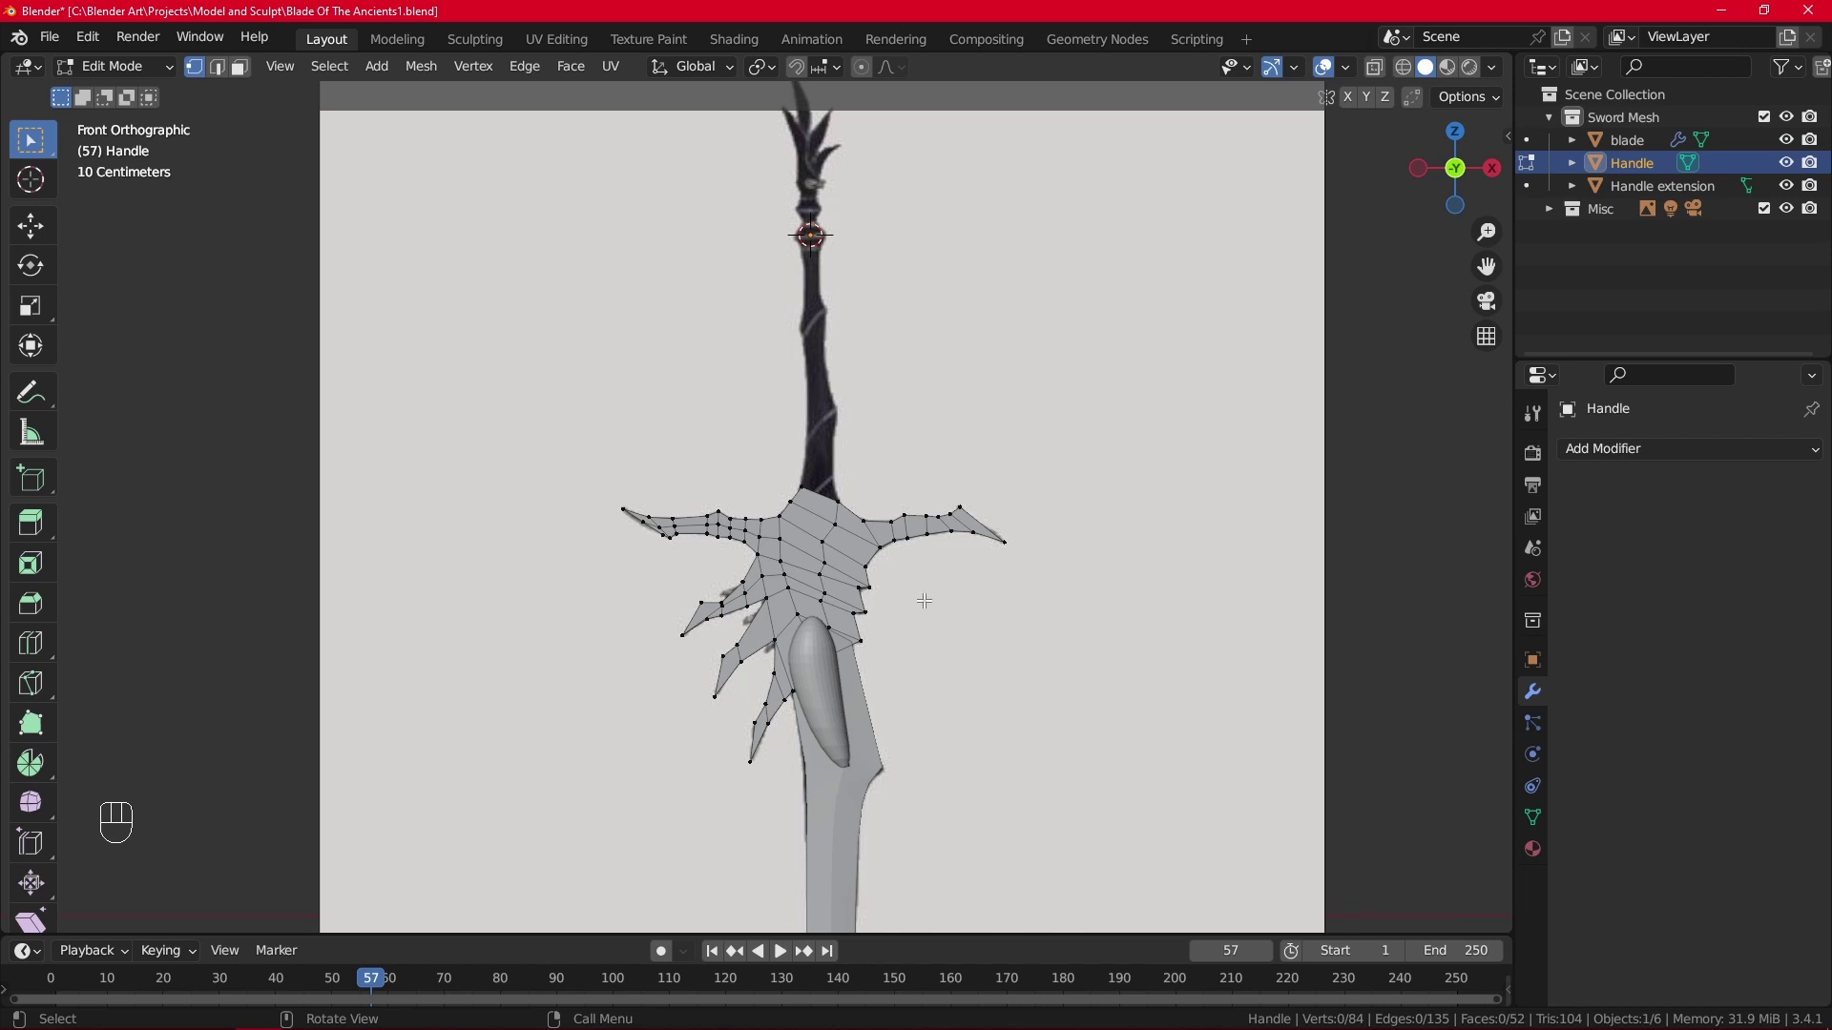
# Turn on X-ray, extrude the guard's top edge up along the reference grip, and fit its right vertex to the first bulge.
pyautogui.scroll(1, 923, 587)
pyautogui.scroll(-2, 783, 480)
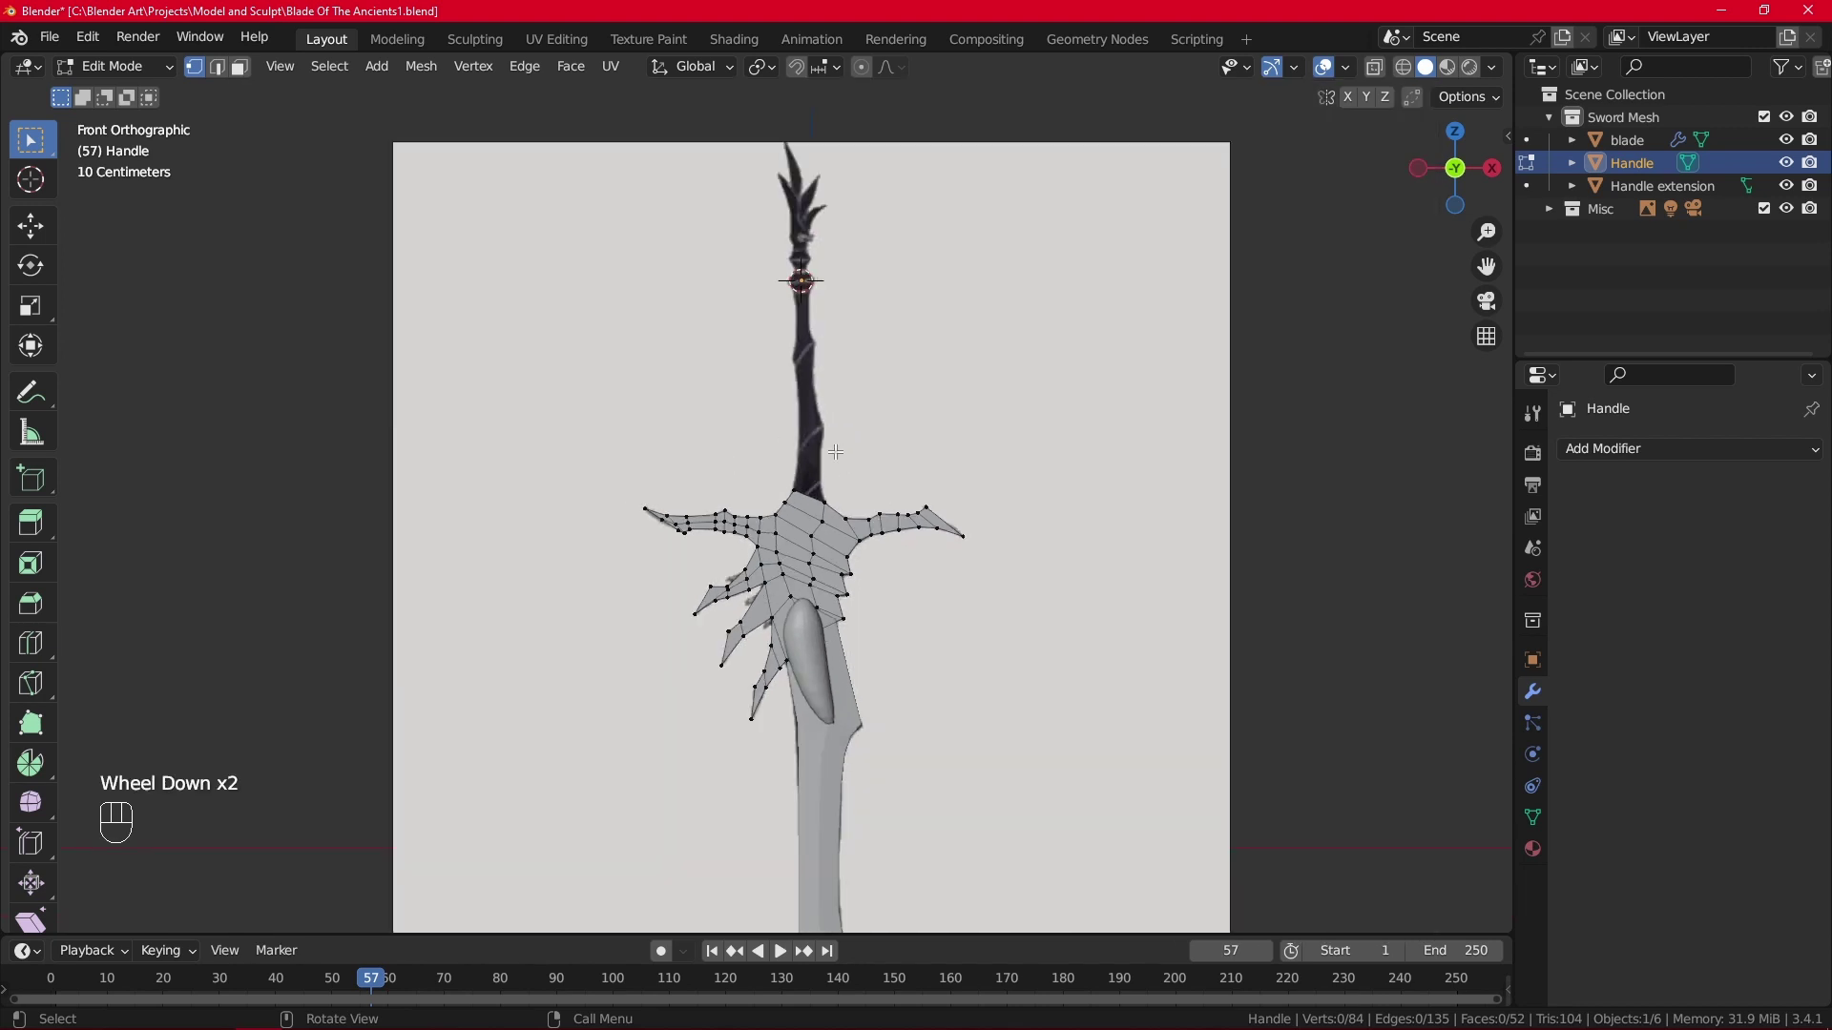
pyautogui.scroll(4, 848, 496)
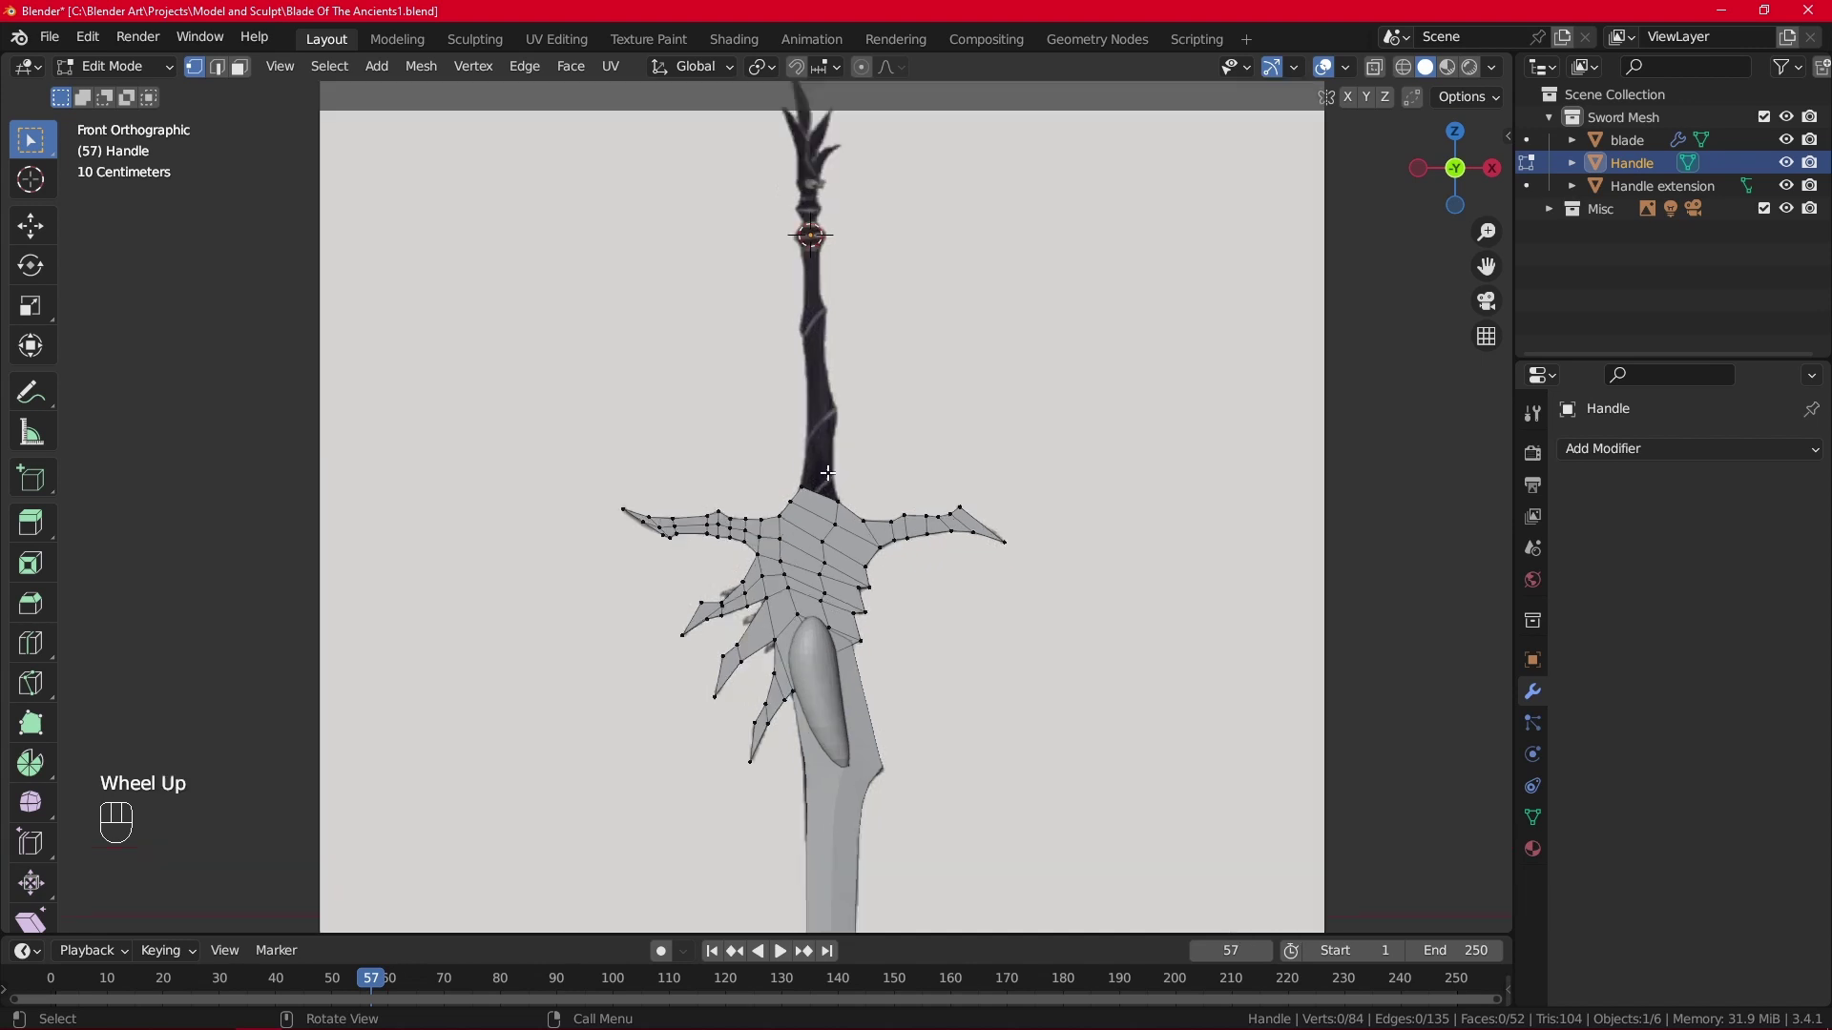
pyautogui.click(1373, 65)
pyautogui.moveTo(826, 443); pyautogui.dragTo(956, 506)
pyautogui.scroll(-3, 916, 473)
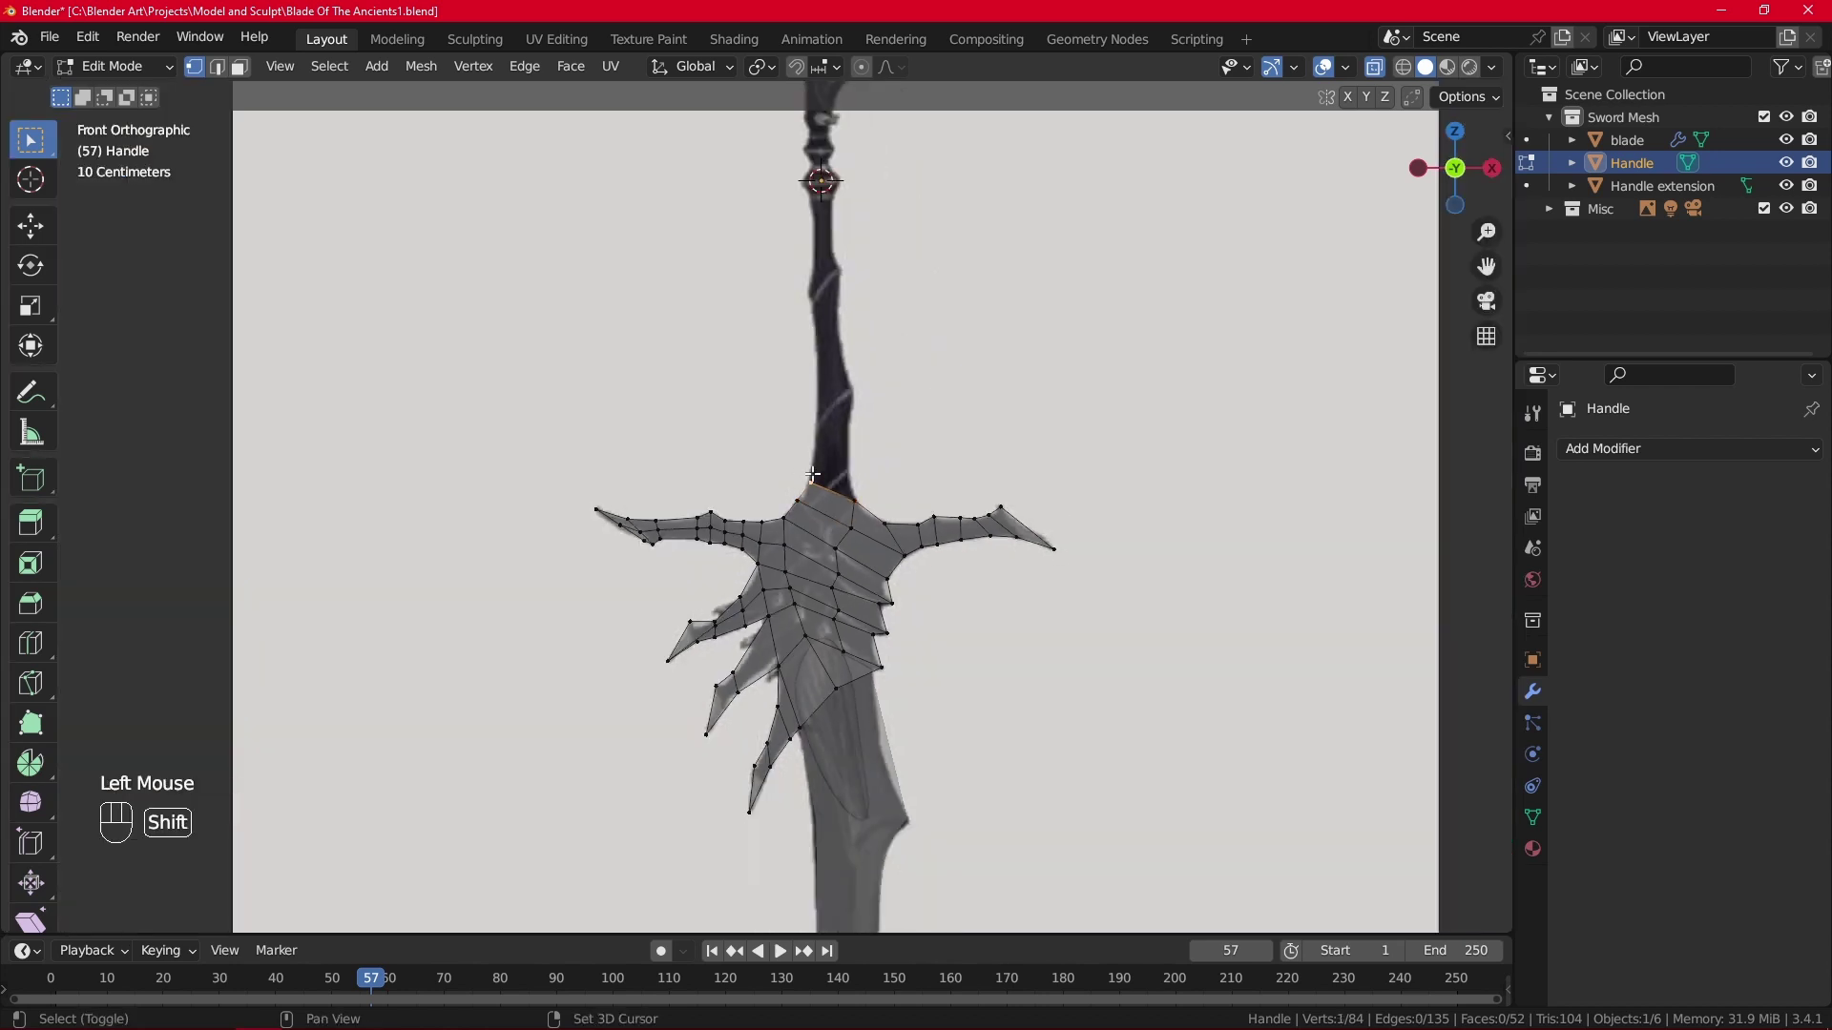
pyautogui.keyDown('shift'); pyautogui.click(810, 478); pyautogui.keyUp('shift')
pyautogui.keyDown('shift'); pyautogui.click(858, 482); pyautogui.keyUp('shift')
pyautogui.scroll(2, 858, 480)
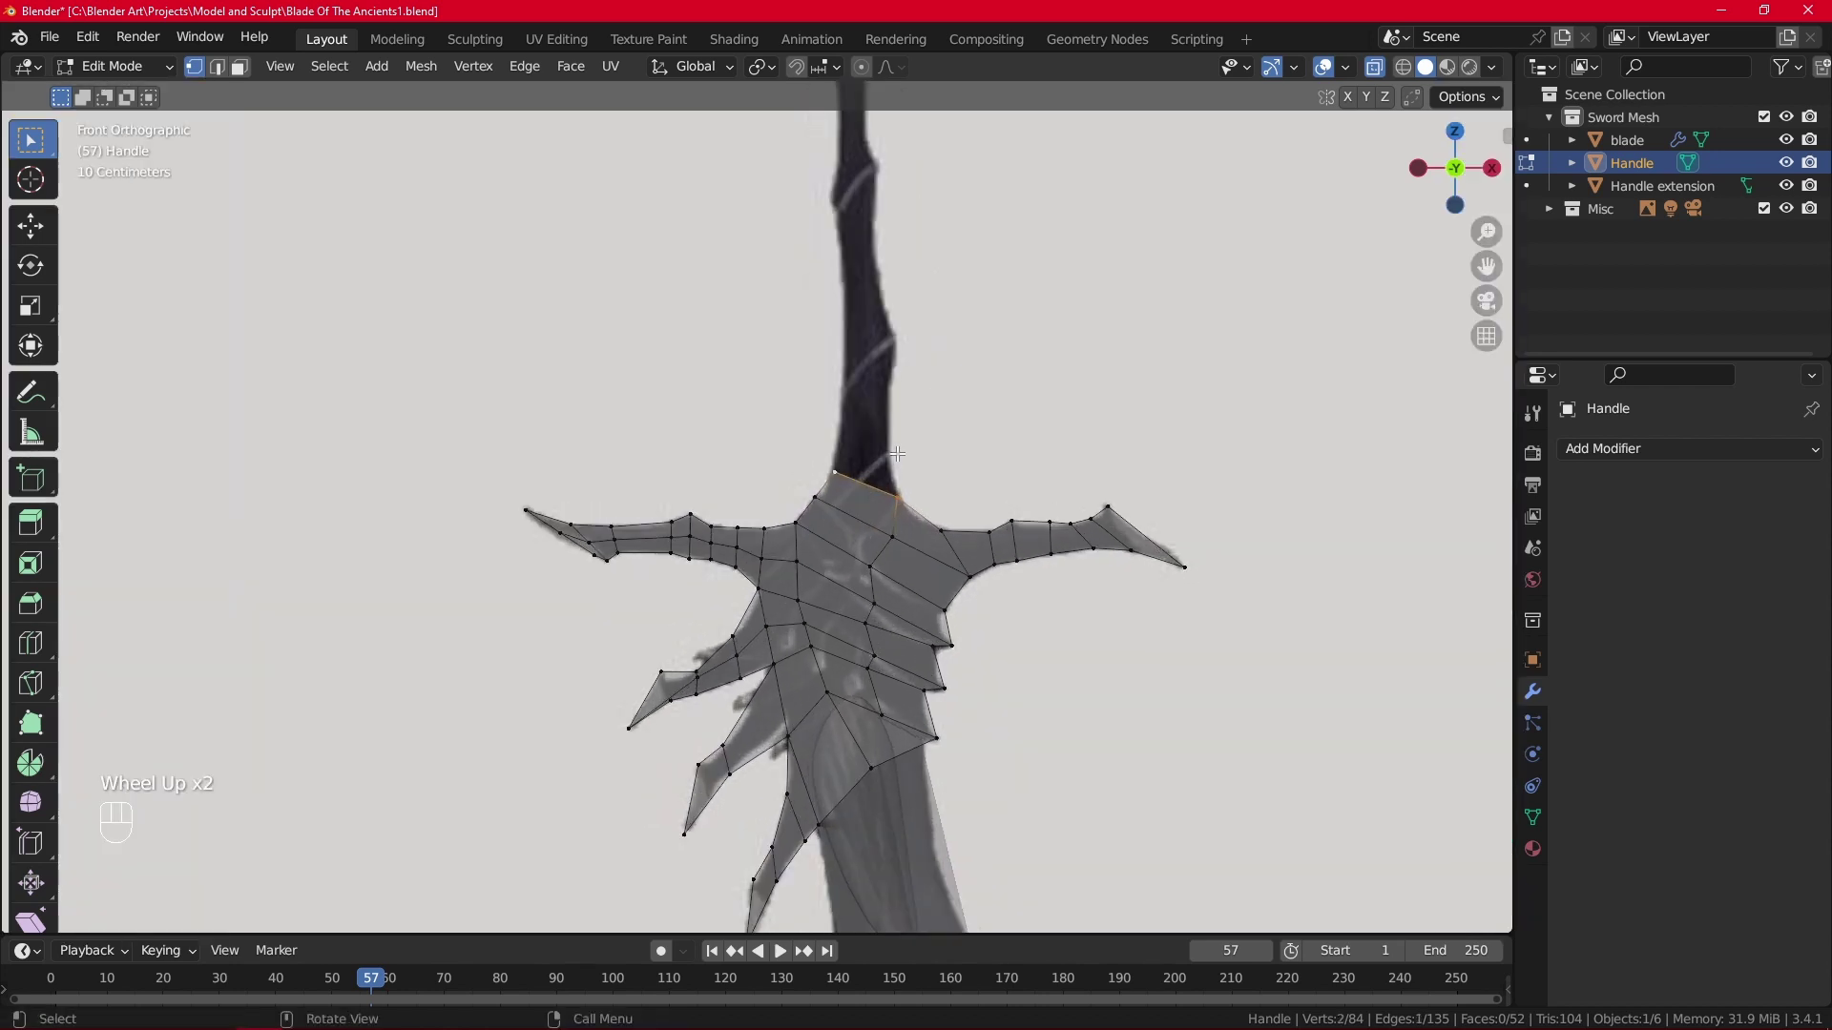
pyautogui.press('e')
pyautogui.click(905, 363)
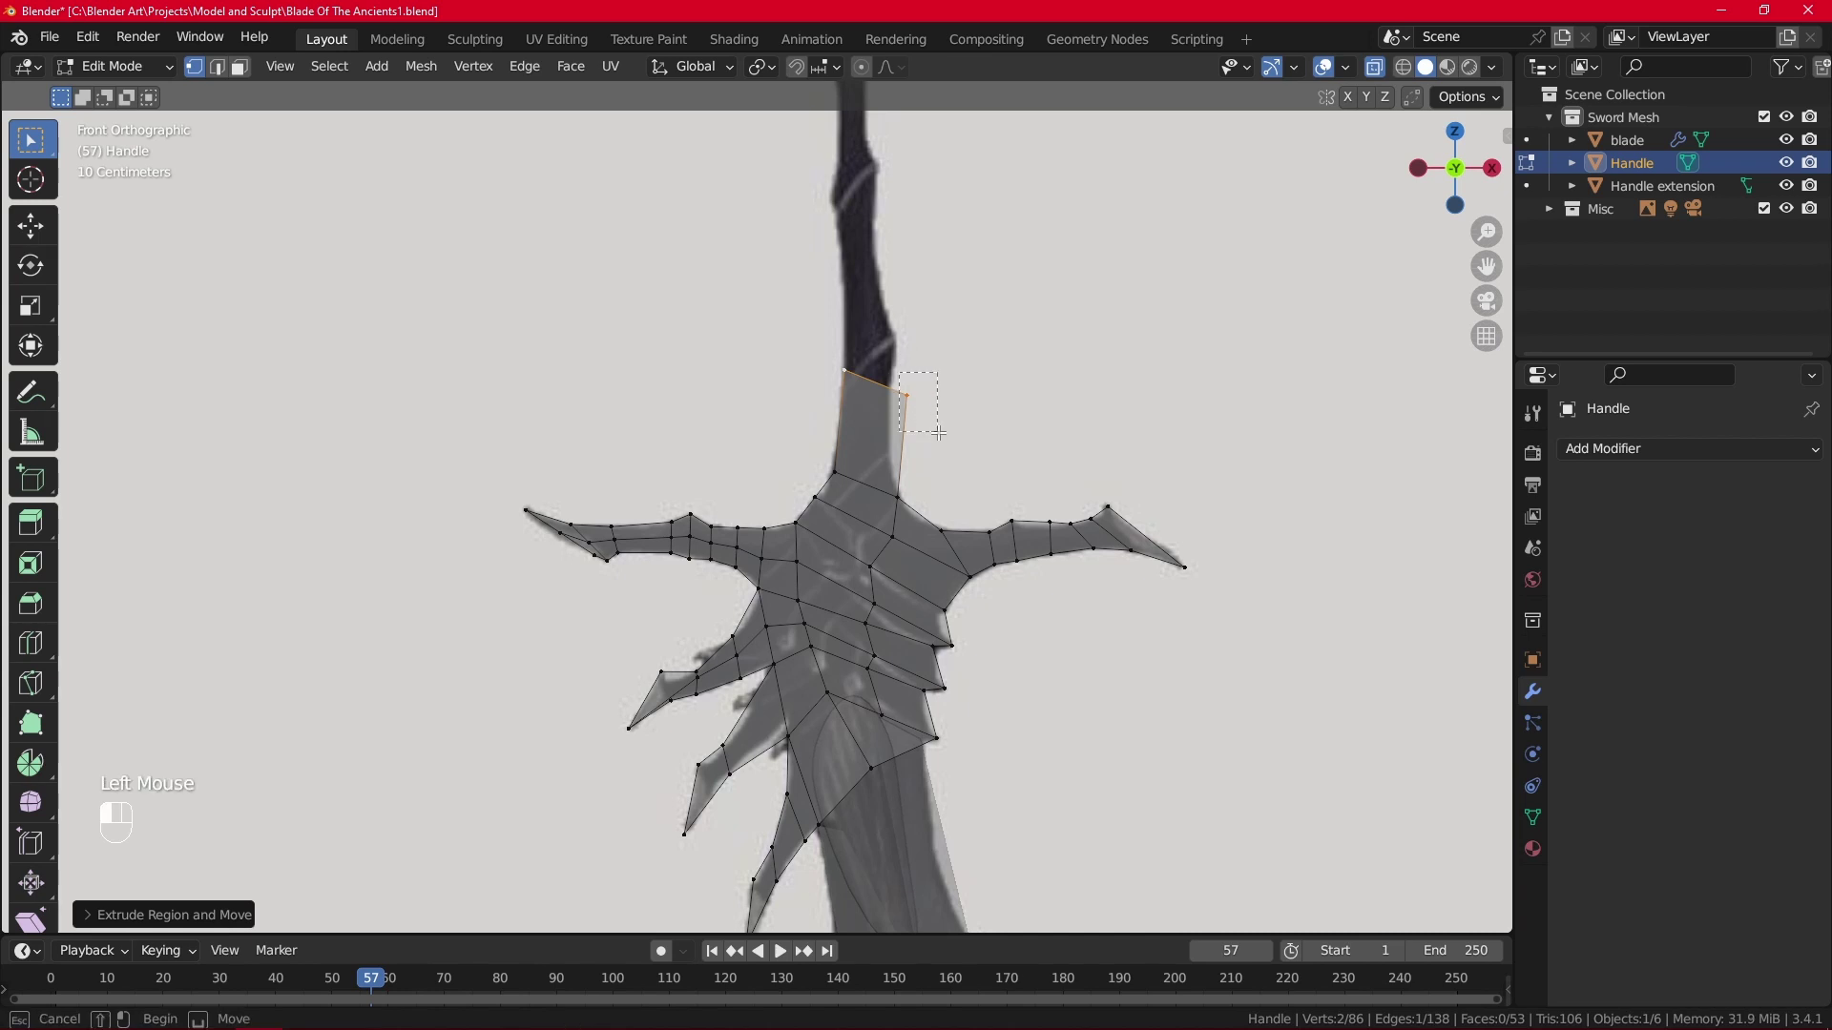
pyautogui.press('g')
pyautogui.click(933, 364)
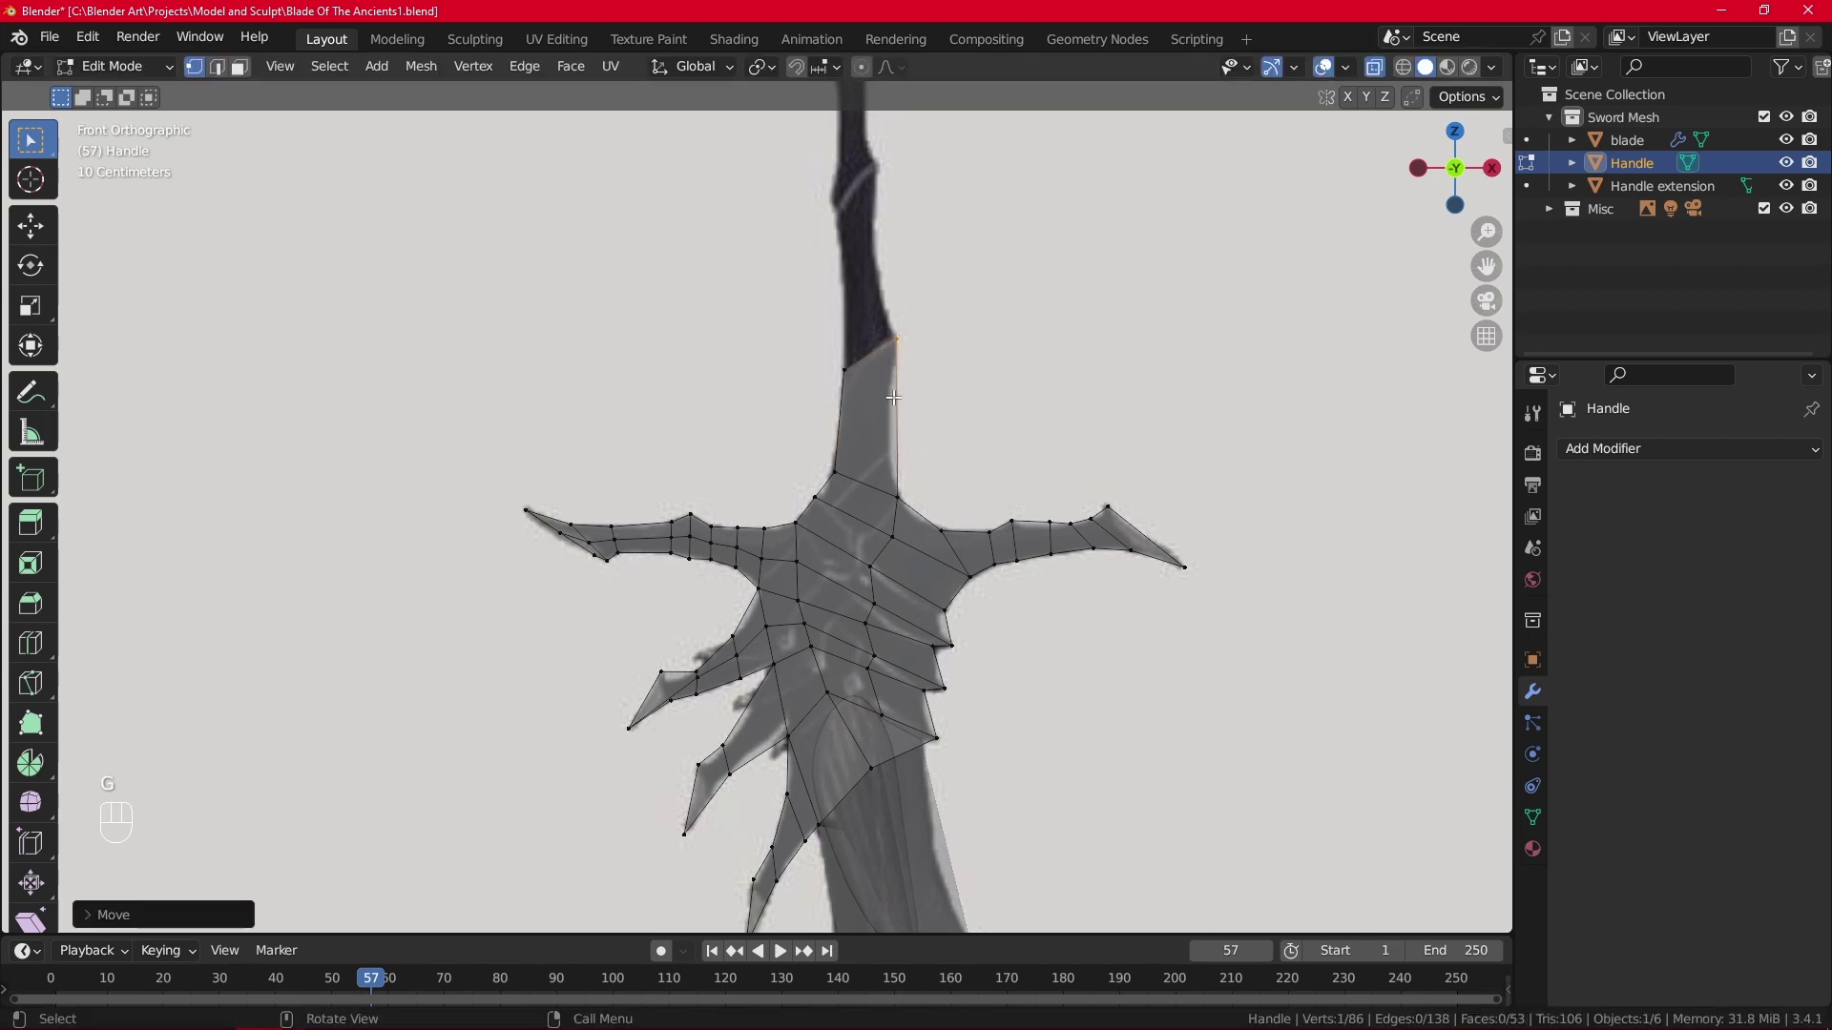
pyautogui.hotkey('ctrl', 'r')
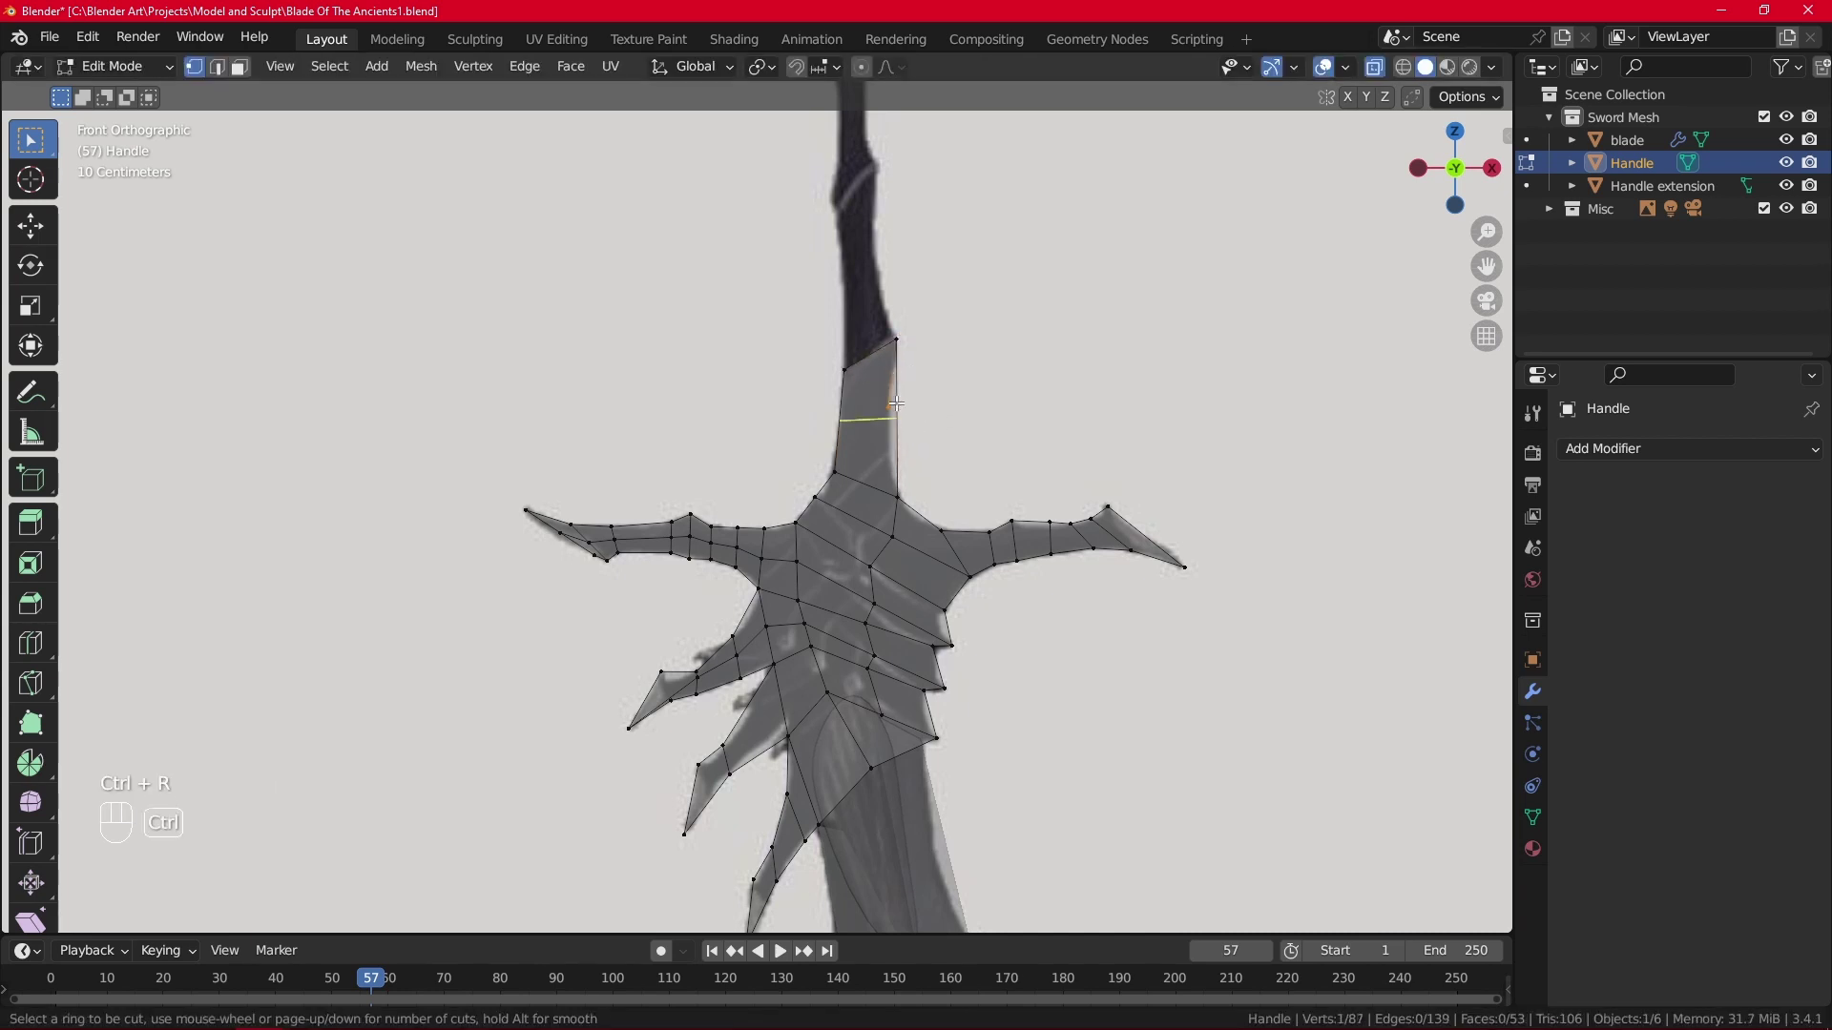
pyautogui.click(908, 399)
pyautogui.moveTo(885, 402); pyautogui.dragTo(893, 425)
pyautogui.press('x')
pyautogui.click(899, 410)
# Add two evenly spaced loop cuts across the new grip segment above the guard.
pyautogui.scroll(1, 888, 411)
pyautogui.scroll(1, 888, 411)
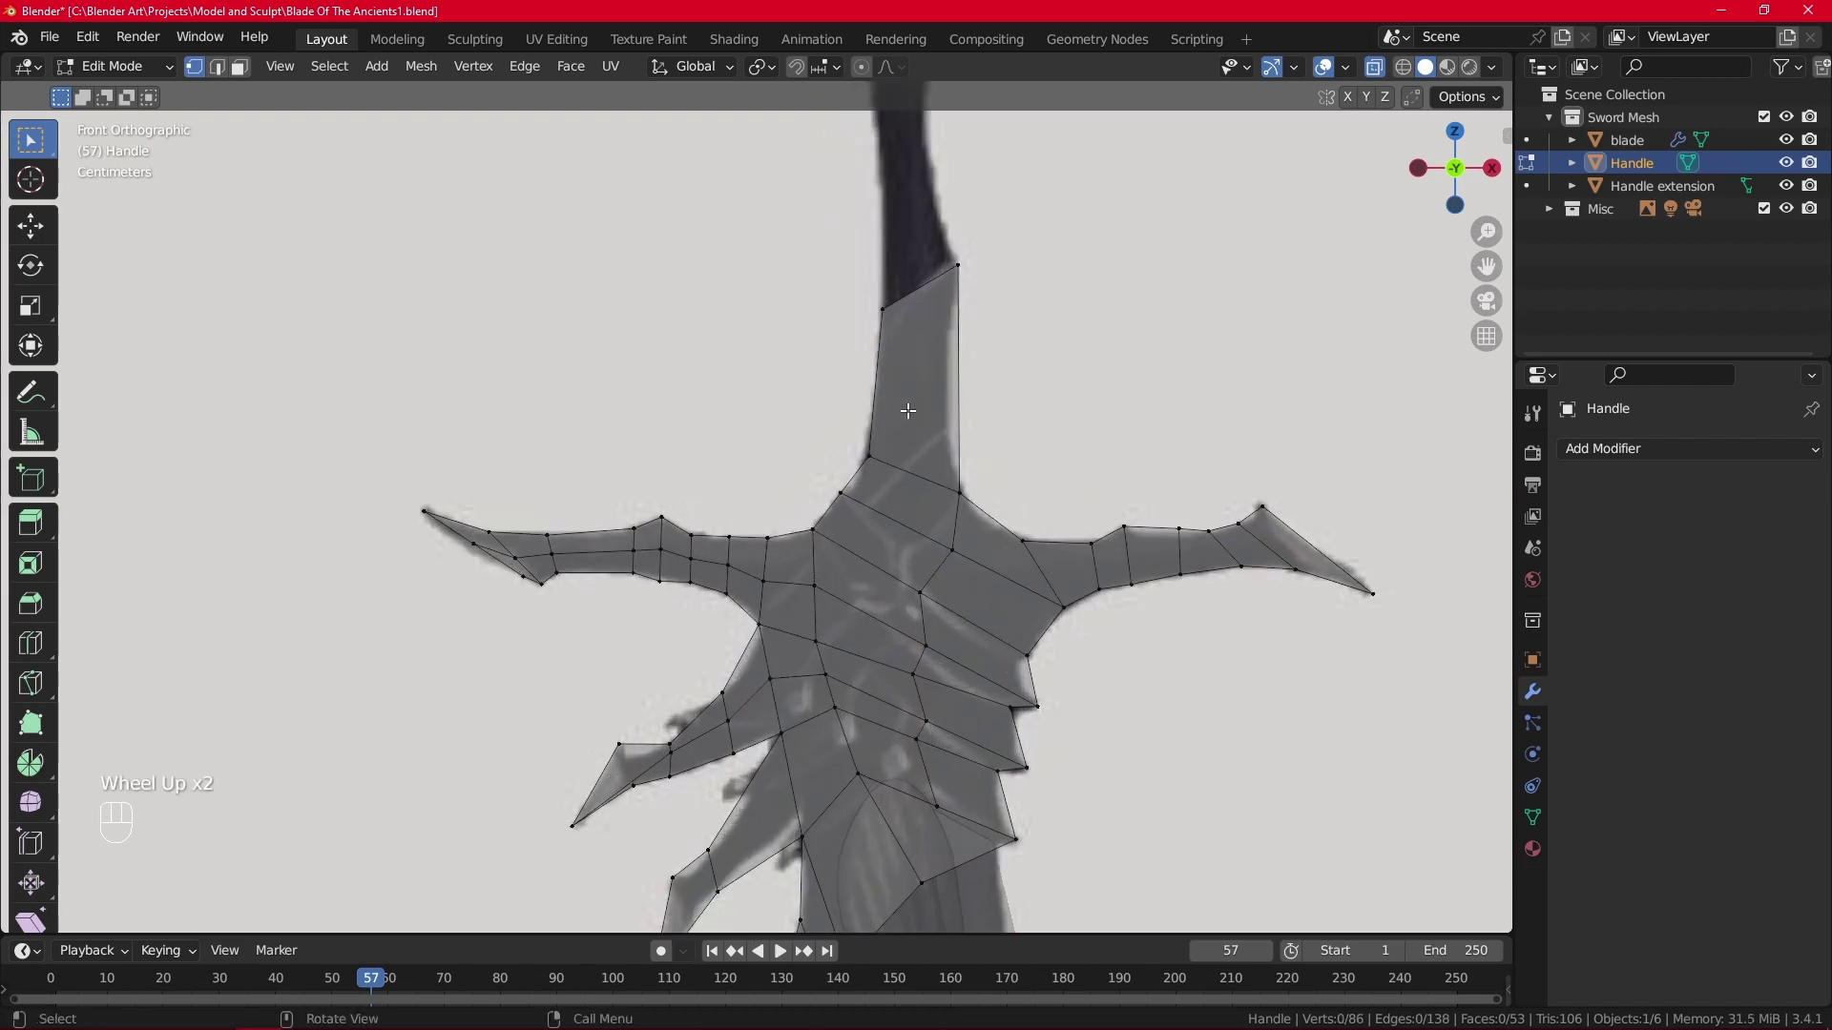
pyautogui.hotkey('ctrl', 'r')
pyautogui.scroll(1, 927, 403)
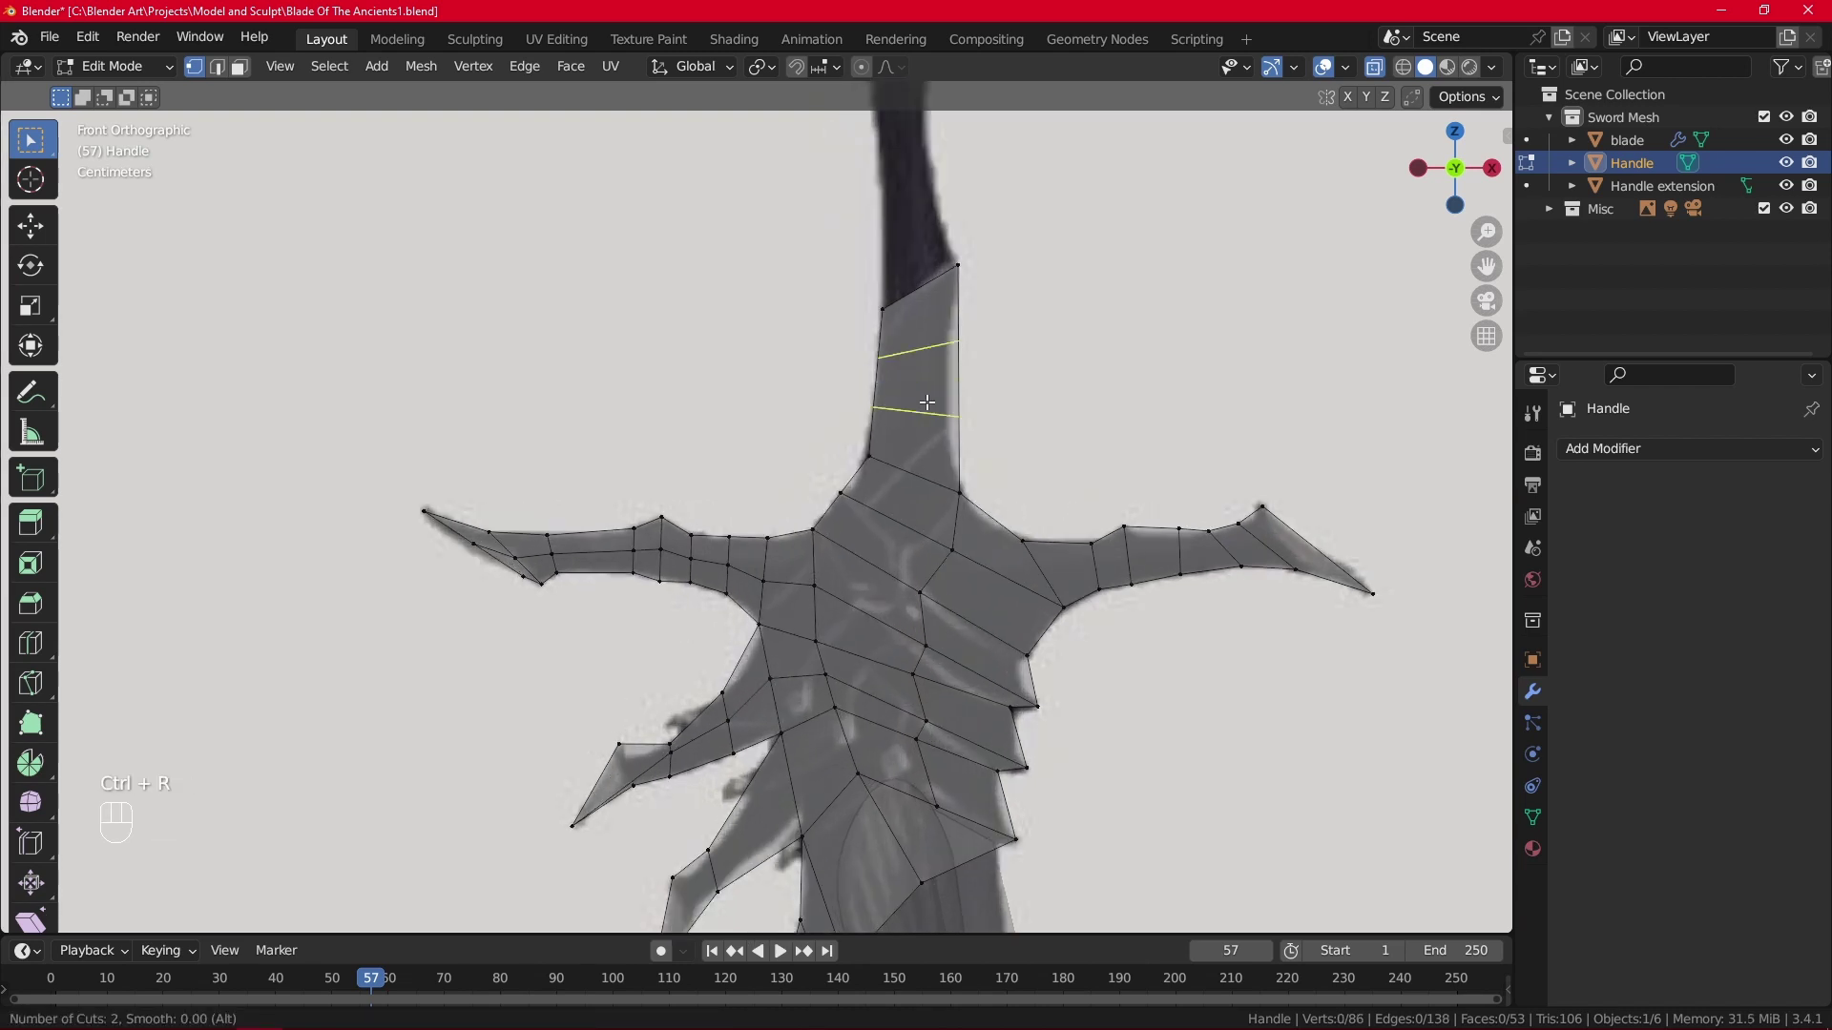
pyautogui.click(928, 402)
pyautogui.rightClick(927, 402)
# Move the two new right-side vertices of the lowest grip segment inward to follow the reference outline.
pyautogui.click(961, 343)
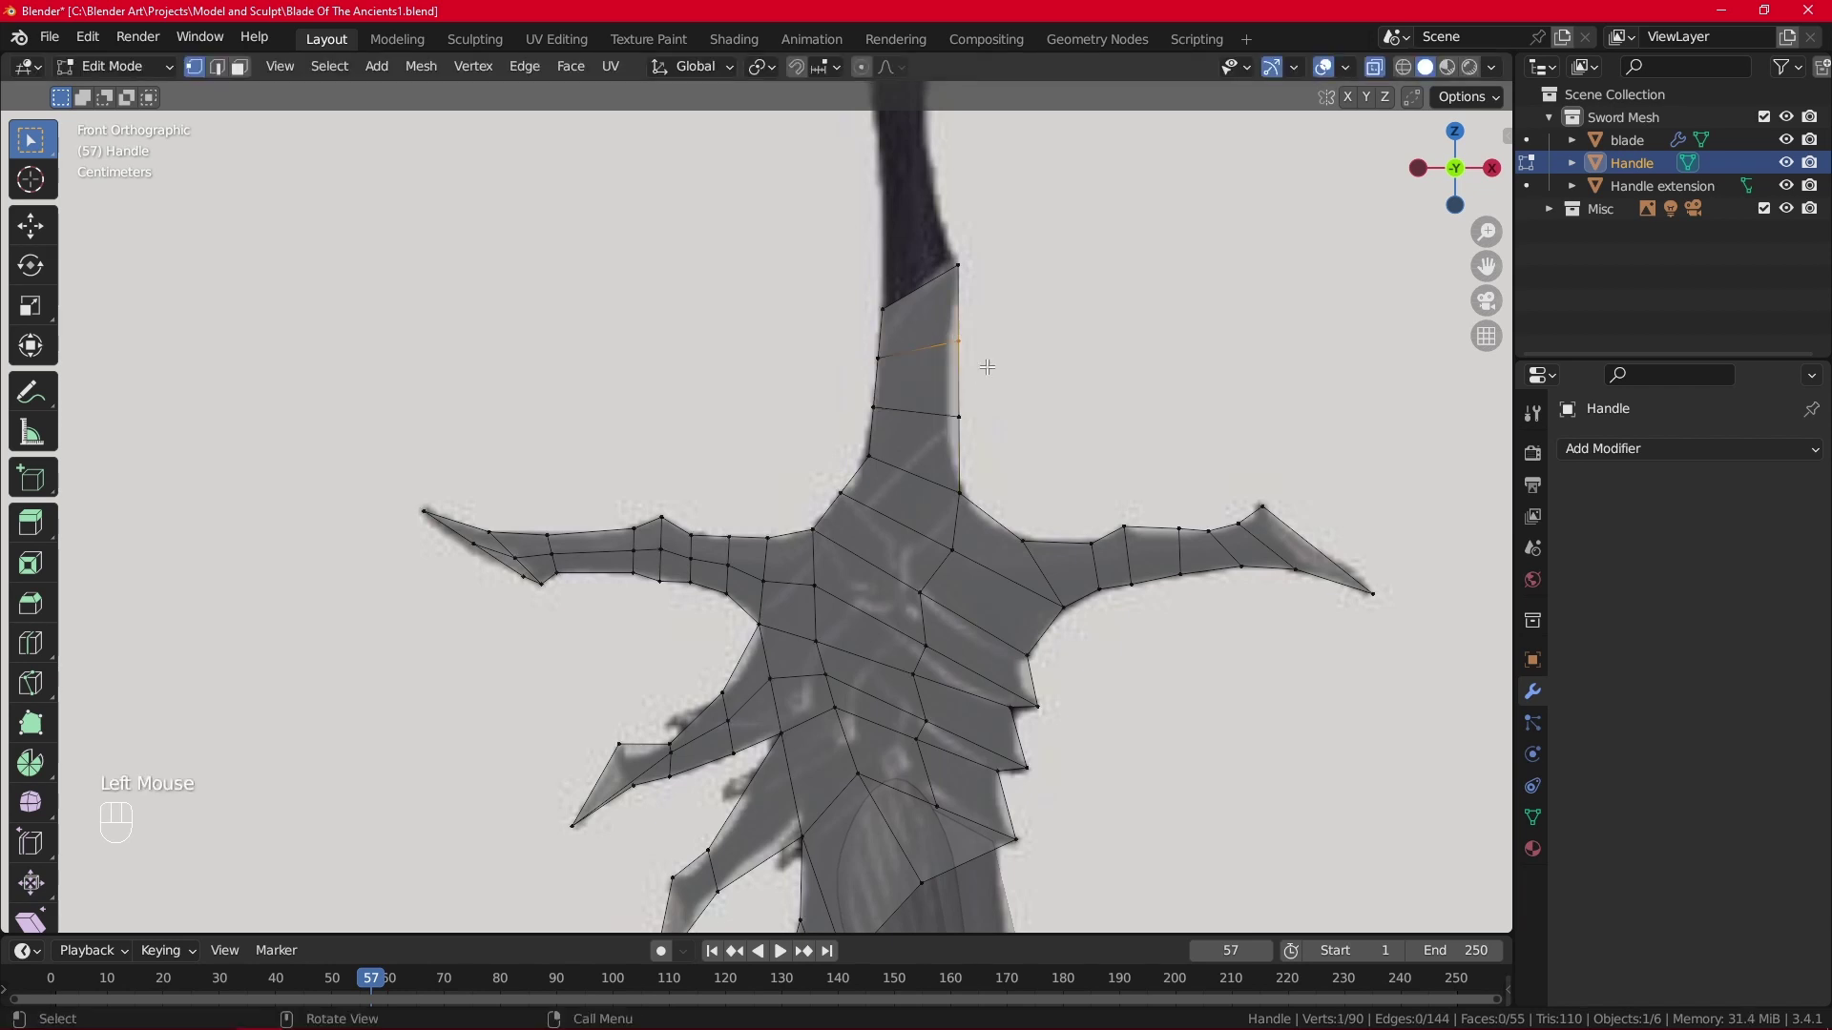
pyautogui.press('g')
pyautogui.click(994, 364)
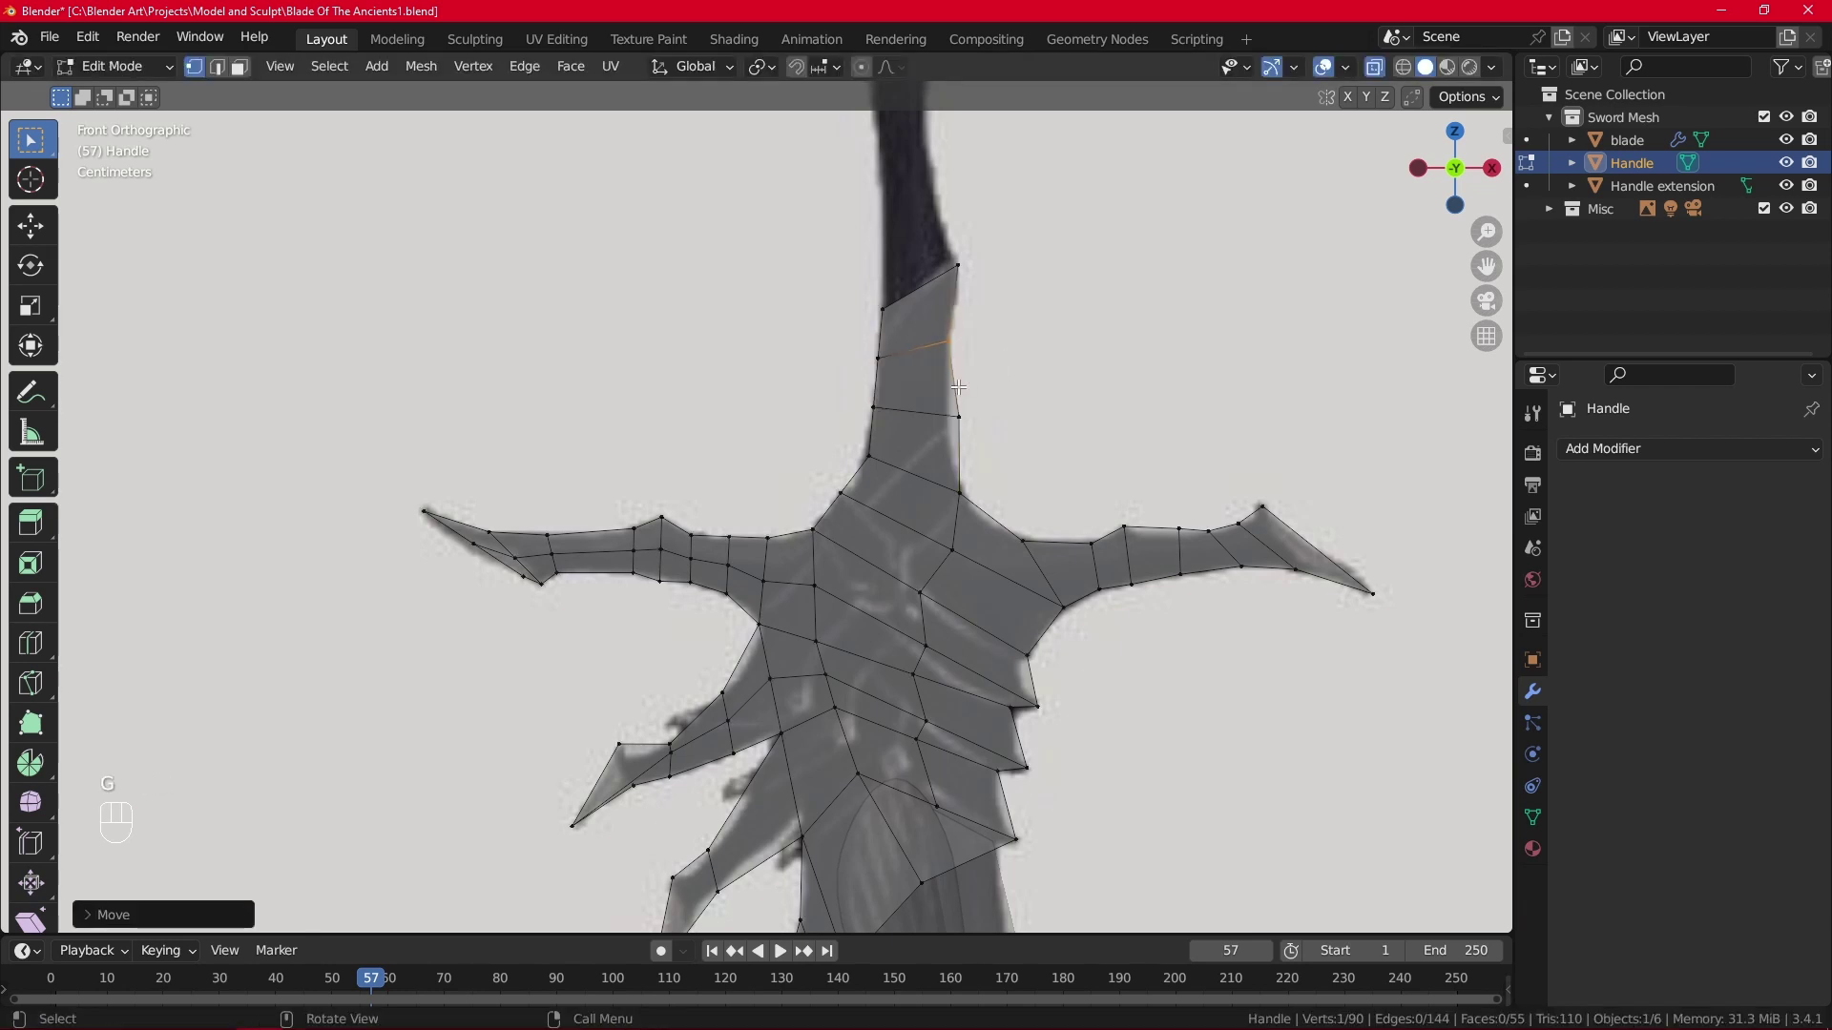
pyautogui.click(971, 424)
pyautogui.press('g')
pyautogui.click(983, 443)
pyautogui.click(988, 515)
# Extrude the grip's top edge up to the second bulge of the reference and fit its right vertex to the outline.
pyautogui.scroll(-1, 969, 357)
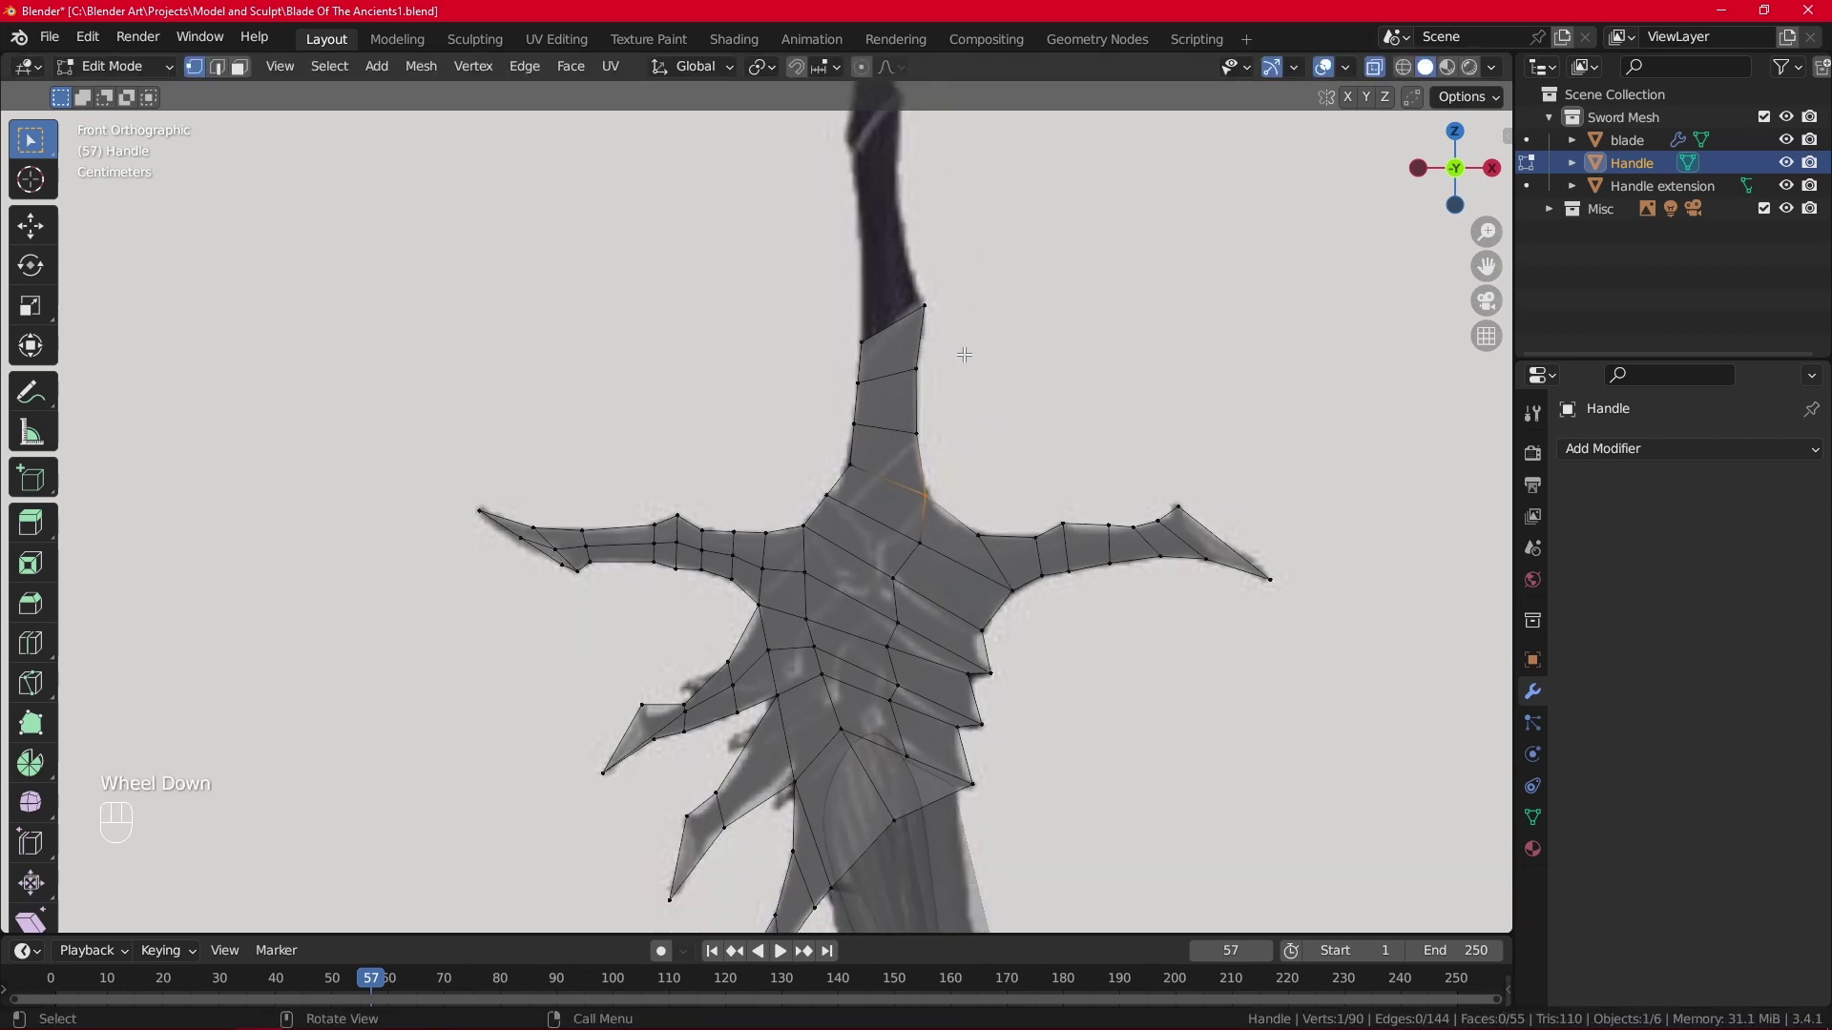
pyautogui.keyDown('shift'); pyautogui.moveTo(965, 352); pyautogui.dragTo(962, 460, button='middle'); pyautogui.keyUp('shift')
pyautogui.moveTo(858, 422); pyautogui.dragTo(909, 475)
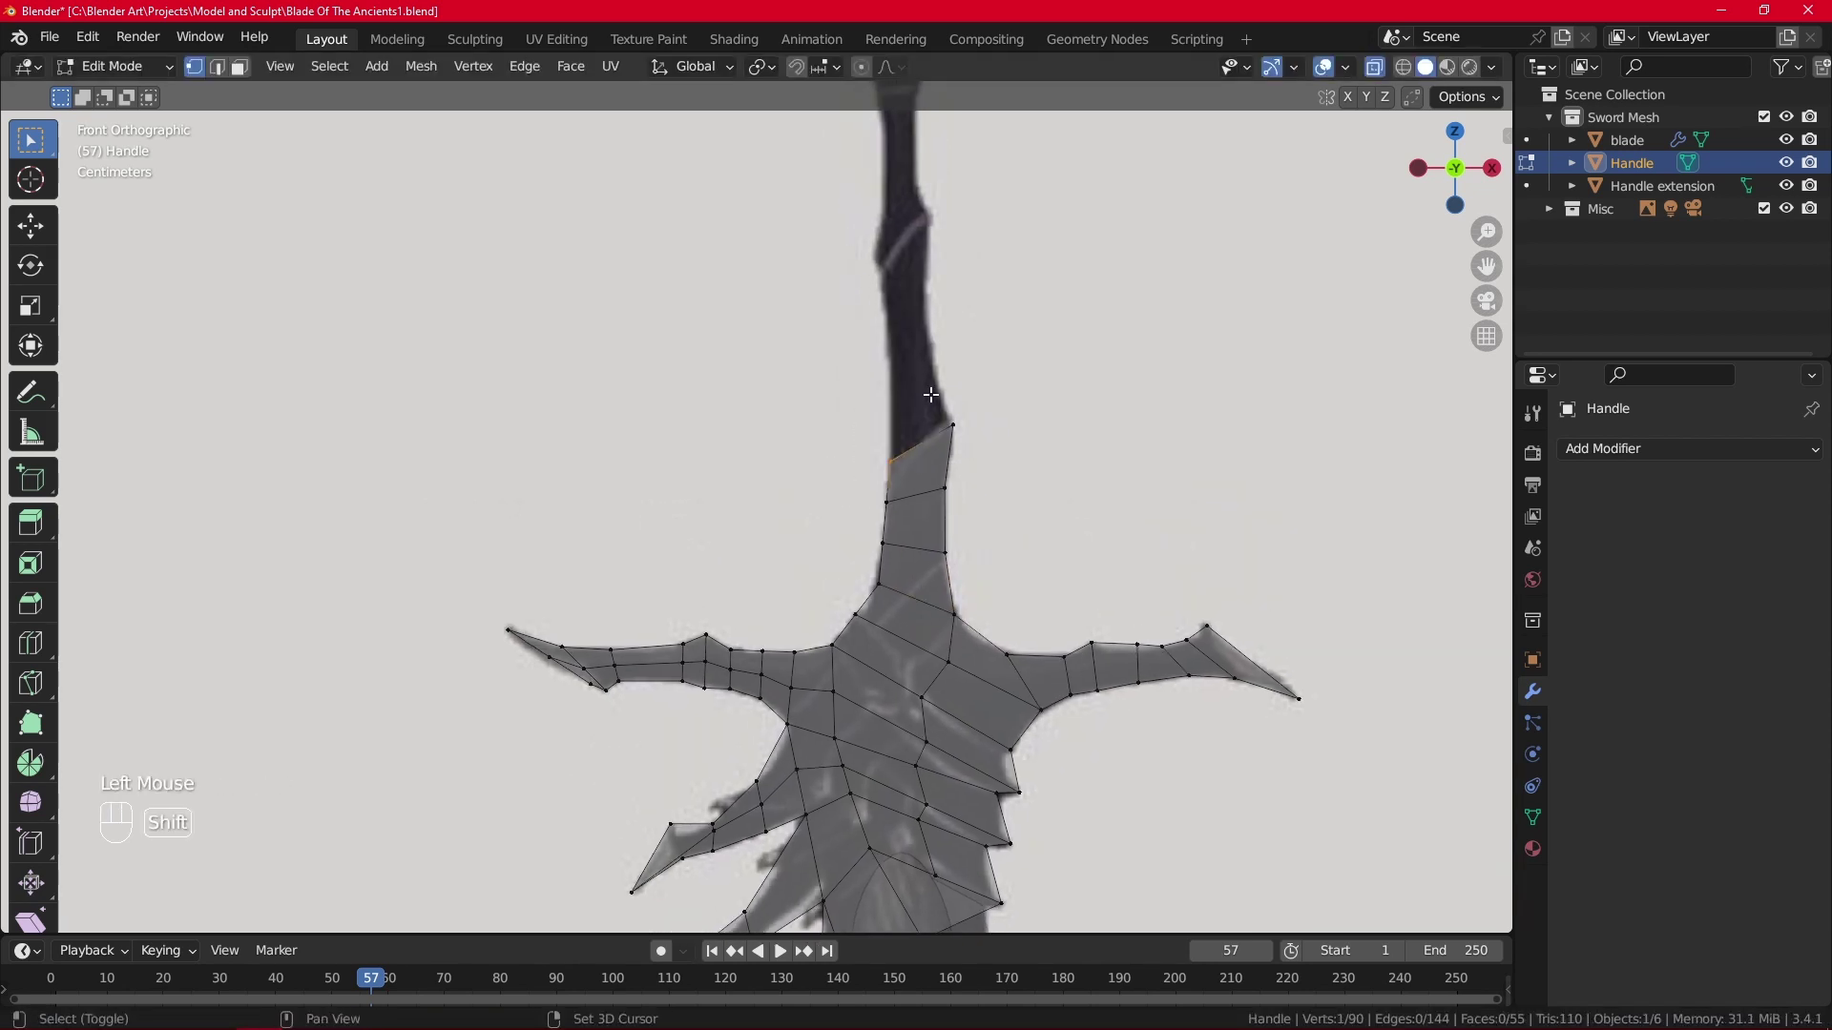
pyautogui.keyDown('shift'); pyautogui.click(954, 424); pyautogui.keyUp('shift')
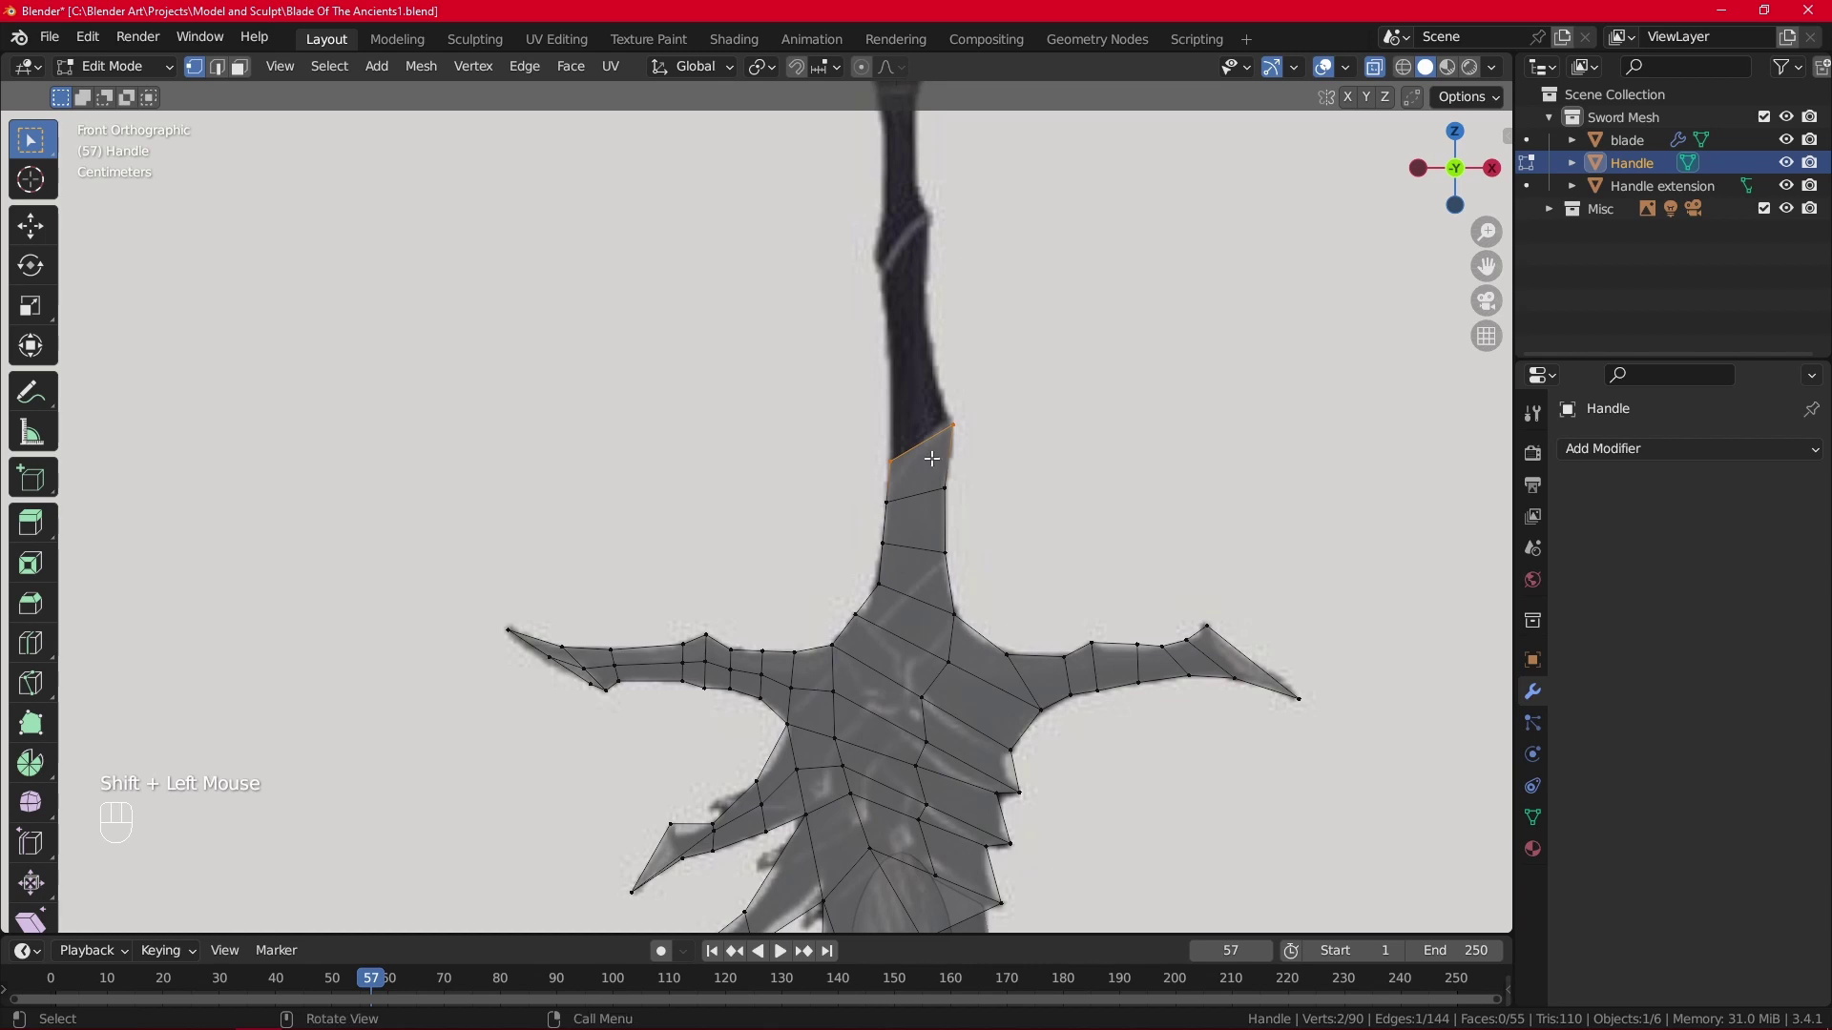
pyautogui.press('e')
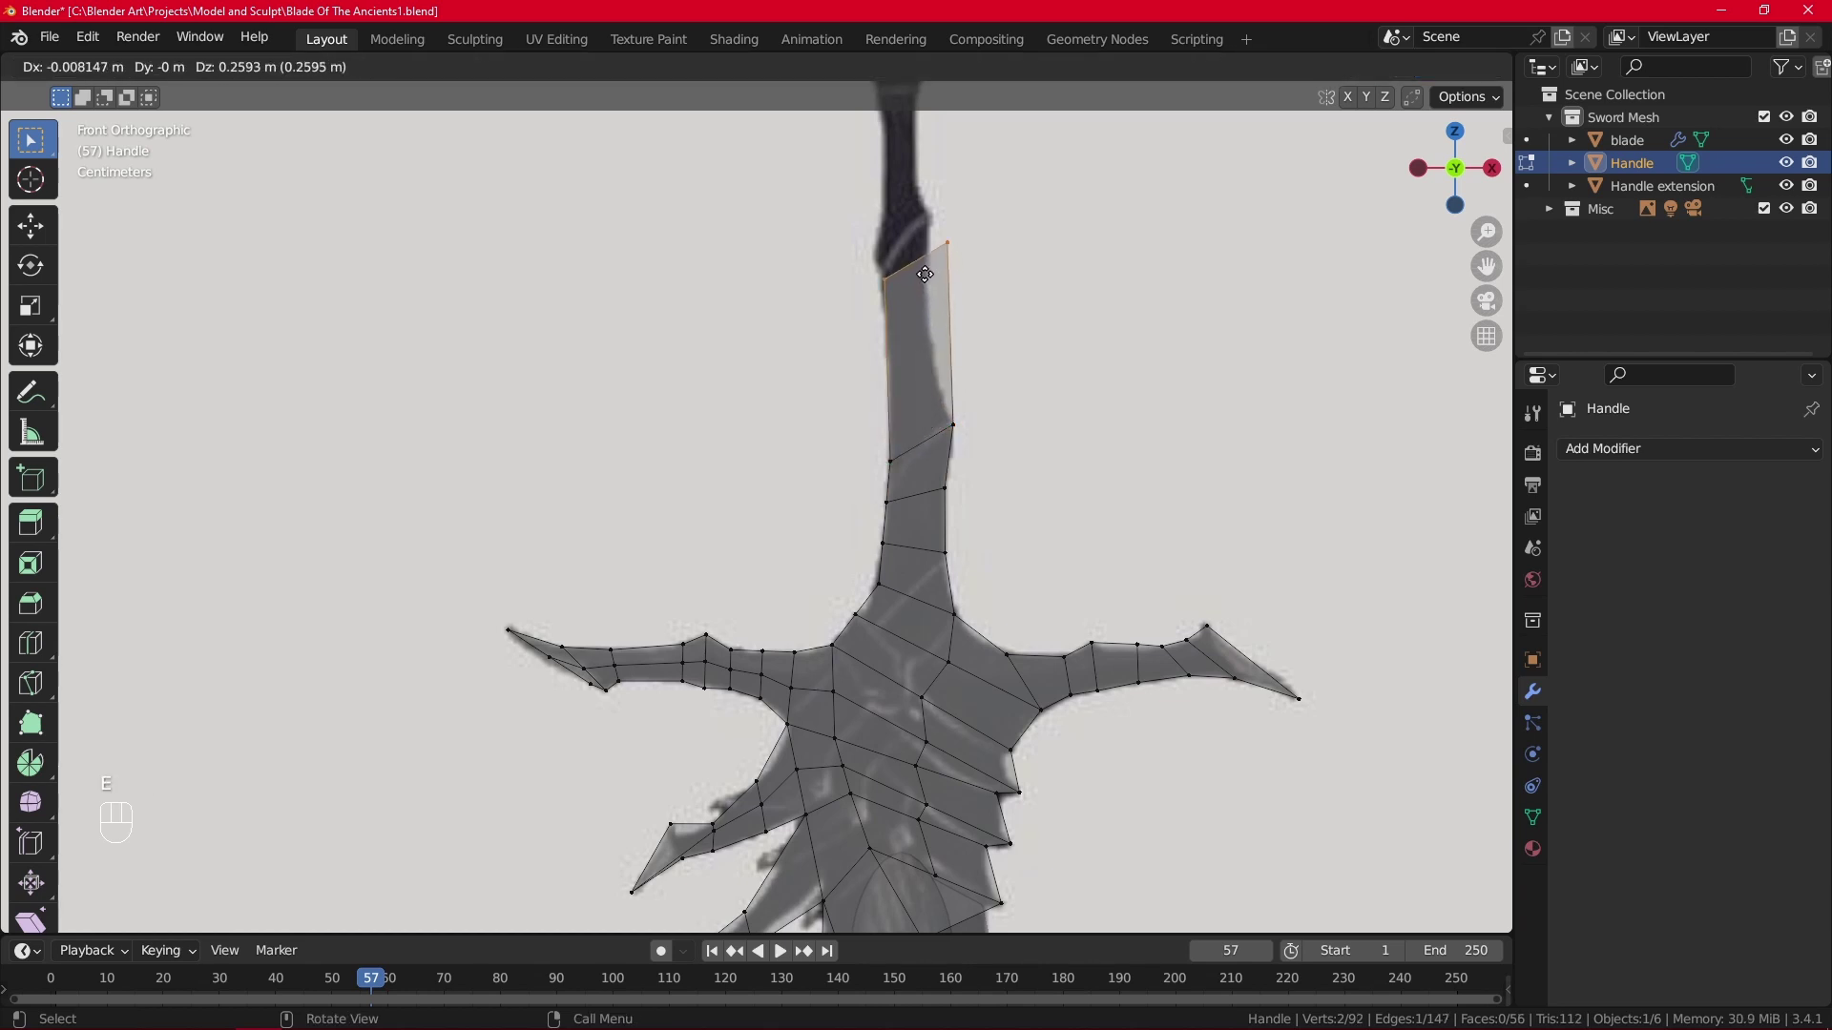
pyautogui.click(931, 230)
pyautogui.click(937, 227)
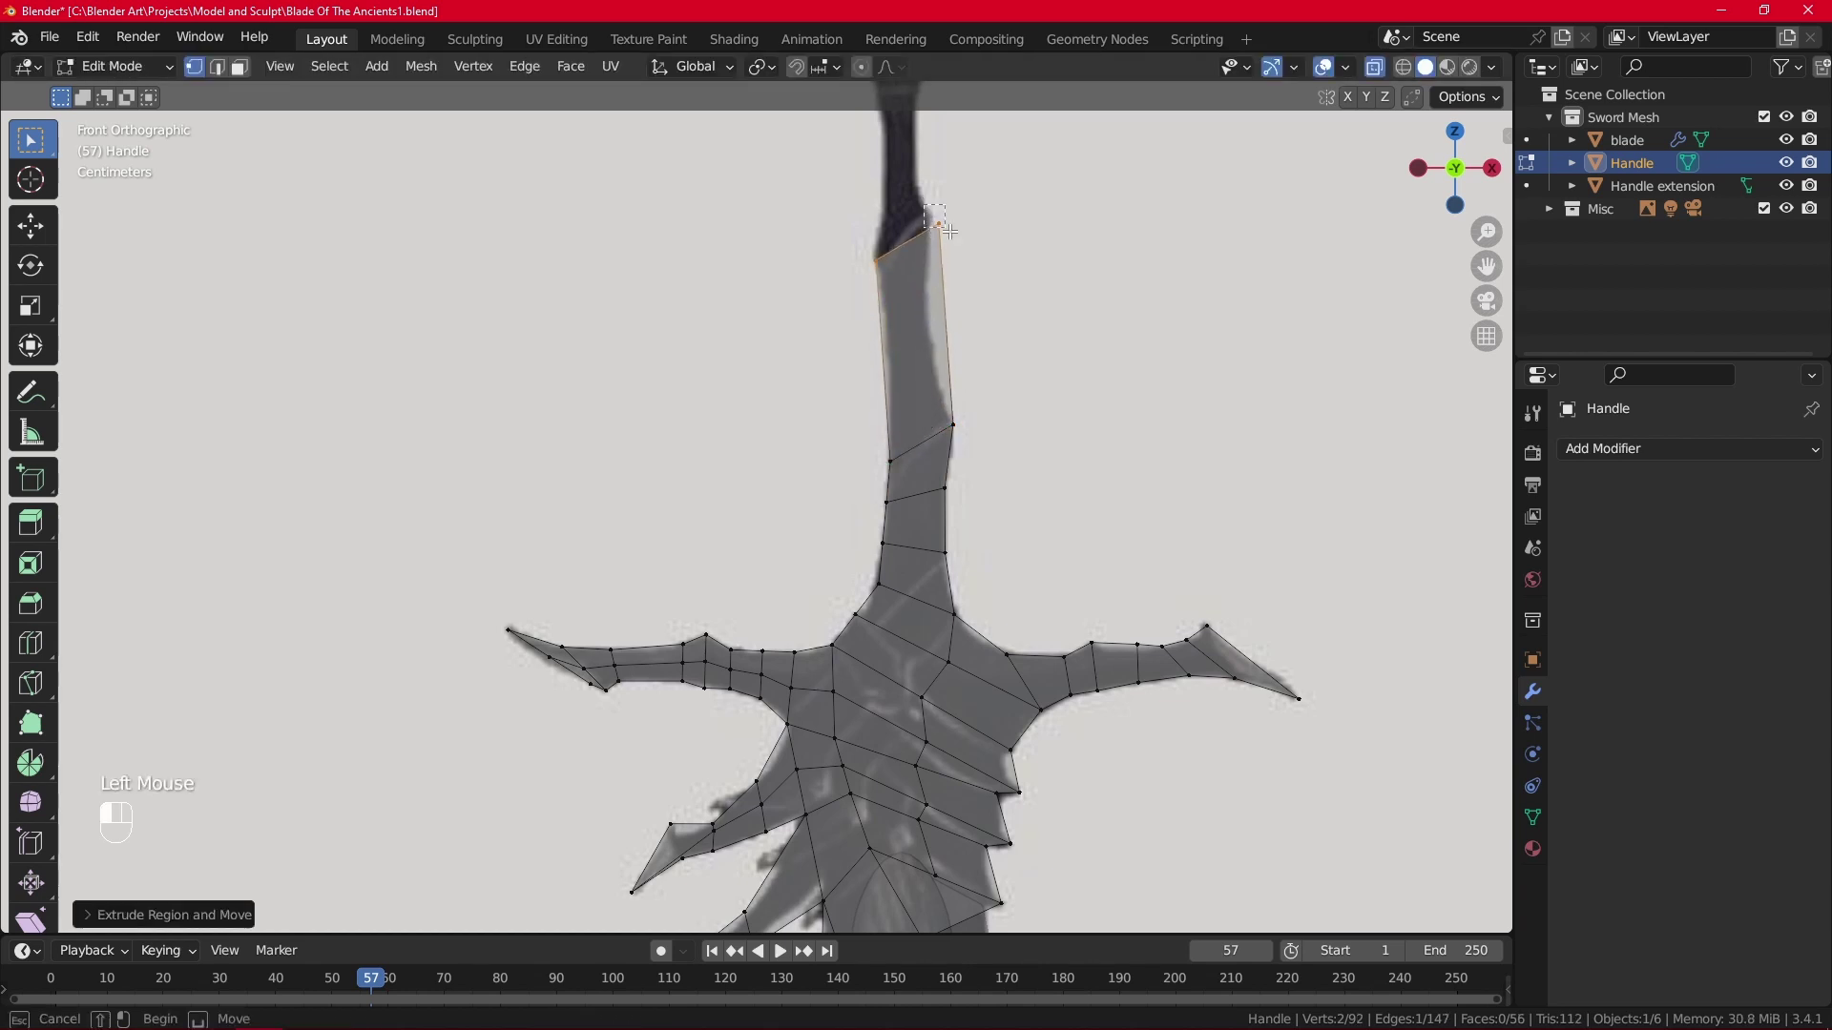
pyautogui.press('g')
pyautogui.click(958, 234)
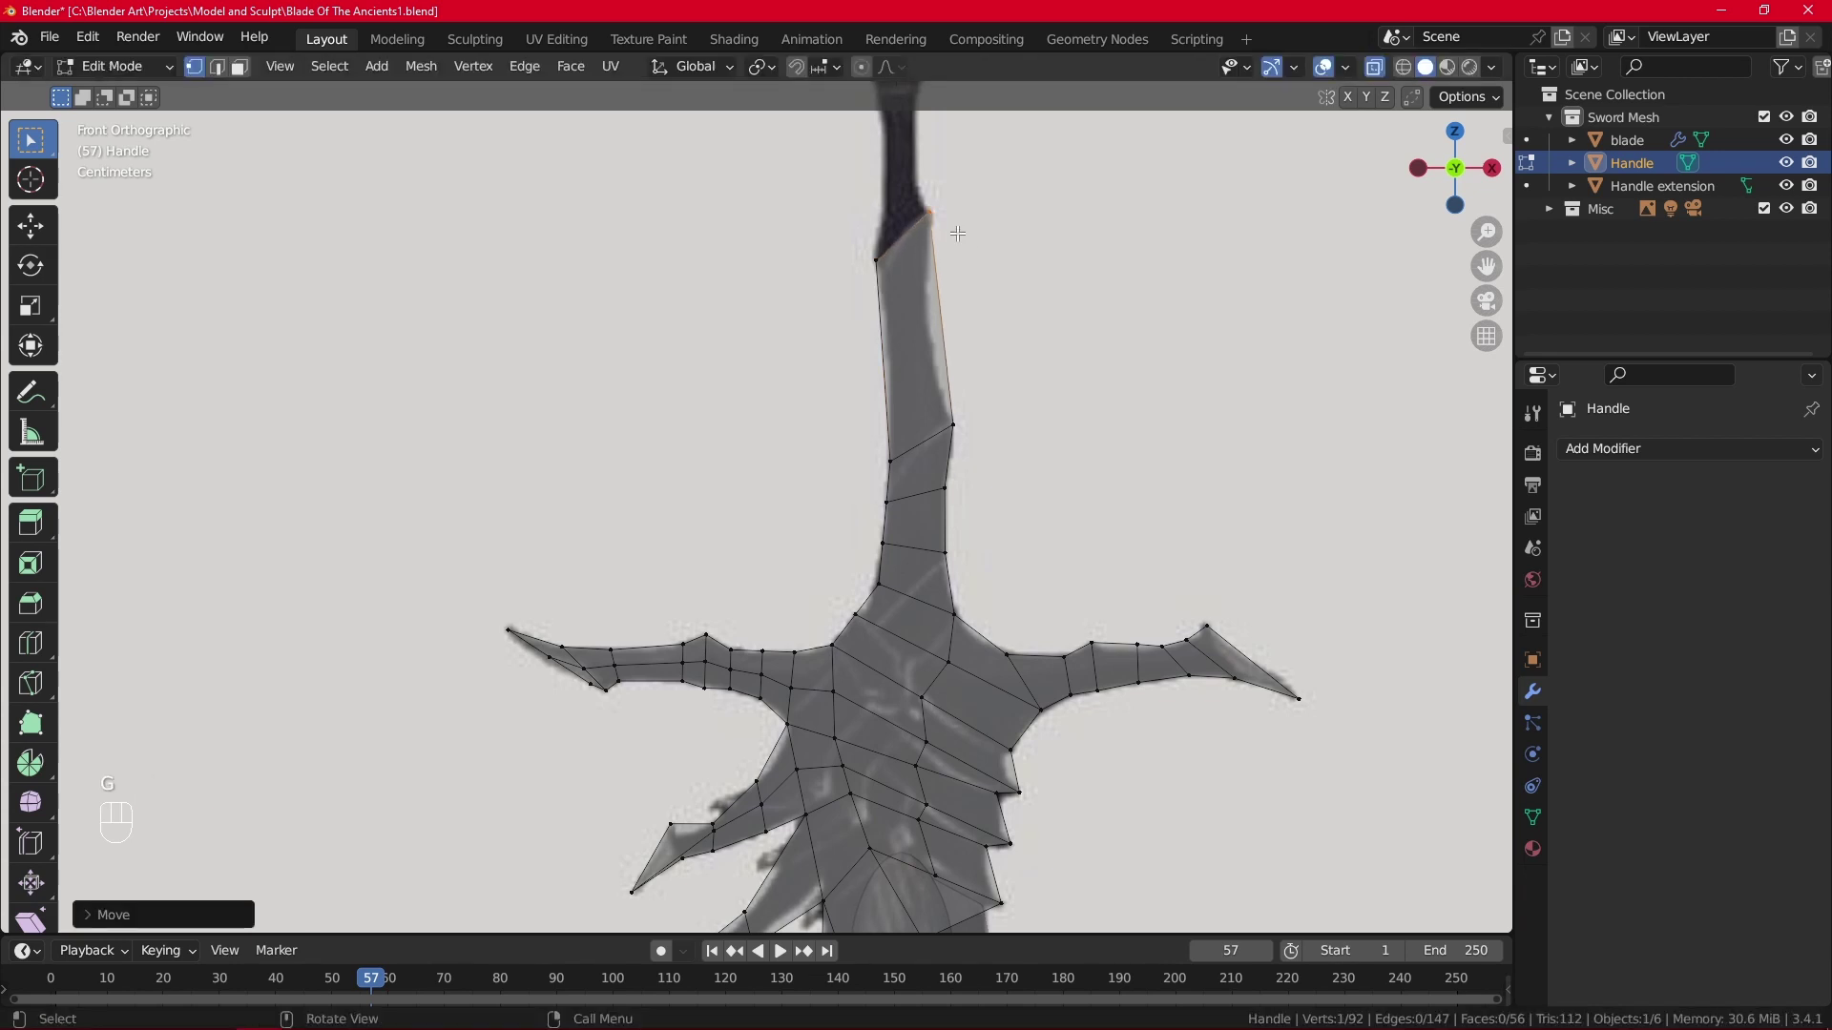
# Add two evenly spaced loop cuts across the second grip segment.
pyautogui.hotkey('ctrl', 'r')
pyautogui.scroll(1, 937, 305)
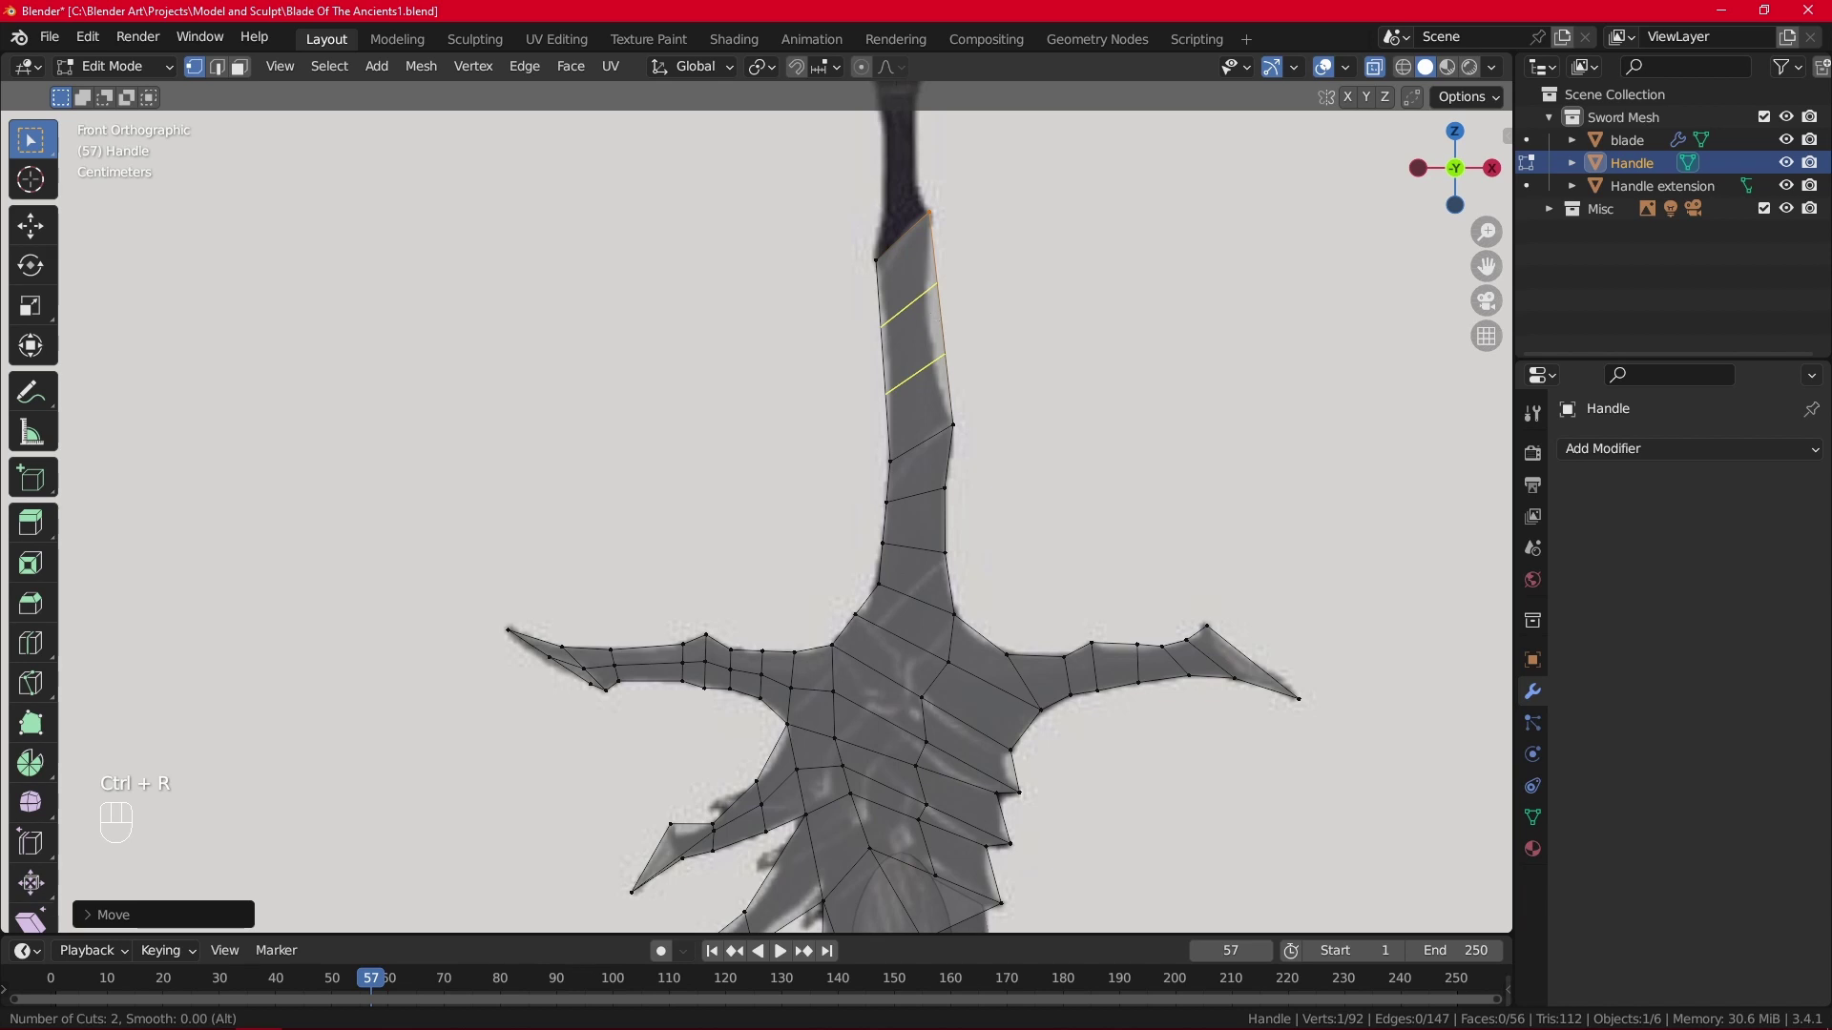
pyautogui.click(938, 315)
pyautogui.rightClick(937, 315)
# Move the new vertices on both sides of the second grip segment onto the reference outline.
pyautogui.click(933, 287)
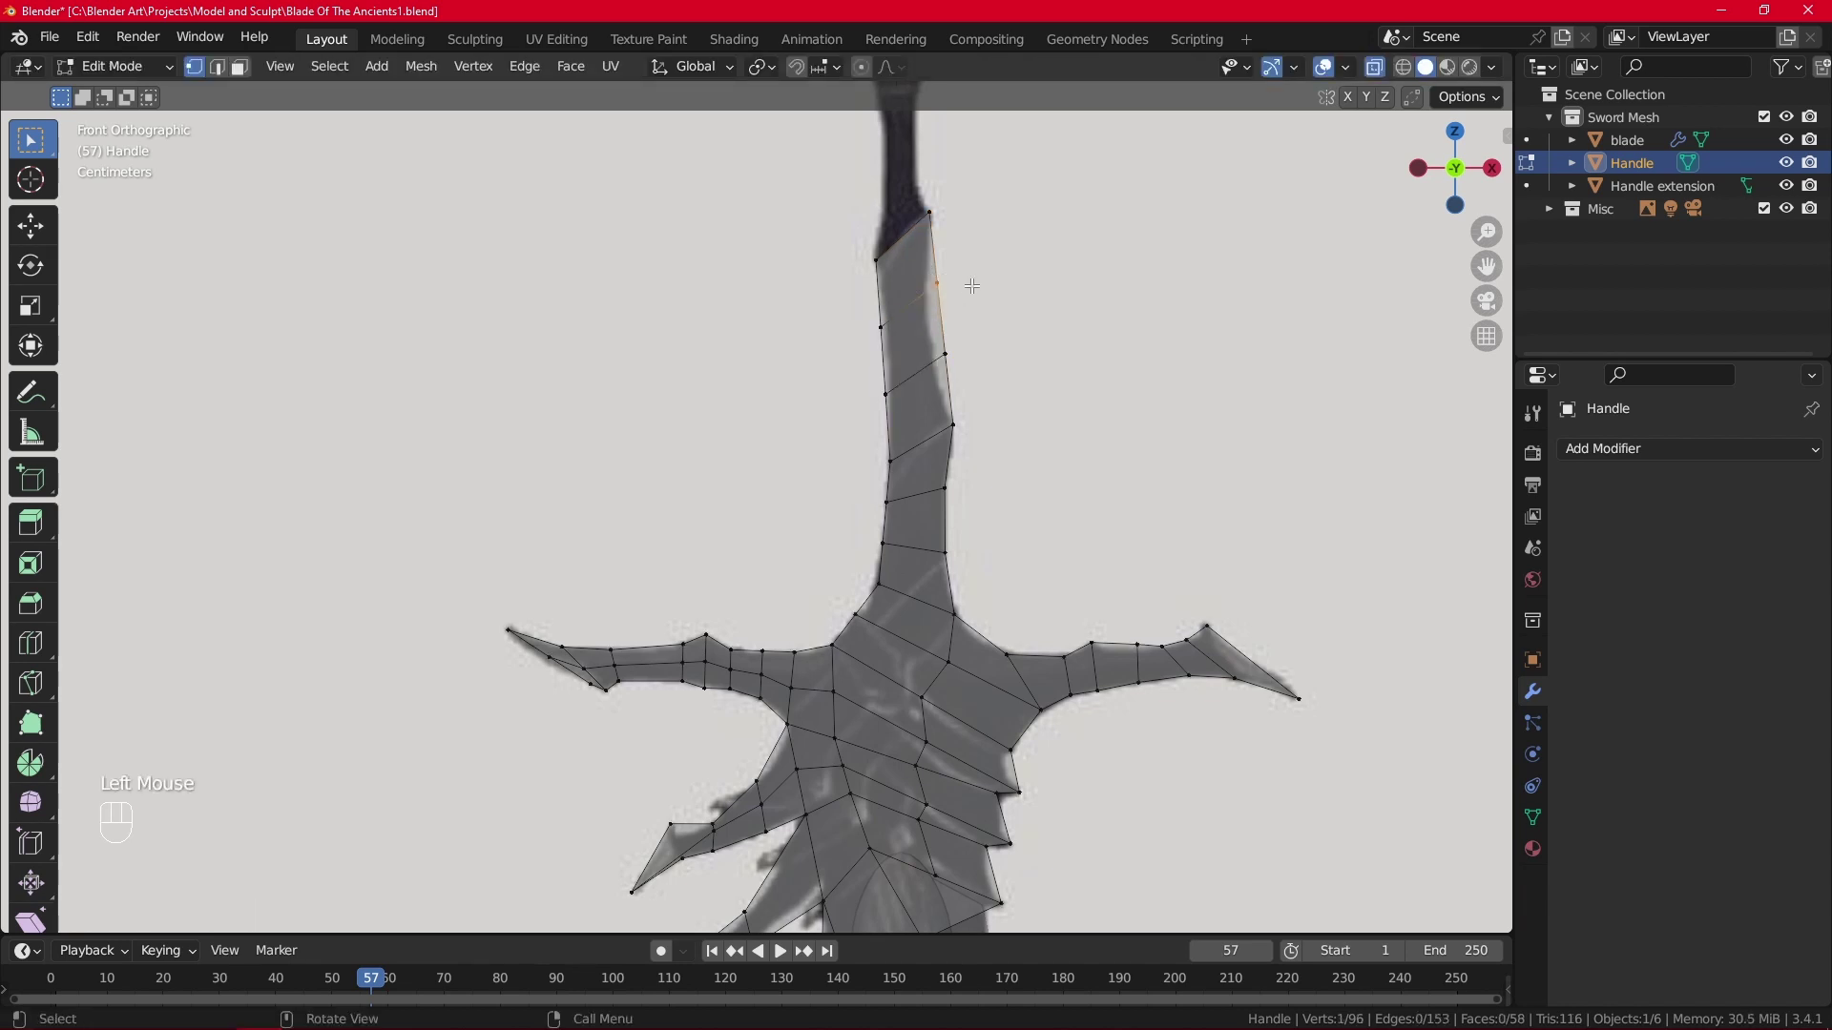
pyautogui.press('g')
pyautogui.click(963, 294)
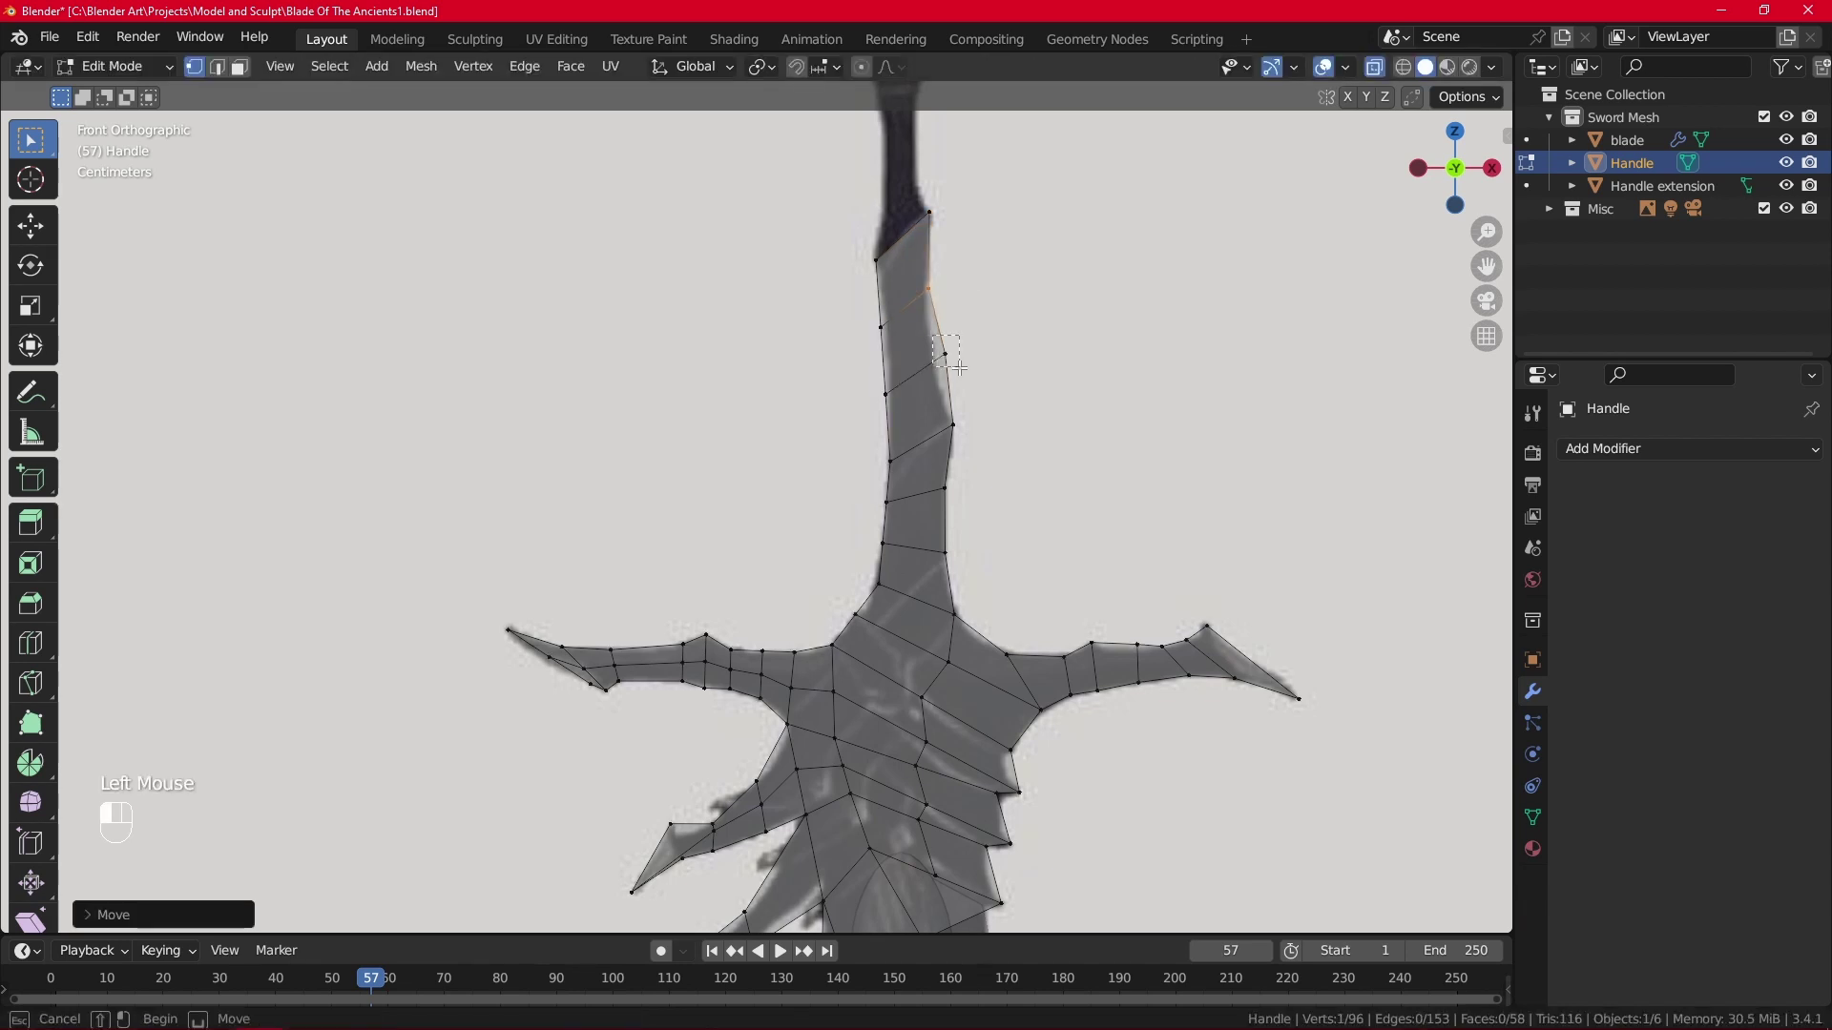
pyautogui.click(945, 355)
pyautogui.press('g')
pyautogui.click(1002, 386)
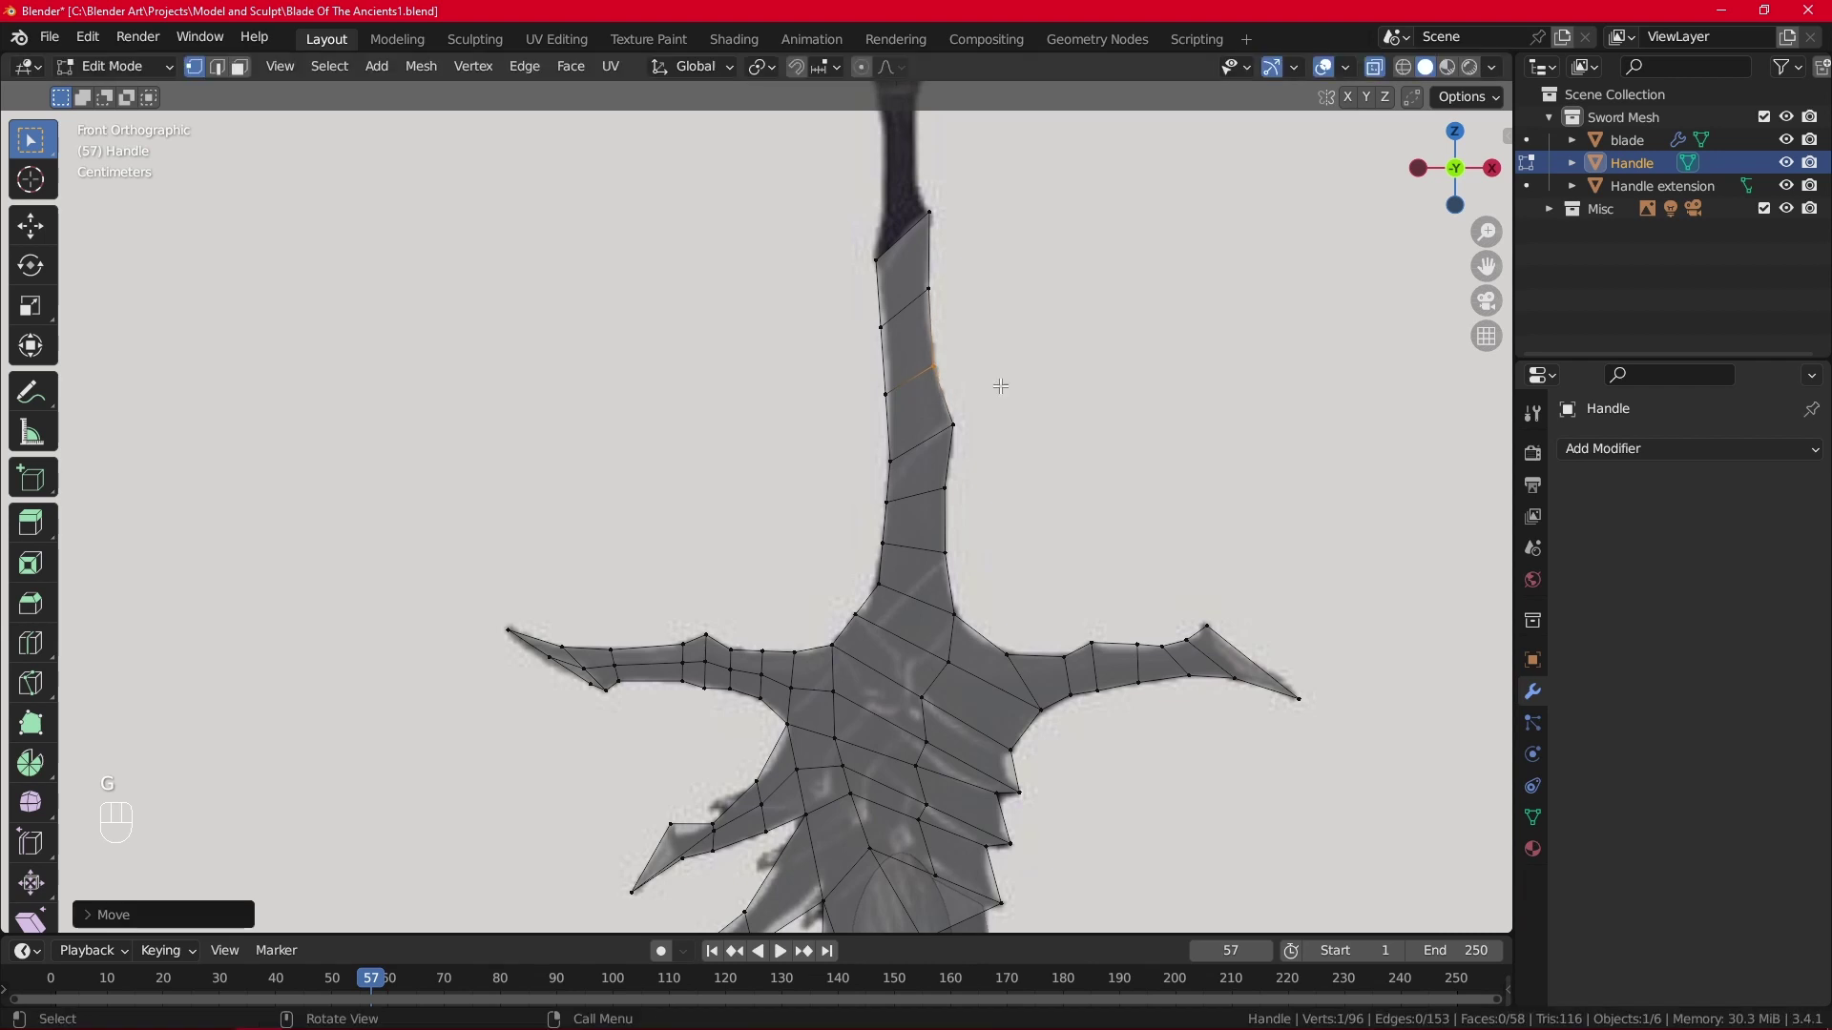
pyautogui.click(878, 324)
pyautogui.press('g')
pyautogui.click(876, 370)
pyautogui.click(889, 392)
pyautogui.press('g')
pyautogui.click(890, 395)
# Extrude the grip's top edge up to just below the collar and fit both corner vertices to the reference.
pyautogui.scroll(2, 946, 363)
pyautogui.keyDown('shift'); pyautogui.moveTo(933, 133); pyautogui.dragTo(873, 458, button='middle'); pyautogui.keyUp('shift')
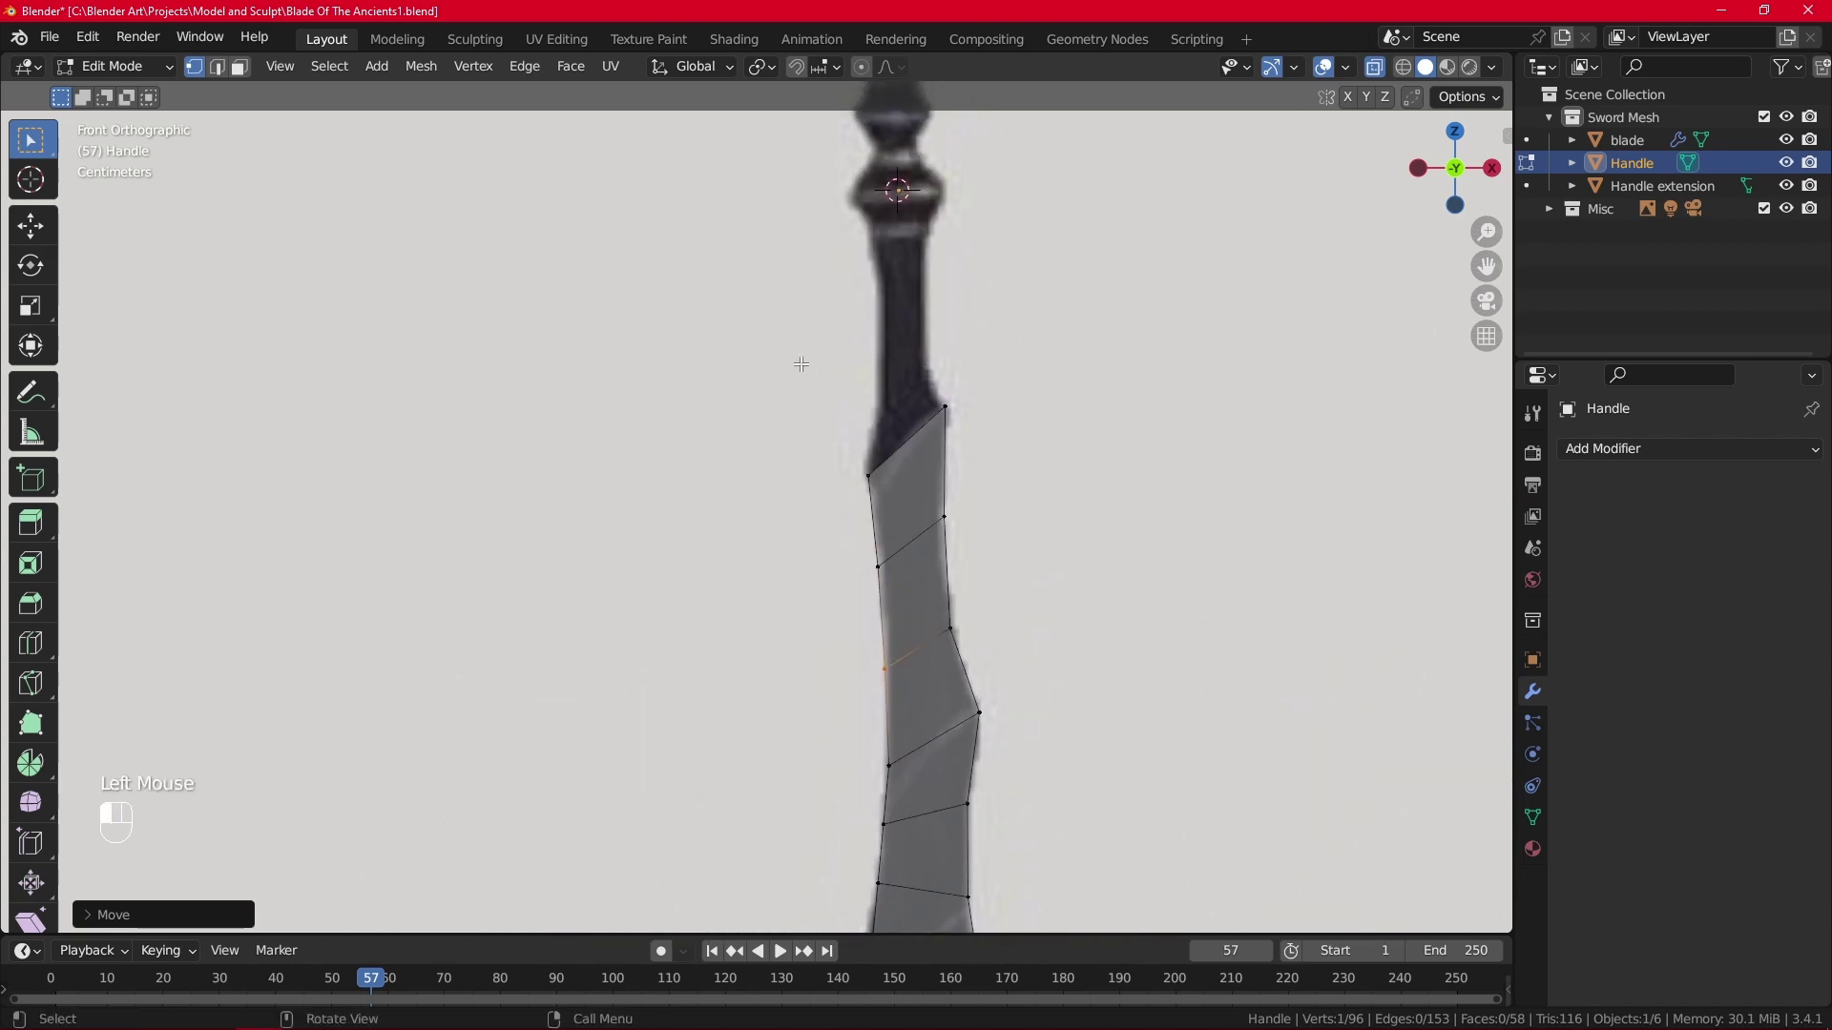
pyautogui.moveTo(801, 364); pyautogui.dragTo(966, 474)
pyautogui.press('e')
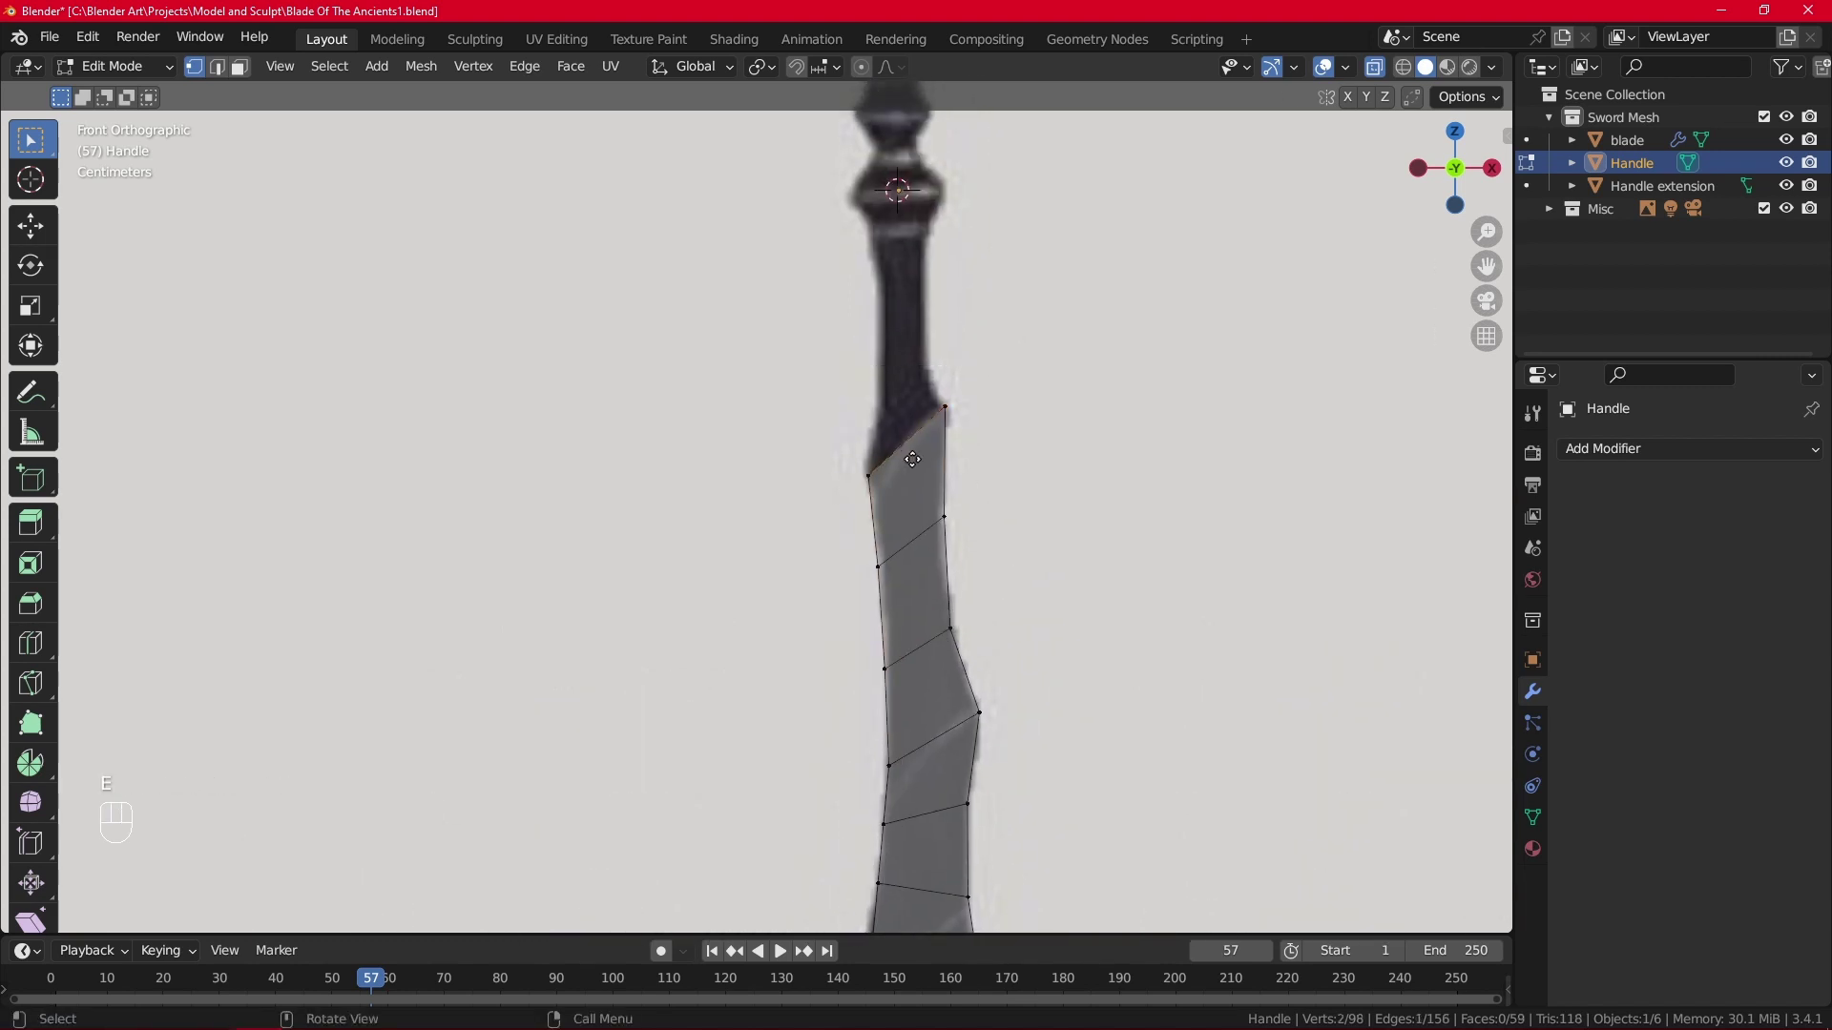
pyautogui.click(919, 247)
pyautogui.click(919, 247)
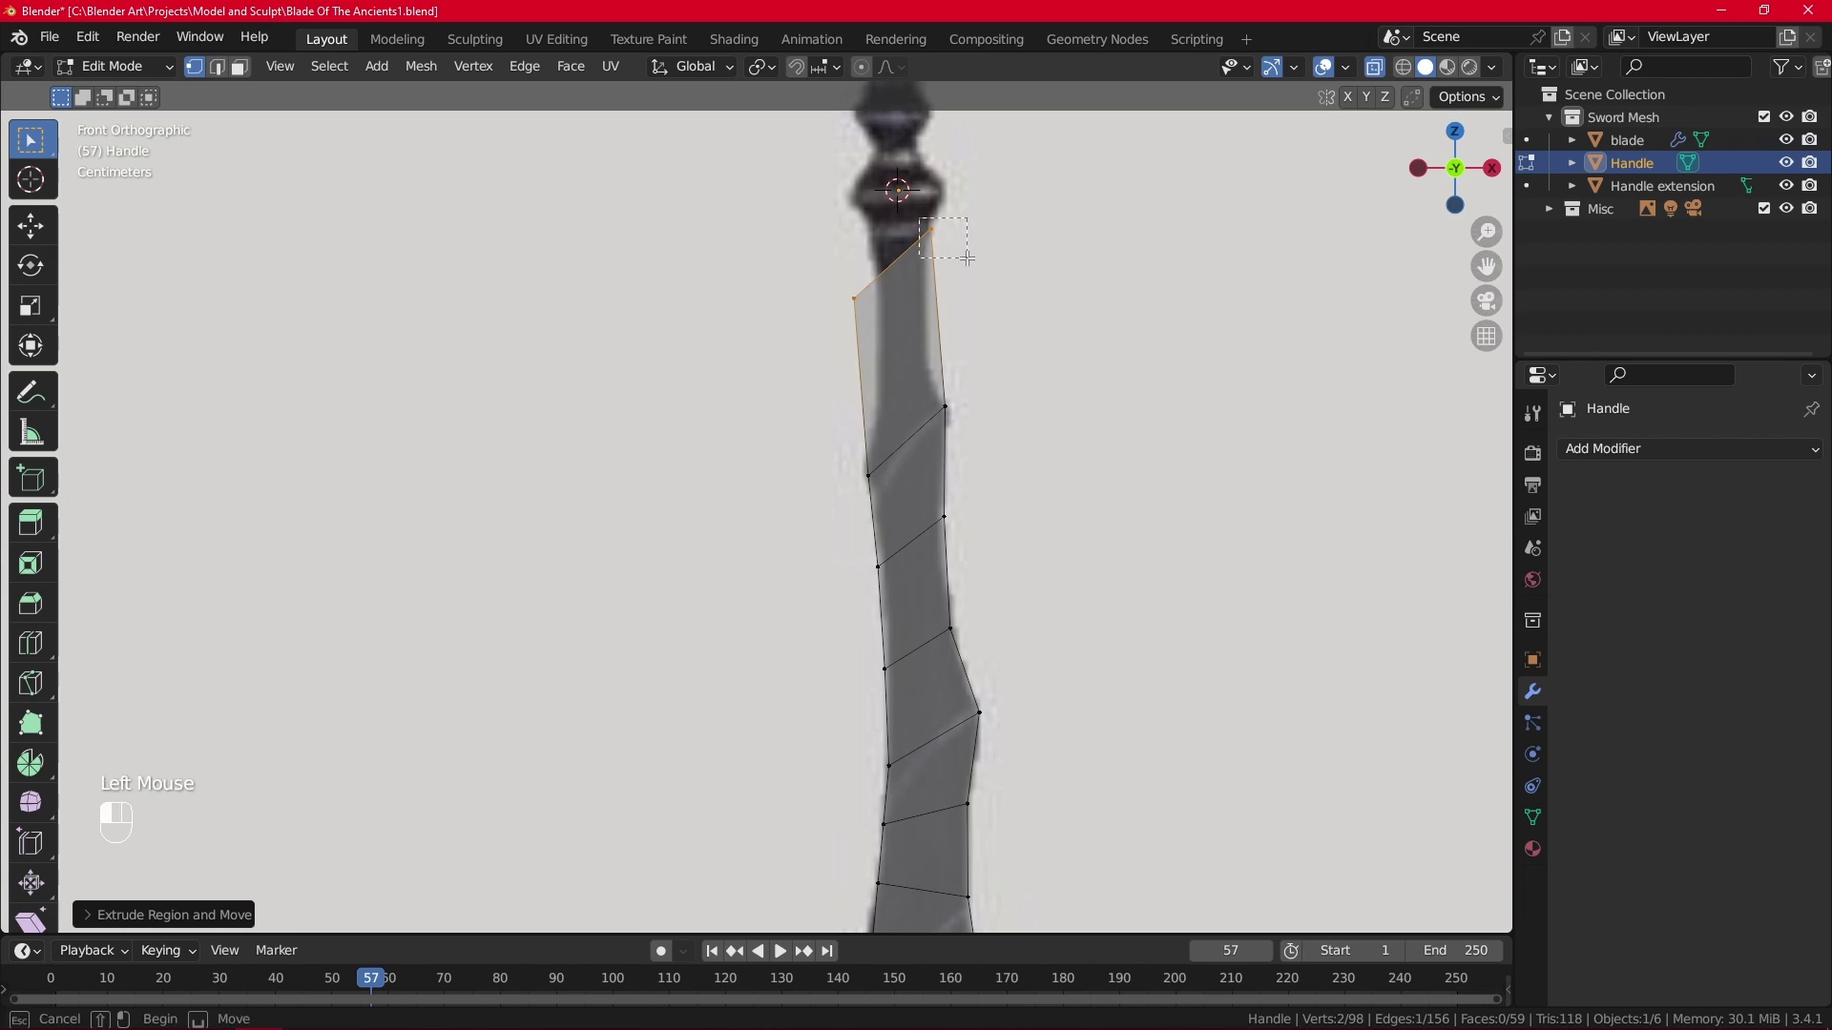
pyautogui.press('g')
pyautogui.click(966, 255)
pyautogui.press('g')
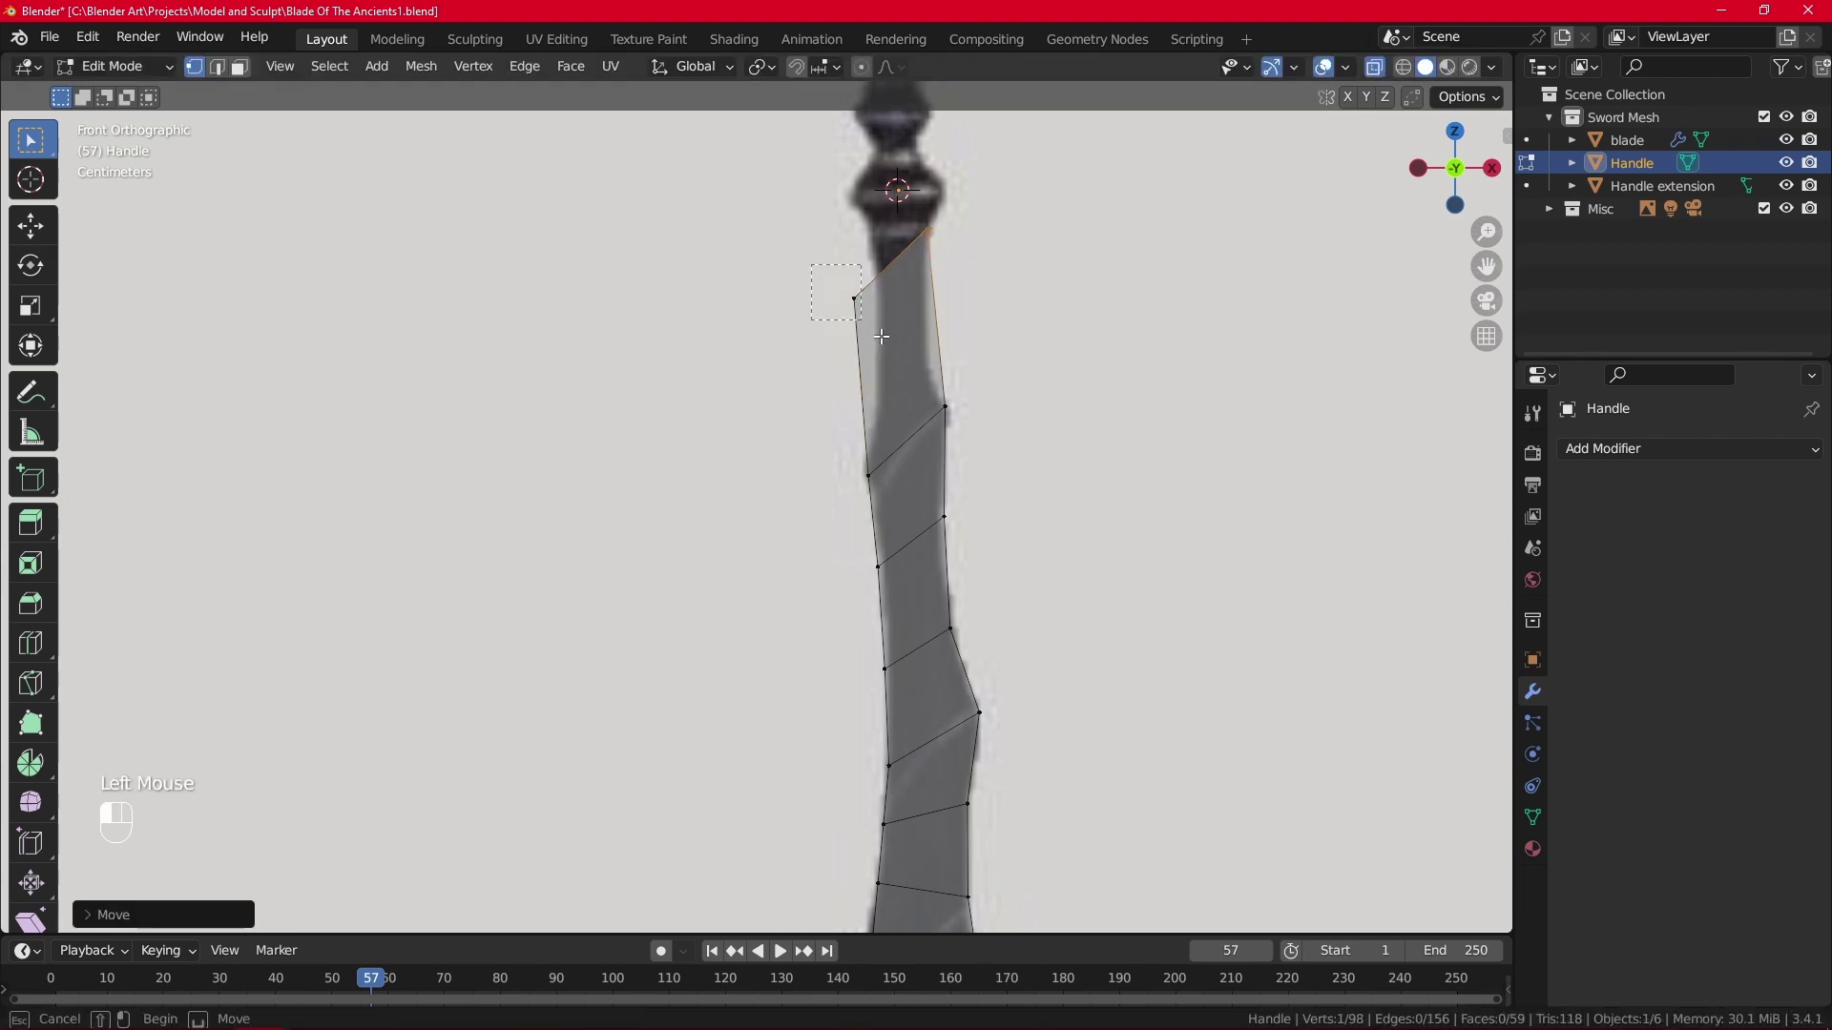
pyautogui.click(902, 264)
pyautogui.scroll(-1, 905, 190)
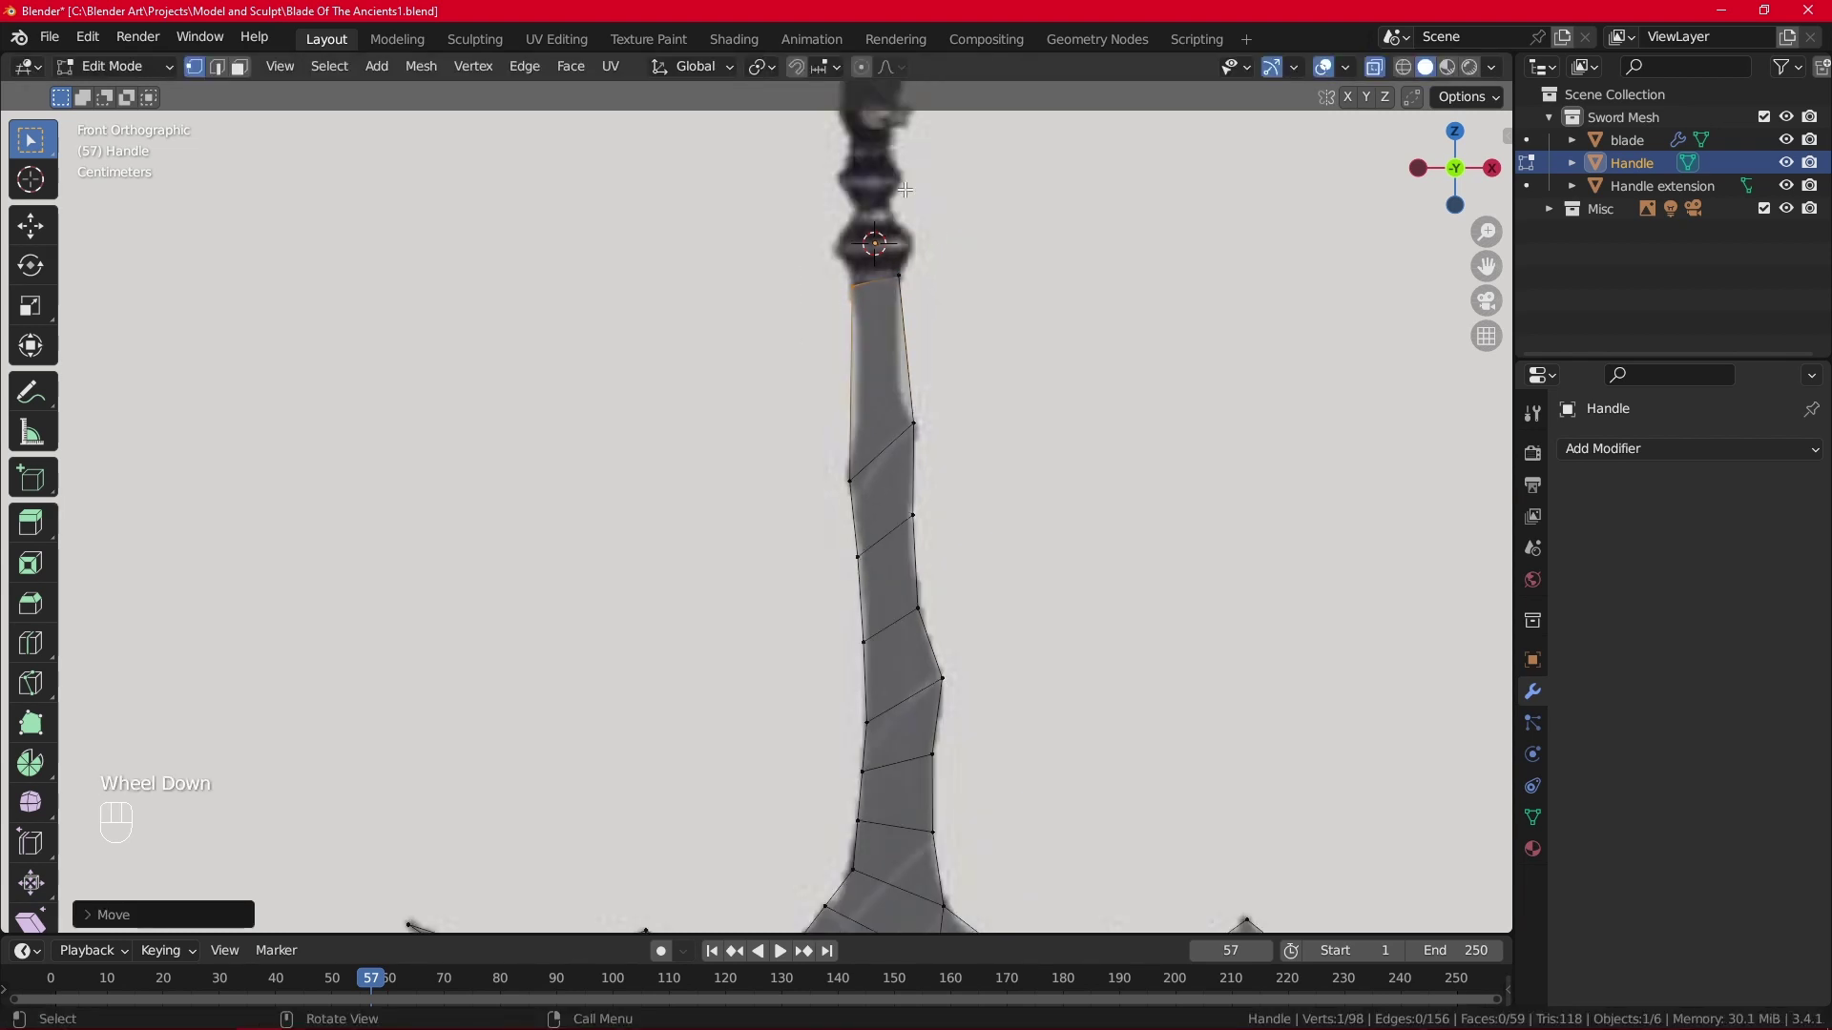
pyautogui.press('g')
pyautogui.click(903, 330)
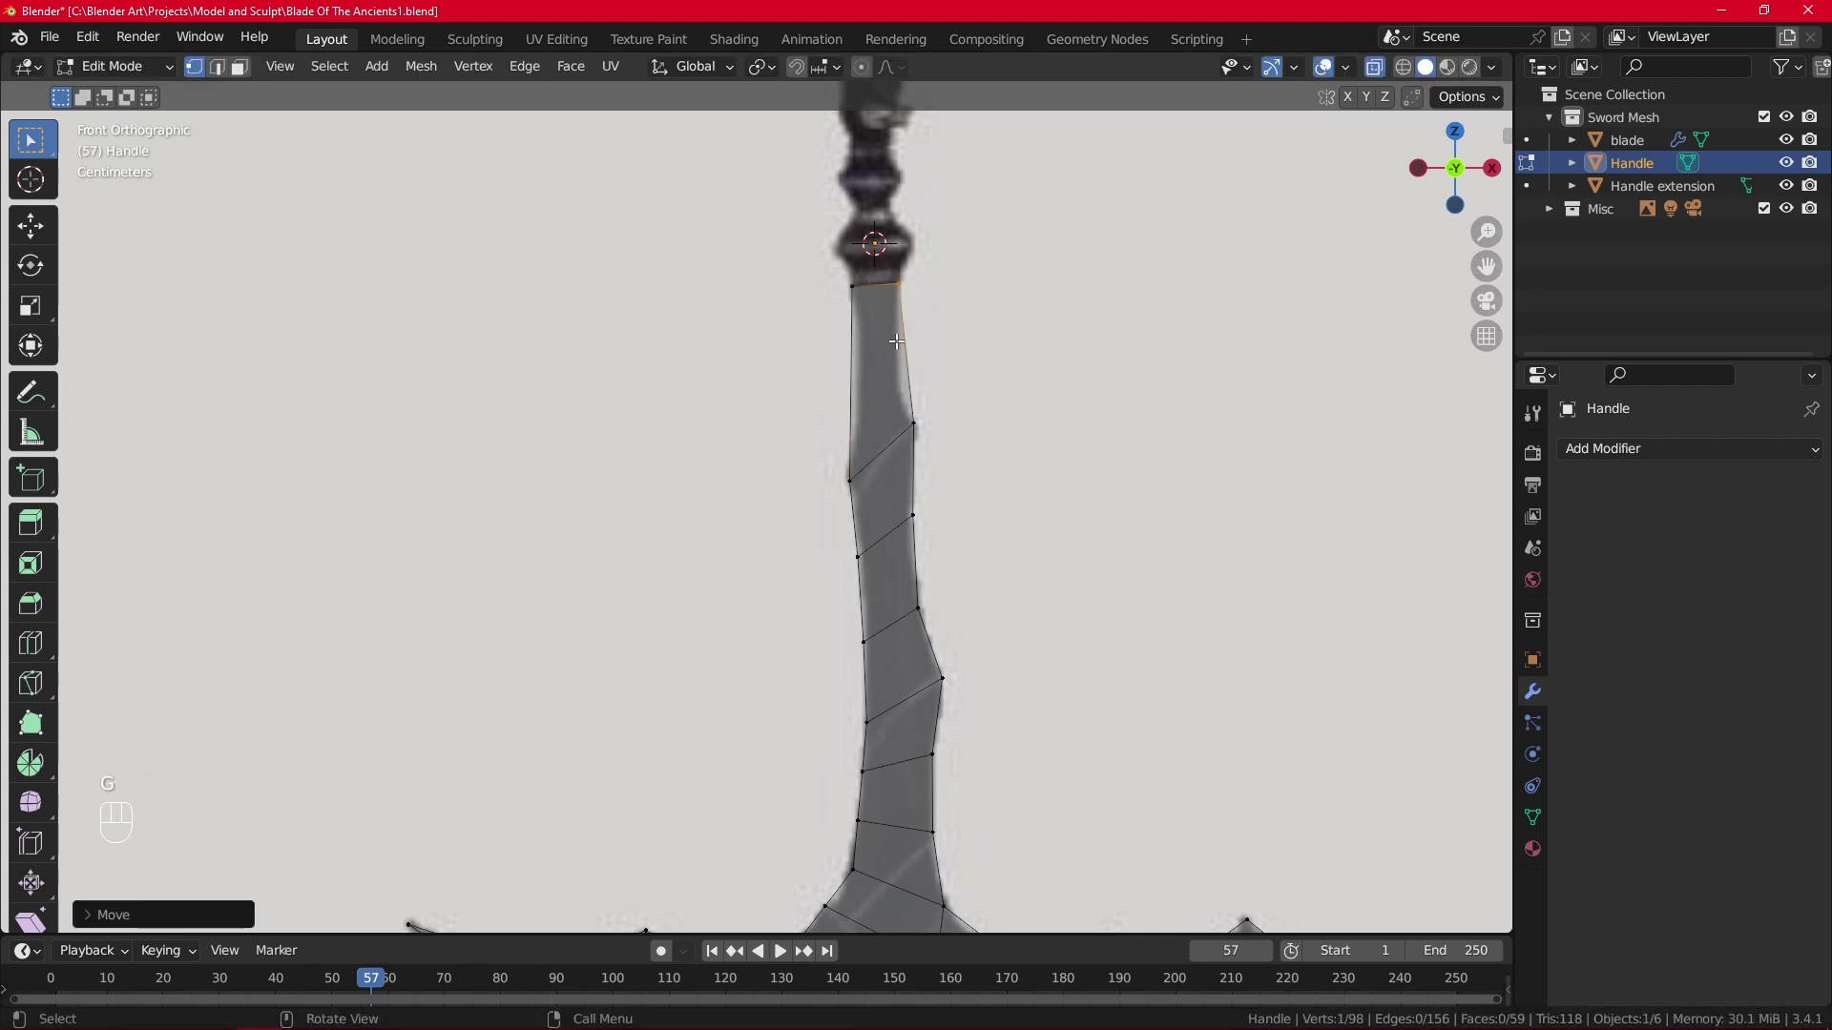
# Add two evenly spaced loop cuts across the uppermost grip segment.
pyautogui.hotkey('ctrl', 'r')
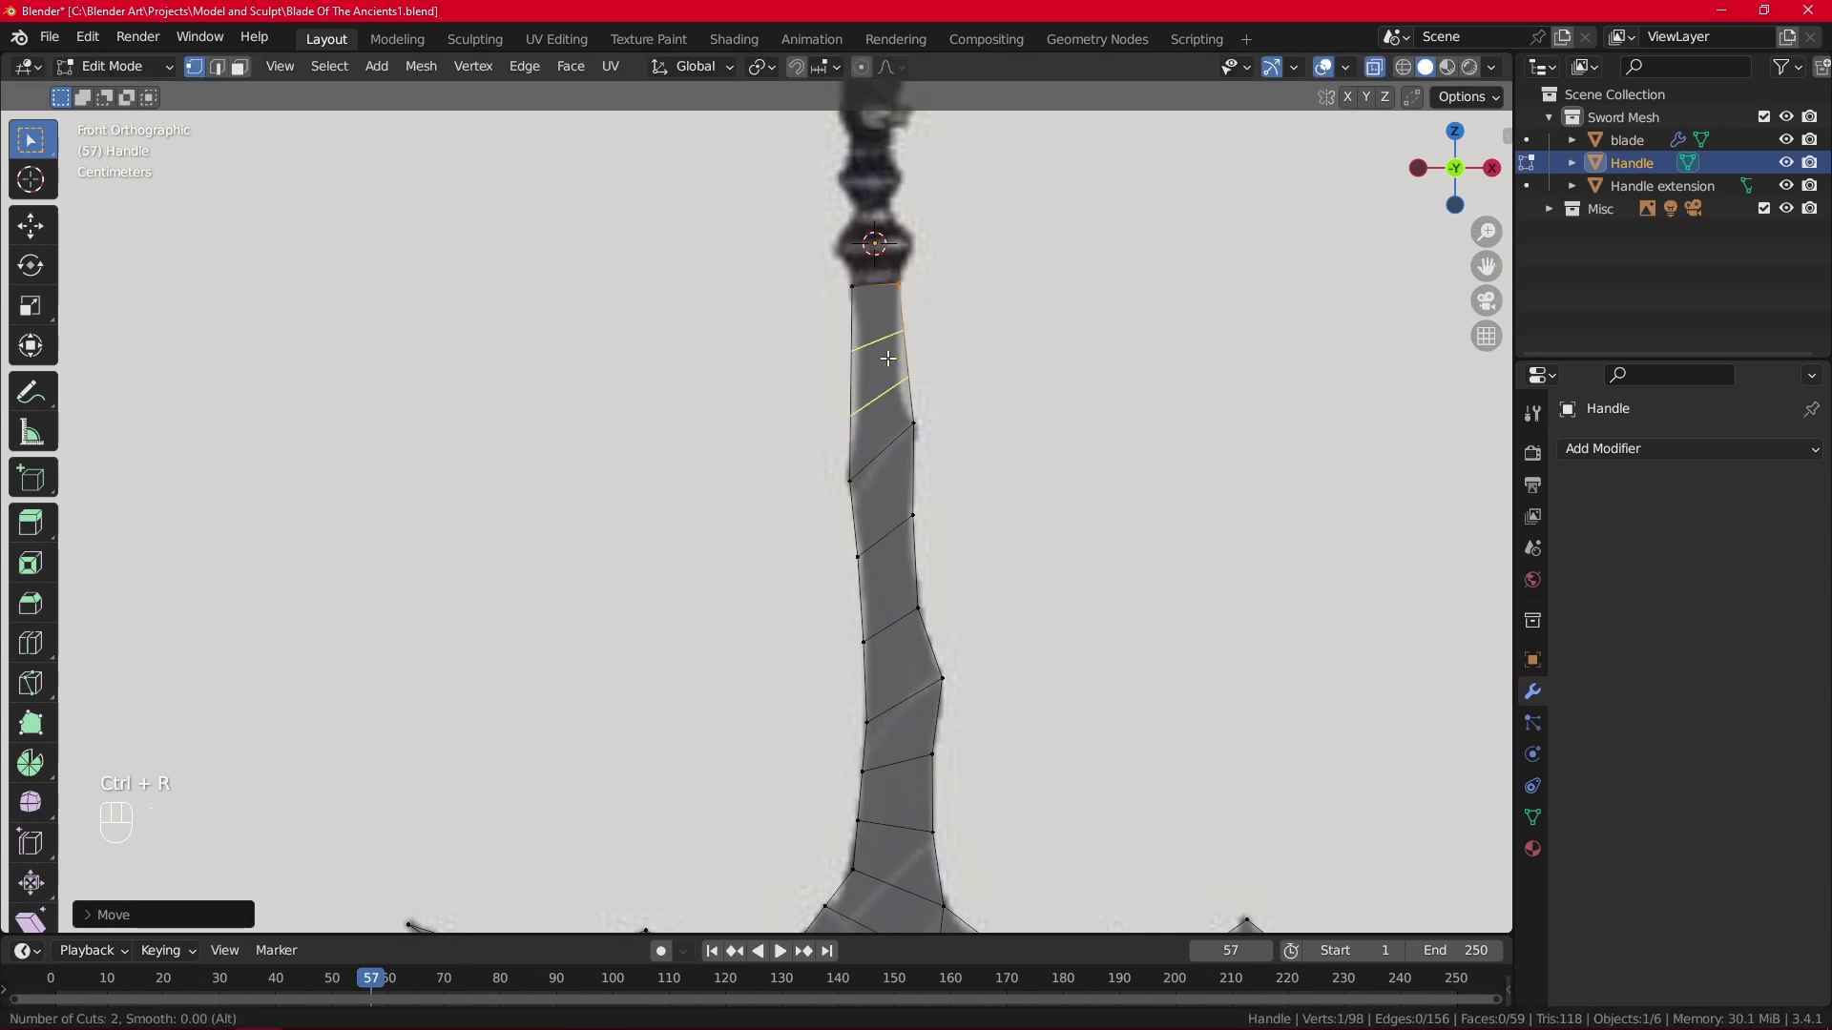
pyautogui.click(893, 324)
pyautogui.rightClick(893, 324)
# Move the new vertices on both sides of the uppermost grip segment inward onto the reference outline.
pyautogui.moveTo(889, 317); pyautogui.dragTo(926, 348)
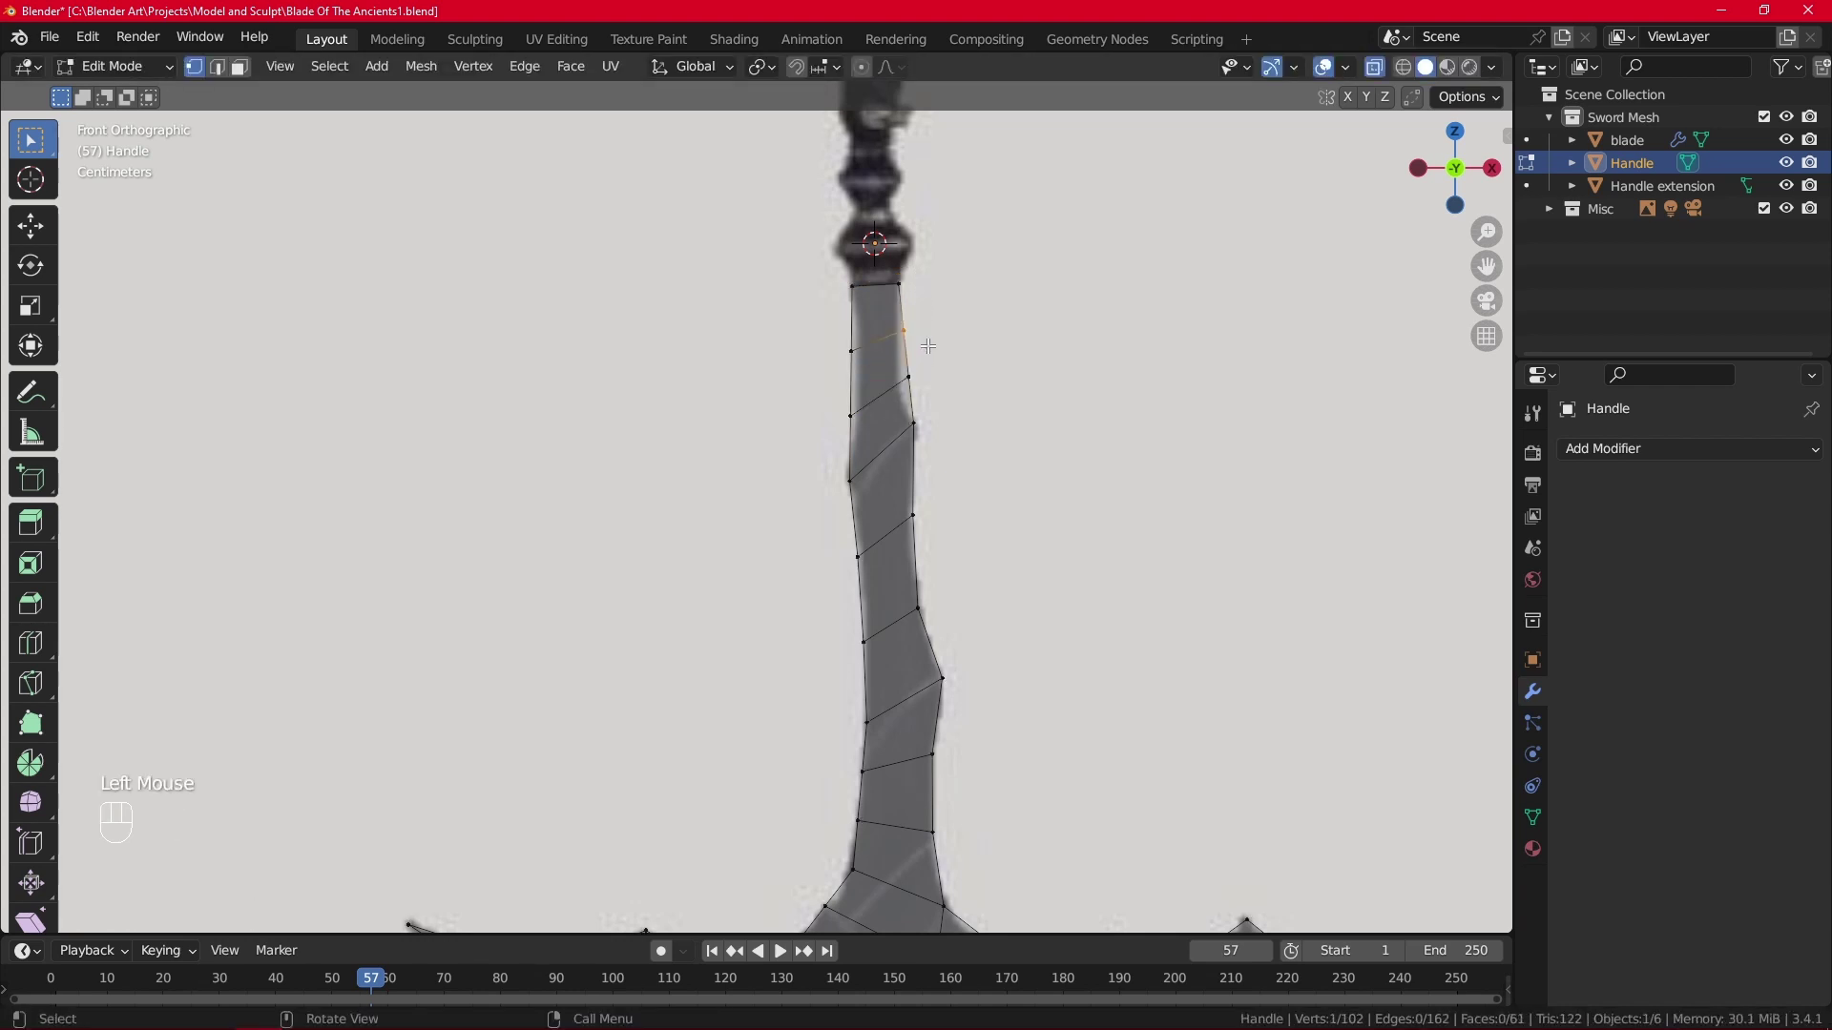
pyautogui.press('g')
pyautogui.click(920, 348)
pyautogui.press('g')
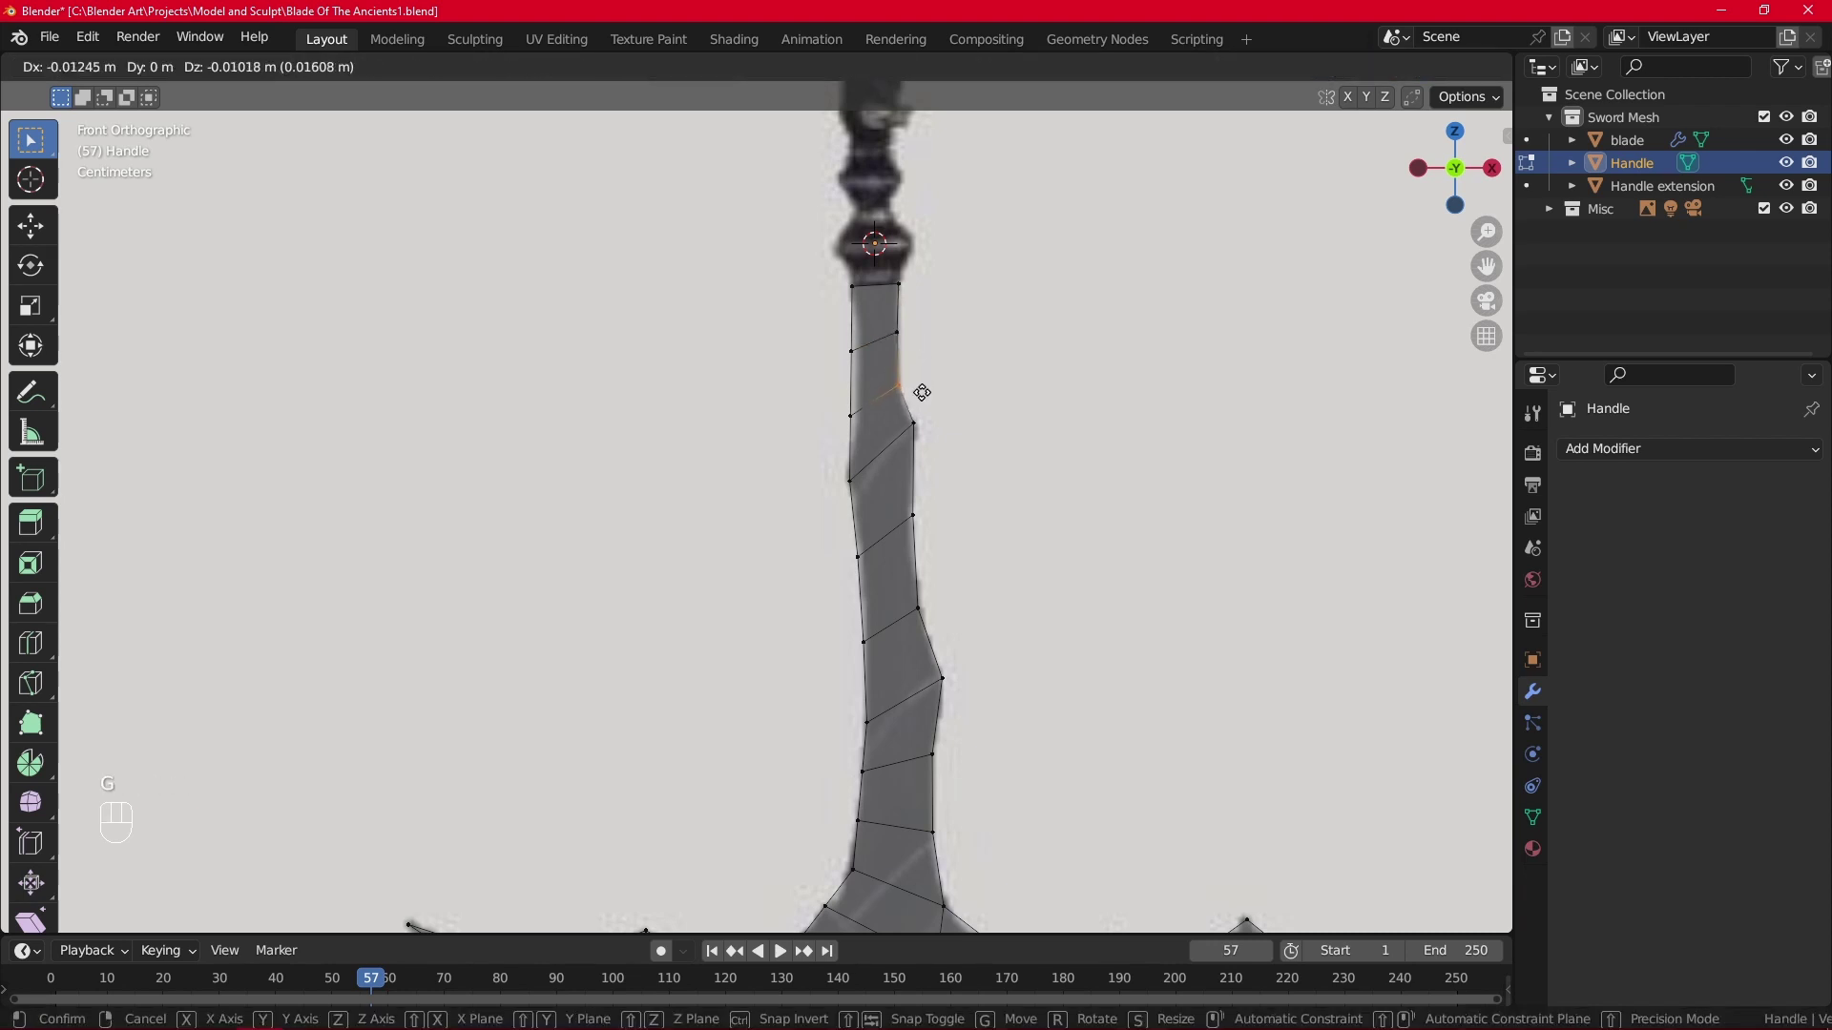
pyautogui.click(922, 393)
pyautogui.moveTo(836, 335); pyautogui.dragTo(876, 363)
pyautogui.press('g')
pyautogui.click(881, 362)
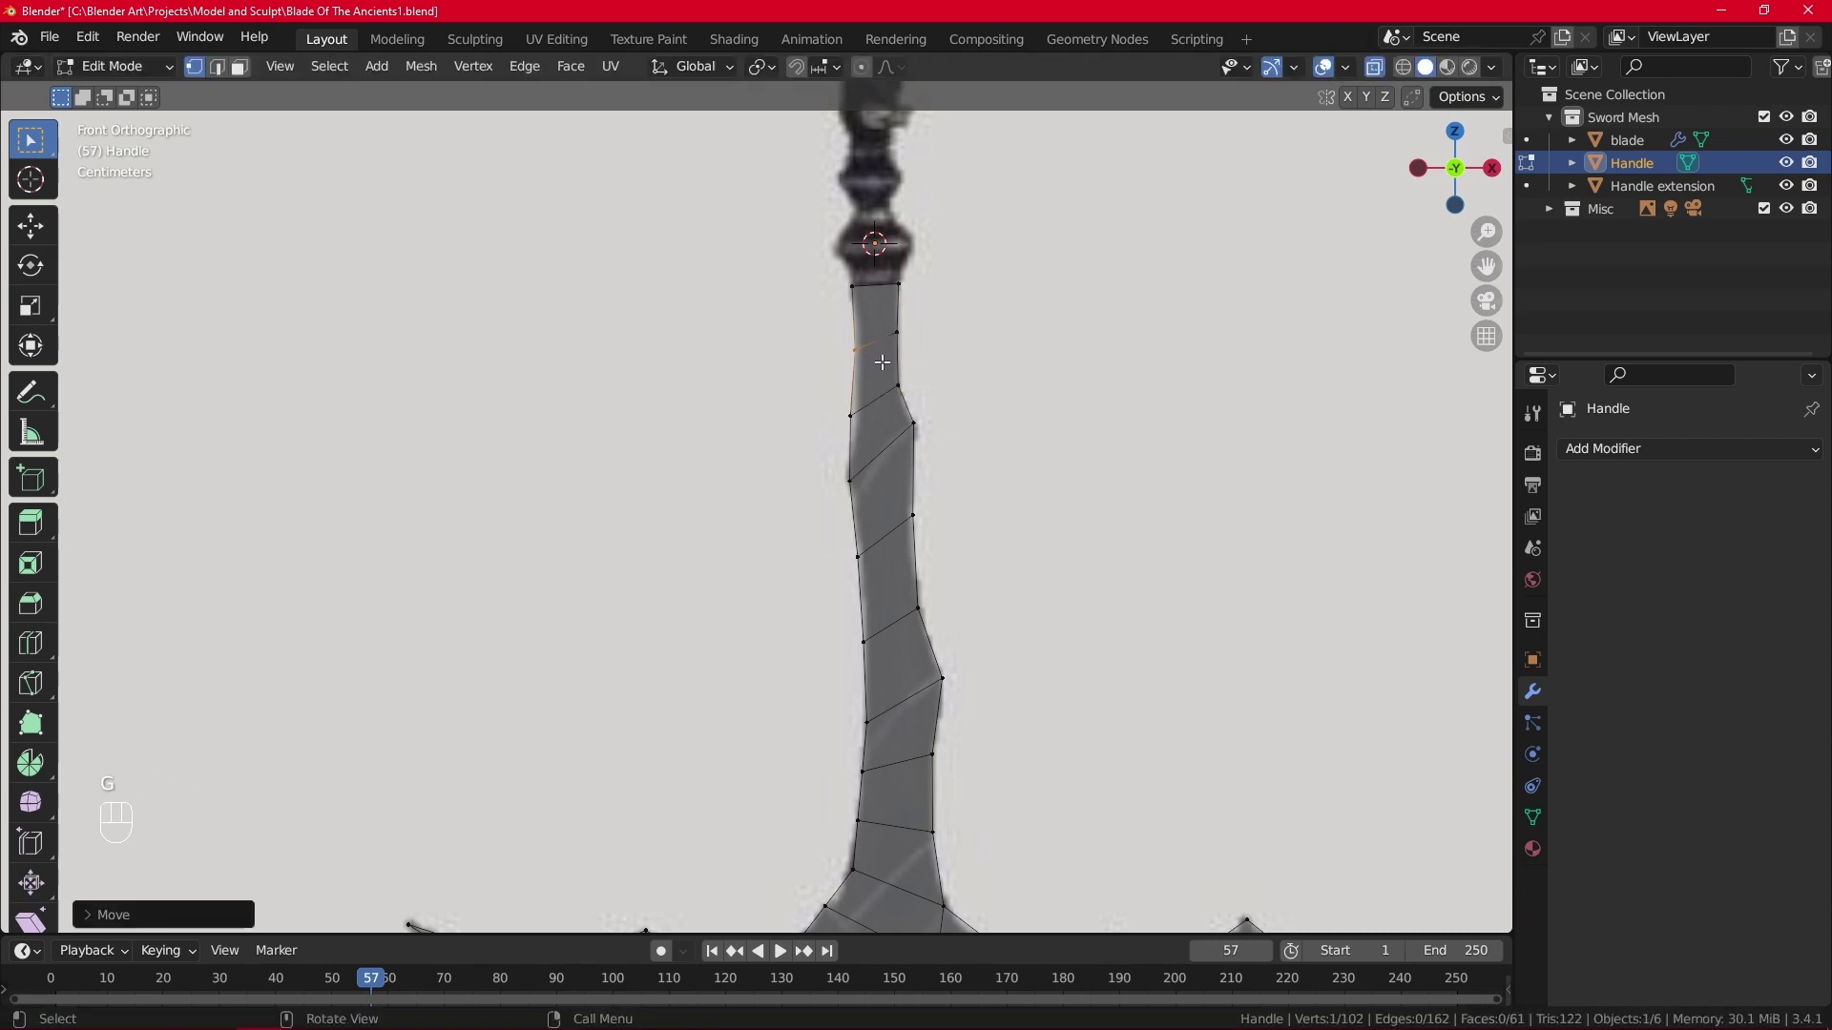
pyautogui.press('g')
pyautogui.click(883, 421)
# Return to Object Mode and place the 3D cursor in the empty space to the right of the grip's collar.
pyautogui.scroll(-2, 786, 387)
pyautogui.press('Tab')
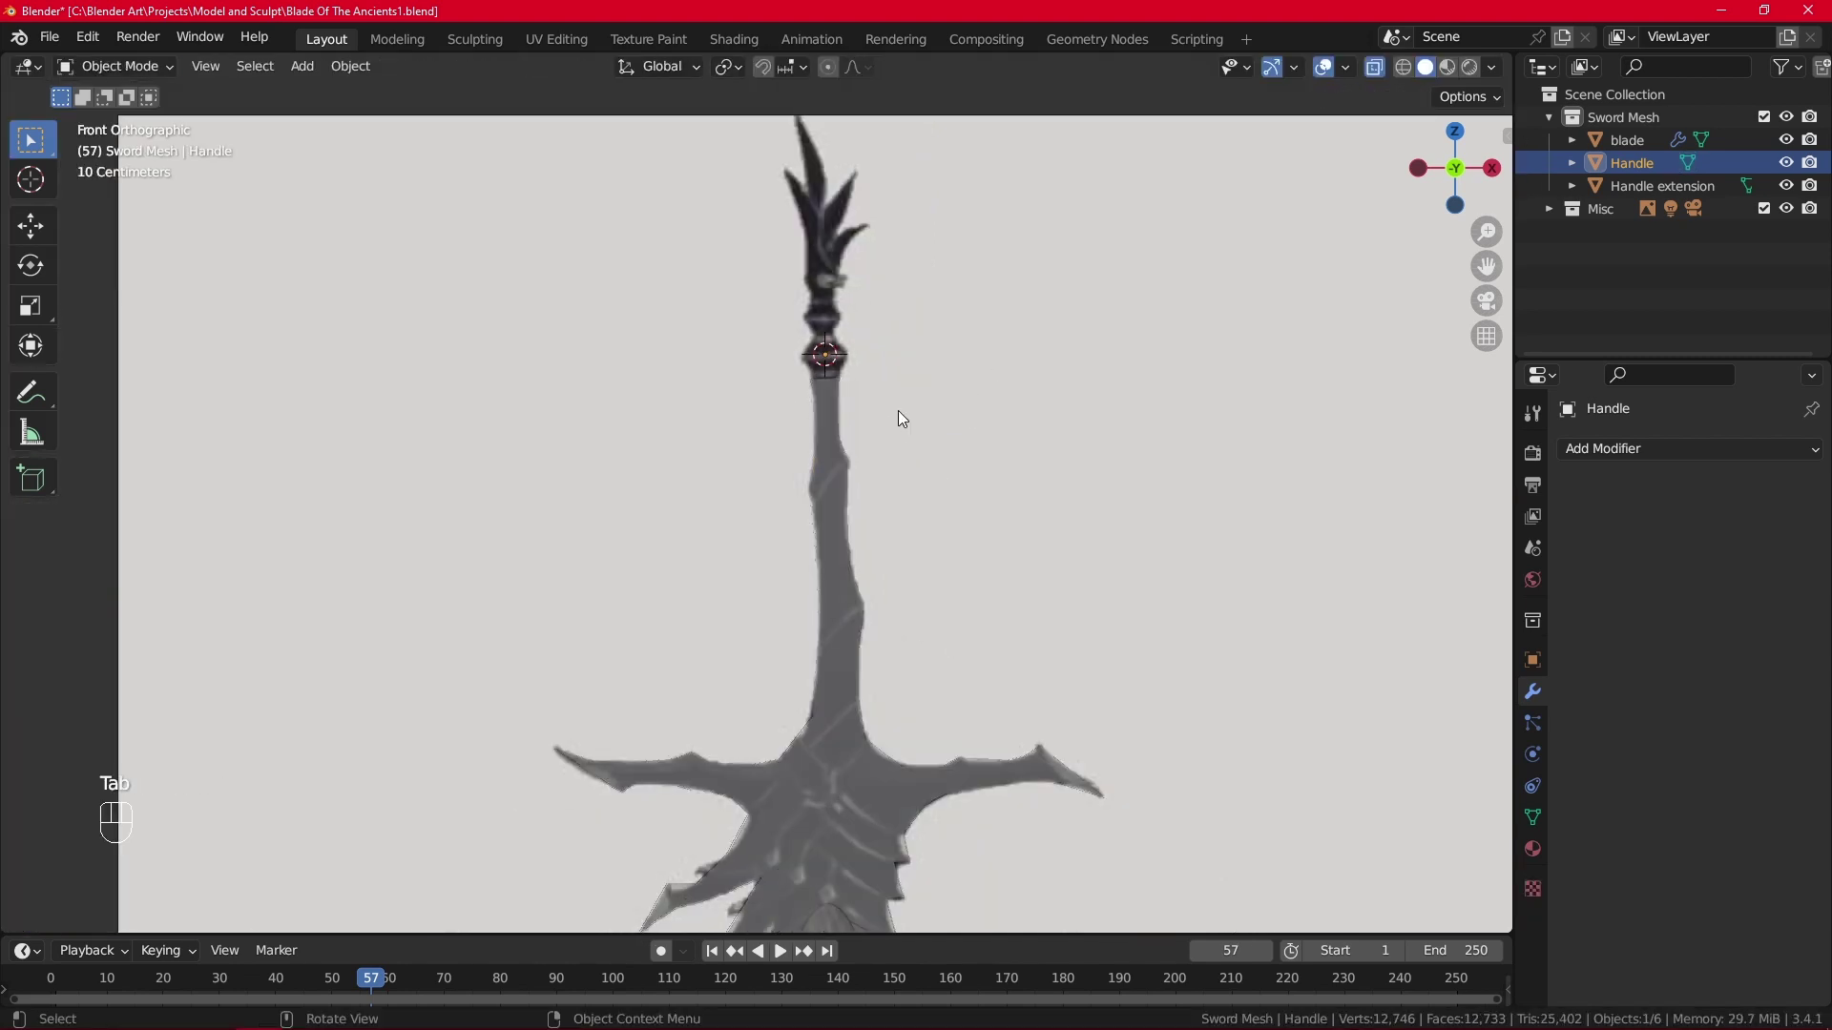
pyautogui.scroll(2, 901, 348)
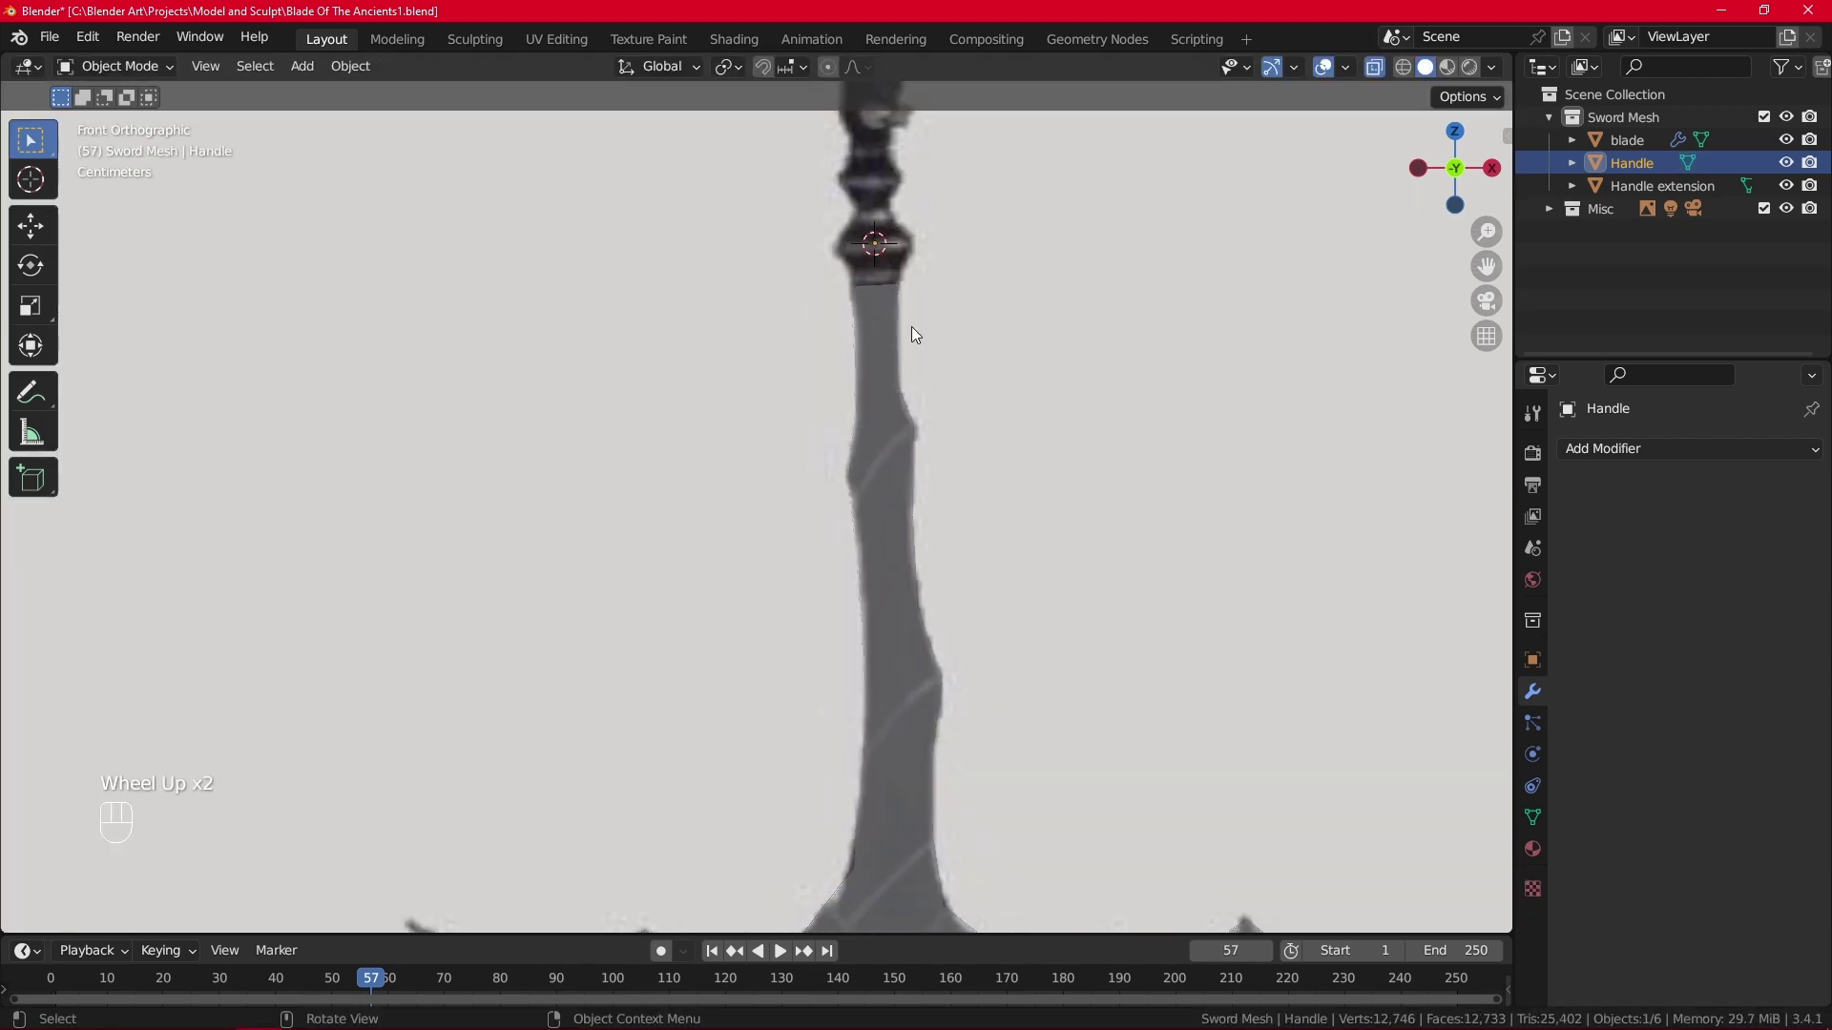
pyautogui.keyDown('shift'); pyautogui.moveTo(920, 295); pyautogui.dragTo(936, 450, button='middle'); pyautogui.keyUp('shift')
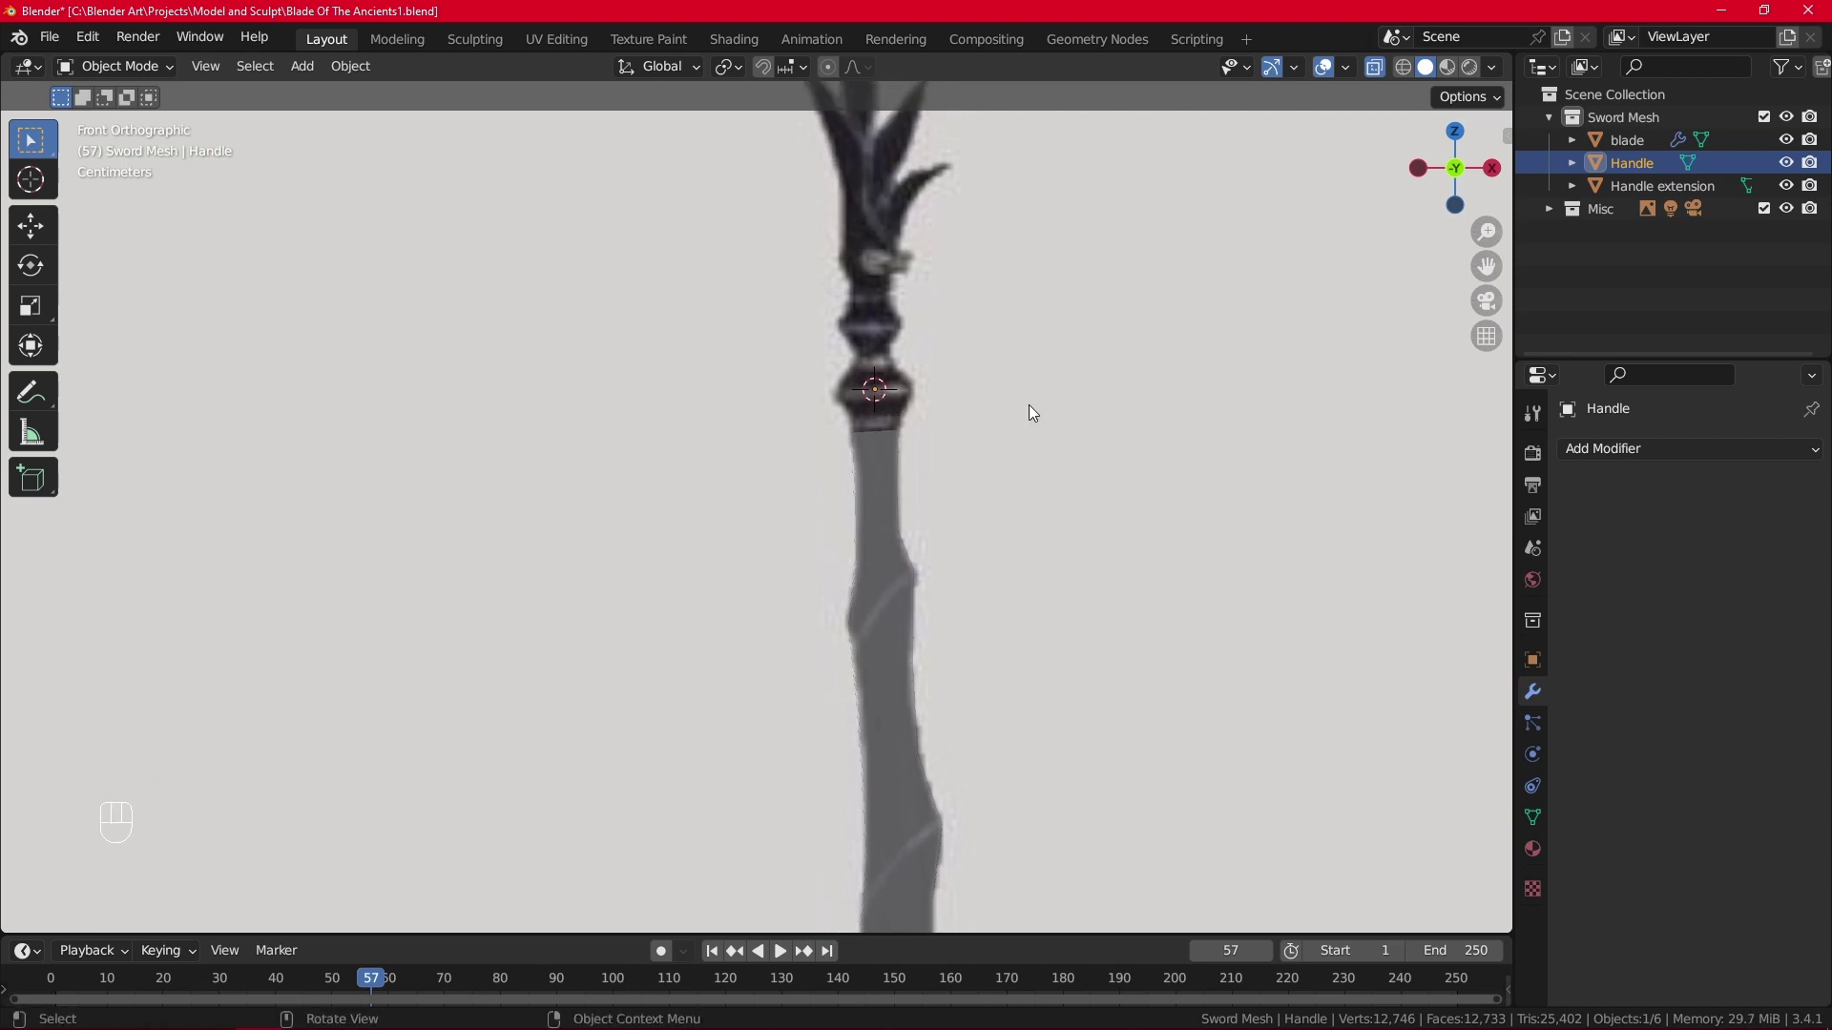
pyautogui.keyDown('shift'); pyautogui.rightClick(1120, 345); pyautogui.keyUp('shift')
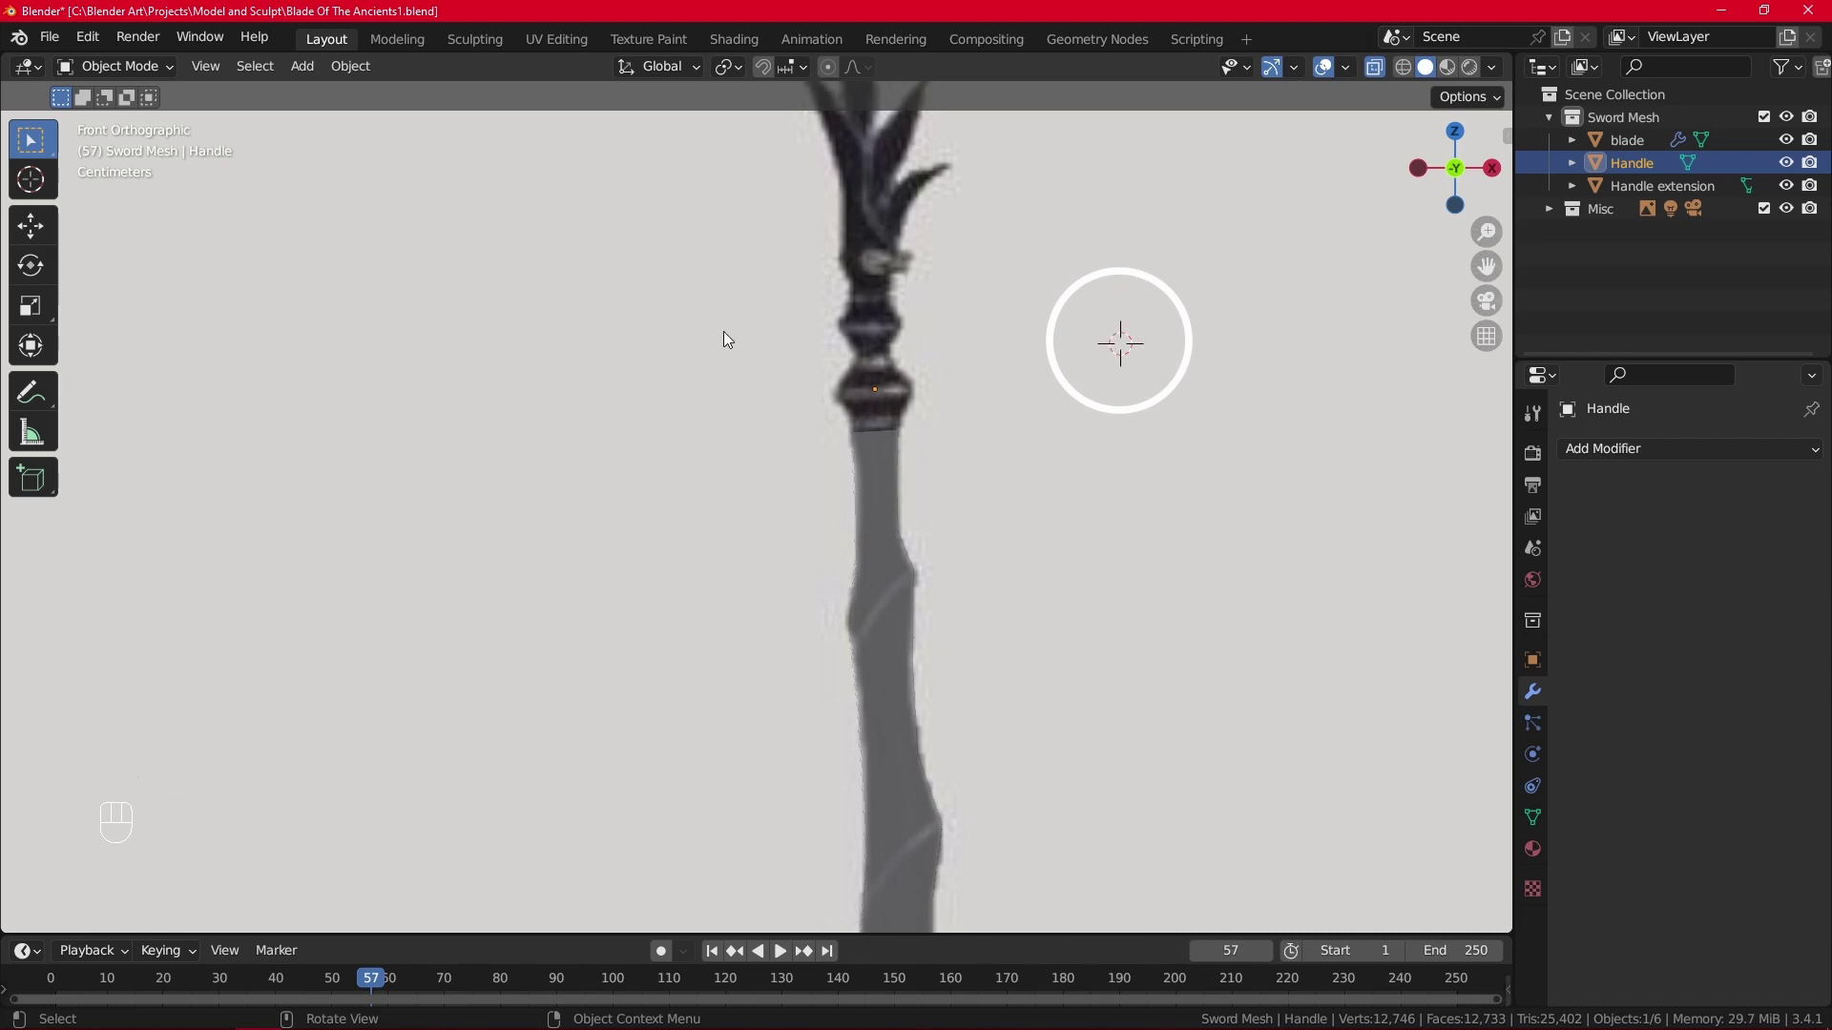
# Reposition the 3D cursor to empty spots on both sides of the handle, ending to the right of the pommel collar.
pyautogui.press('shift')
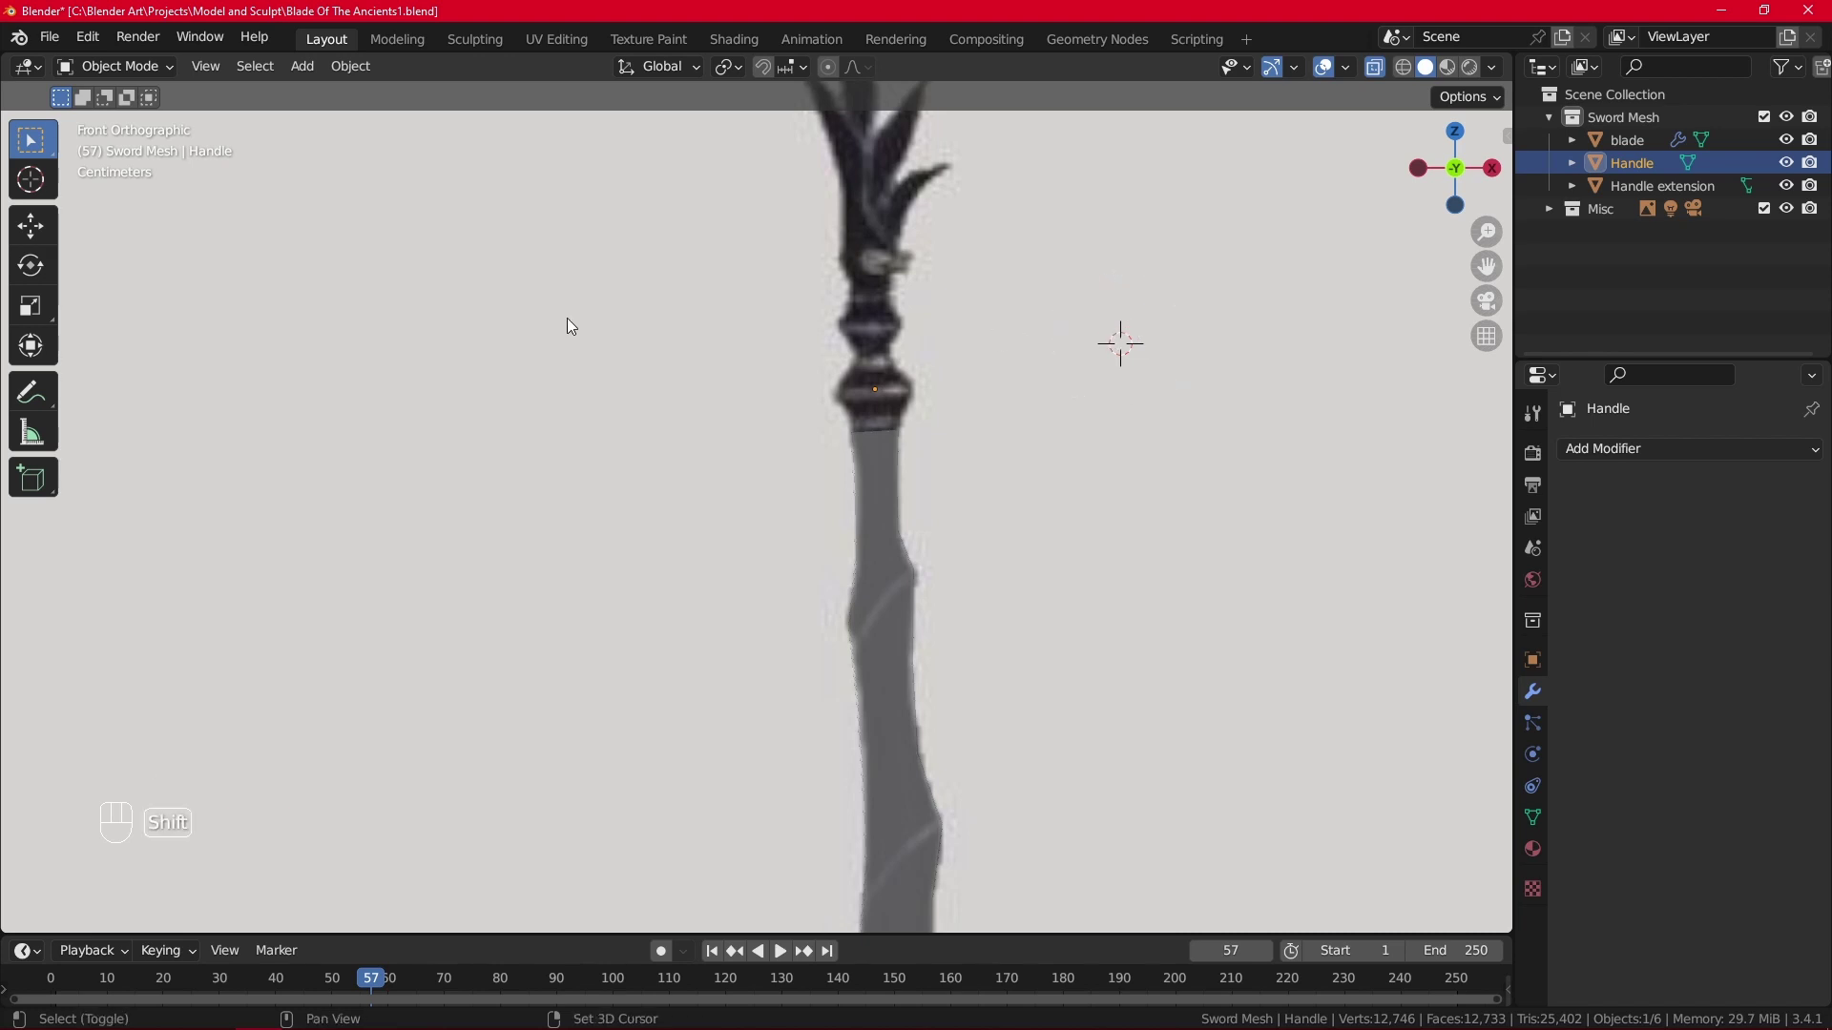
pyautogui.keyDown('shift'); pyautogui.rightClick(533, 294); pyautogui.keyUp('shift')
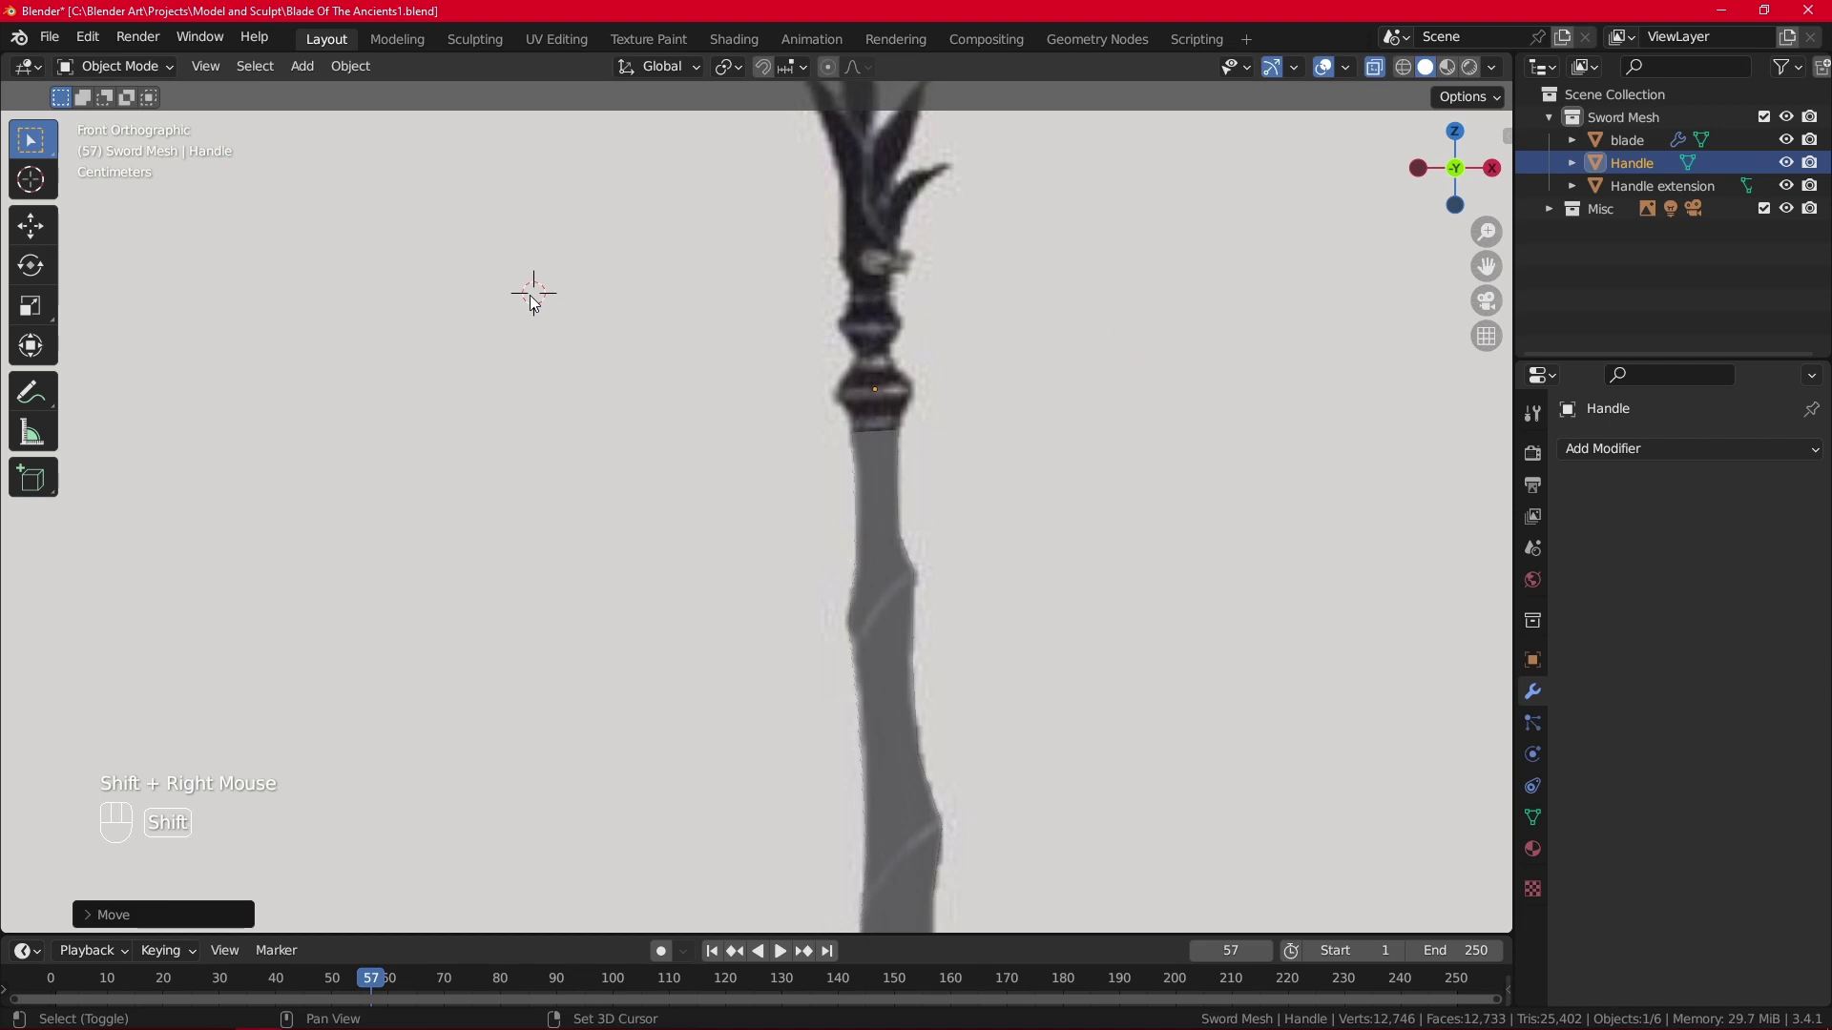
pyautogui.keyDown('shift'); pyautogui.rightClick(535, 439); pyautogui.keyUp('shift')
pyautogui.keyDown('shift'); pyautogui.rightClick(1112, 405); pyautogui.keyUp('shift')
pyautogui.keyDown('shift'); pyautogui.rightClick(1115, 306); pyautogui.keyUp('shift')
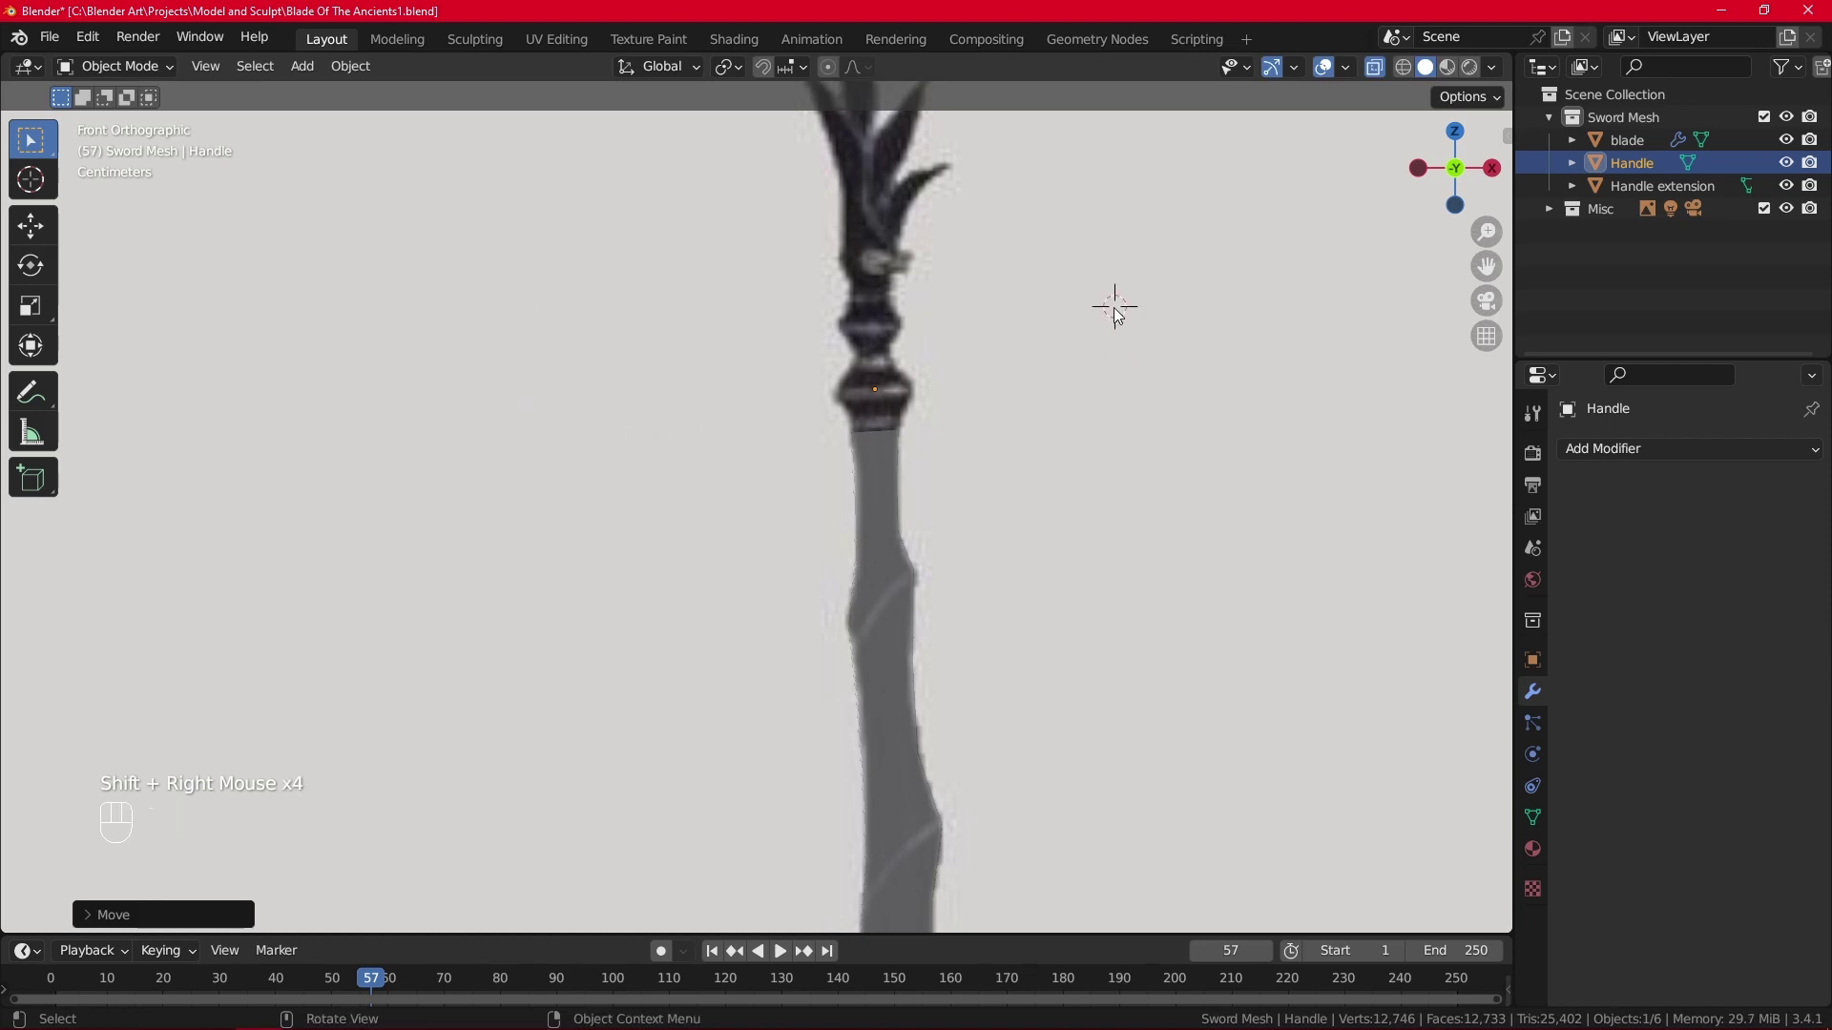
# Add a mesh circle at the 3D cursor and rotate it 90° about the X axis.
pyautogui.hotkey('shift', 'a')
pyautogui.moveTo(1113, 307)
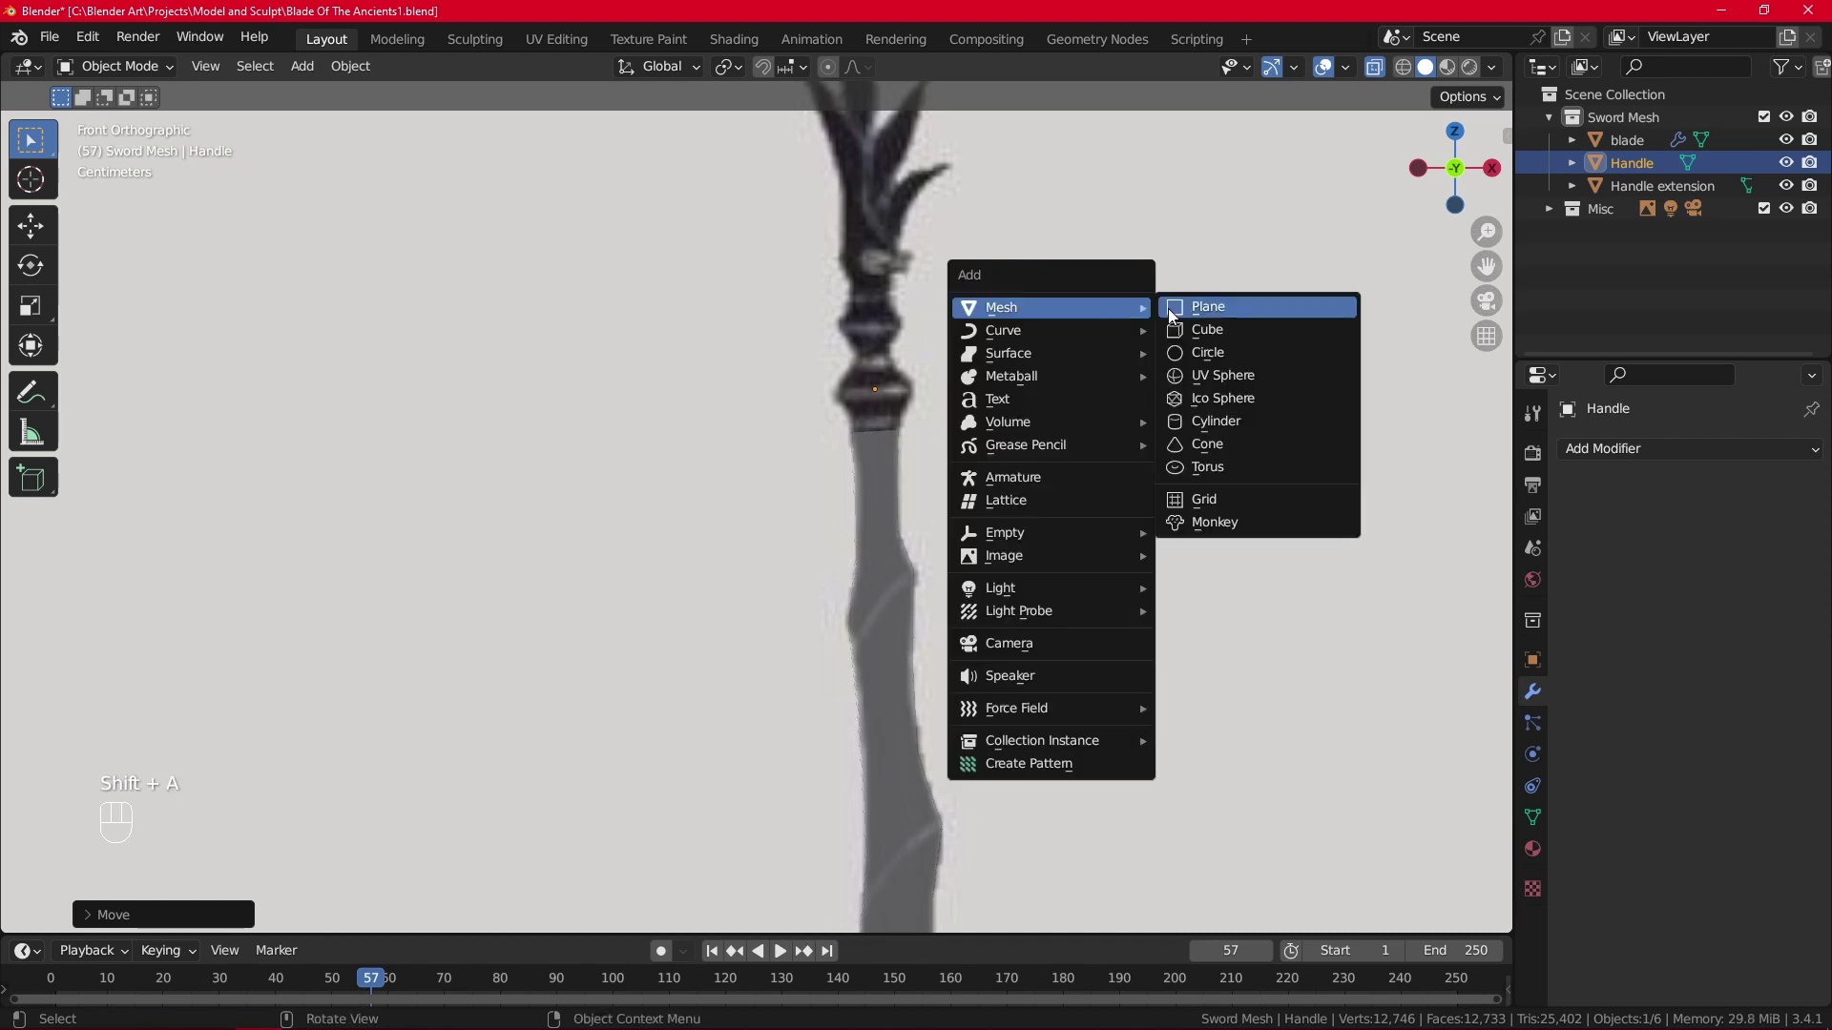
pyautogui.click(1207, 353)
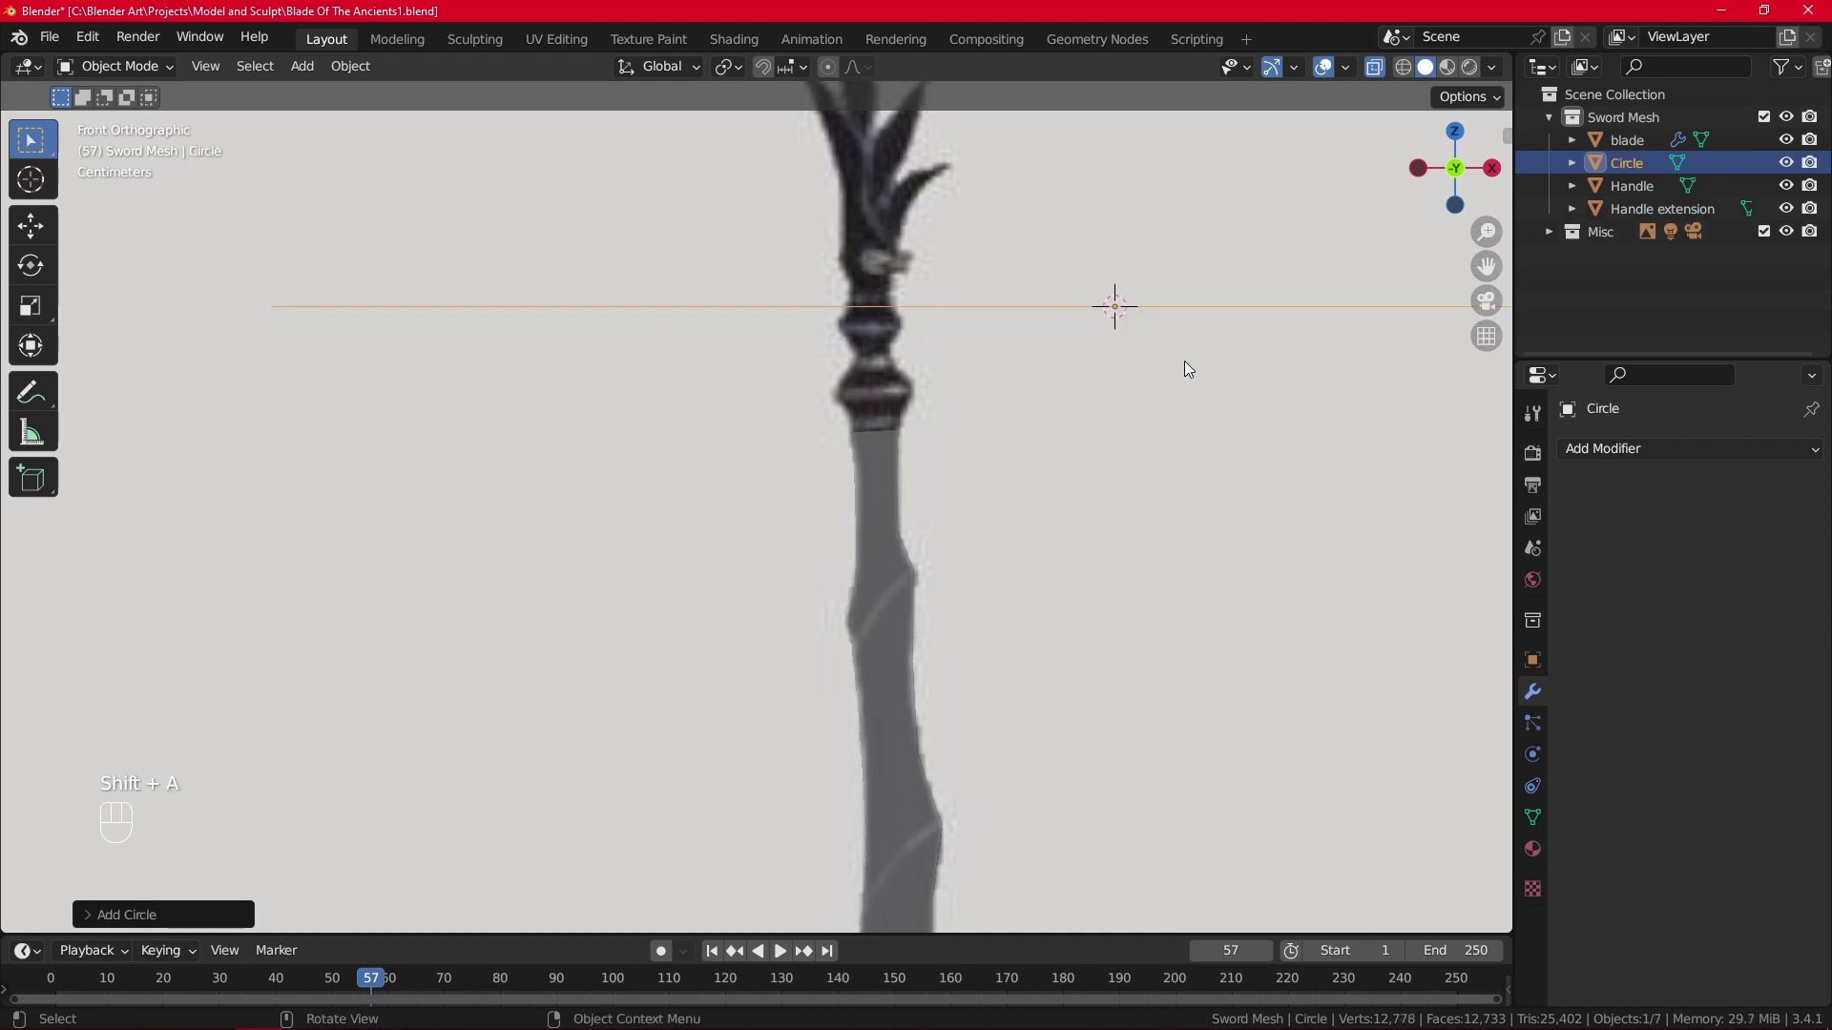
pyautogui.press('r')
pyautogui.press('x')
pyautogui.press('9')
pyautogui.press('0')
pyautogui.press('Return')
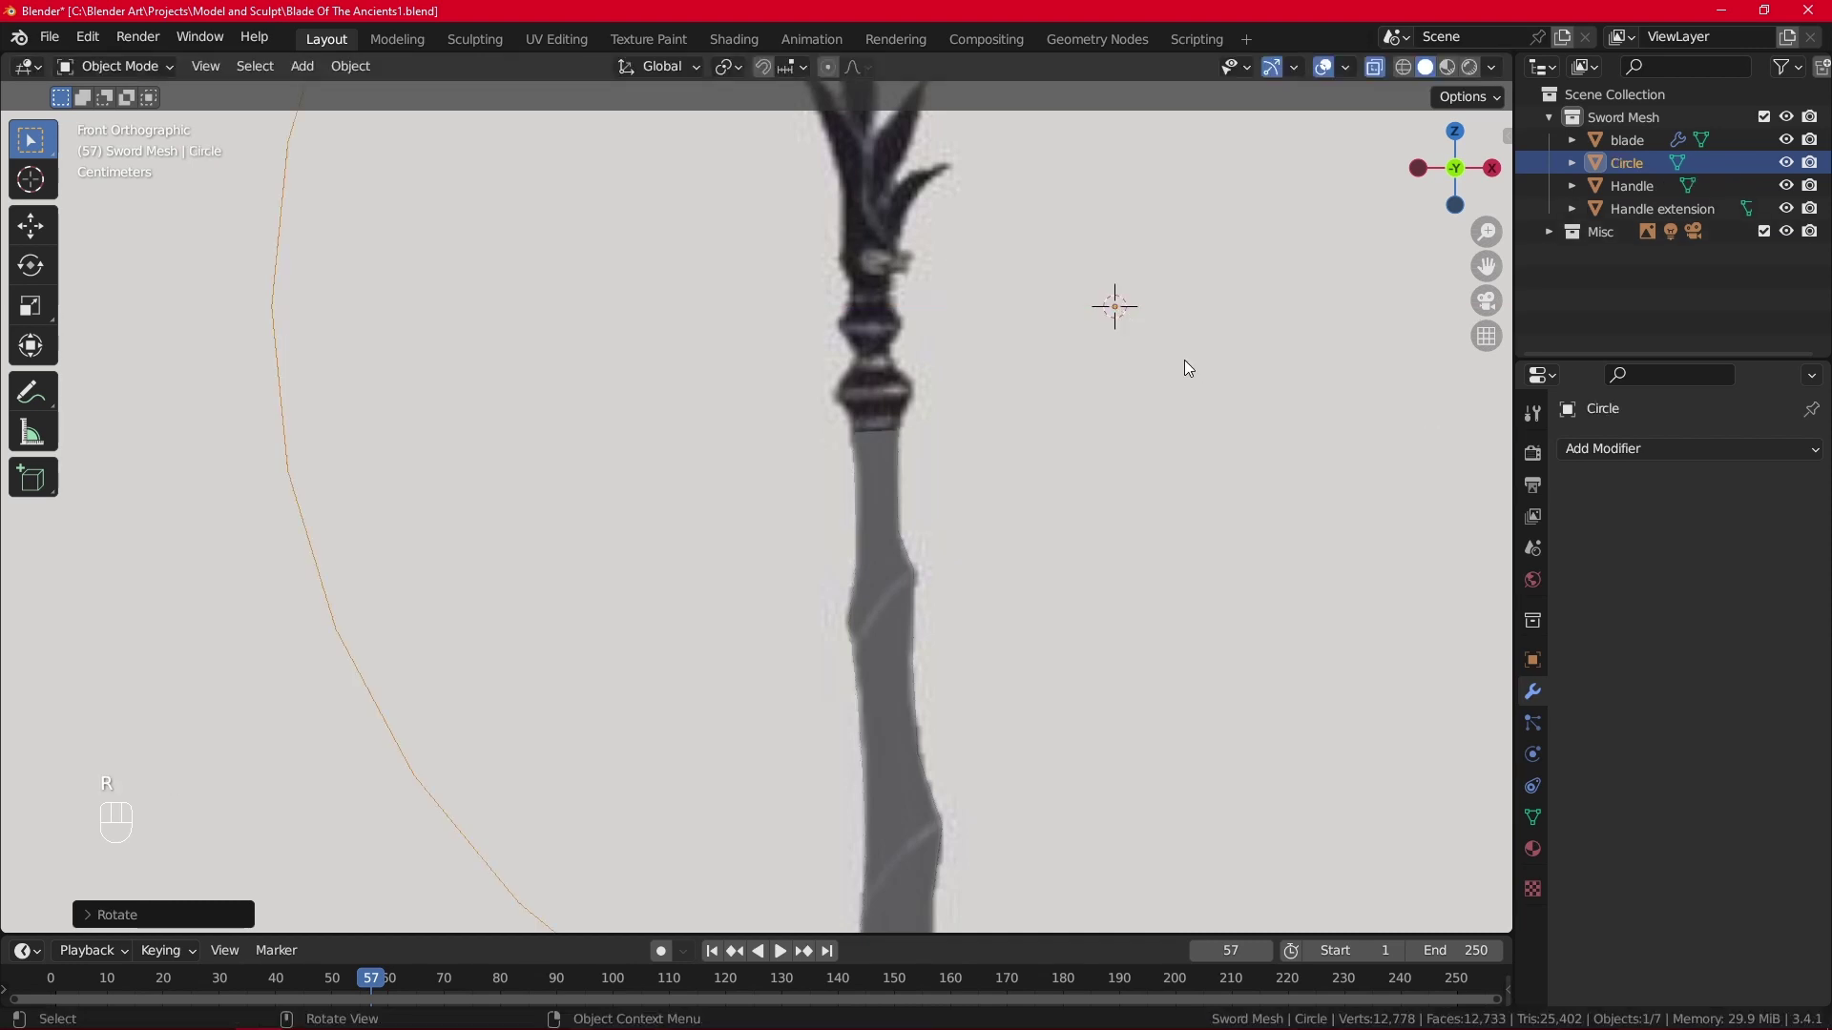
# Scale the circle down until it fits in the empty space beside the pommel.
pyautogui.scroll(-5, 1183, 359)
pyautogui.press('s')
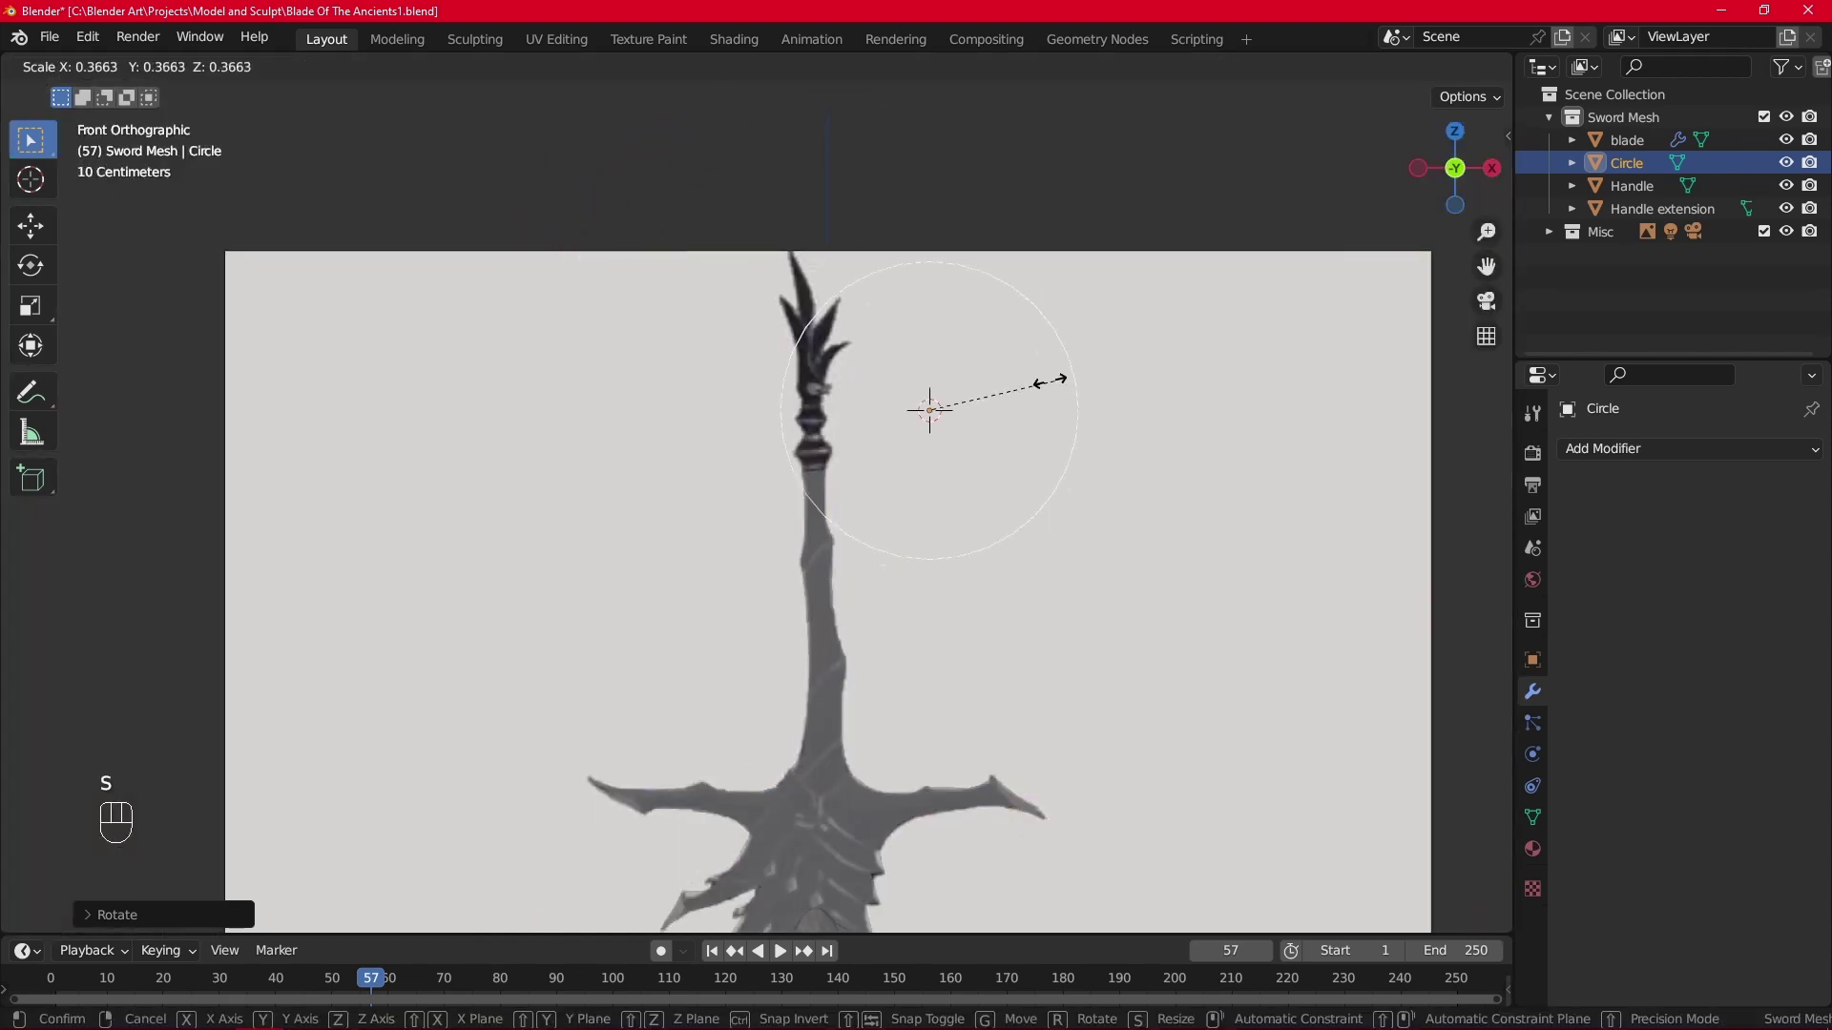
pyautogui.click(986, 387)
# Place the 3D cursor to the left of the collar and add a cube there scaled down to about 0.15.
pyautogui.keyDown('shift'); pyautogui.rightClick(654, 437); pyautogui.keyUp('shift')
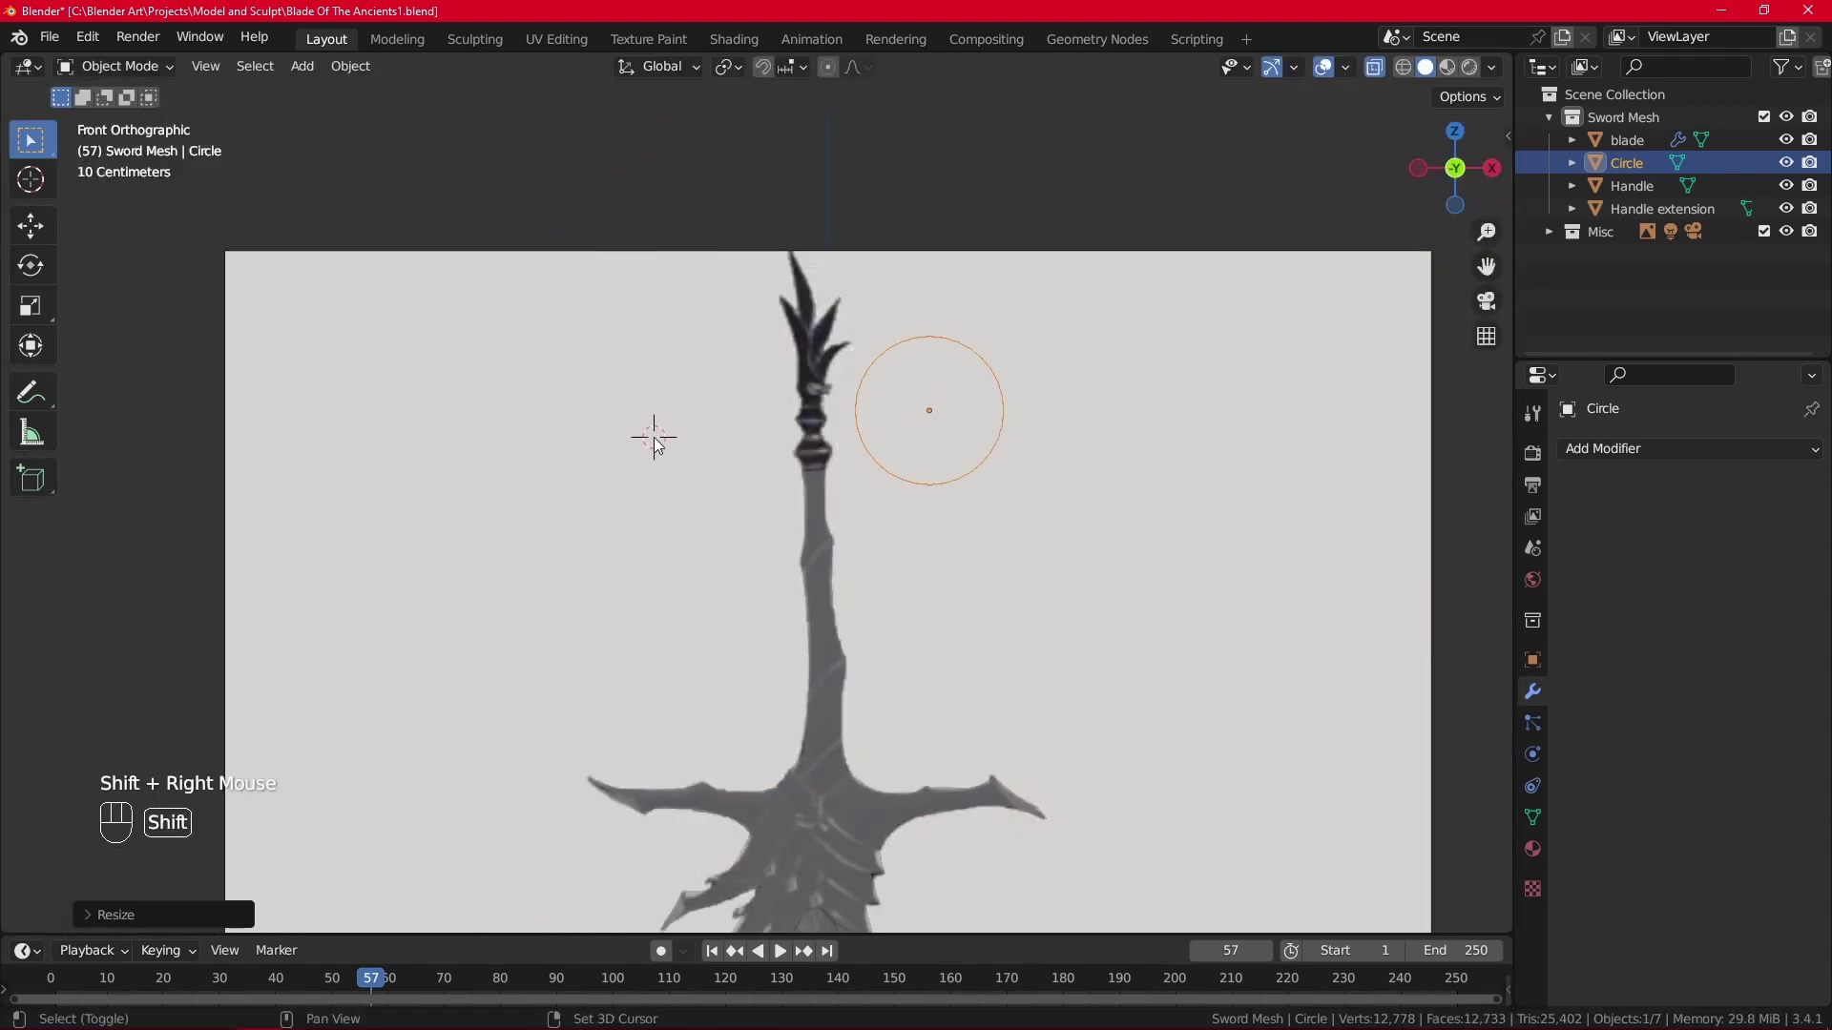
pyautogui.hotkey('shift', 'a')
pyautogui.moveTo(654, 437)
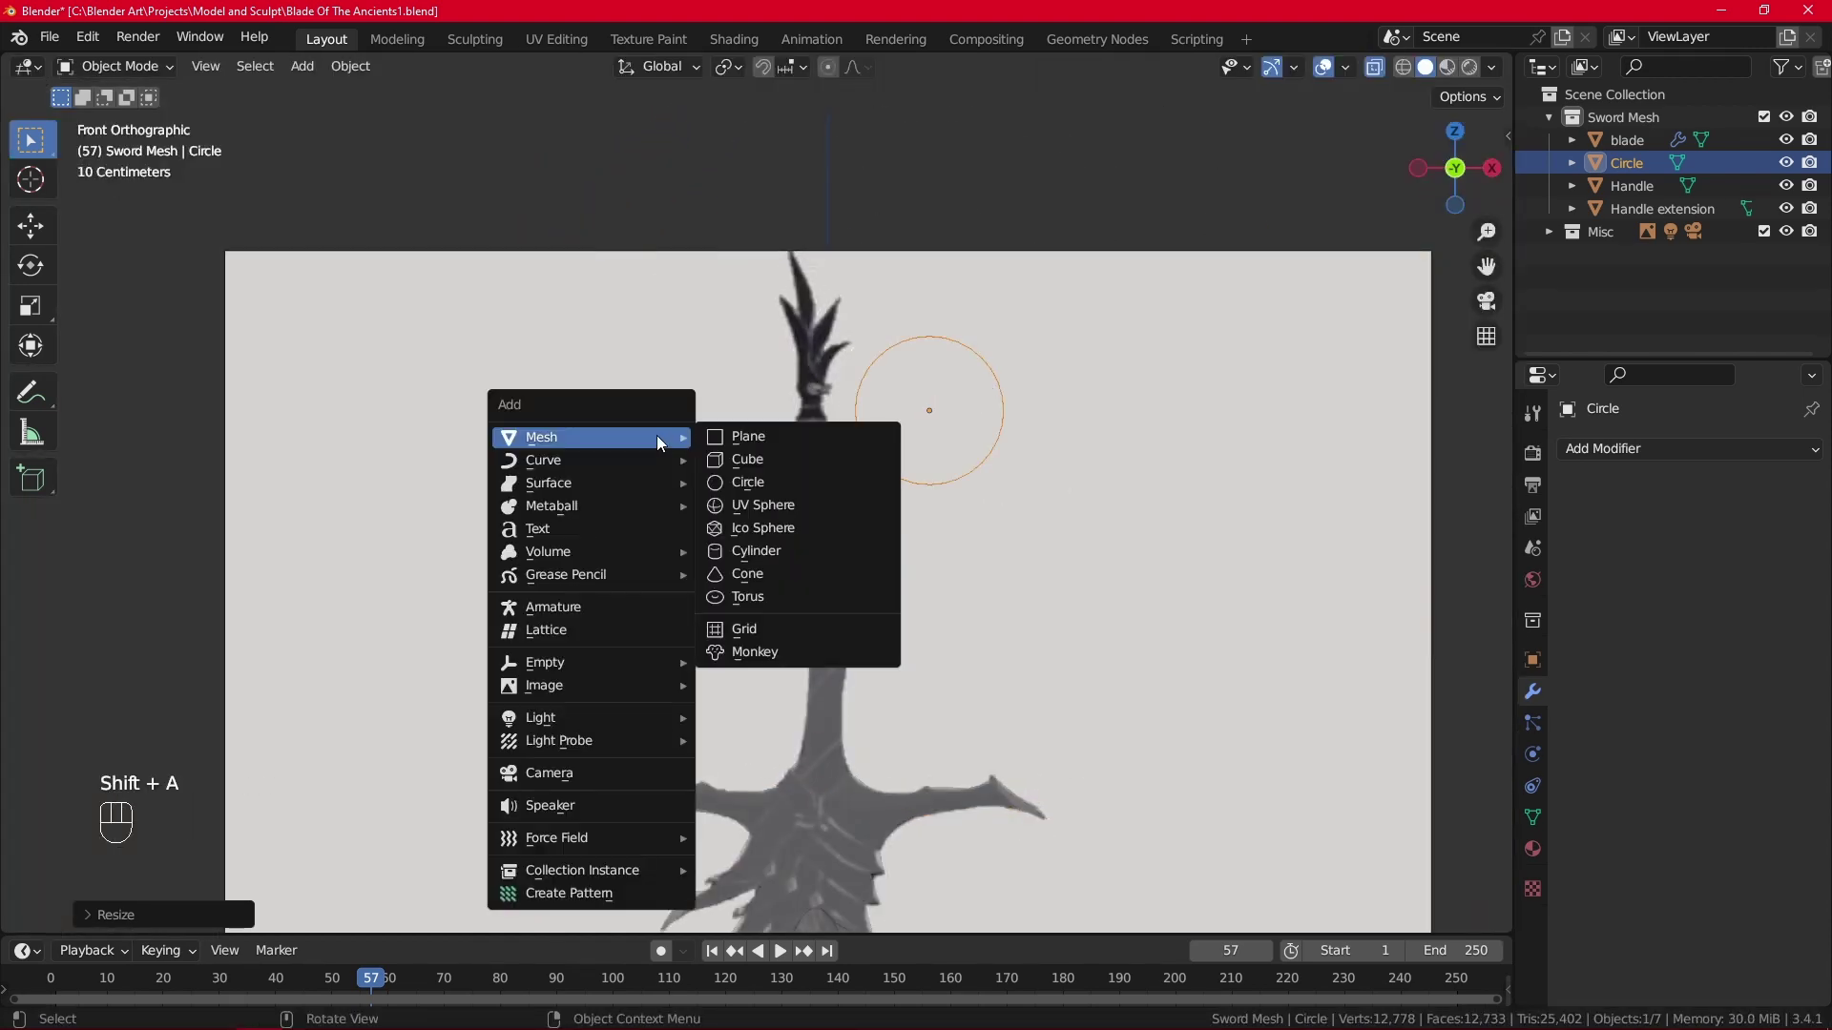
pyautogui.click(788, 460)
pyautogui.press('s')
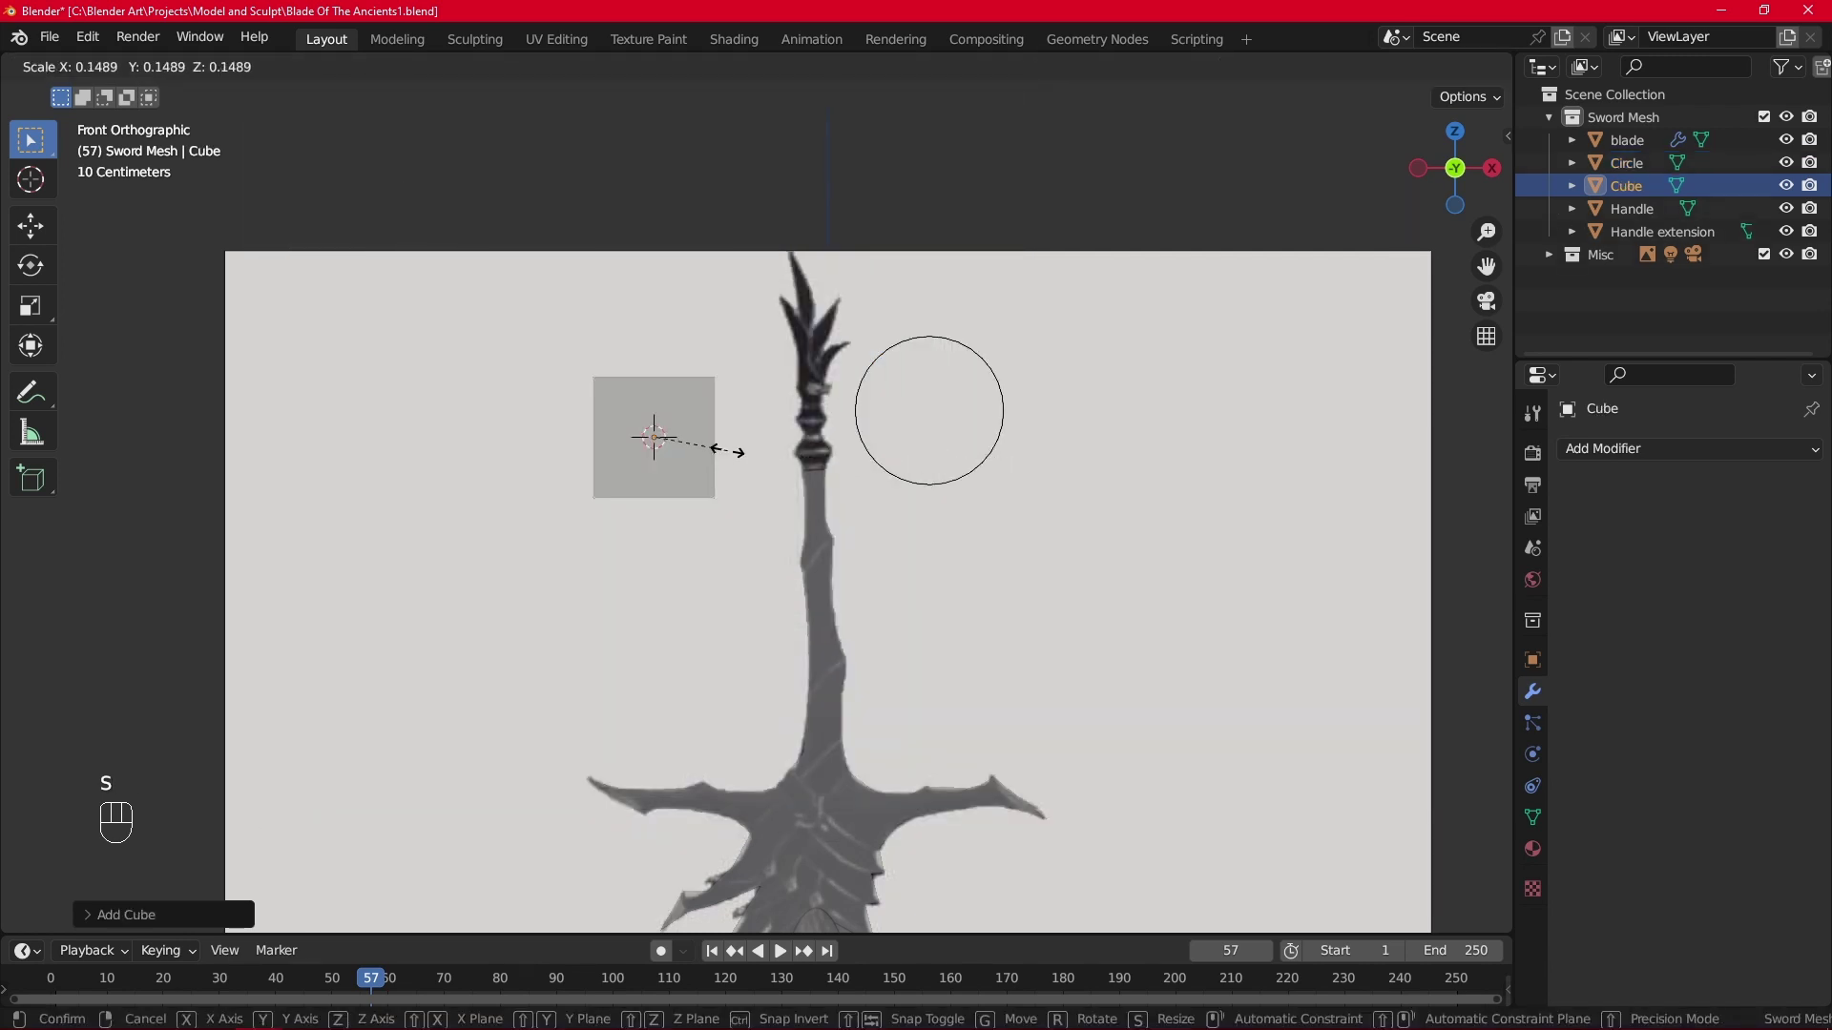
pyautogui.click(741, 452)
# Delete the cube and the circle on either side of the handle.
pyautogui.scroll(2, 588, 406)
pyautogui.press('x')
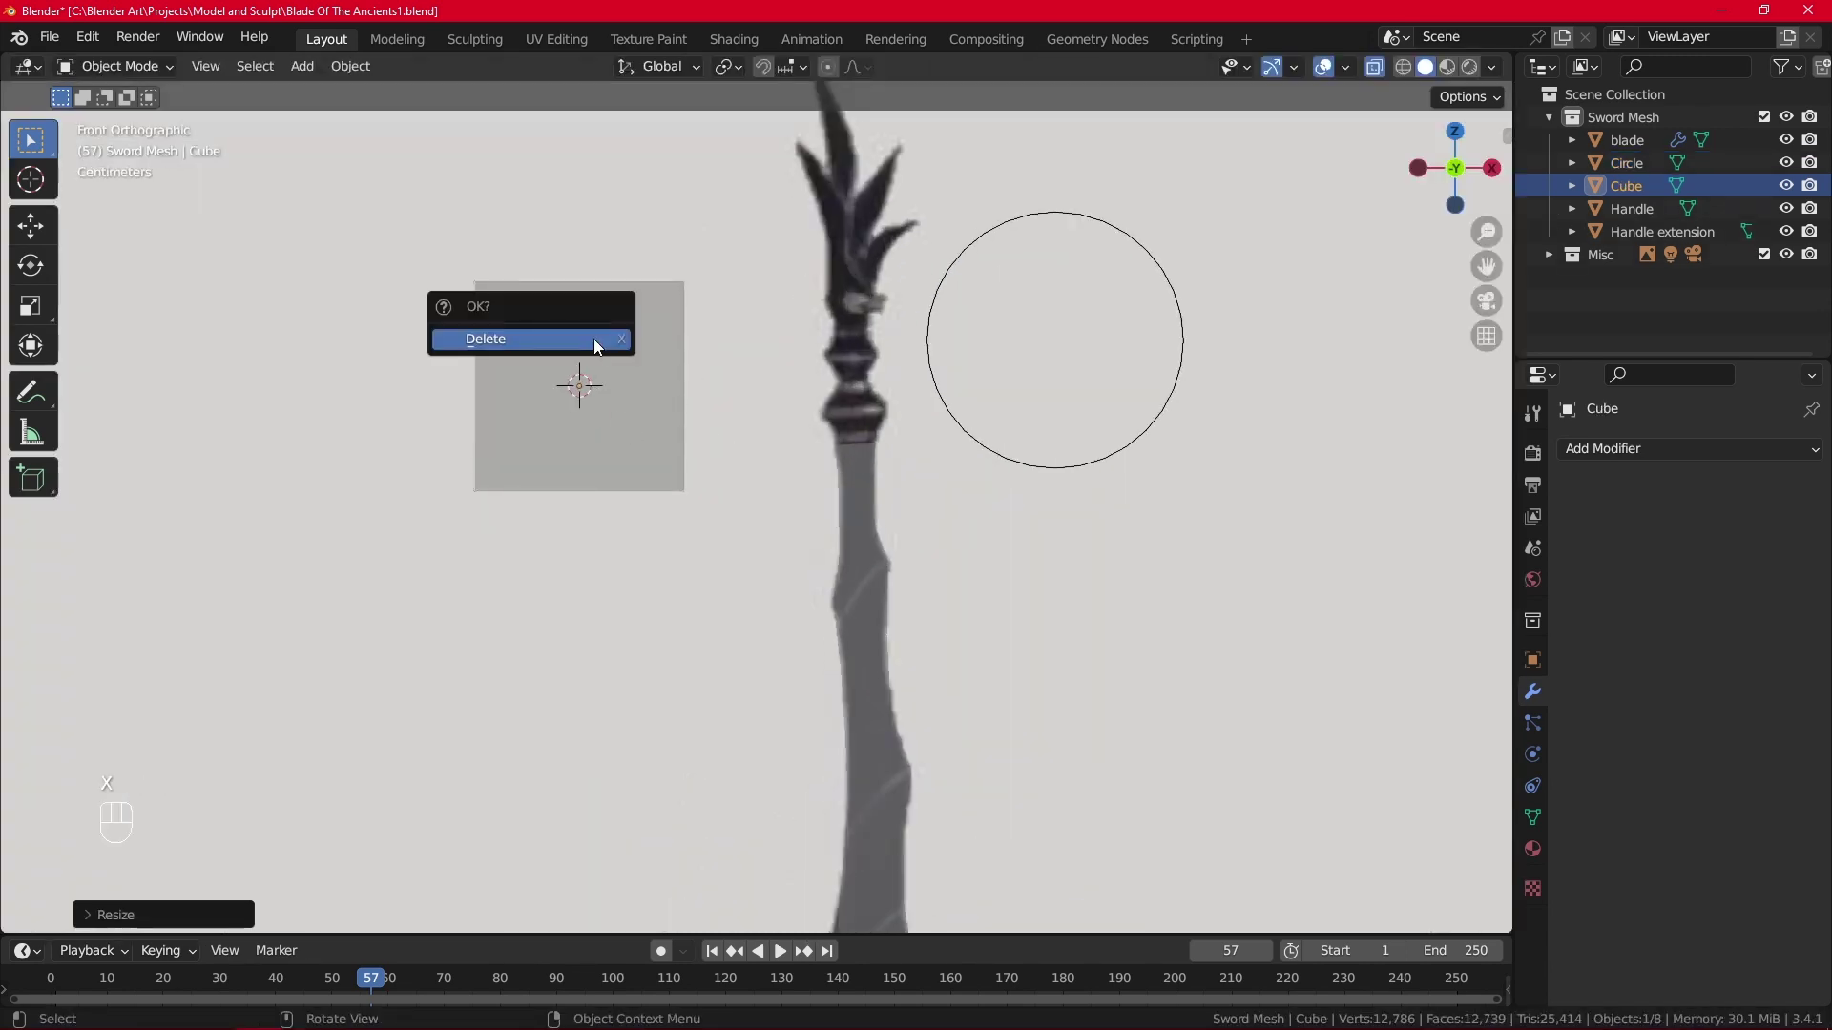
pyautogui.click(593, 340)
pyautogui.click(1007, 226)
pyautogui.press('x')
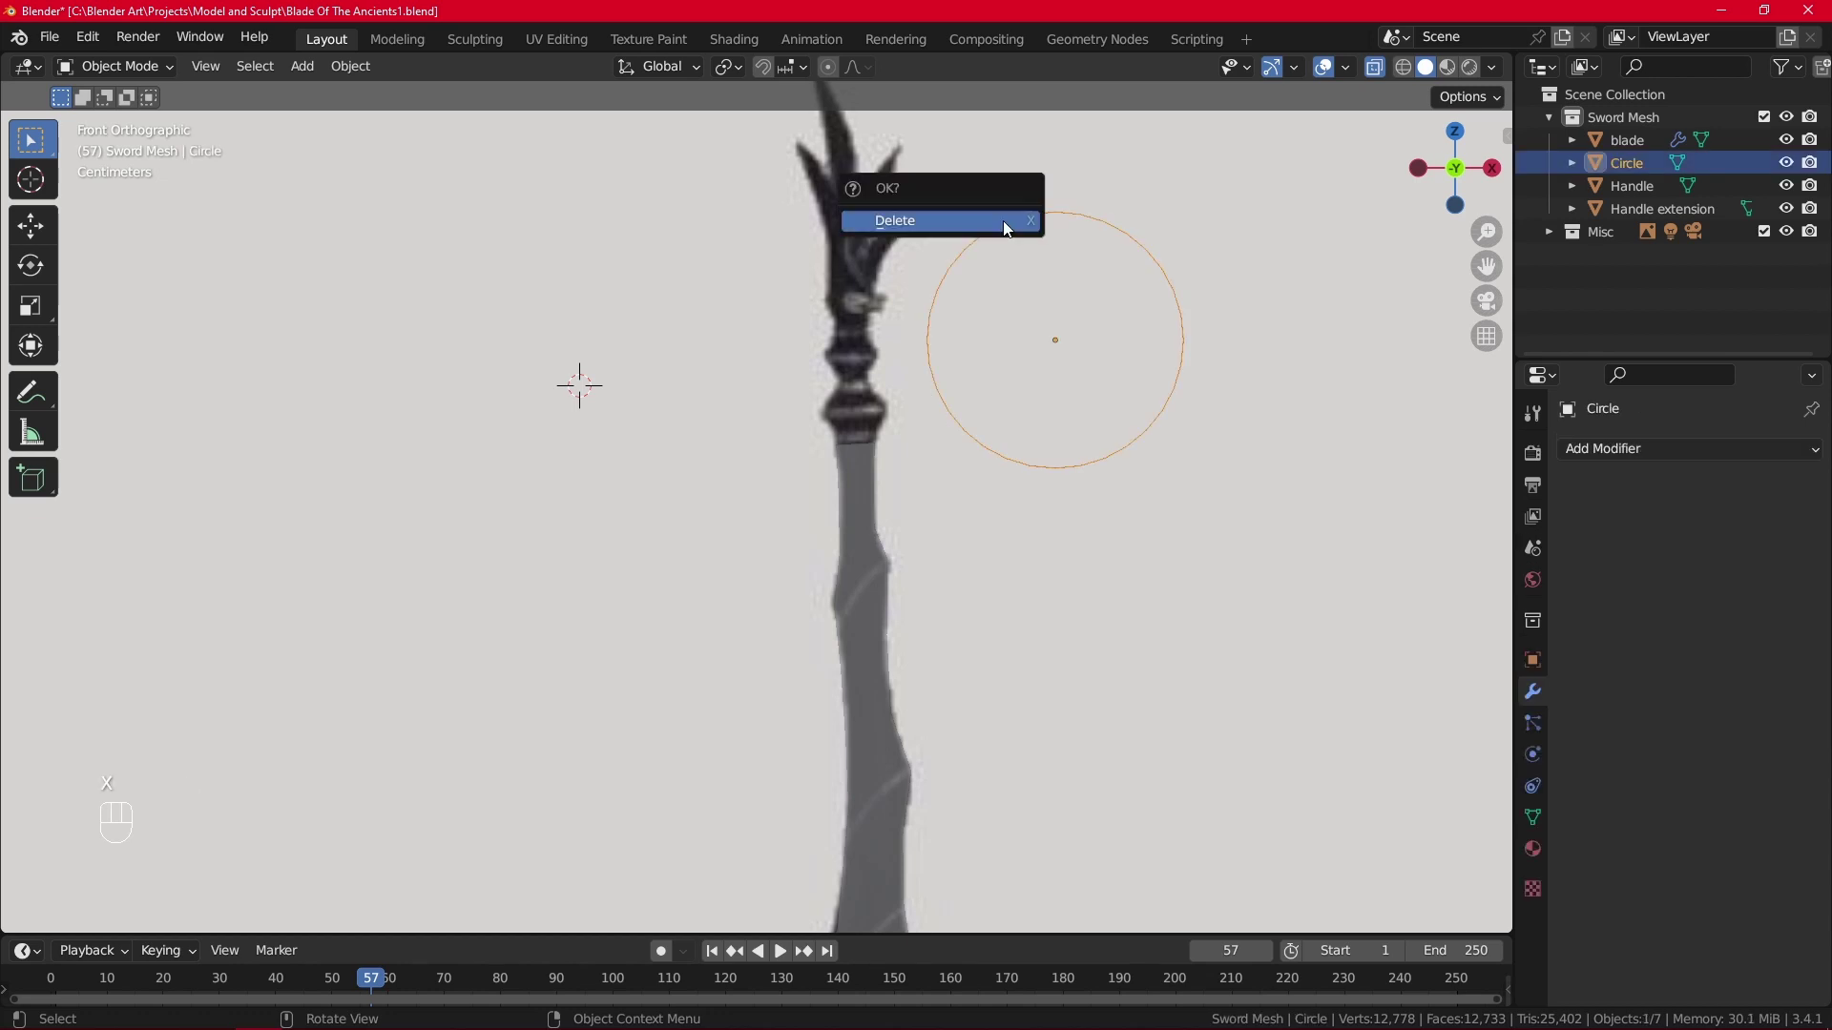
pyautogui.click(1007, 225)
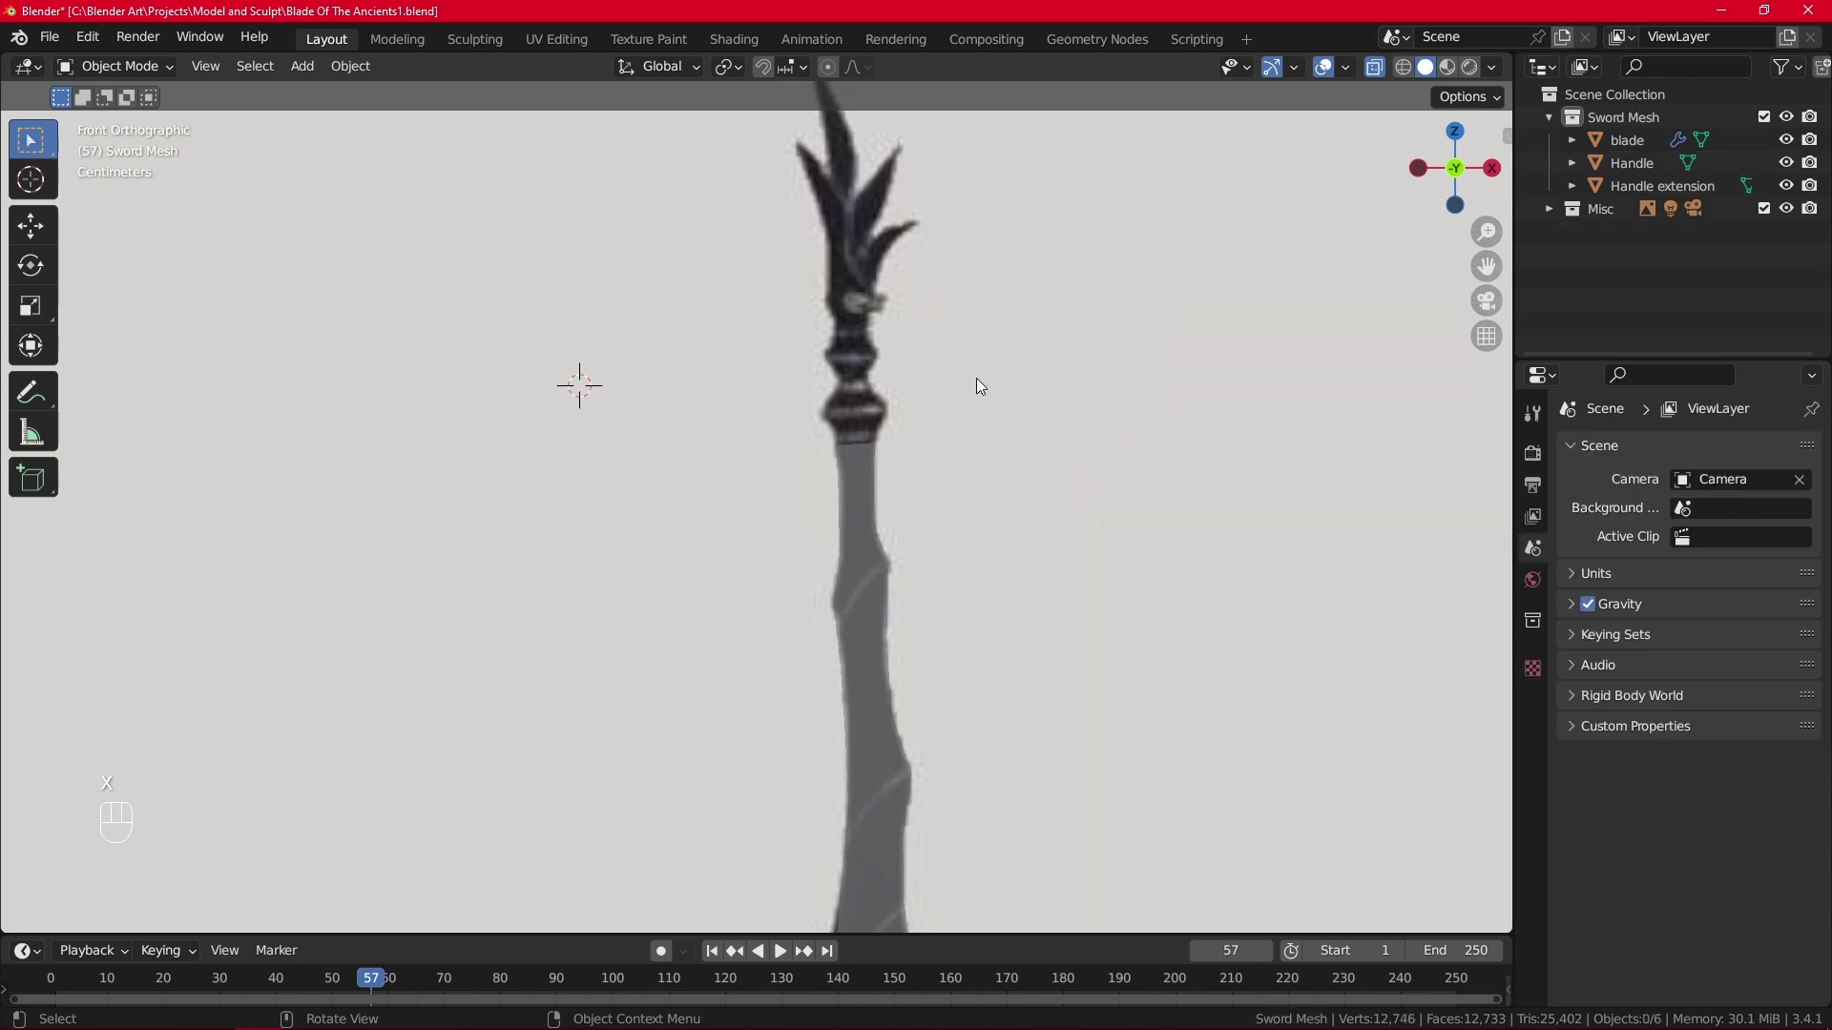
# Add a UV sphere at the 3D cursor left of the handle and scale it down to a small ball.
pyautogui.hotkey('shift', 'a')
pyautogui.moveTo(1008, 409)
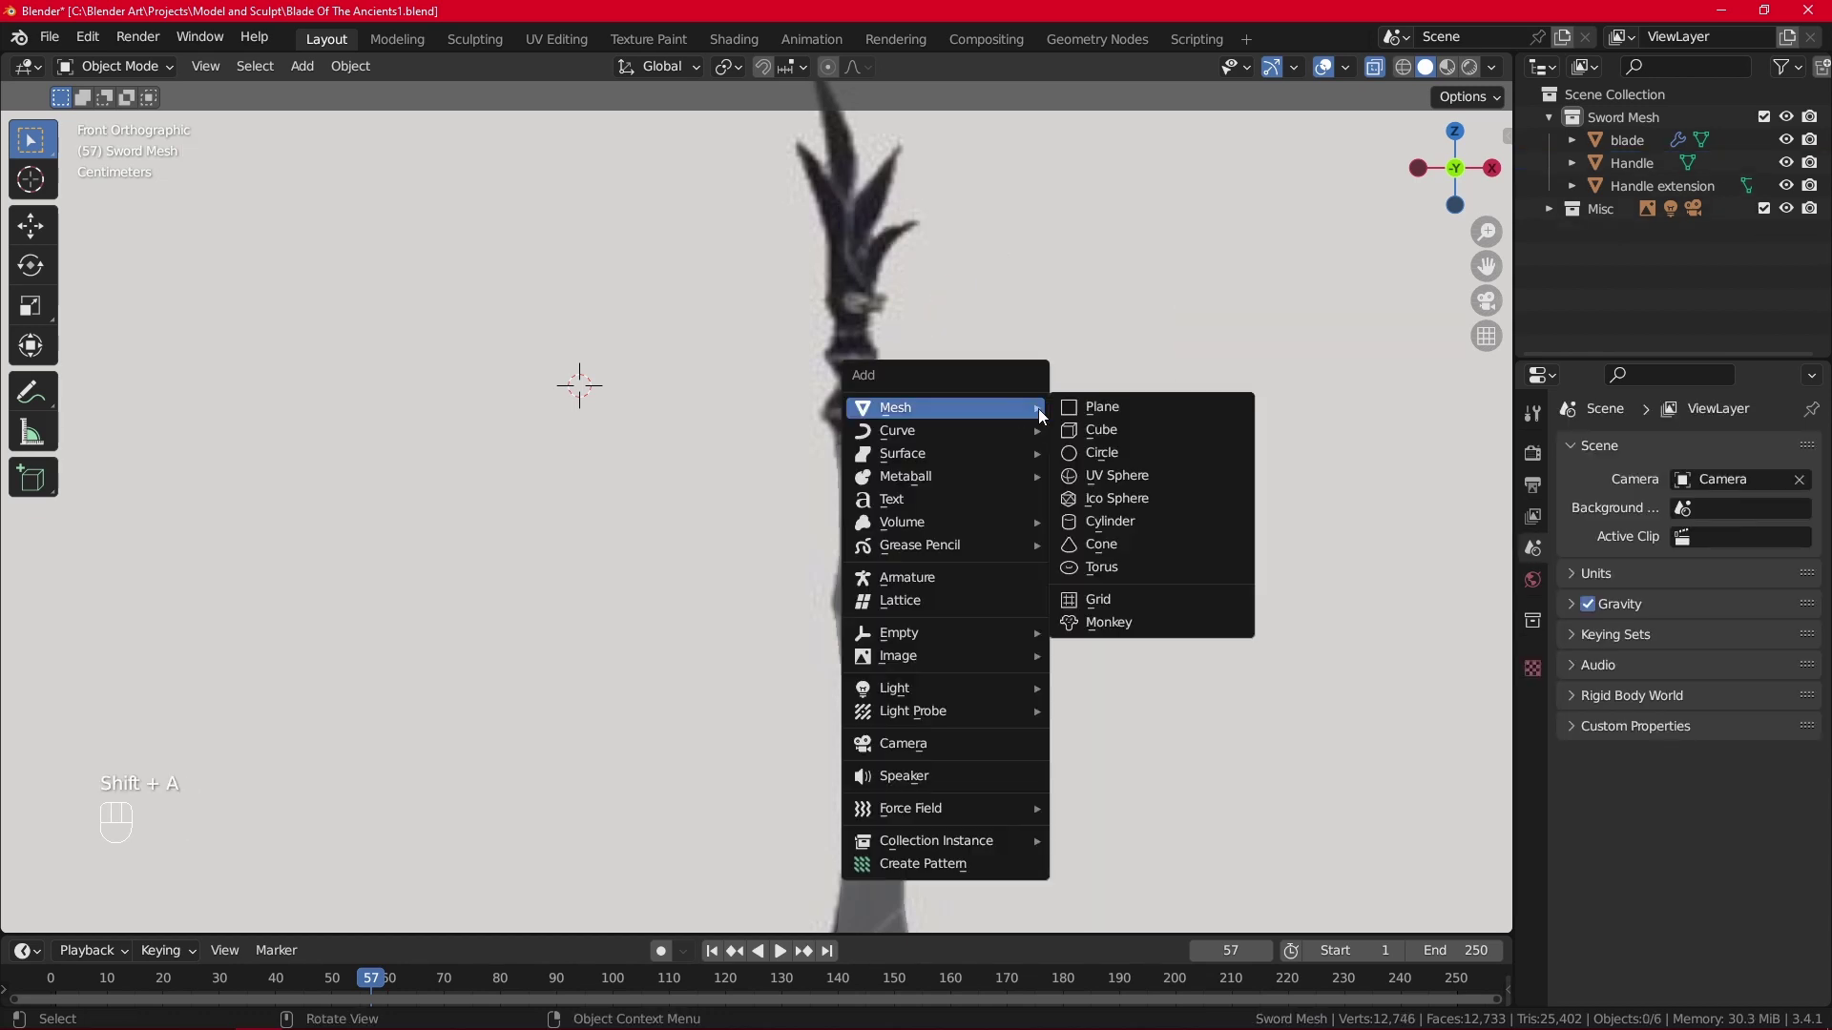
pyautogui.click(1131, 475)
pyautogui.scroll(-3, 945, 425)
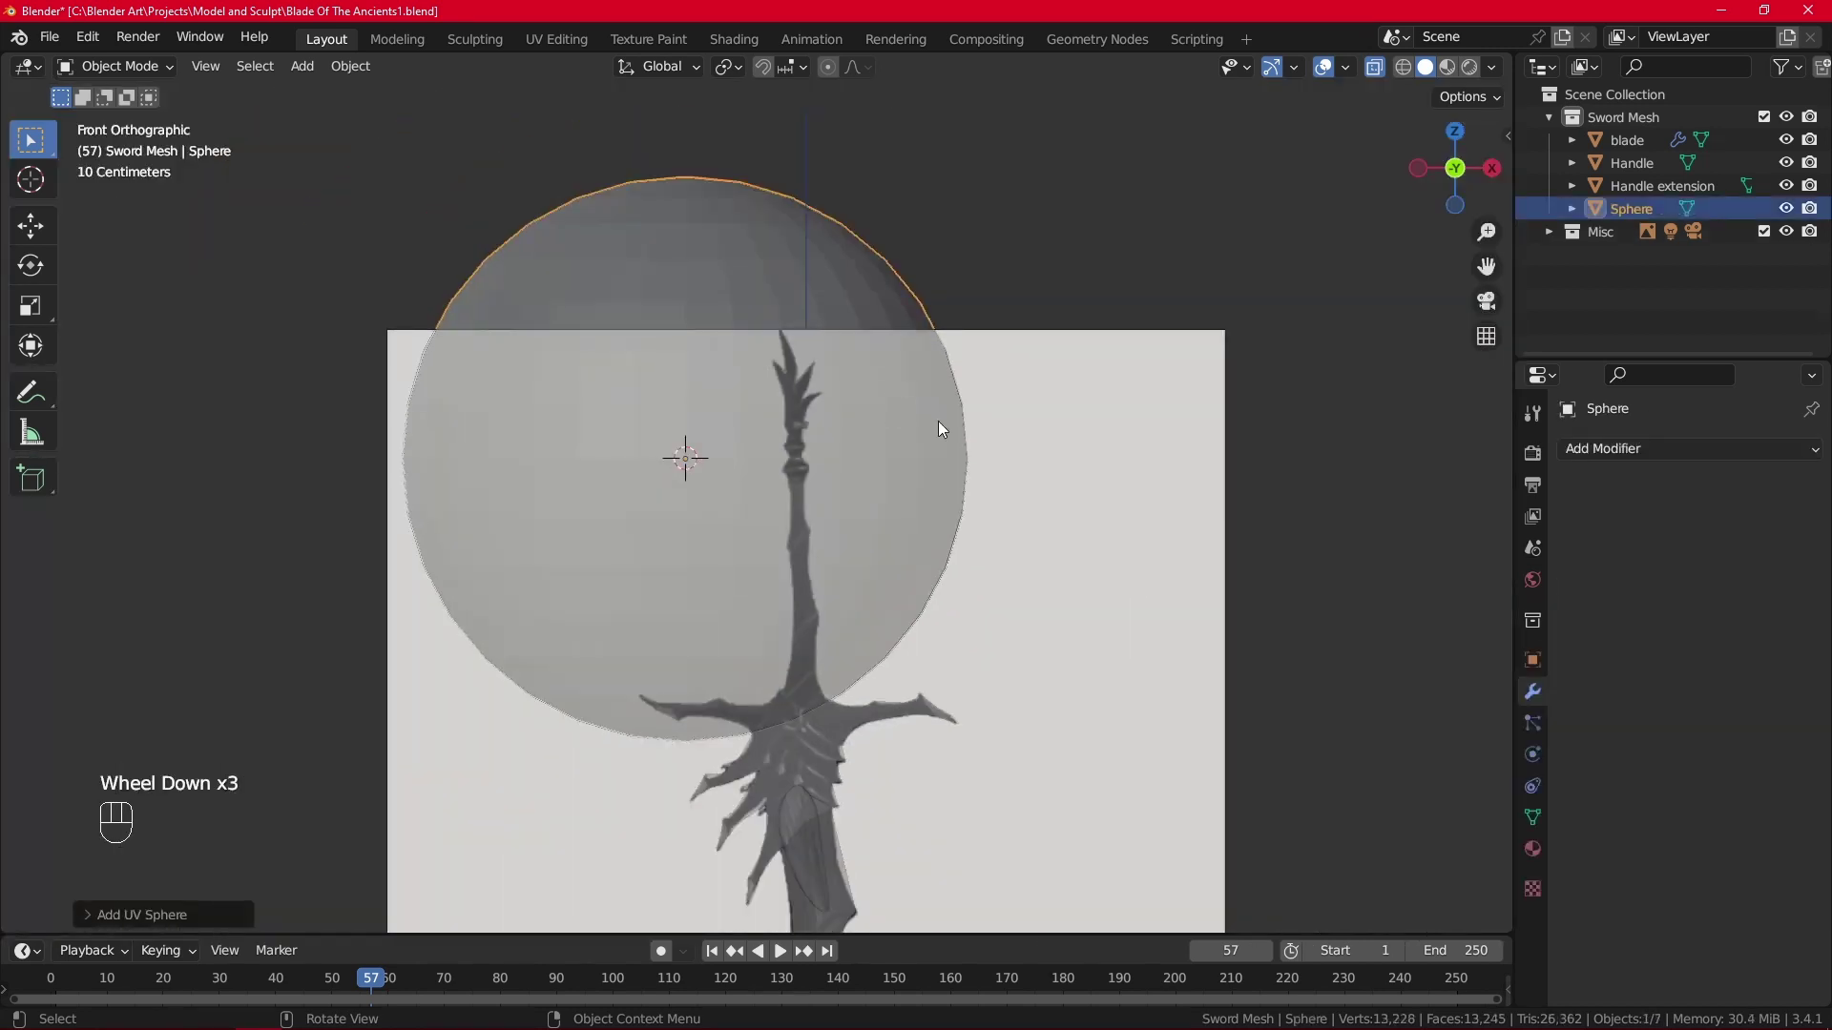
pyautogui.scroll(3, 945, 420)
pyautogui.press('s')
pyautogui.click(687, 421)
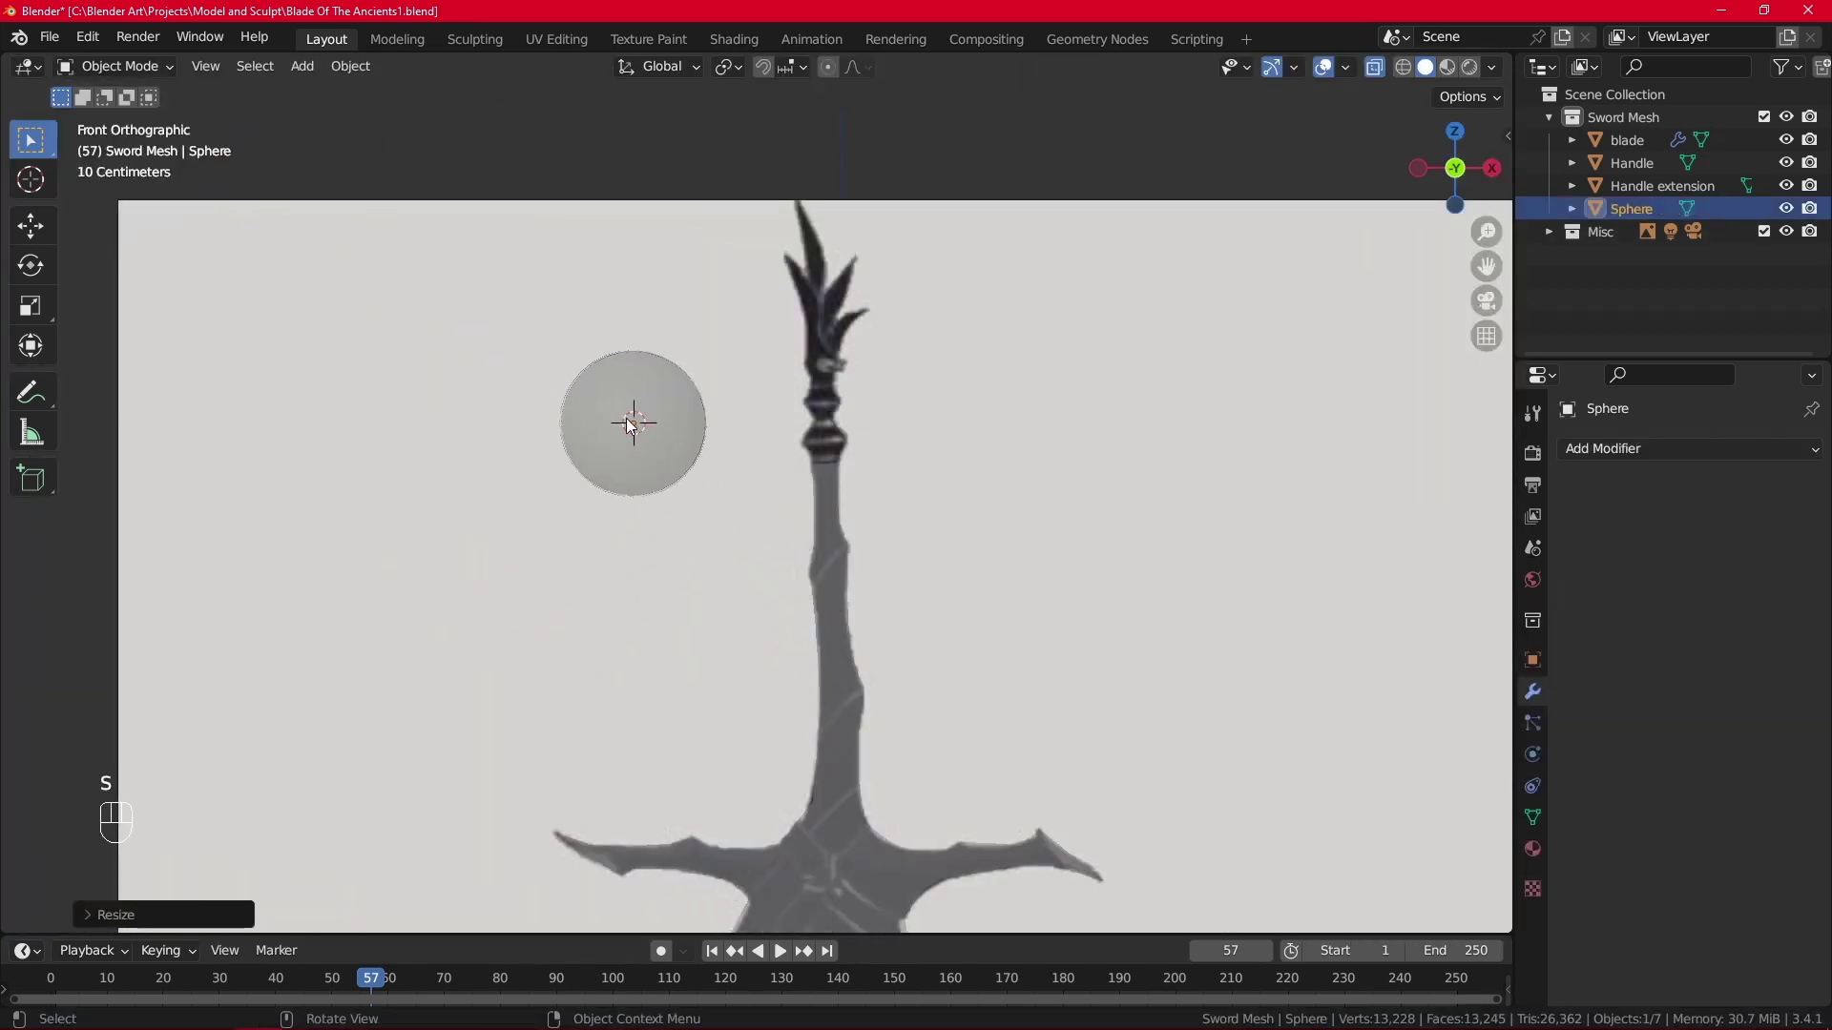
# Move the sphere across to the right of the handle, and back to the left side close to the pommel.
pyautogui.scroll(2, 576, 372)
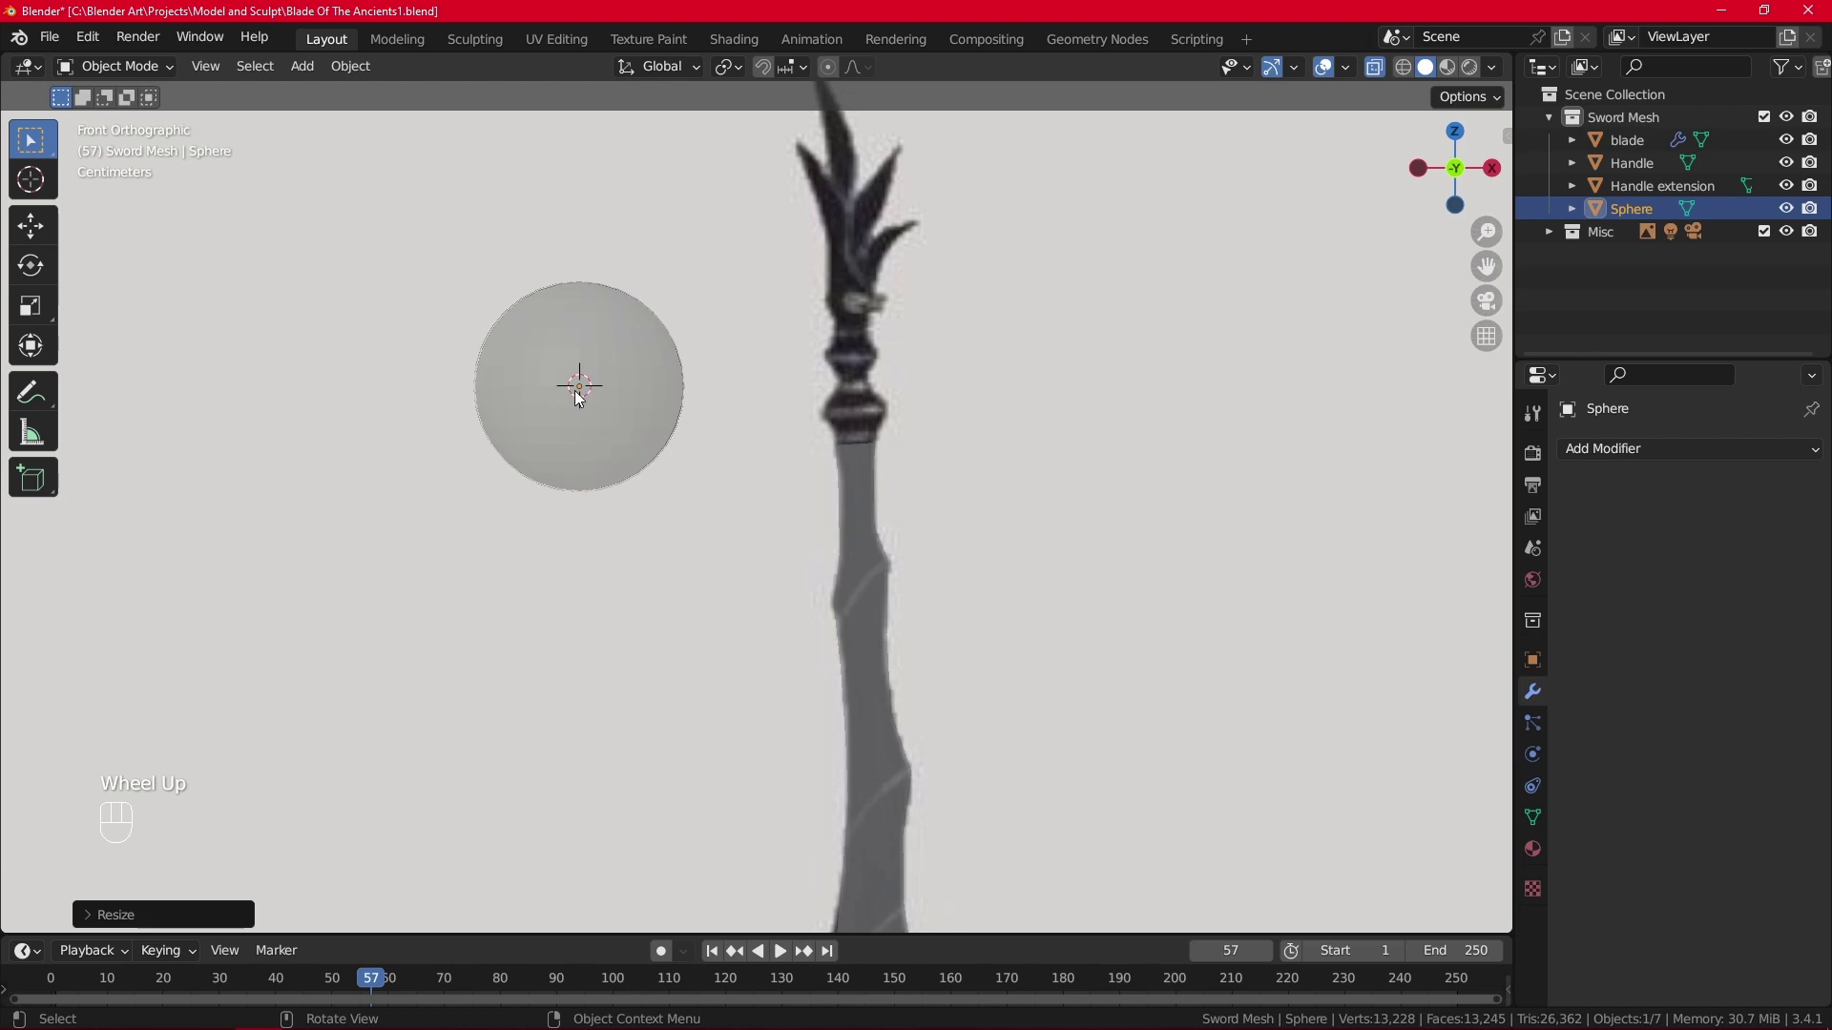
pyautogui.press('g')
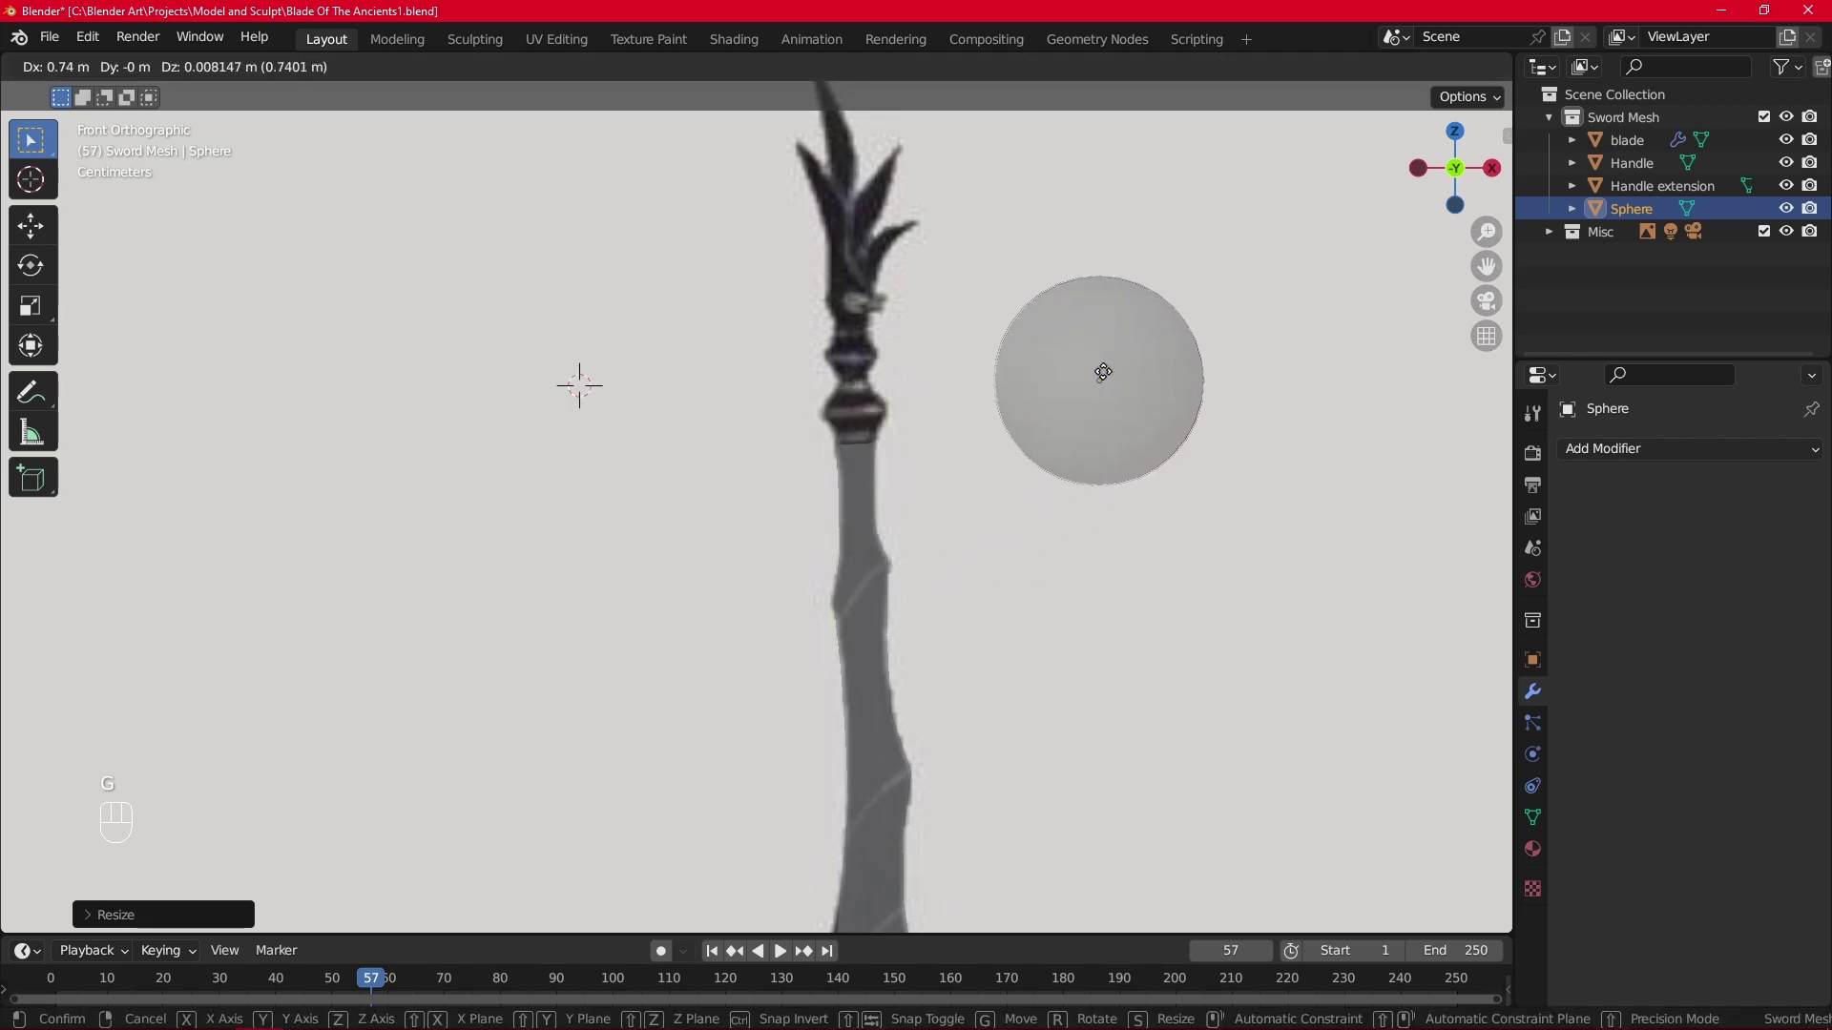
pyautogui.click(1105, 332)
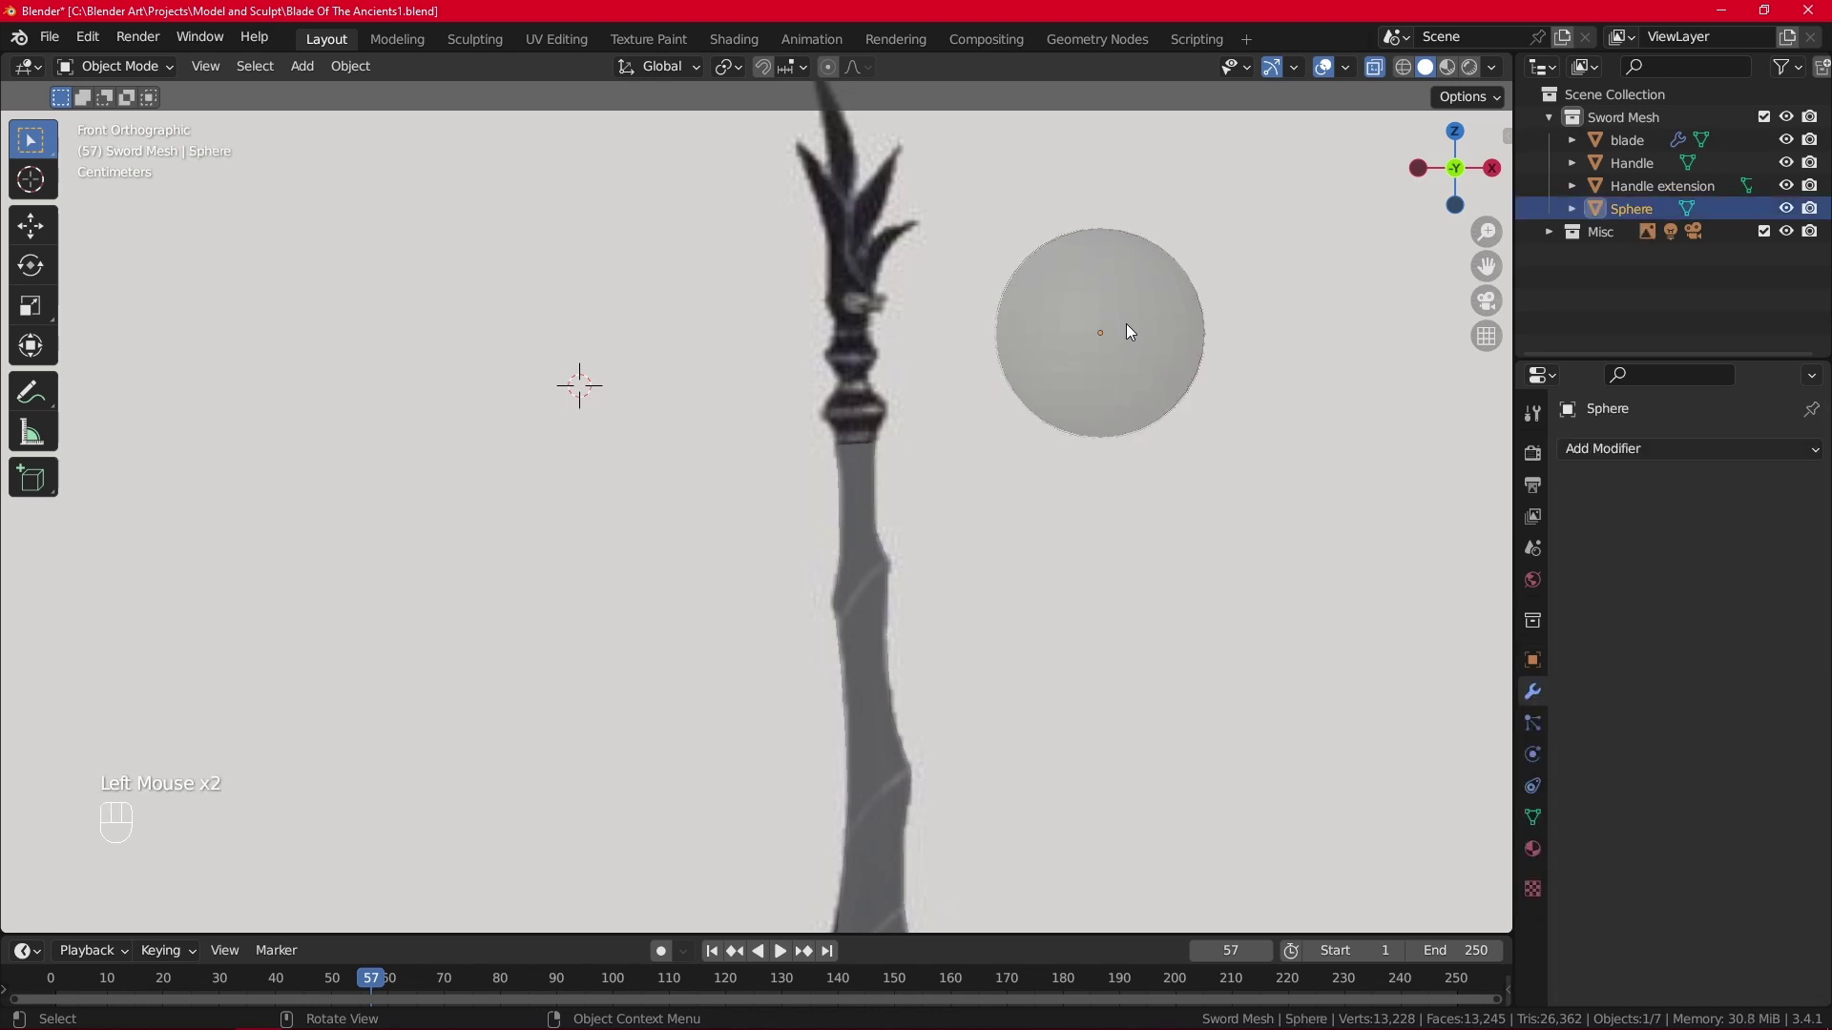
pyautogui.press('g')
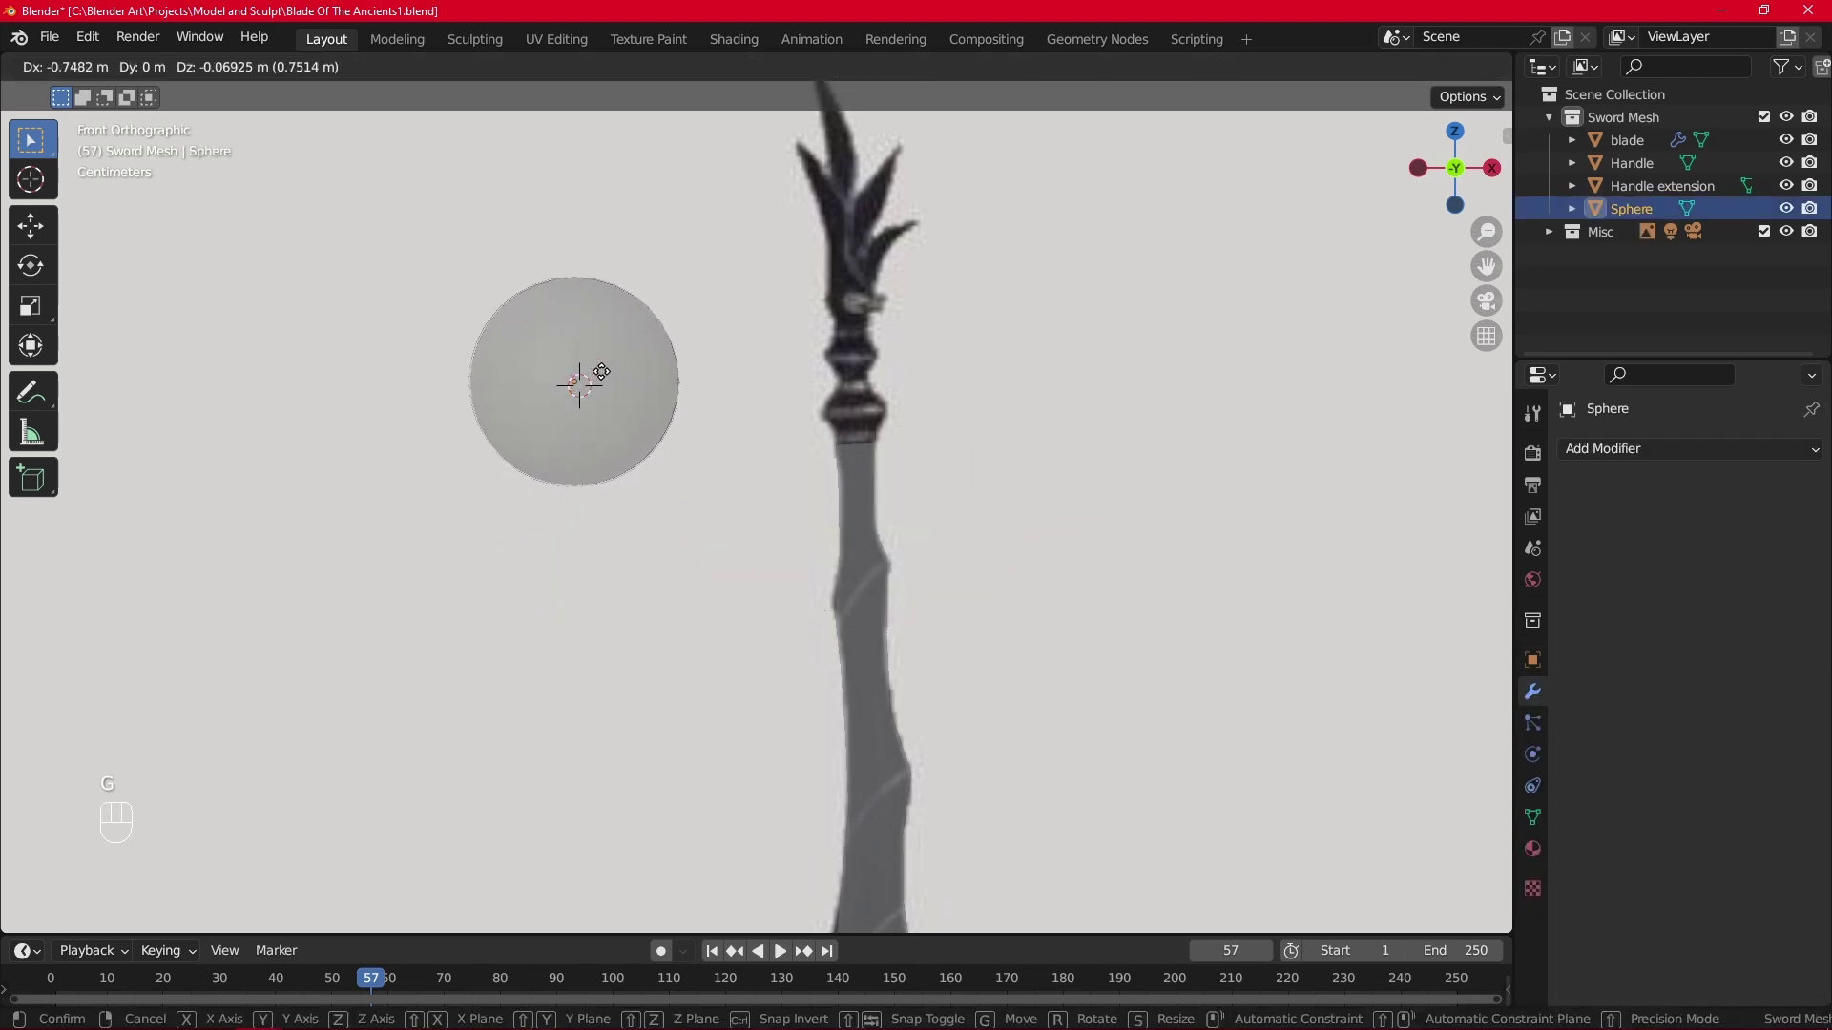
pyautogui.click(713, 303)
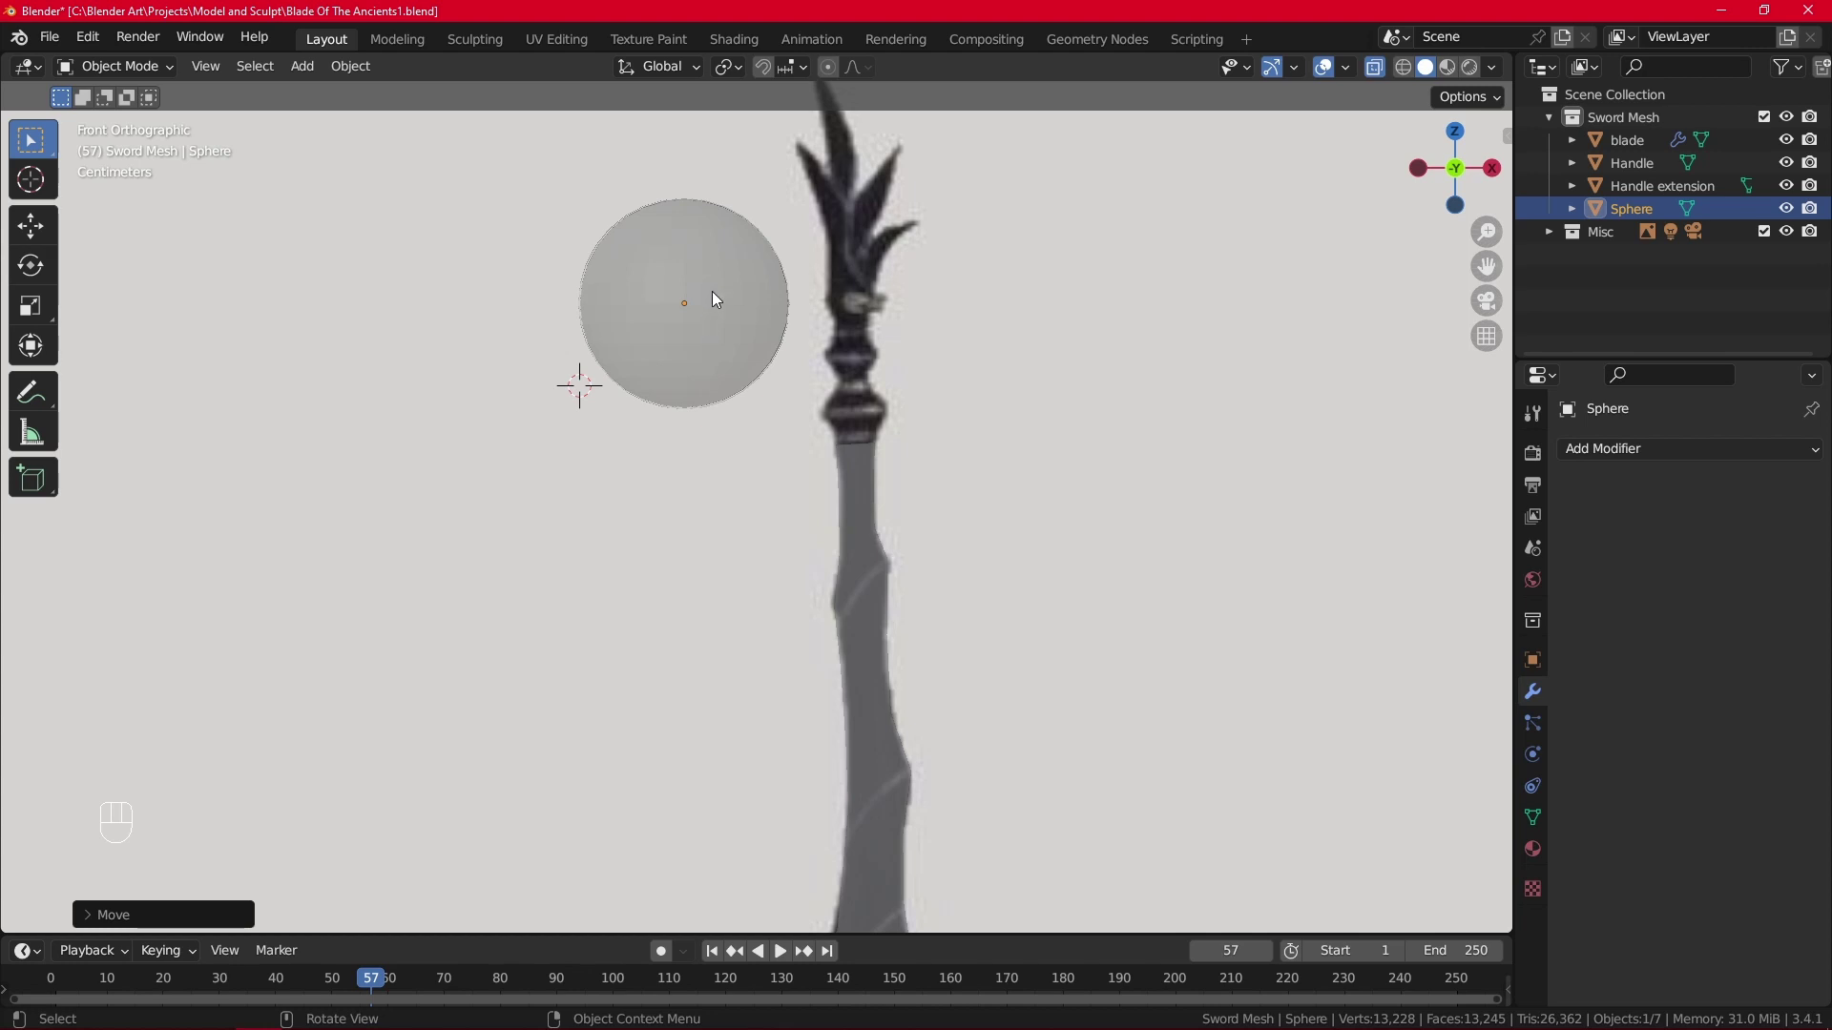
# Delete the sphere to the left of the pommel.
pyautogui.scroll(-2, 717, 301)
pyautogui.scroll(4, 718, 301)
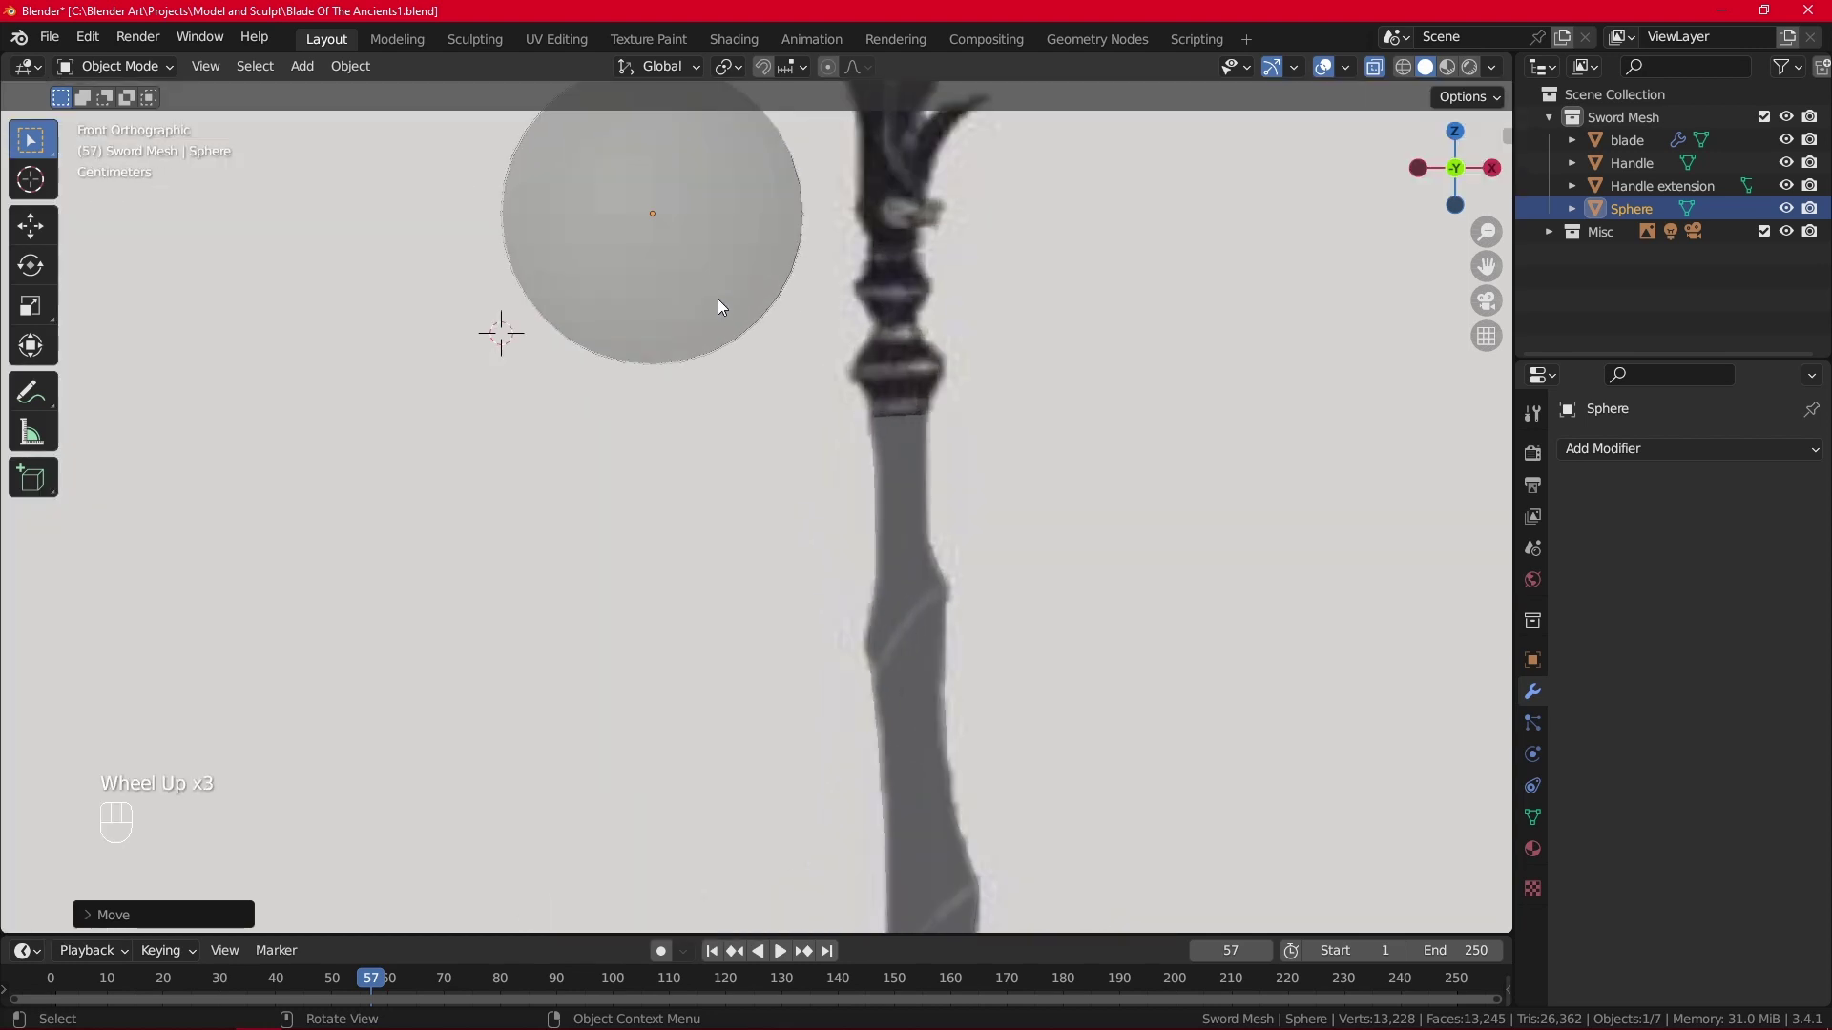
pyautogui.scroll(-2, 718, 299)
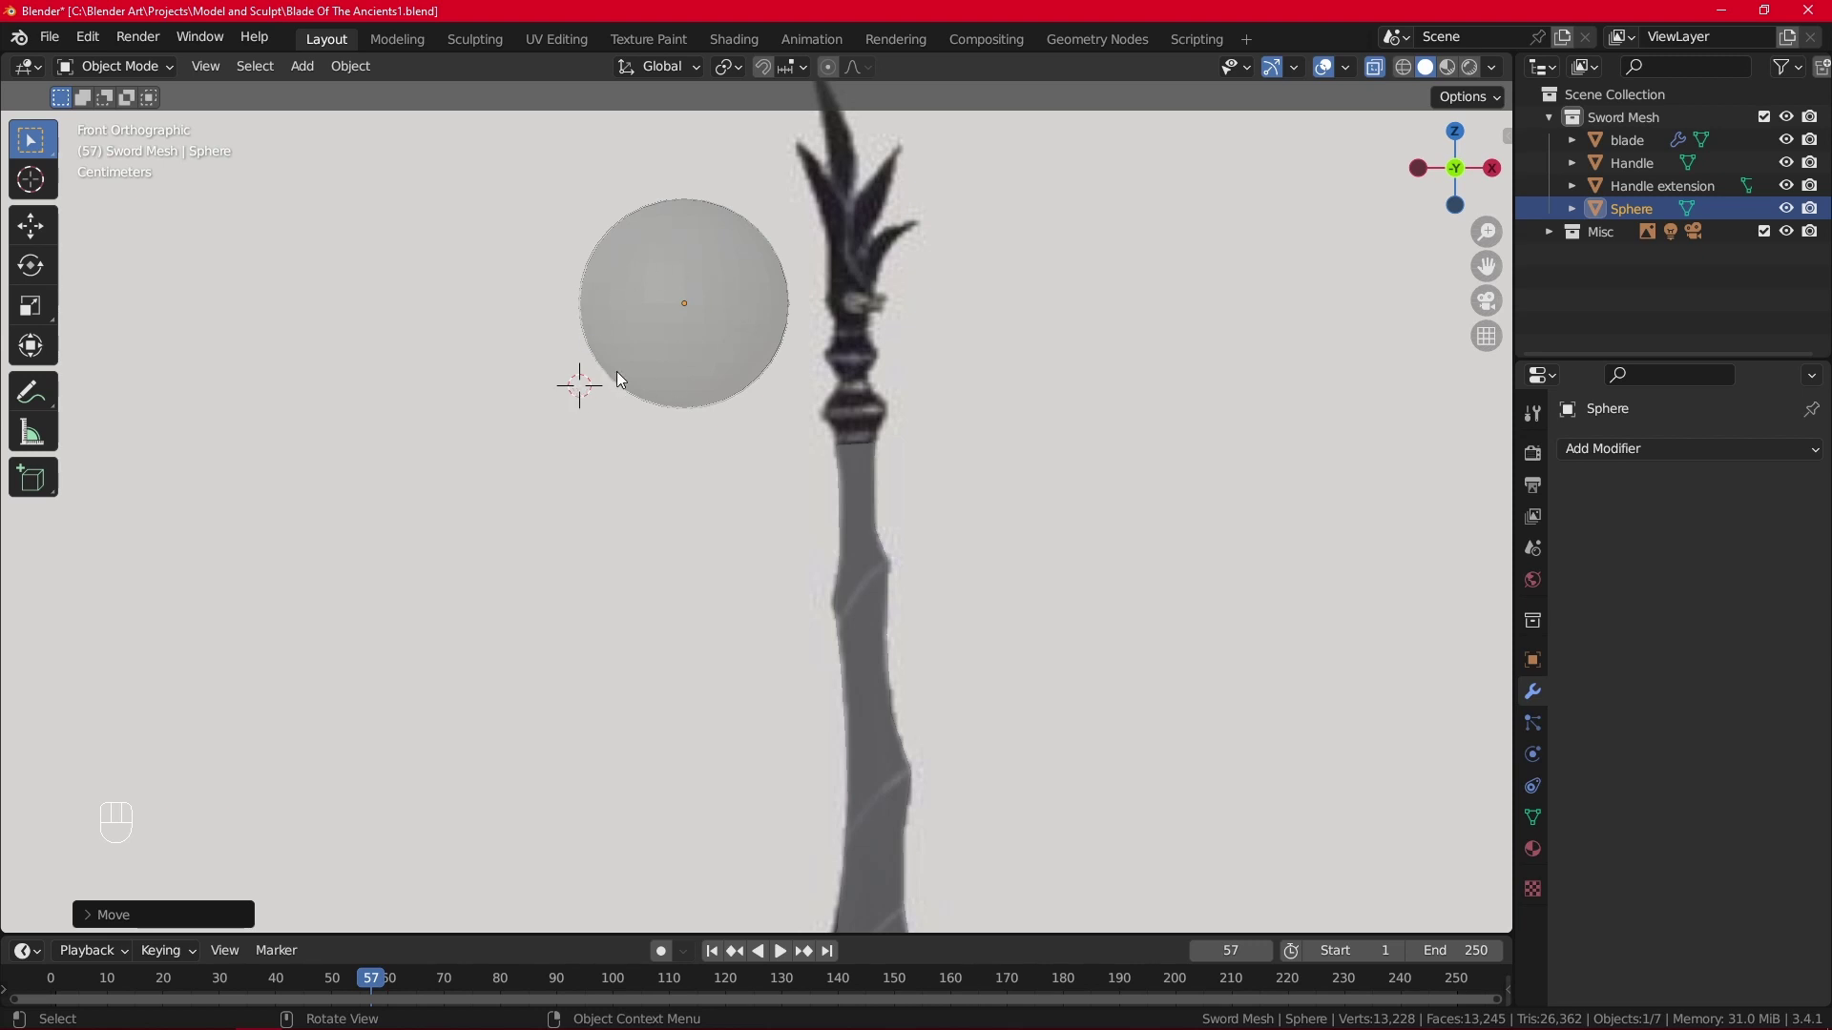
pyautogui.press('x')
pyautogui.click(698, 306)
# Place the 3D cursor on the lower collar bulge and add a UV sphere there scaled to about 0.042 to match its width.
pyautogui.scroll(2, 800, 322)
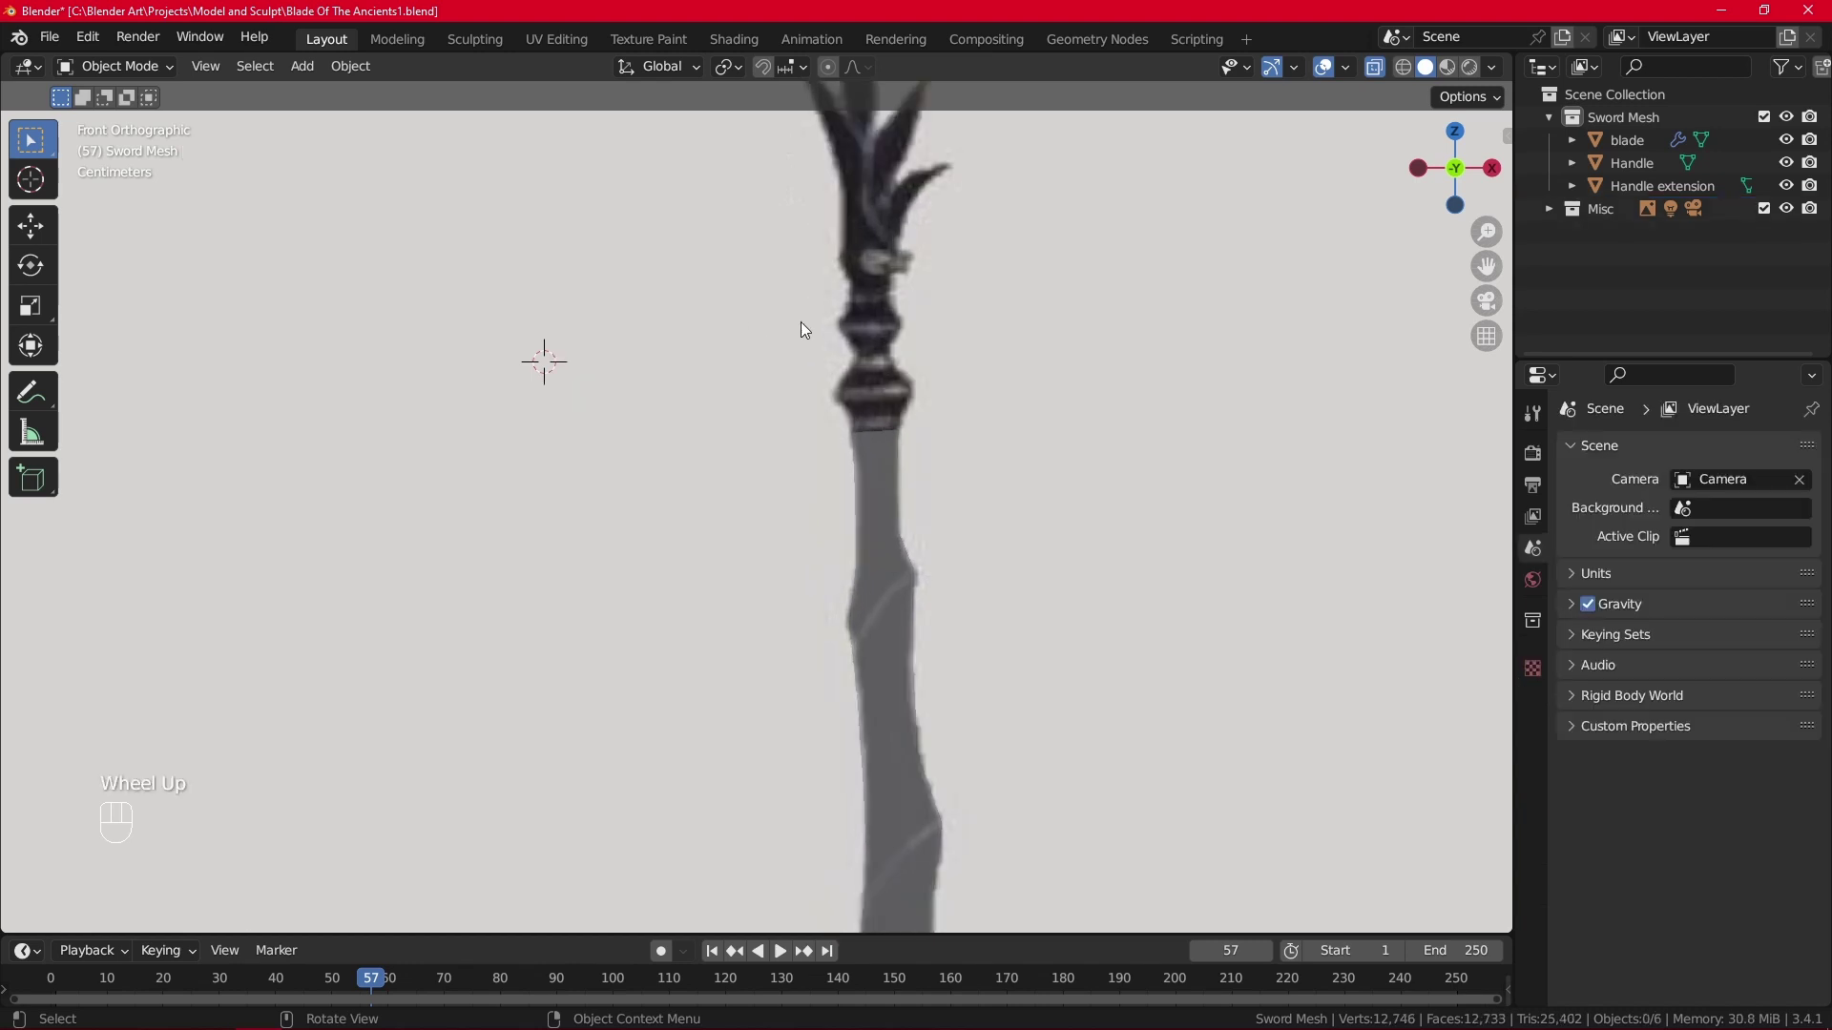
pyautogui.keyDown('shift'); pyautogui.rightClick(901, 364); pyautogui.keyUp('shift')
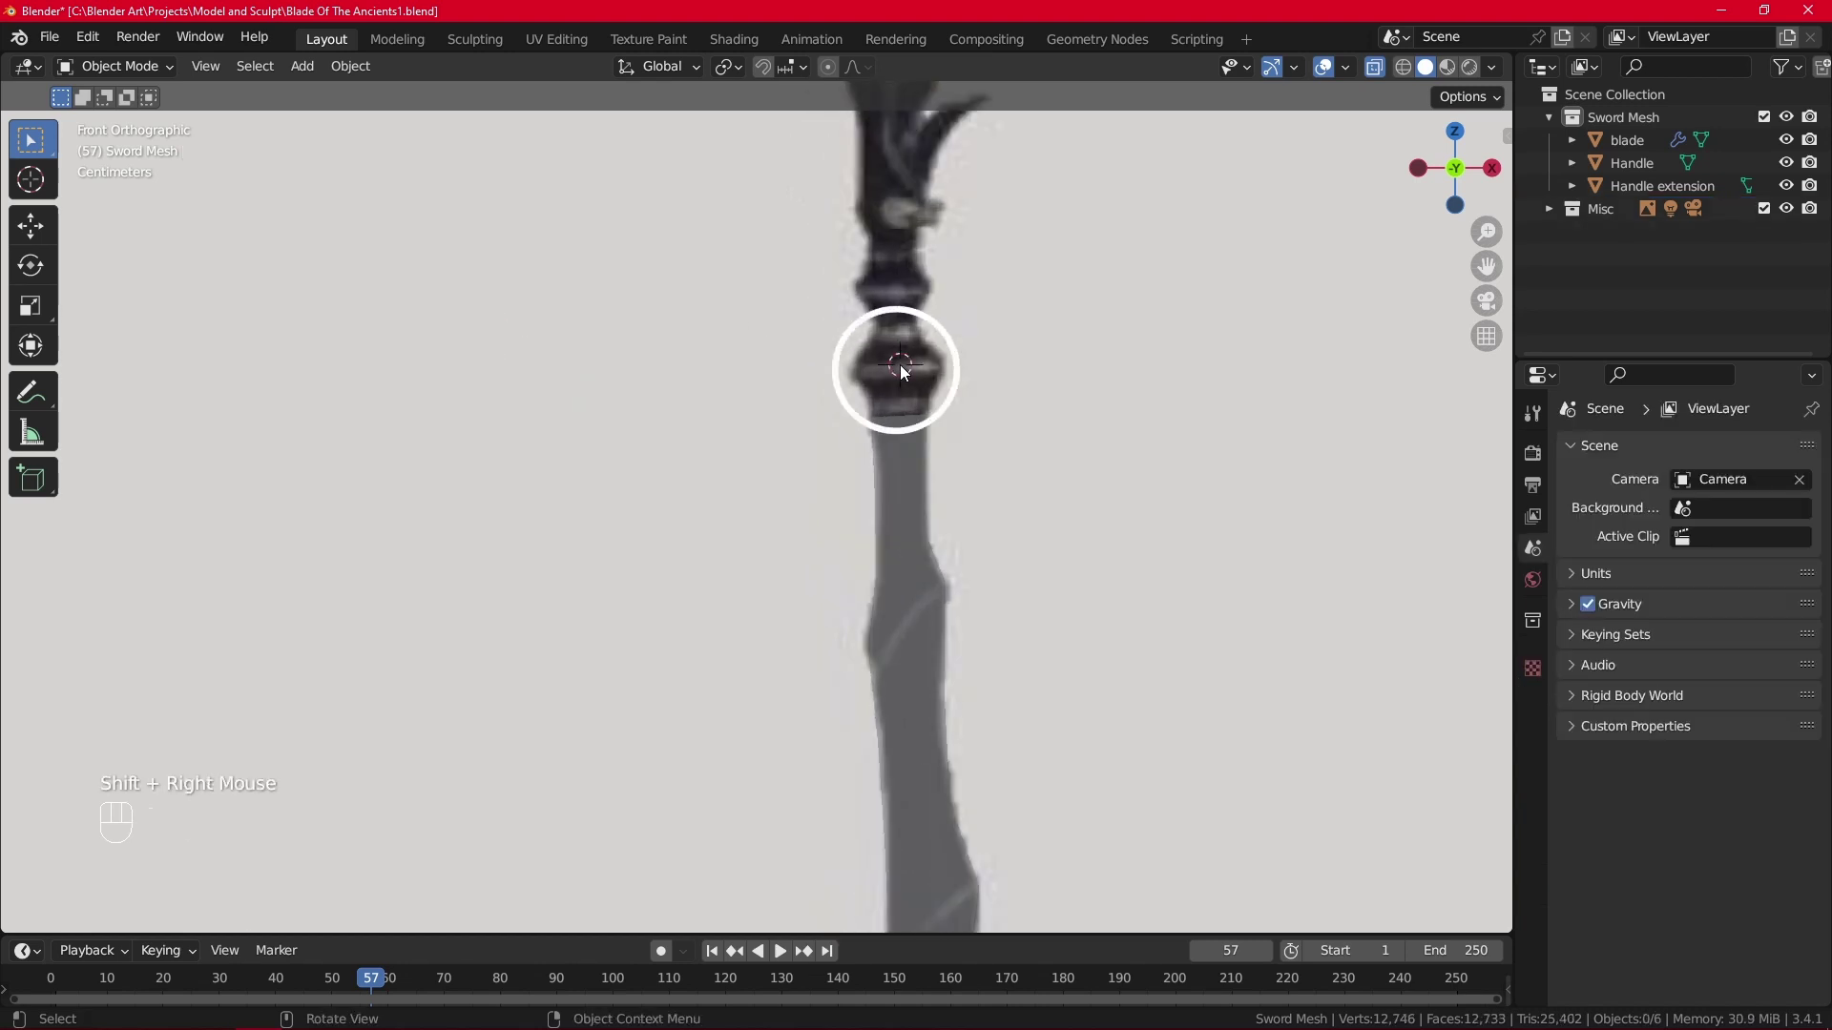
pyautogui.hotkey('shift', 'a')
pyautogui.moveTo(900, 364)
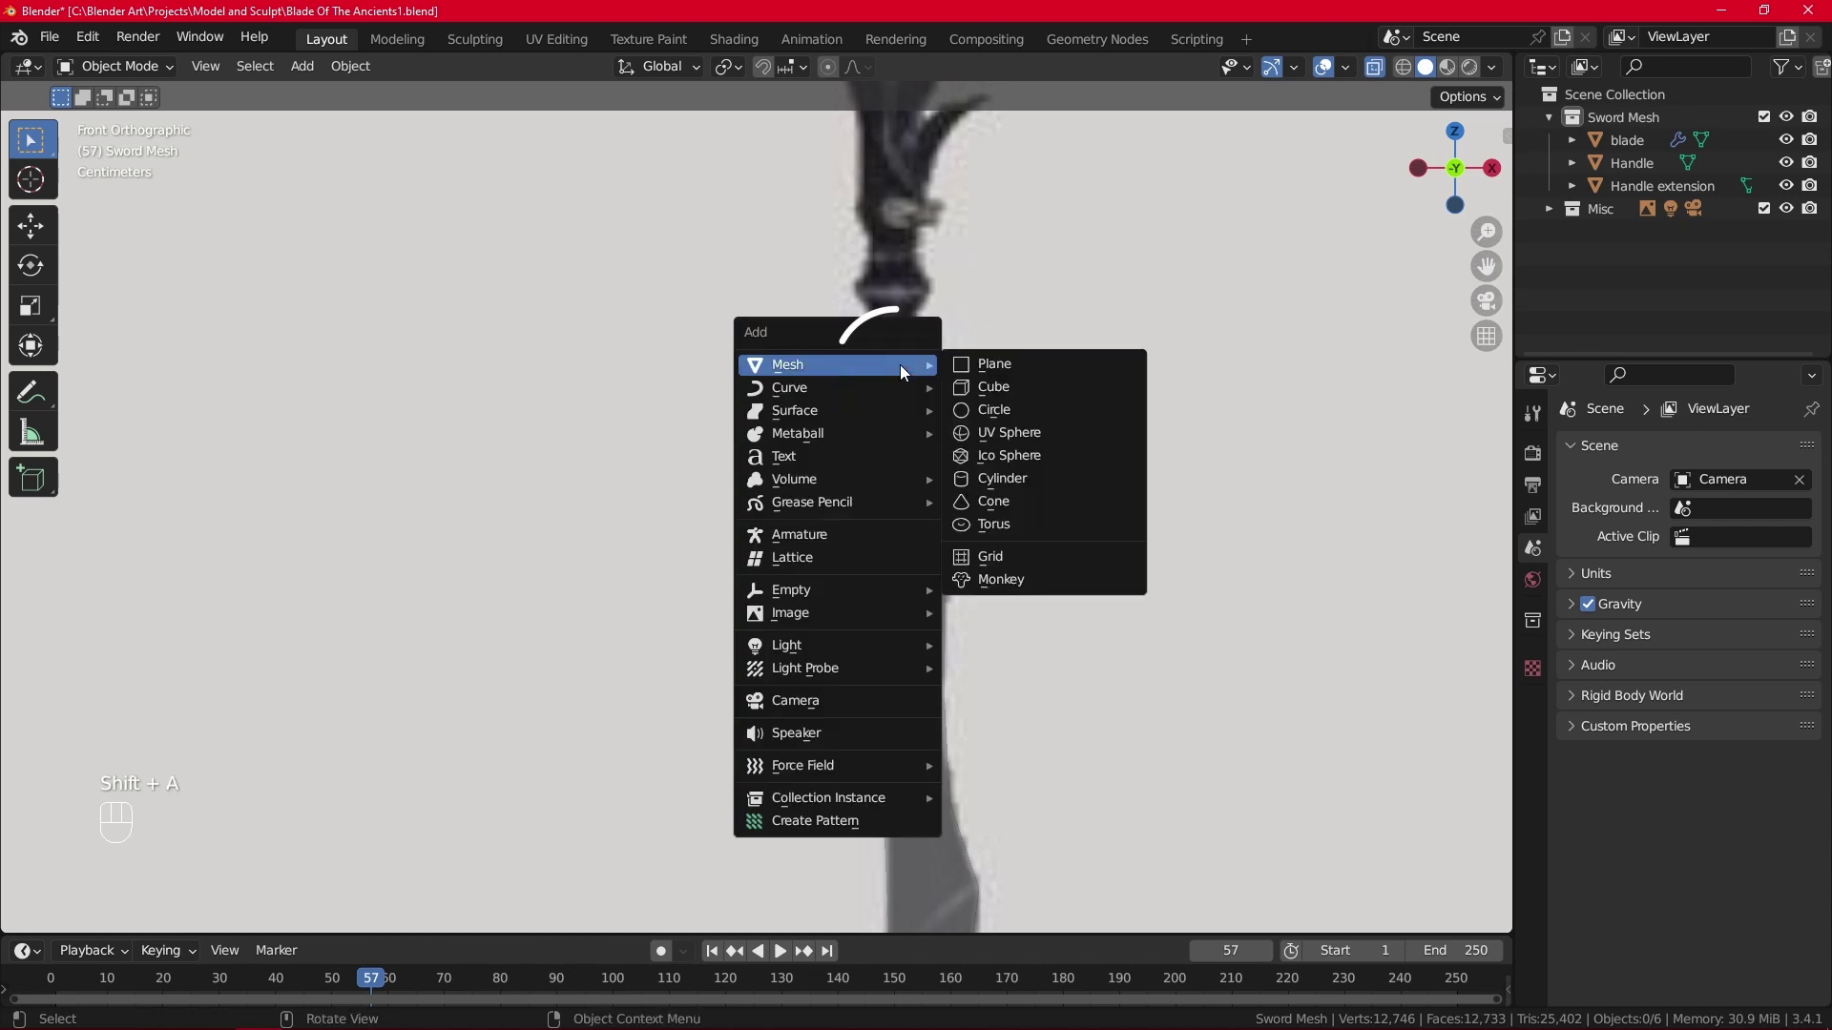
pyautogui.click(1057, 432)
pyautogui.press('s')
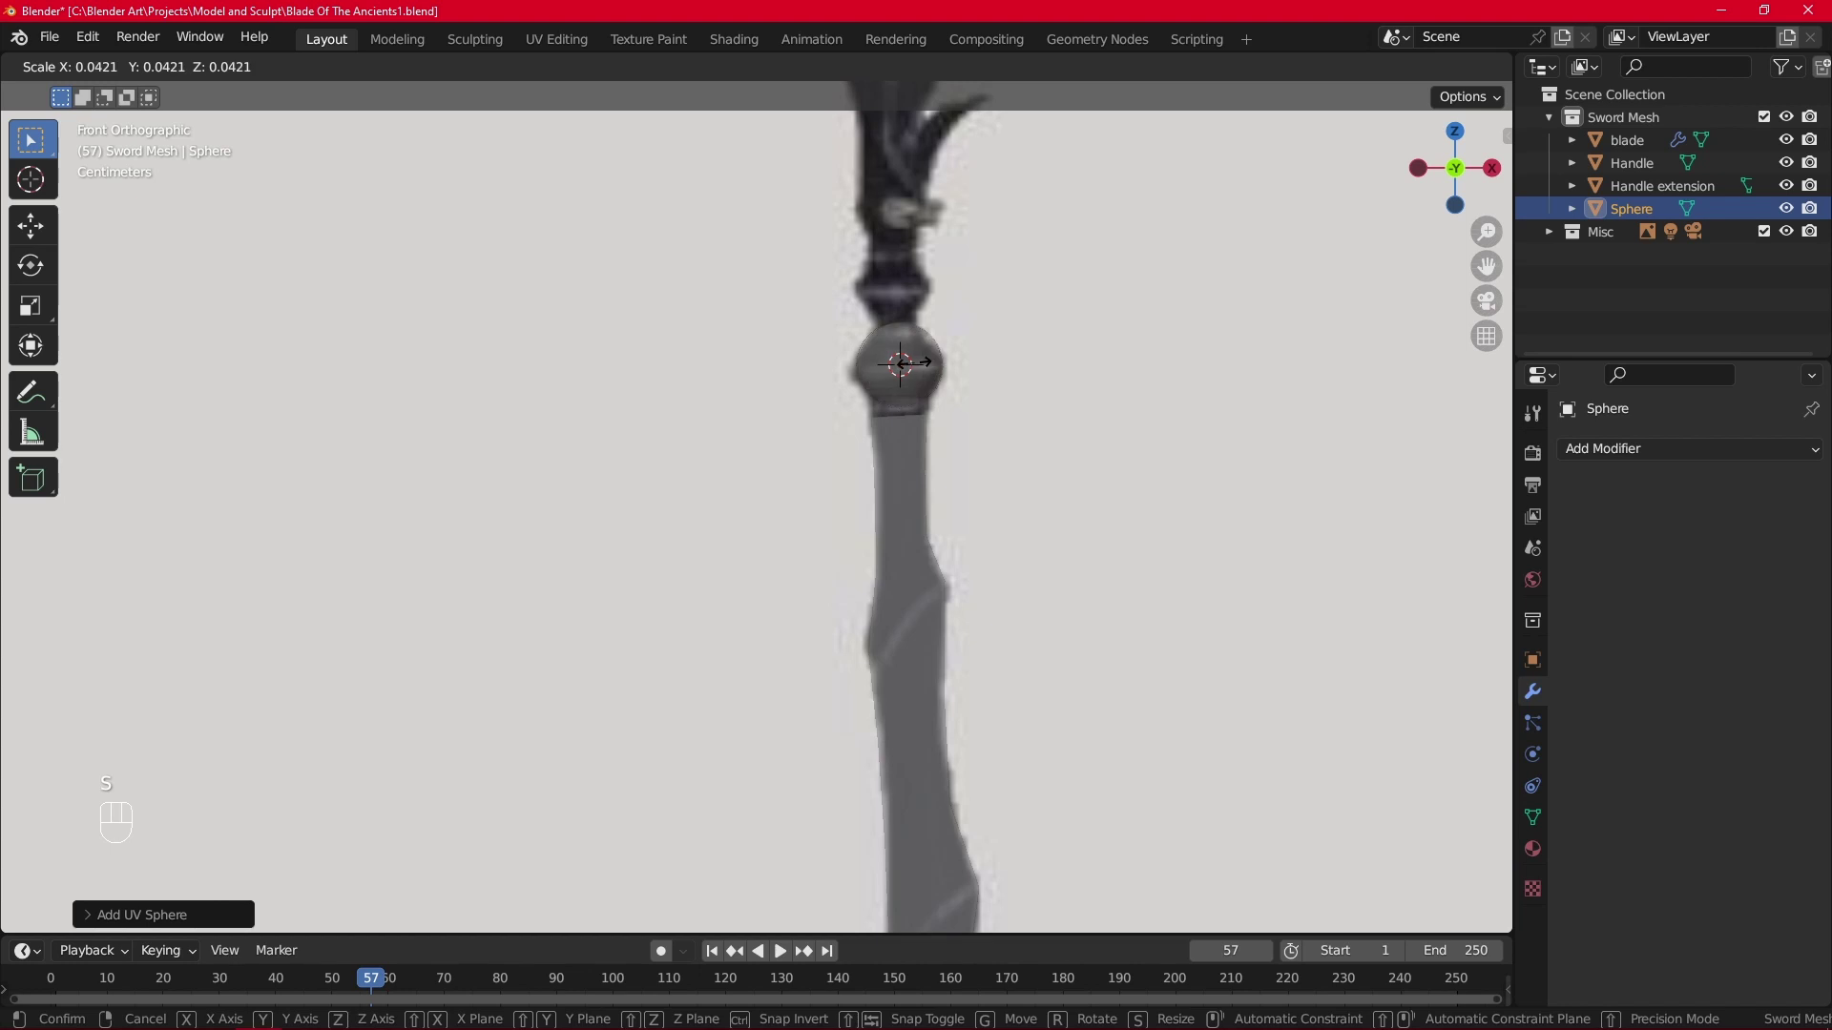
pyautogui.click(918, 372)
# Select the sphere on the collar and enter Edit Mode on its mesh.
pyautogui.scroll(-1, 897, 351)
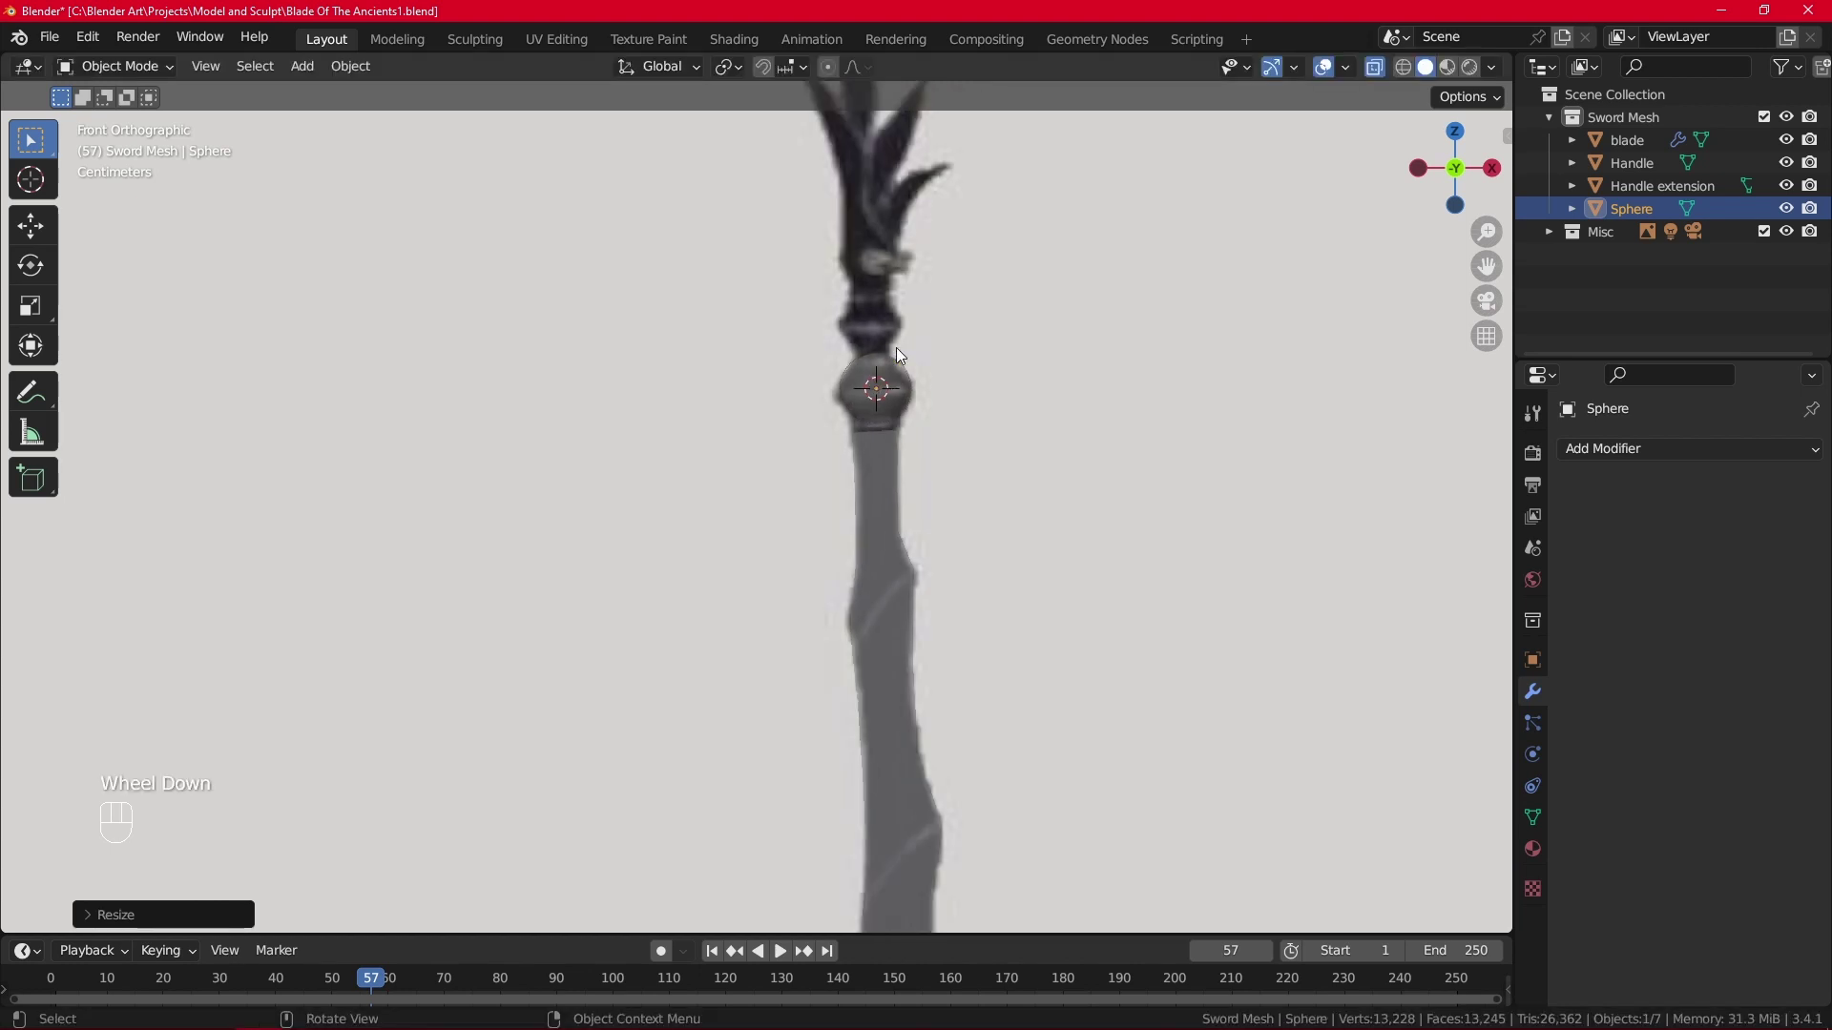
pyautogui.scroll(1, 896, 350)
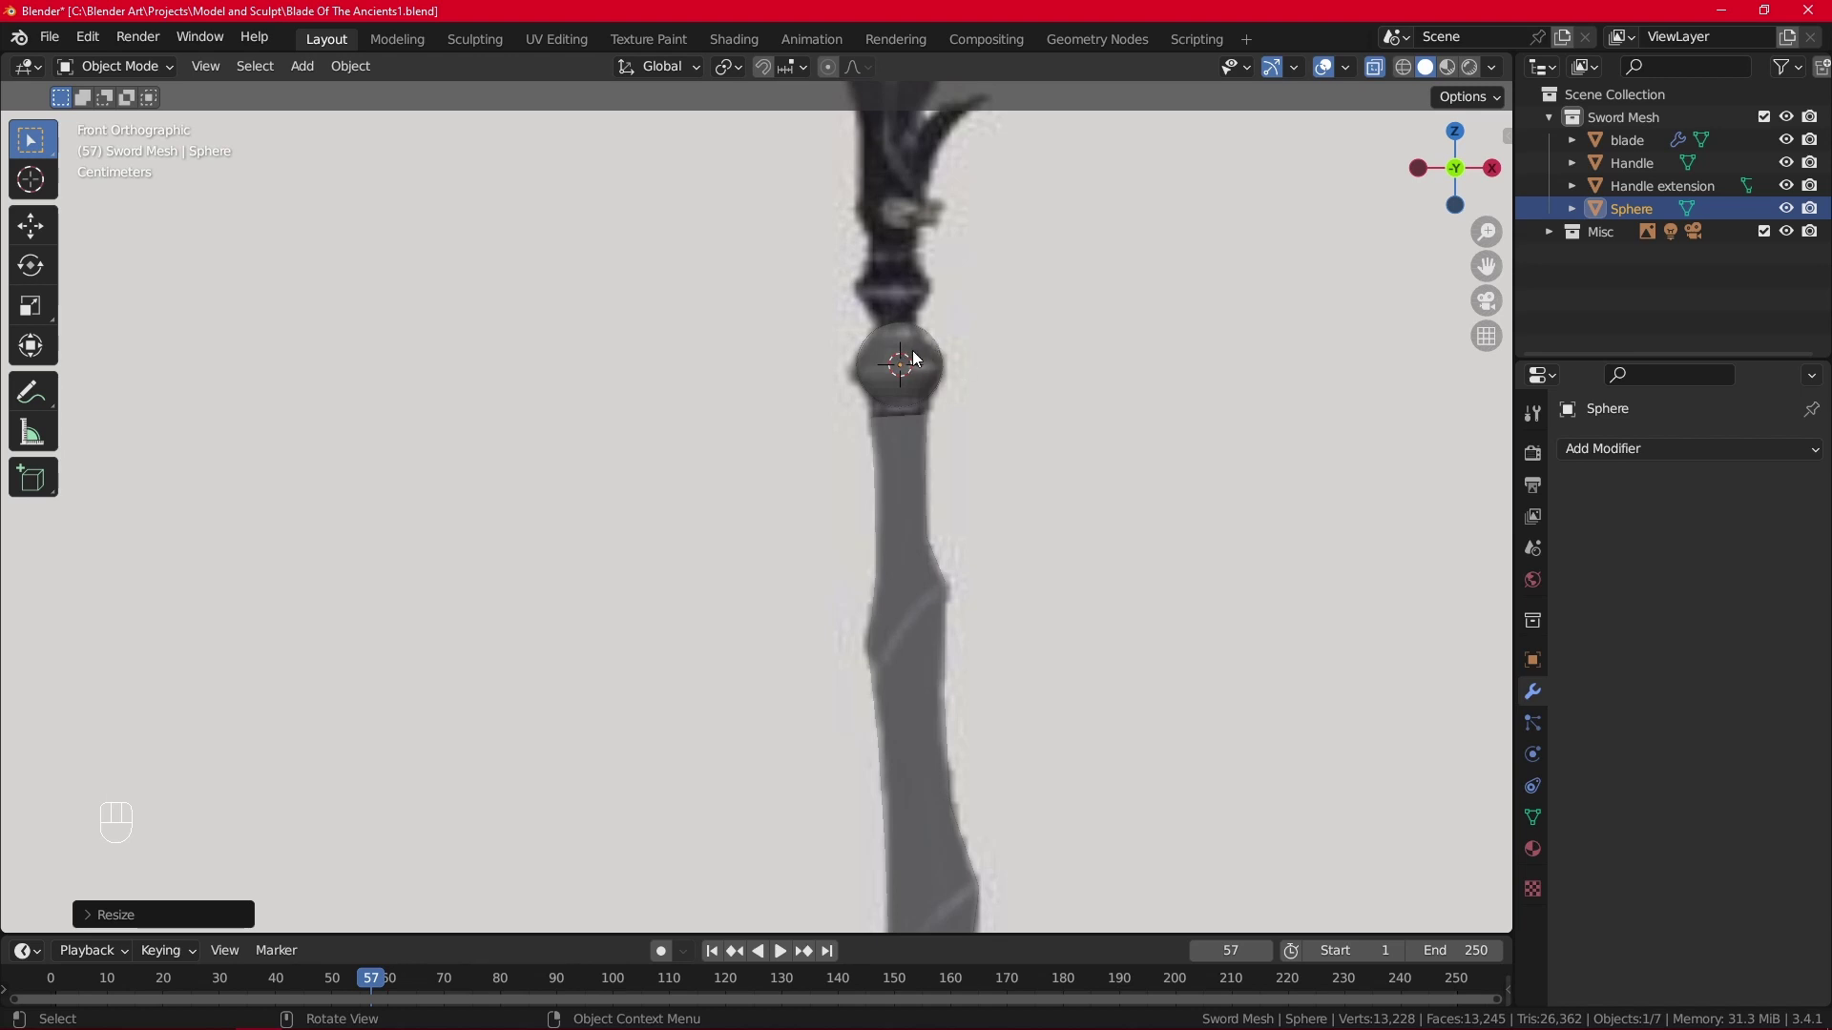
pyautogui.press('Tab')
pyautogui.press('Tab')
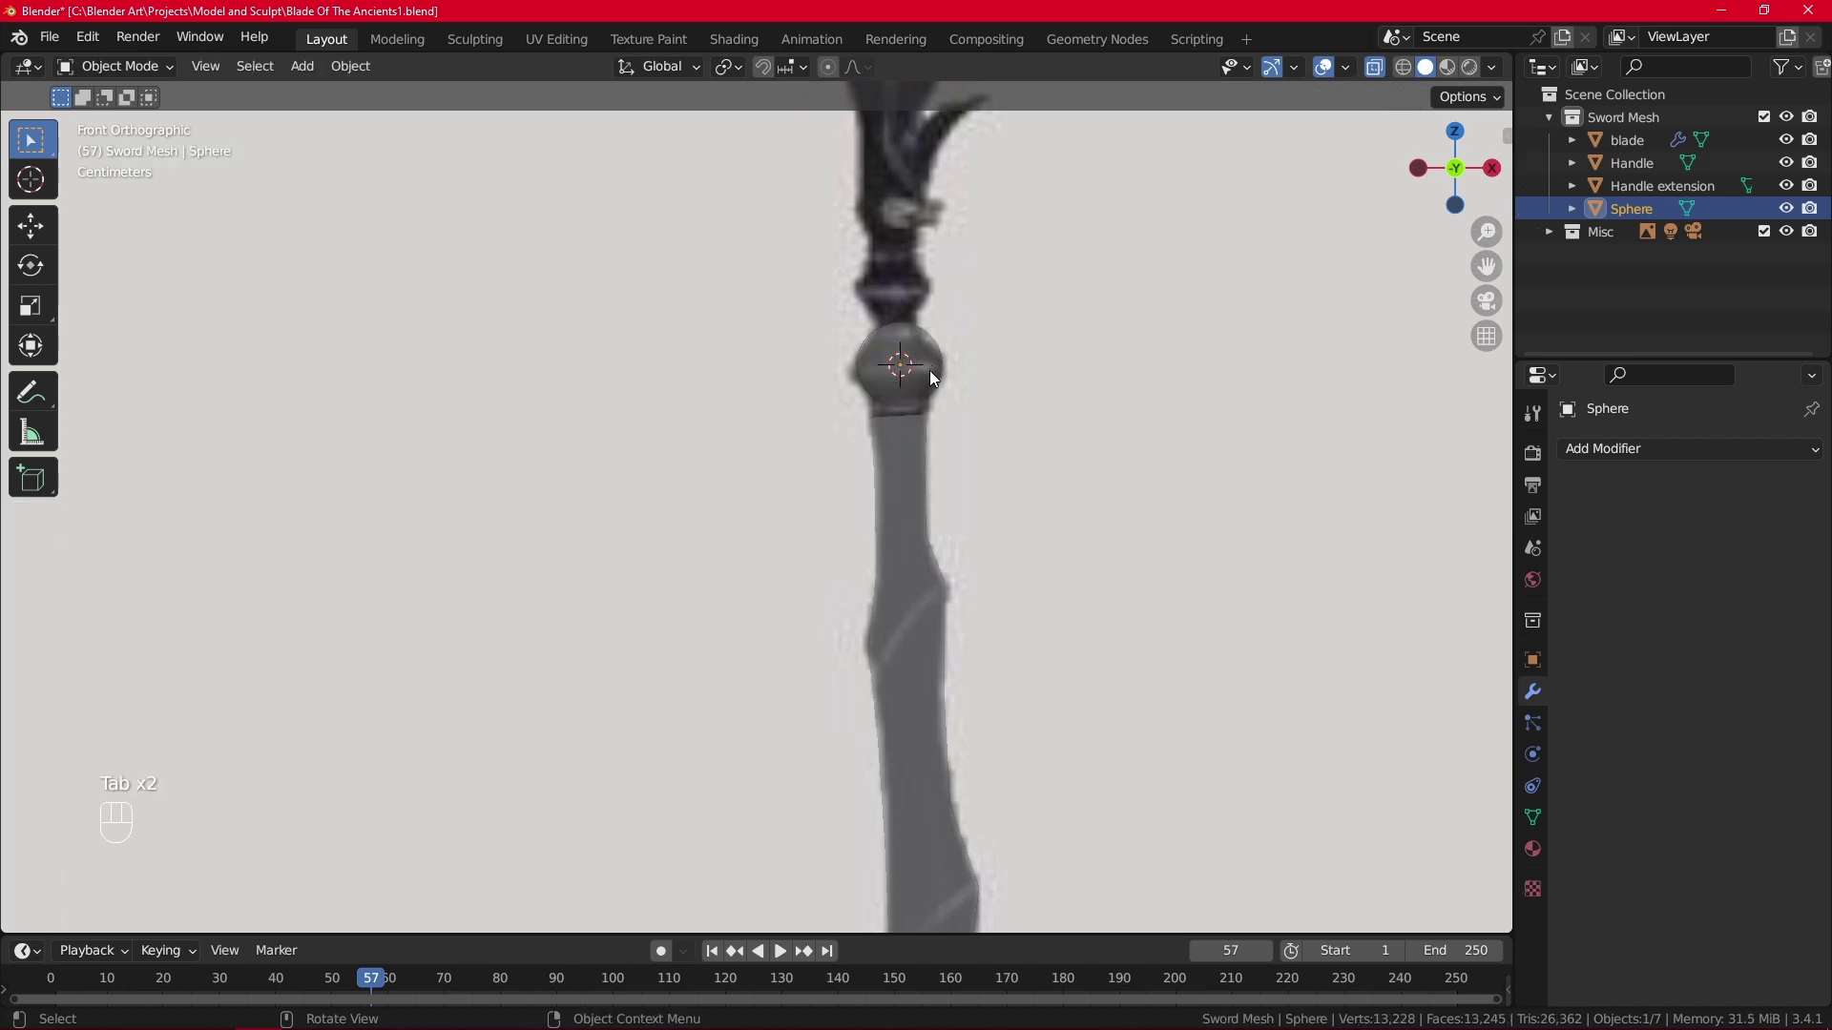
pyautogui.click(915, 367)
pyautogui.click(914, 363)
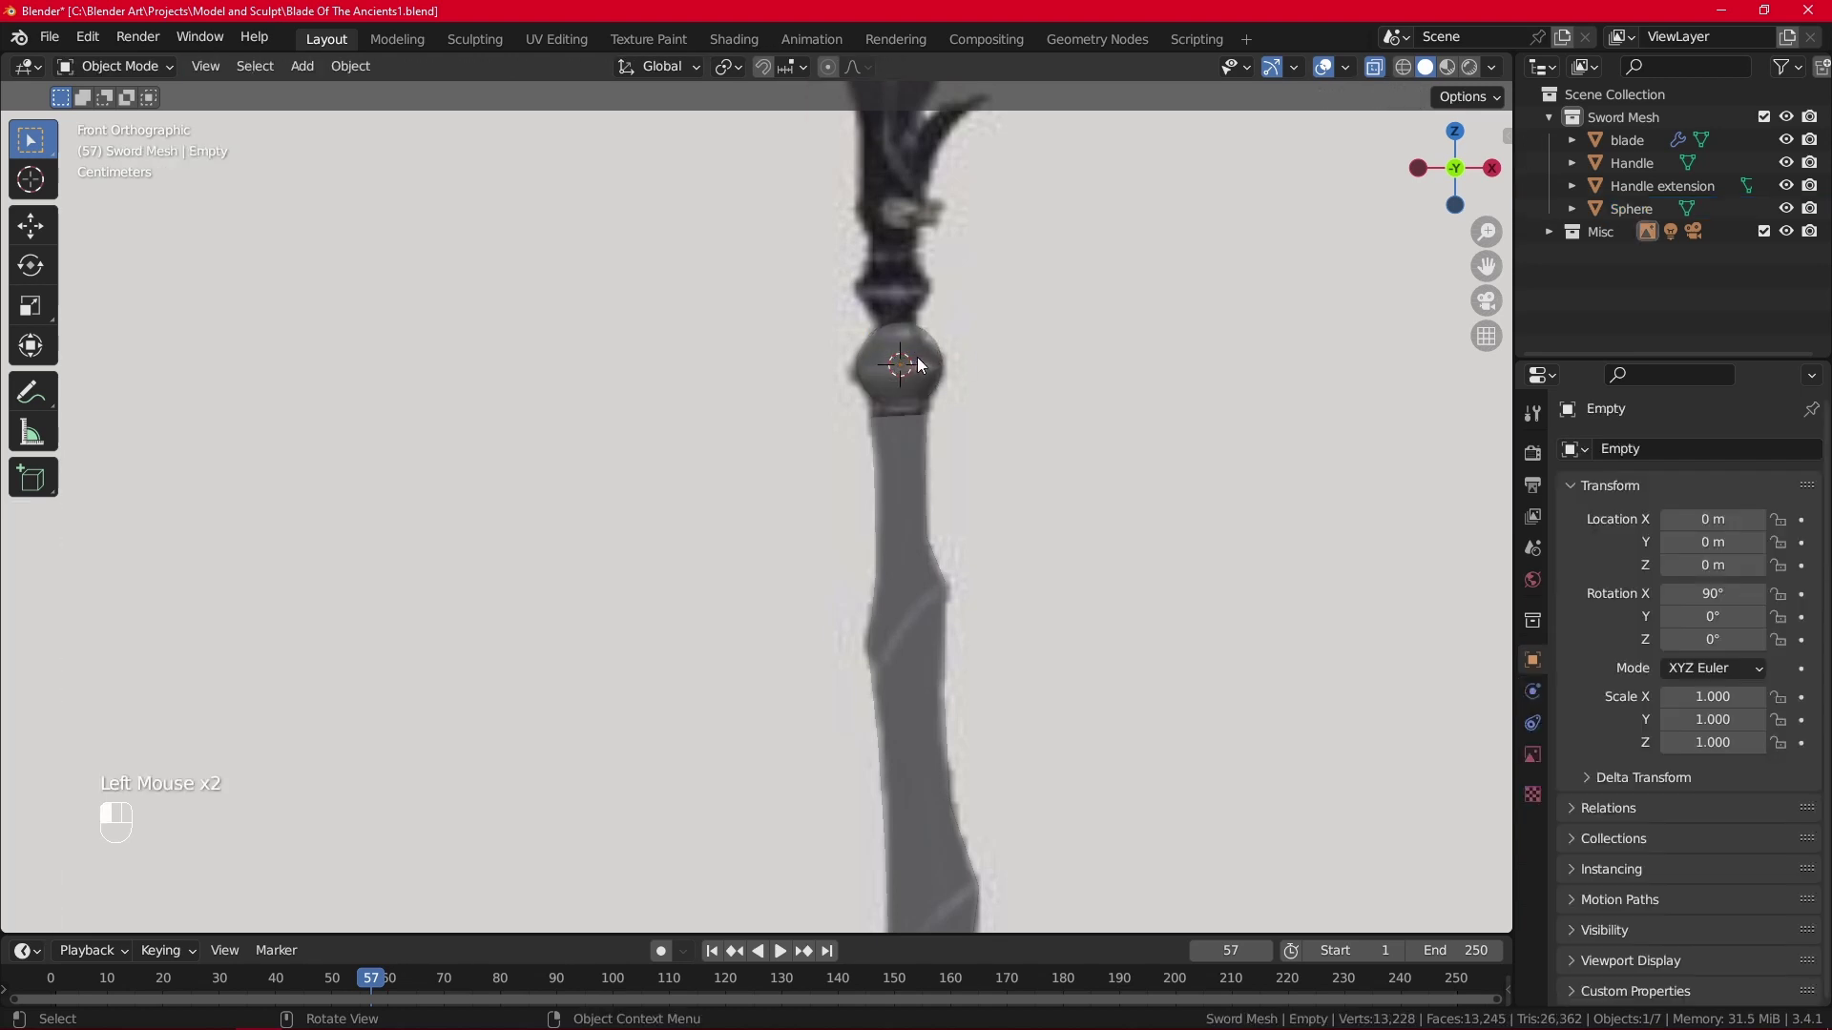
pyautogui.press('Tab')
# Add a scaled-down cube within the sphere's mesh and move it to the left of the pommel.
pyautogui.scroll(-2, 957, 367)
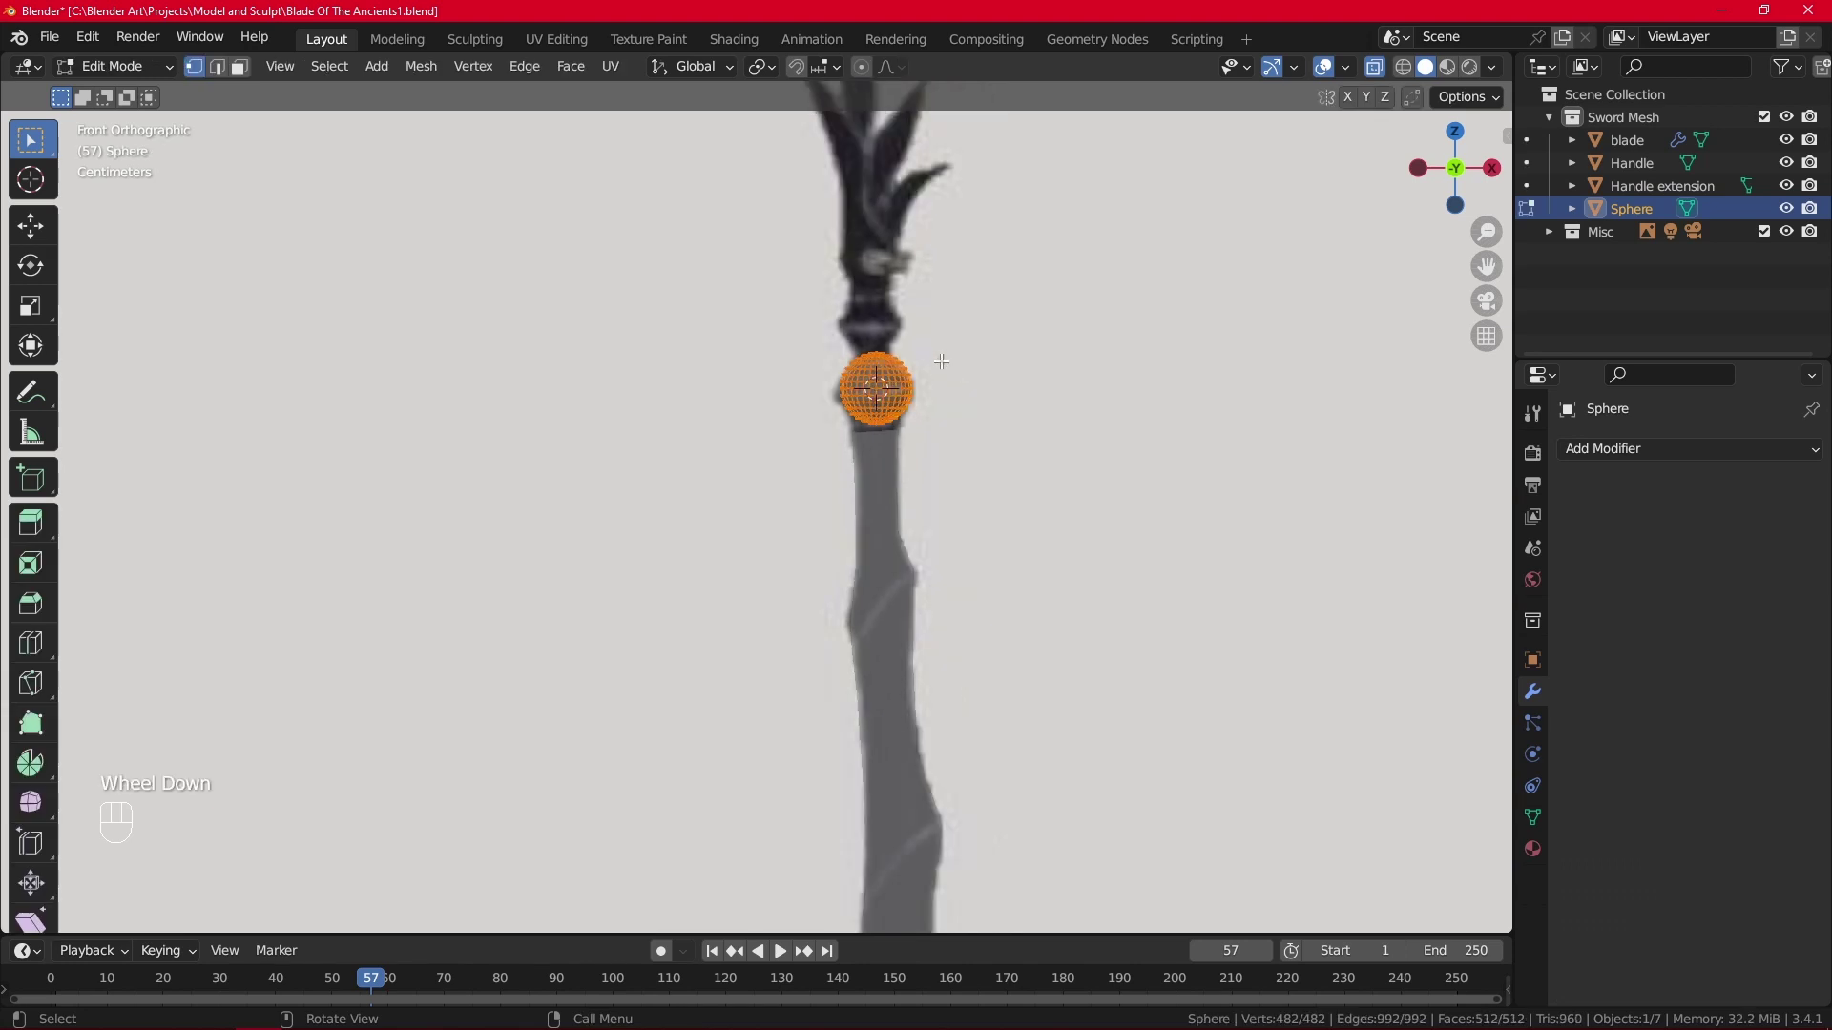
pyautogui.hotkey('shift', 'a')
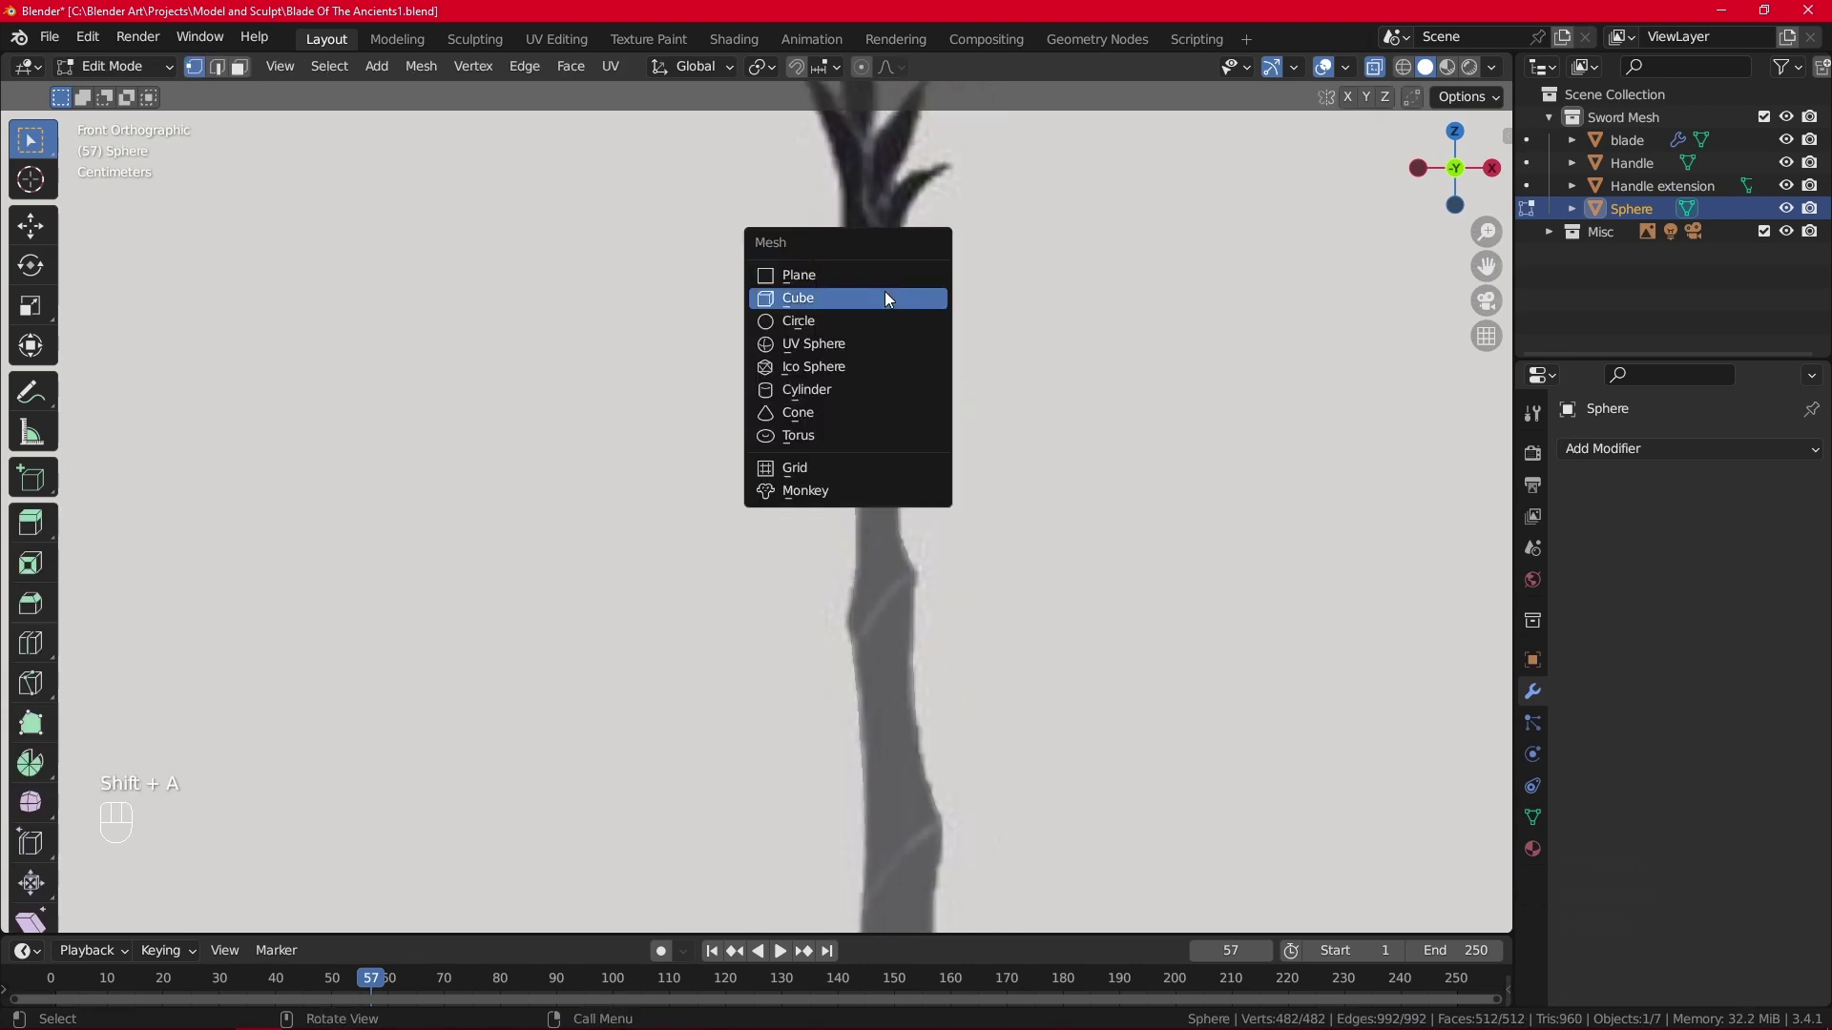
pyautogui.click(885, 298)
pyautogui.scroll(-2, 1050, 408)
pyautogui.press('s')
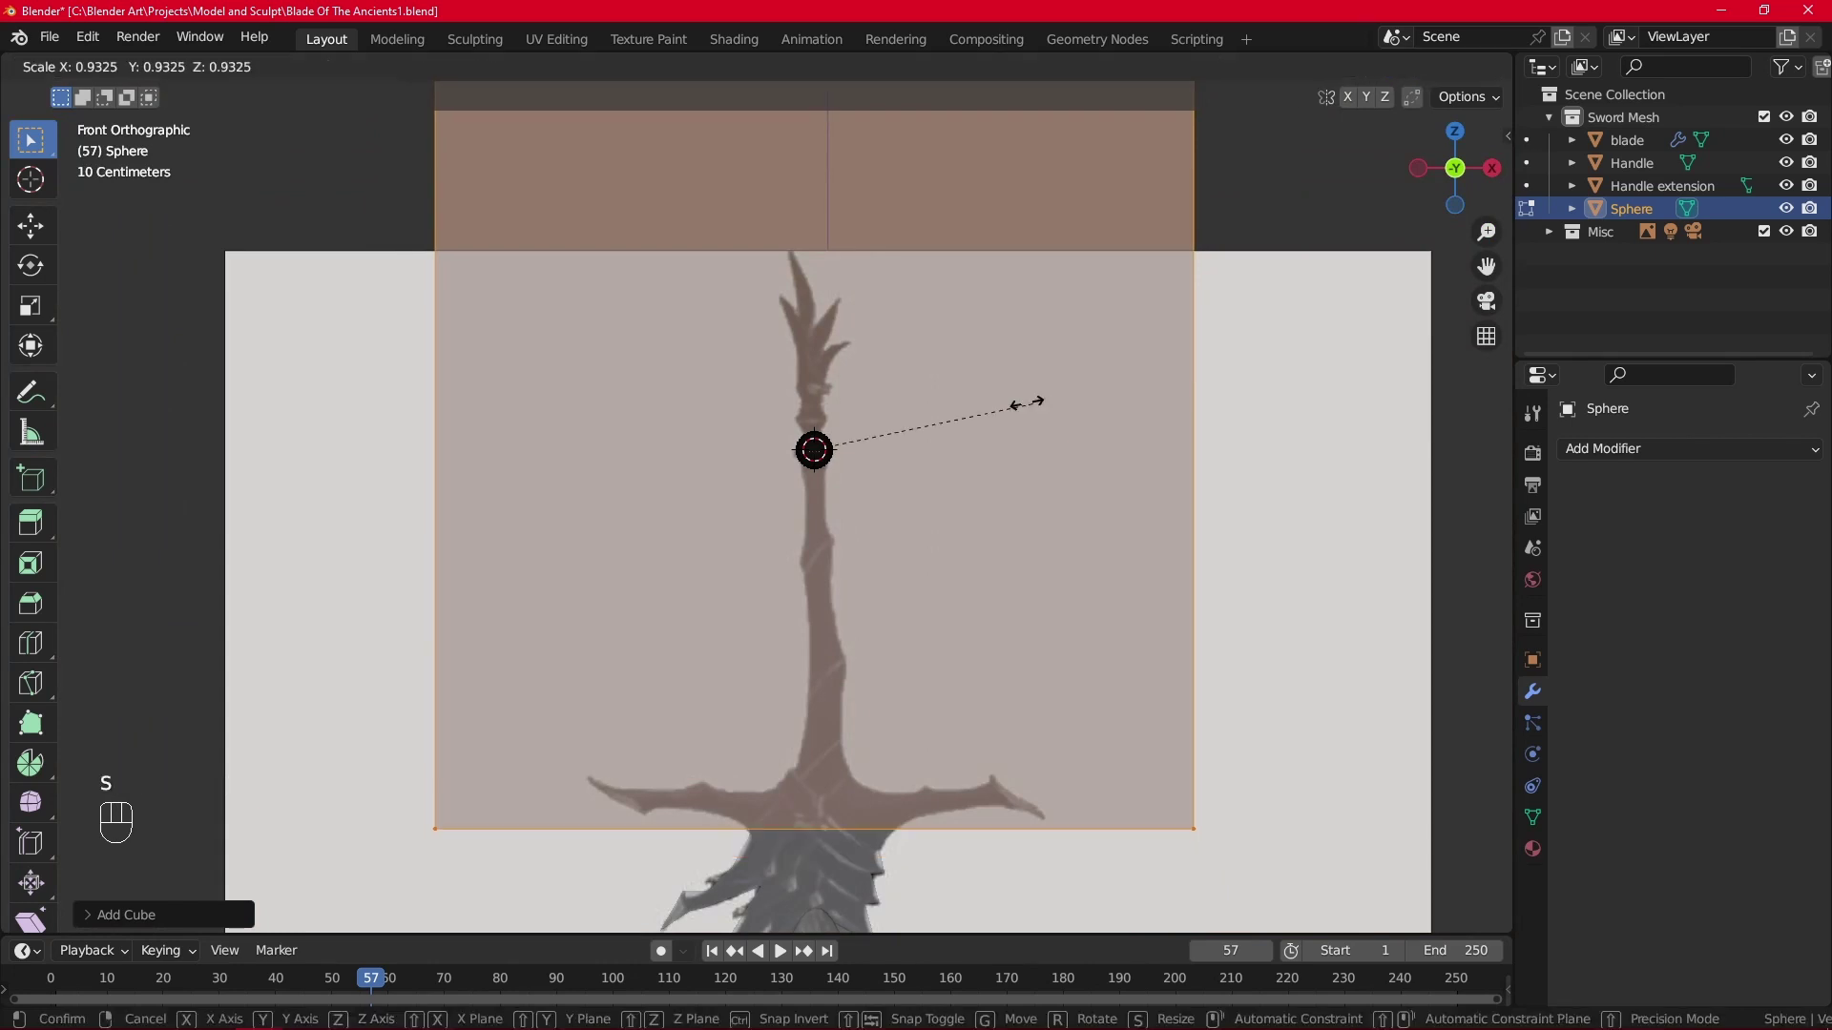
pyautogui.click(866, 415)
pyautogui.press('g')
pyautogui.click(710, 400)
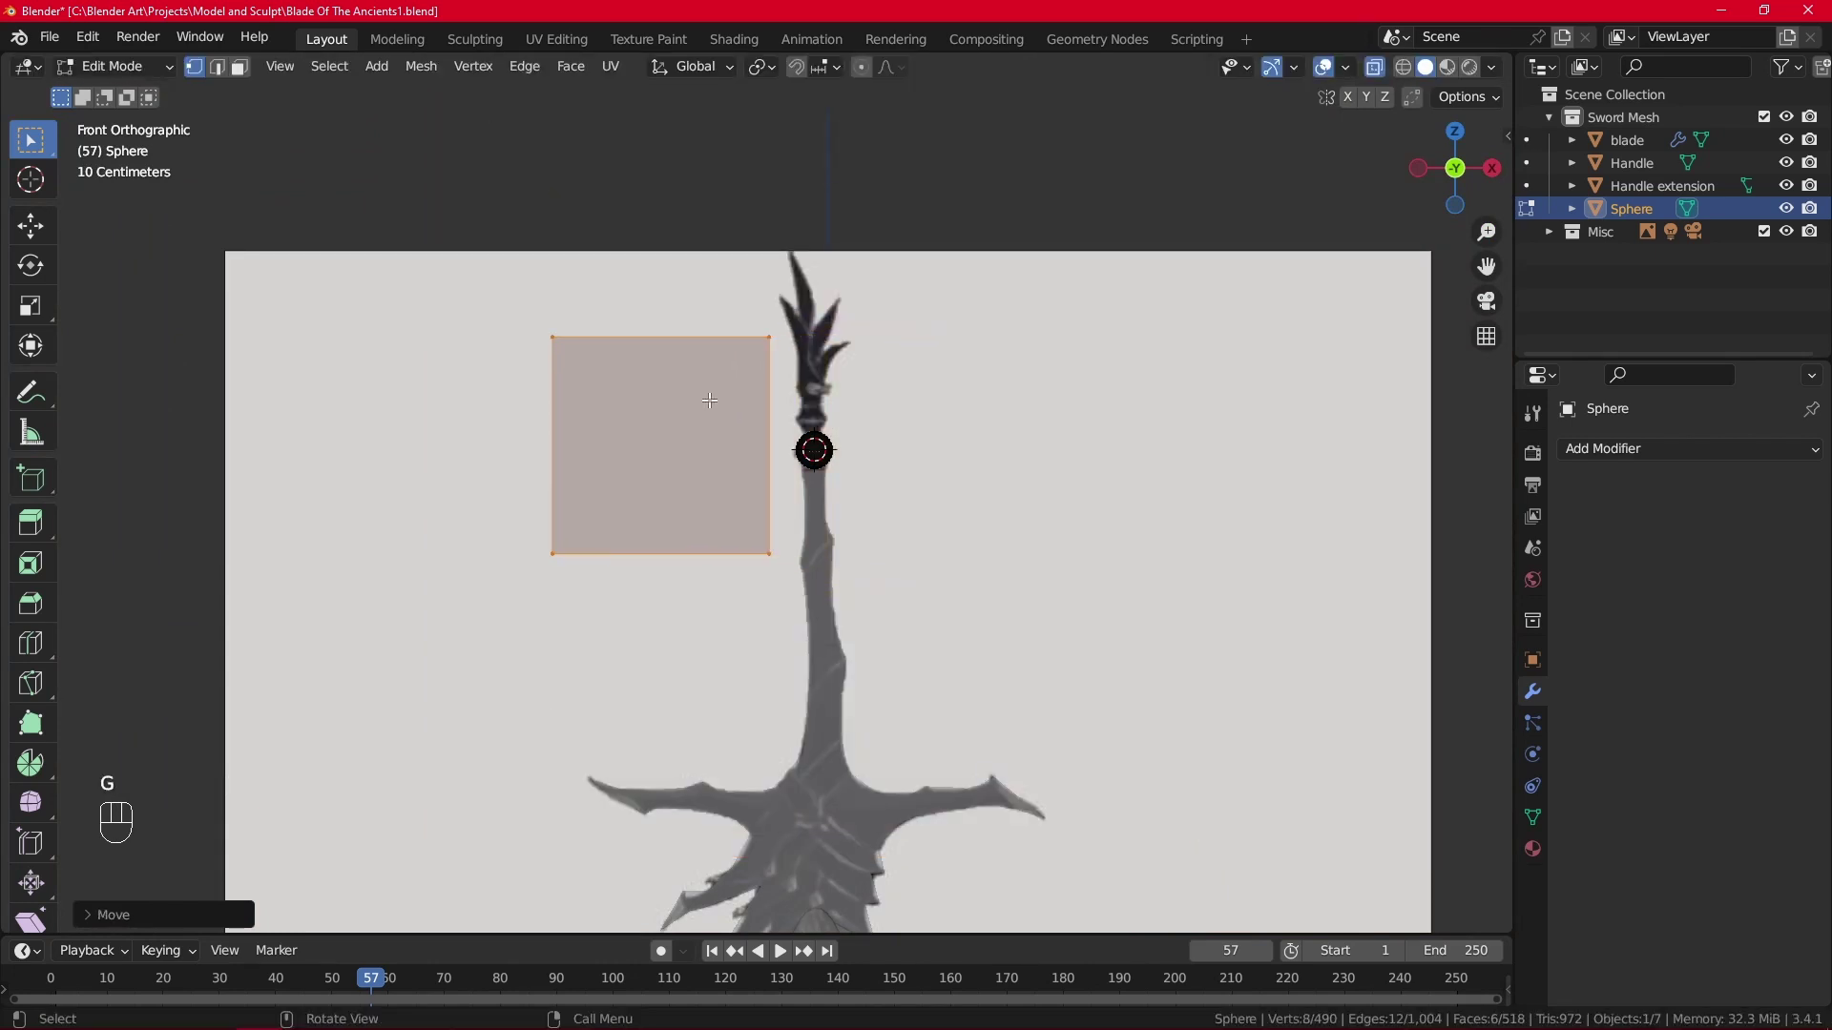
# Return to Object Mode and move the Sphere object, together with the cube in its mesh, above the reference image.
pyautogui.press('Tab')
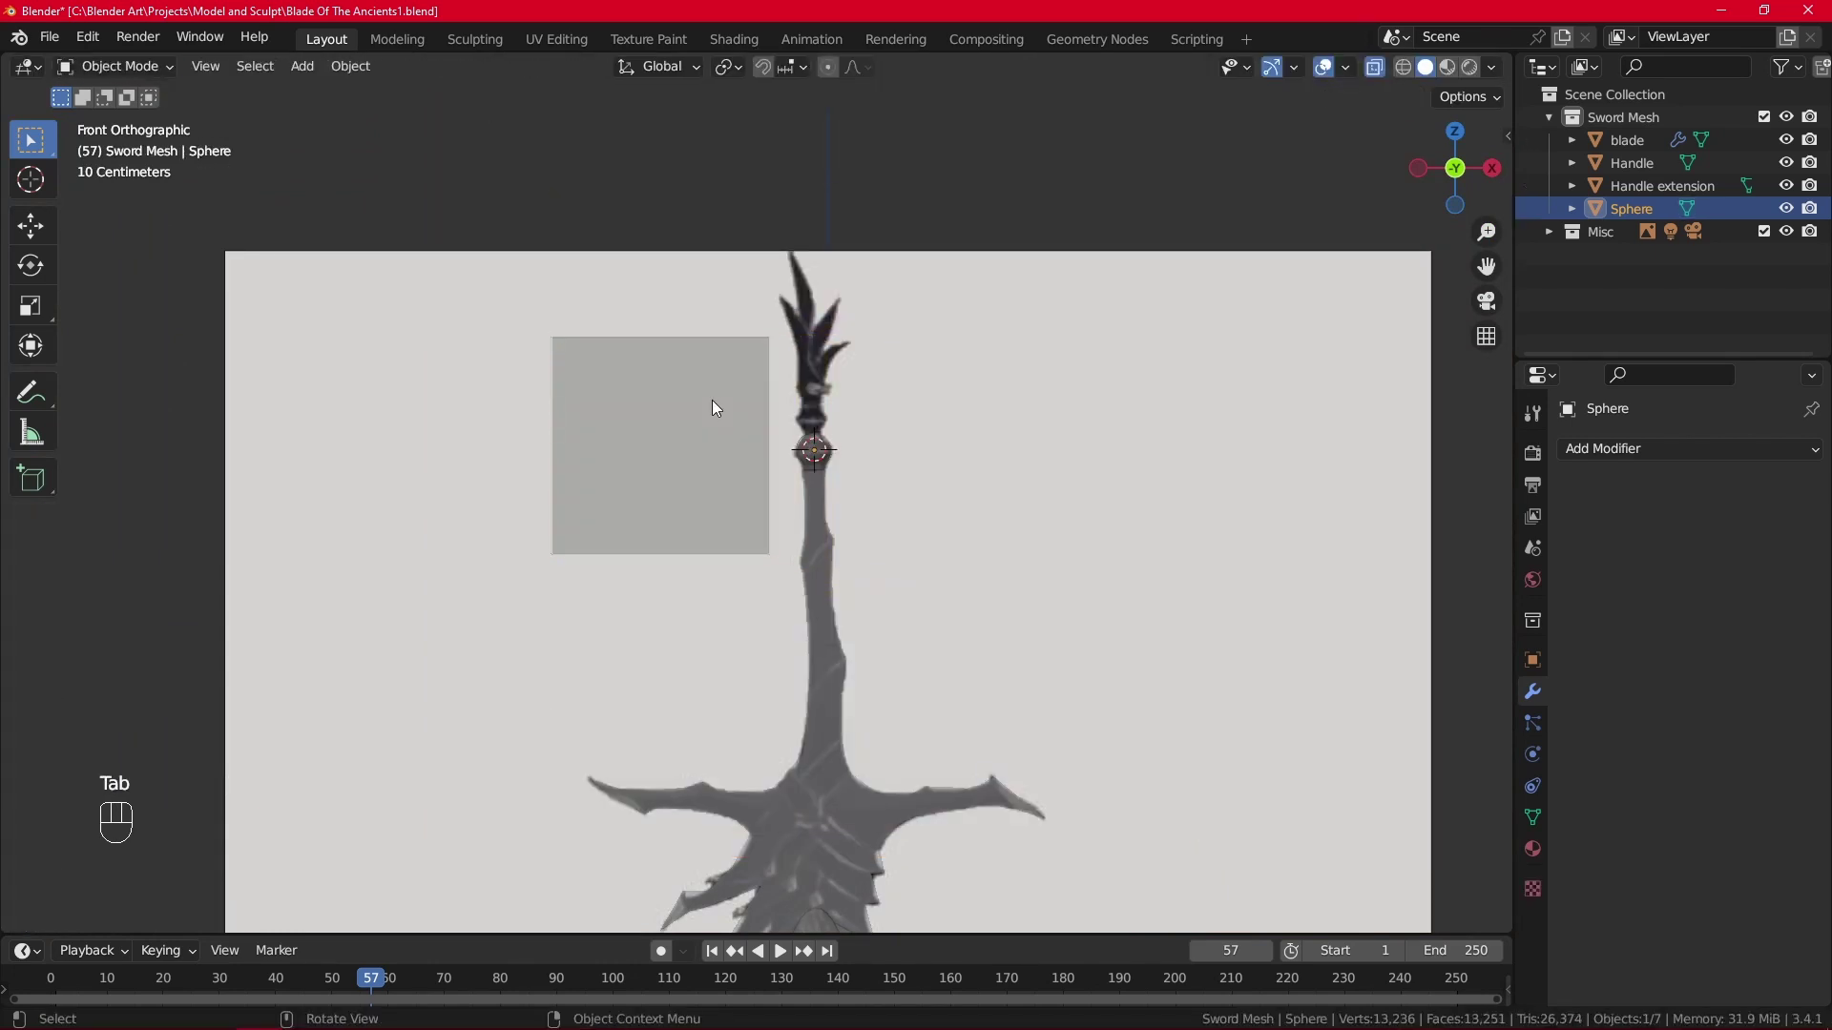
pyautogui.click(712, 399)
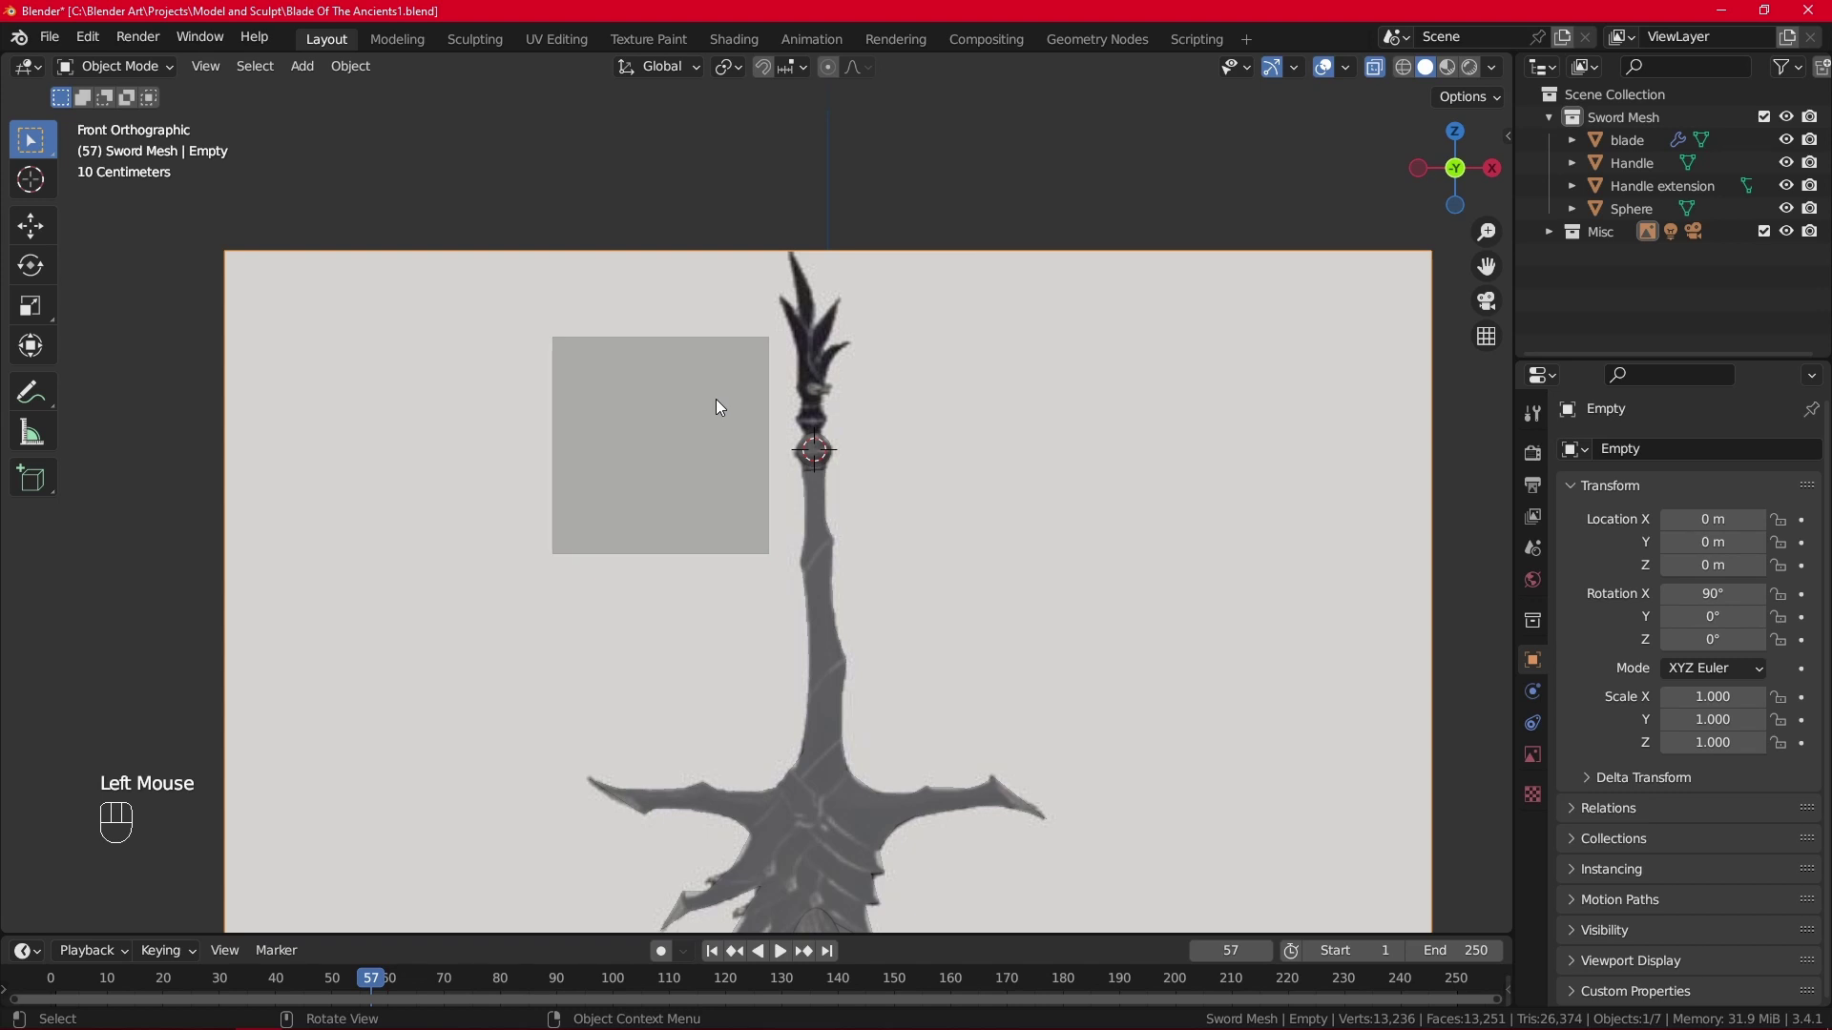
pyautogui.press('g')
pyautogui.rightClick(746, 393)
pyautogui.click(1631, 208)
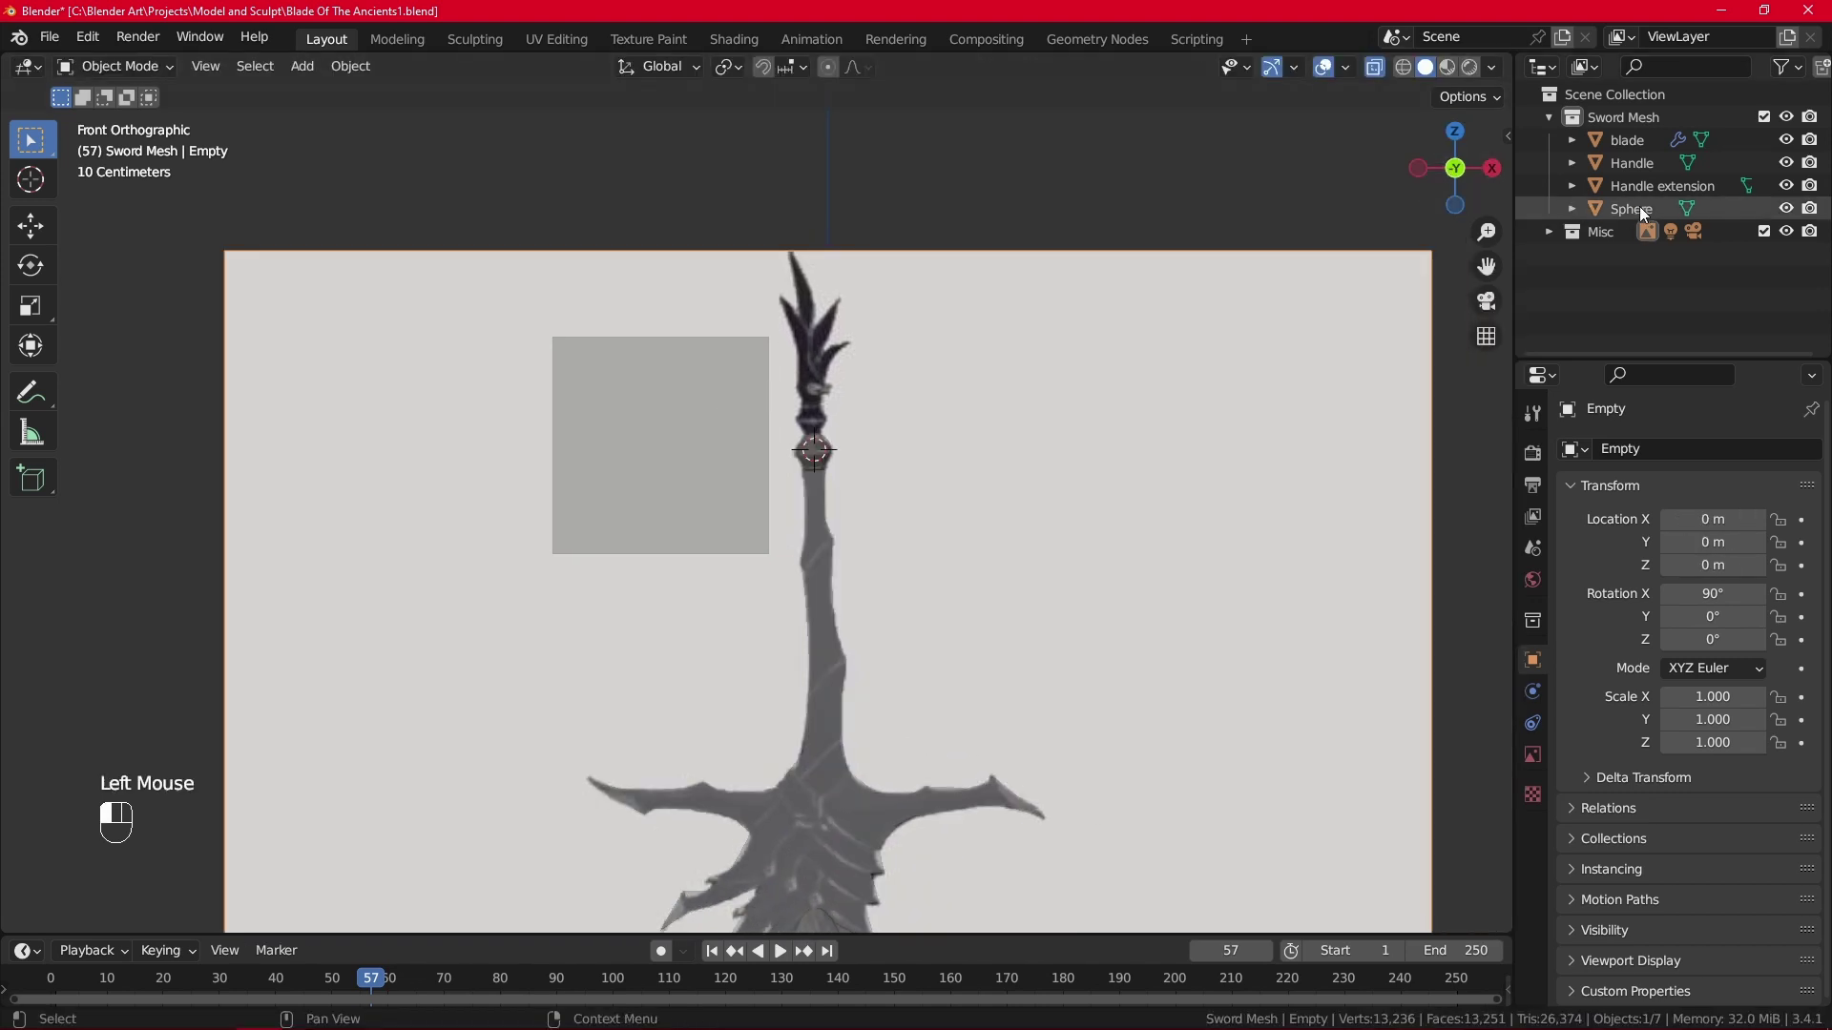
pyautogui.press('g')
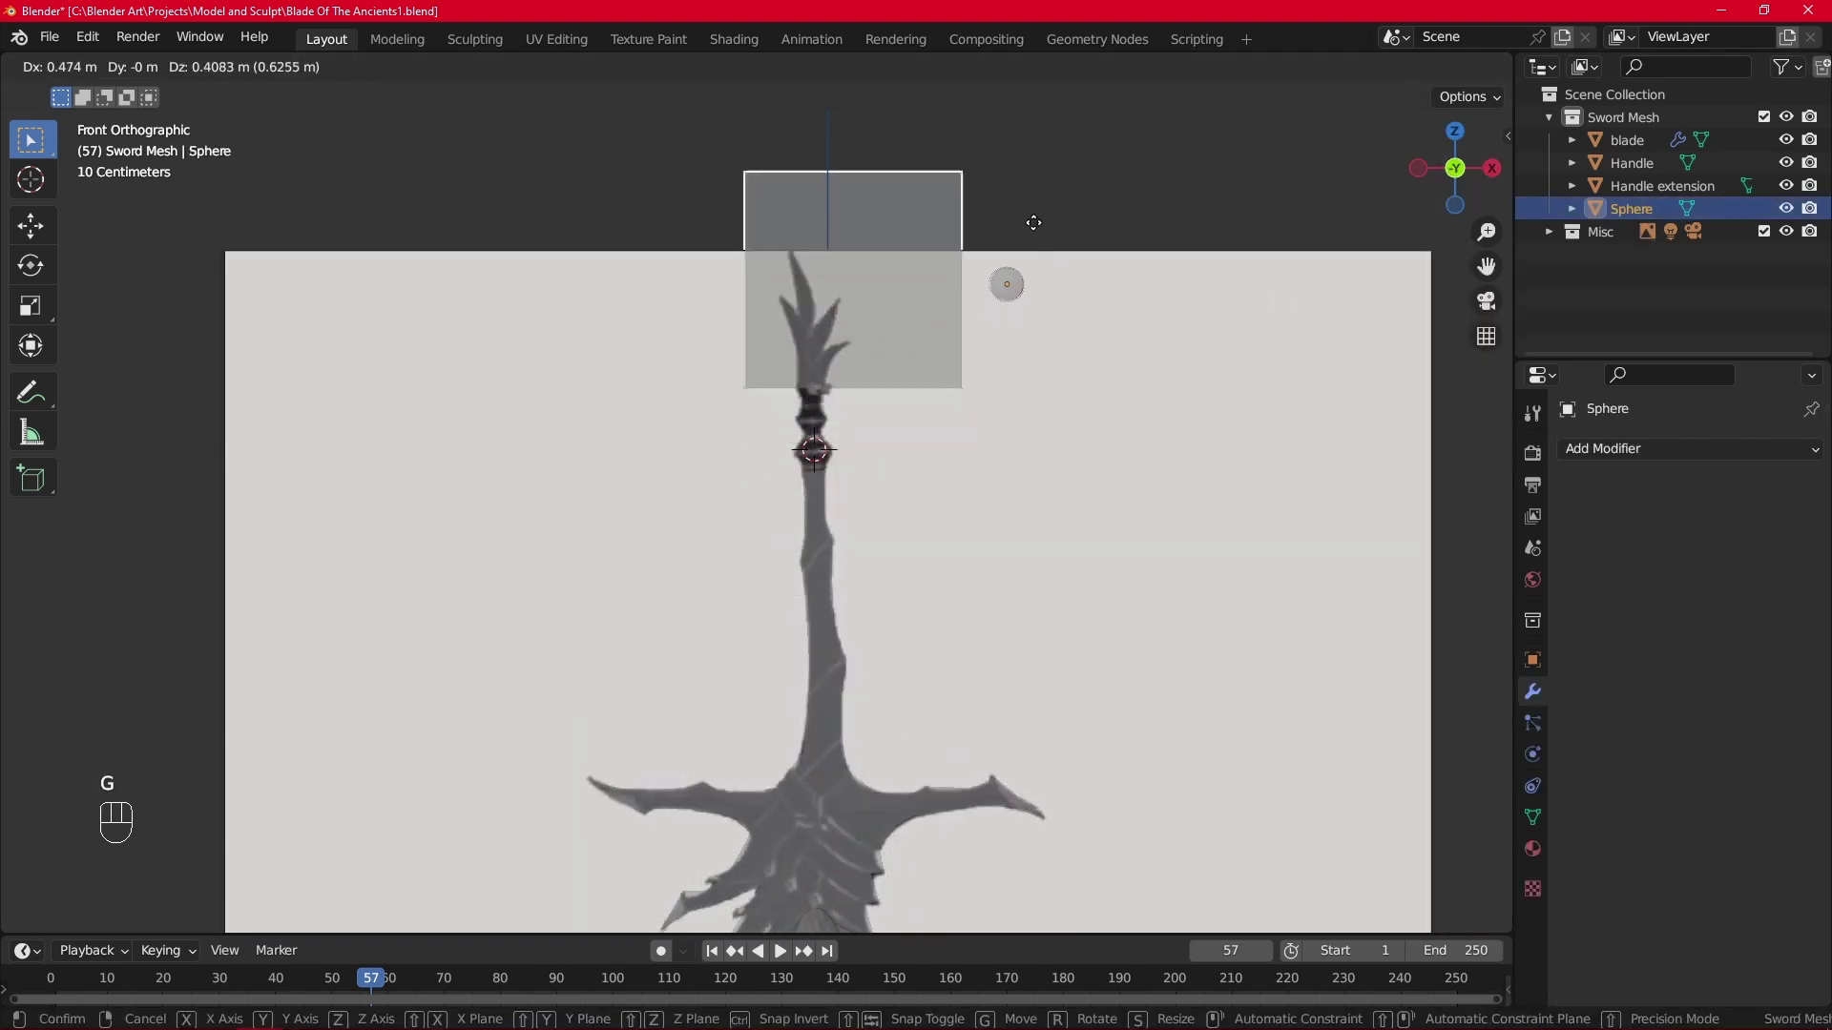
pyautogui.click(1039, 141)
pyautogui.scroll(-1, 1035, 153)
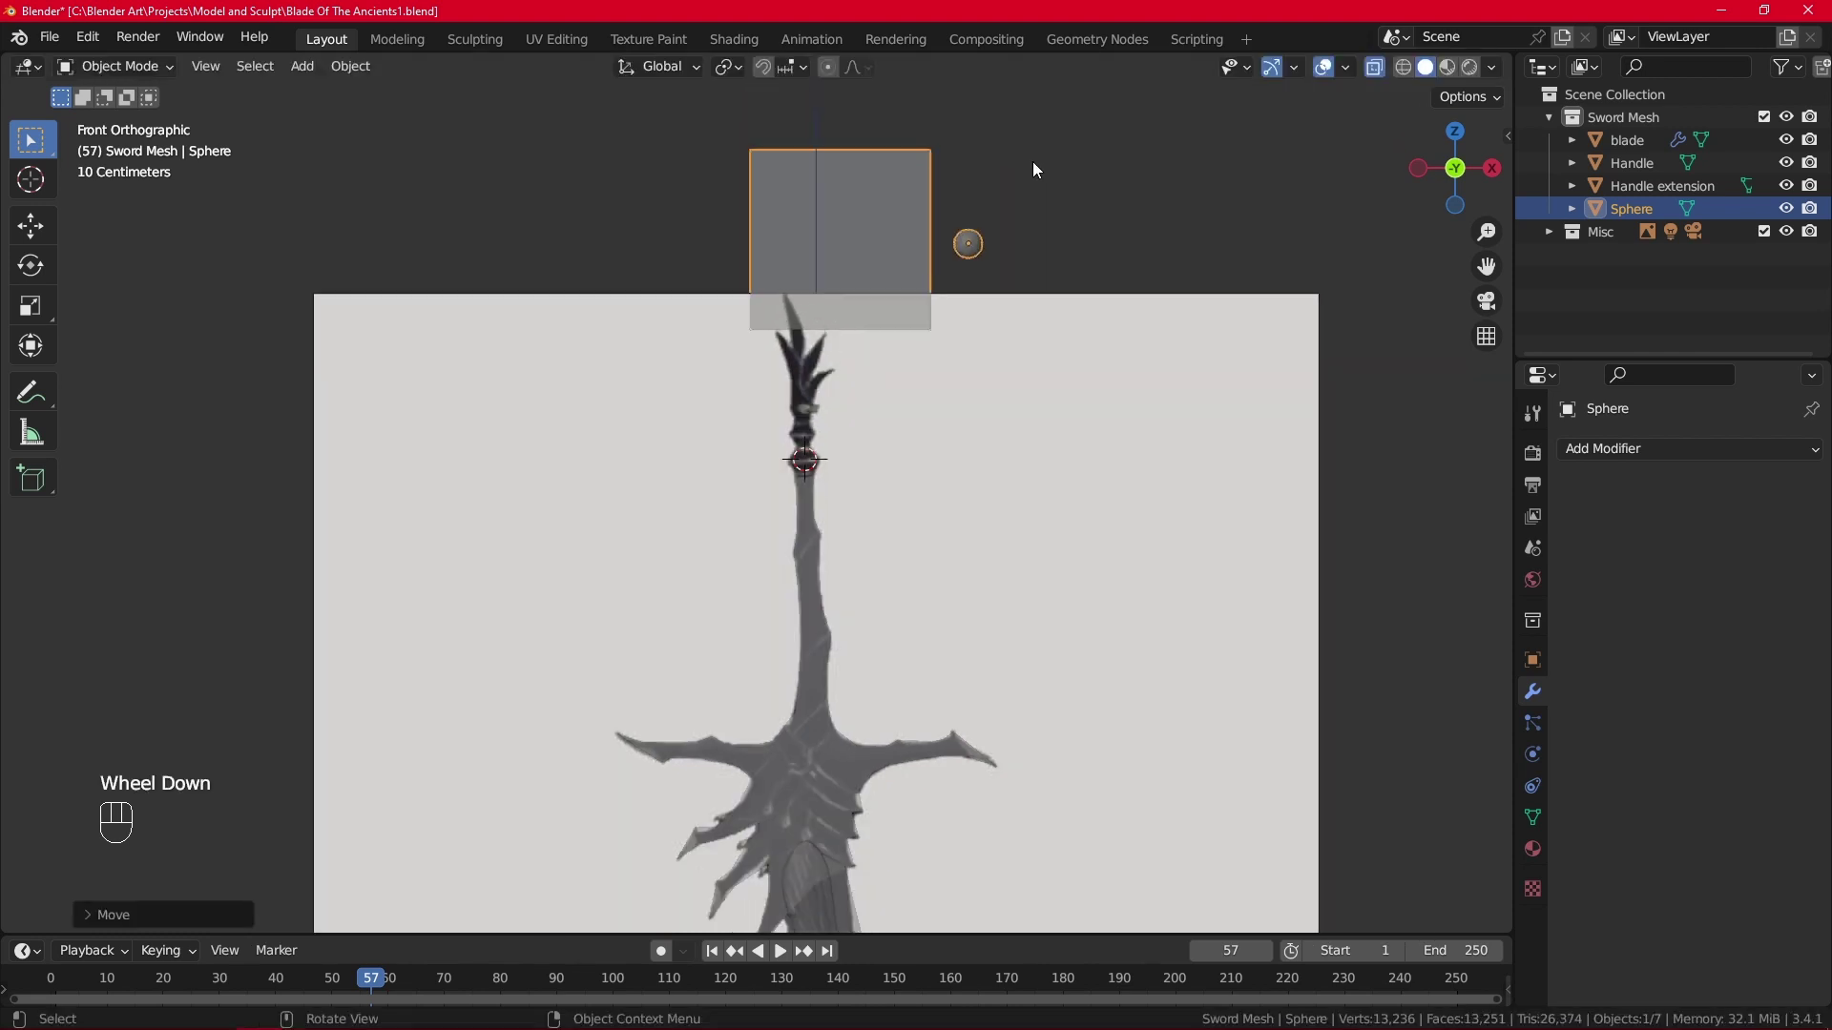
# Place the 3D cursor beside the moved sphere and add a scaled-down cube there as a separate object.
pyautogui.keyDown('shift'); pyautogui.rightClick(1076, 210); pyautogui.keyUp('shift')
pyautogui.hotkey('shift', 'a')
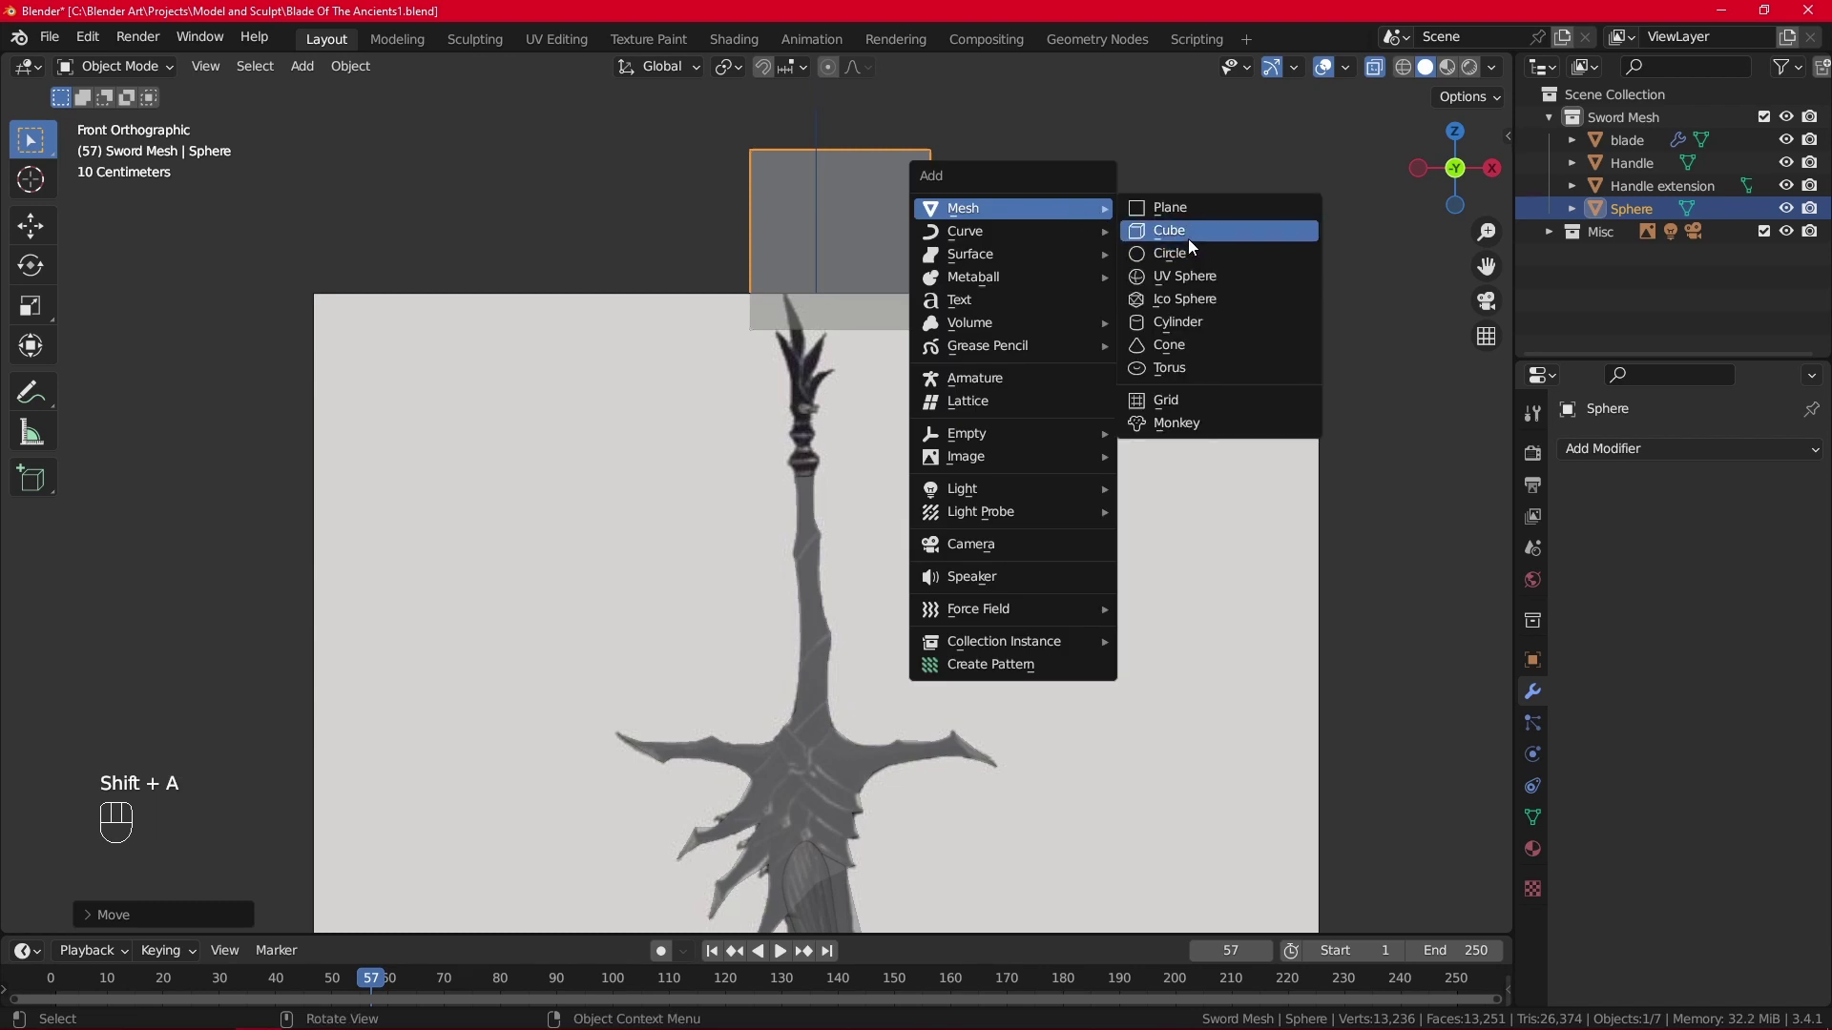
pyautogui.click(1187, 234)
pyautogui.press('s')
pyautogui.click(1080, 226)
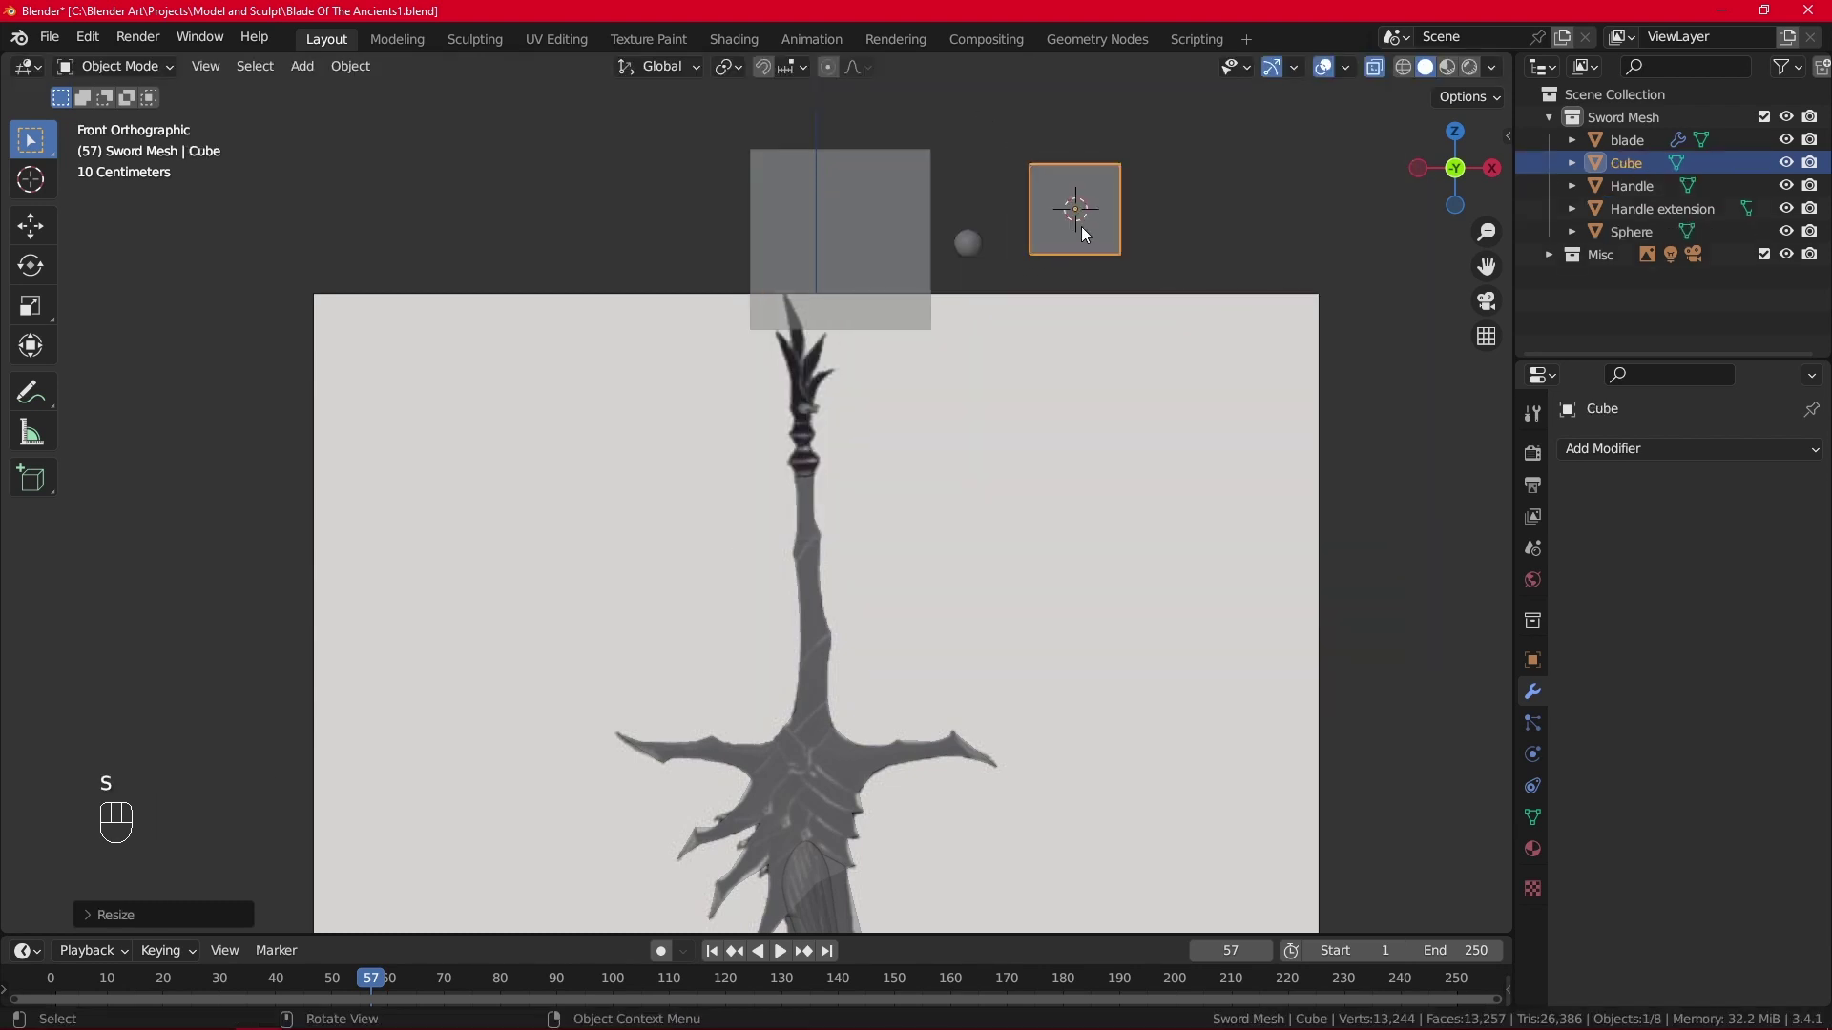
pyautogui.press('g')
pyautogui.click(1081, 215)
# Delete the separate cube object beside the sphere.
pyautogui.click(968, 243)
pyautogui.press('g')
pyautogui.click(1083, 225)
pyautogui.press('x')
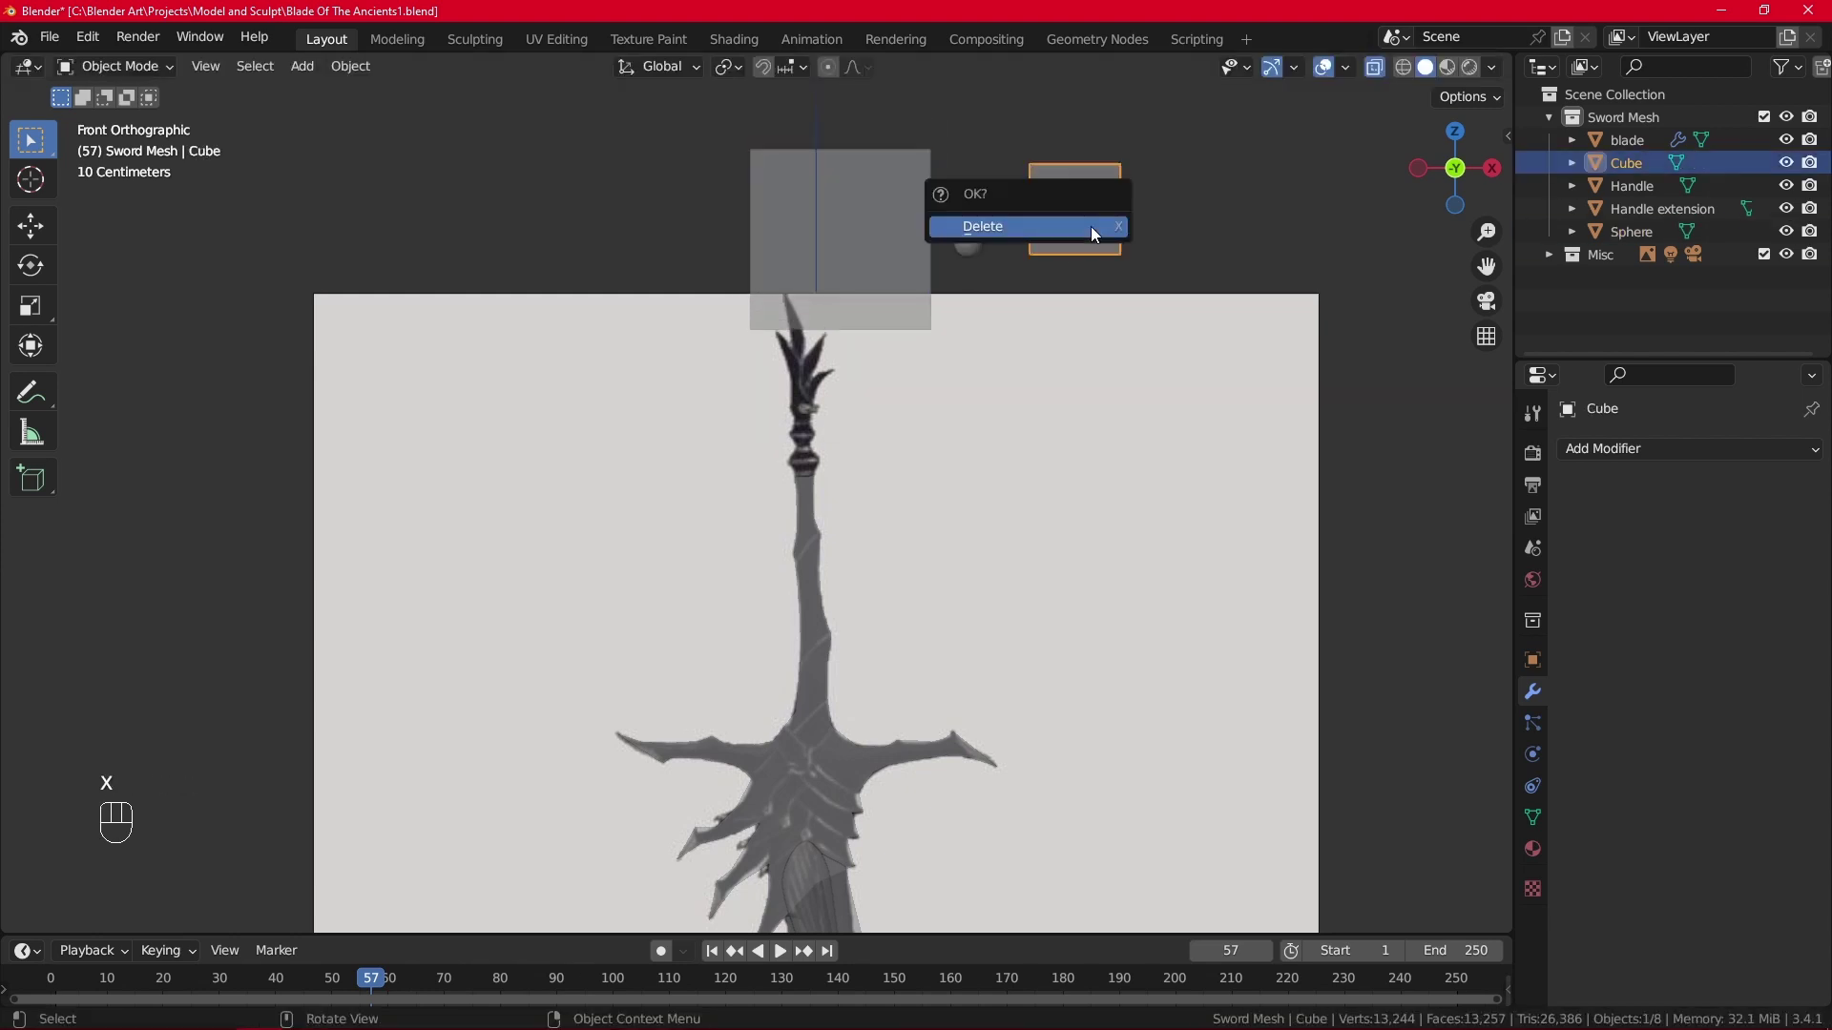
pyautogui.click(1090, 226)
# Enter Edit Mode on the Sphere object and delete the linked cube geometry from its mesh.
pyautogui.click(866, 259)
pyautogui.press('Tab')
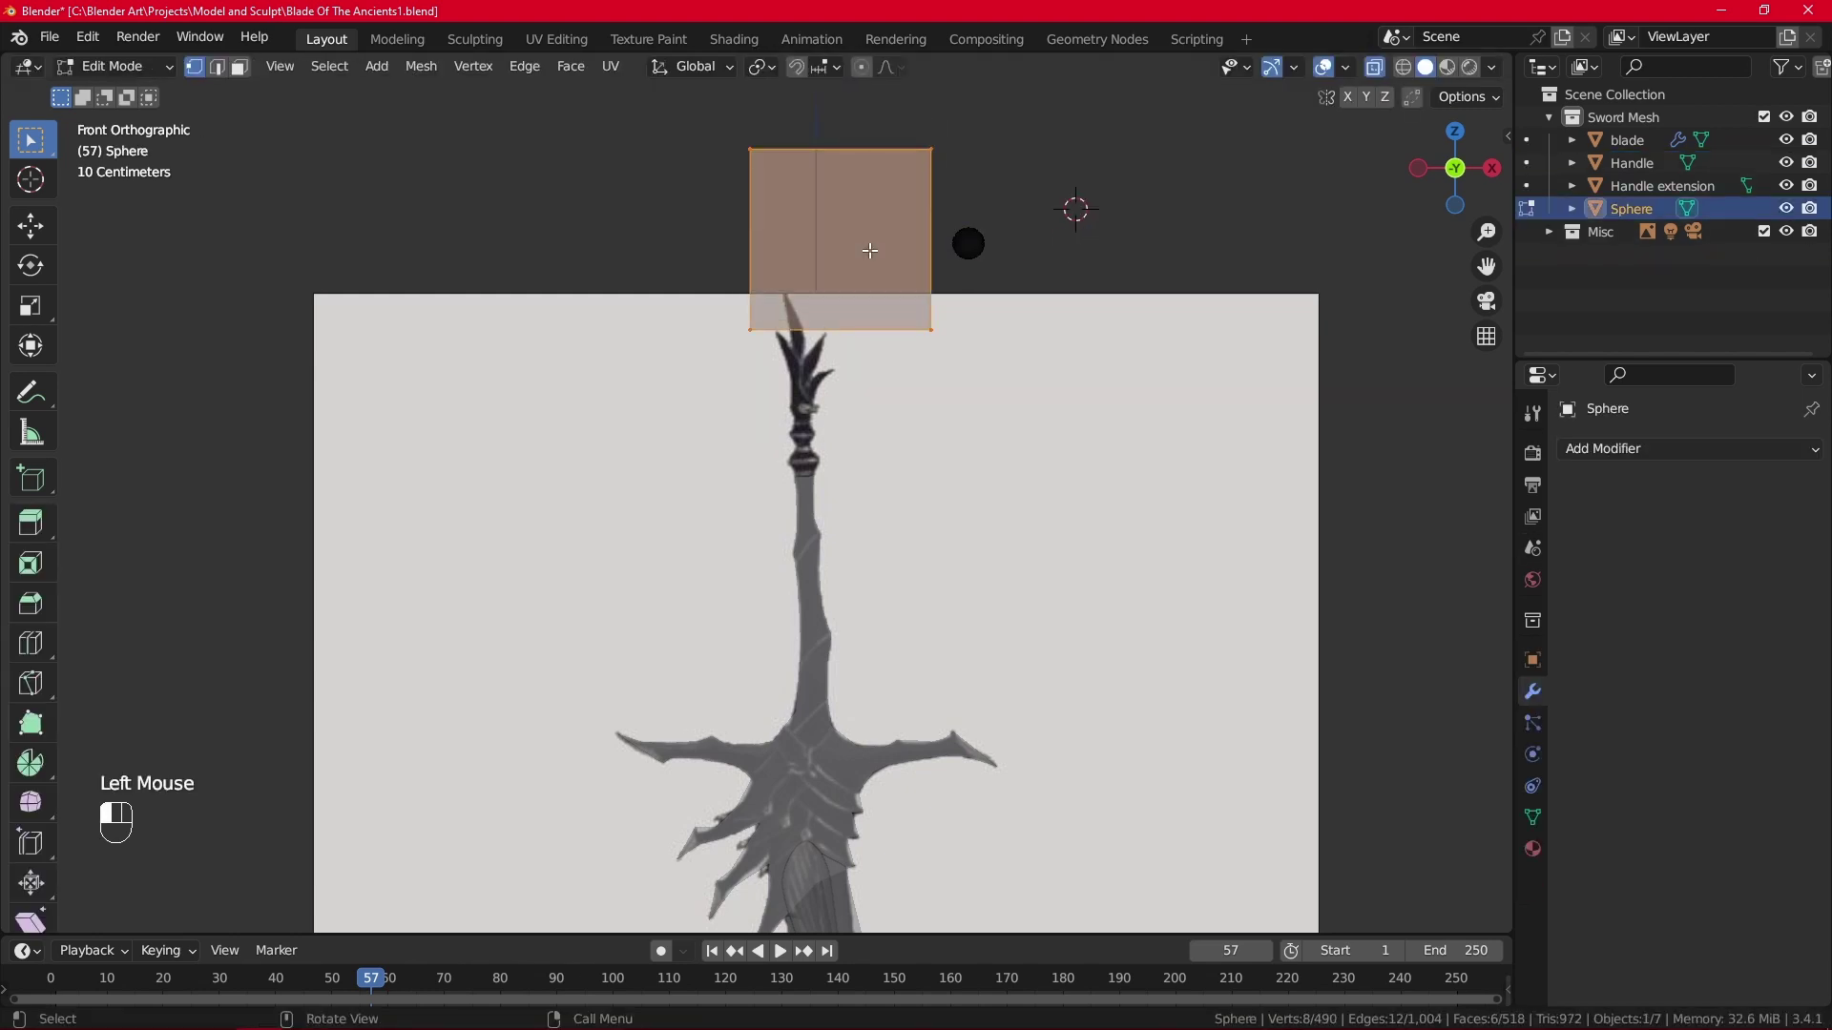
pyautogui.click(868, 250)
pyautogui.press('l')
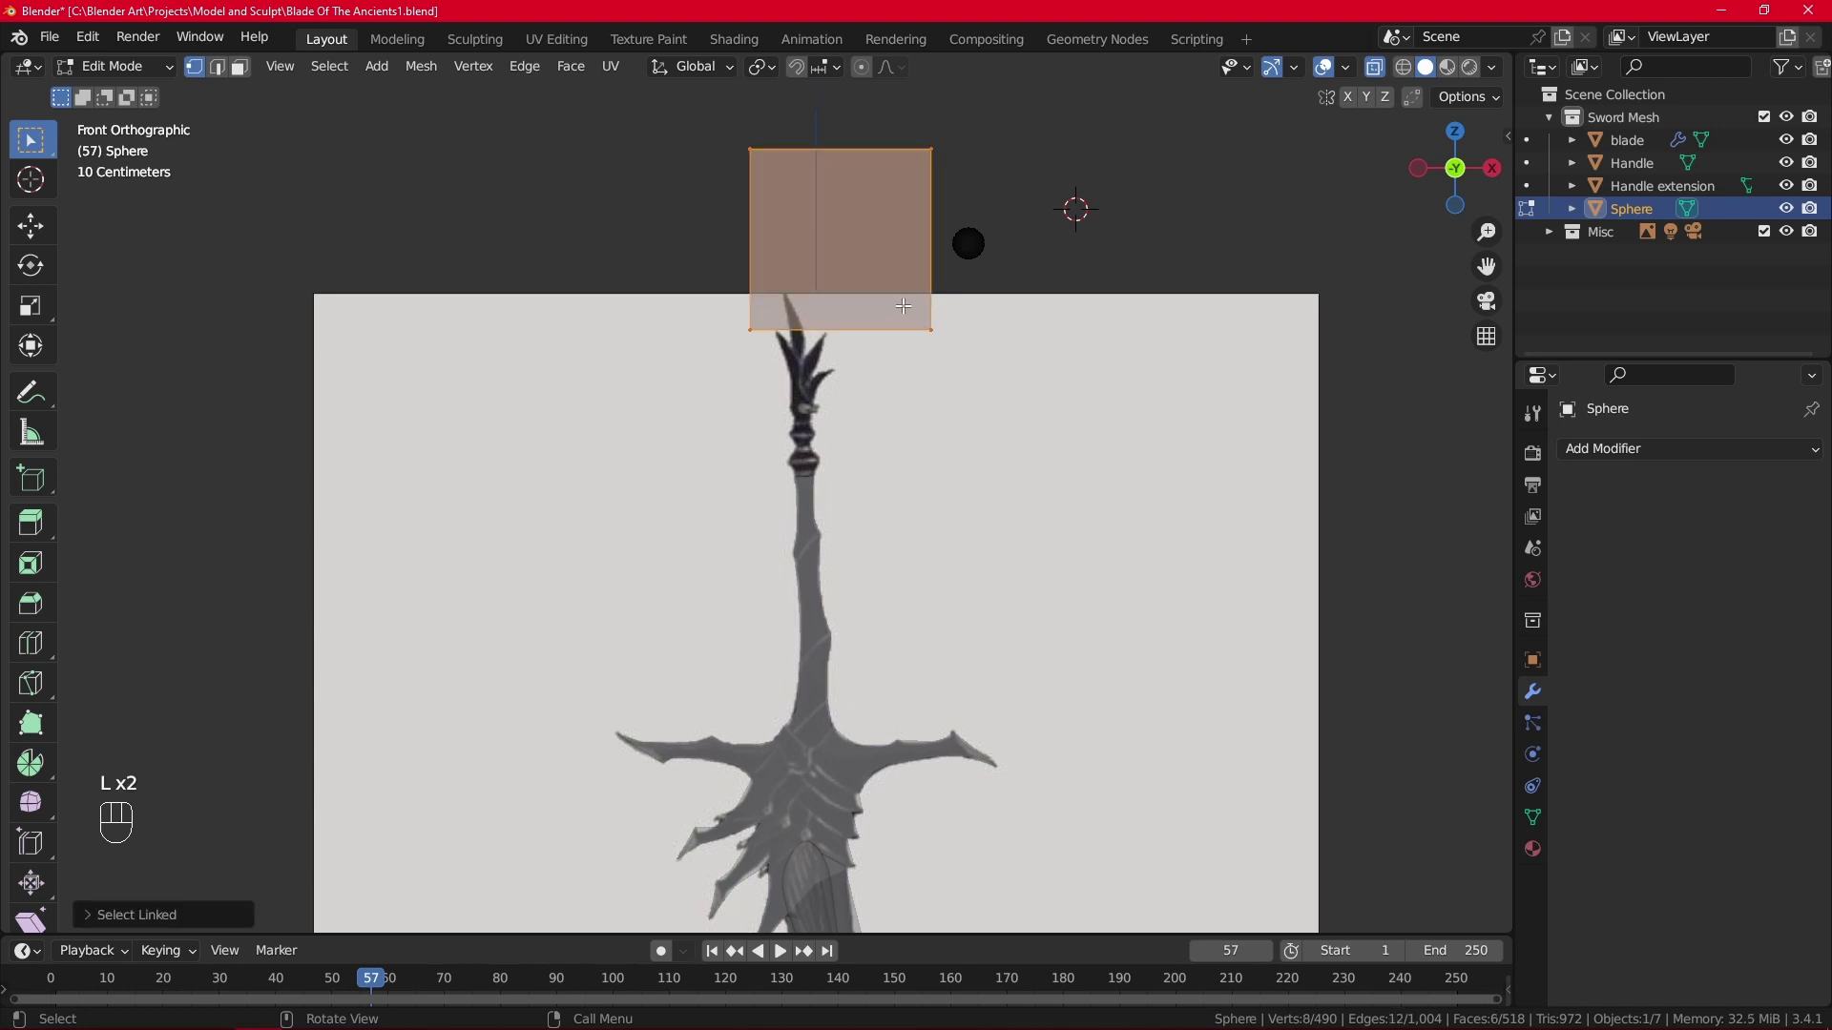
pyautogui.press('x')
pyautogui.click(902, 305)
# Select the linked sphere geometry and move it back onto the lower collar bulge above the grip.
pyautogui.scroll(1, 970, 241)
pyautogui.press('l')
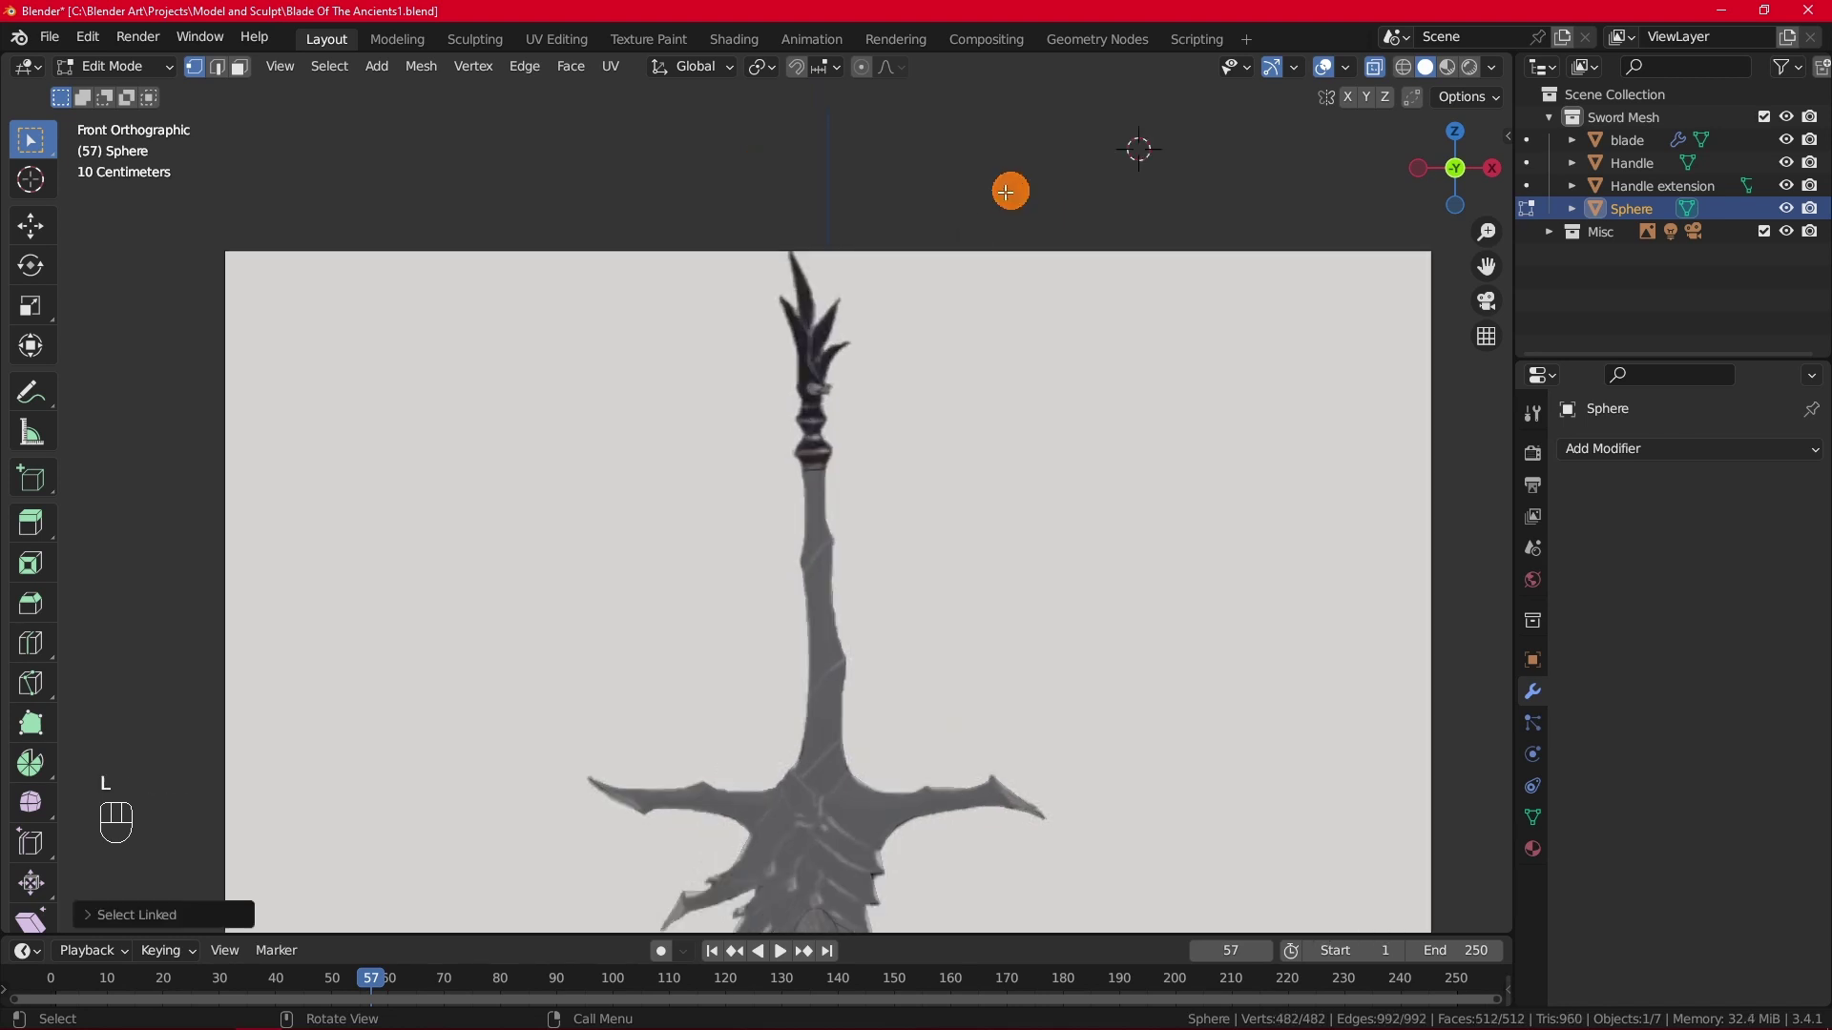
pyautogui.scroll(1, 1021, 182)
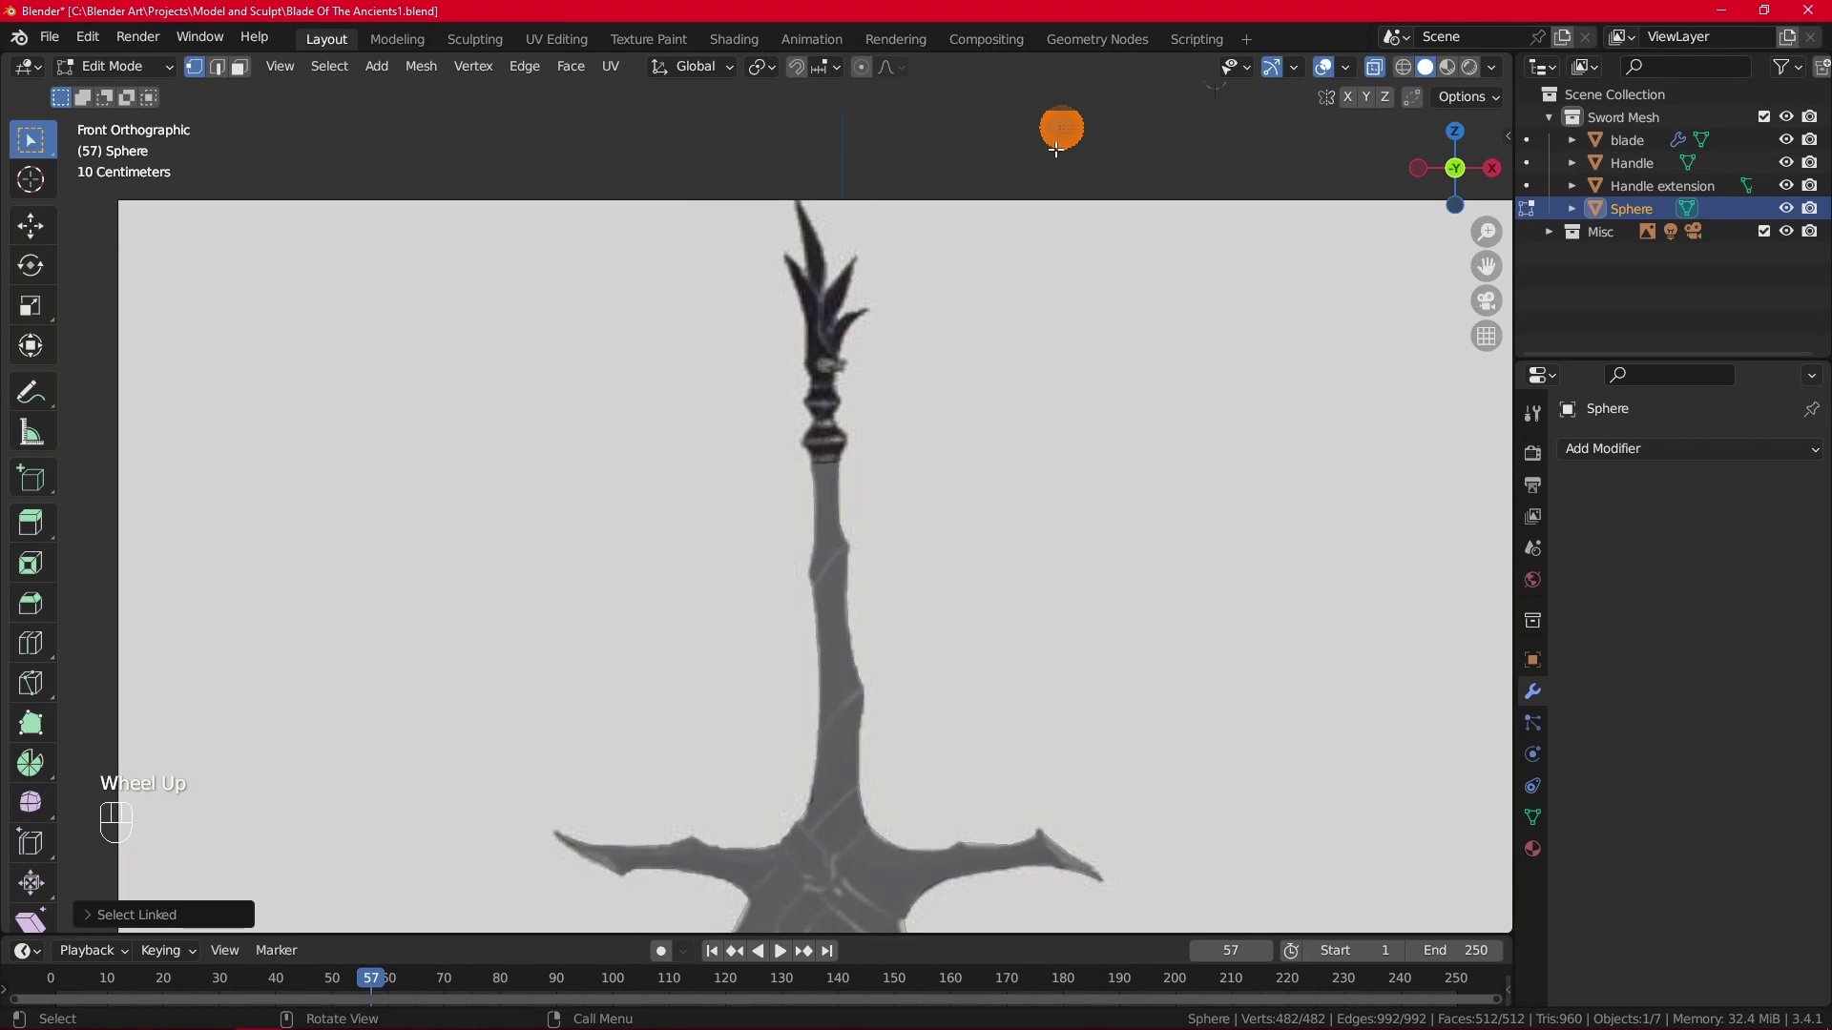
pyautogui.press('g')
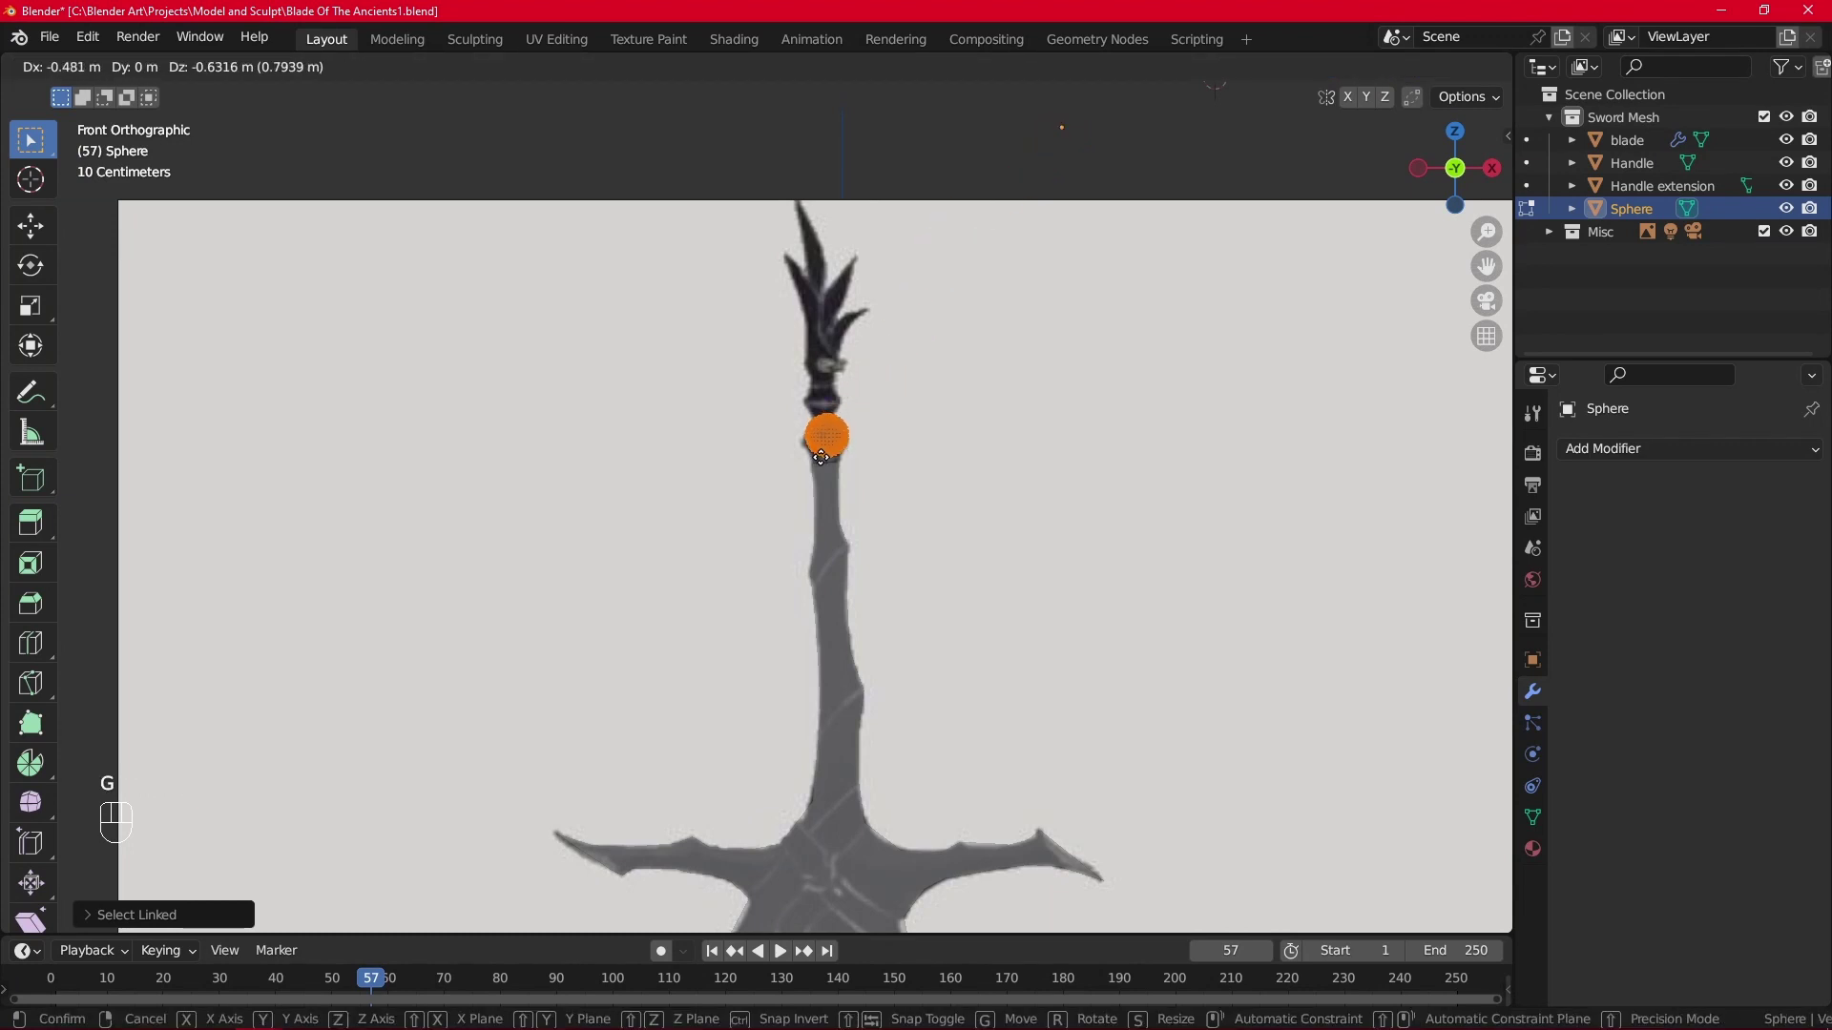
pyautogui.click(830, 431)
# With smooth proportional editing sized about 0.084 m, lower the sphere's top vertex about 0.018 m along Z to flatten its upper half.
pyautogui.scroll(2, 903, 404)
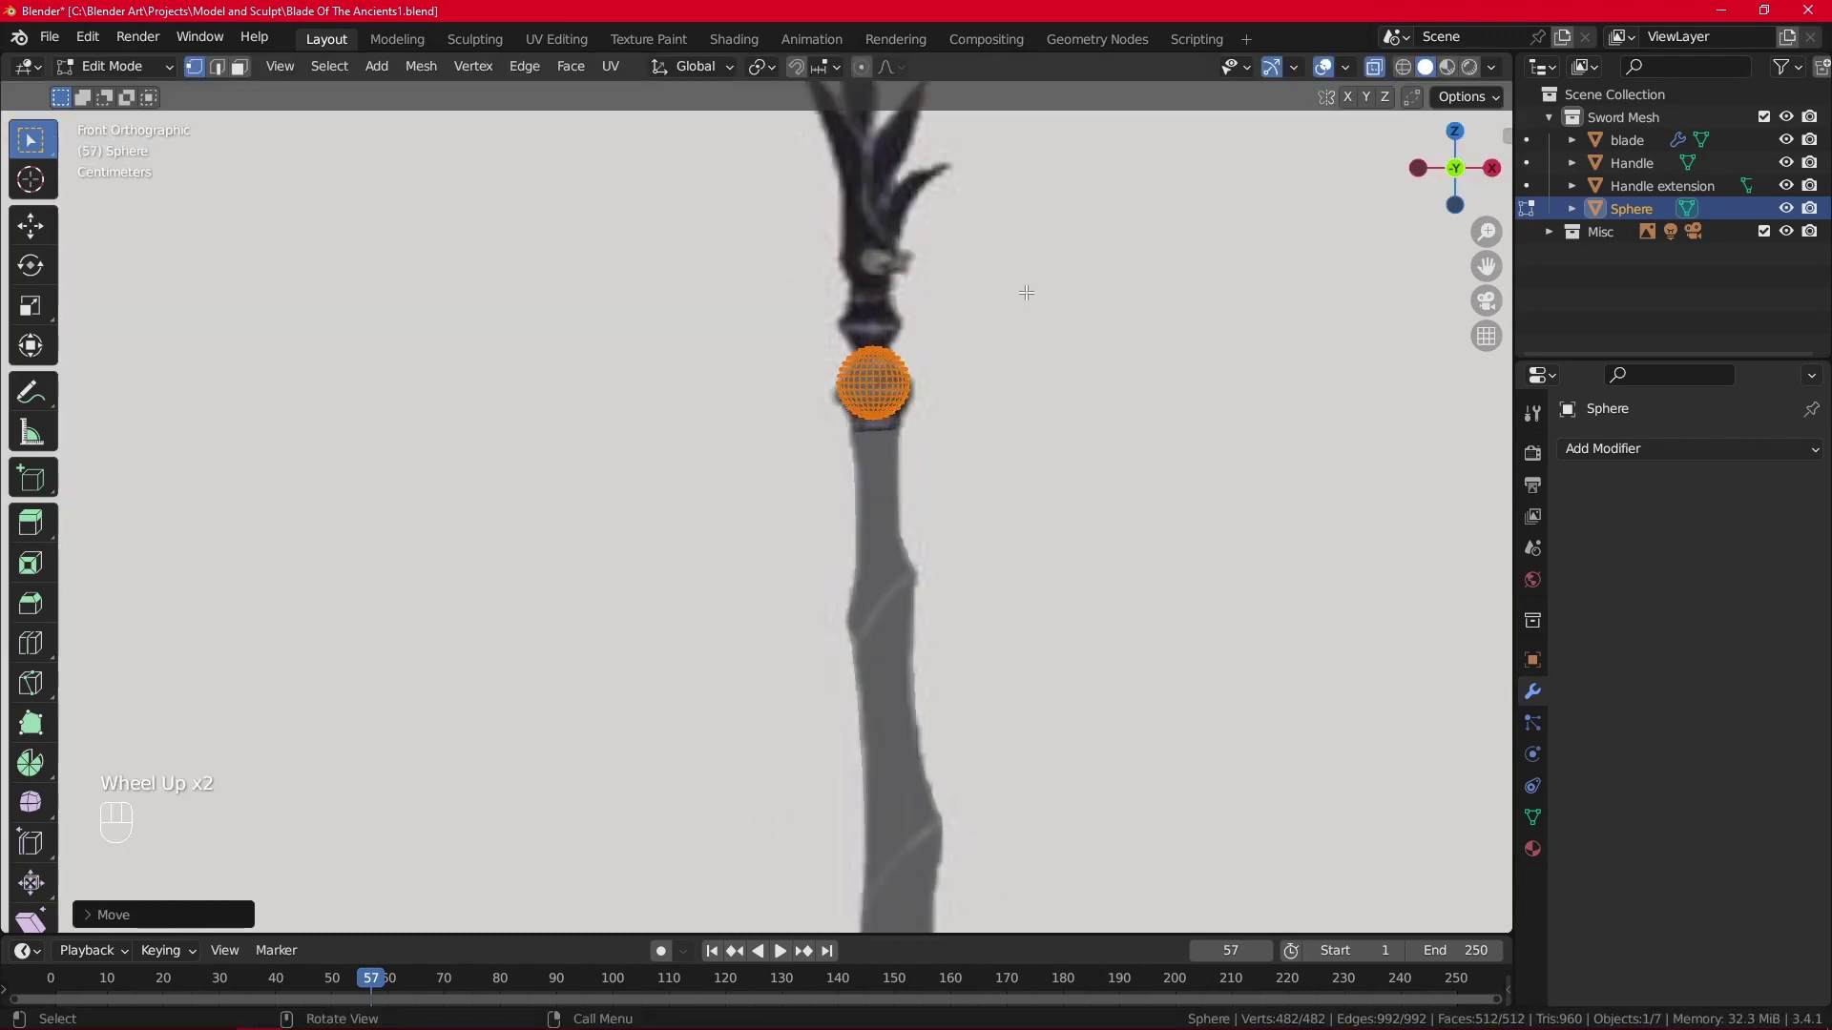
pyautogui.keyDown('shift'); pyautogui.moveTo(1021, 281); pyautogui.dragTo(988, 386, button='middle'); pyautogui.keyUp('shift')
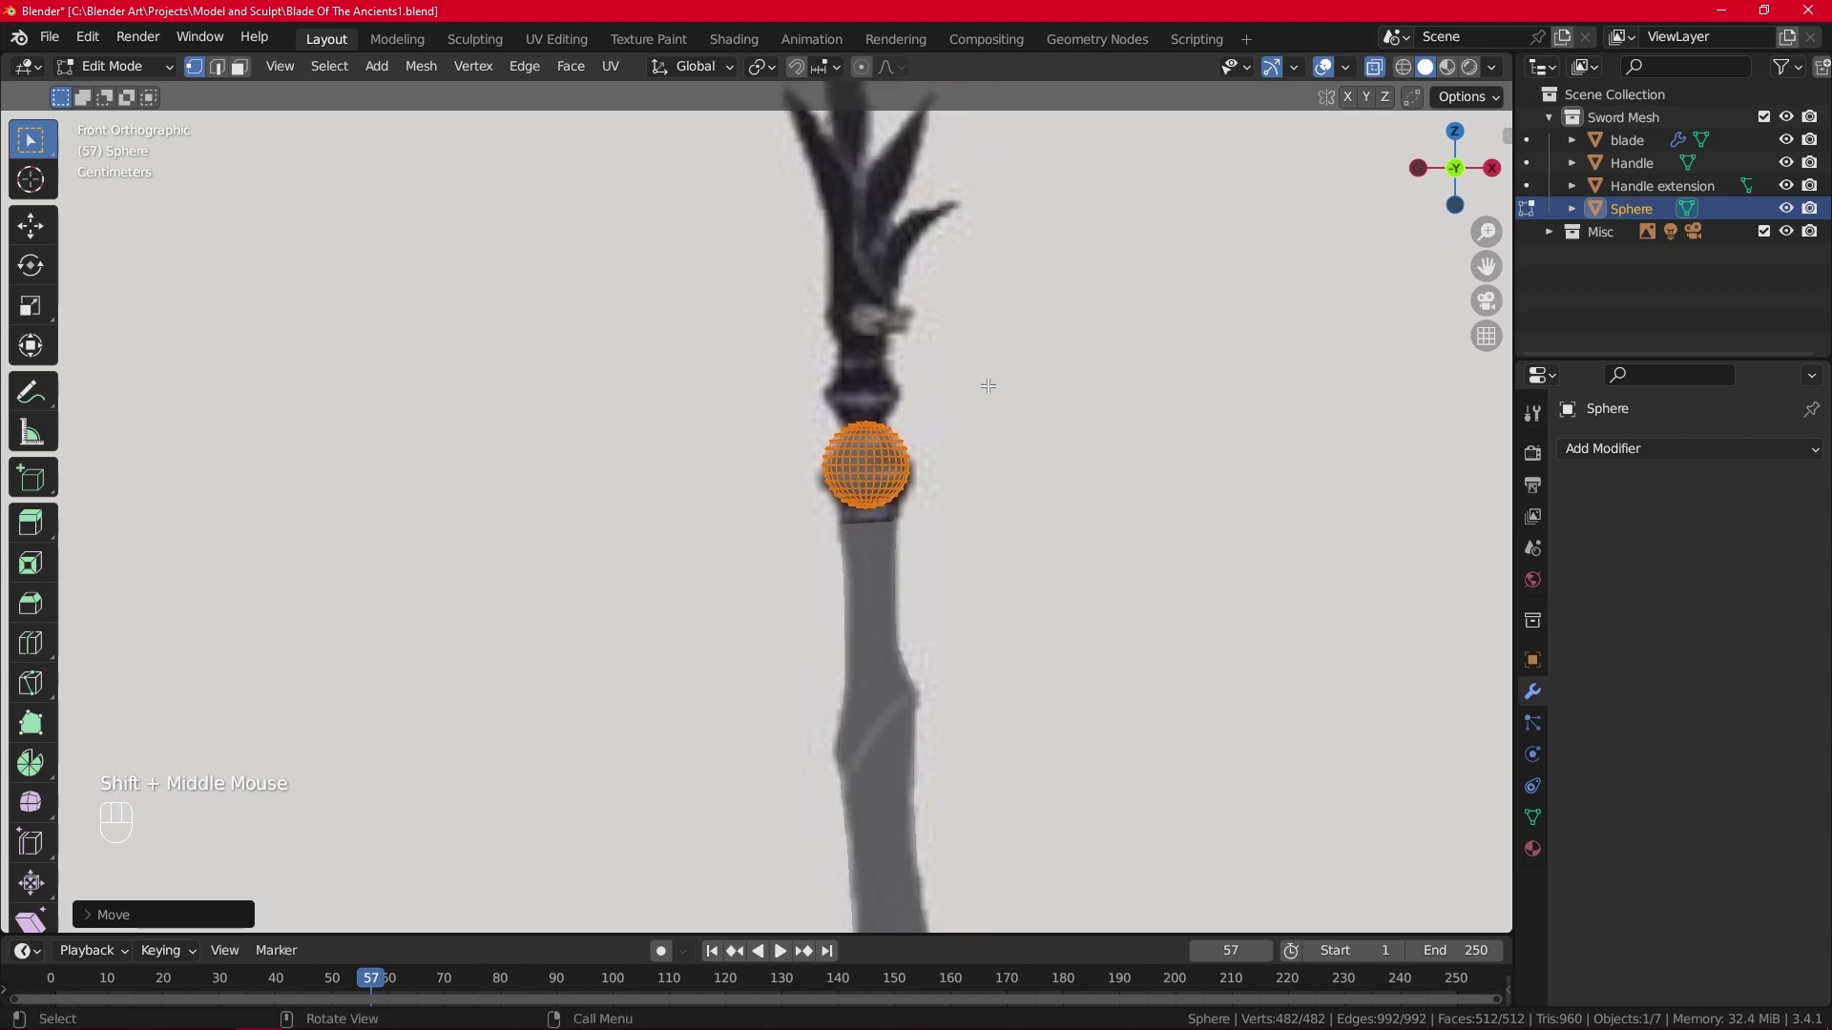
pyautogui.scroll(2, 989, 384)
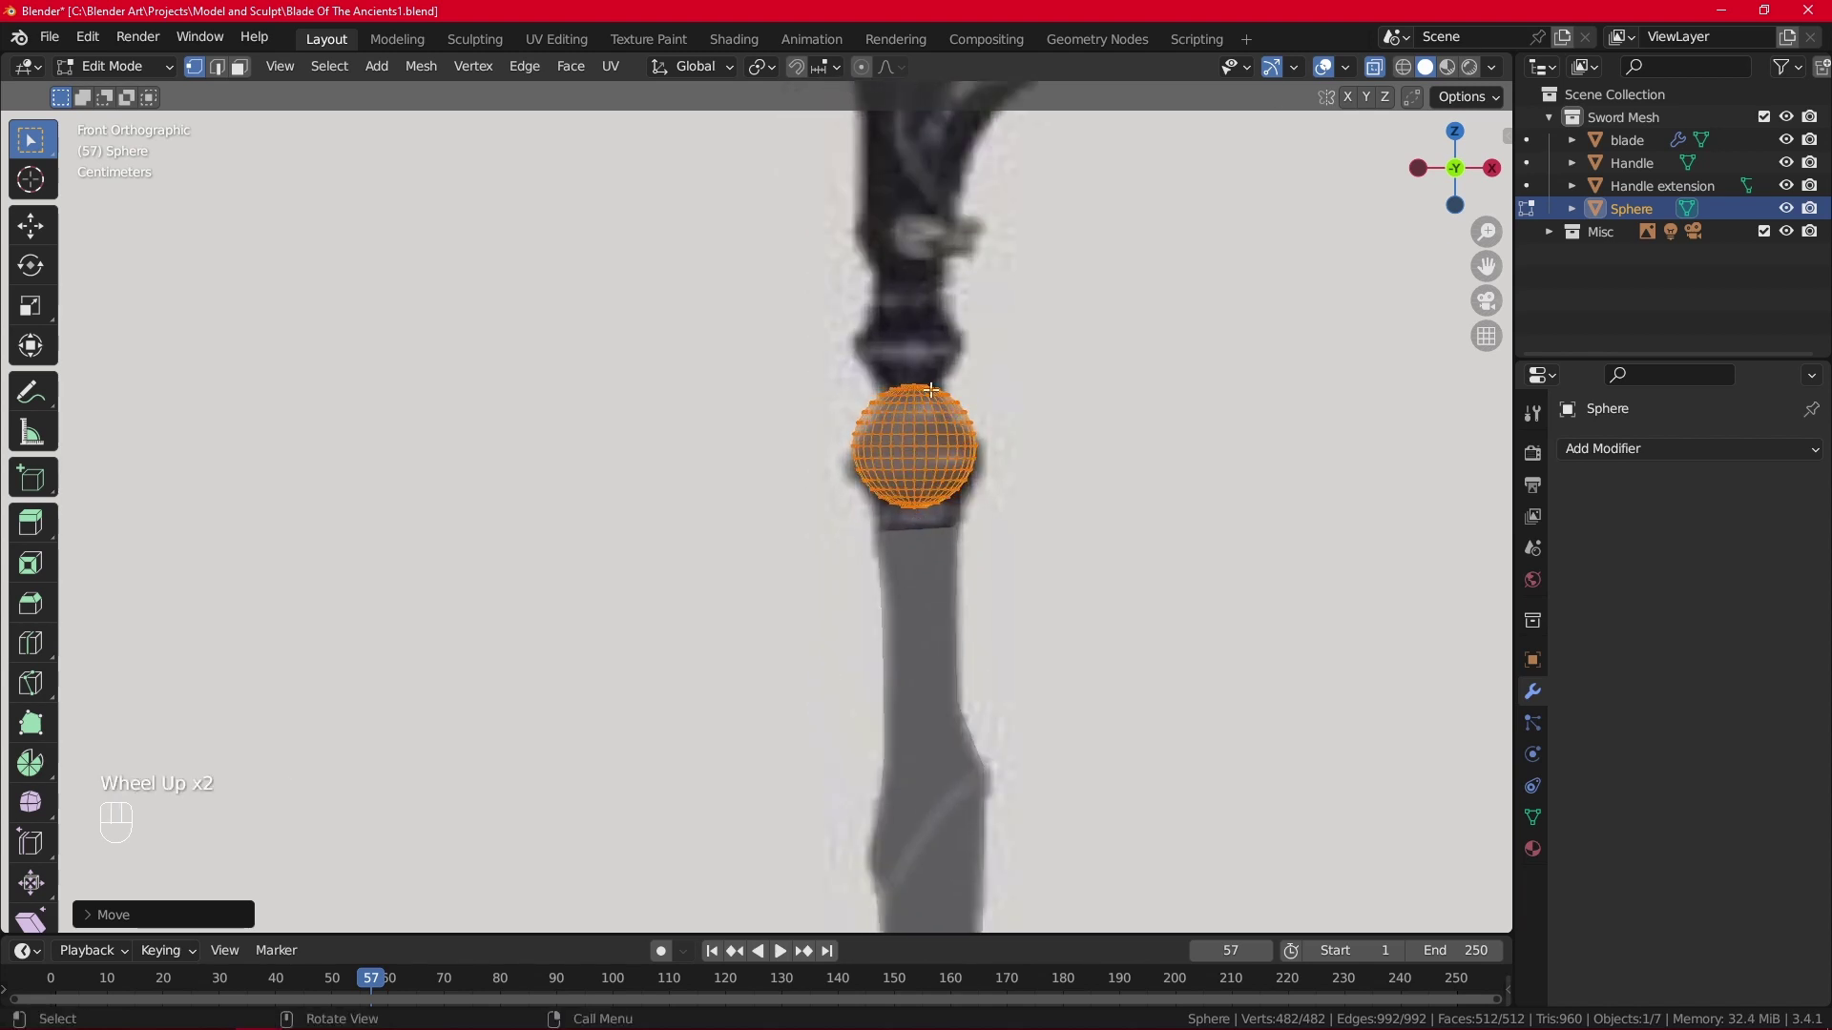
pyautogui.click(864, 67)
pyautogui.moveTo(933, 301); pyautogui.dragTo(956, 458, button='middle')
pyautogui.click(939, 455)
pyautogui.press('KP_1')
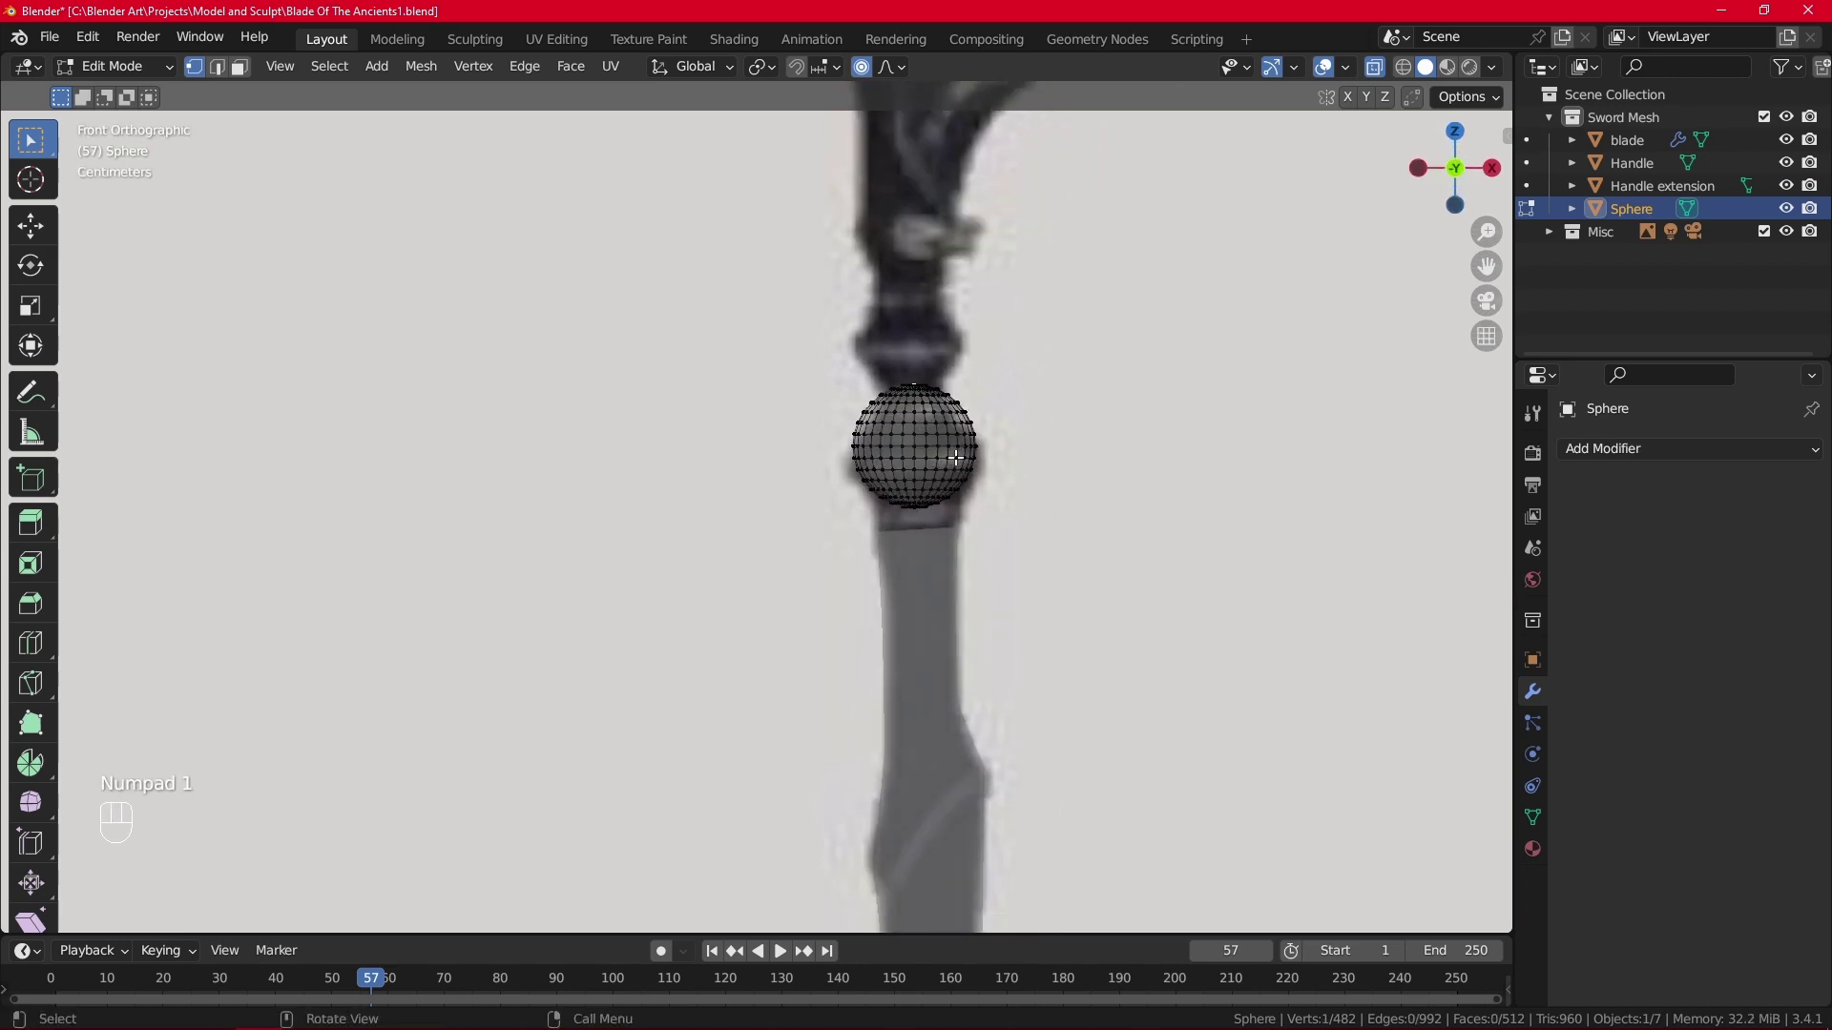
pyautogui.press('g')
pyautogui.rightClick(996, 381)
pyautogui.press('g')
pyautogui.scroll(20, 996, 381)
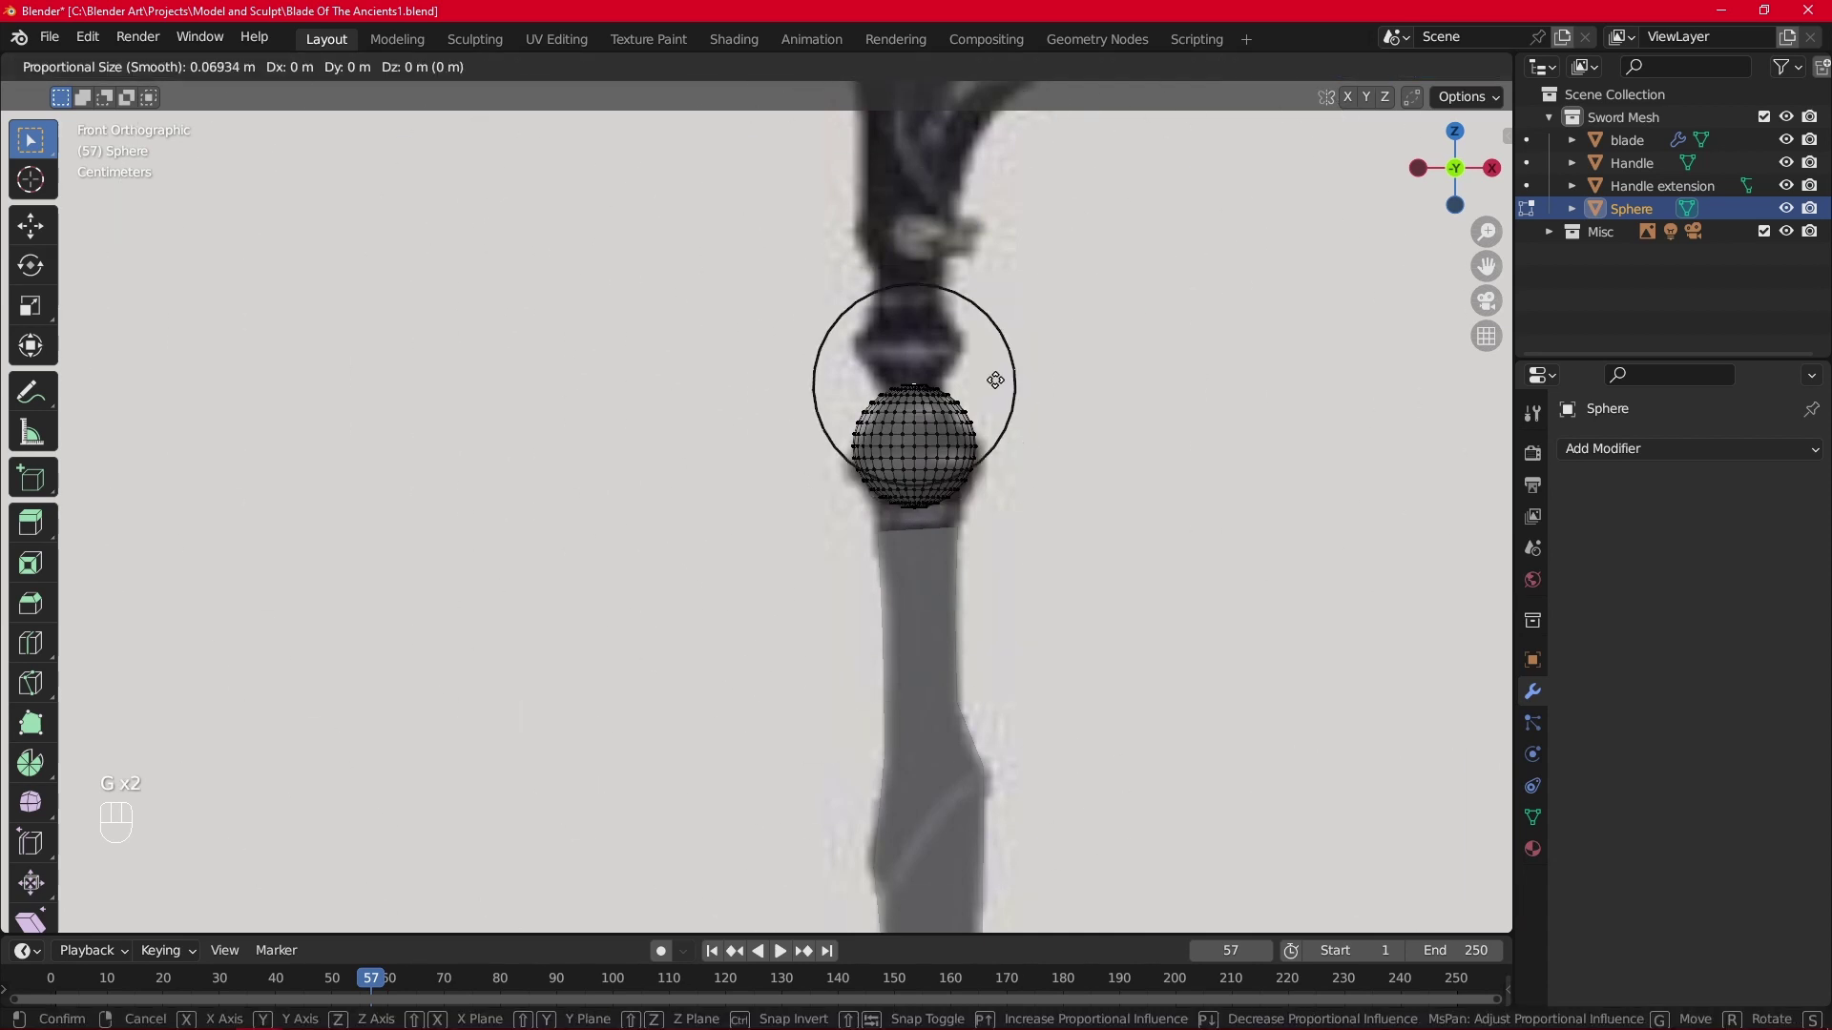
pyautogui.scroll(-2, 996, 381)
pyautogui.press('z')
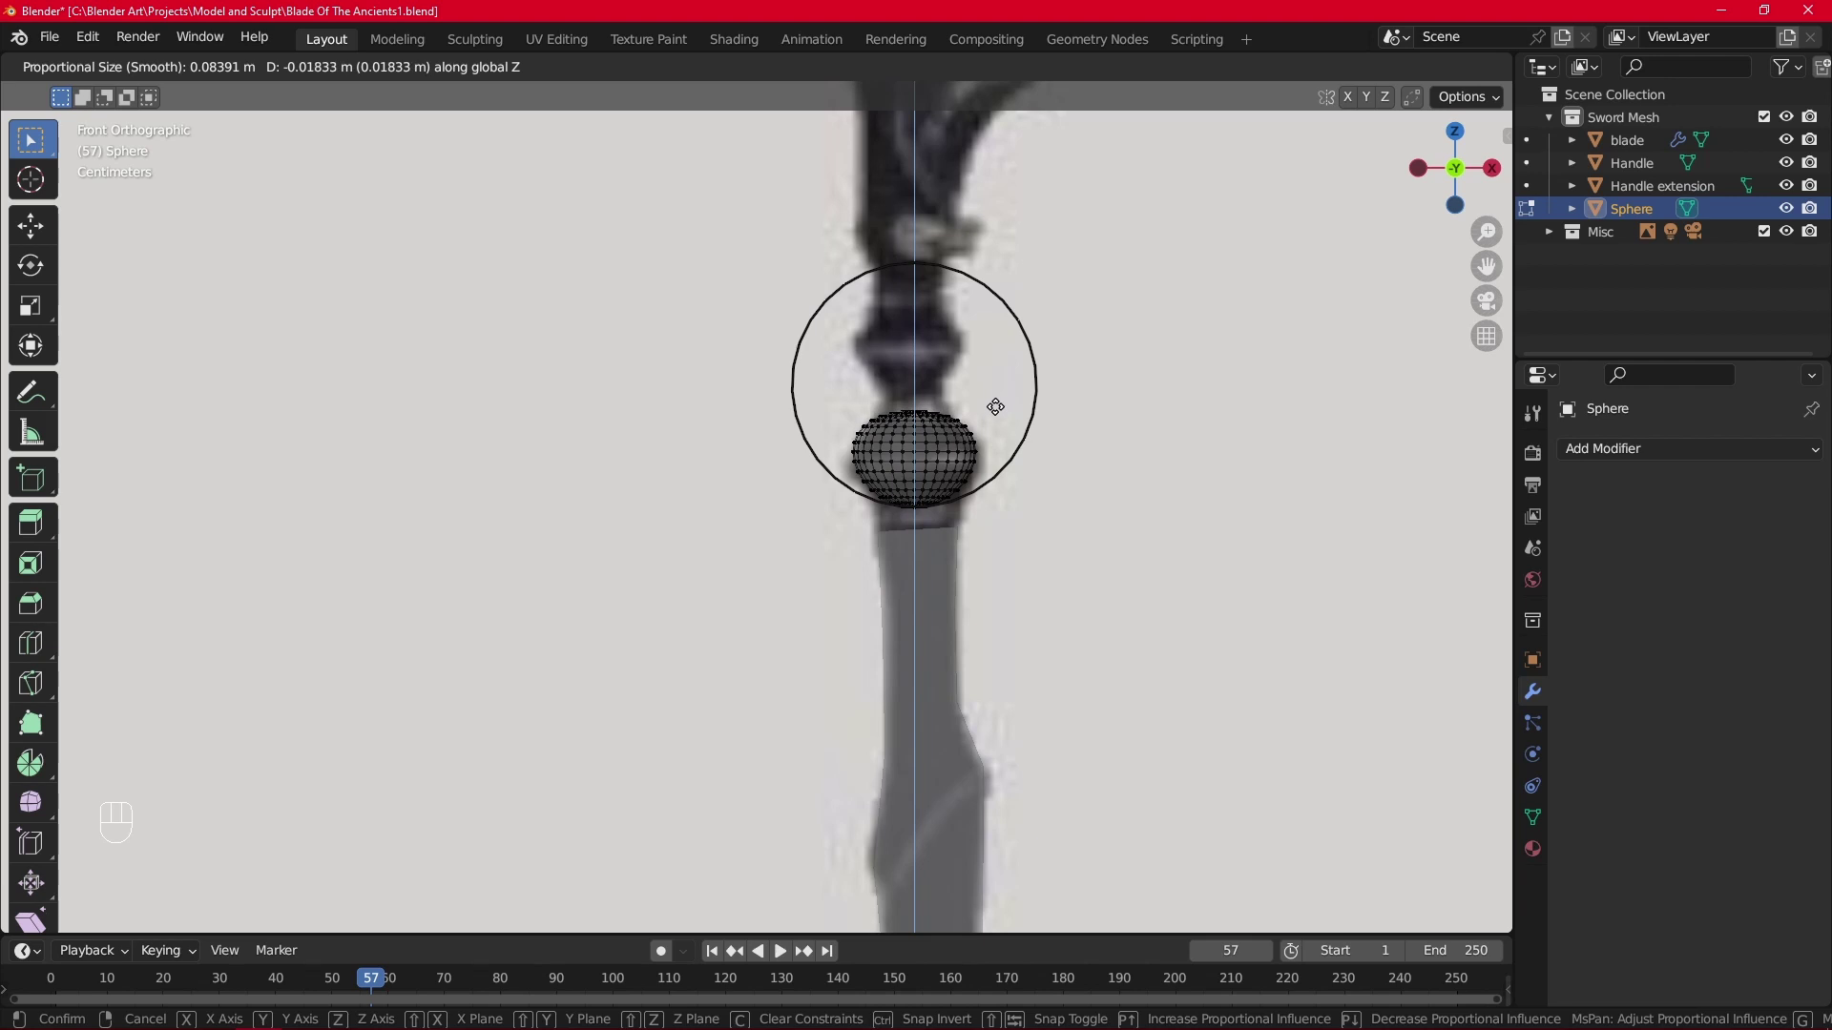
pyautogui.click(996, 406)
# Raise the sphere's bottom vertex along Z with proportional editing to flatten its lower half.
pyautogui.moveTo(996, 406); pyautogui.dragTo(940, 404, button='middle')
pyautogui.click(941, 405)
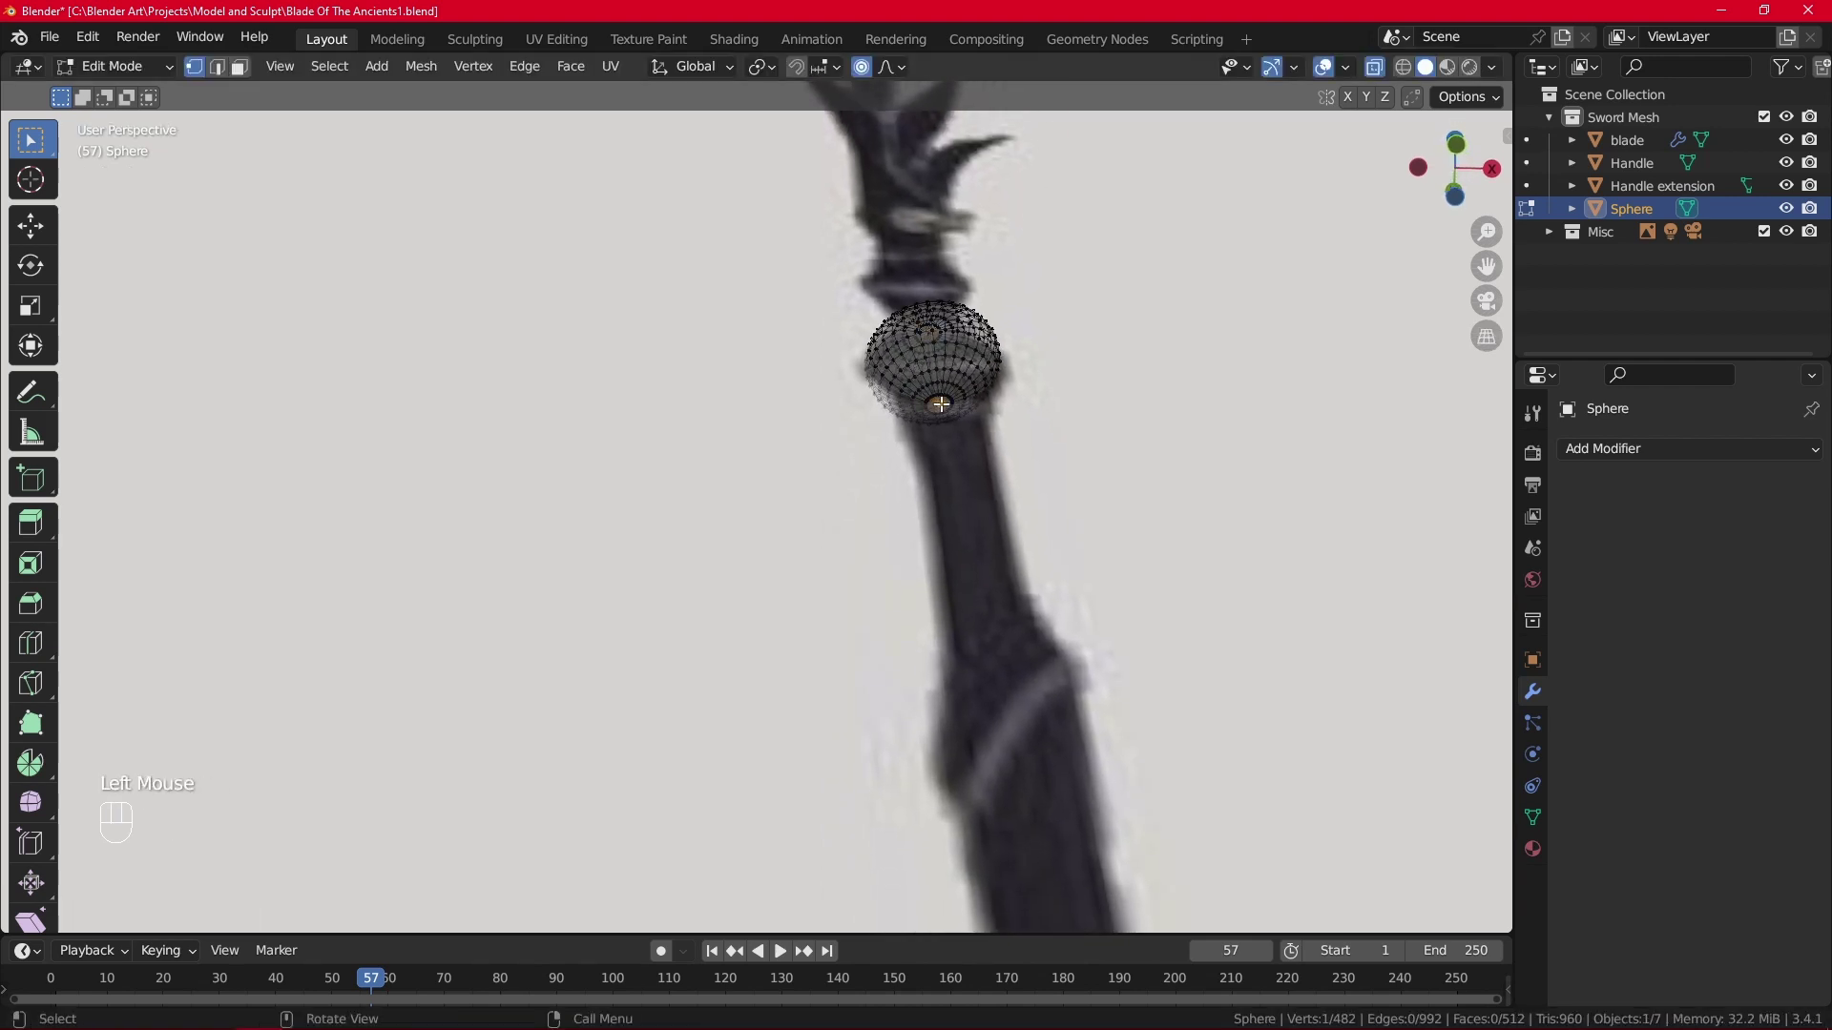
pyautogui.press('KP_1')
pyautogui.press('g')
pyautogui.press('z')
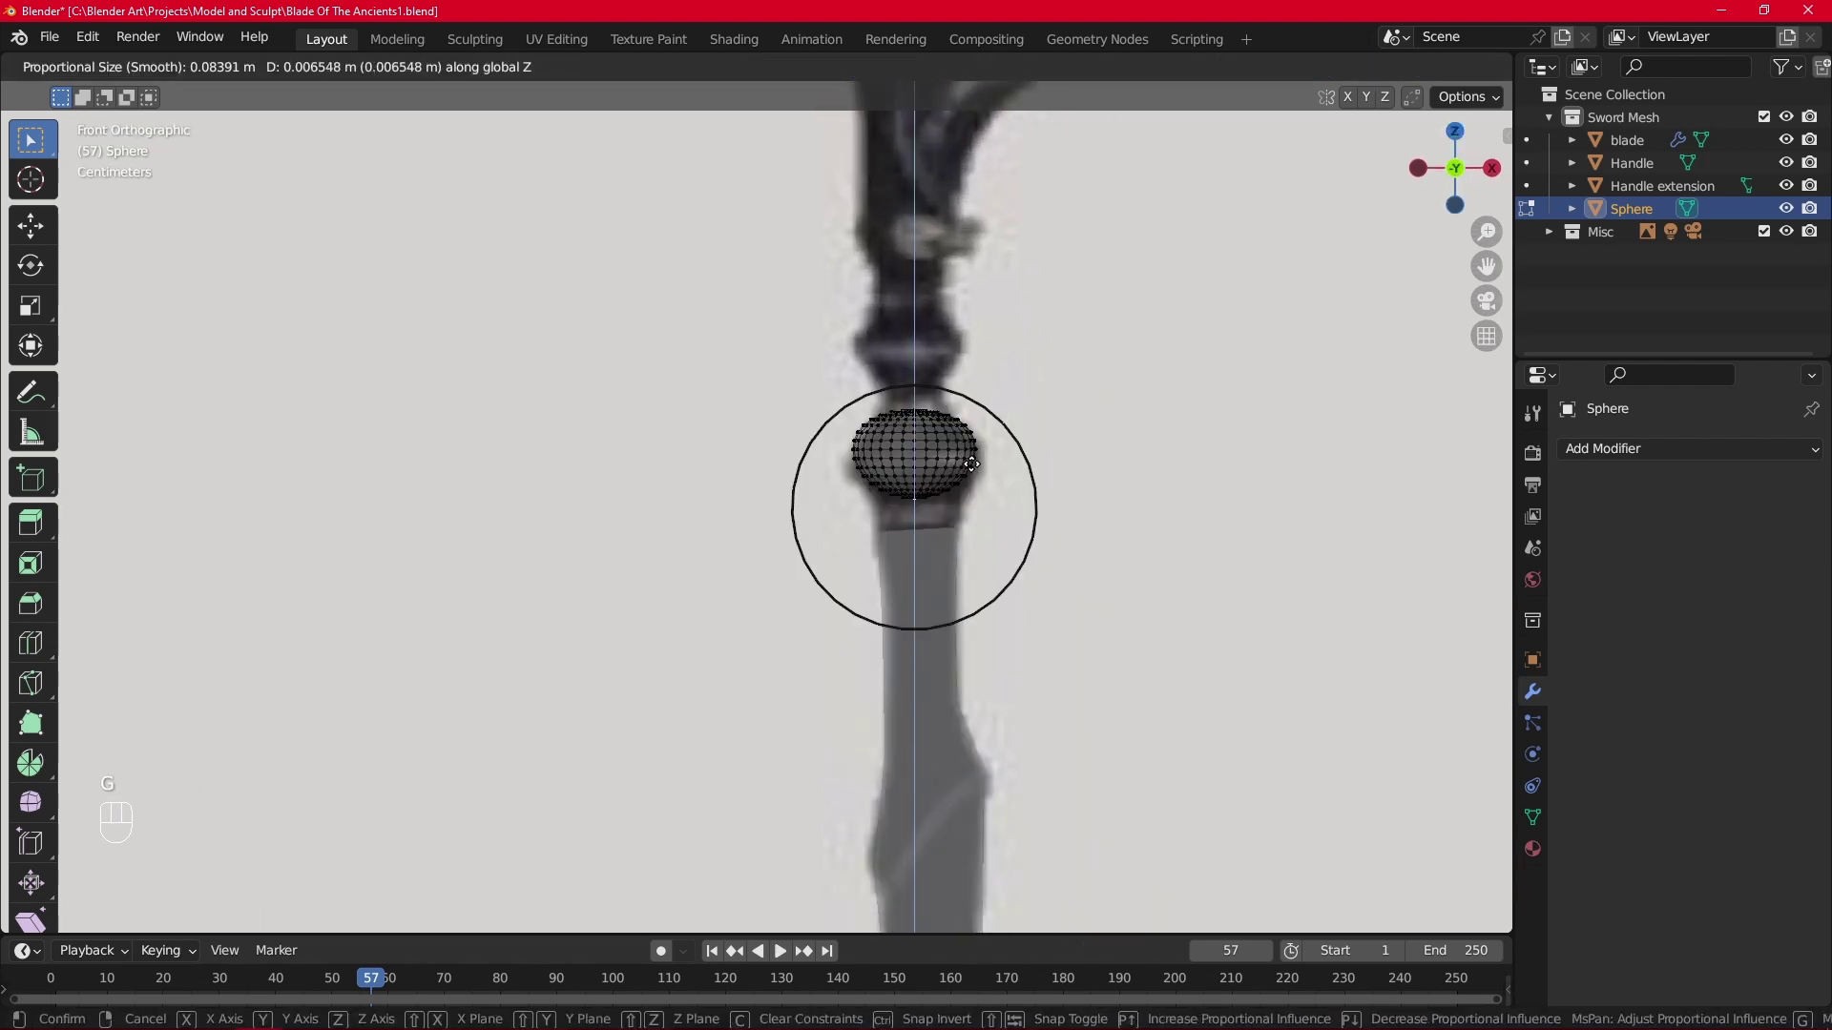
pyautogui.click(971, 458)
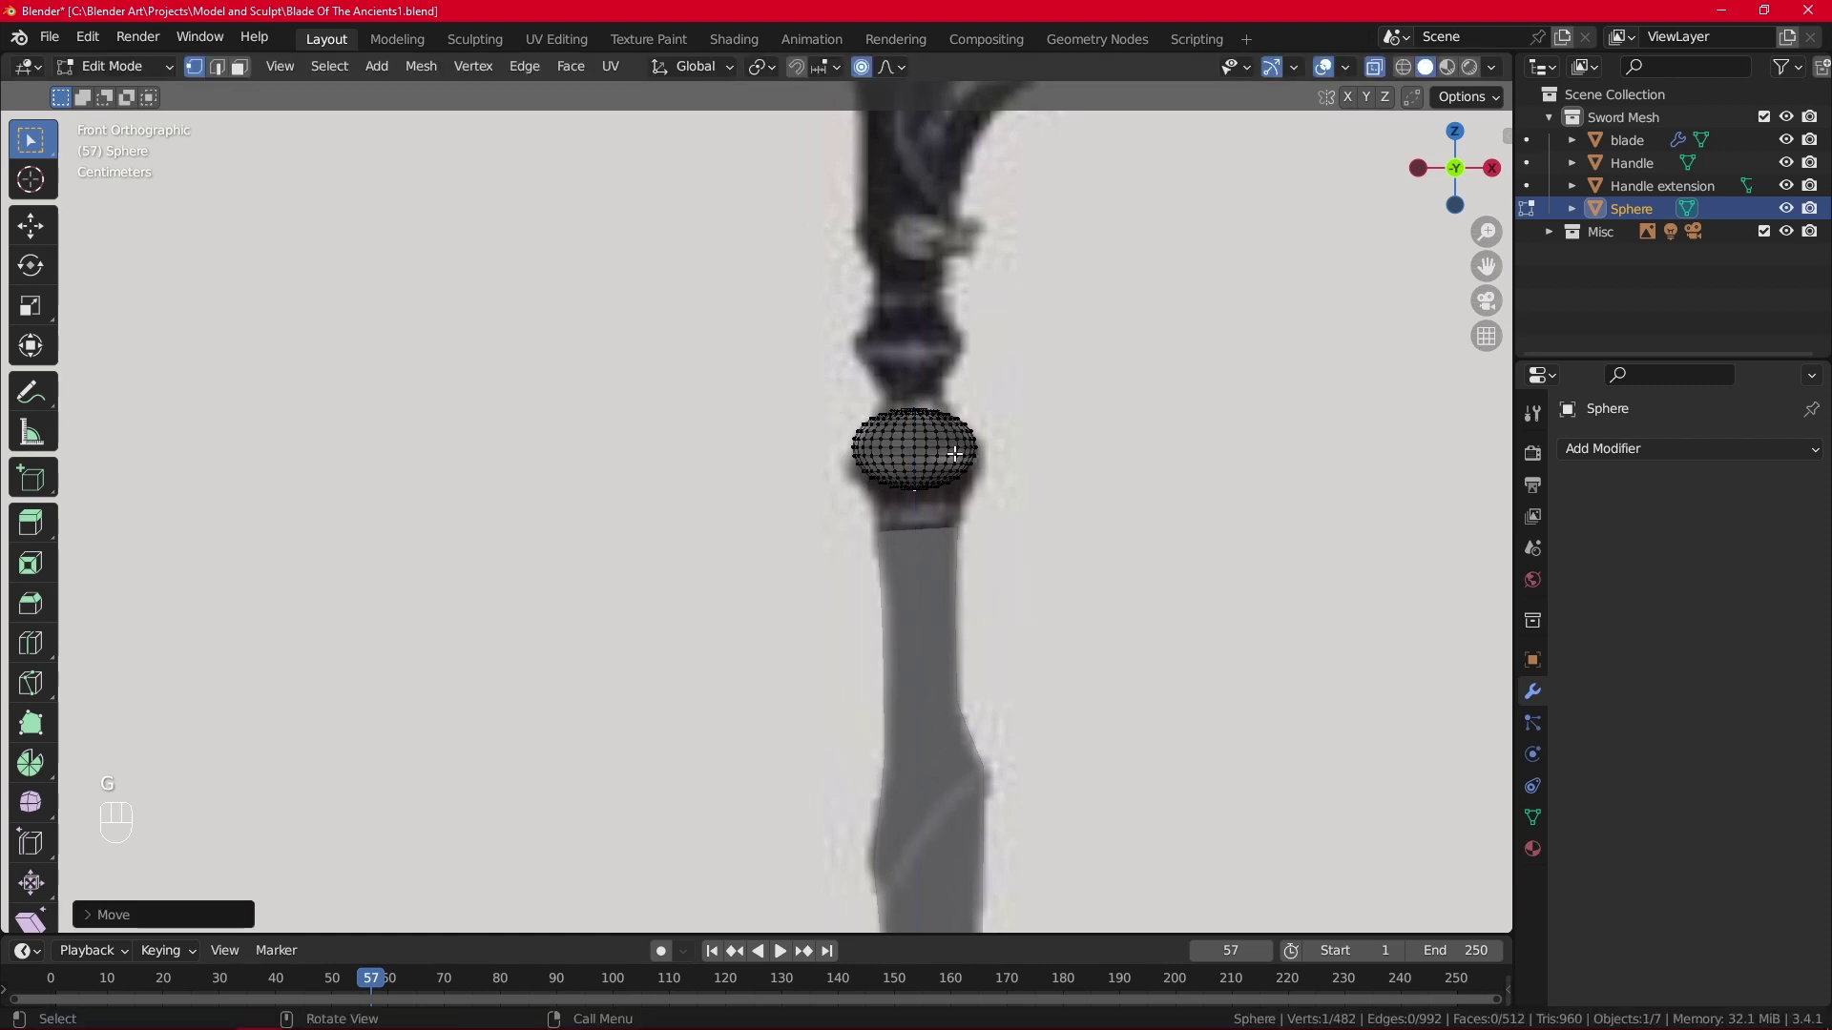
# Select the whole flattened sphere, scale it up slightly and shift it down to fit the lower collar bulge.
pyautogui.press('a')
pyautogui.press('s')
pyautogui.click(993, 459)
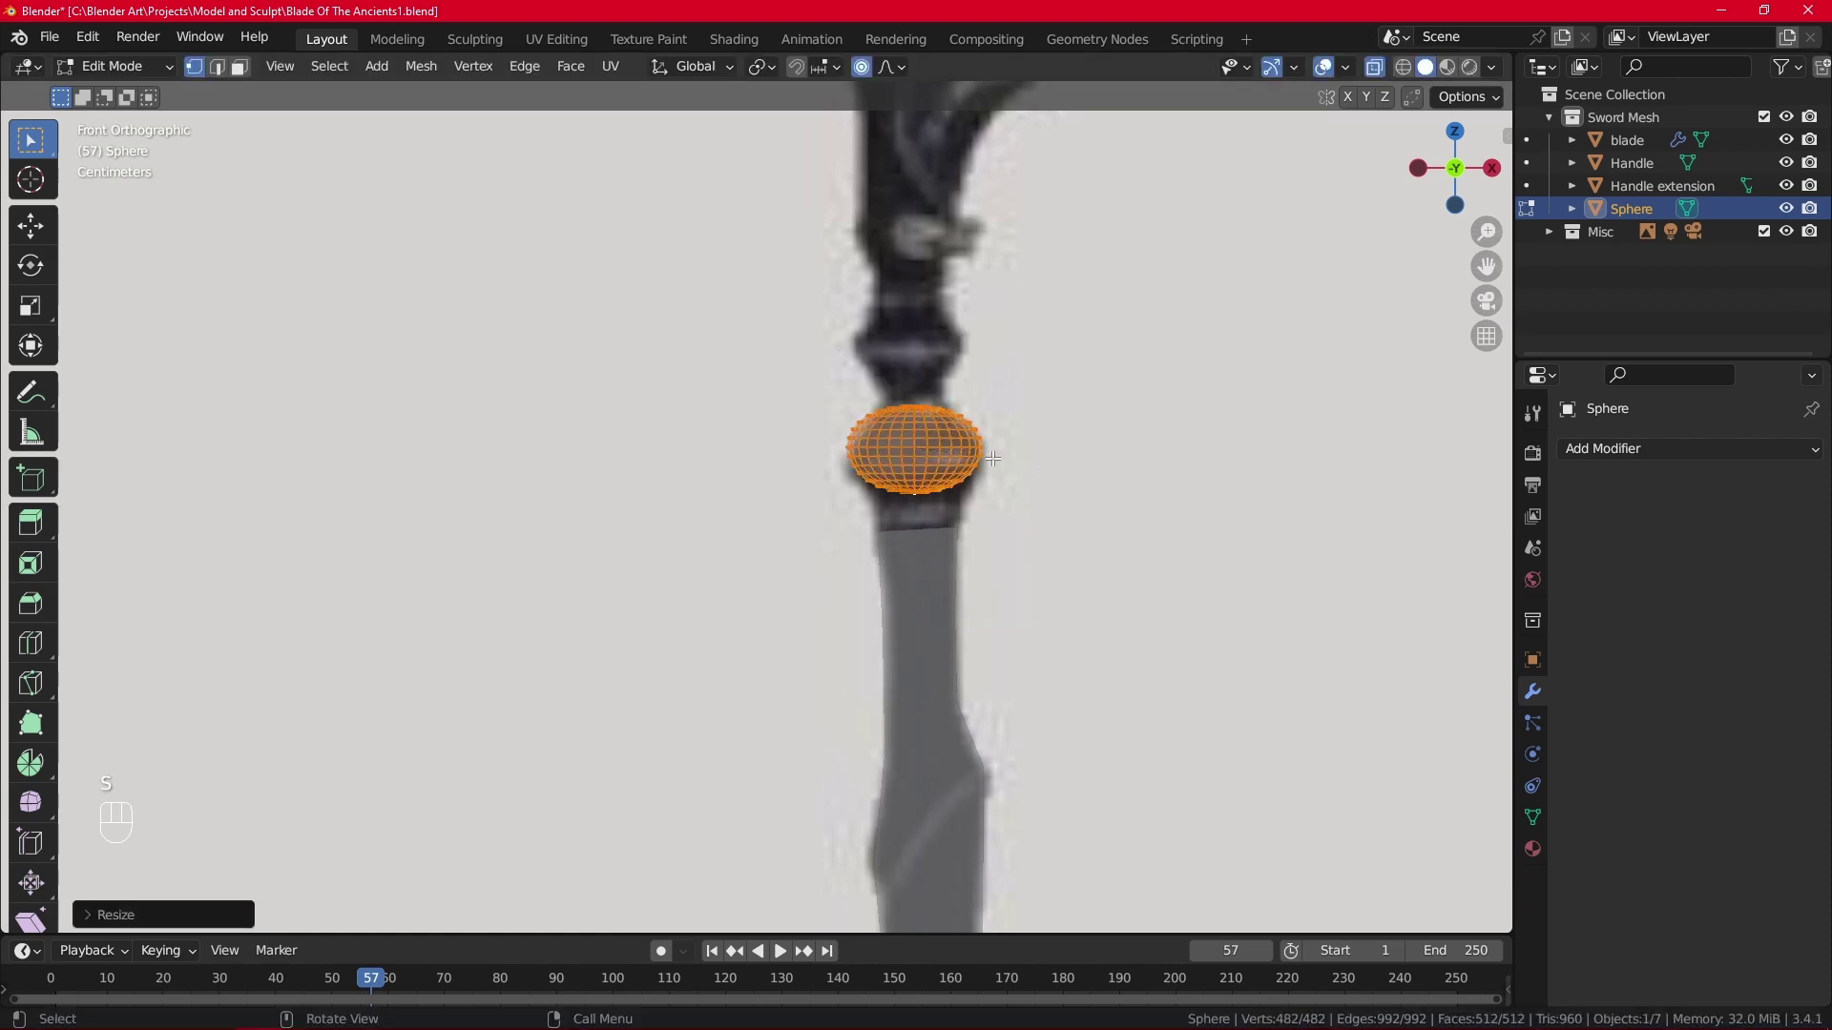
pyautogui.press('g')
pyautogui.press('Escape')
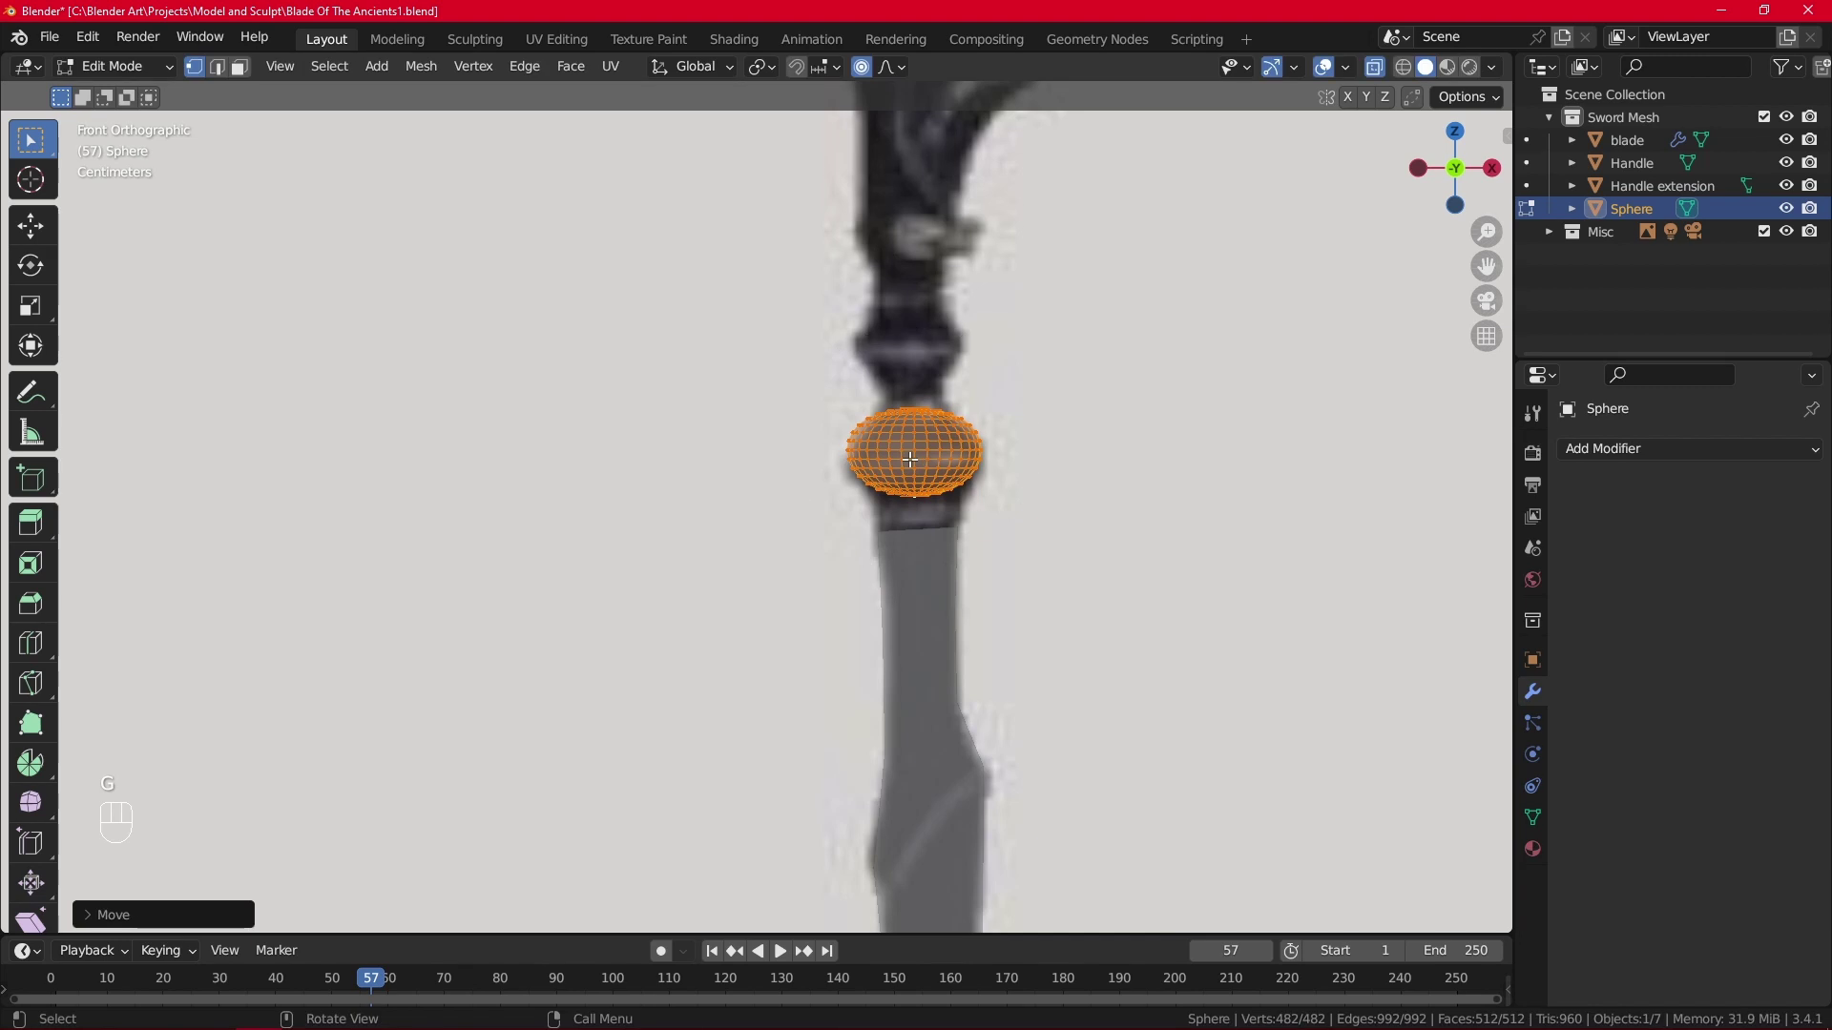
# Duplicate the flattened sphere onto the upper collar bulge and scale the copy to about 0.845.
pyautogui.hotkey('shift', 'd')
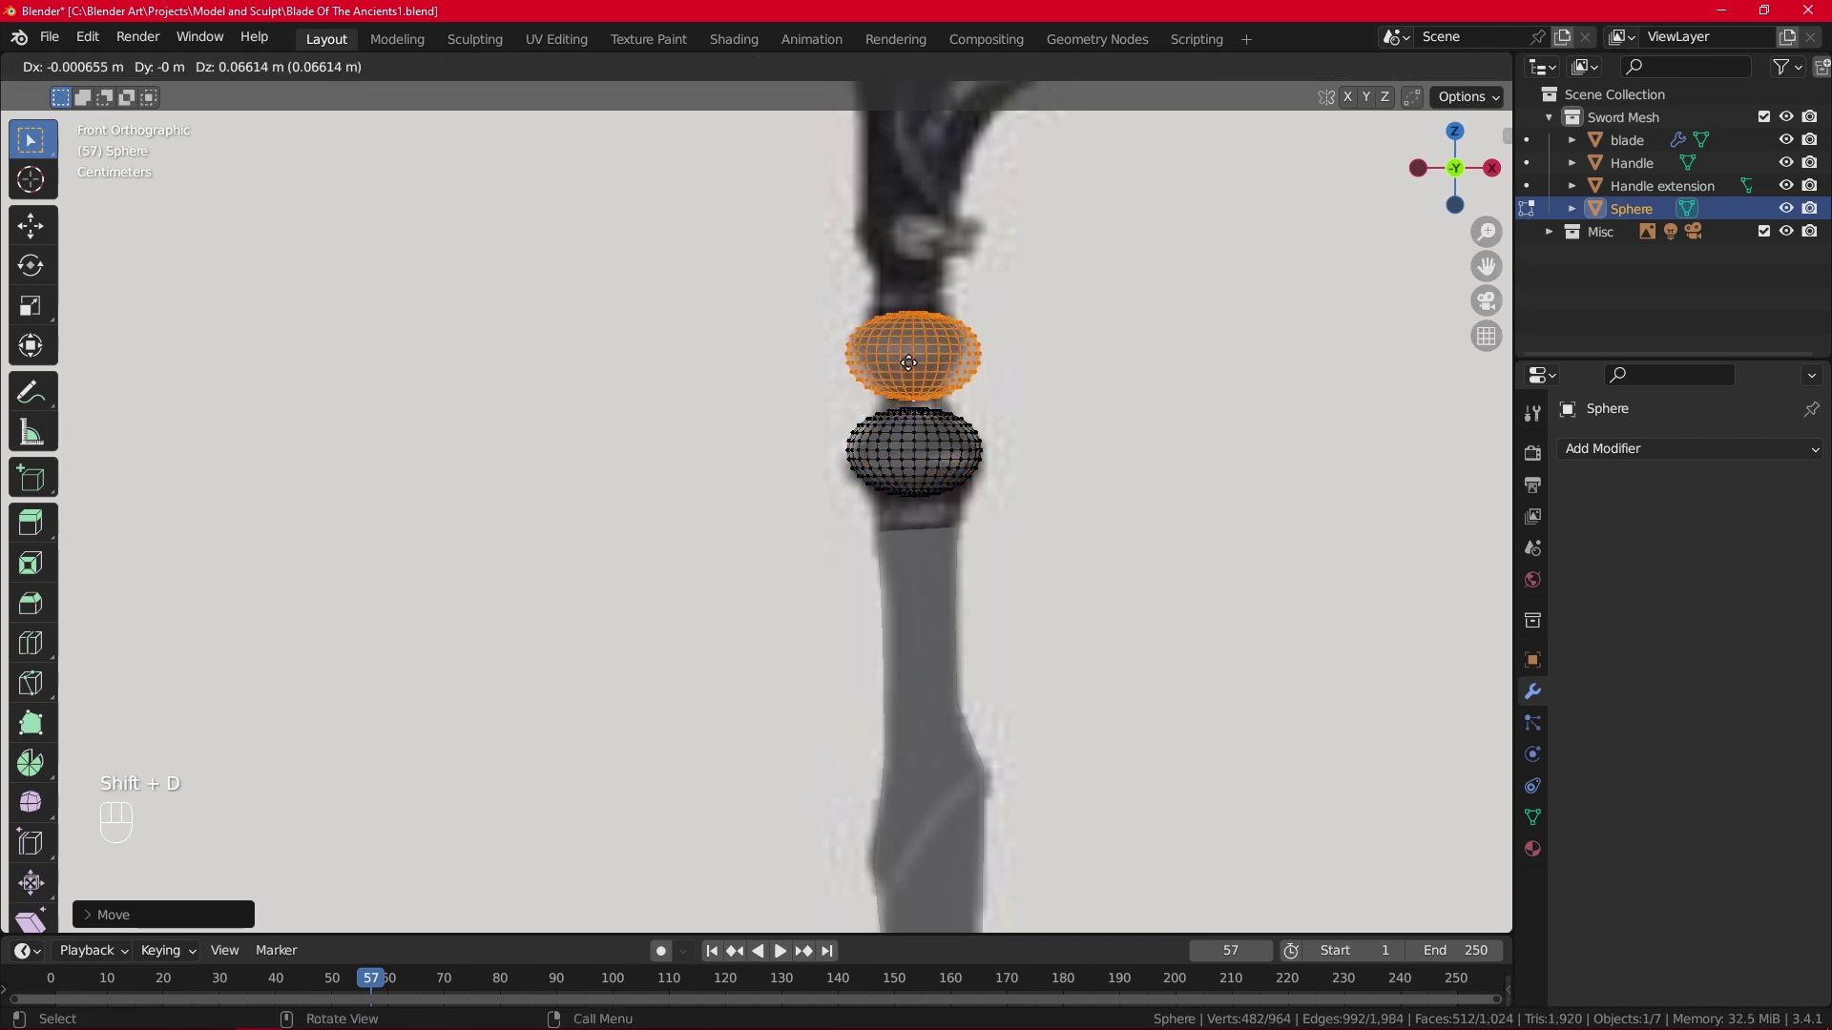
pyautogui.click(909, 352)
pyautogui.press('s')
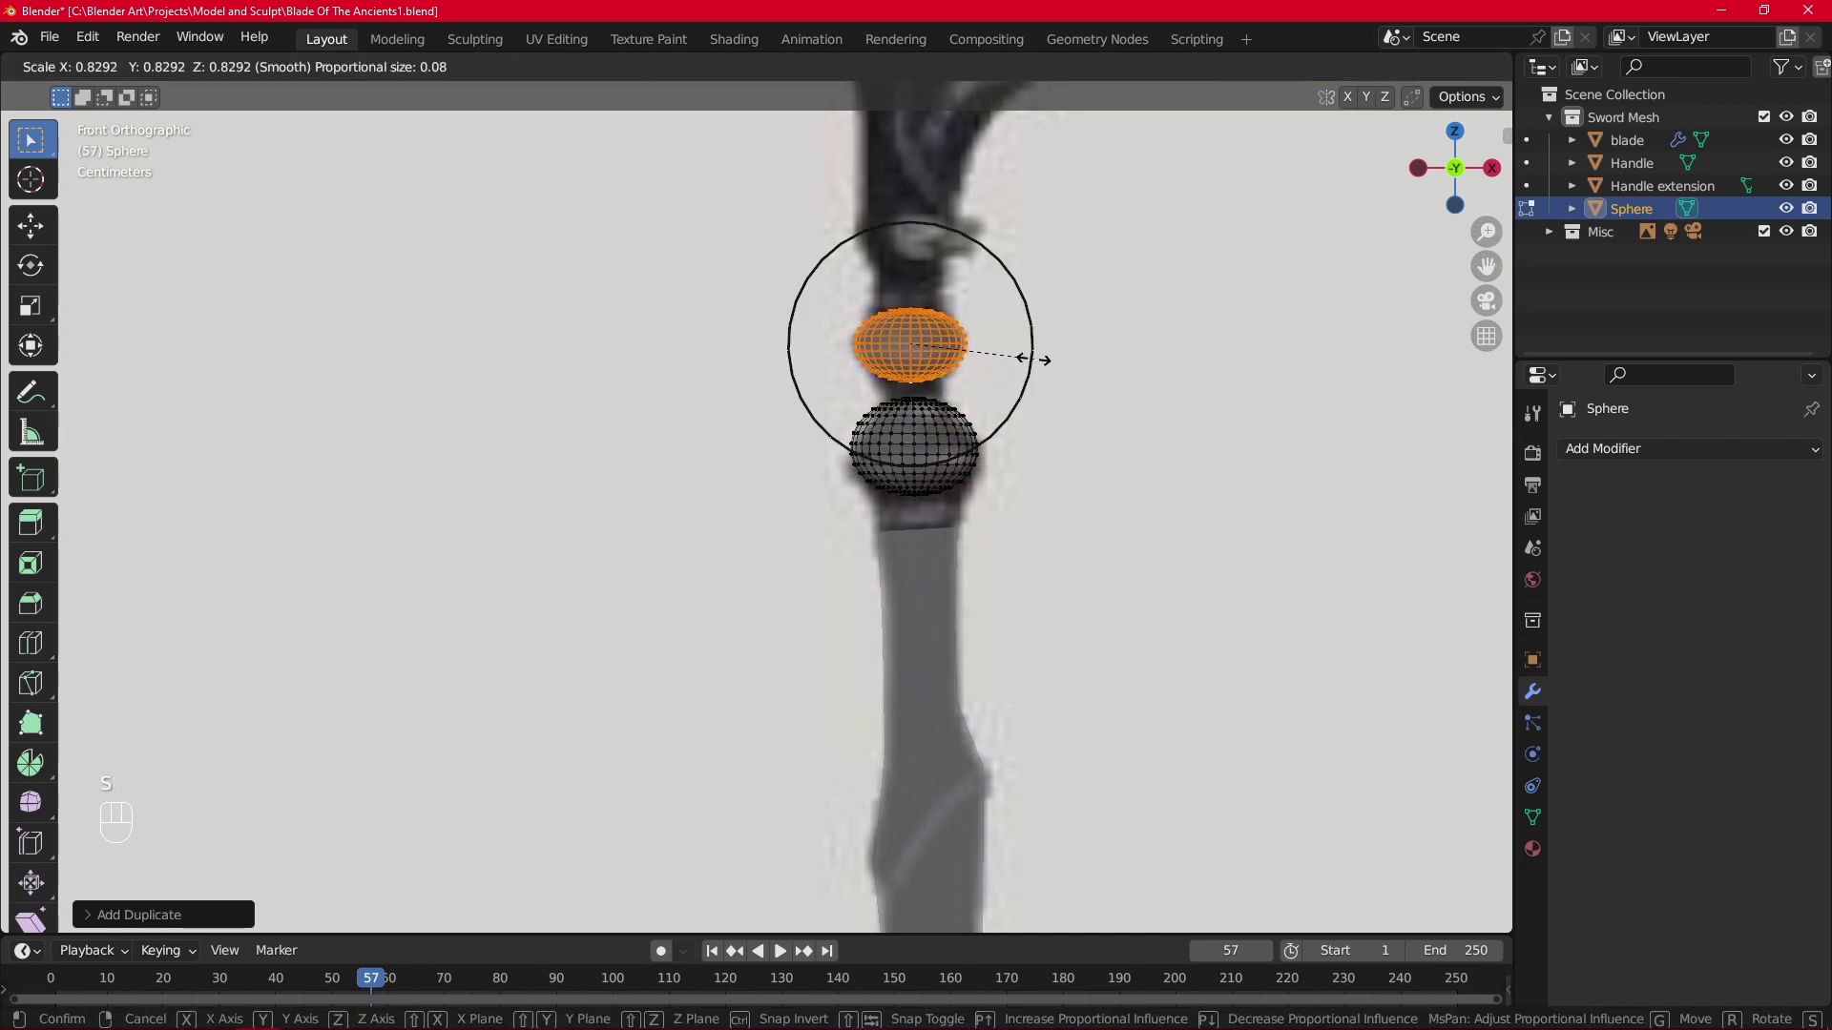
pyautogui.rightClick(1054, 358)
pyautogui.press('s')
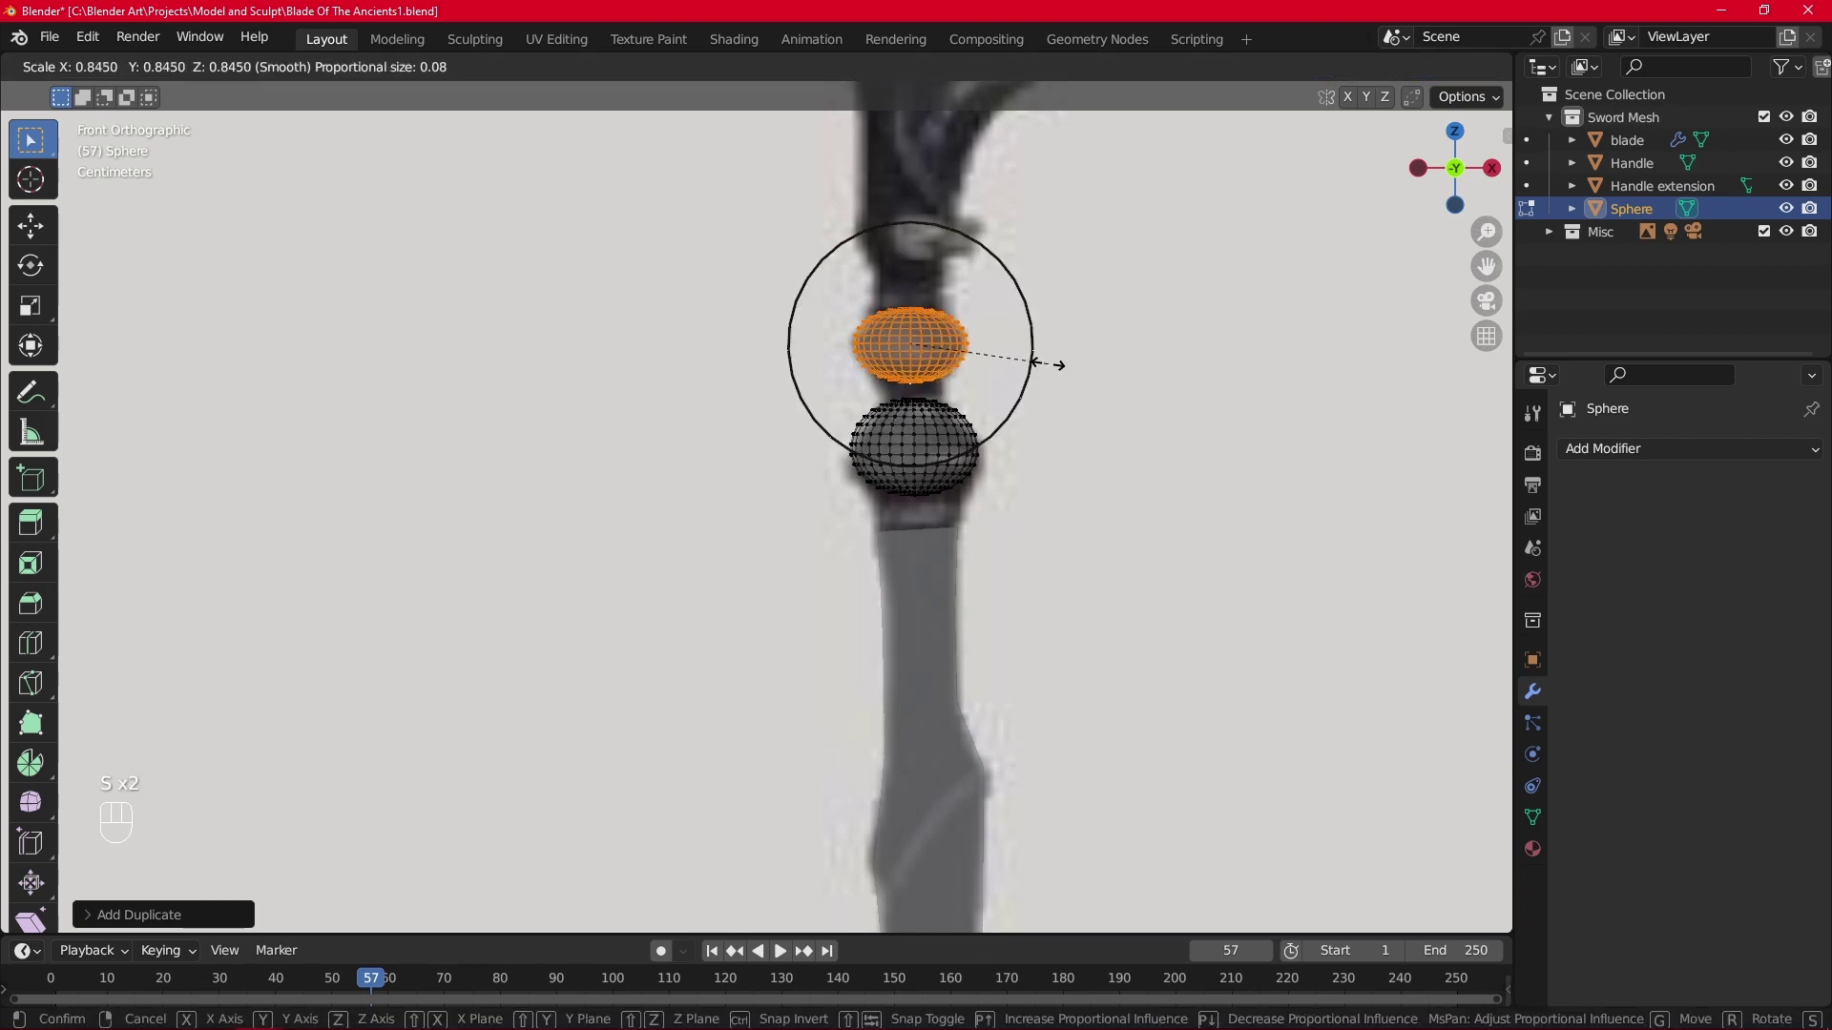
pyautogui.click(1054, 365)
# Try to extrude the top edges of the Handle mesh about 0.185 m upward through both collar bulges.
pyautogui.scroll(-3, 1045, 363)
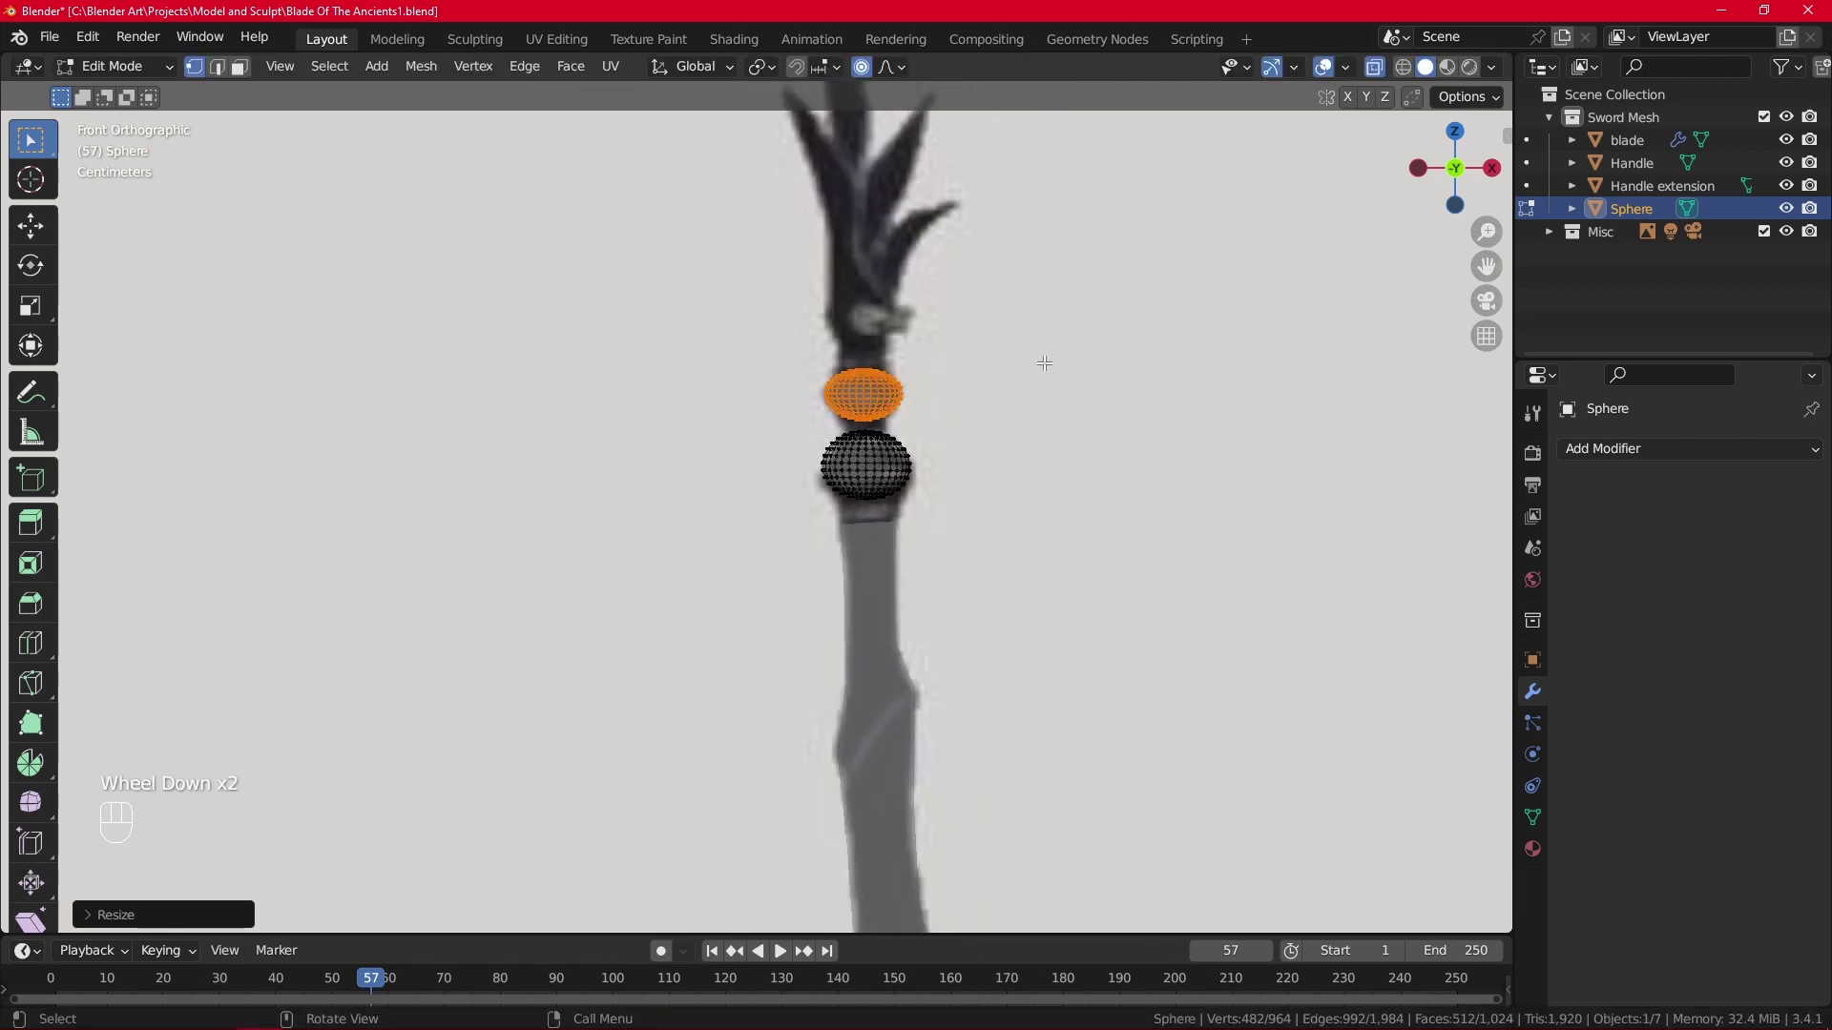
pyautogui.scroll(2, 887, 387)
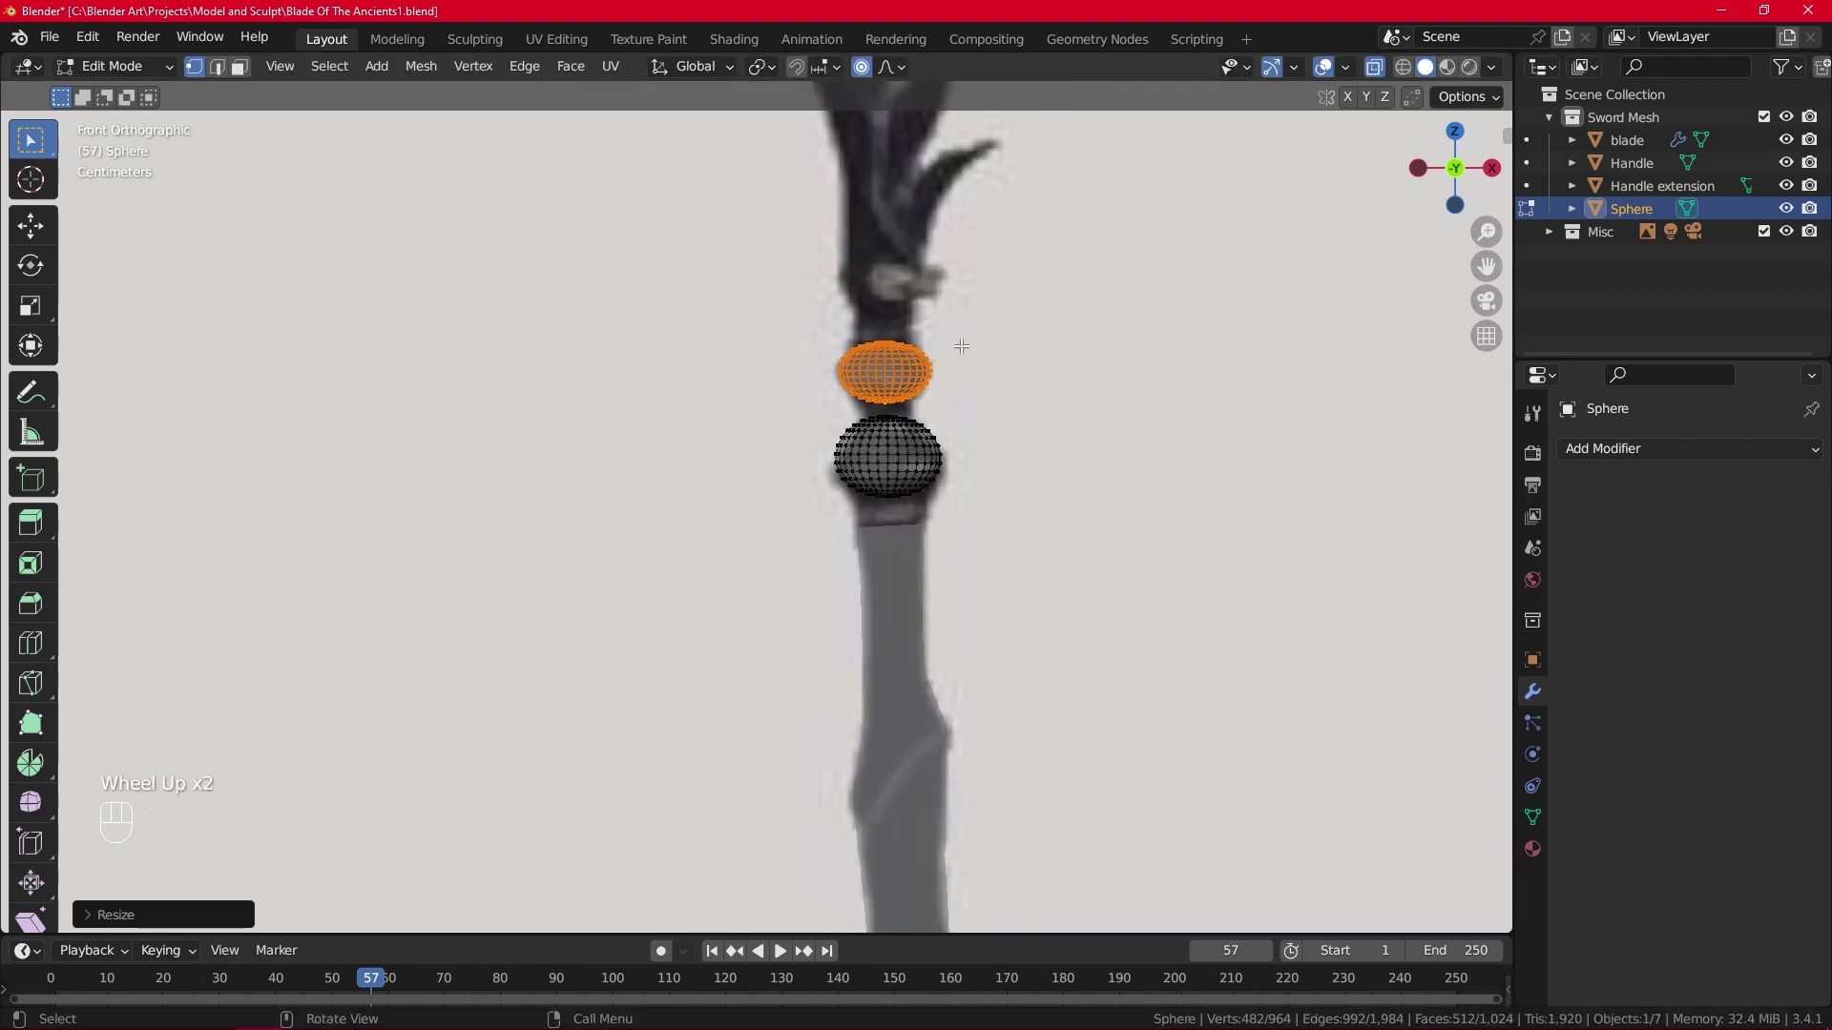
pyautogui.keyDown('shift'); pyautogui.moveTo(961, 346); pyautogui.dragTo(953, 467, button='middle'); pyautogui.keyUp('shift')
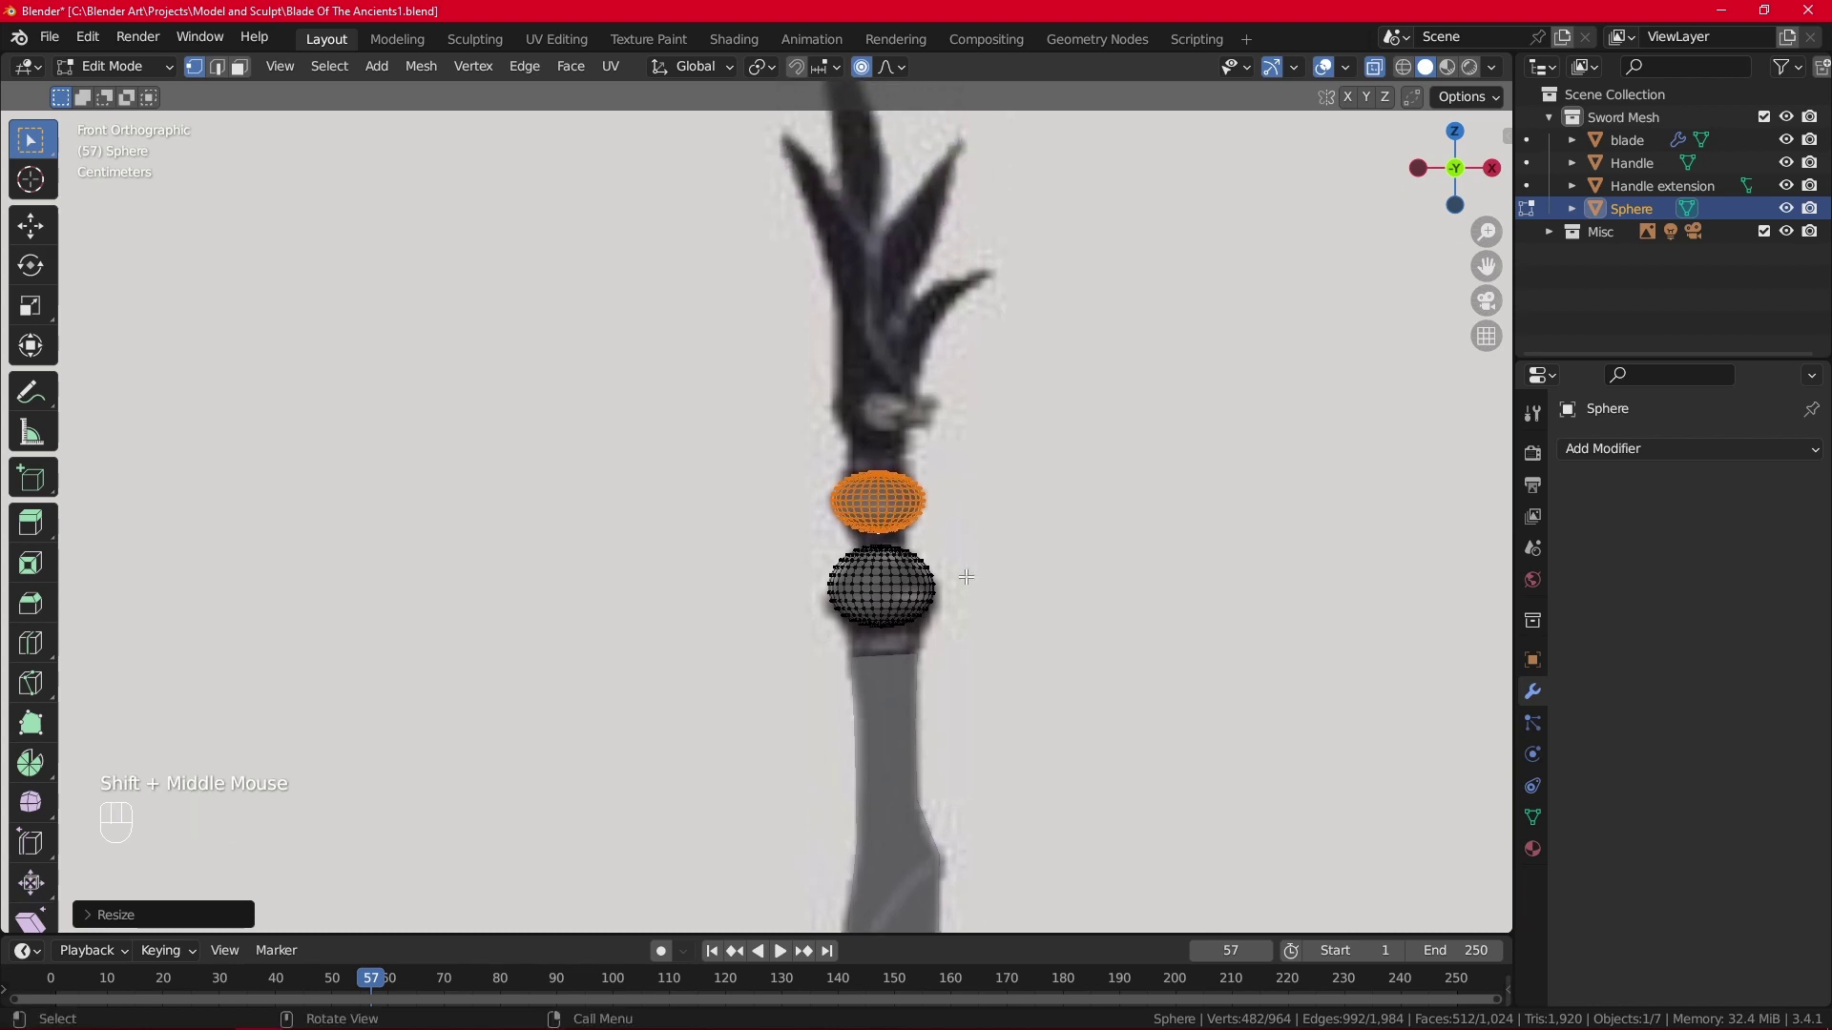
pyautogui.press('Tab')
pyautogui.click(897, 671)
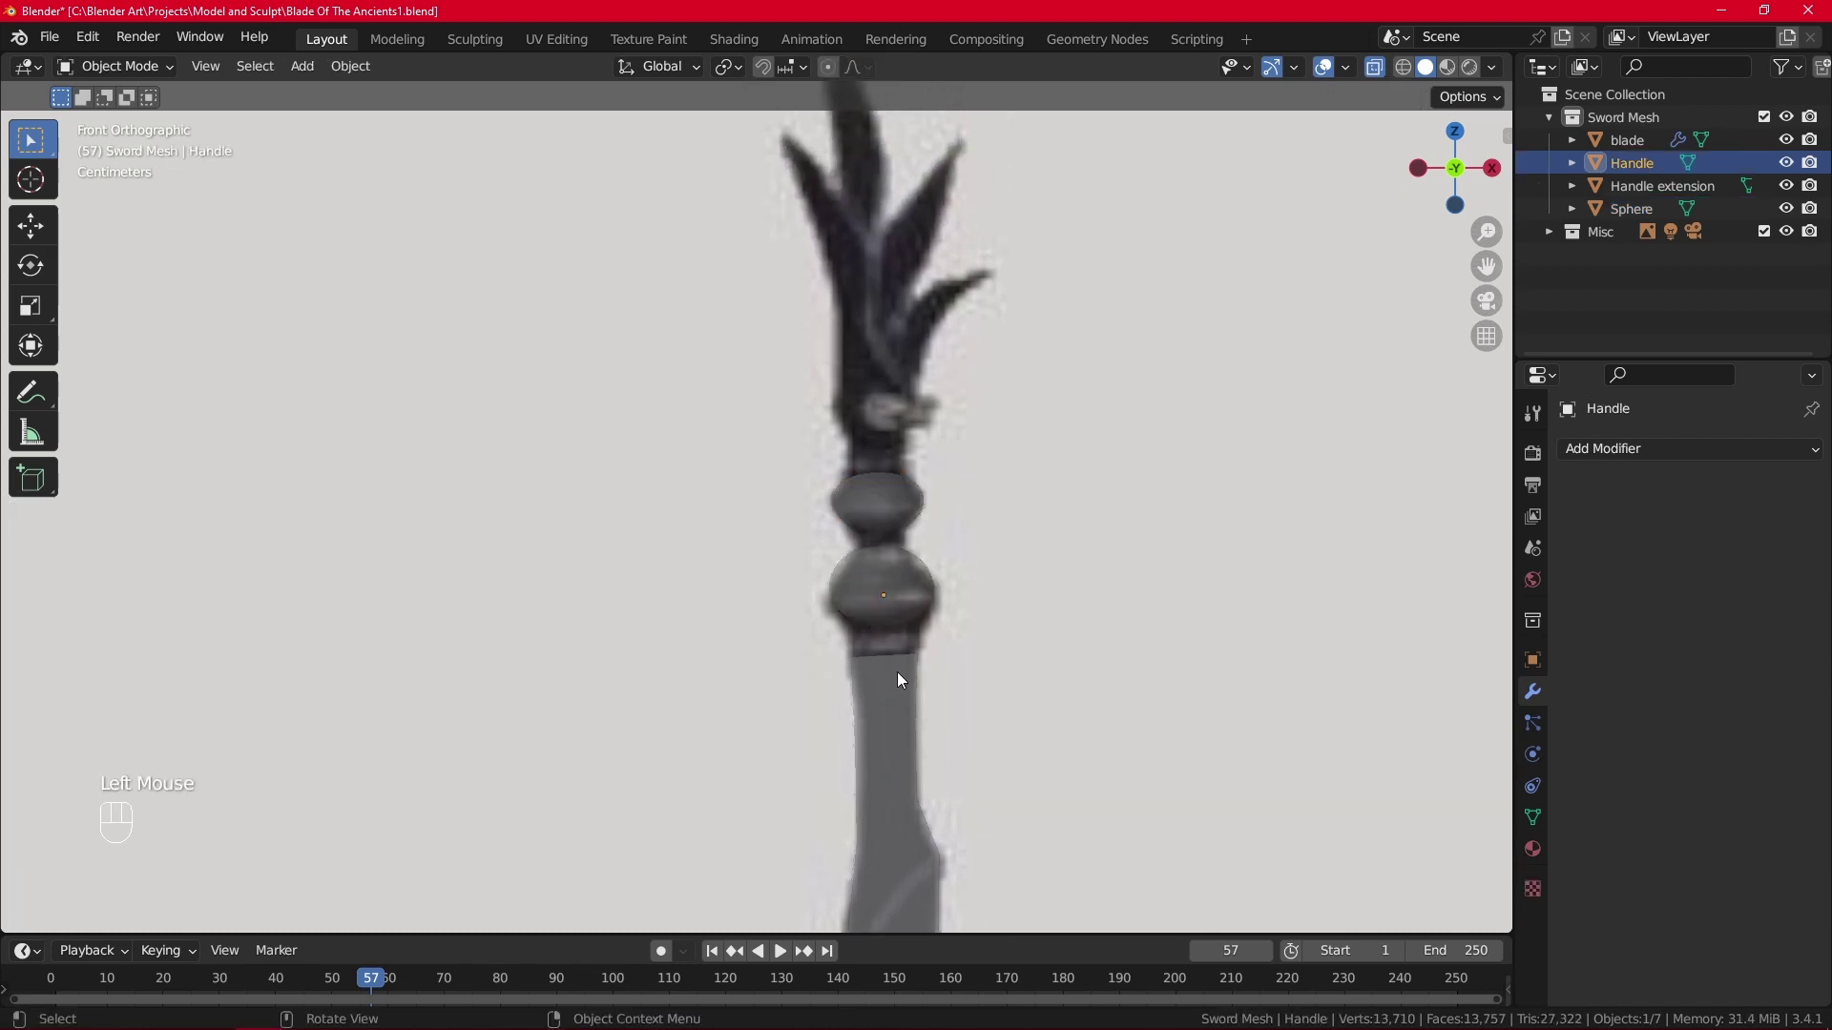
pyautogui.press('Tab')
pyautogui.keyDown('alt'); pyautogui.click(900, 670); pyautogui.keyUp('alt')
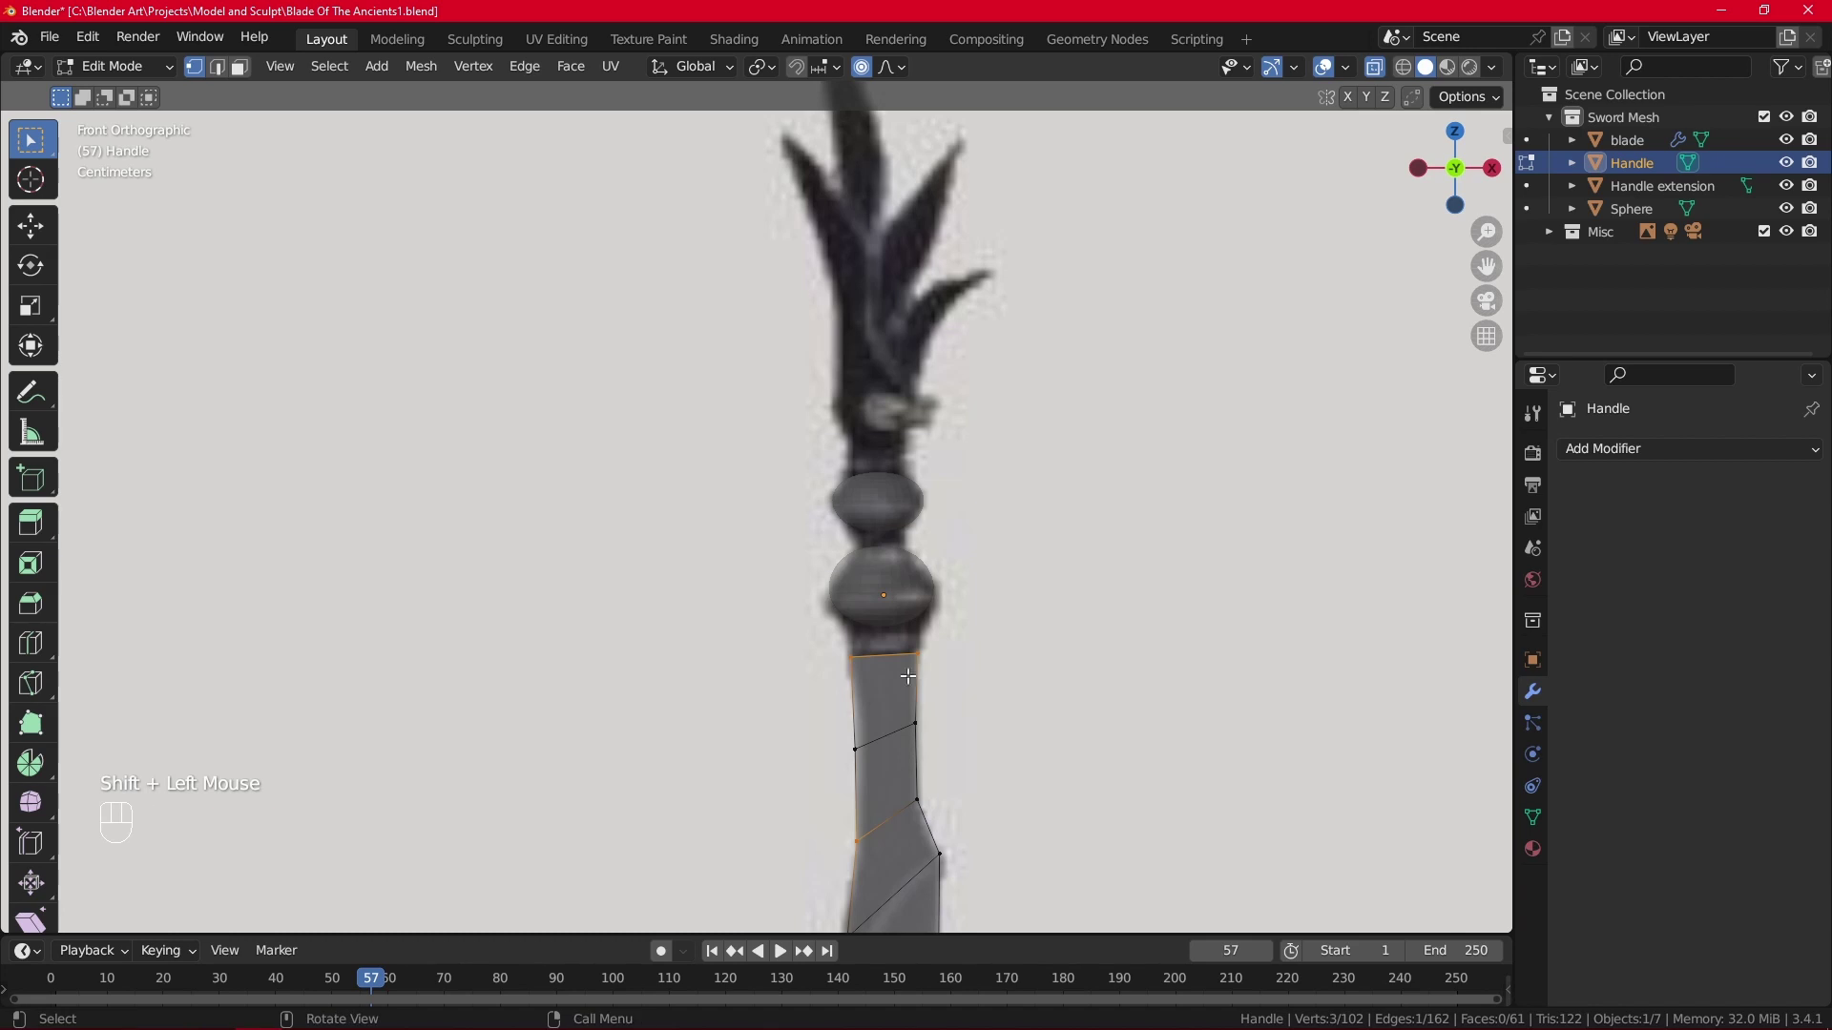
pyautogui.press('e')
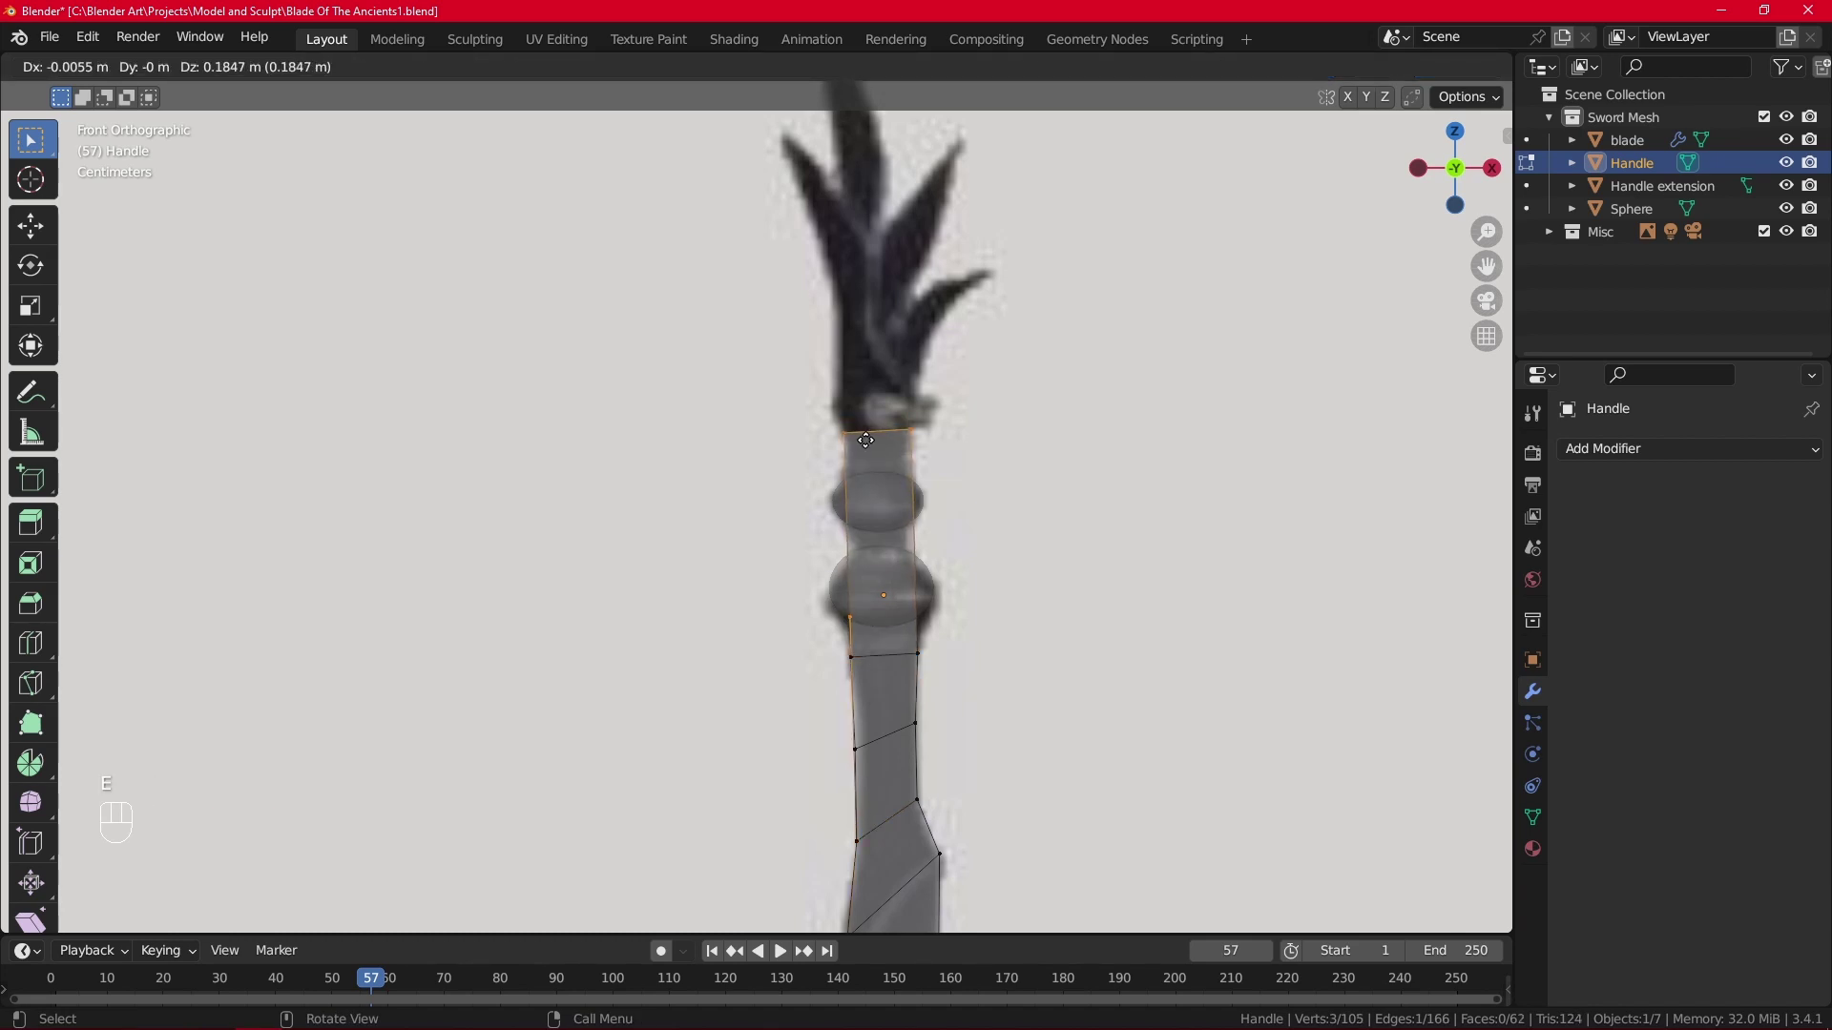
pyautogui.rightClick(865, 440)
pyautogui.hotkey('ctrl', 'z')
pyautogui.hotkey('ctrl', 'z')
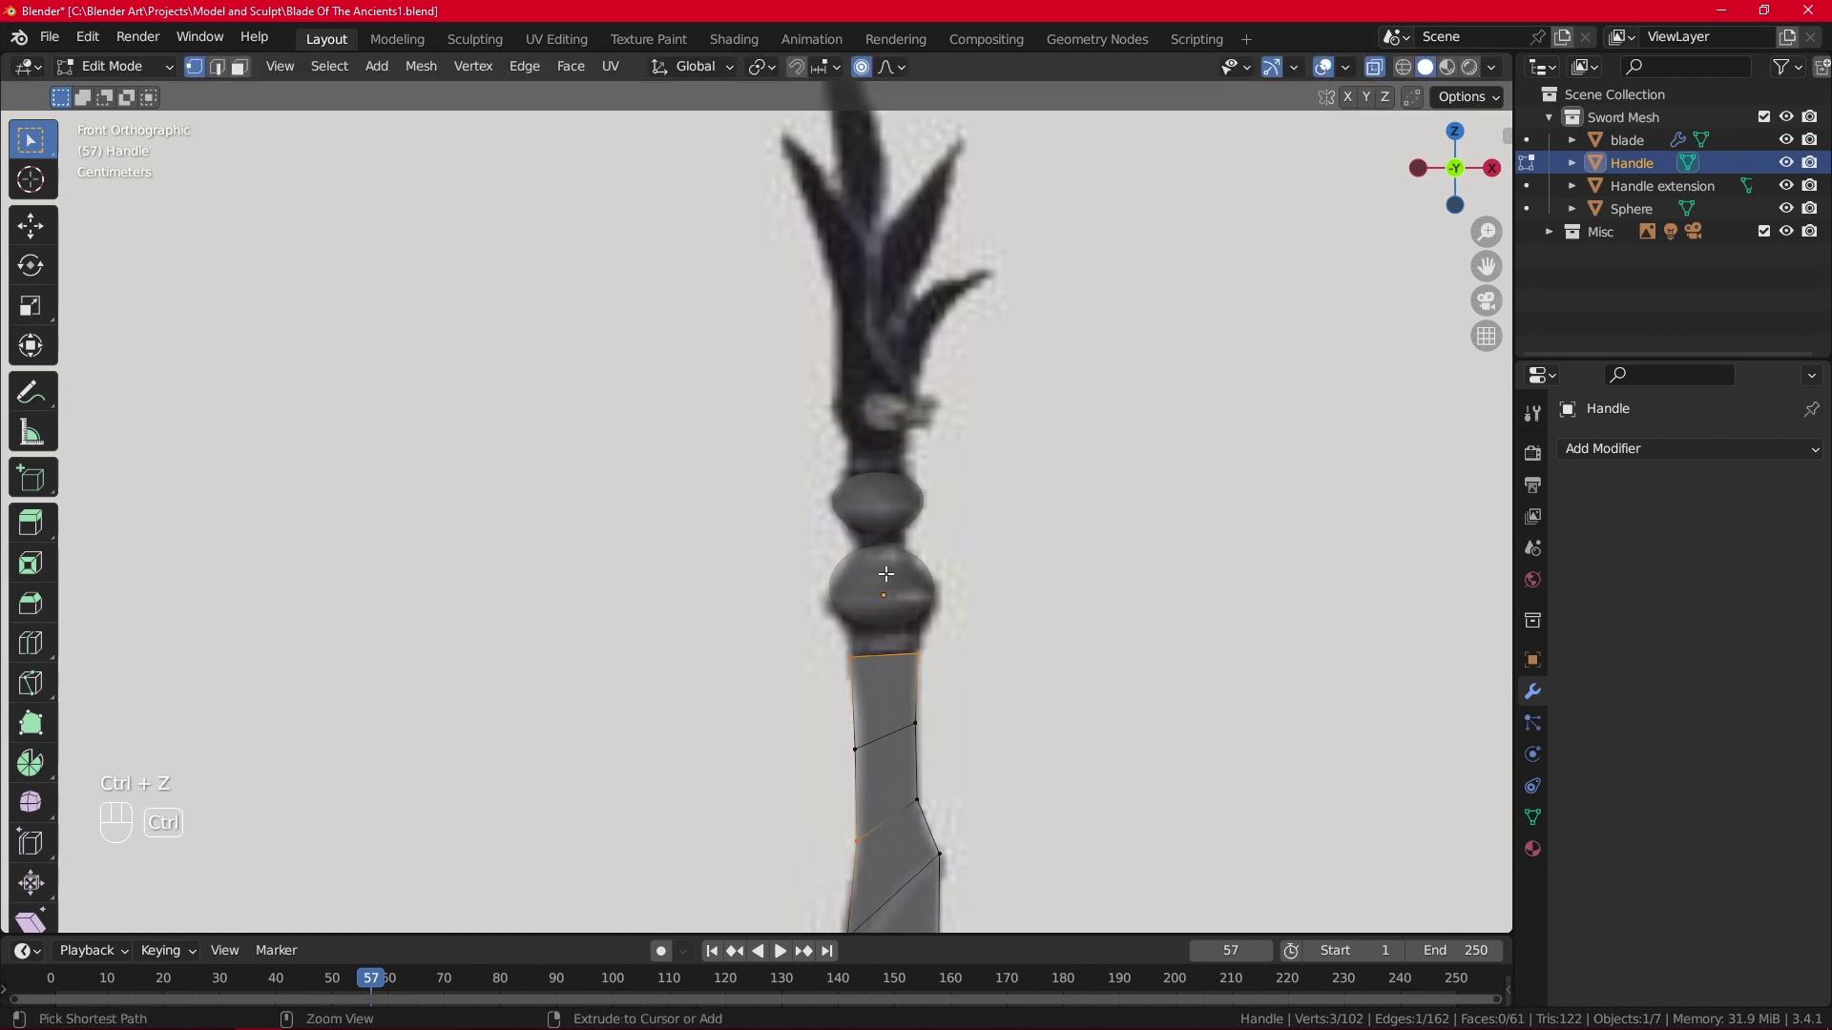
pyautogui.press('Tab')
pyautogui.click(874, 706)
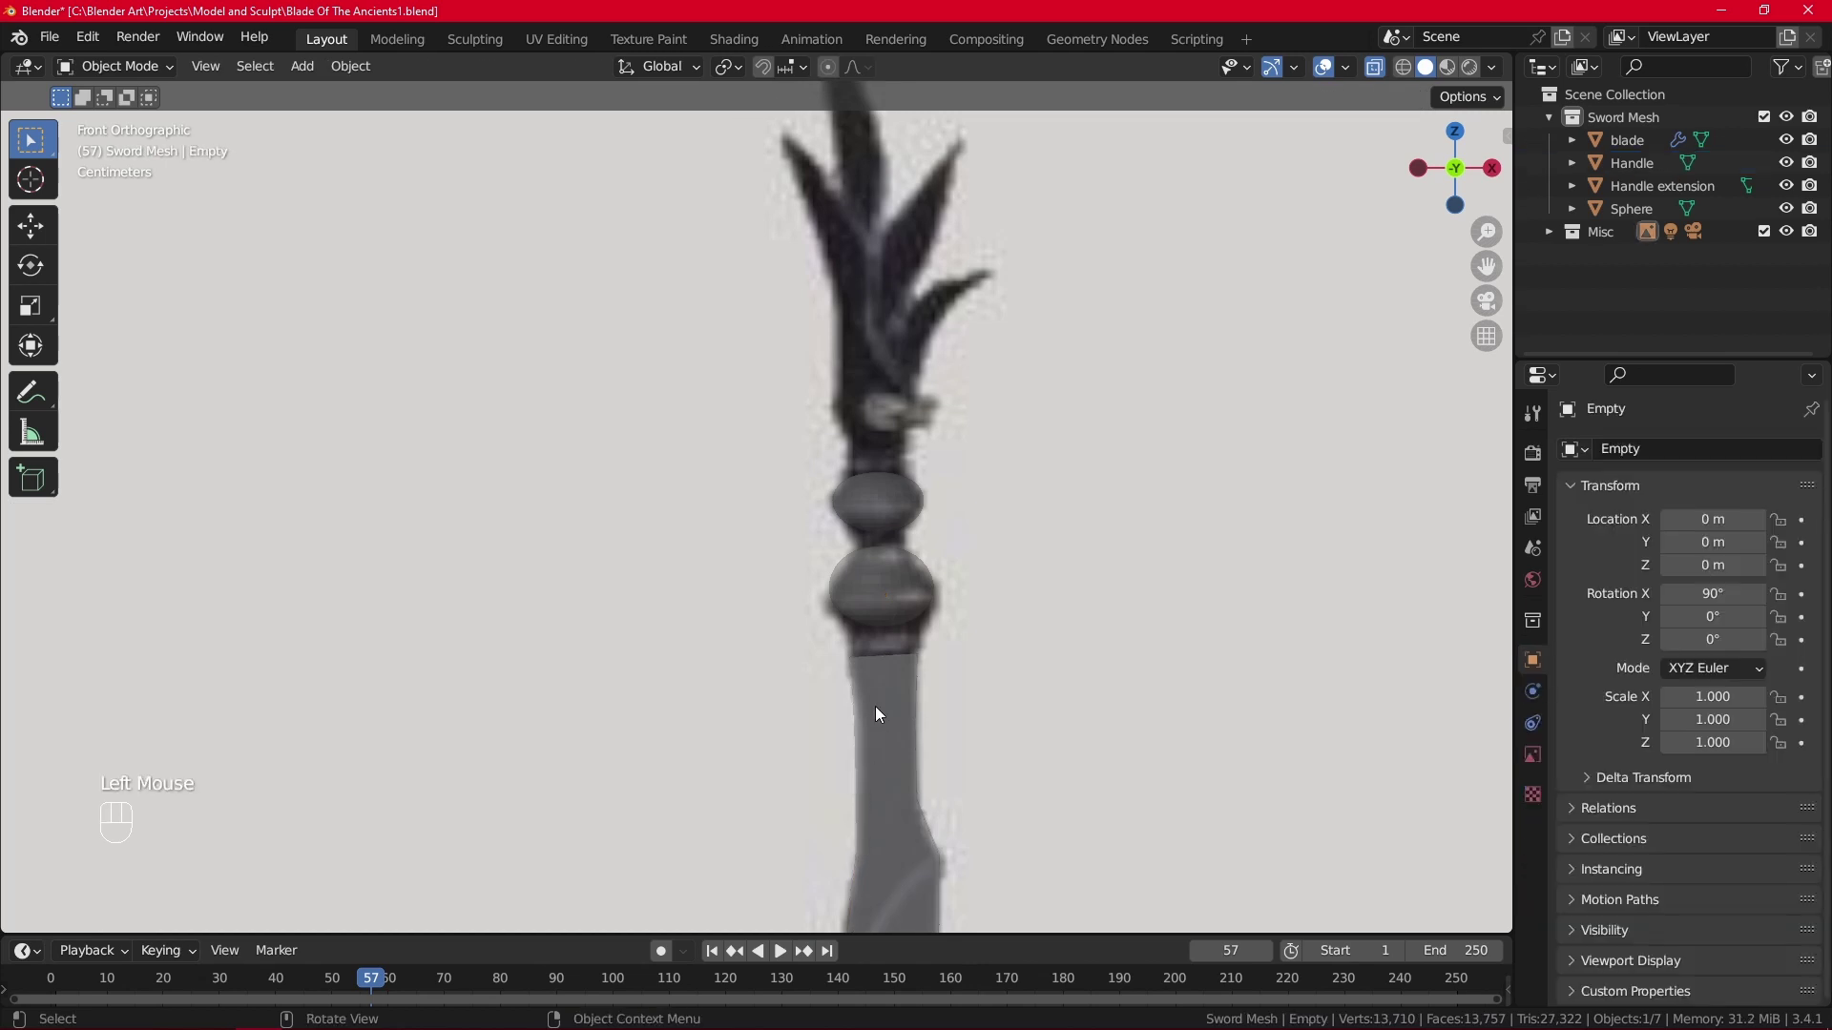
# Extrude the Handle mesh's top edge upward through both collar bulges to the base of the dark leaf tuft.
pyautogui.click(891, 698)
pyautogui.press('Tab')
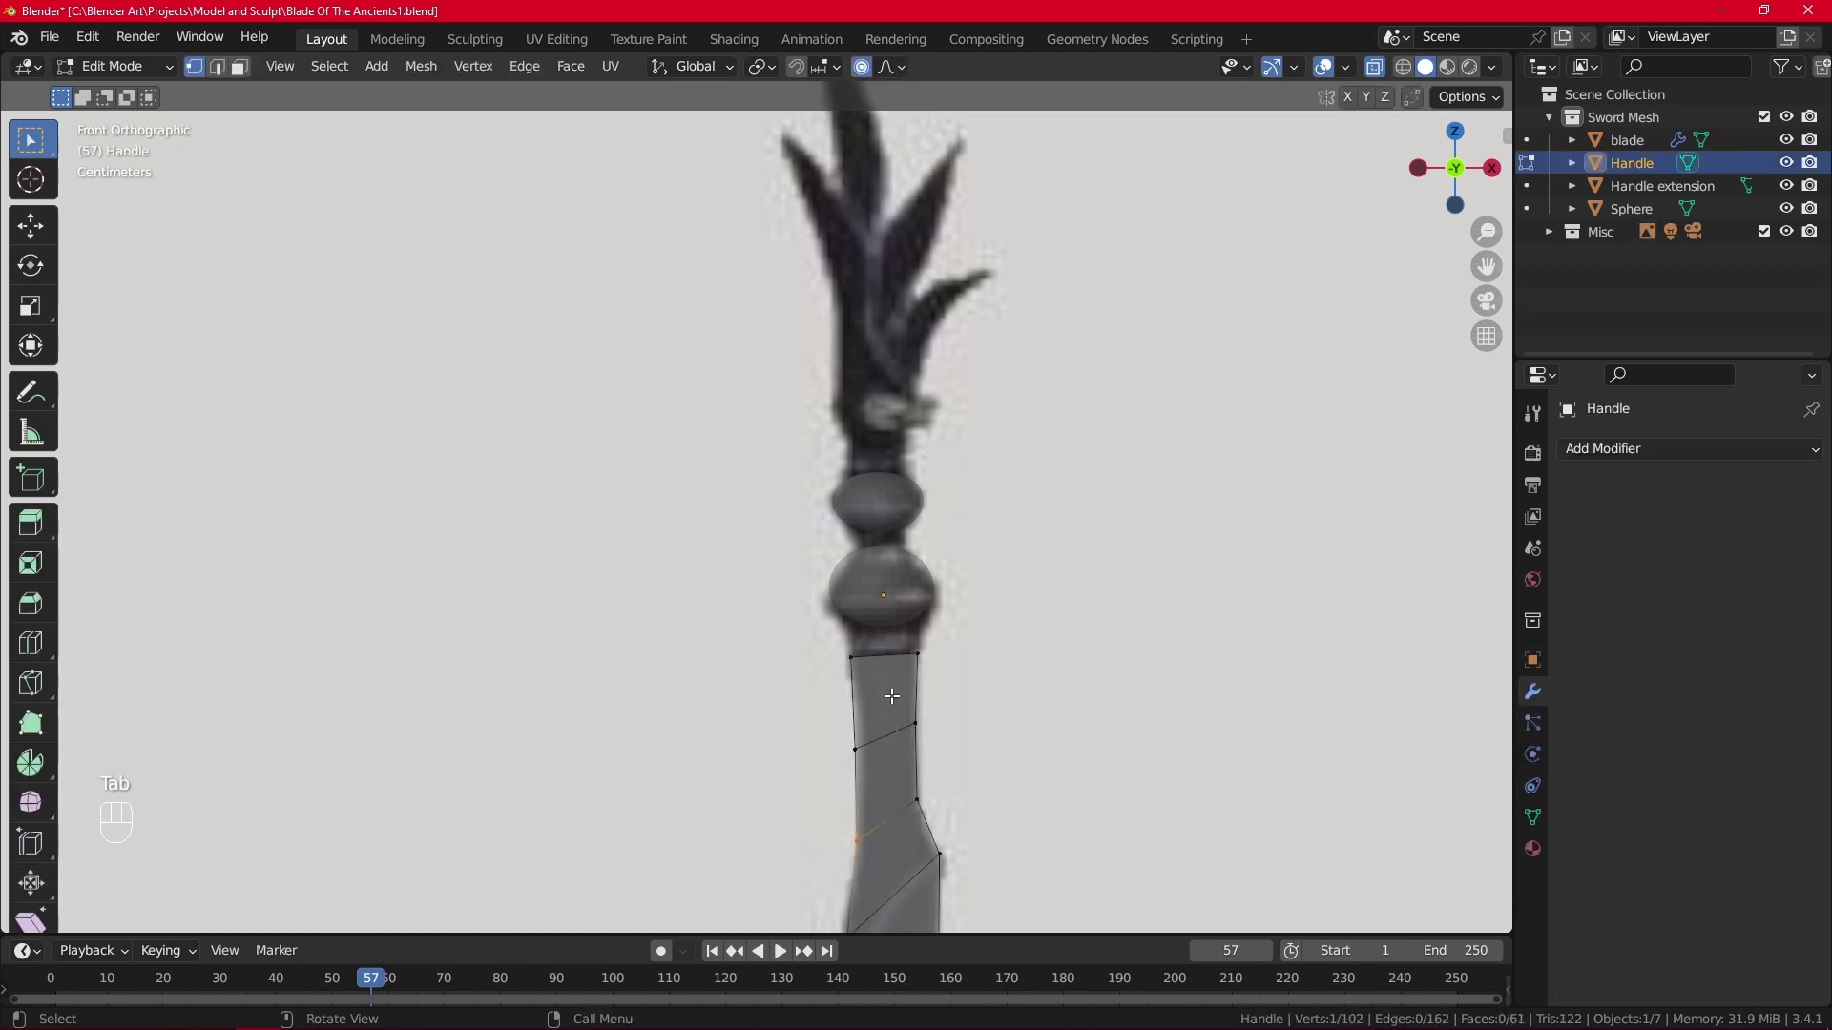
pyautogui.click(818, 621)
pyautogui.click(818, 621)
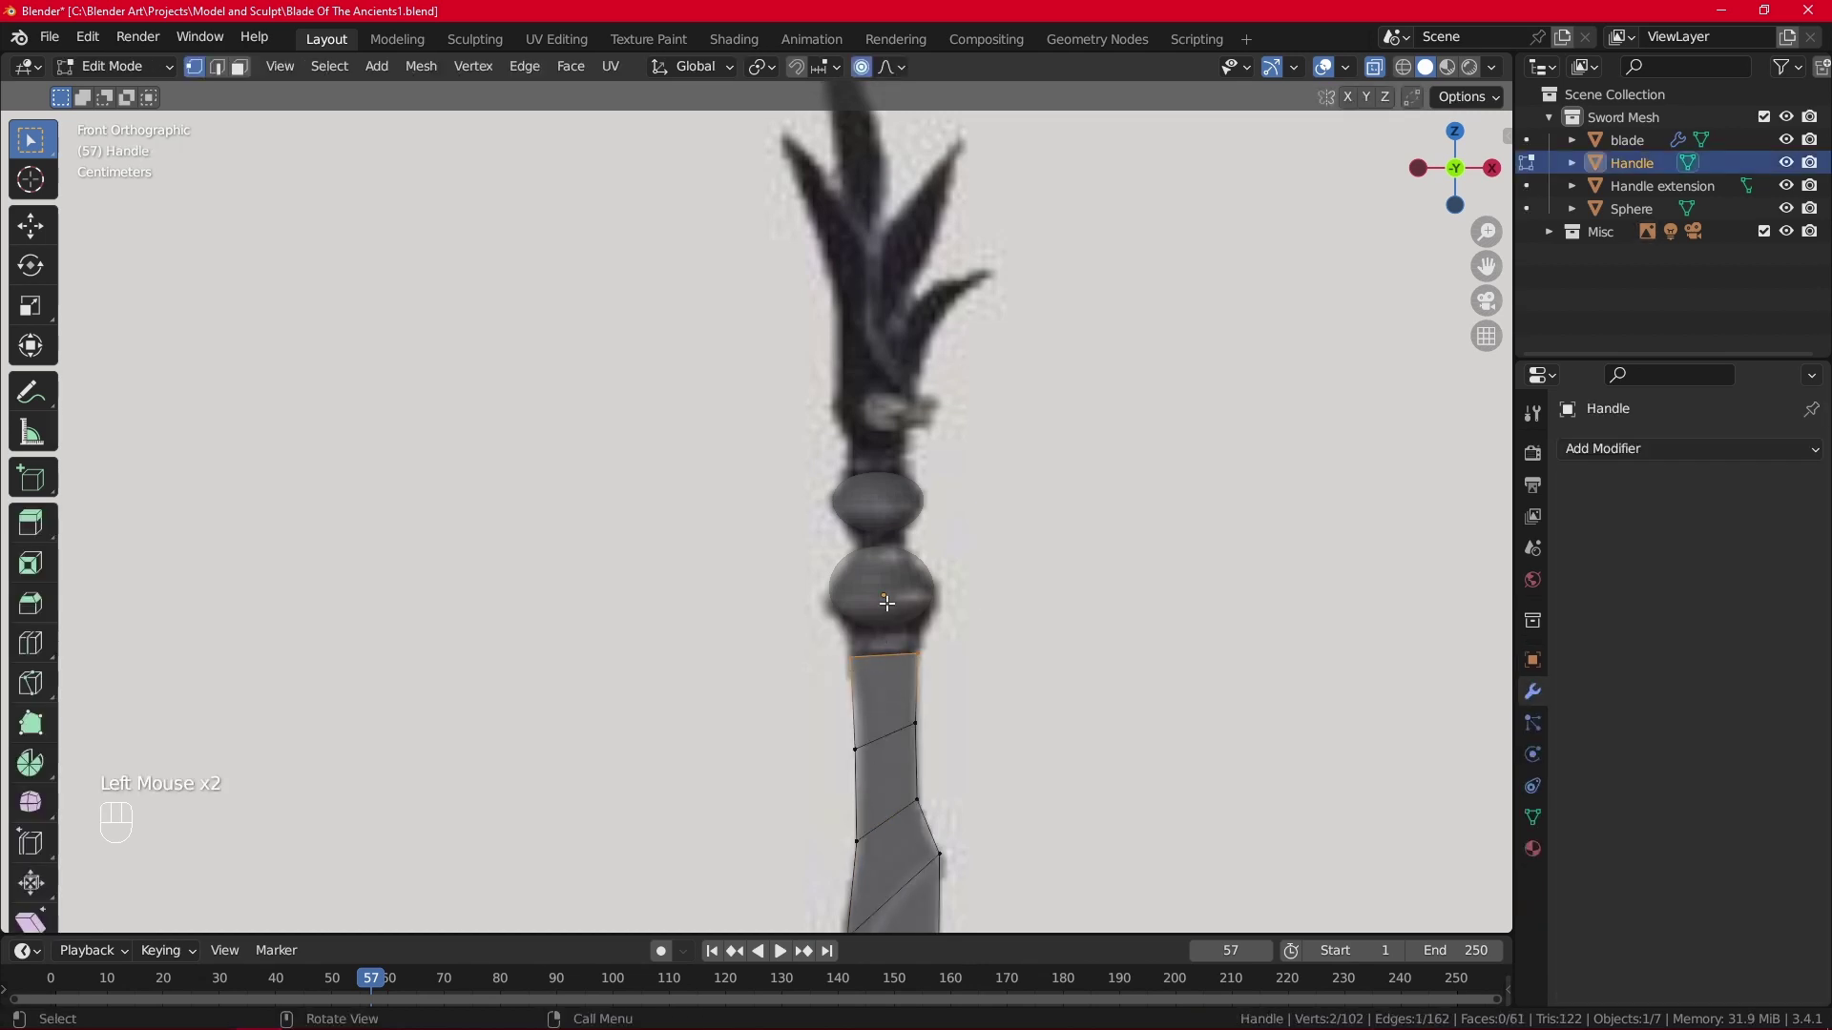
pyautogui.press('e')
pyautogui.click(908, 412)
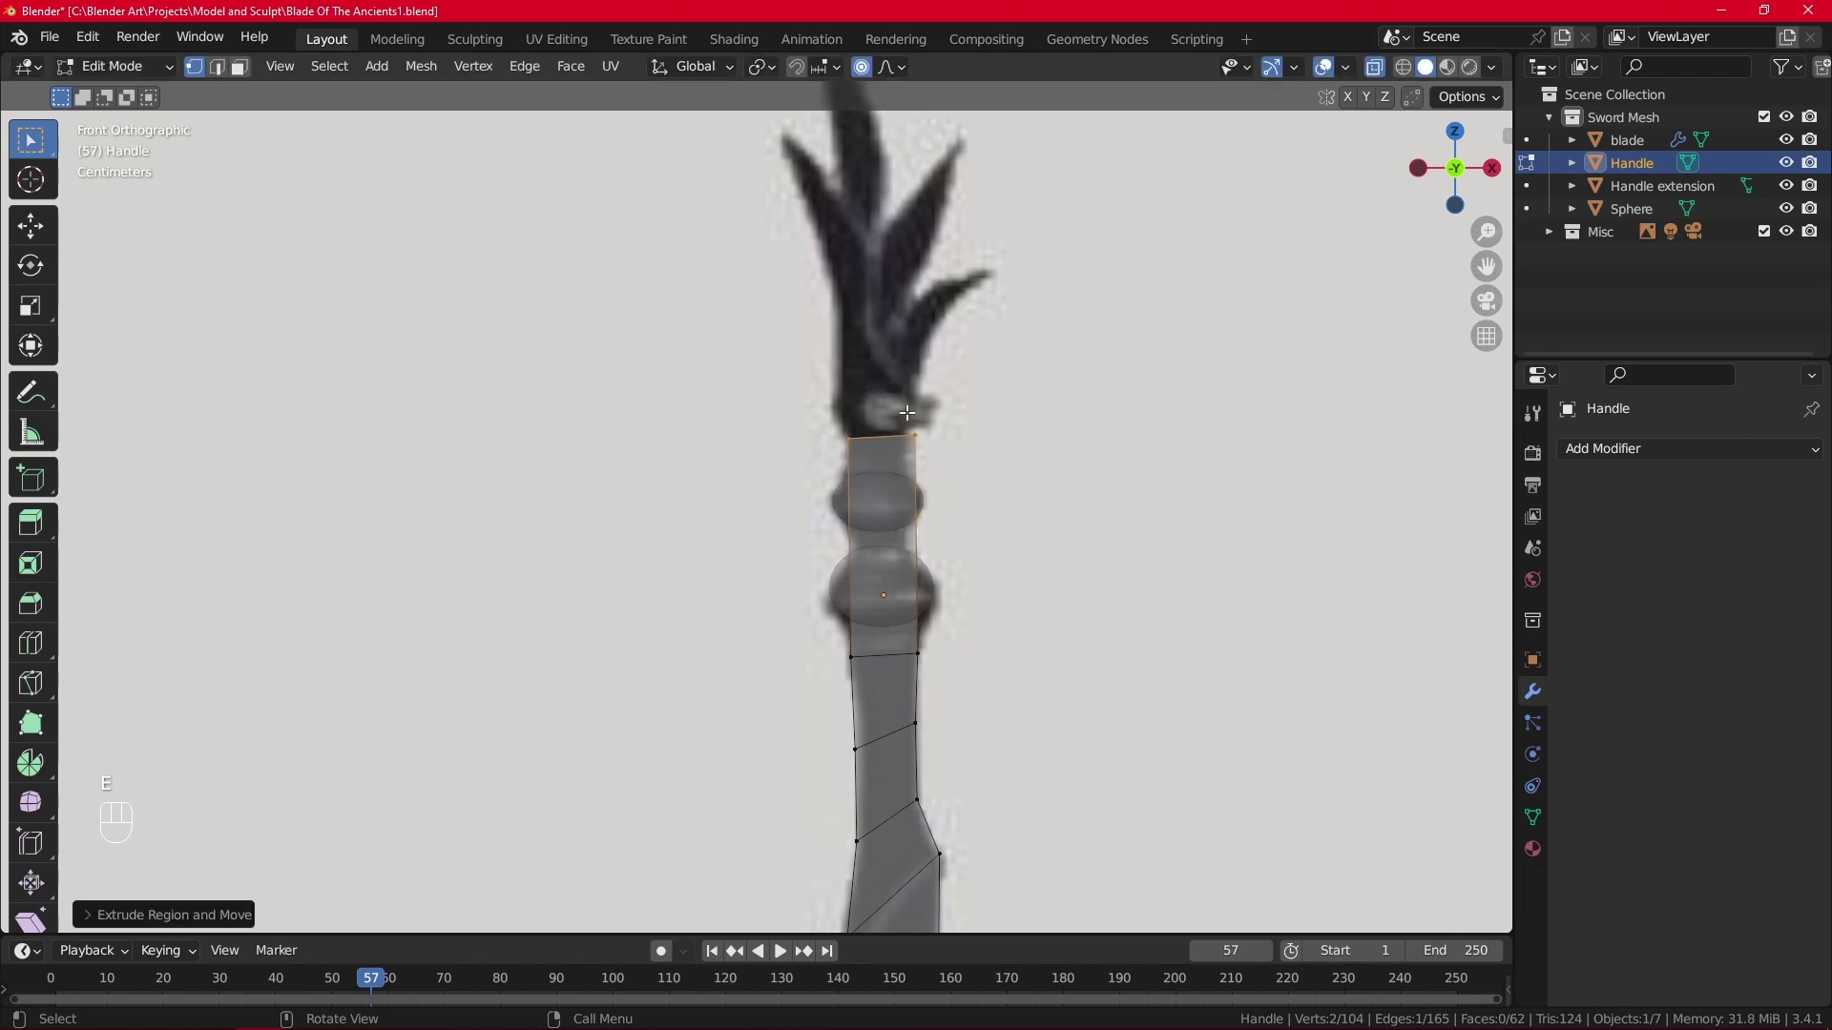
# Turn off proportional editing and move the Handle's two top corner vertices to match the reference neck below the leaf tuft.
pyautogui.click(930, 433)
pyautogui.press('g')
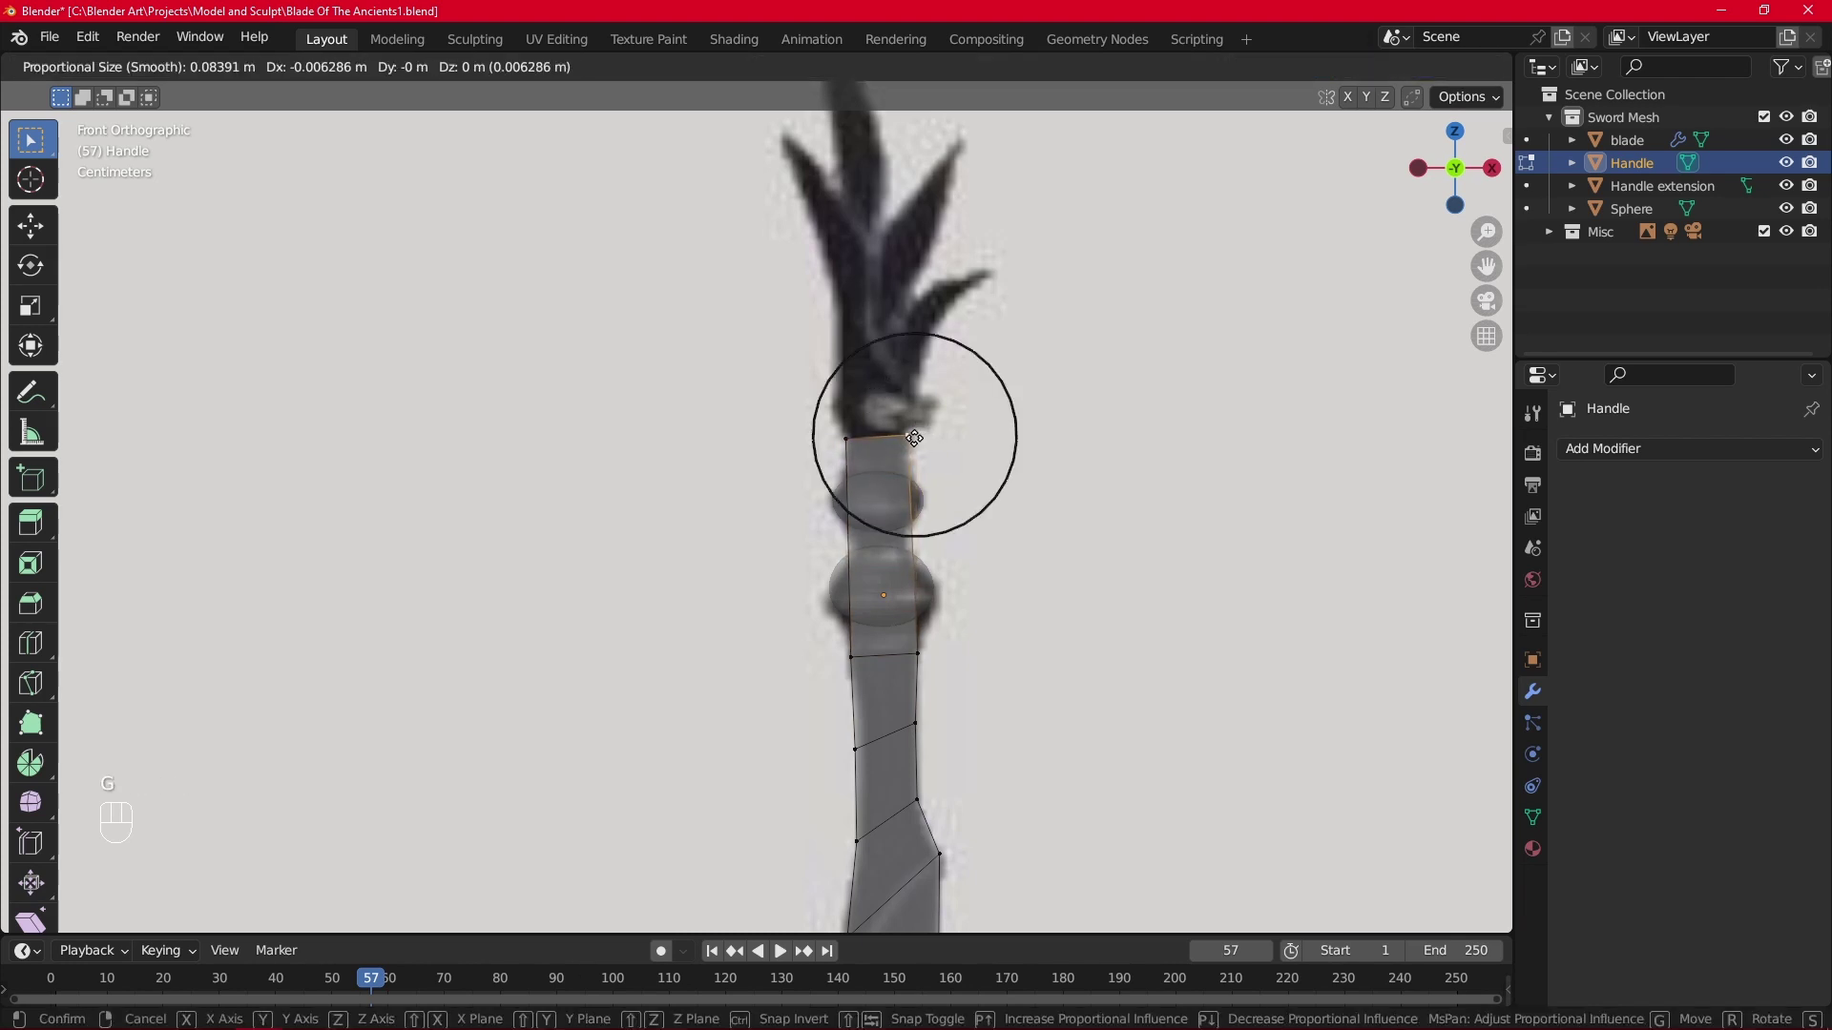
pyautogui.rightClick(916, 438)
pyautogui.press('o')
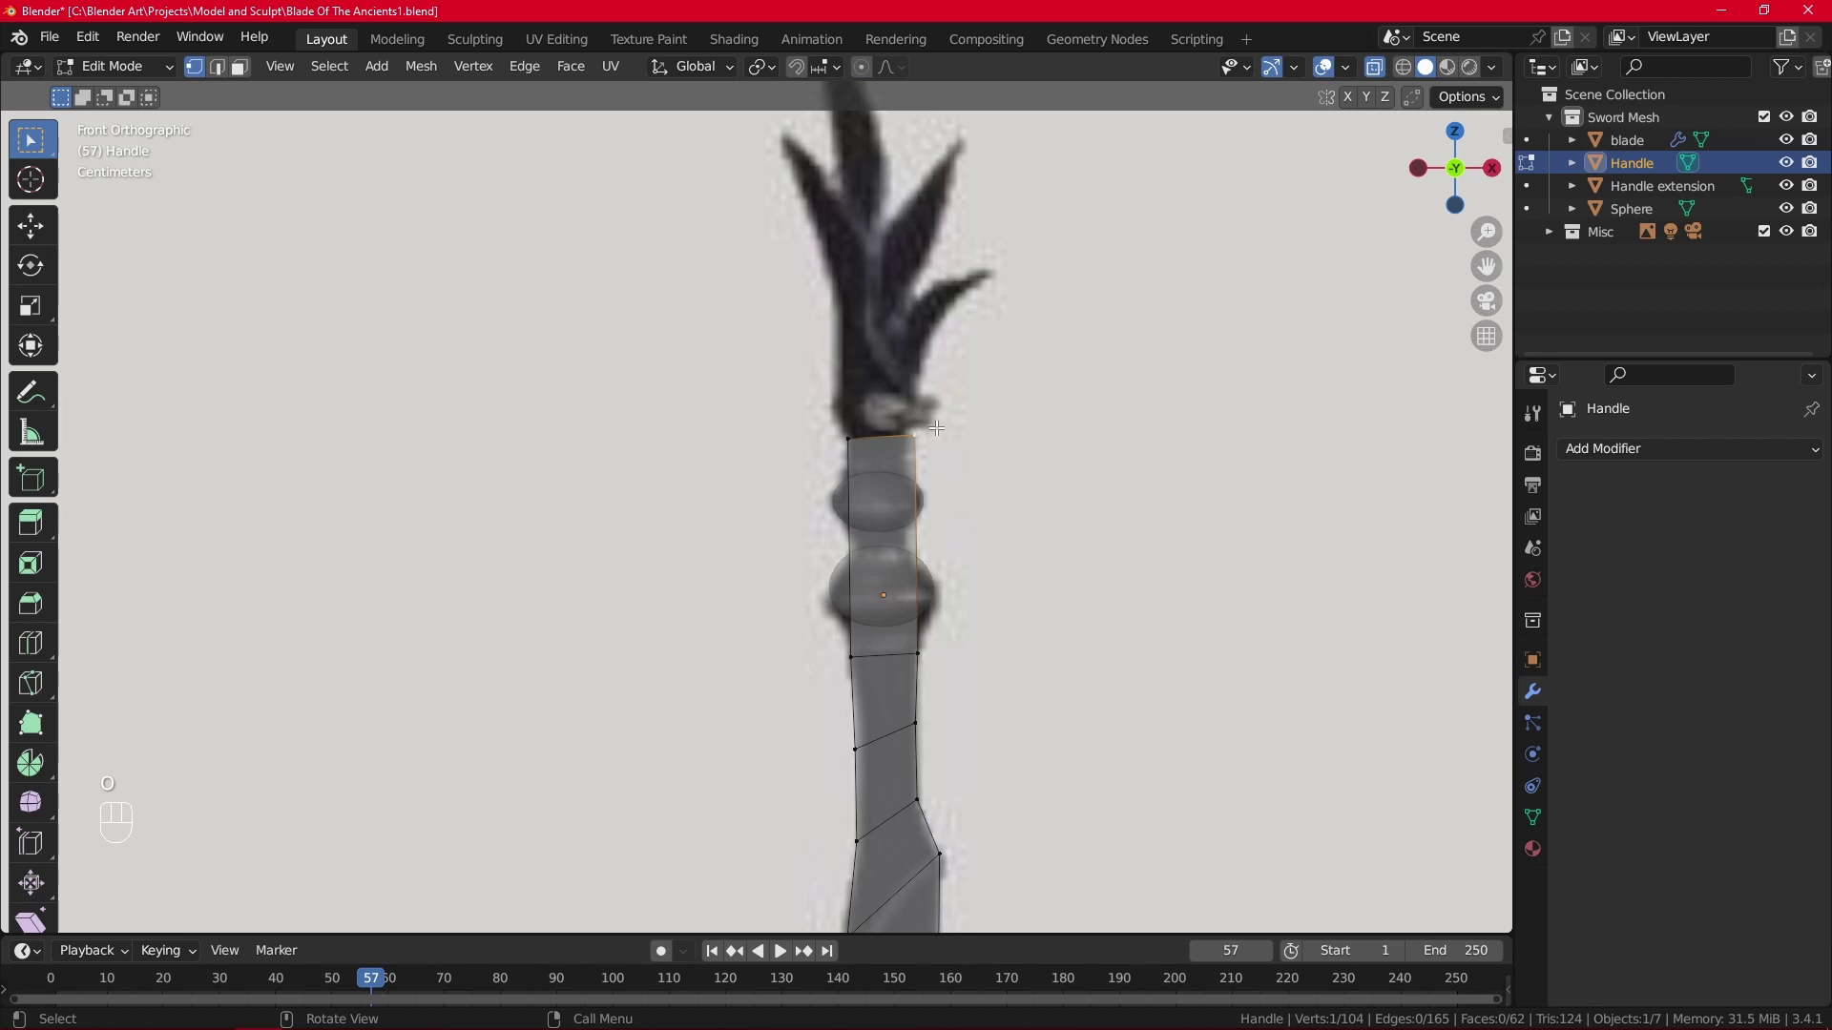
pyautogui.press('g')
pyautogui.click(904, 411)
pyautogui.click(852, 431)
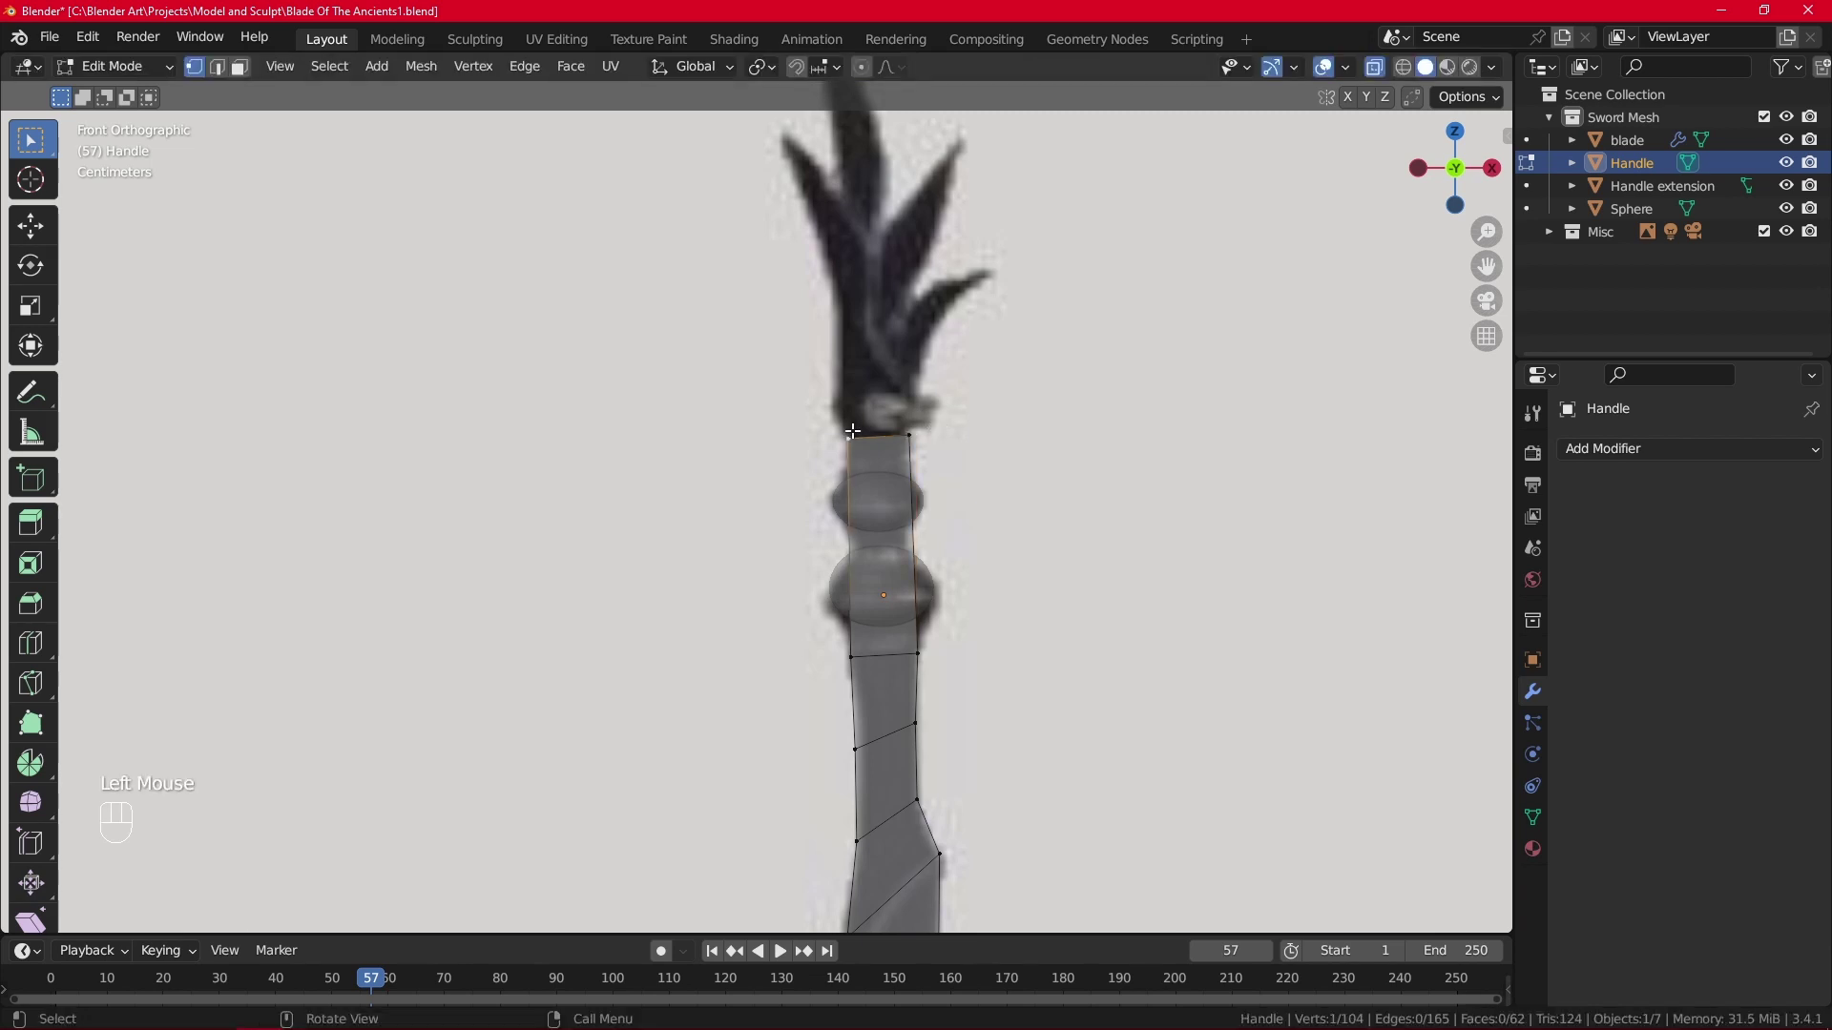
pyautogui.press('g')
pyautogui.click(851, 426)
pyautogui.press('g')
pyautogui.click(850, 425)
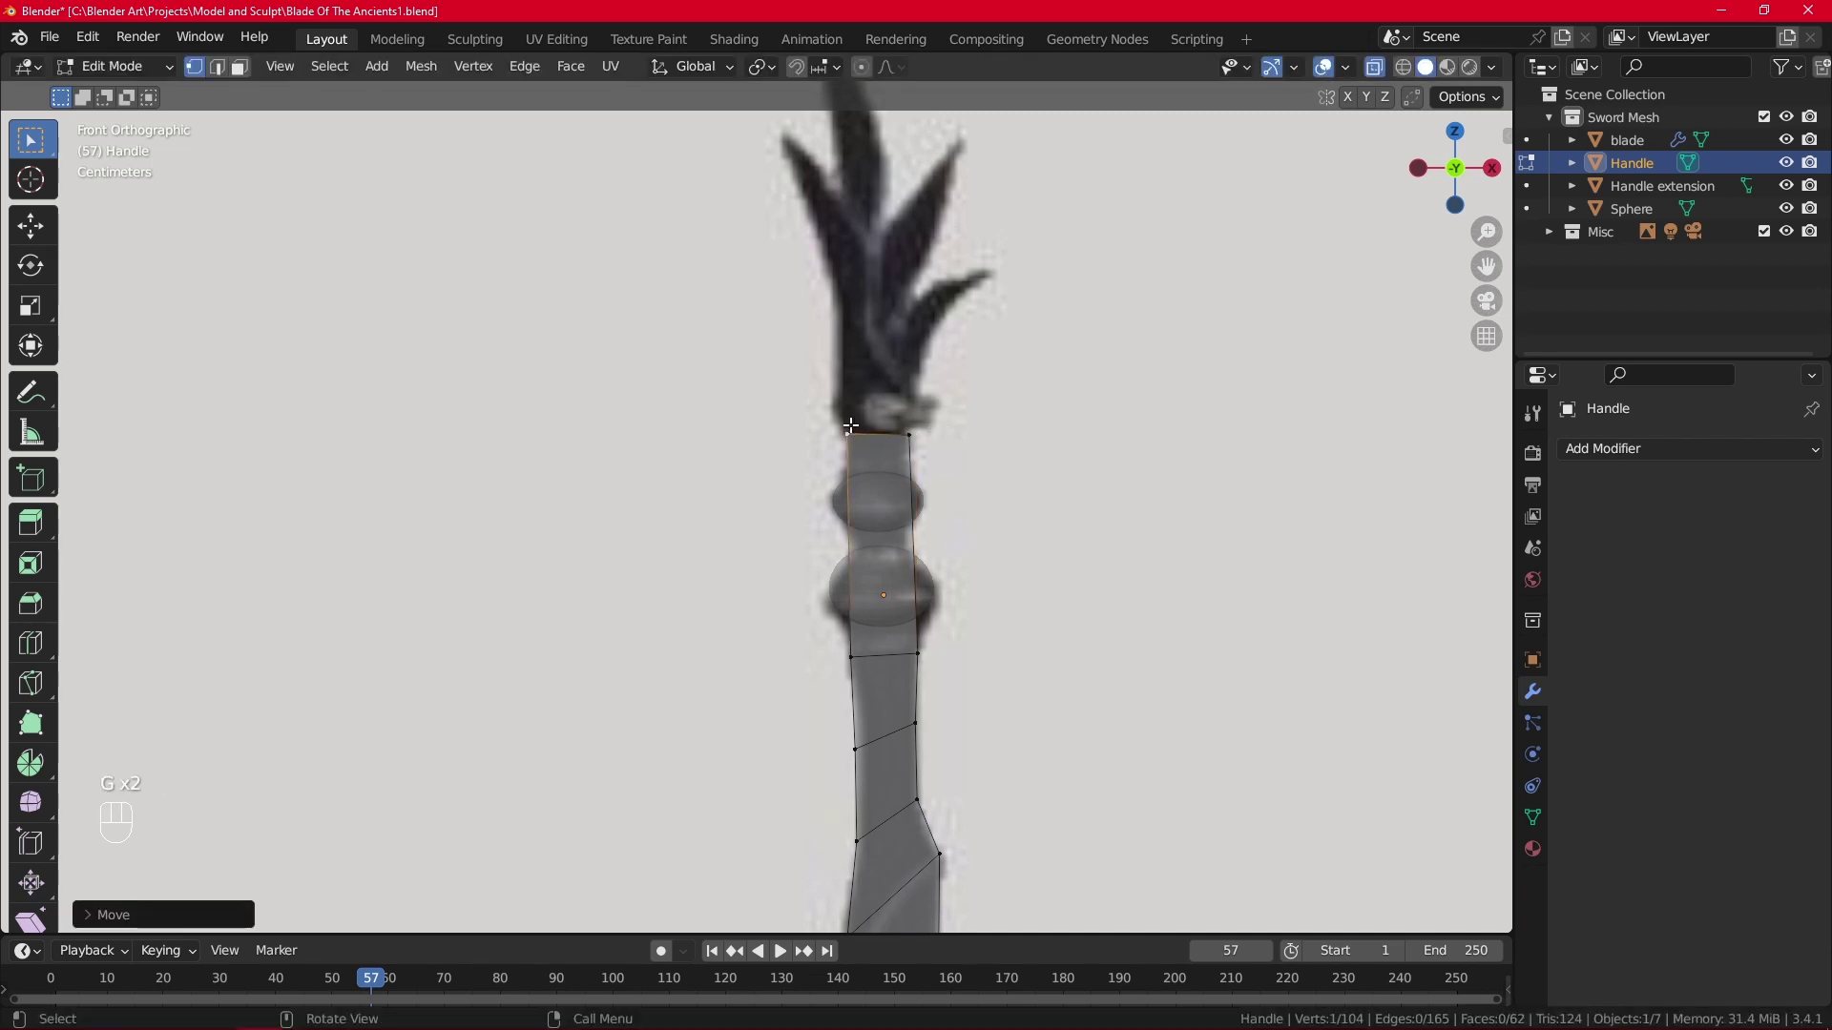
# Add a loop cut between the two collar bulges and move its end vertices inward to narrow the Handle there.
pyautogui.hotkey('ctrl', 'r')
pyautogui.click(890, 543)
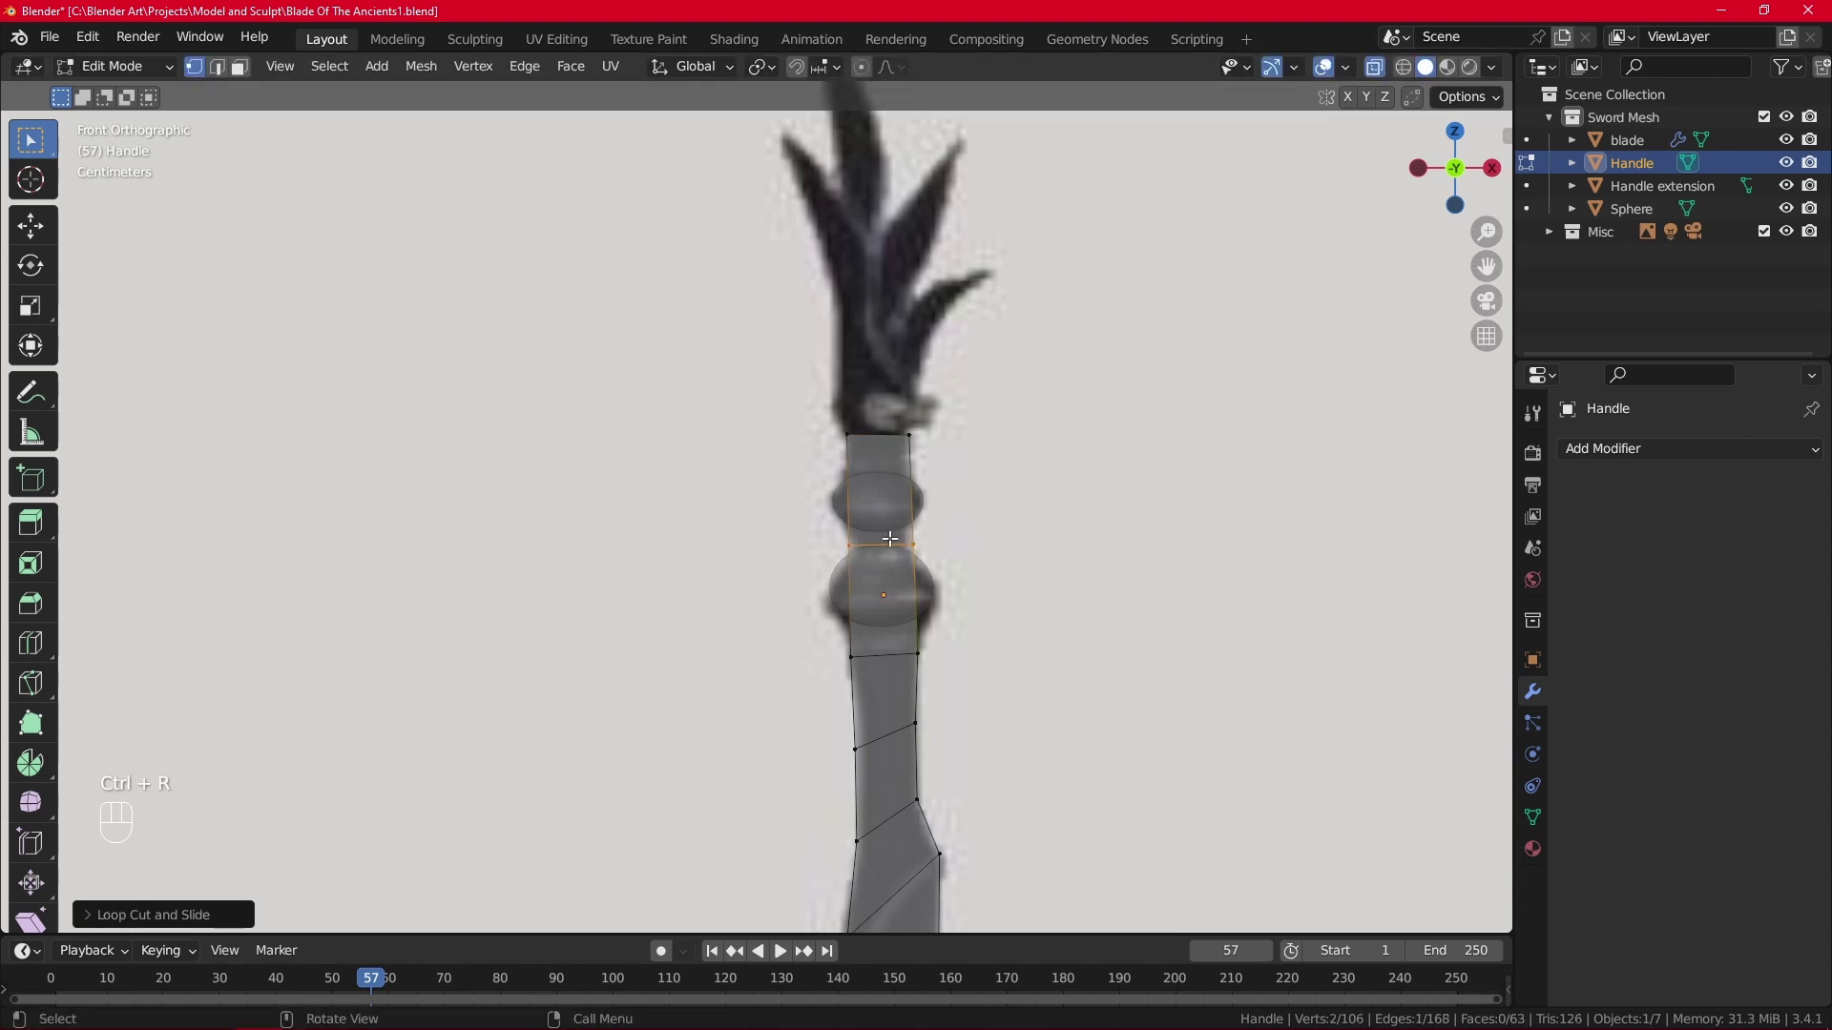
pyautogui.click(945, 545)
pyautogui.press('g')
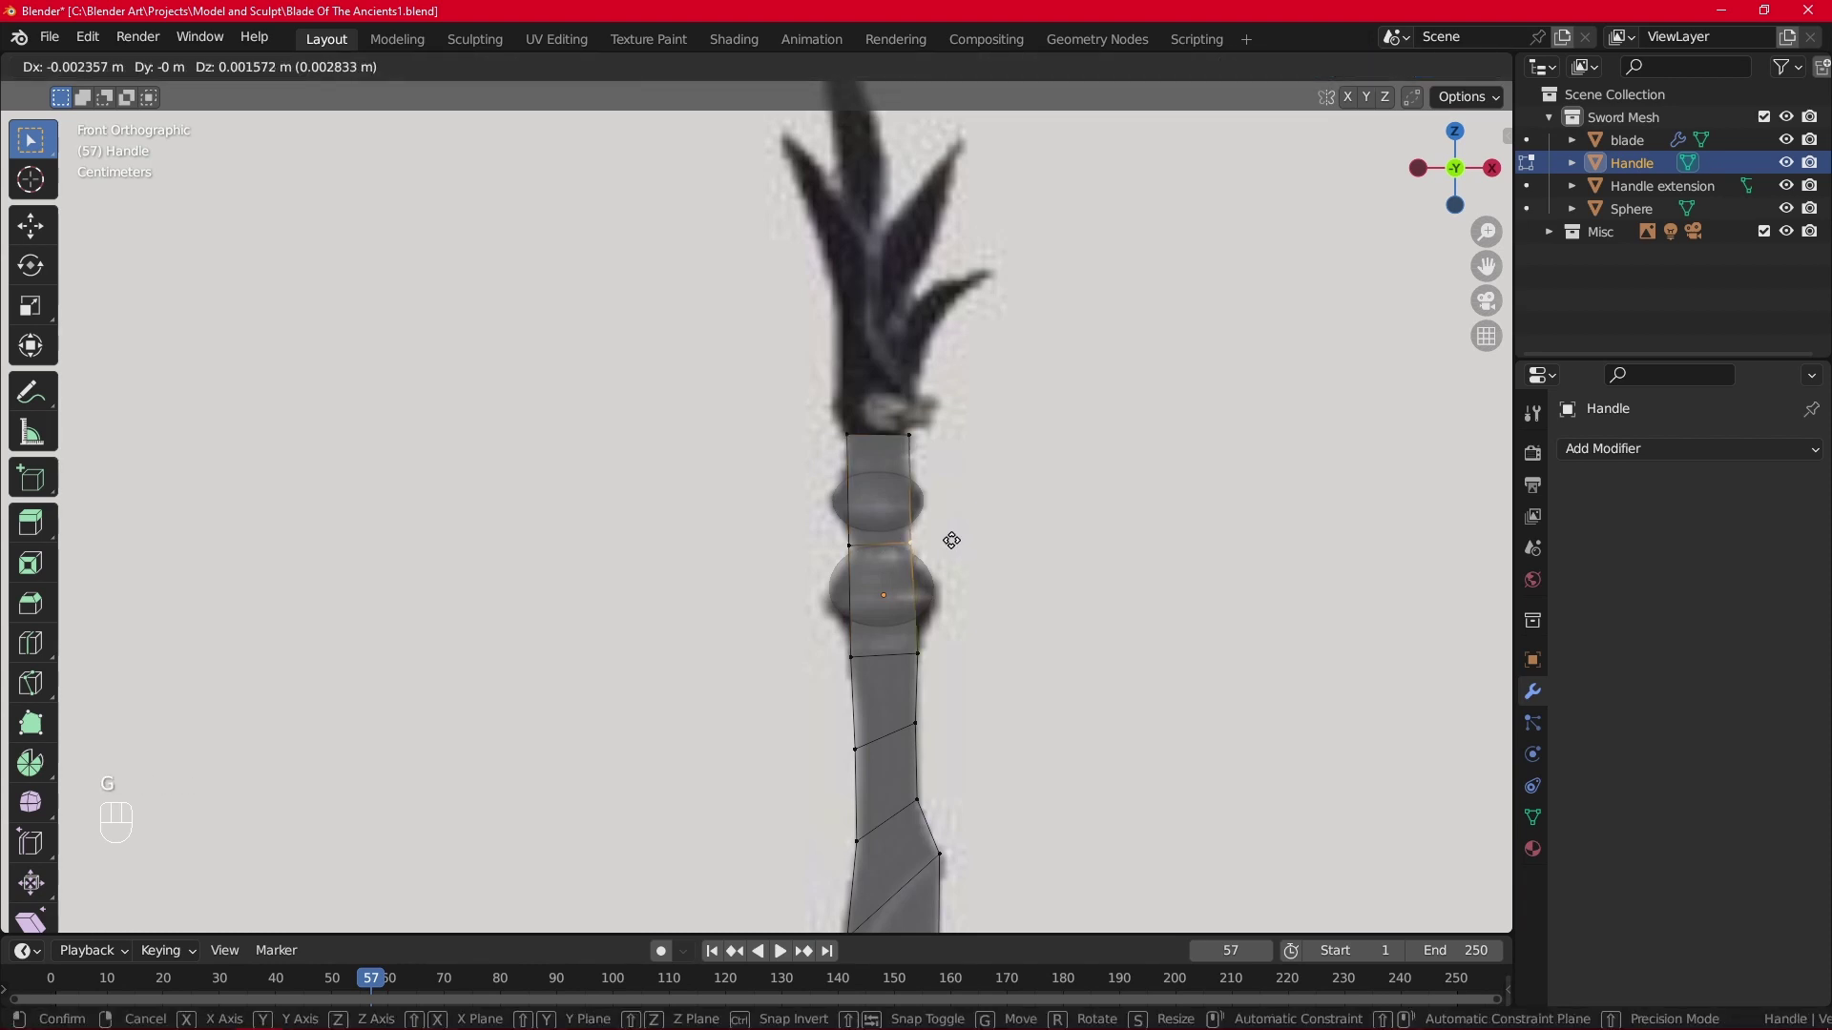
pyautogui.click(945, 536)
pyautogui.click(848, 545)
pyautogui.press('g')
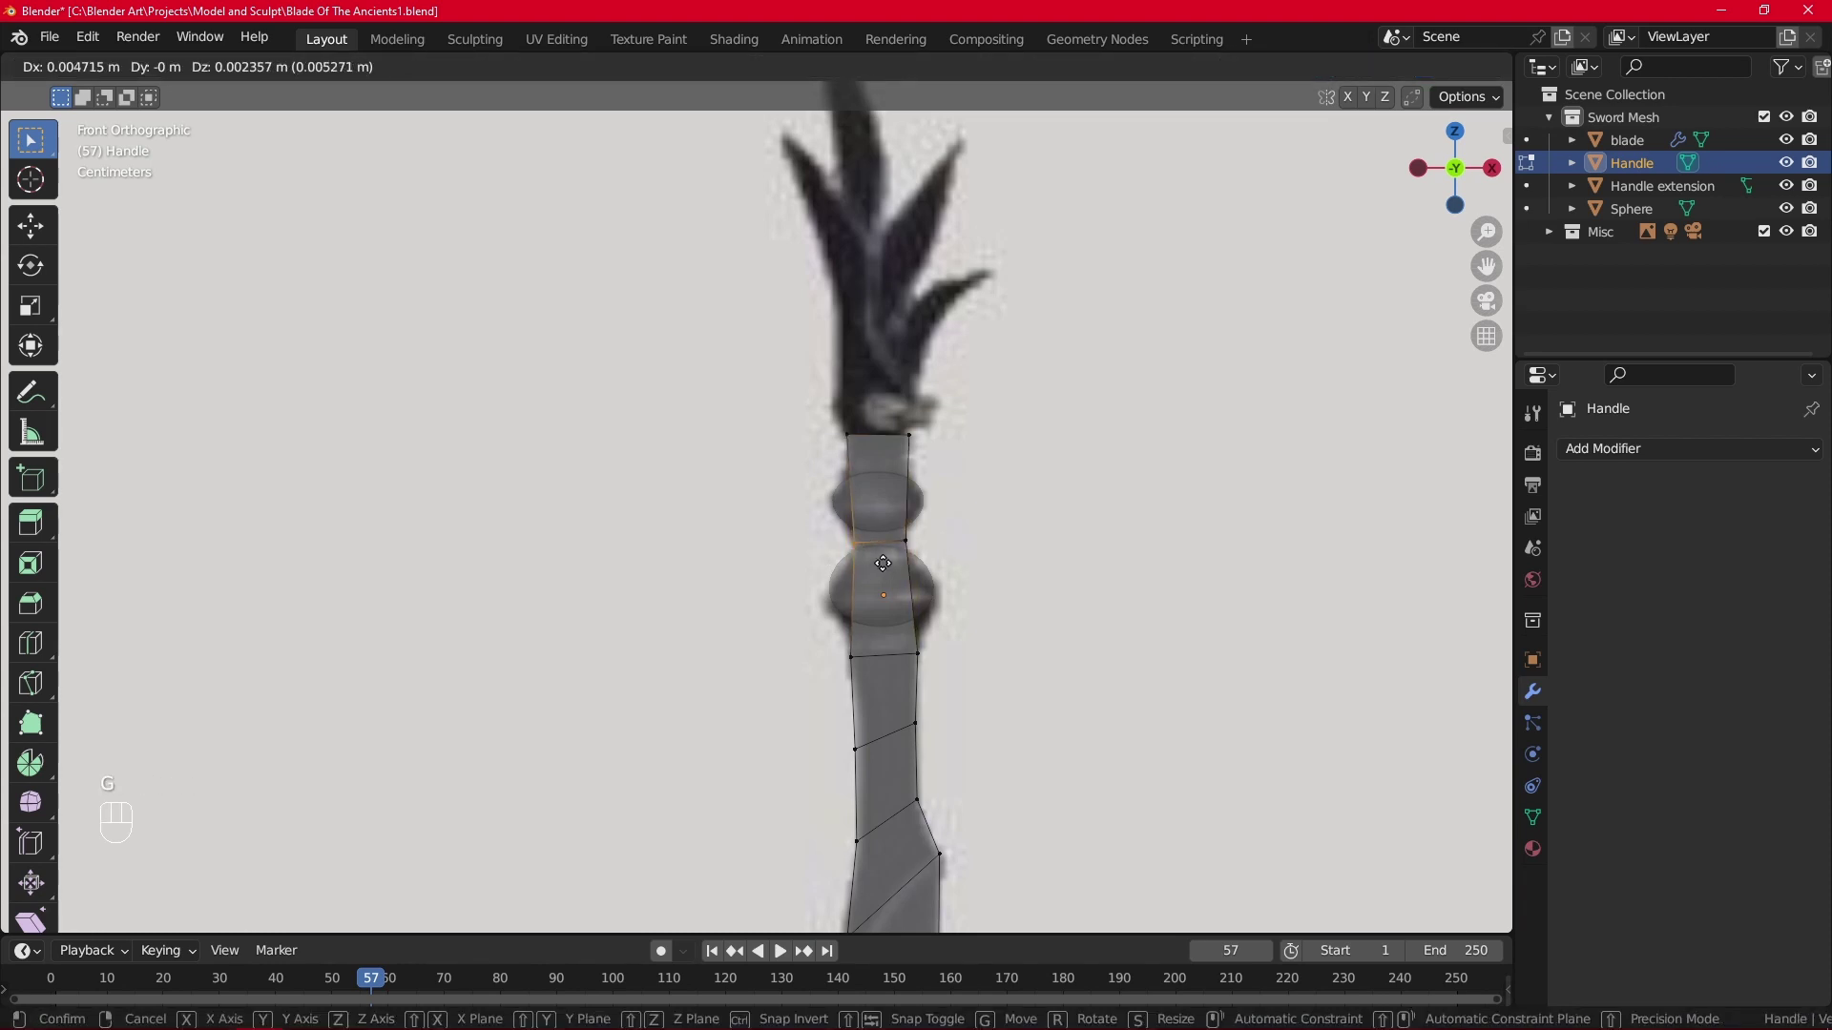
pyautogui.click(880, 520)
# Nudge the Handle's top-left corner vertex slightly to level the top edge with the reference.
pyautogui.click(848, 437)
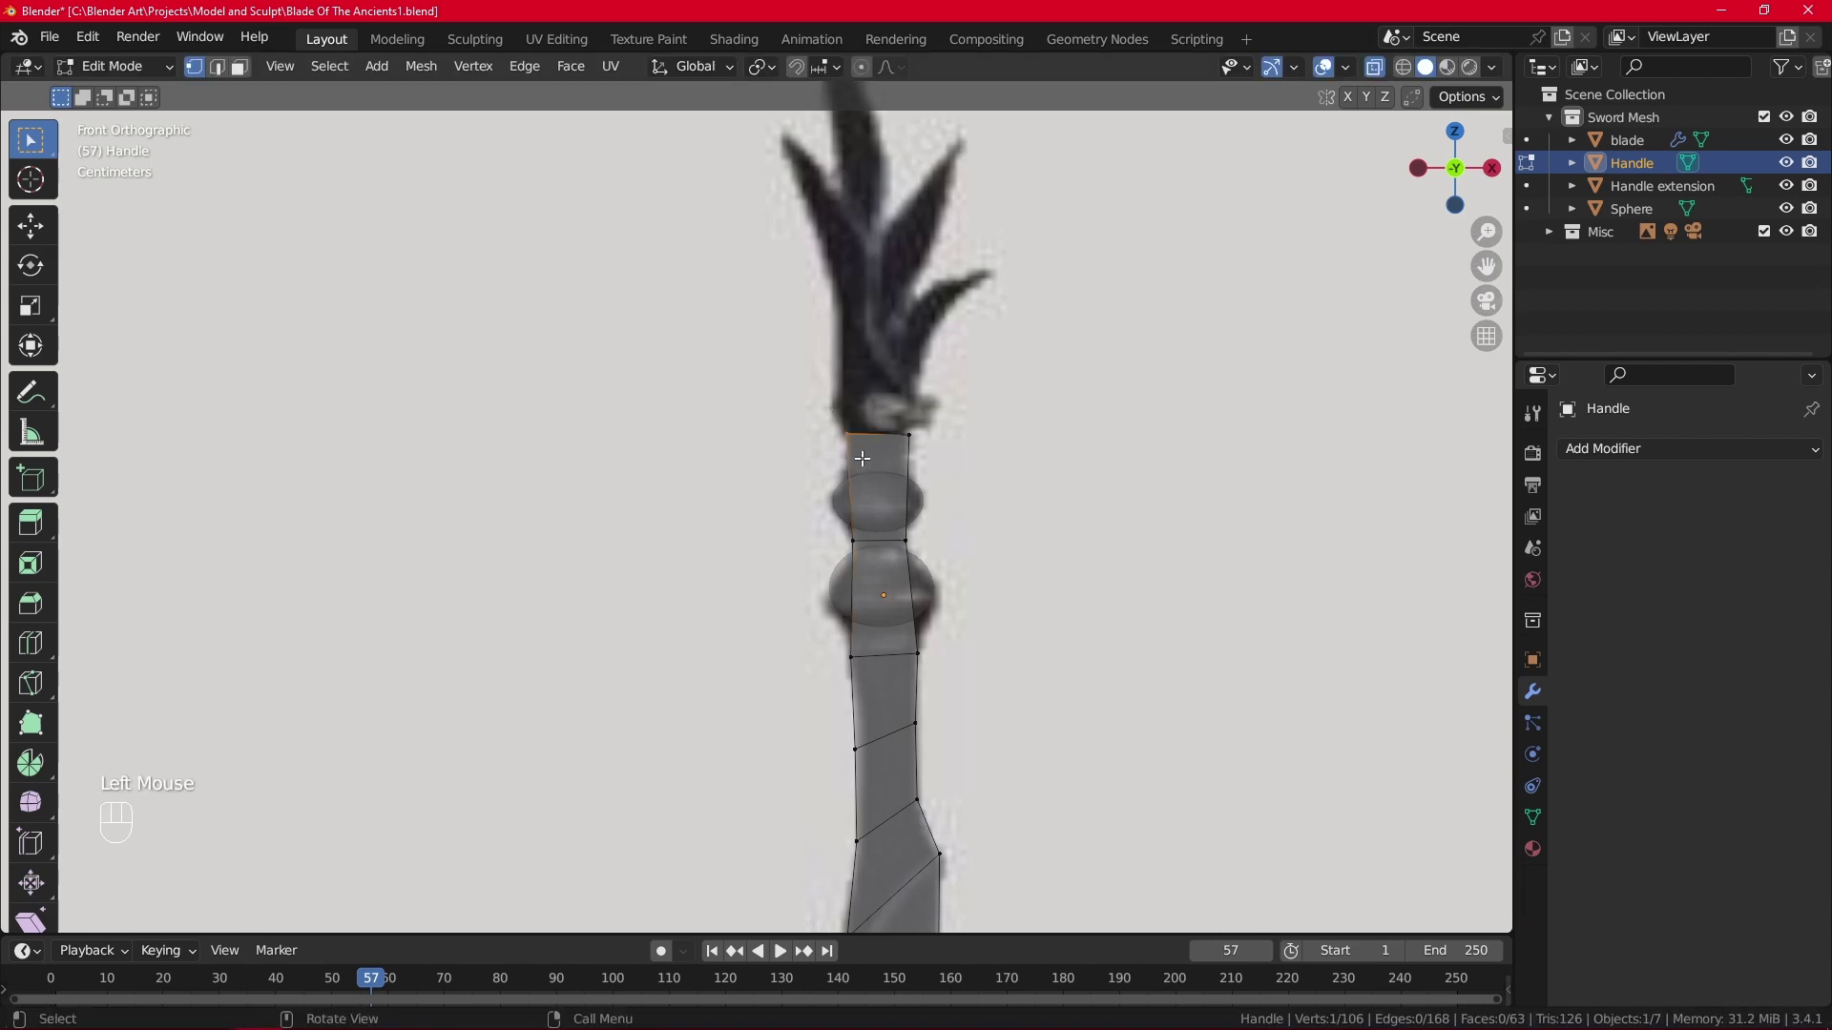
pyautogui.press('g')
pyautogui.click(859, 460)
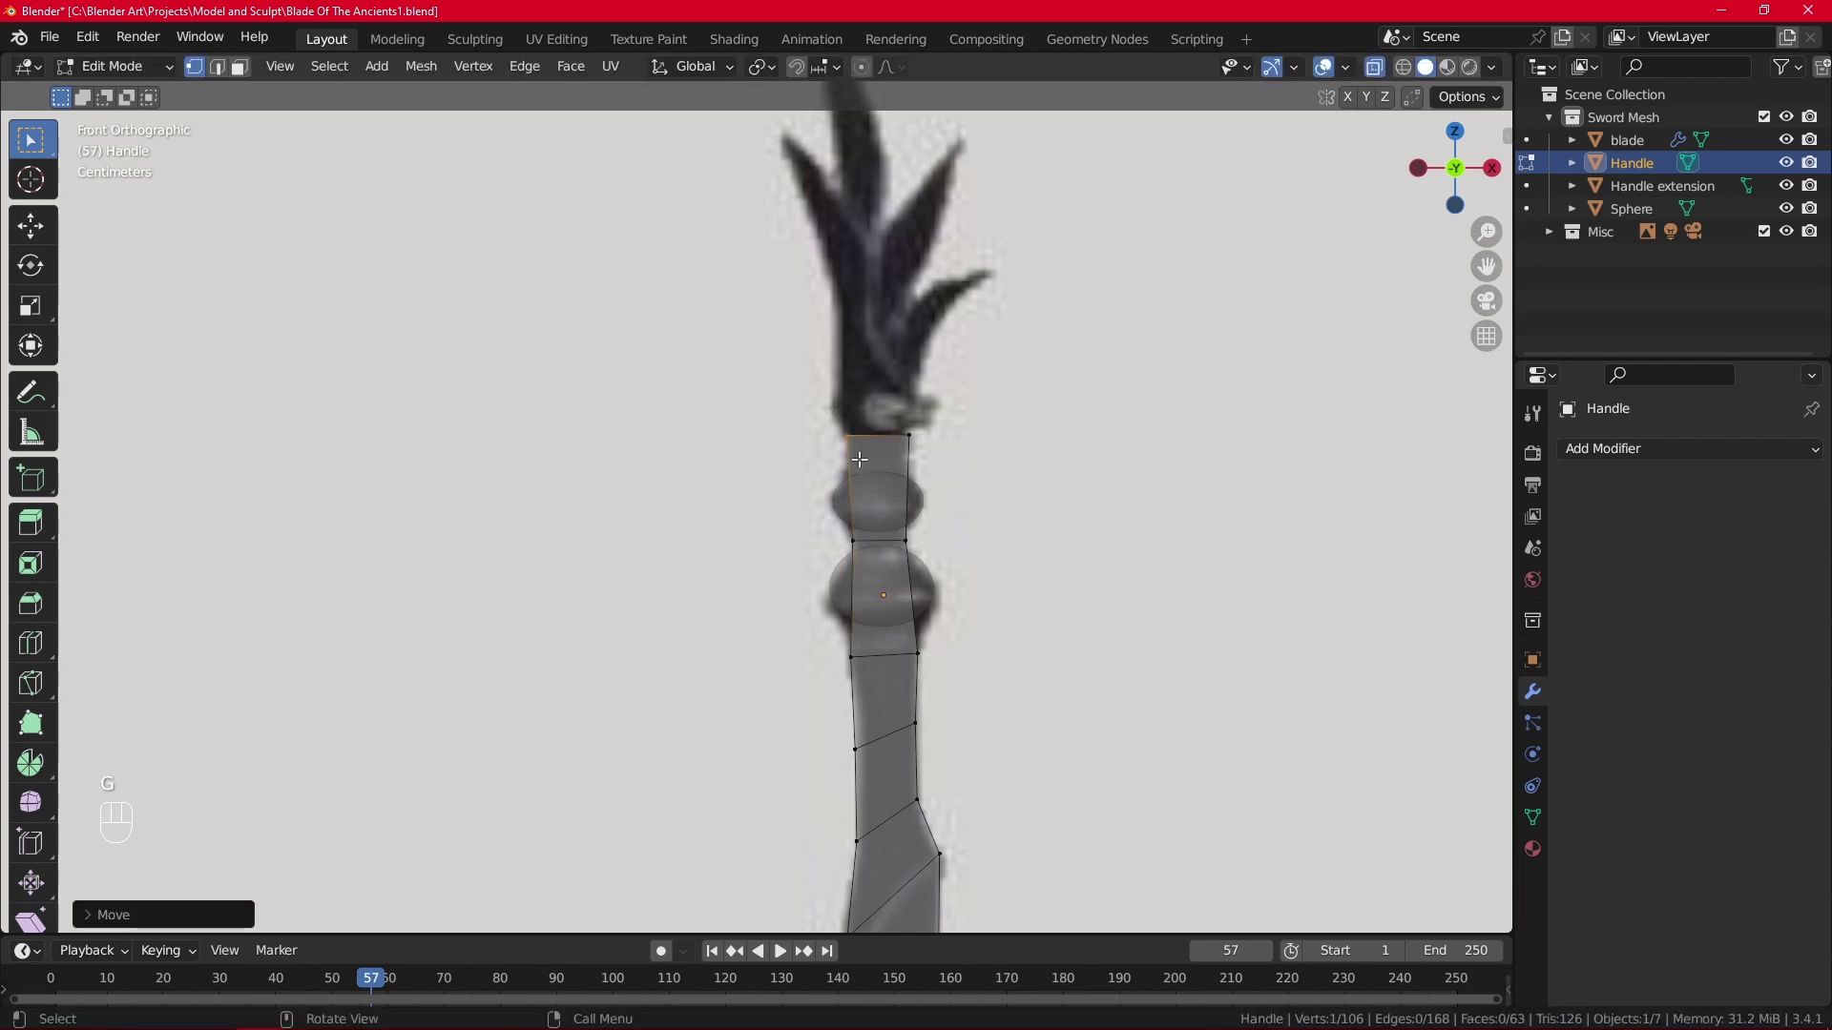
pyautogui.scroll(-2, 930, 451)
pyautogui.scroll(4, 900, 469)
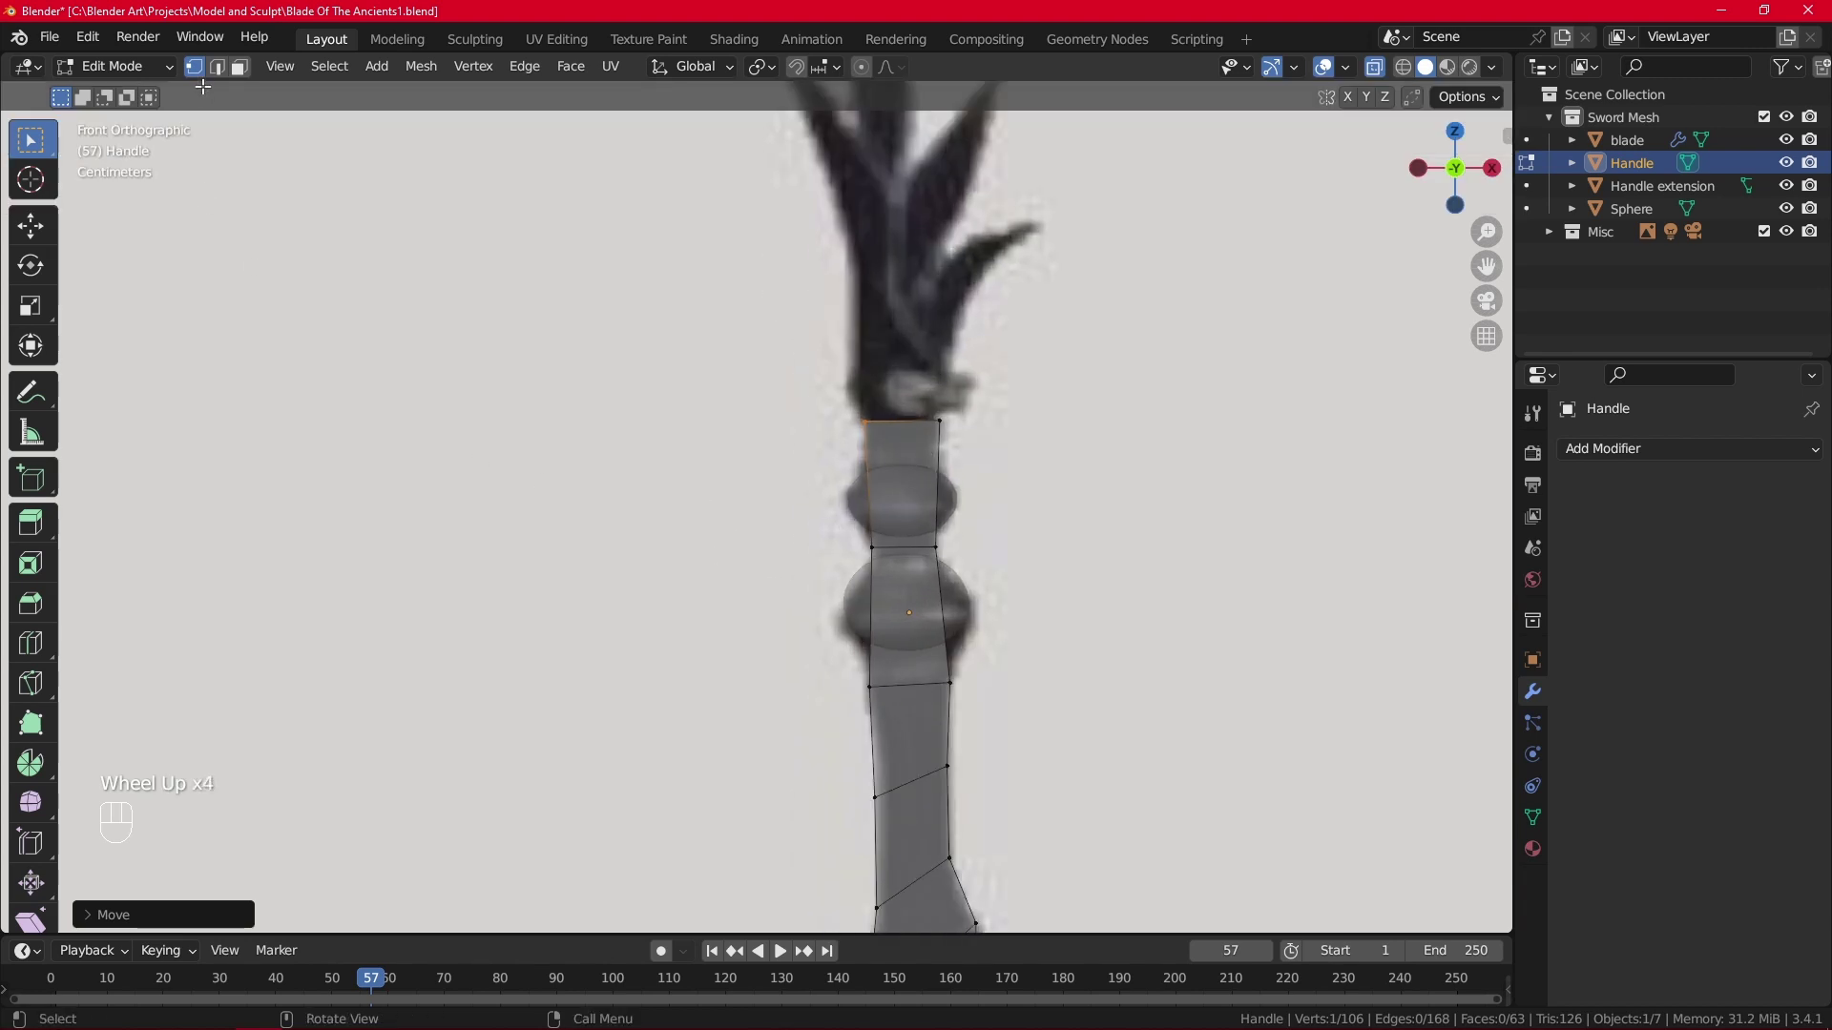
pyautogui.keyDown('shift'); pyautogui.moveTo(695, 478); pyautogui.dragTo(628, 461, button='middle'); pyautogui.keyUp('shift')
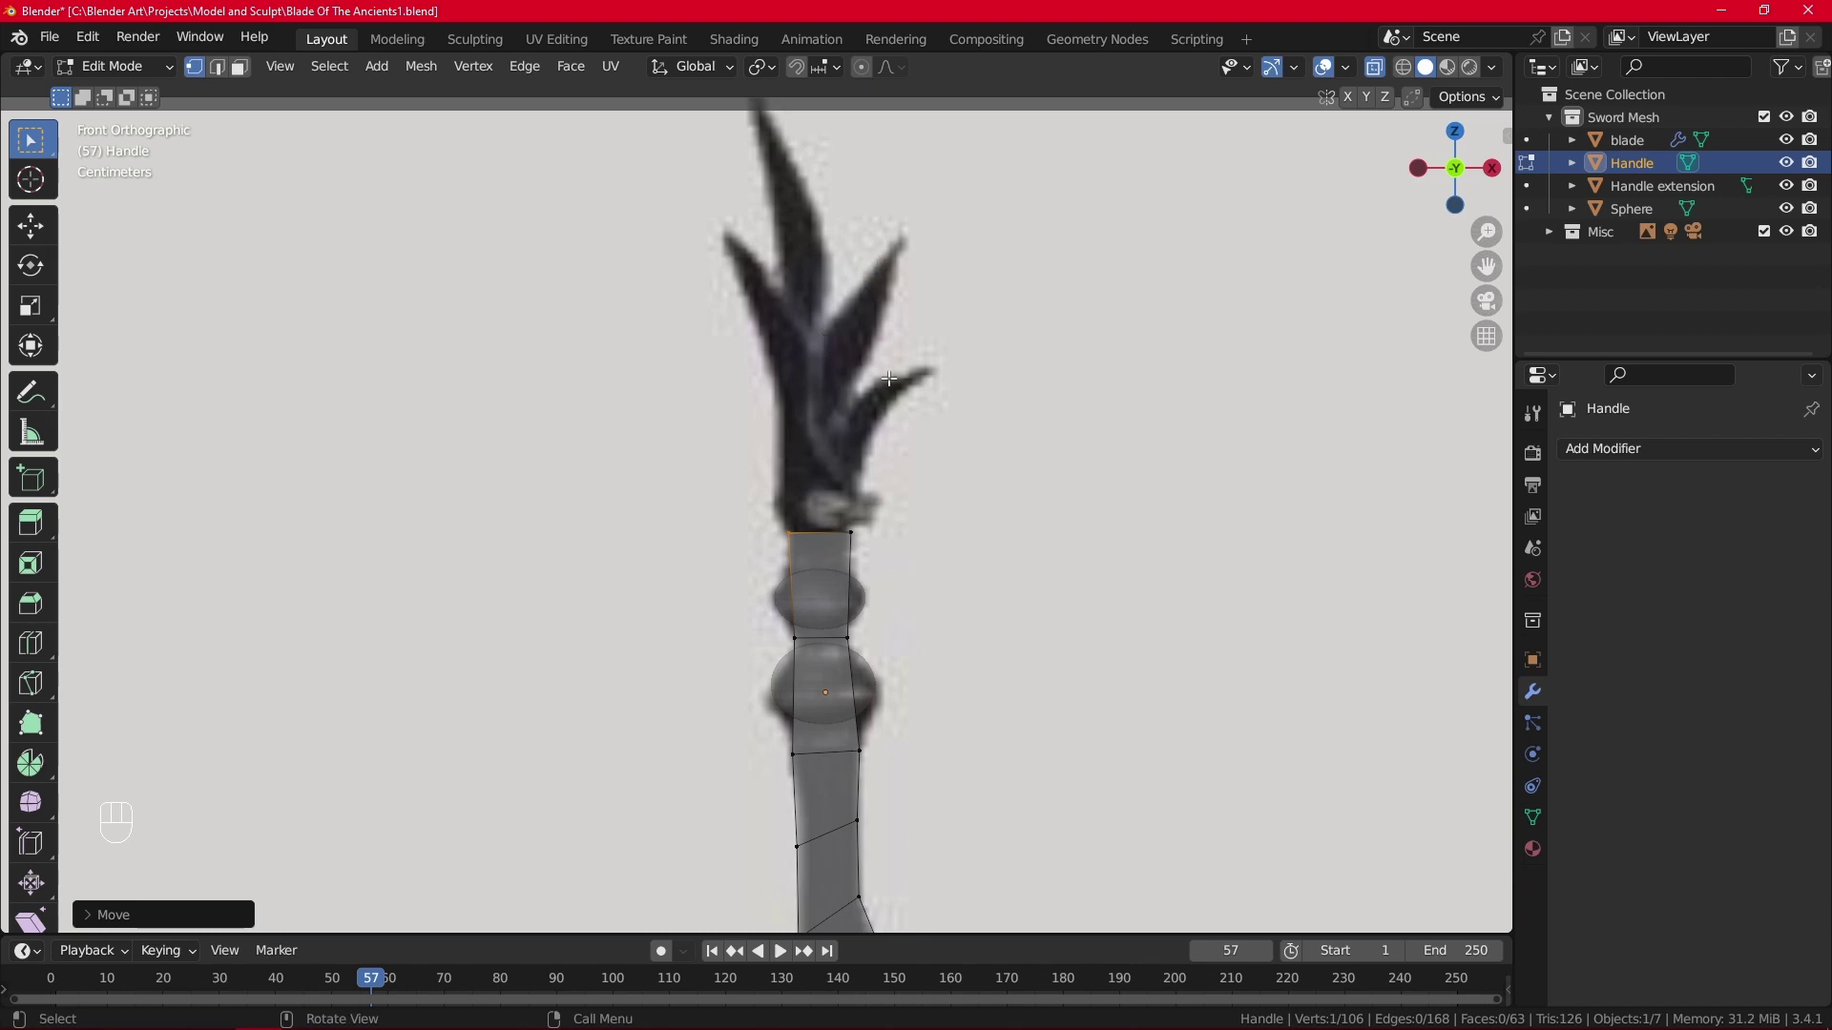
# Duplicate the upper flattened sphere within the Sphere mesh to the right leaf's base, then tilt the copy and scale it down.
pyautogui.press('Tab')
pyautogui.click(858, 616)
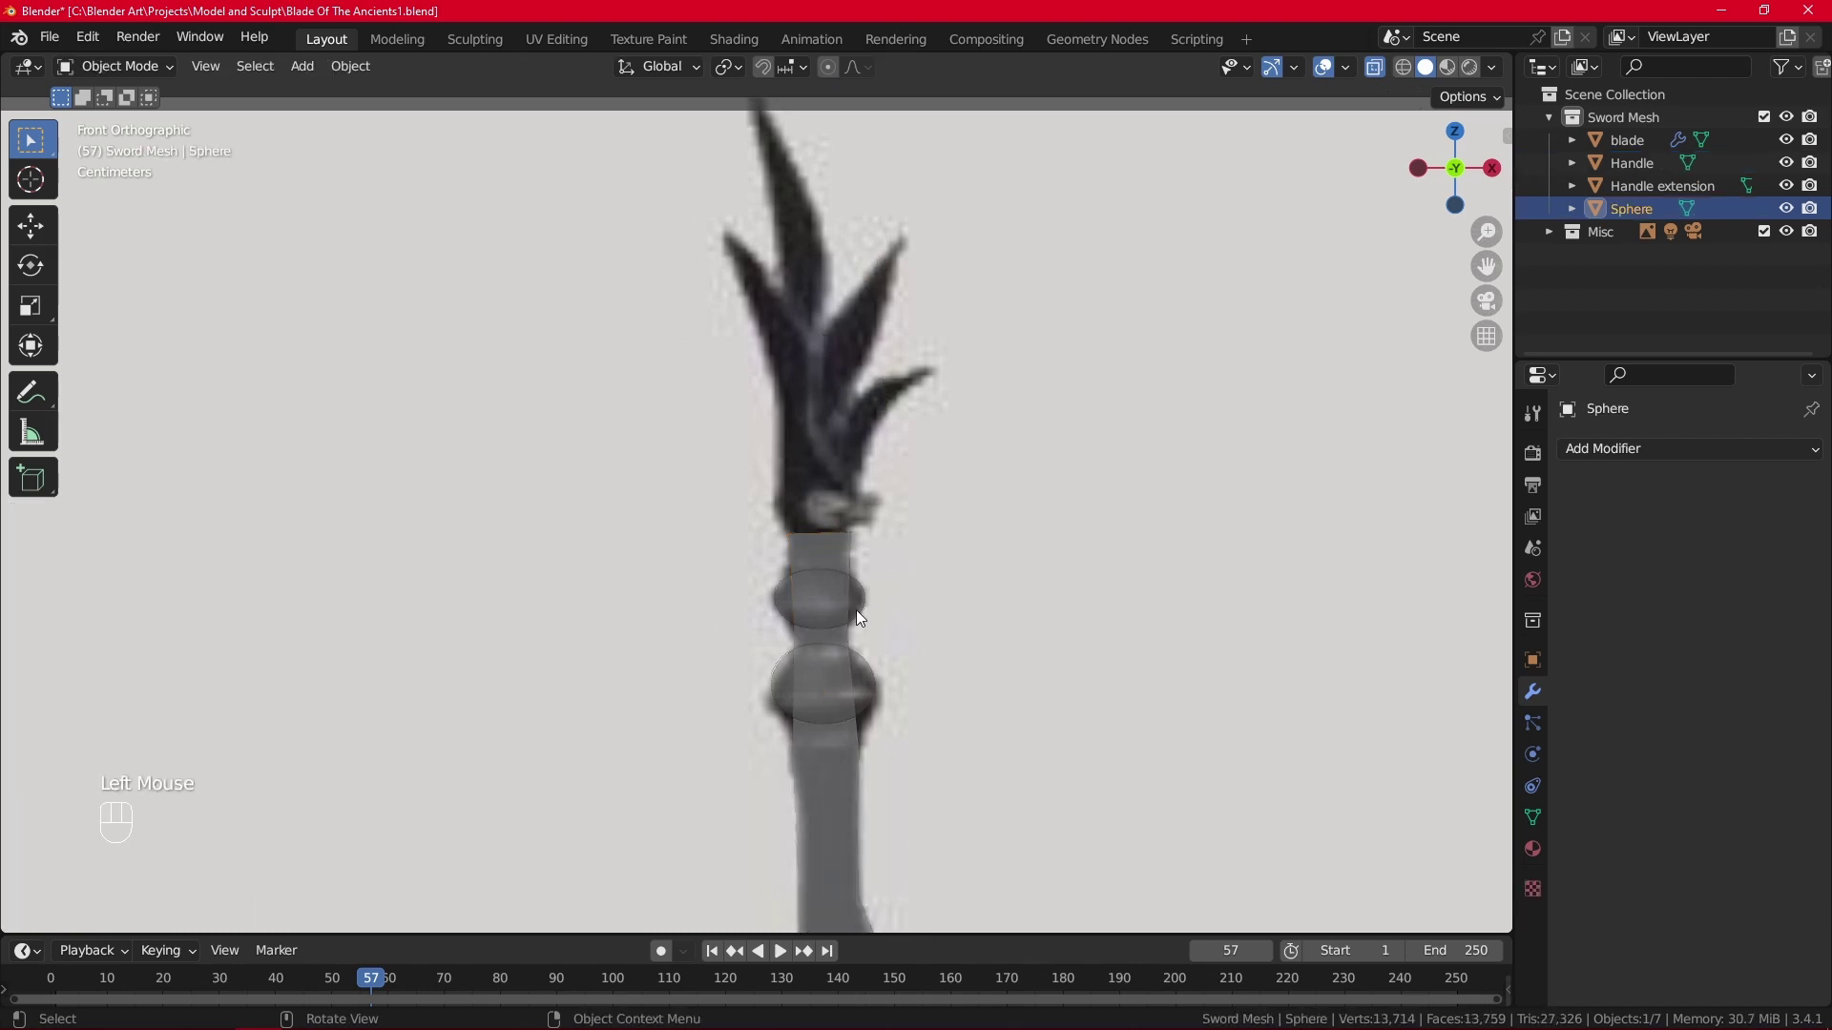
pyautogui.click(1645, 204)
pyautogui.press('Tab')
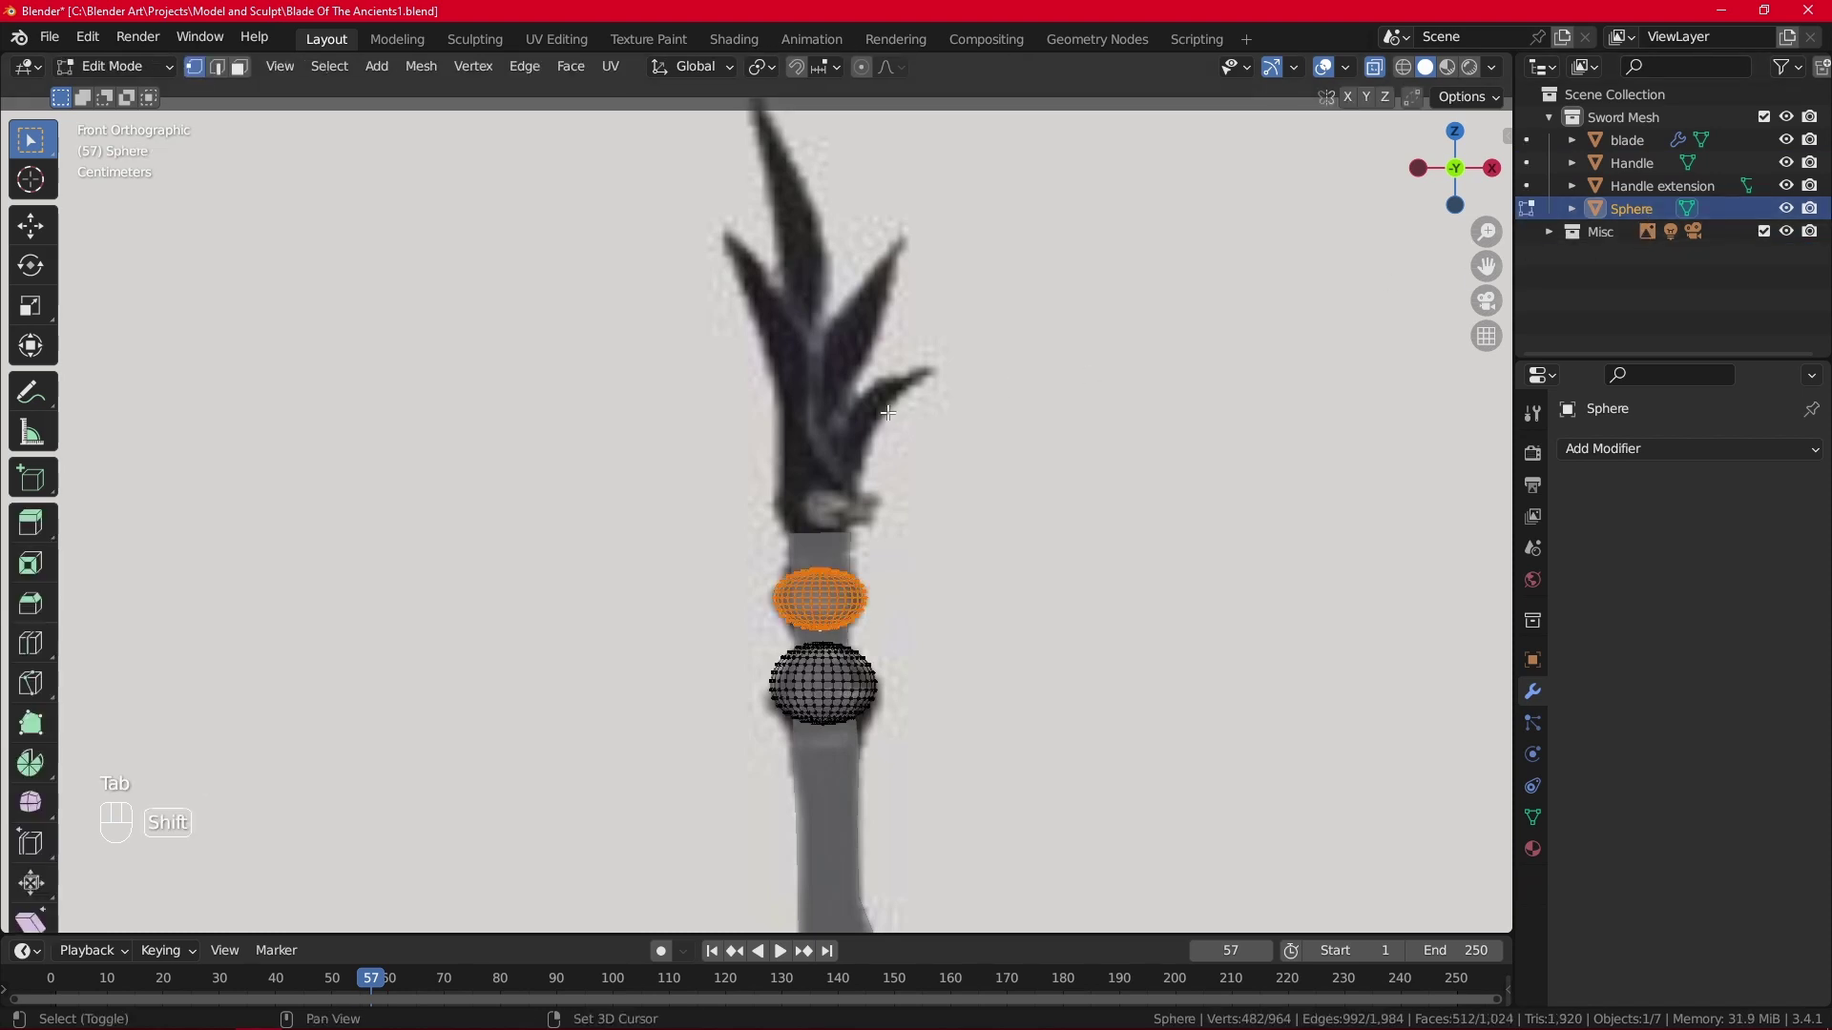
pyautogui.hotkey('shift', 'd')
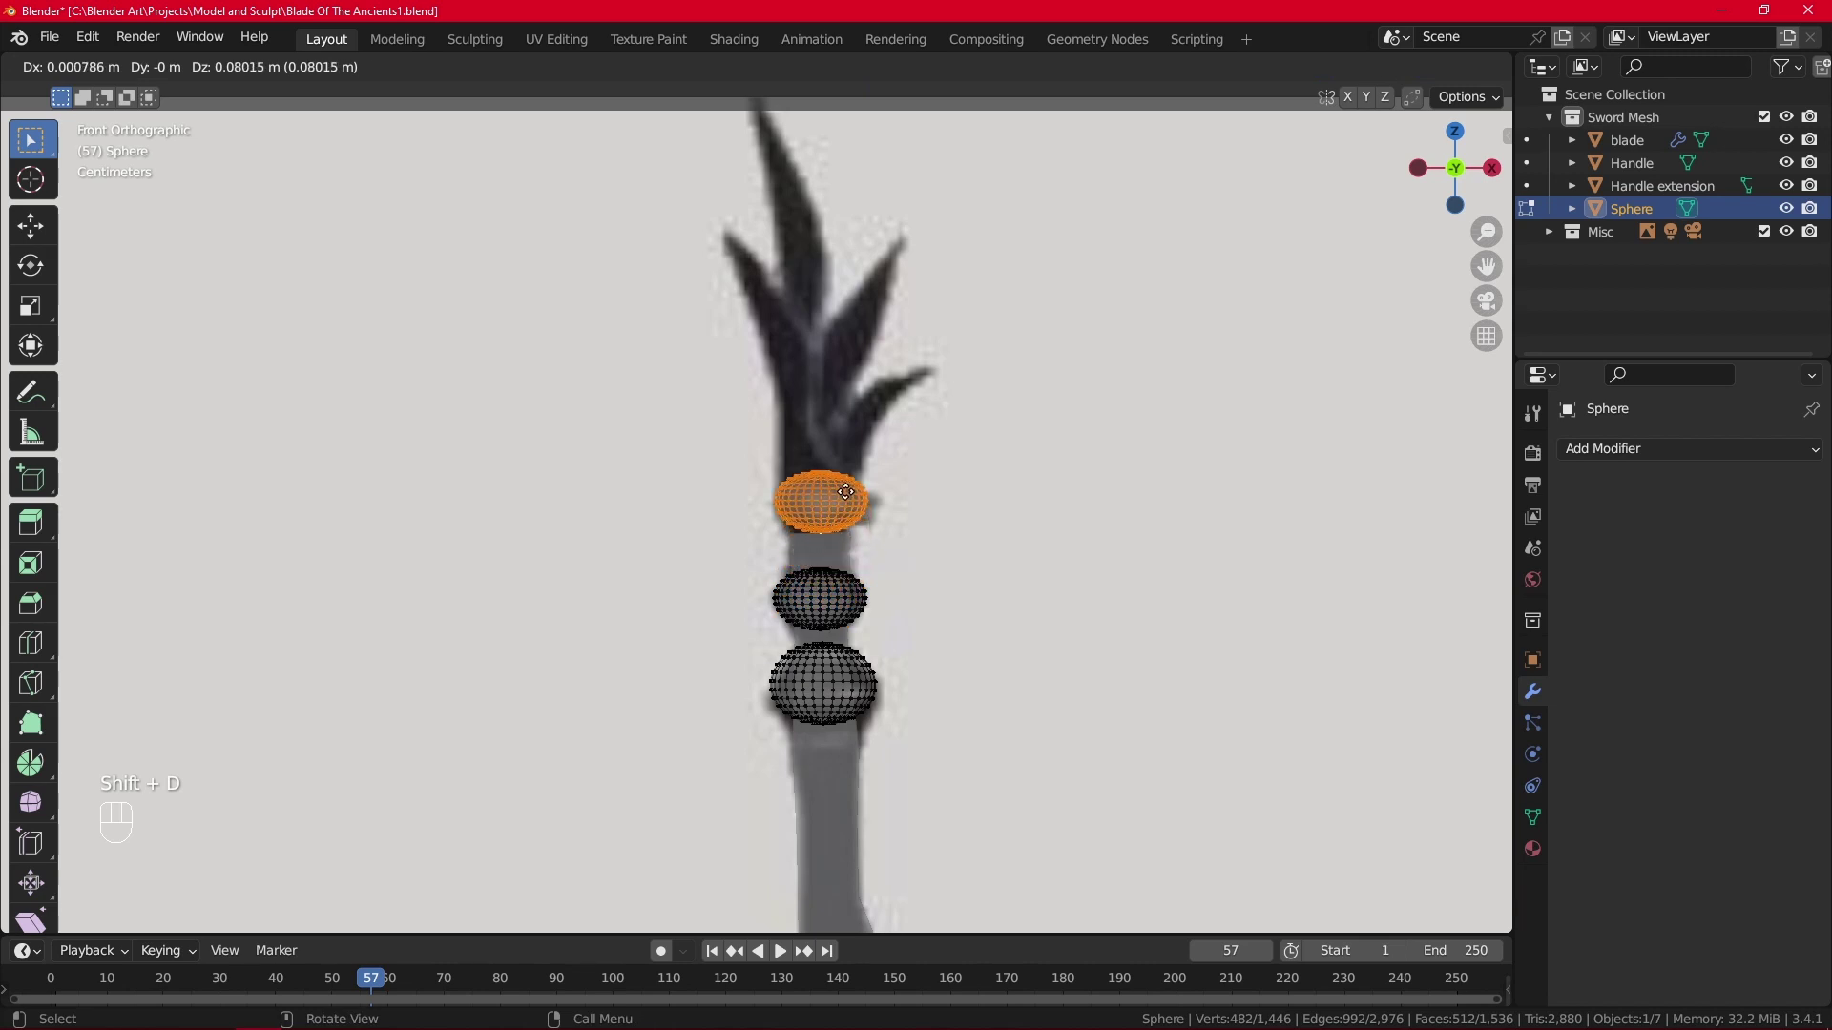
pyautogui.click(871, 446)
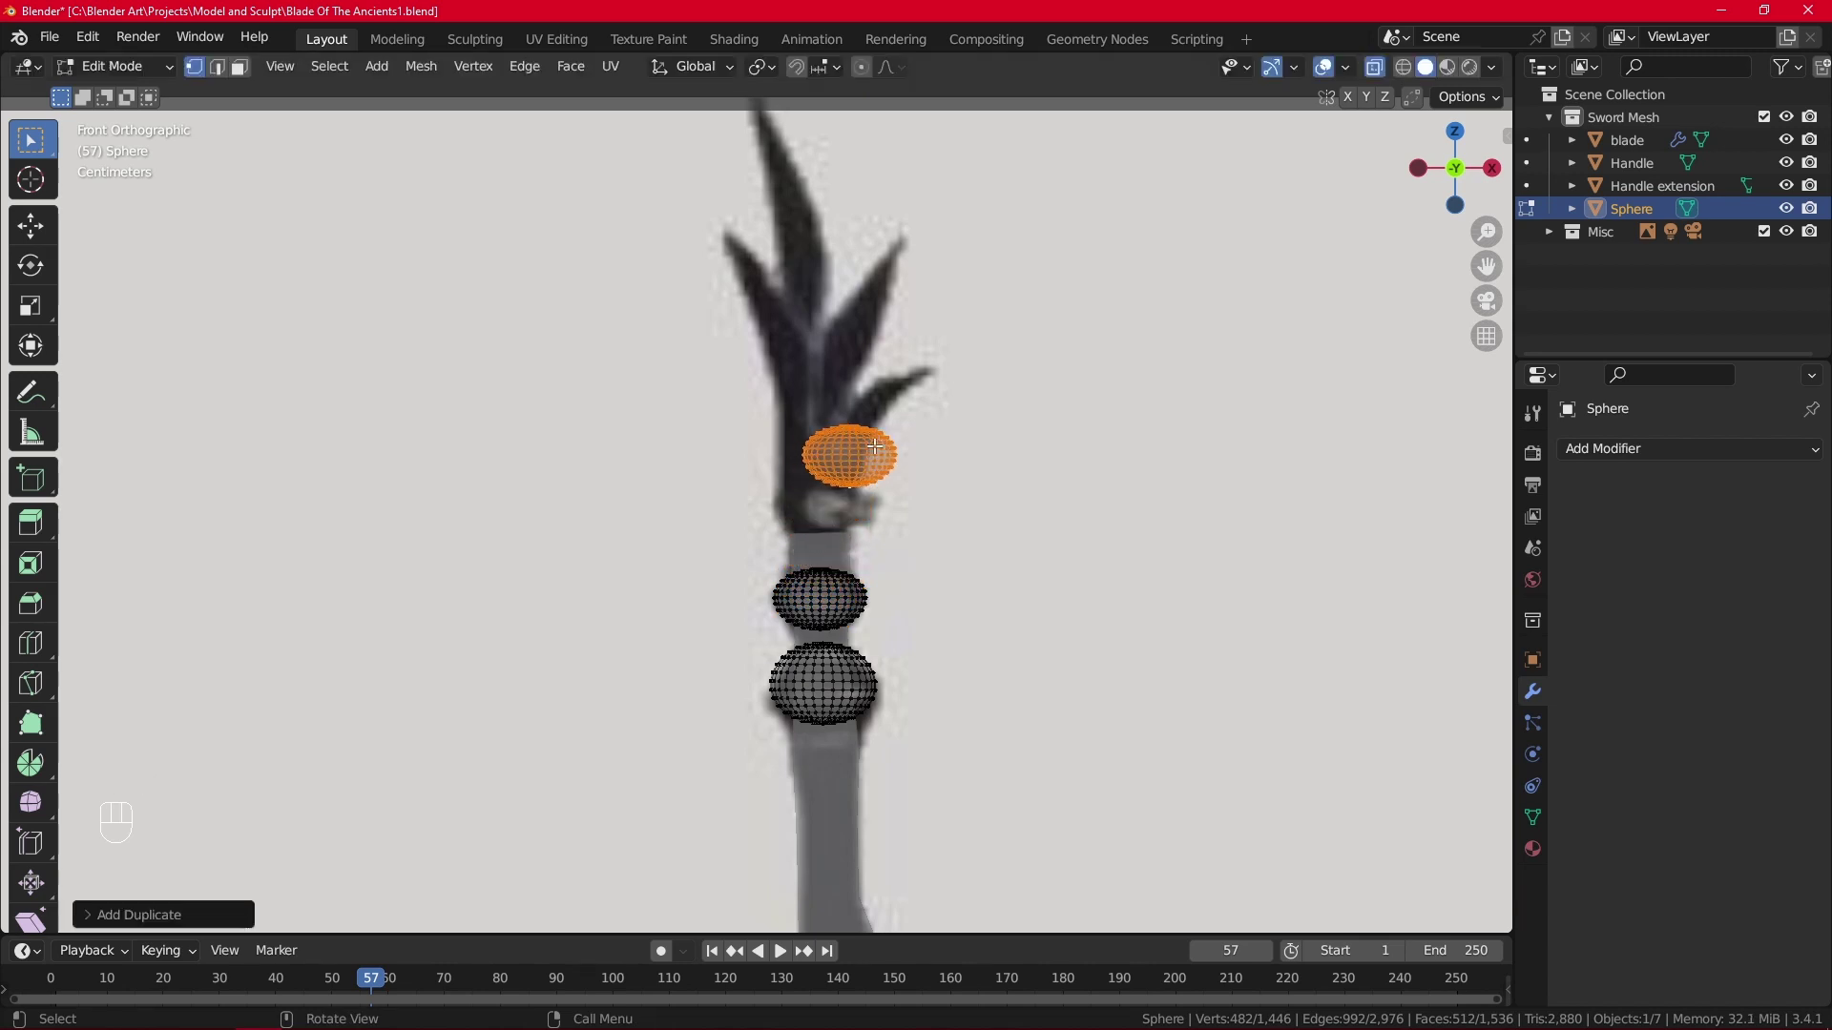
pyautogui.press('r')
pyautogui.click(911, 491)
pyautogui.press('s')
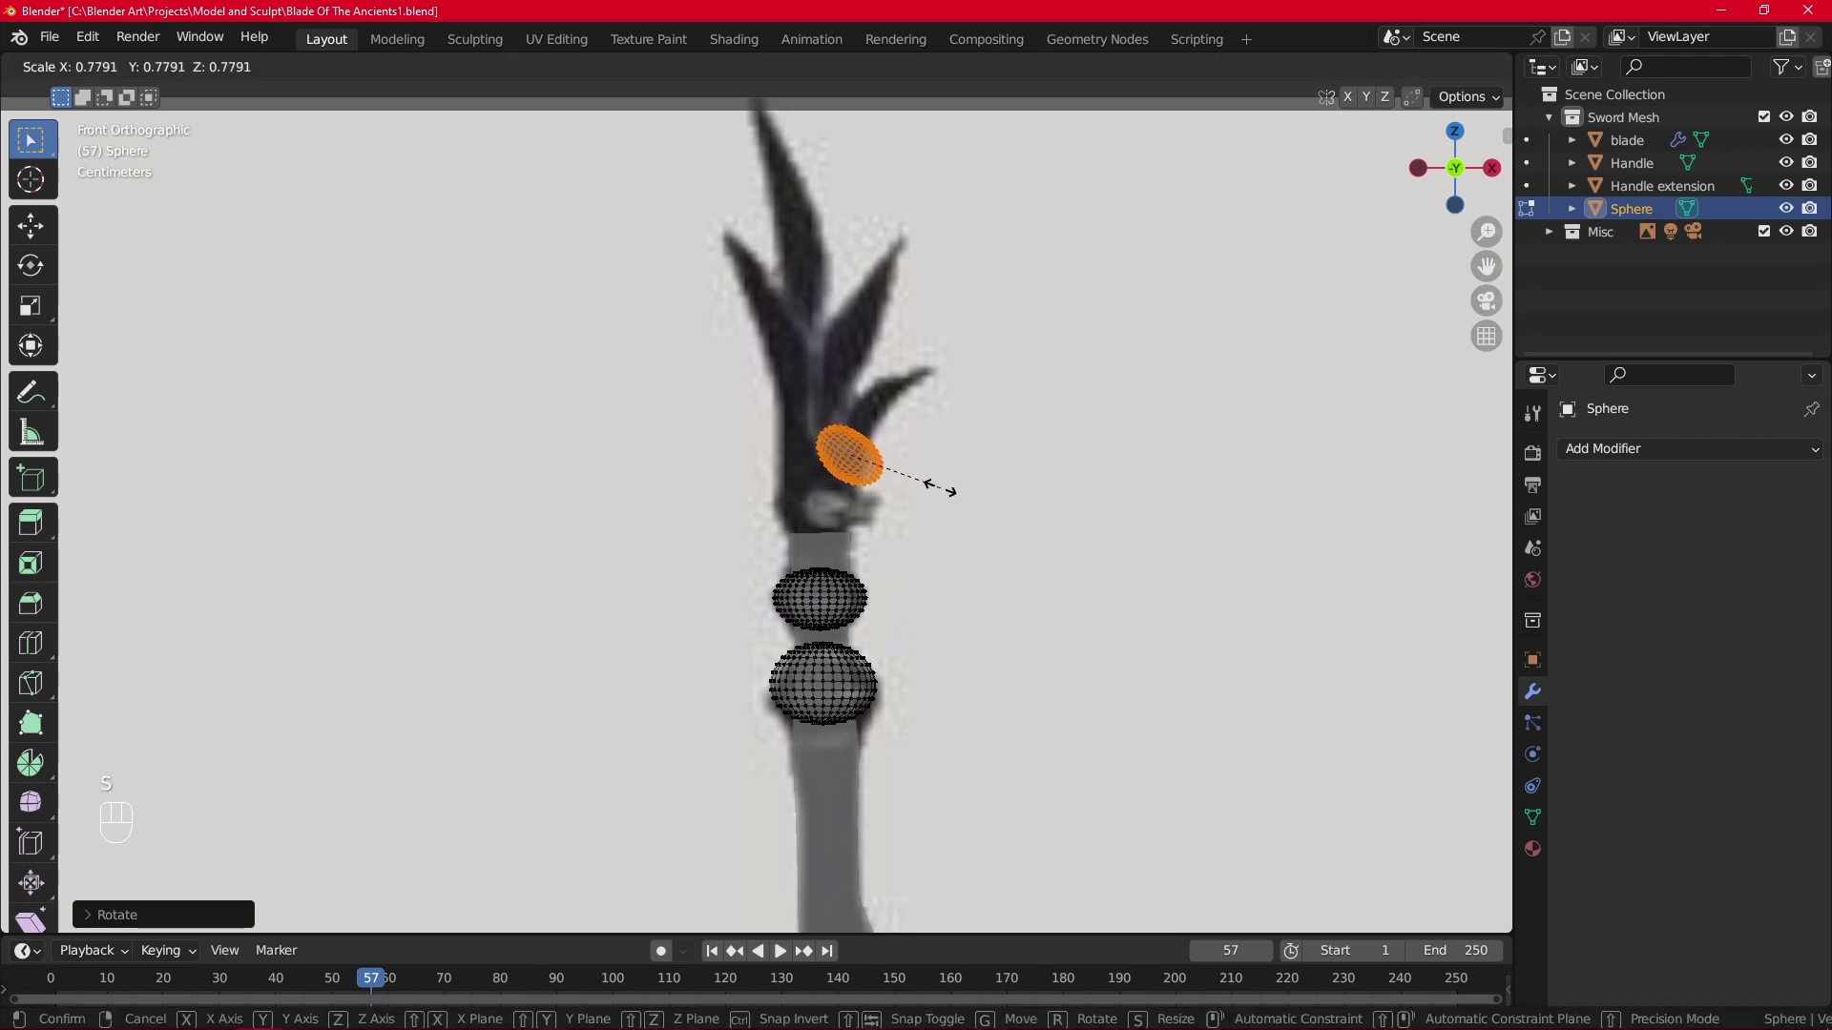
pyautogui.click(907, 472)
# Pull the small sphere's pole vertex about 0.05 m in X and 0.063 m in Z with proportional editing, stretching it to the right leaf's tip.
pyautogui.scroll(1, 920, 413)
pyautogui.scroll(1, 920, 413)
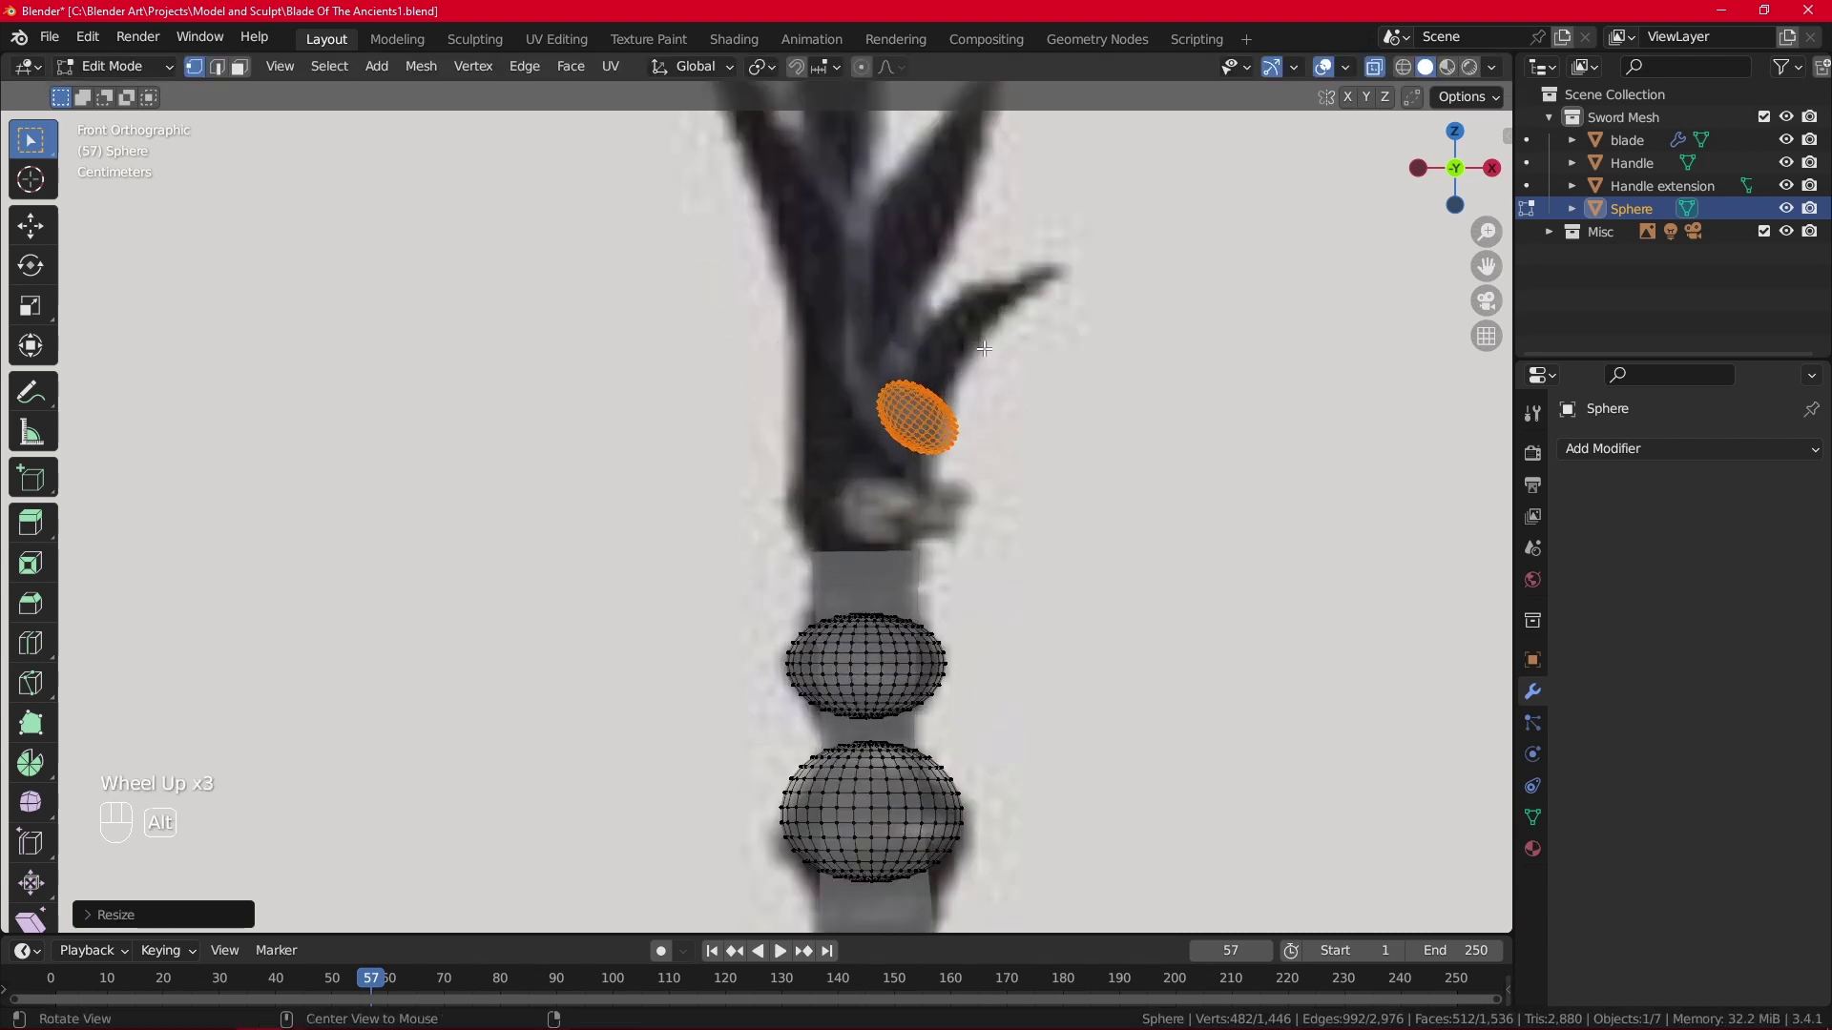
pyautogui.moveTo(920, 413); pyautogui.dragTo(885, 463, button='middle')
pyautogui.click(876, 468)
pyautogui.scroll(5, 876, 469)
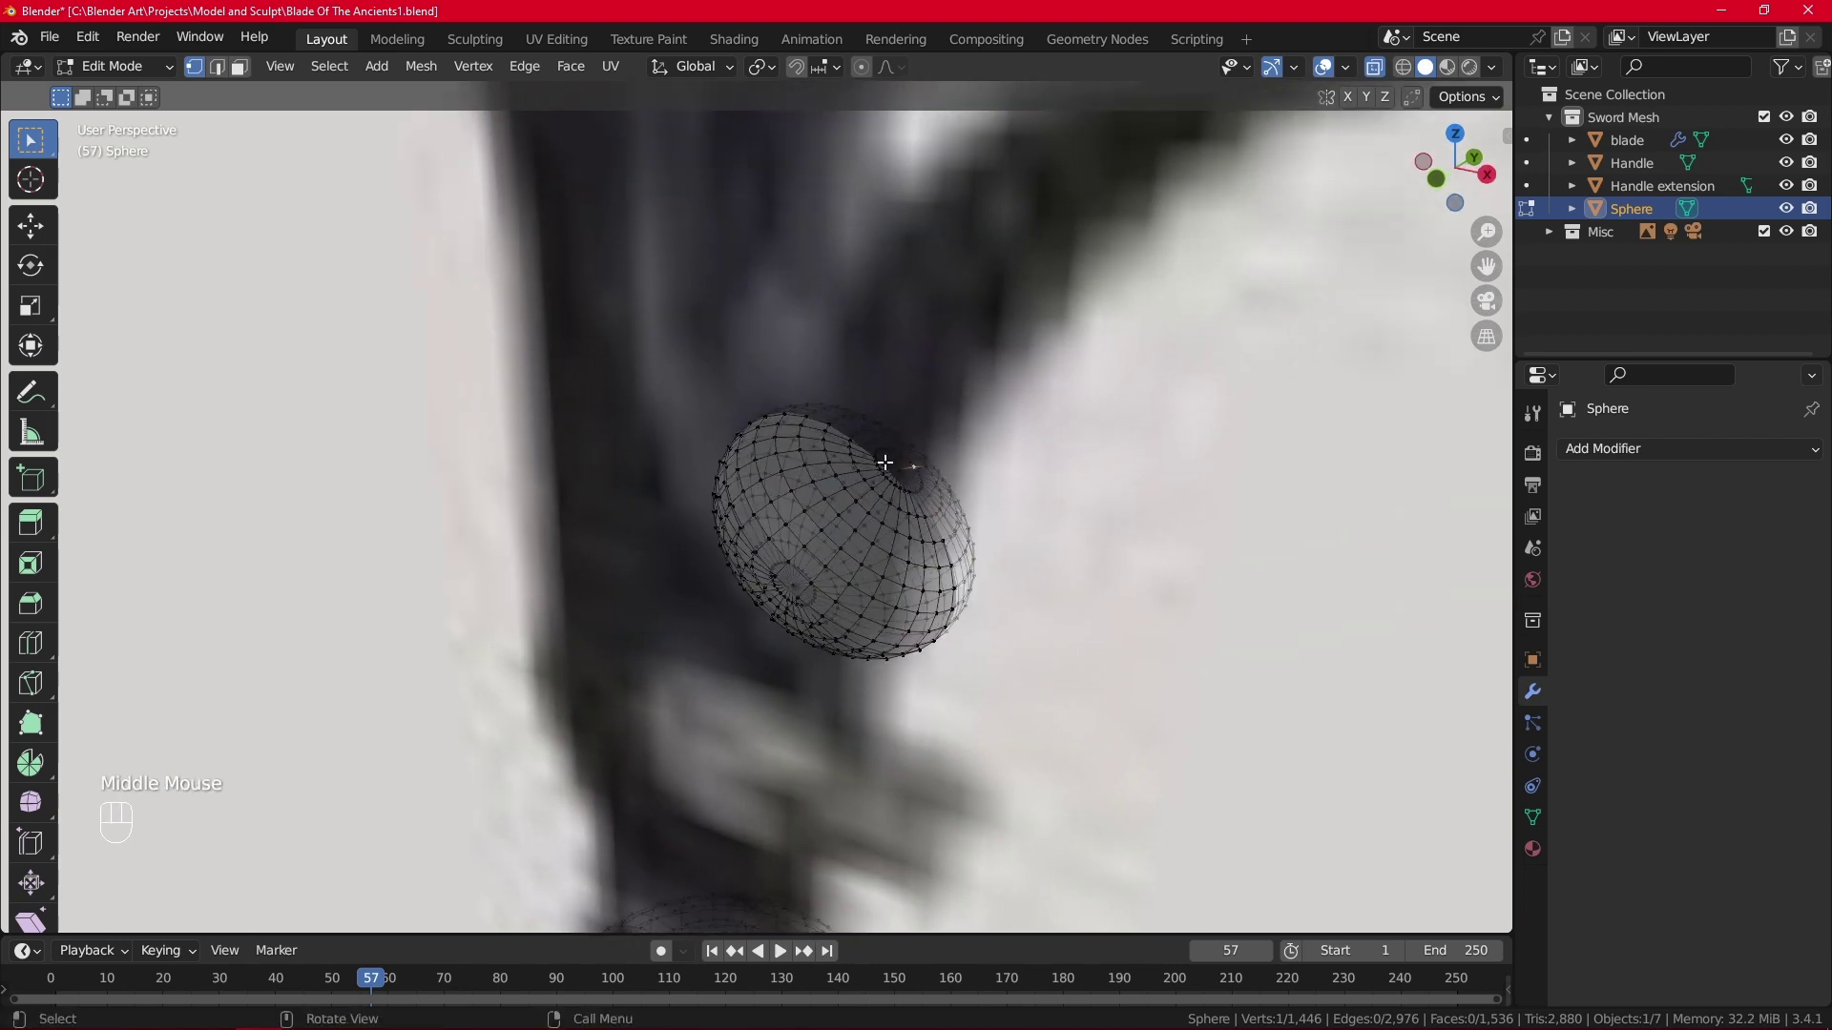
pyautogui.click(902, 468)
pyautogui.scroll(-2, 903, 467)
pyautogui.press('KP_1')
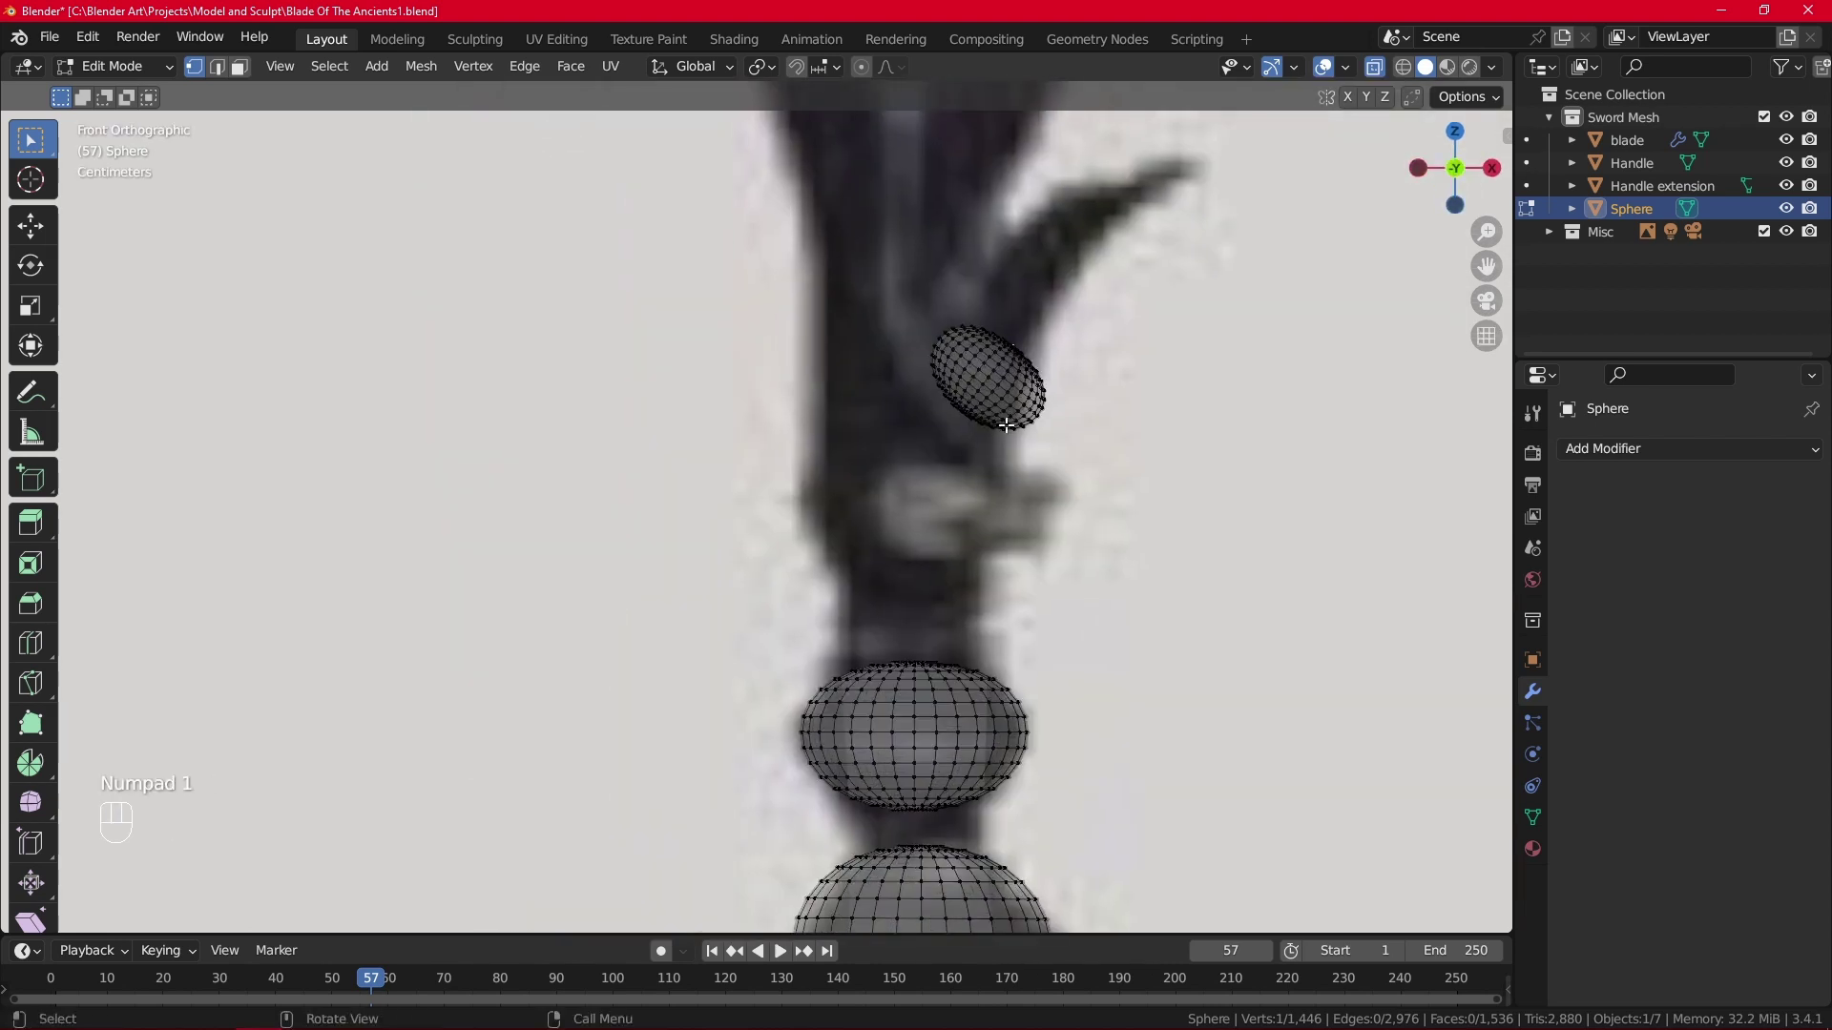
pyautogui.scroll(-2, 1003, 420)
pyautogui.scroll(-1, 1002, 420)
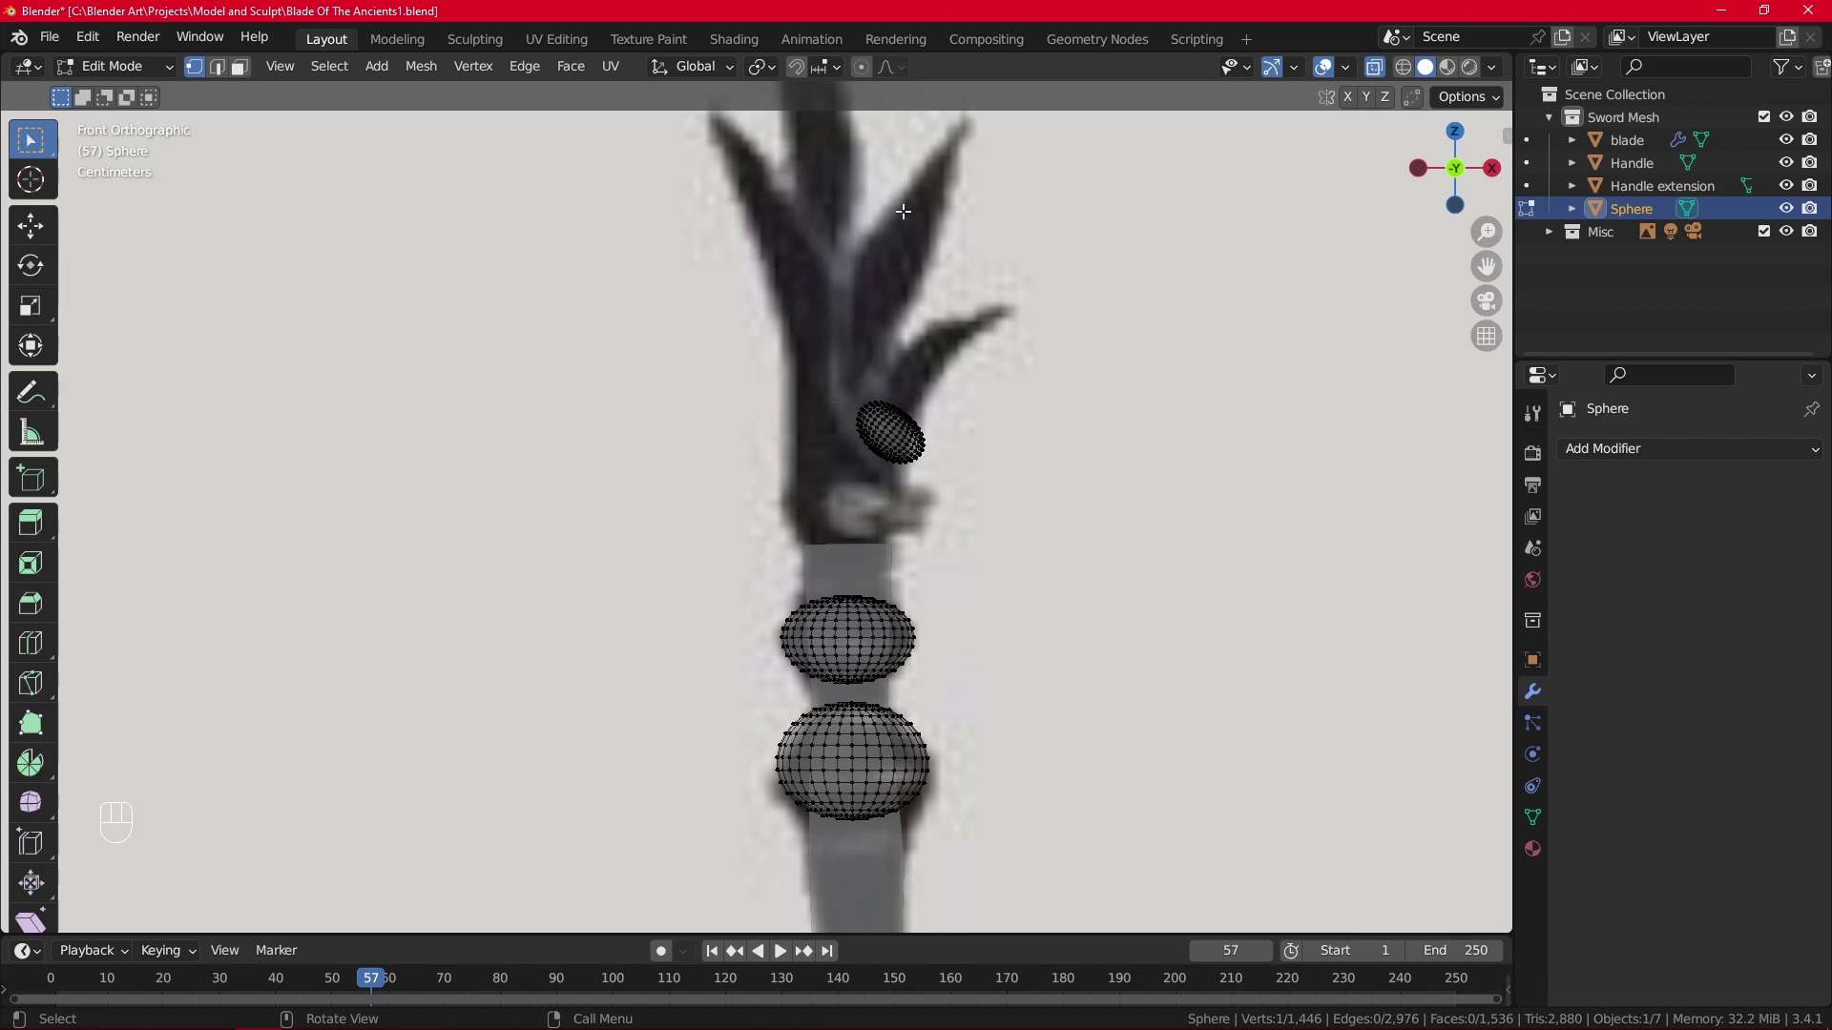
pyautogui.press('o')
pyautogui.press('g')
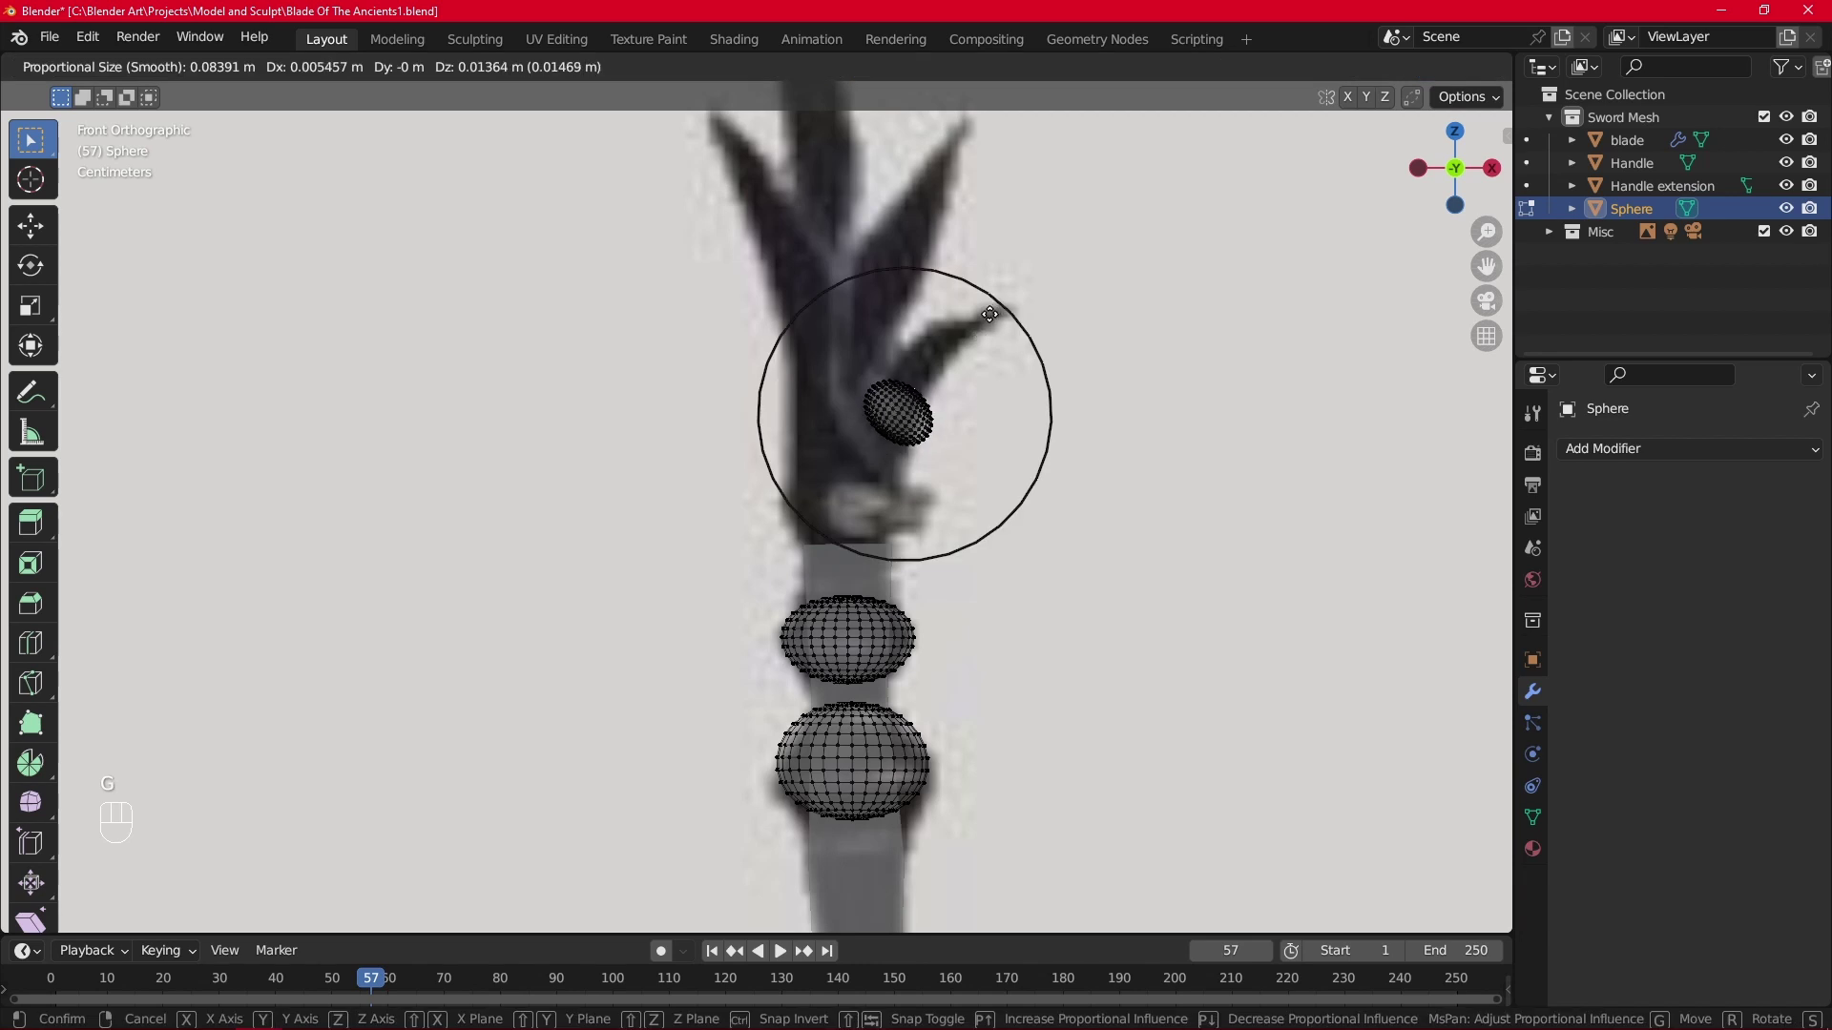
pyautogui.rightClick(991, 315)
pyautogui.press('g')
pyautogui.scroll(12, 990, 315)
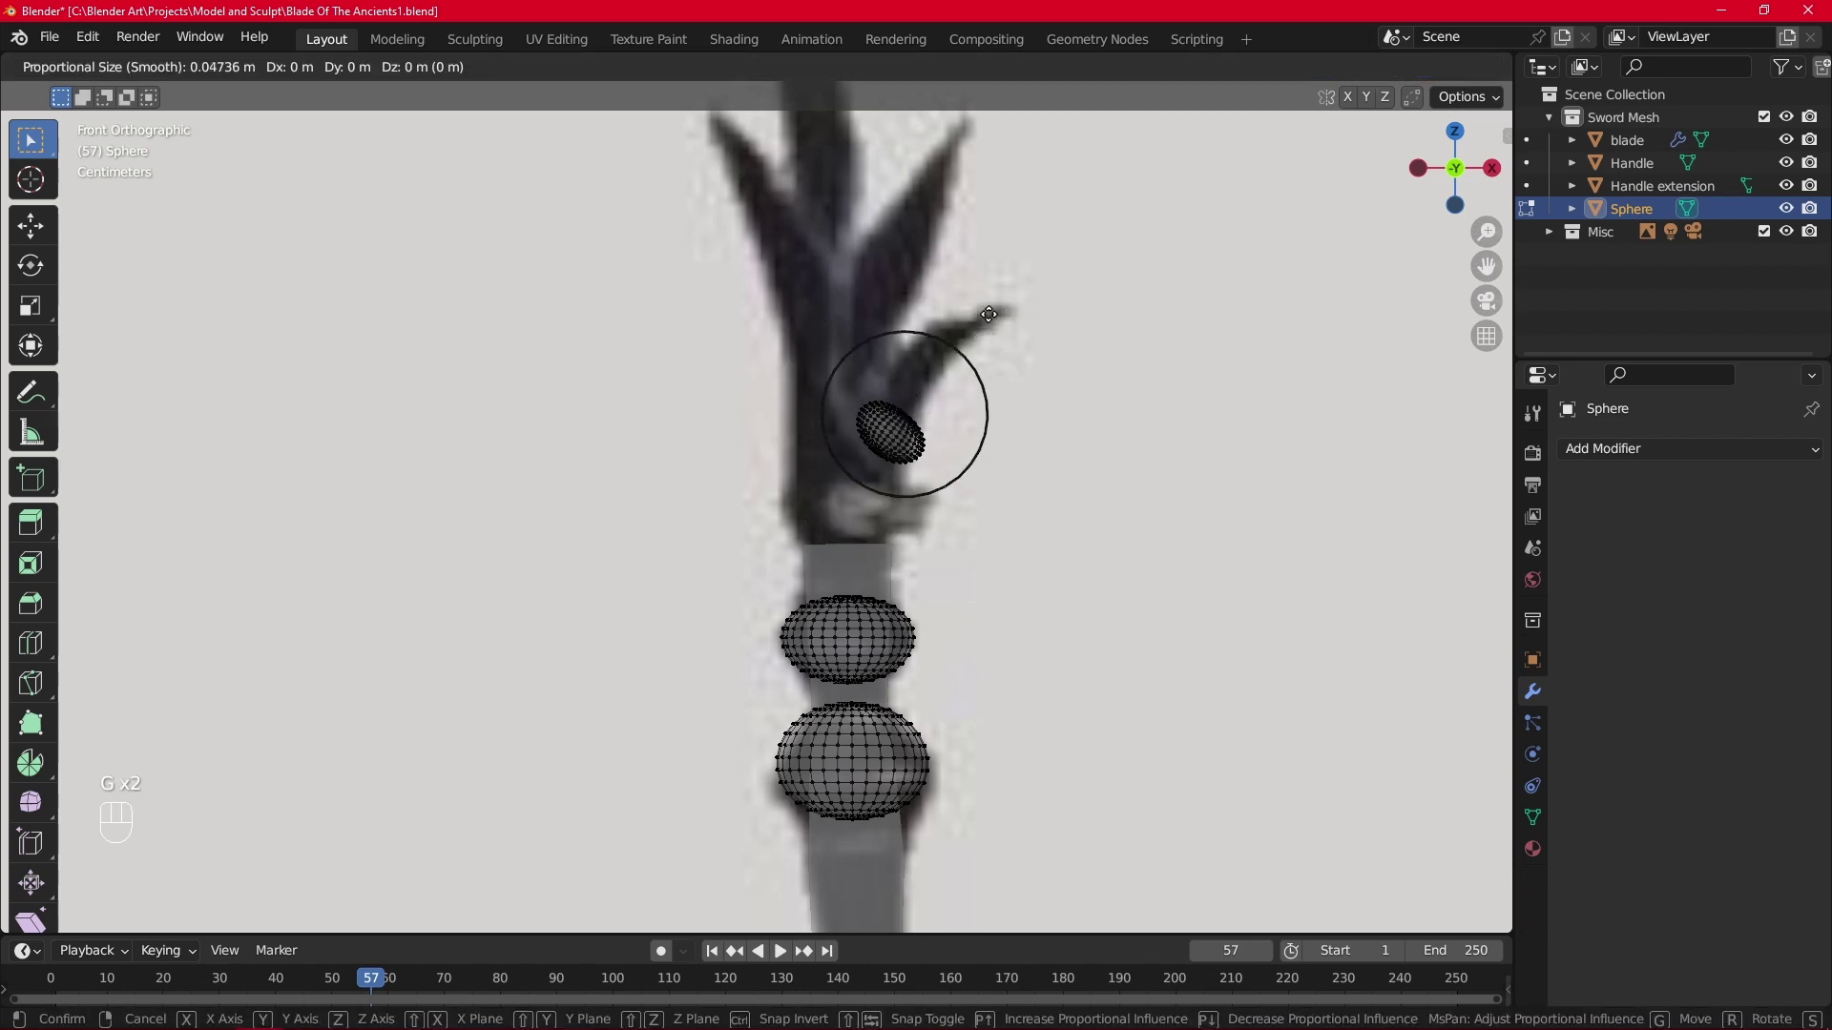
pyautogui.scroll(-4, 1021, 262)
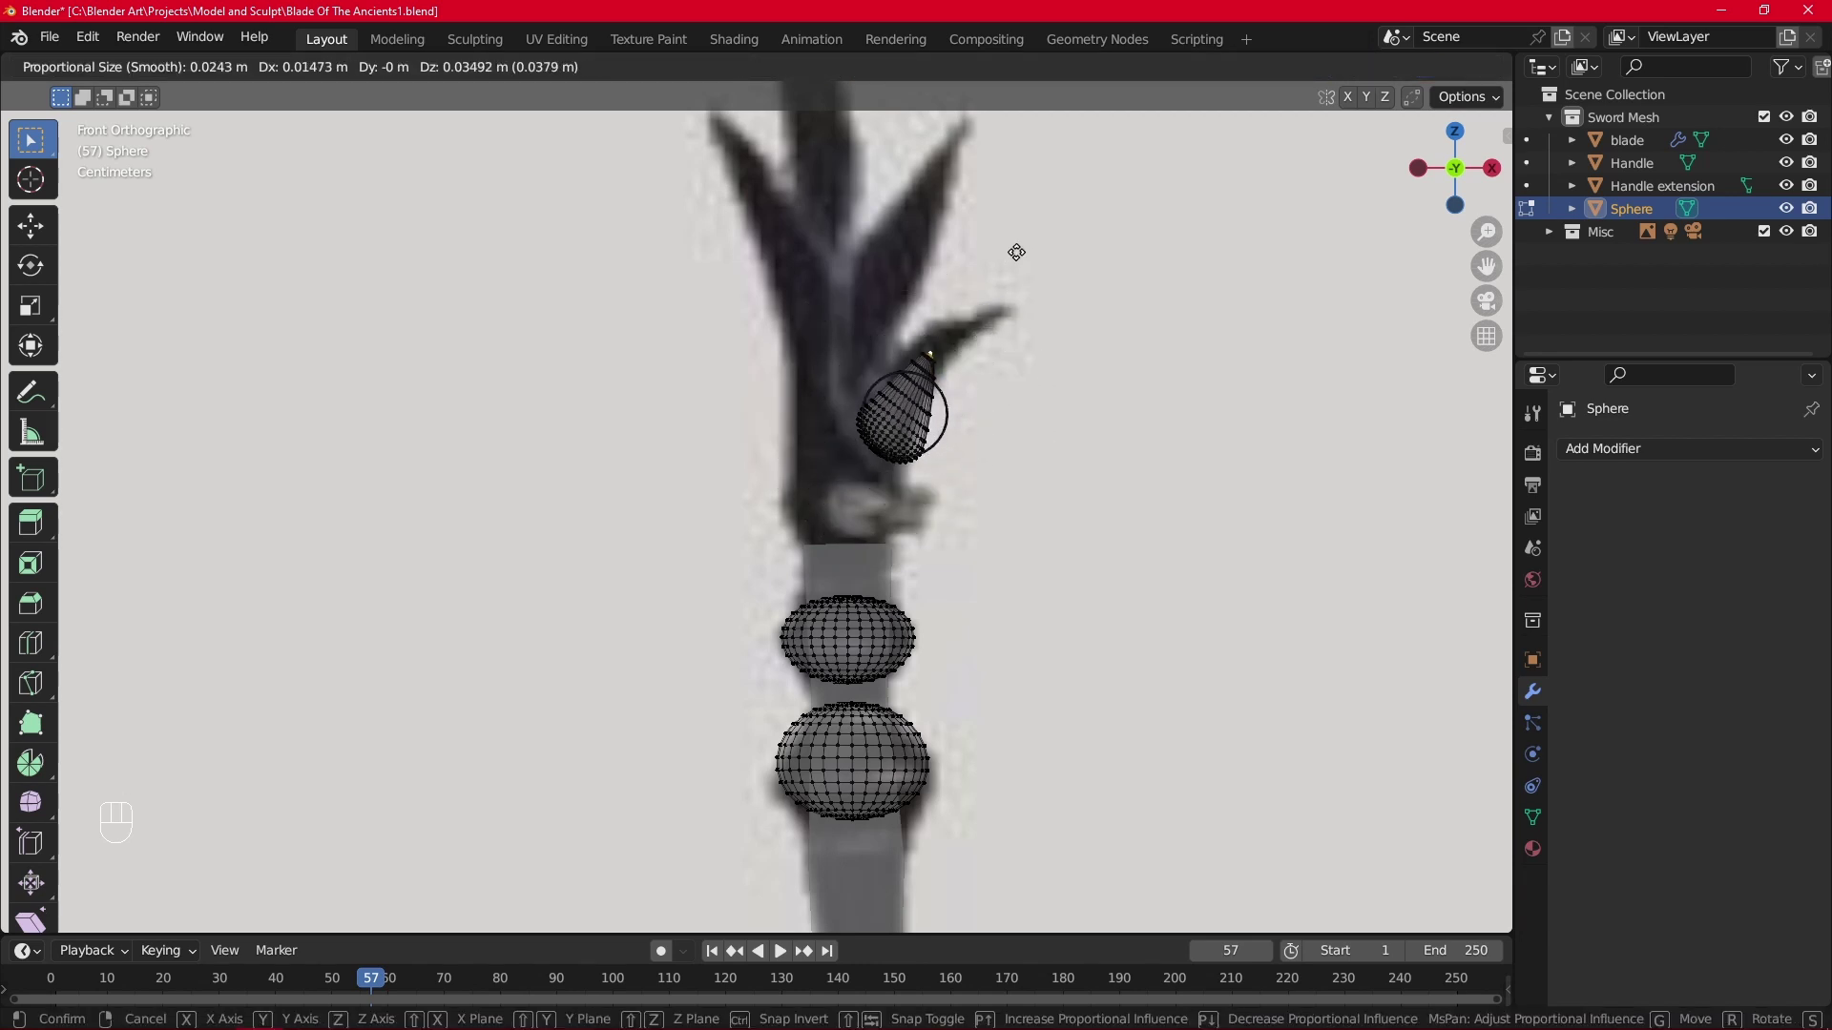
pyautogui.scroll(-1, 1054, 227)
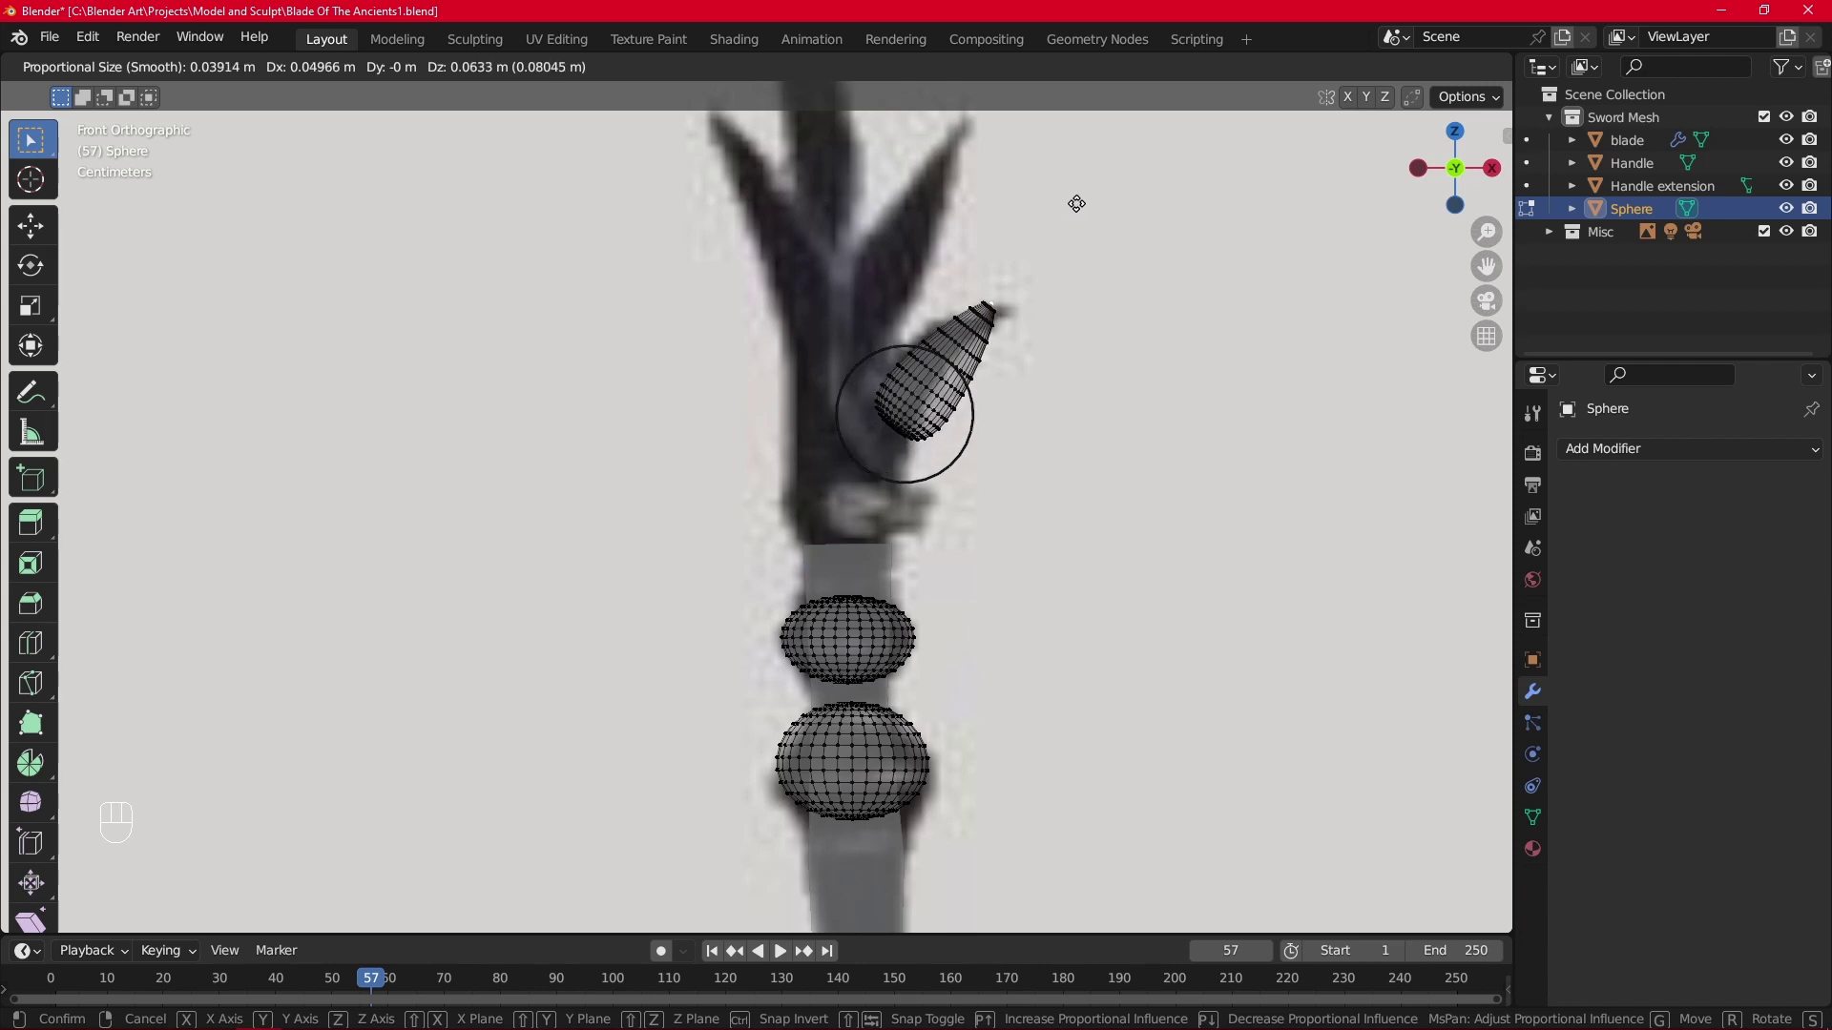
pyautogui.click(1077, 204)
# Scale down the edge loop around the middle of the stretched leaf shape with proportional editing to slim it.
pyautogui.doubleClick(940, 359)
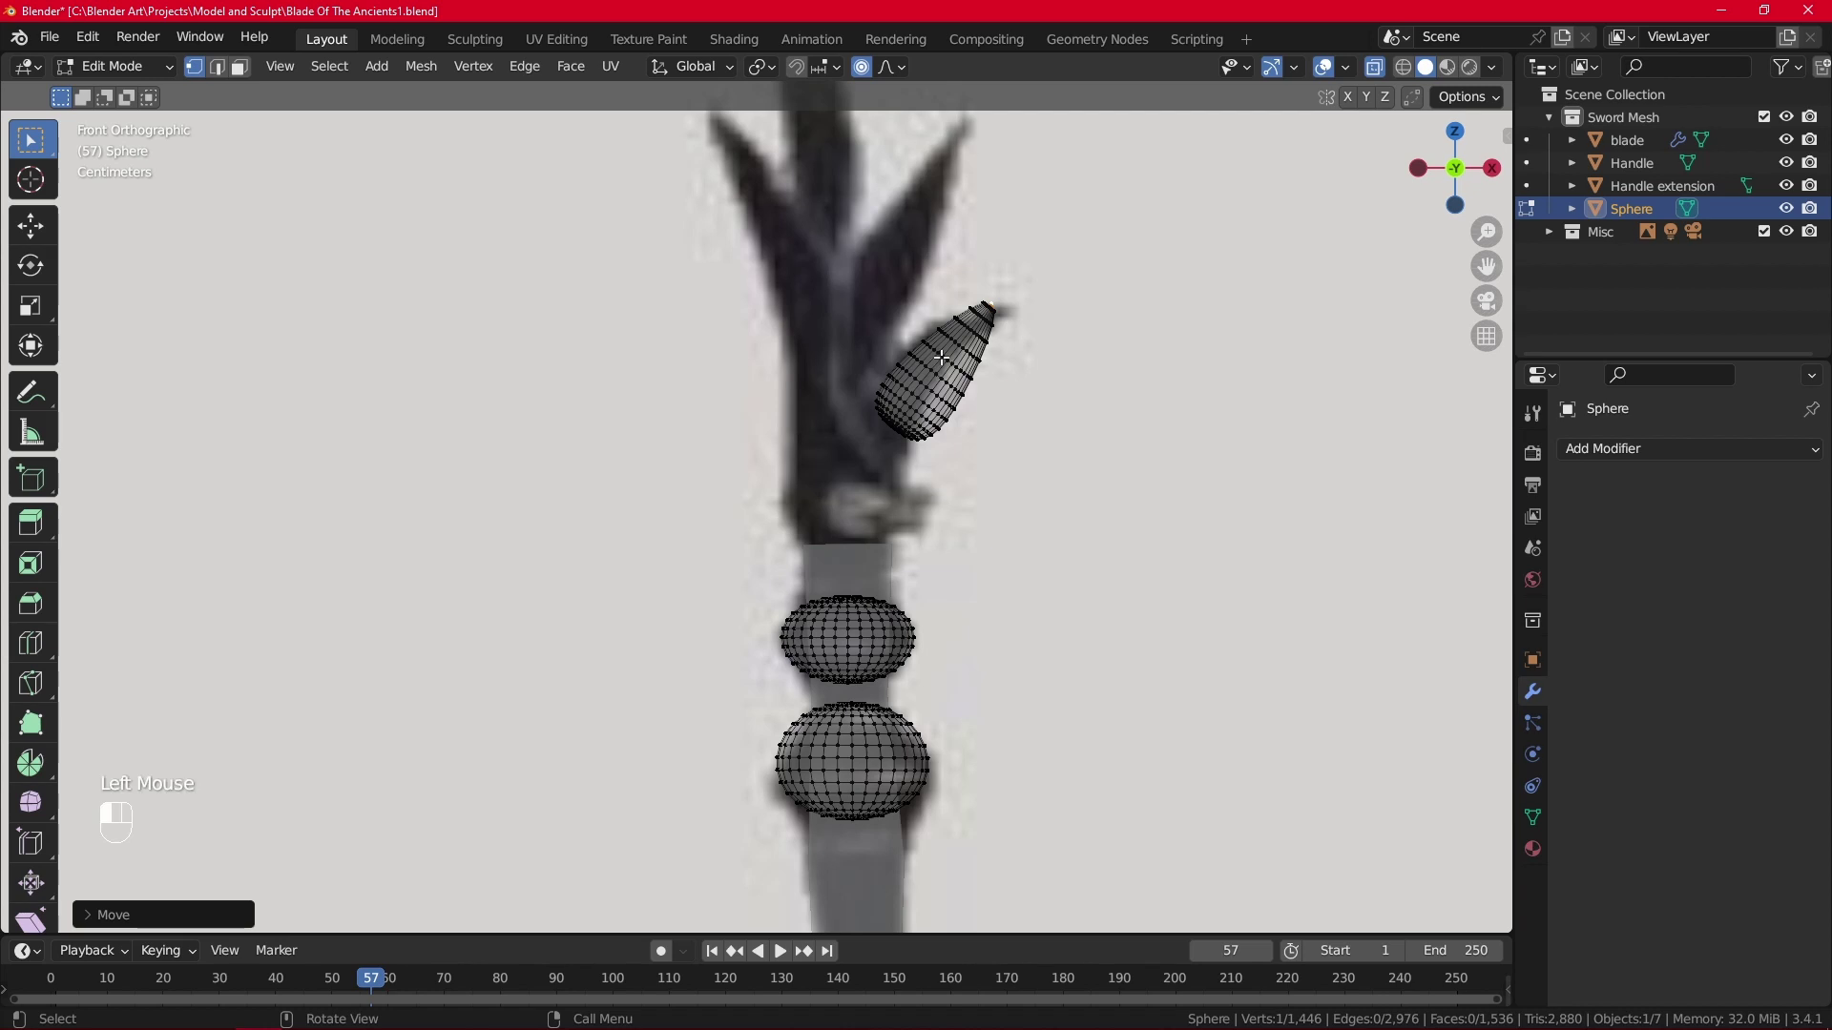
pyautogui.doubleClick(943, 360)
pyautogui.press('s')
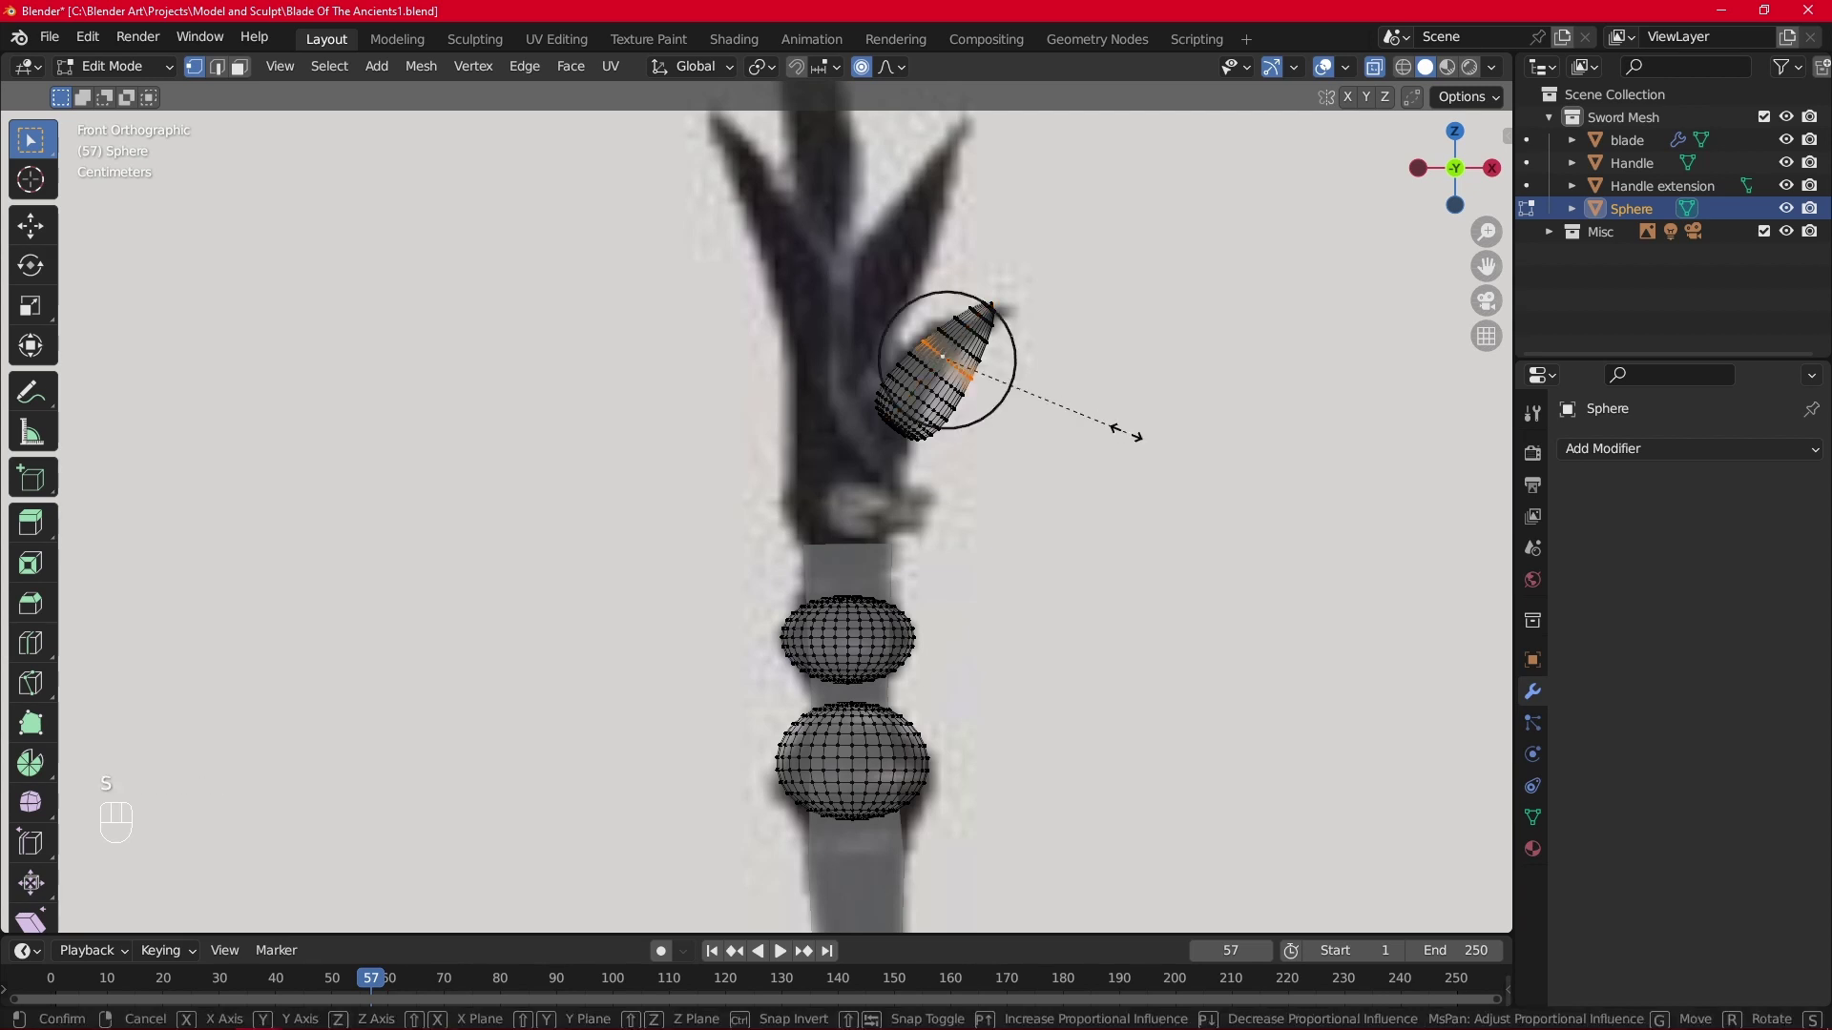
pyautogui.click(1069, 416)
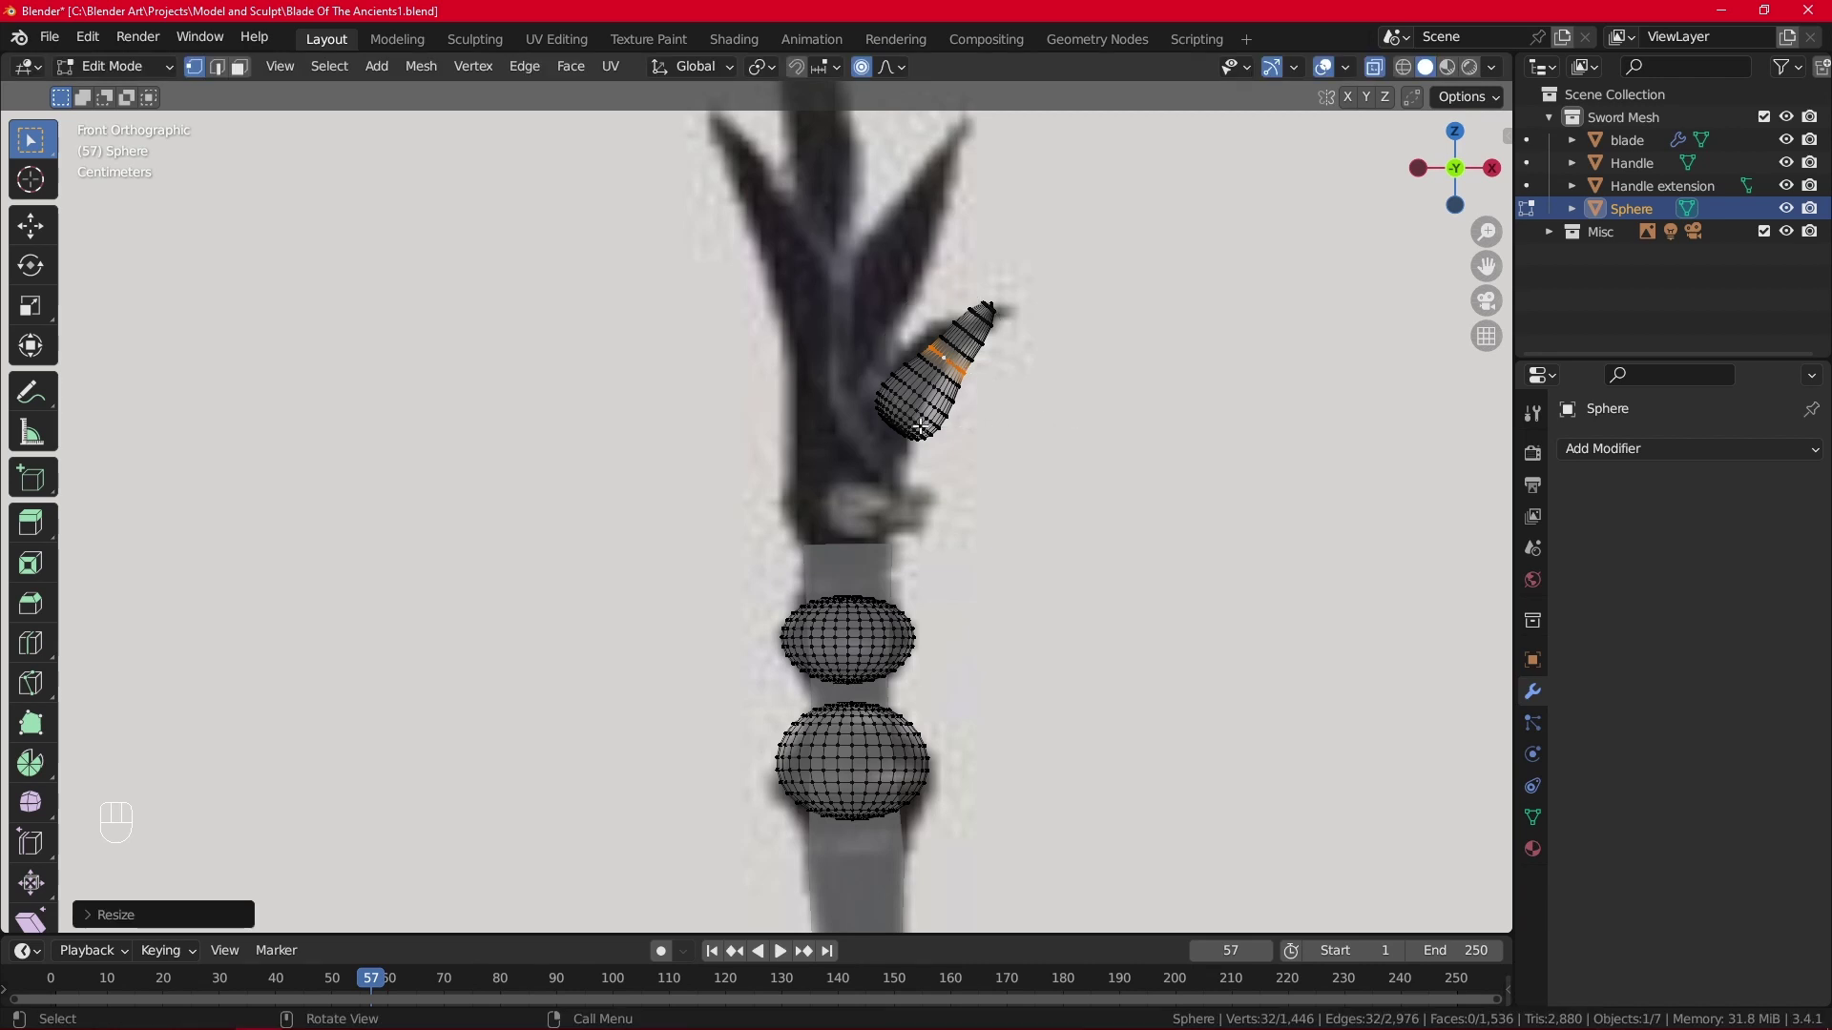
# Move the leaf's base edge loop down and left and its middle loop up and left with proportional editing to curve the shape.
pyautogui.doubleClick(920, 426)
pyautogui.press('g')
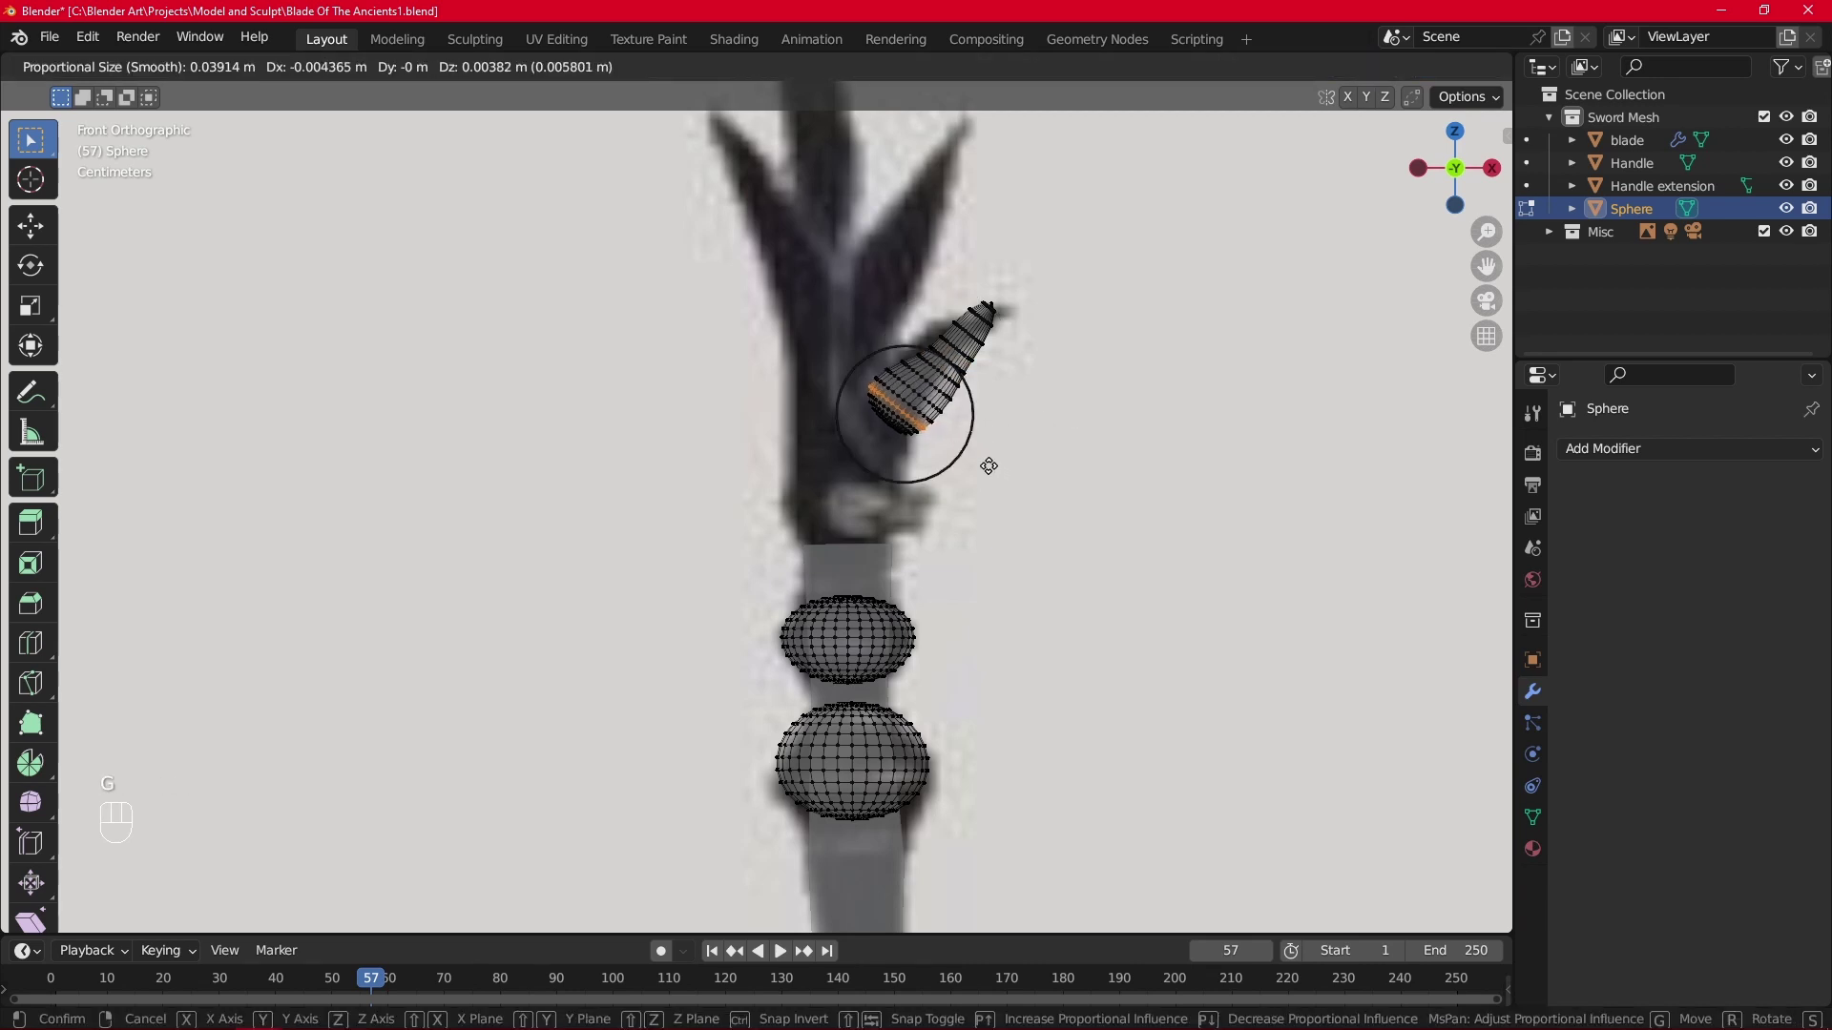
pyautogui.click(983, 476)
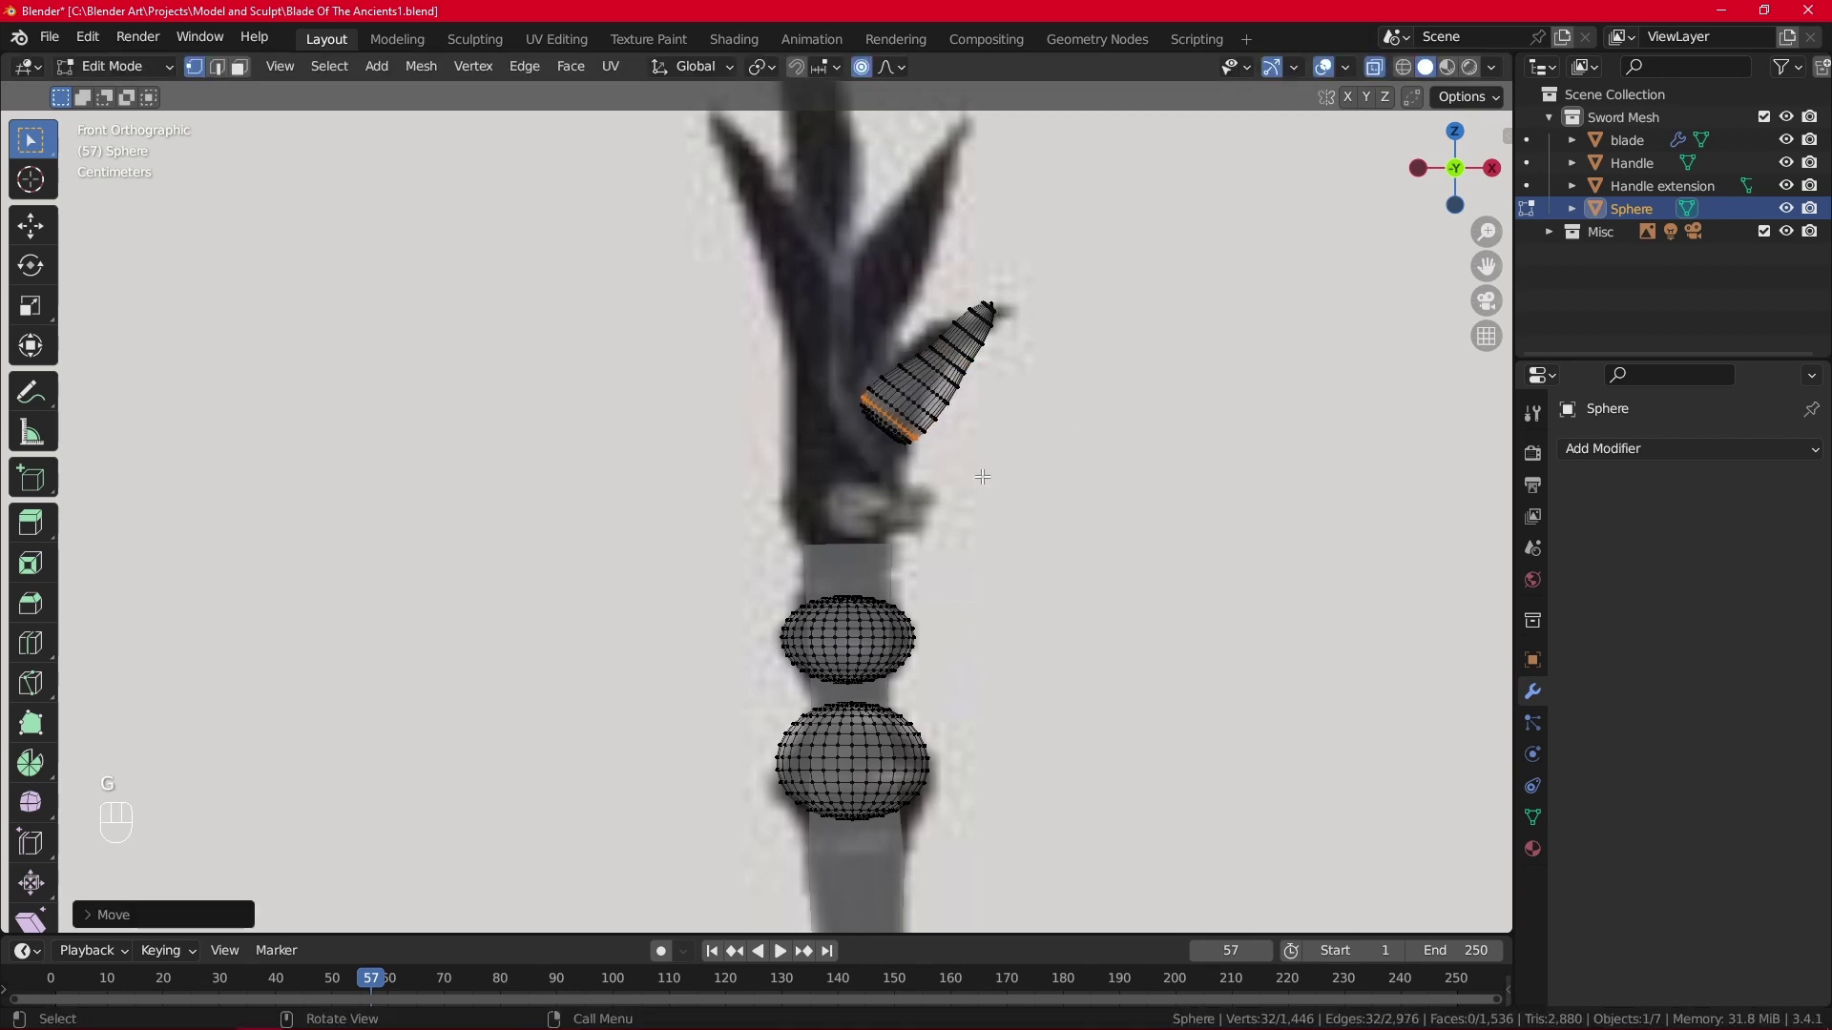
pyautogui.doubleClick(930, 368)
pyautogui.doubleClick(935, 369)
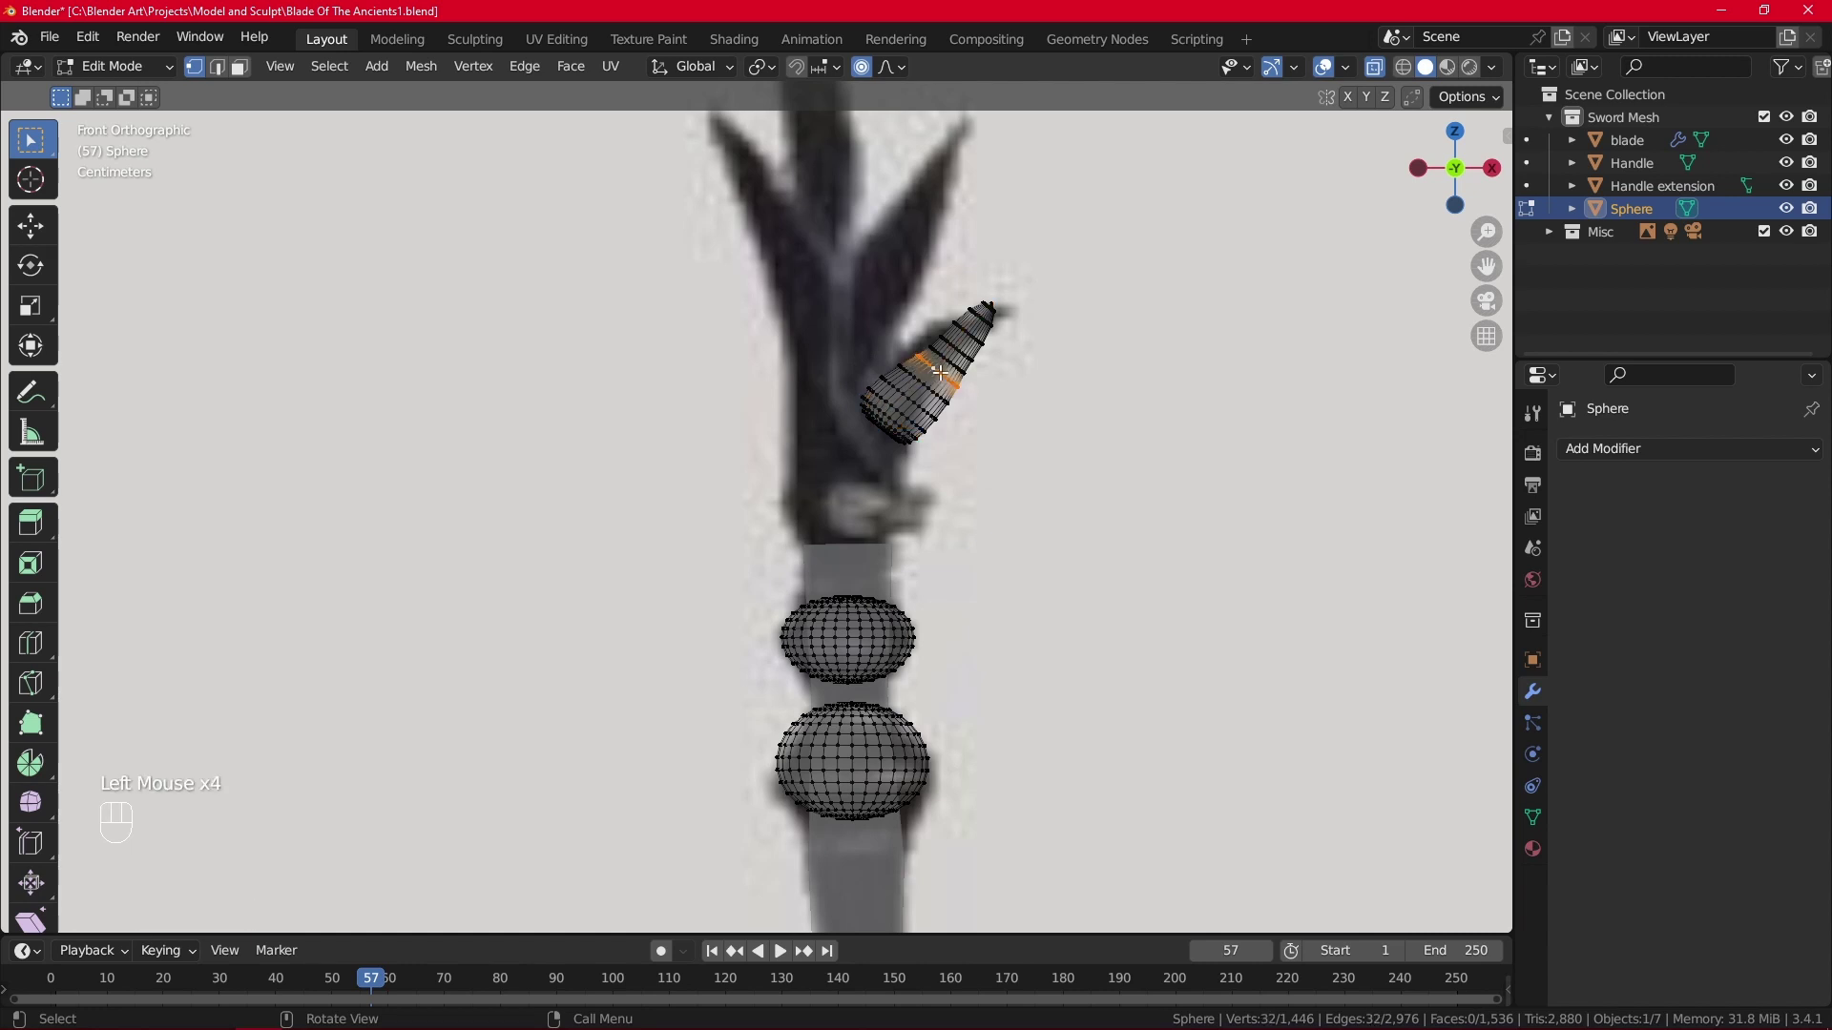
pyautogui.press('g')
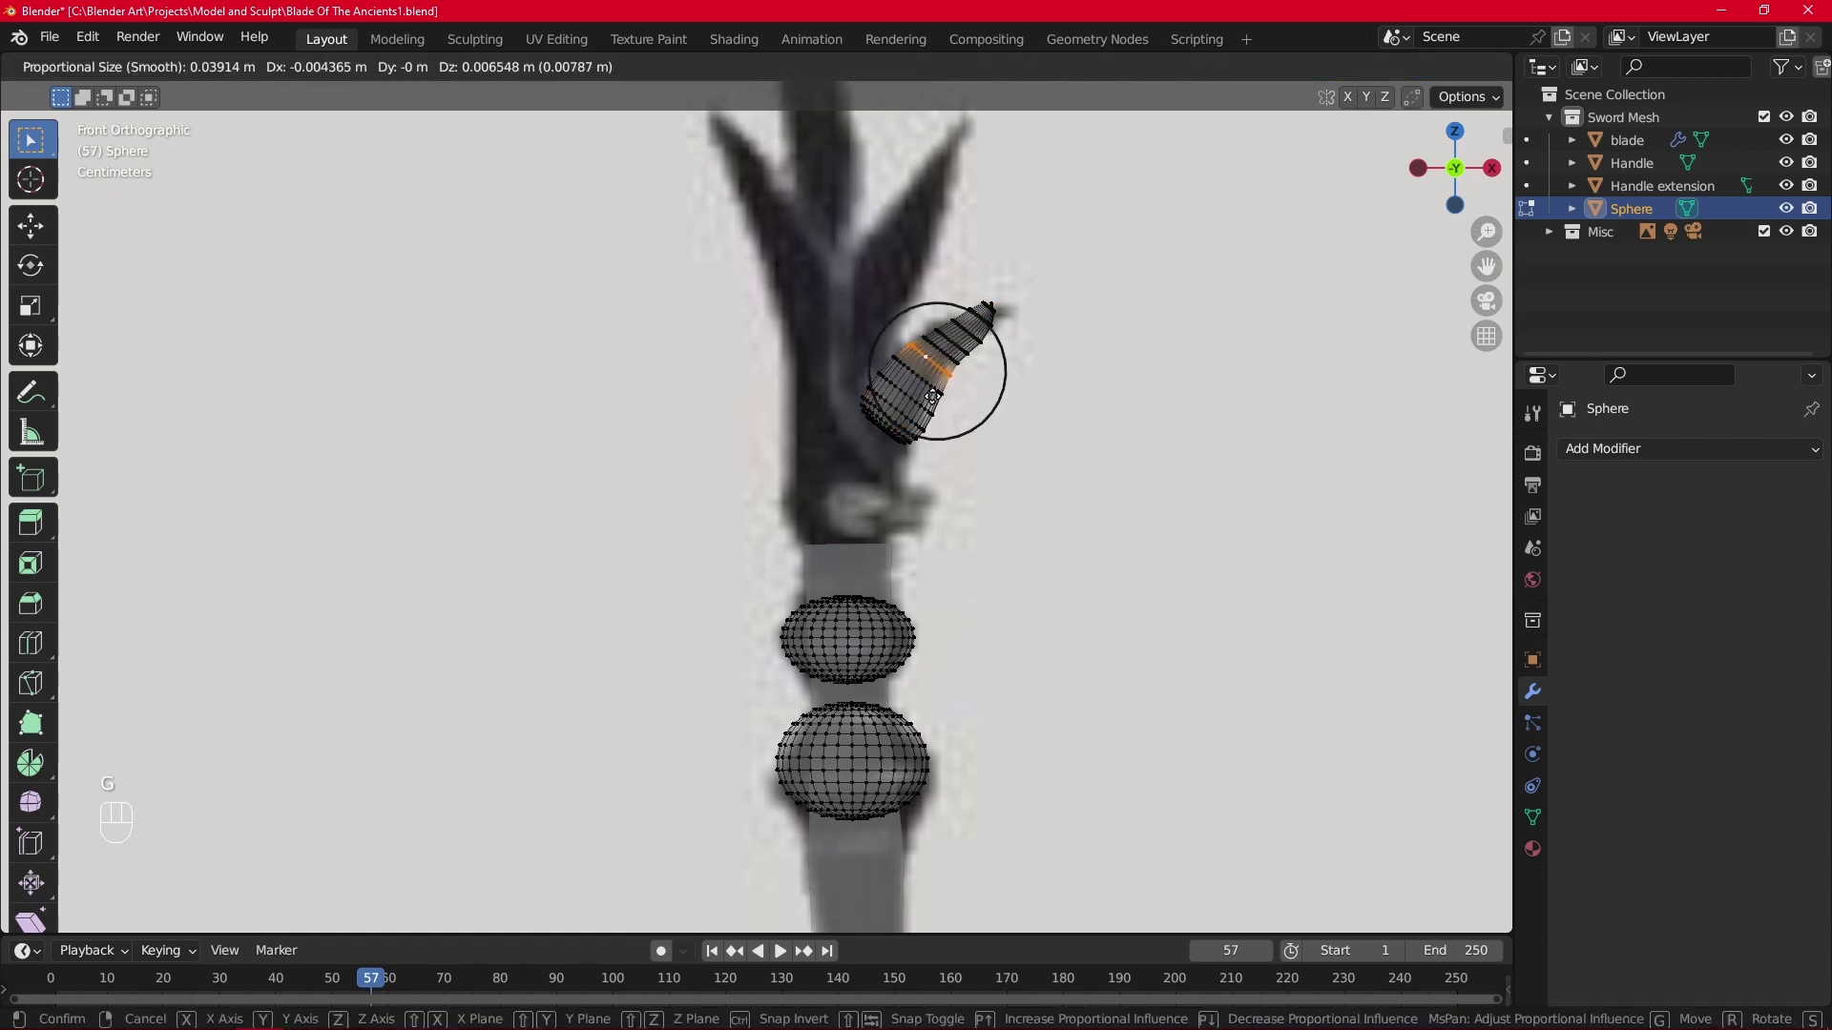
pyautogui.click(946, 349)
# Nudge the edge loop in the upper part of the lower right leaf with proportional editing to refine its curve.
pyautogui.doubleClick(954, 347)
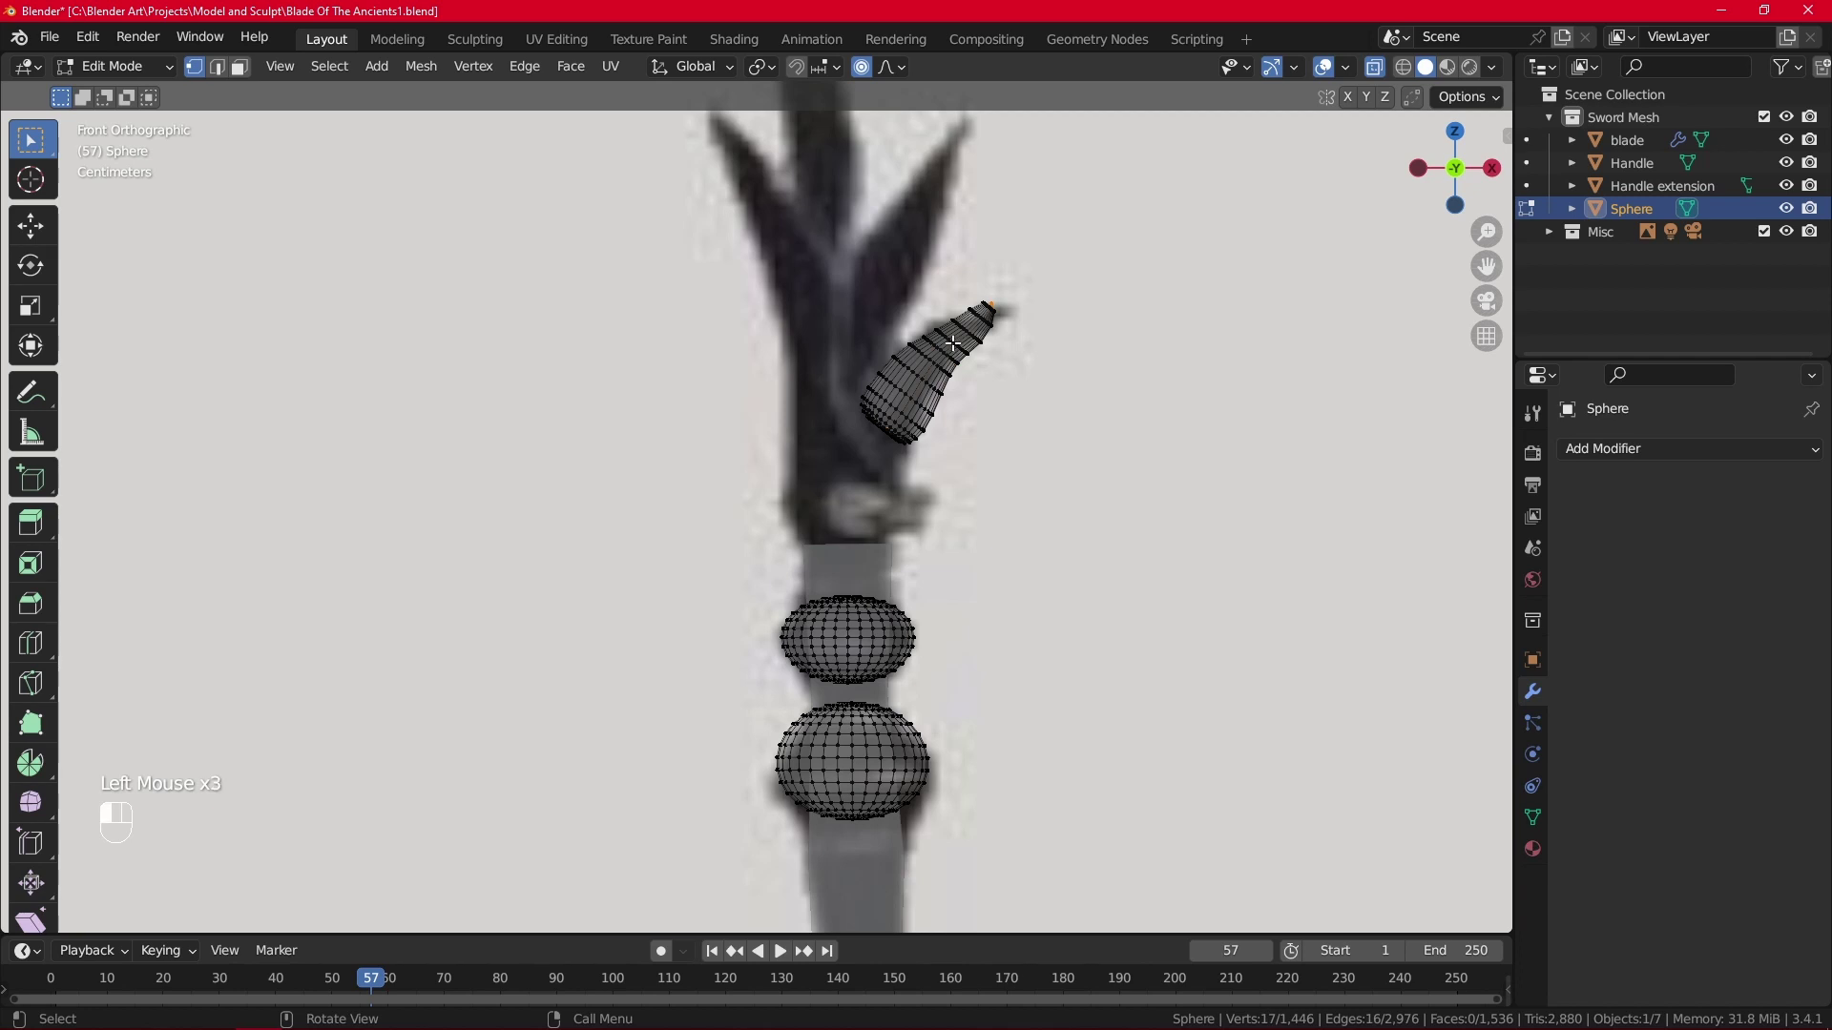
pyautogui.scroll(2, 957, 336)
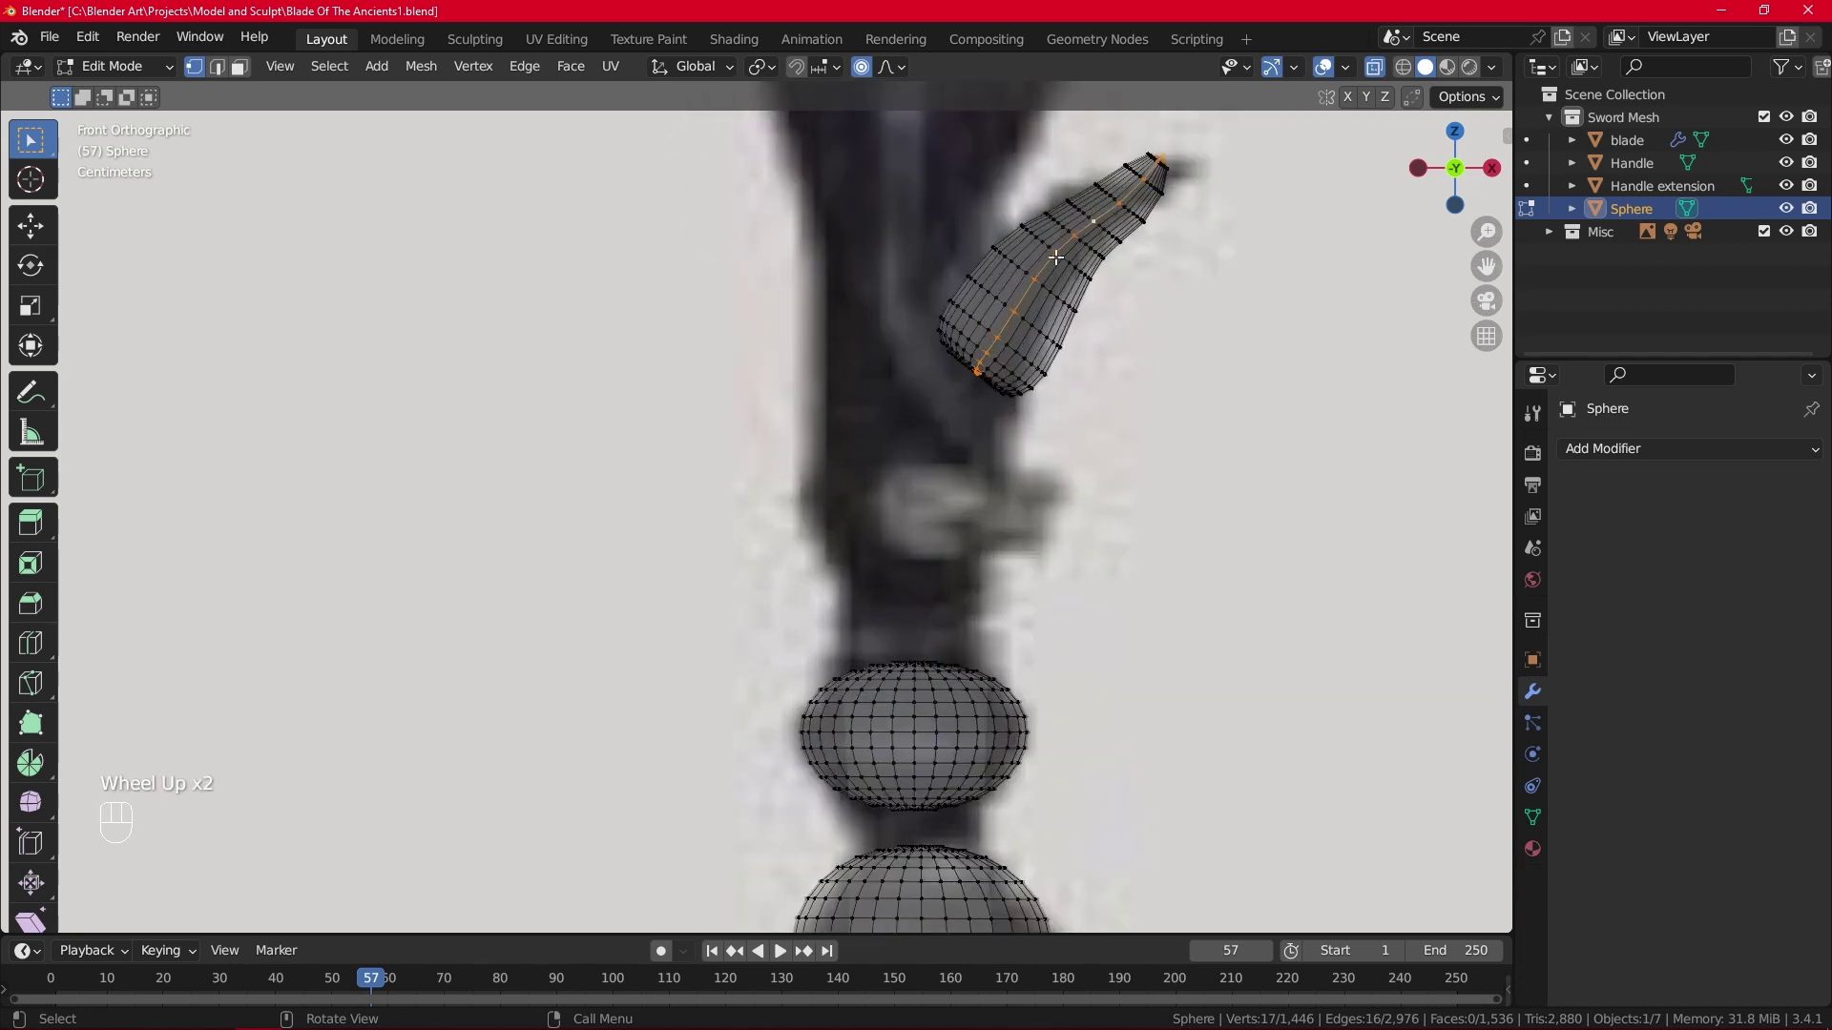
pyautogui.doubleClick(1096, 224)
pyautogui.press('g')
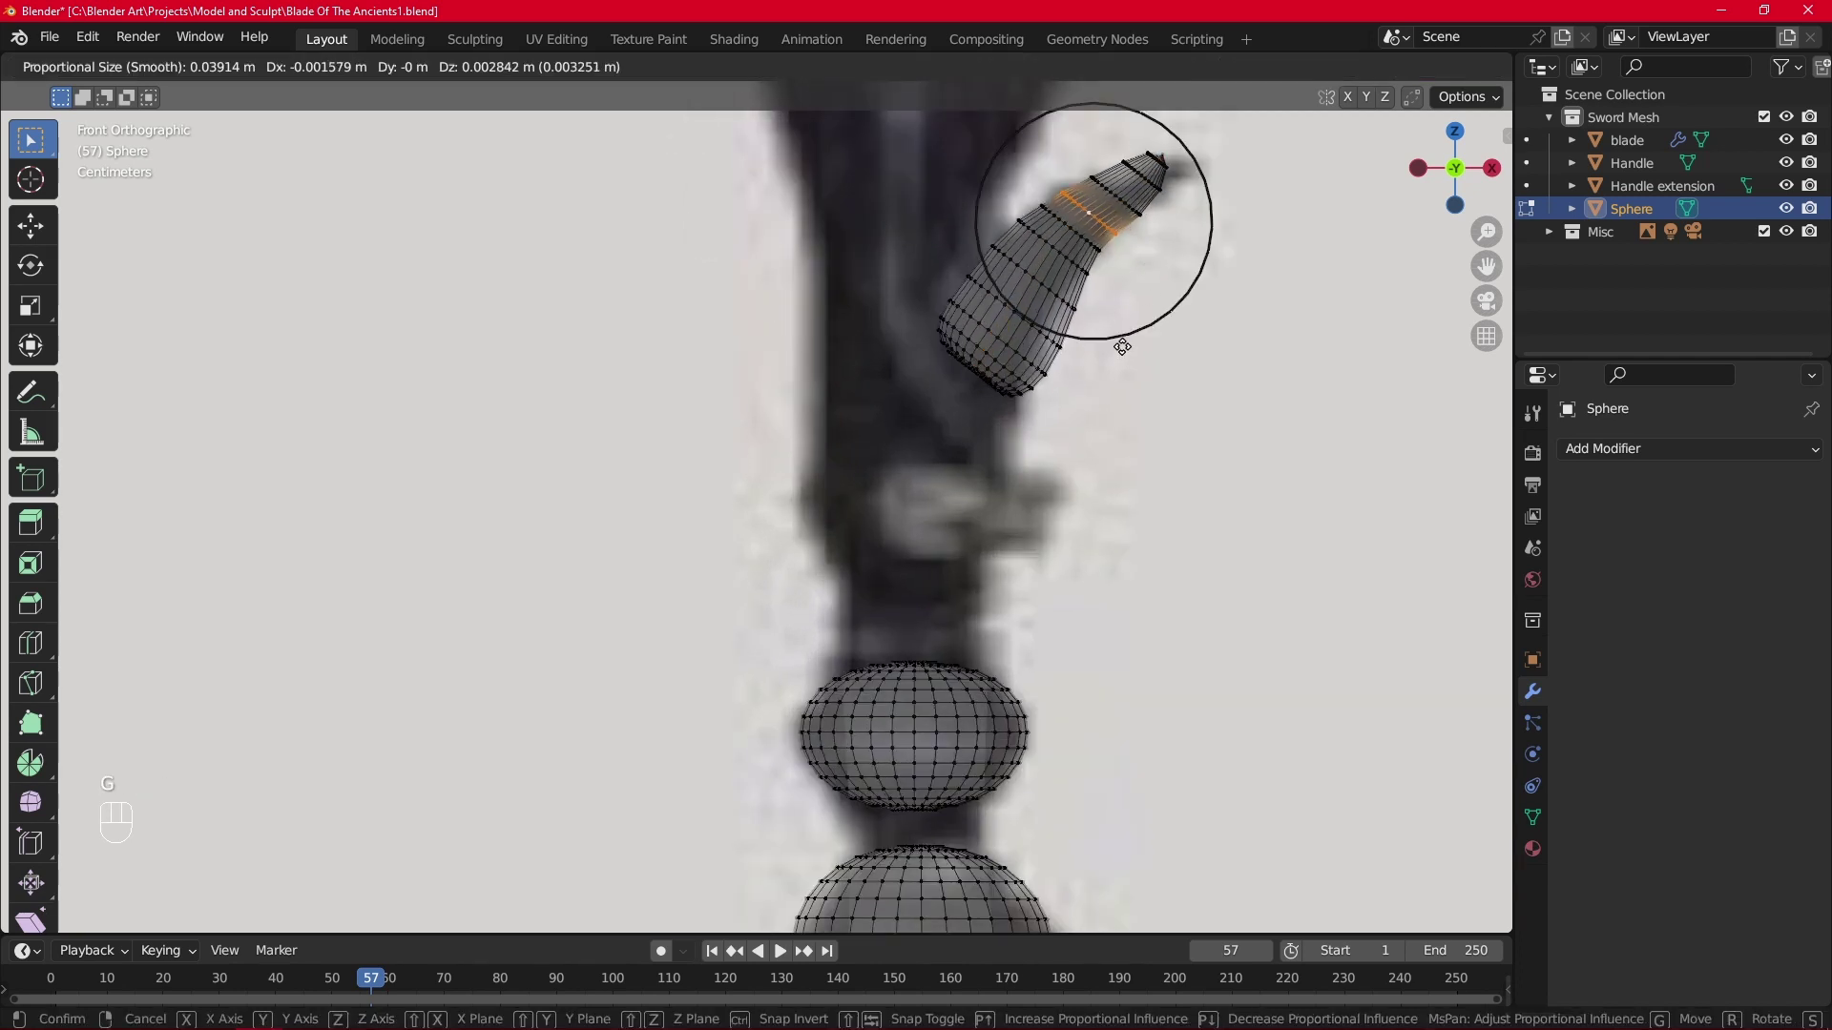
pyautogui.click(1141, 303)
# Rotate the lower right leaf's tip vertex with proportional editing and move it outward in X to bend the tip toward the reference.
pyautogui.doubleClick(1142, 179)
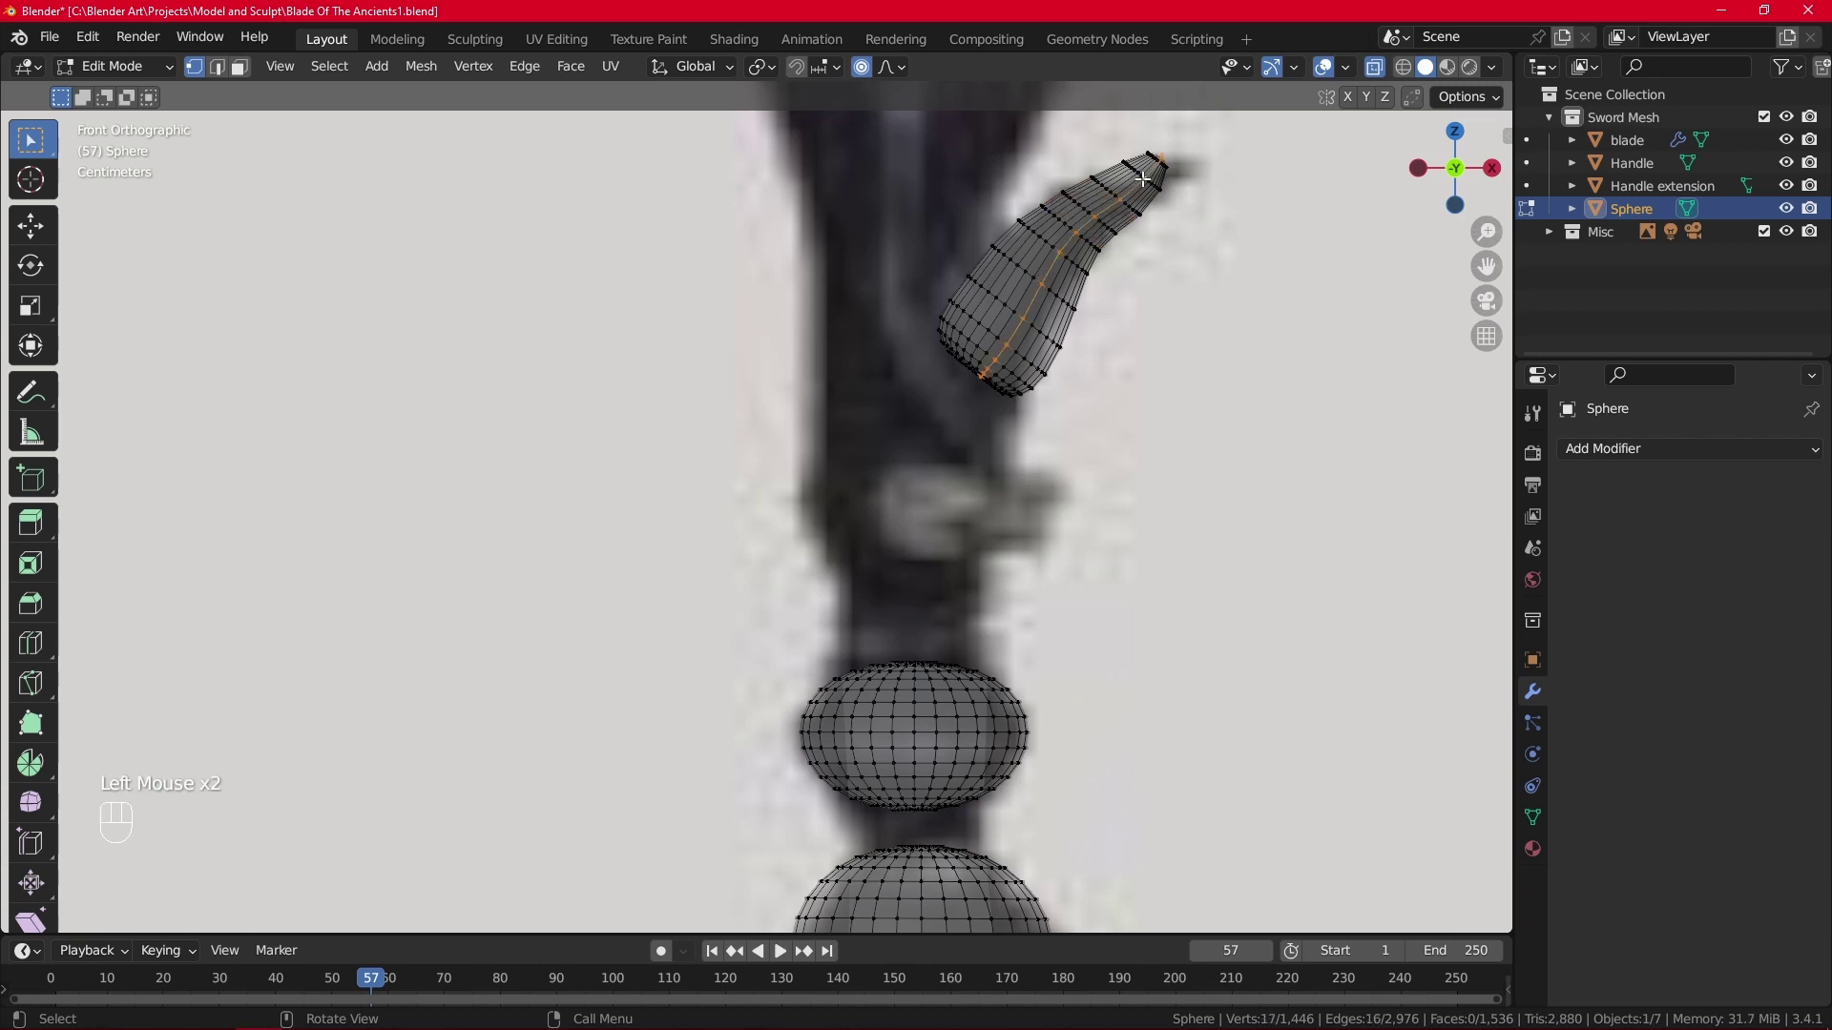
pyautogui.click(1157, 153)
pyautogui.press('r')
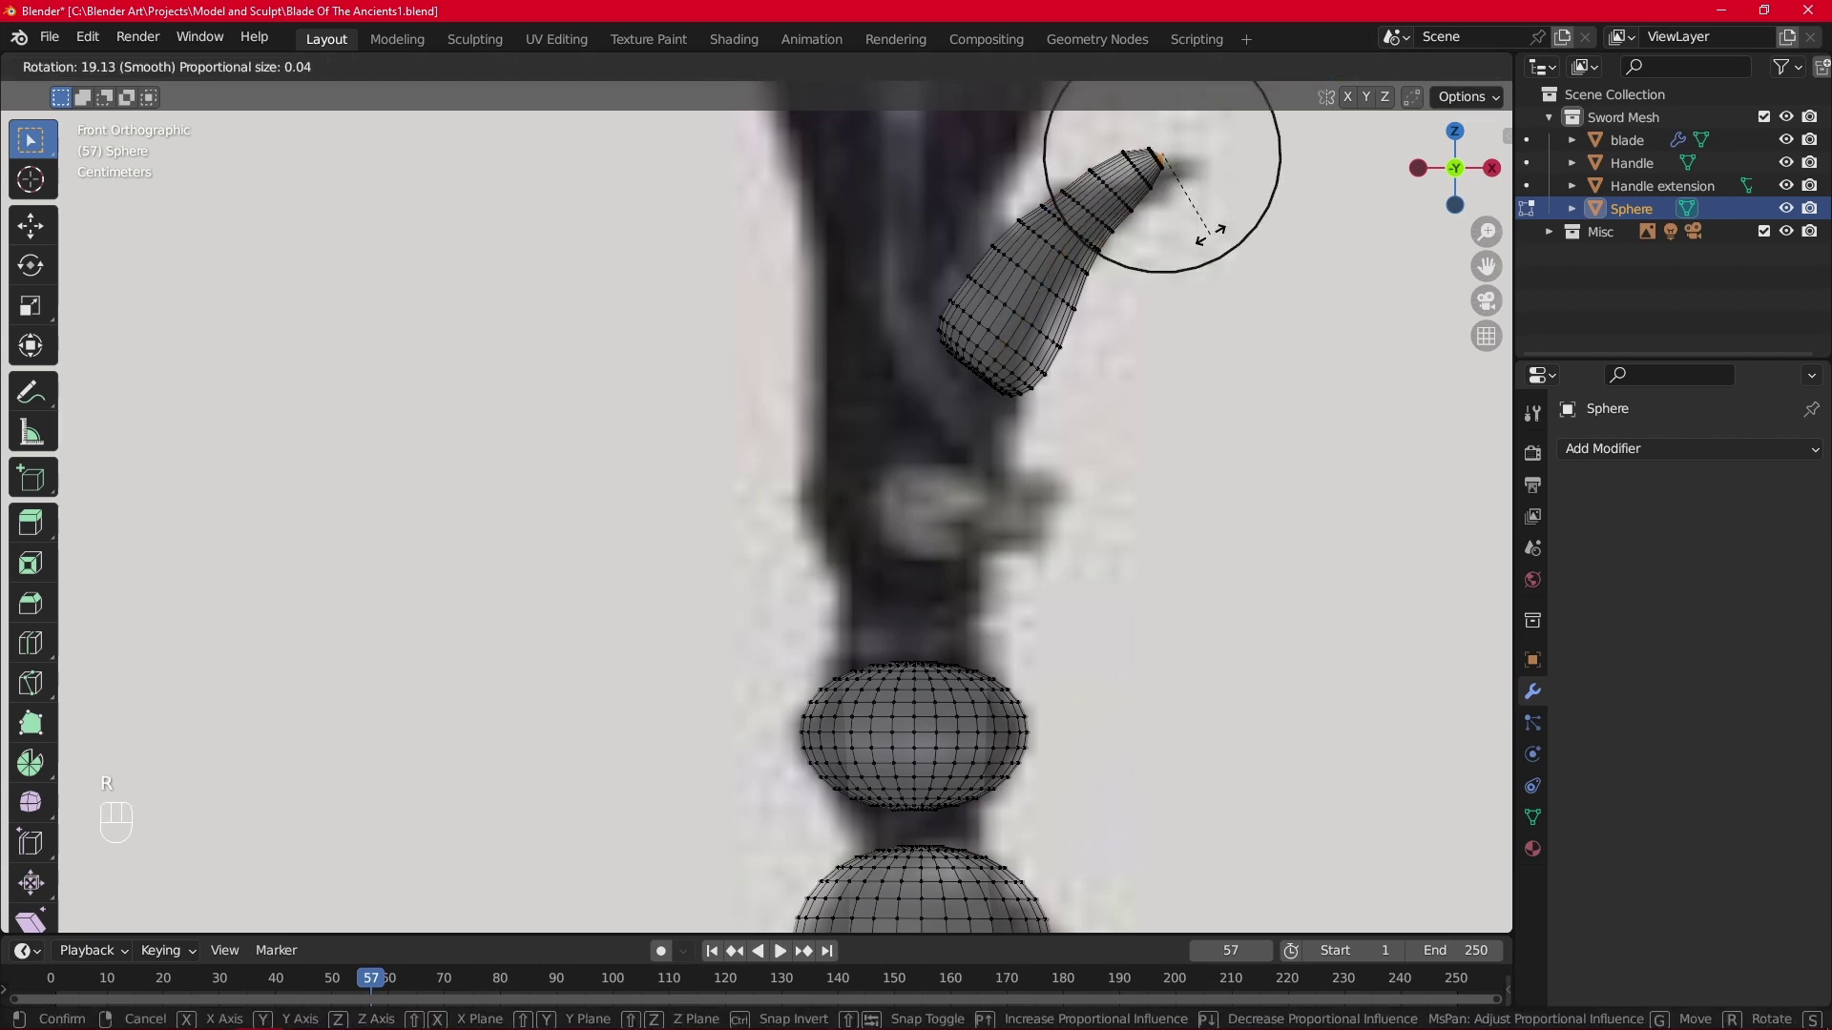
pyautogui.click(1207, 231)
pyautogui.press('g')
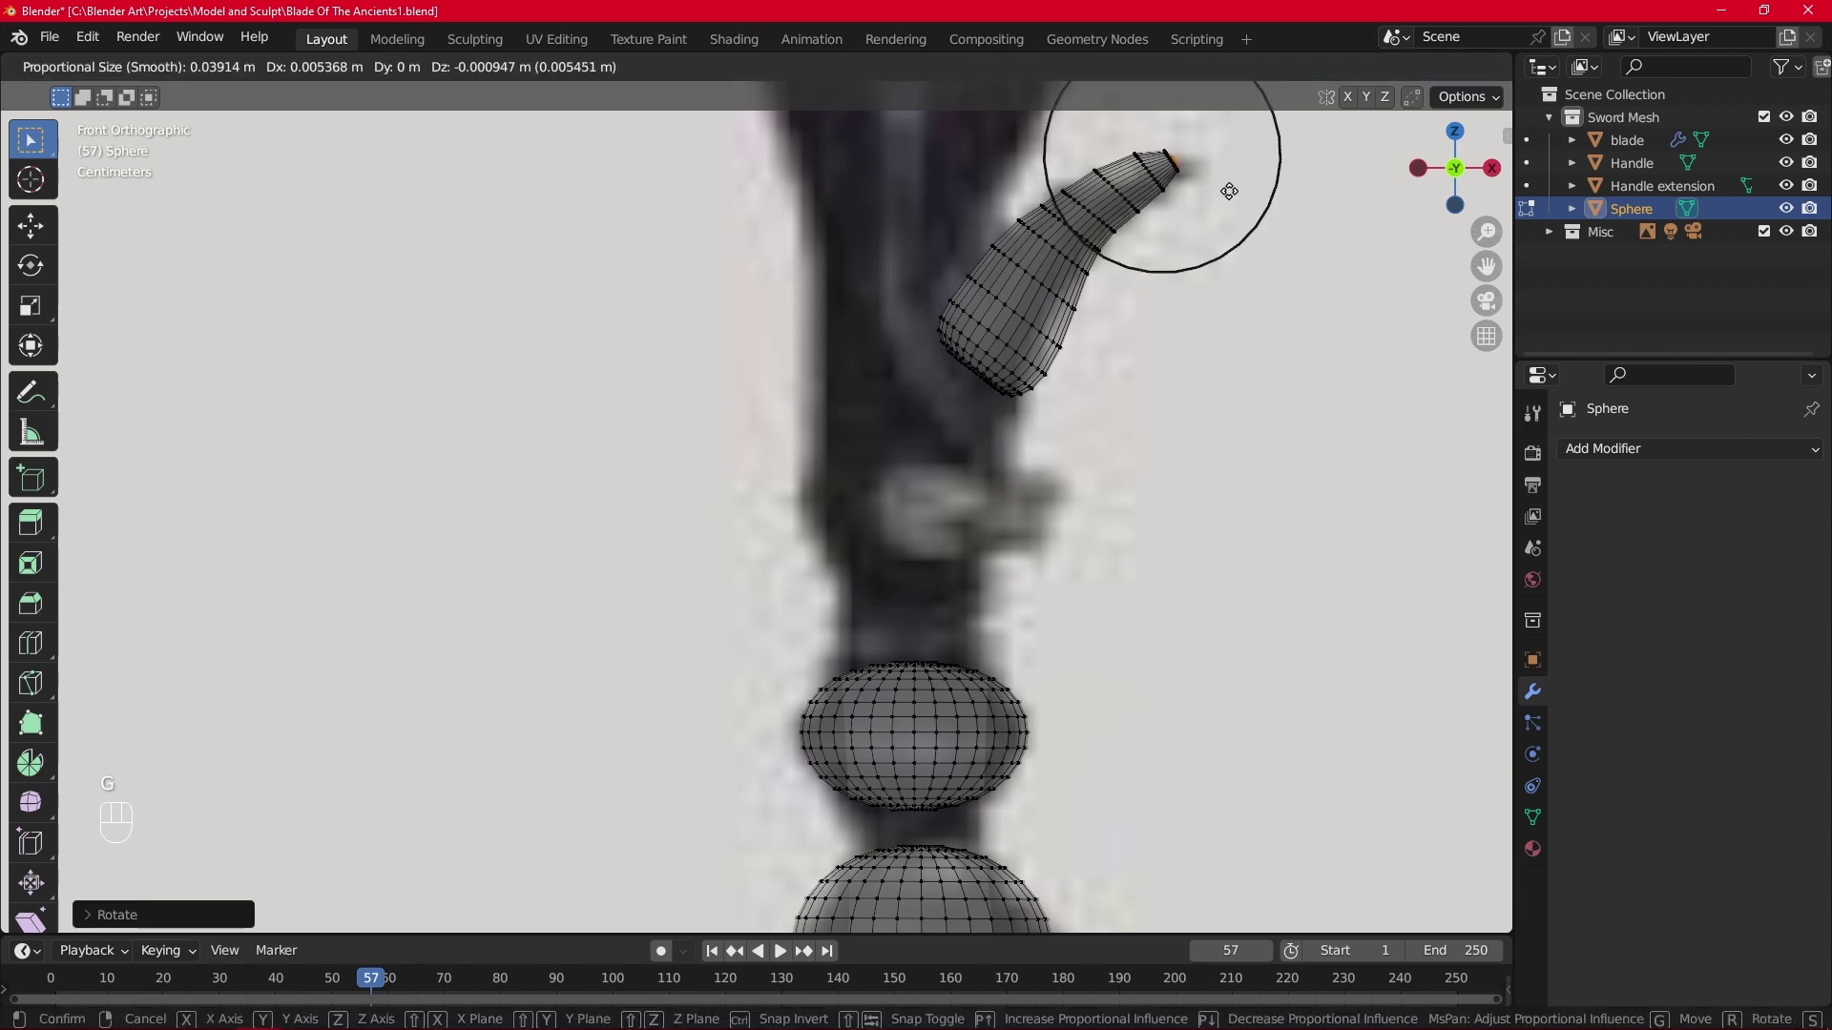
pyautogui.click(1232, 186)
pyautogui.press('r')
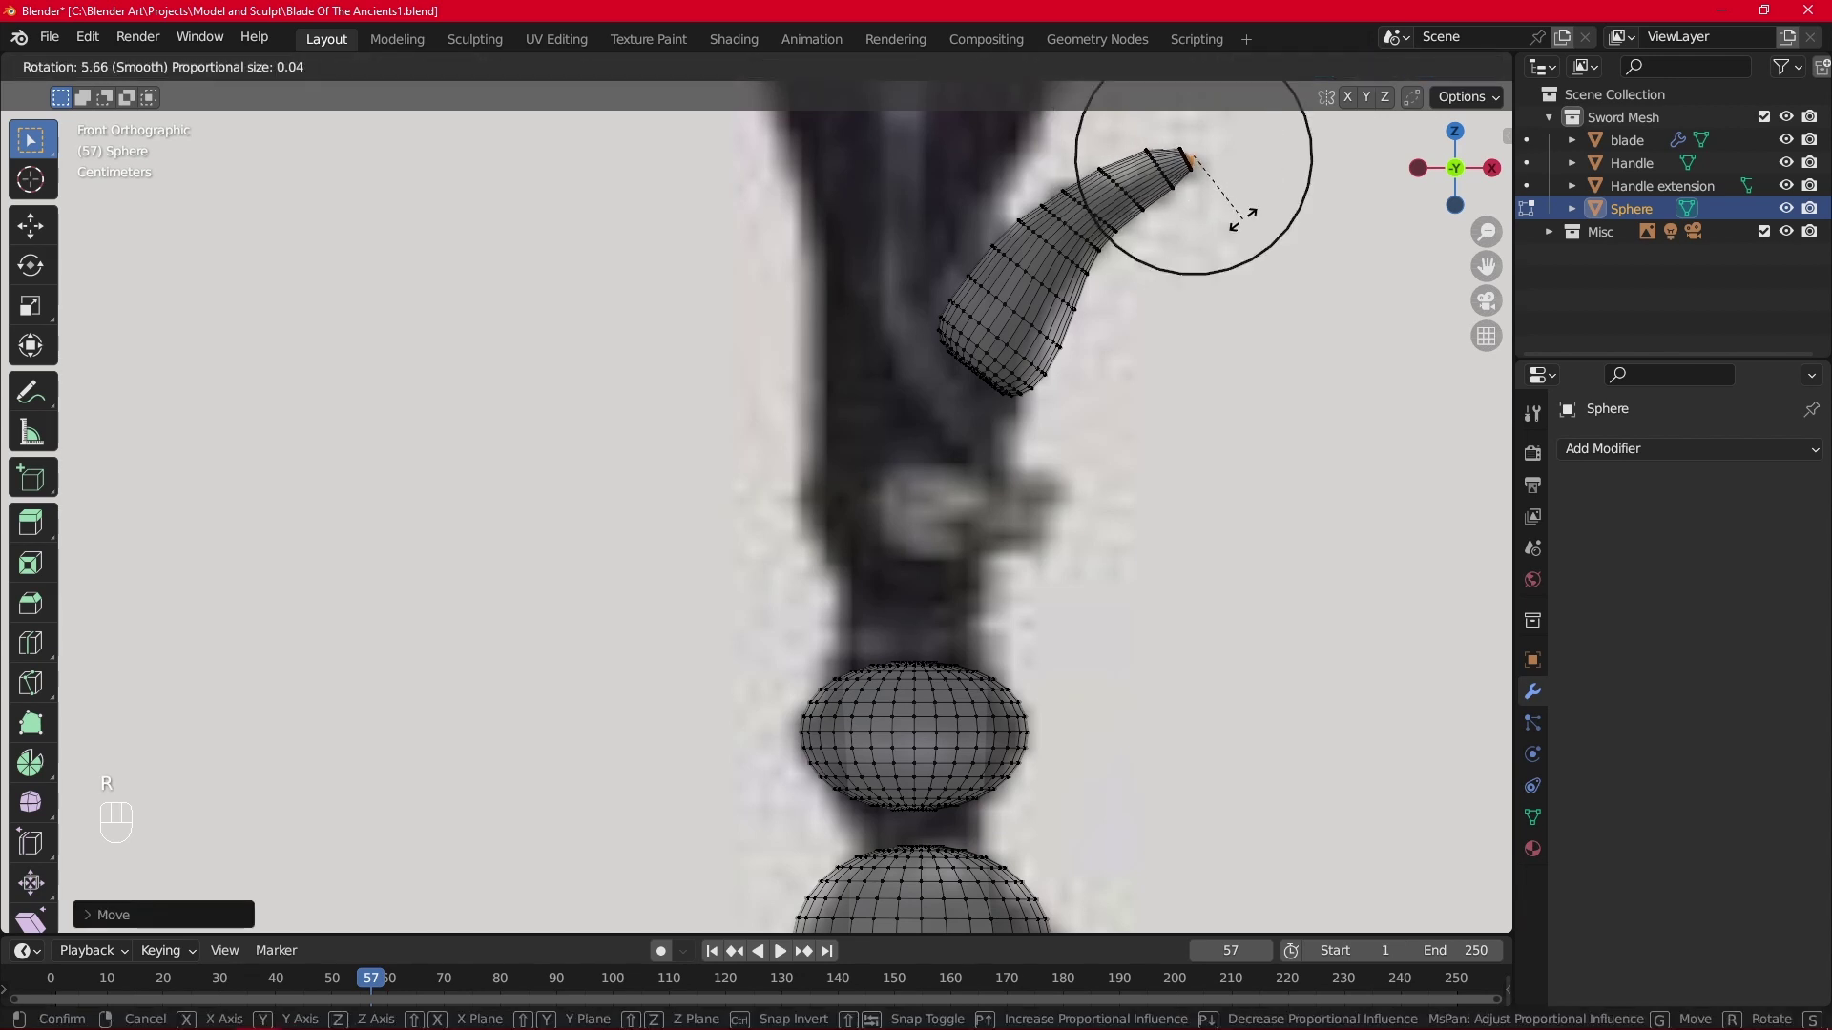
pyautogui.click(1214, 234)
pyautogui.scroll(-3, 1215, 234)
pyautogui.scroll(-2, 1005, 352)
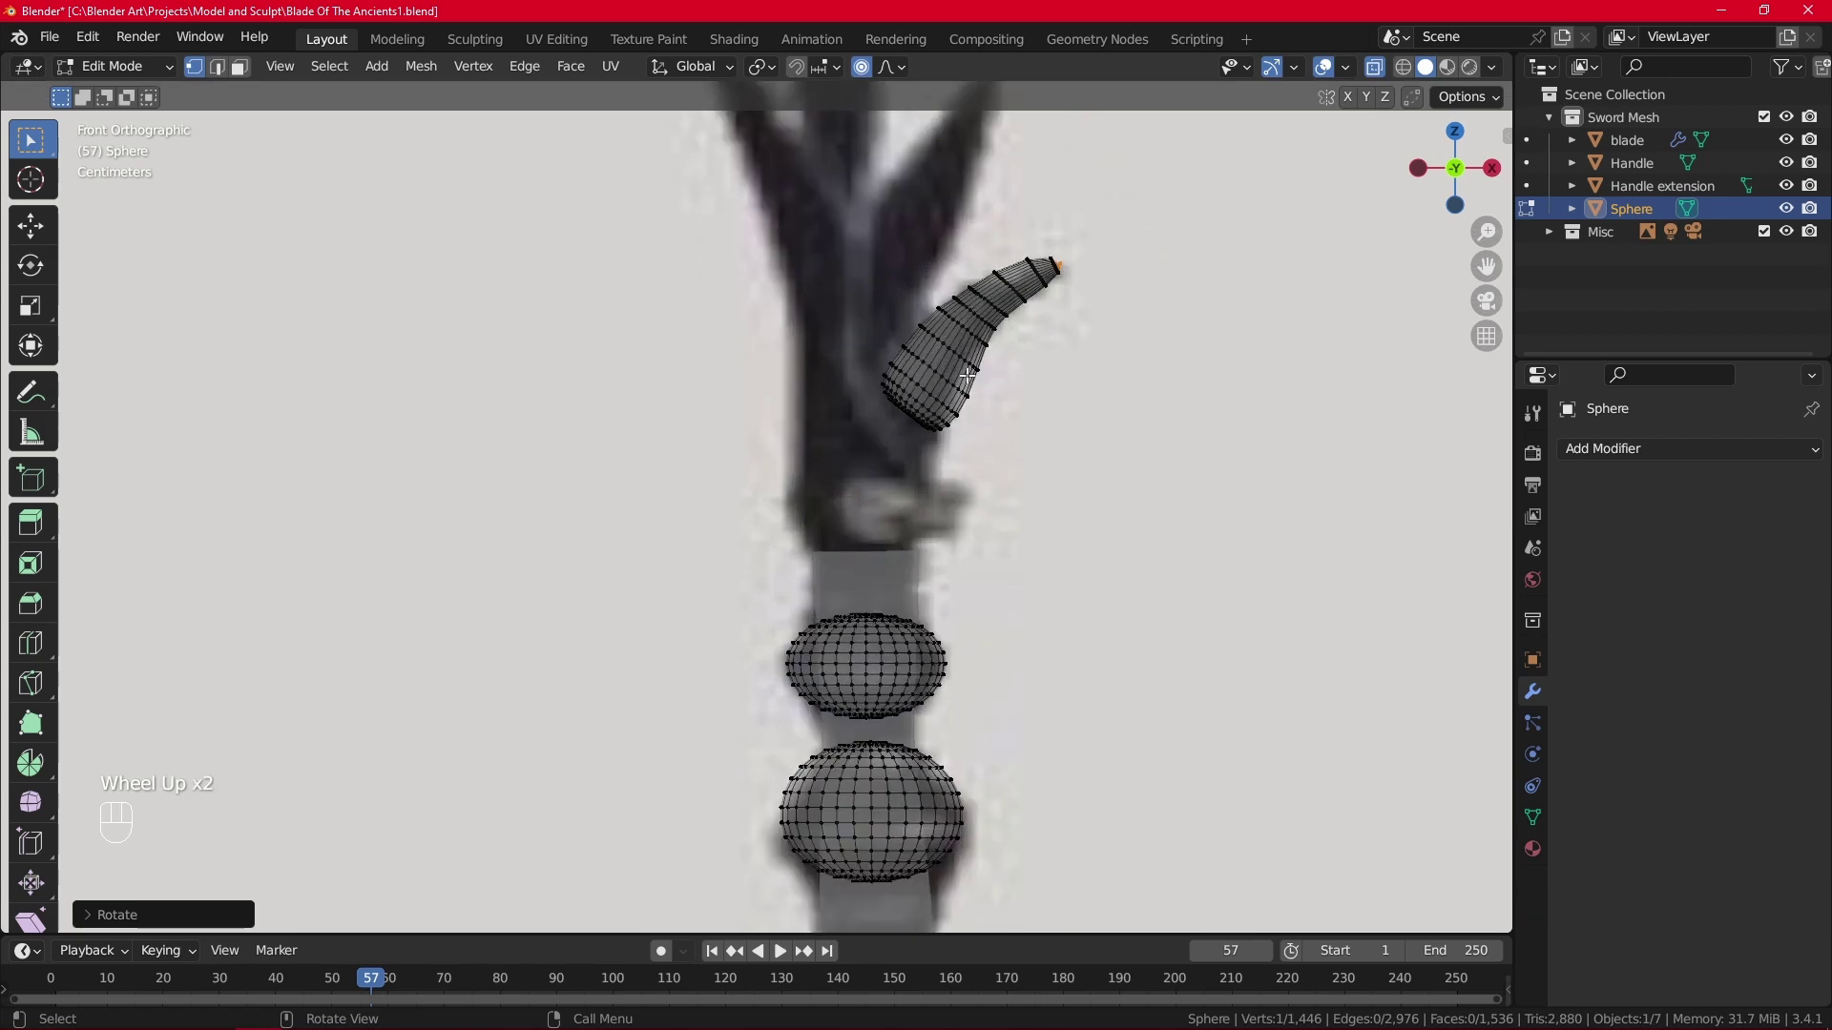
# Move the edge loop near the leaf's base about -0.005 m in X and 0.004 m in Z with proportional editing, then scale it down slightly.
pyautogui.keyDown('alt'); pyautogui.click(929, 415); pyautogui.keyUp('alt')
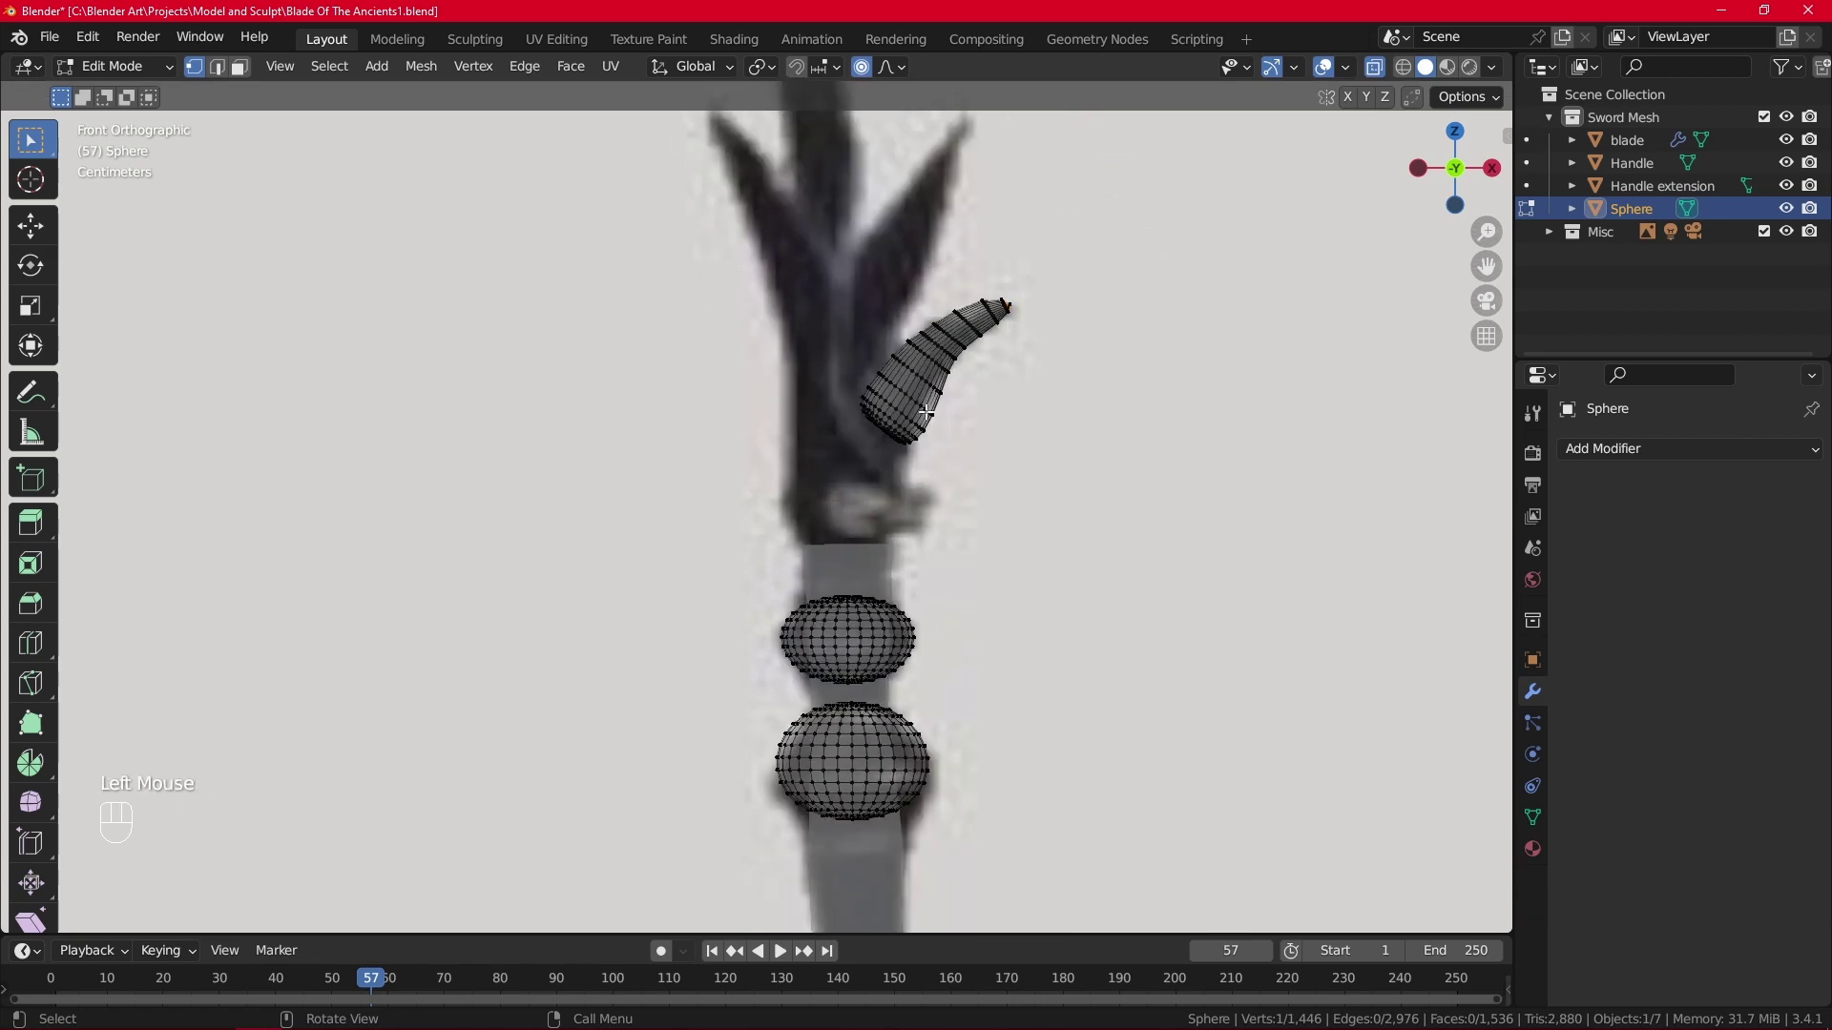
pyautogui.scroll(2, 1030, 401)
pyautogui.press('g')
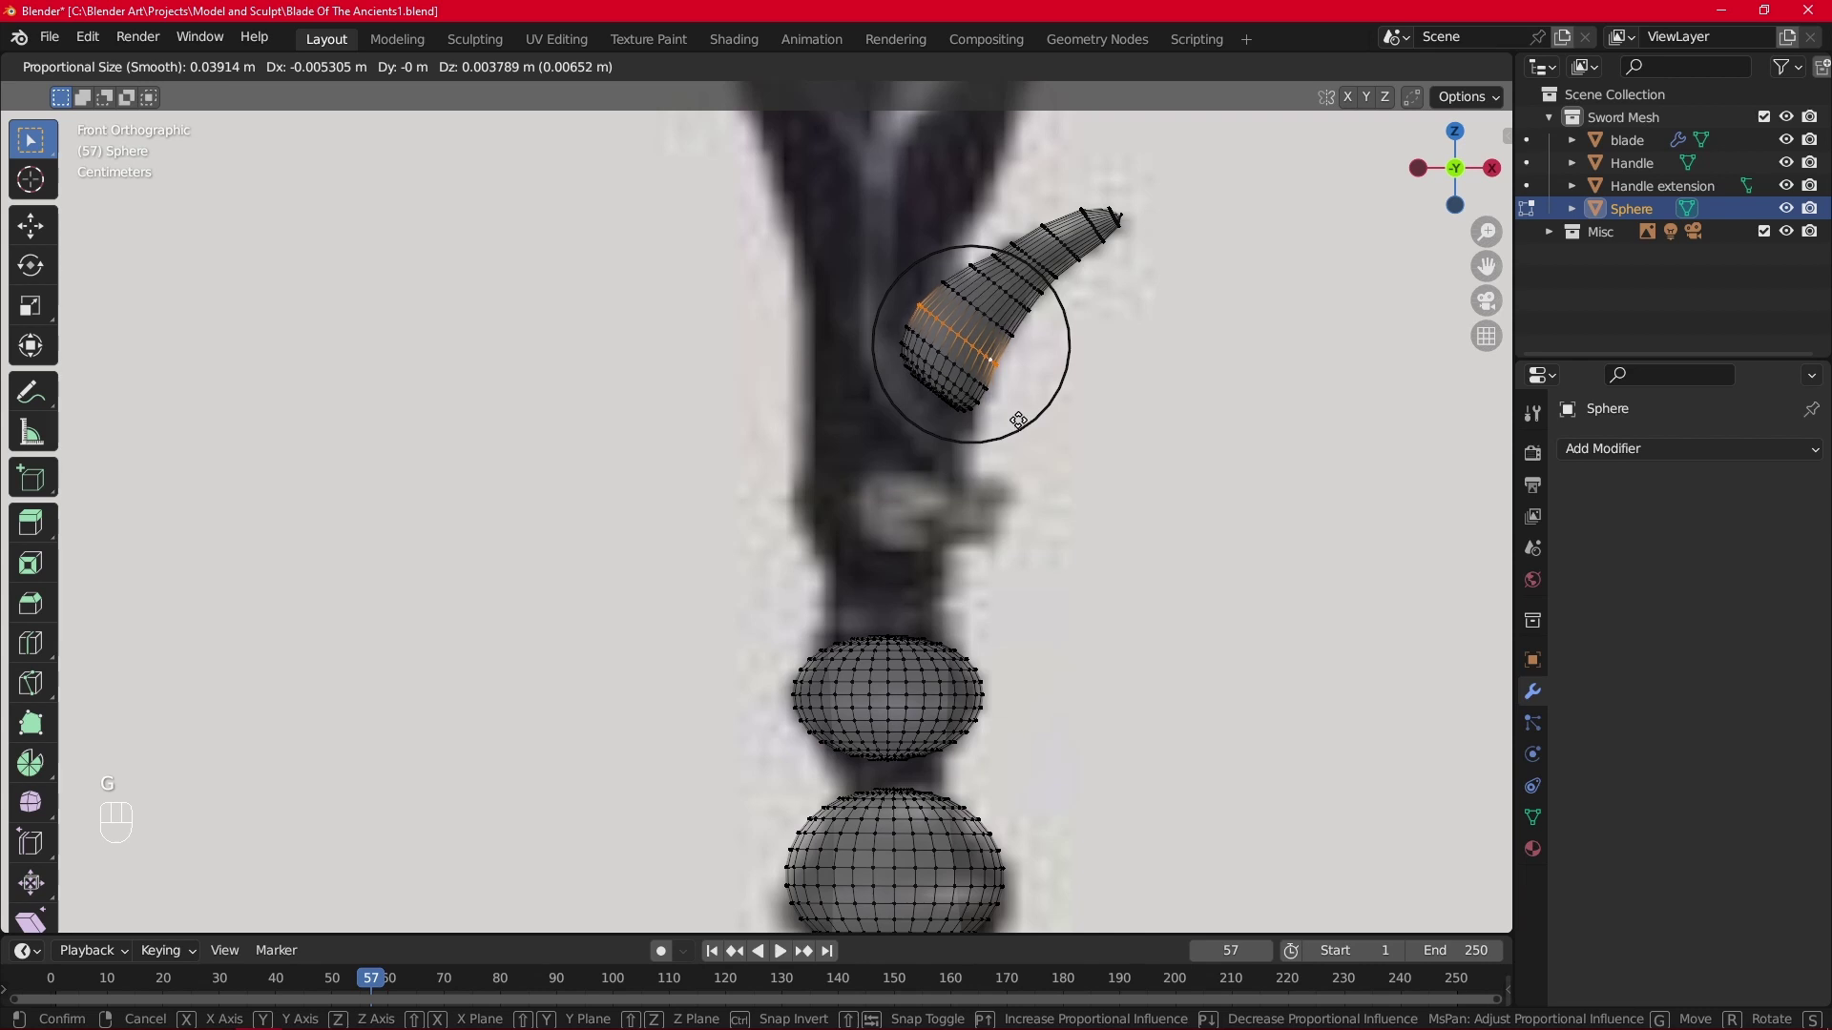
pyautogui.click(1018, 420)
pyautogui.press('s')
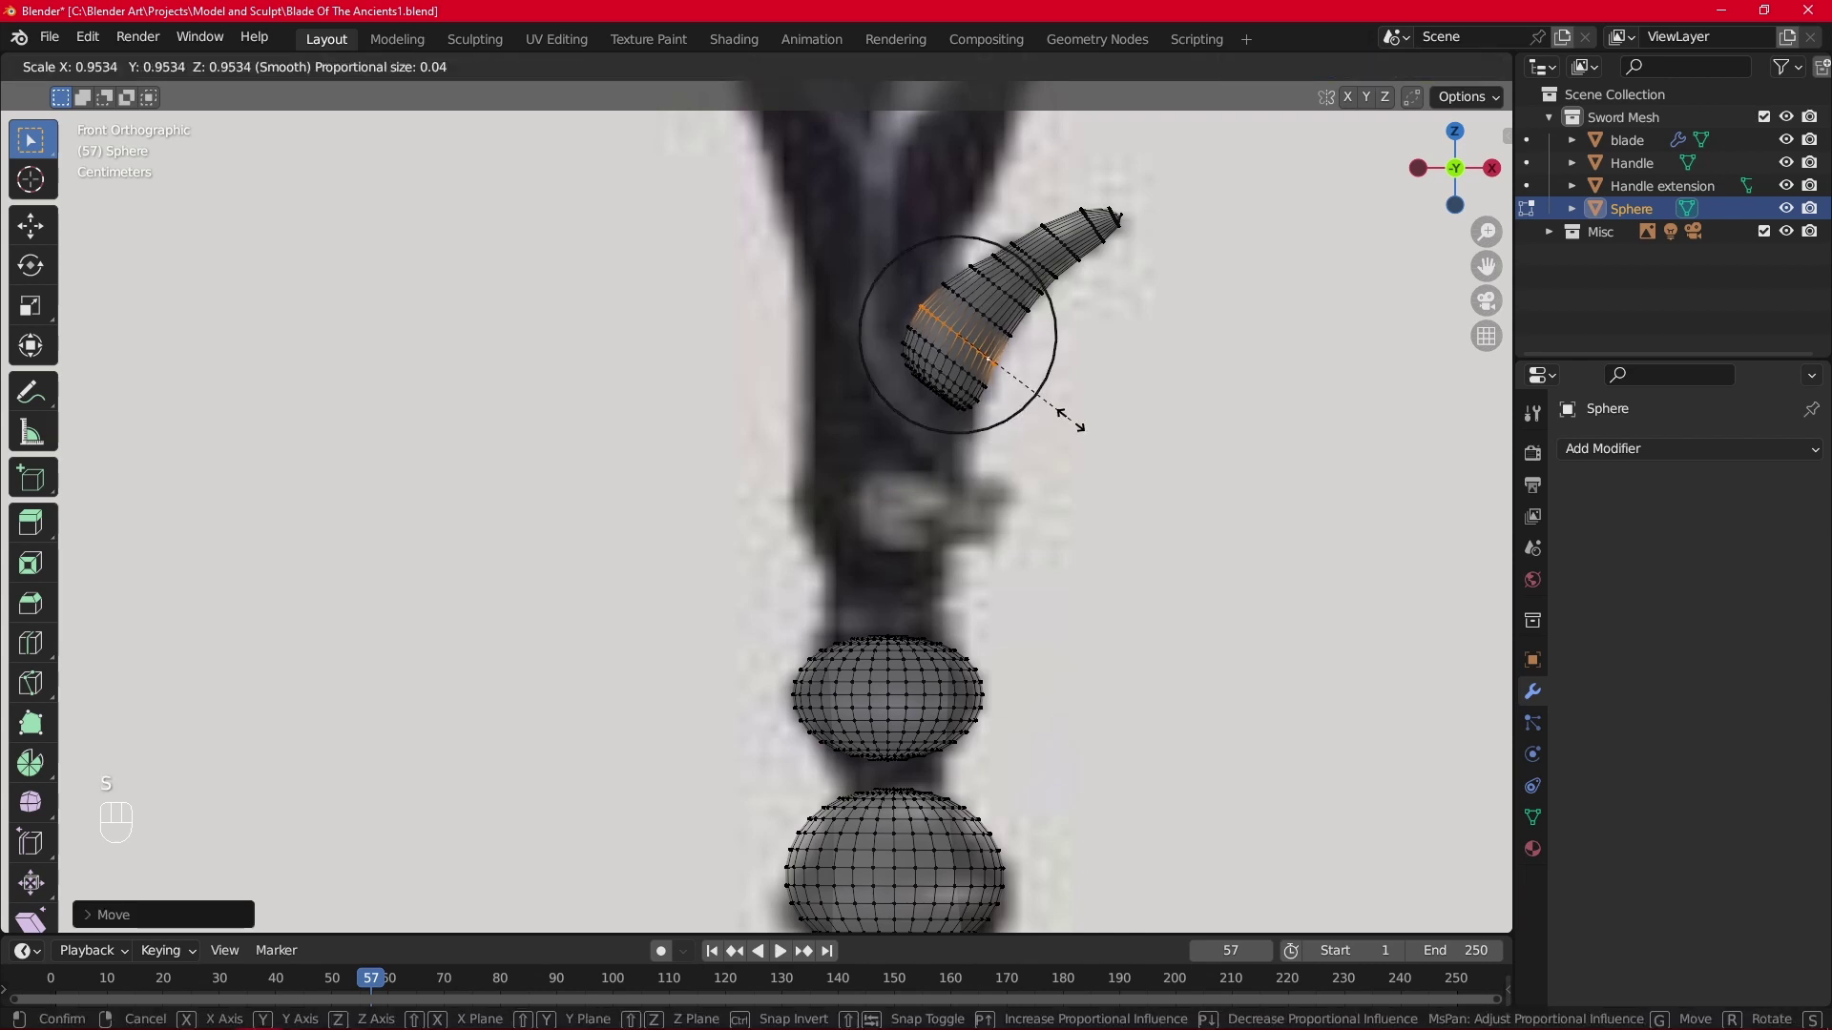
pyautogui.click(1062, 421)
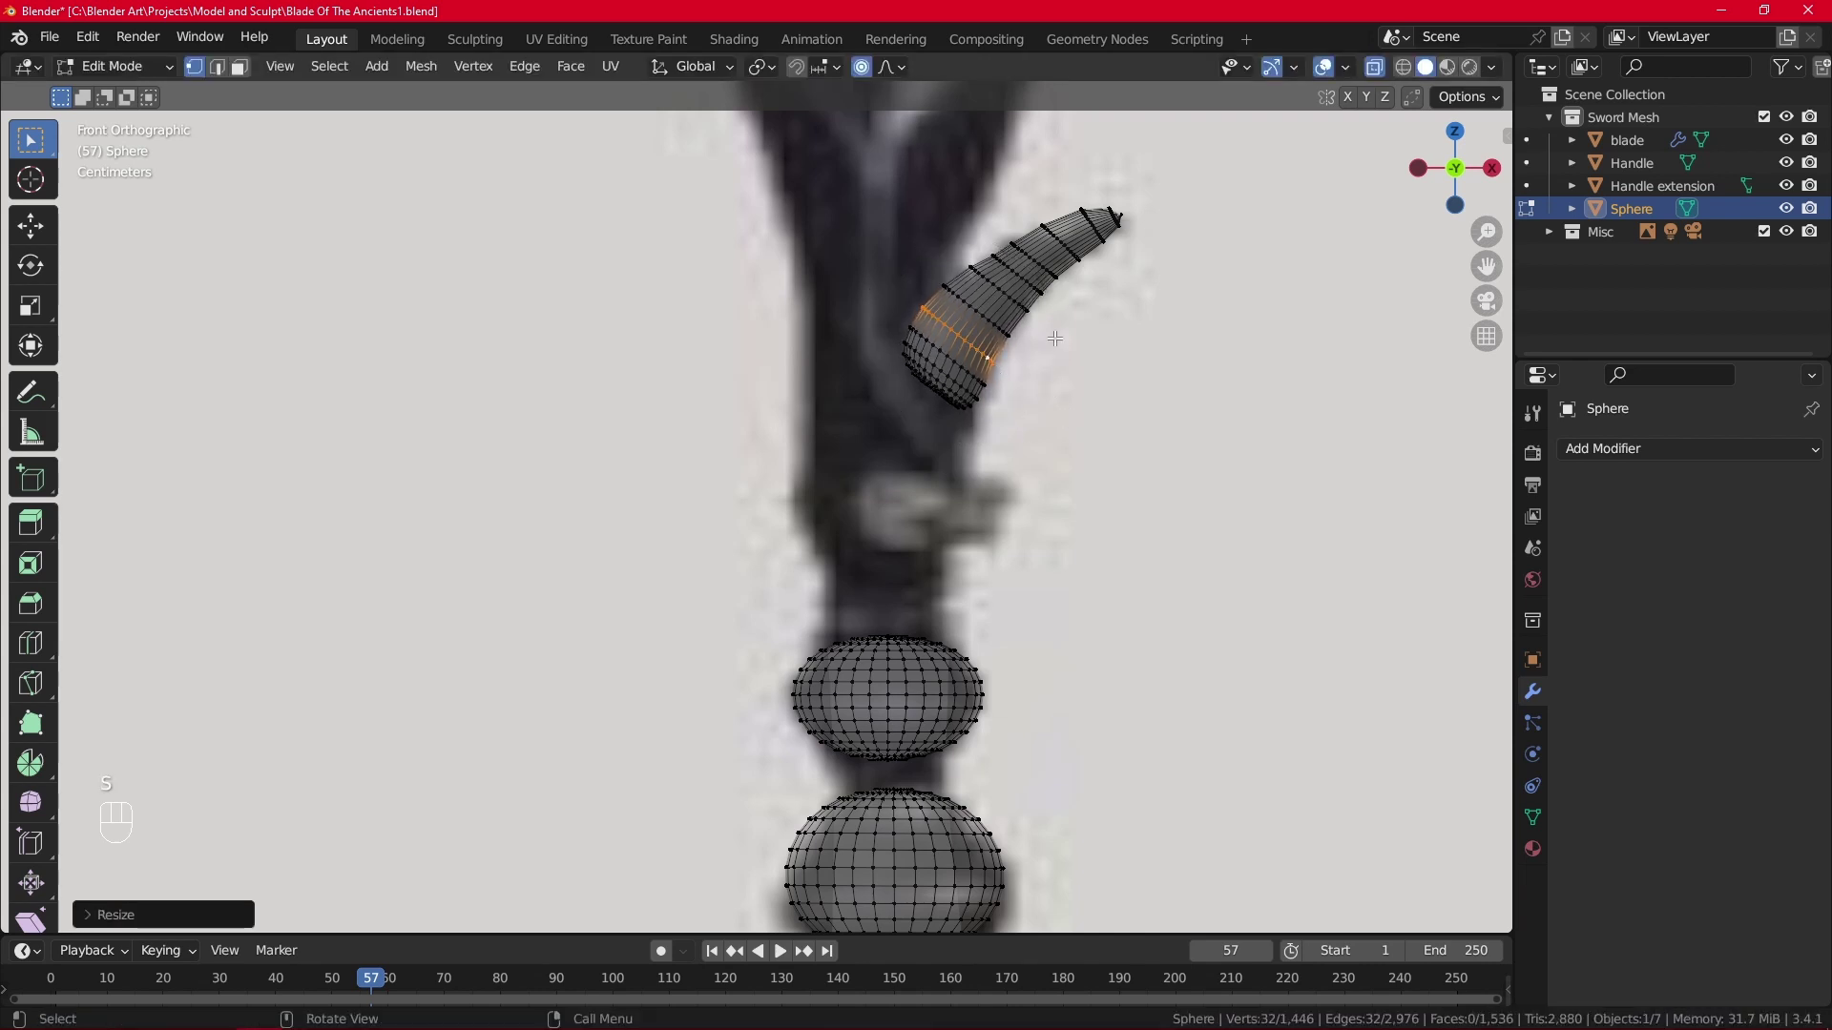
pyautogui.scroll(-3, 1055, 339)
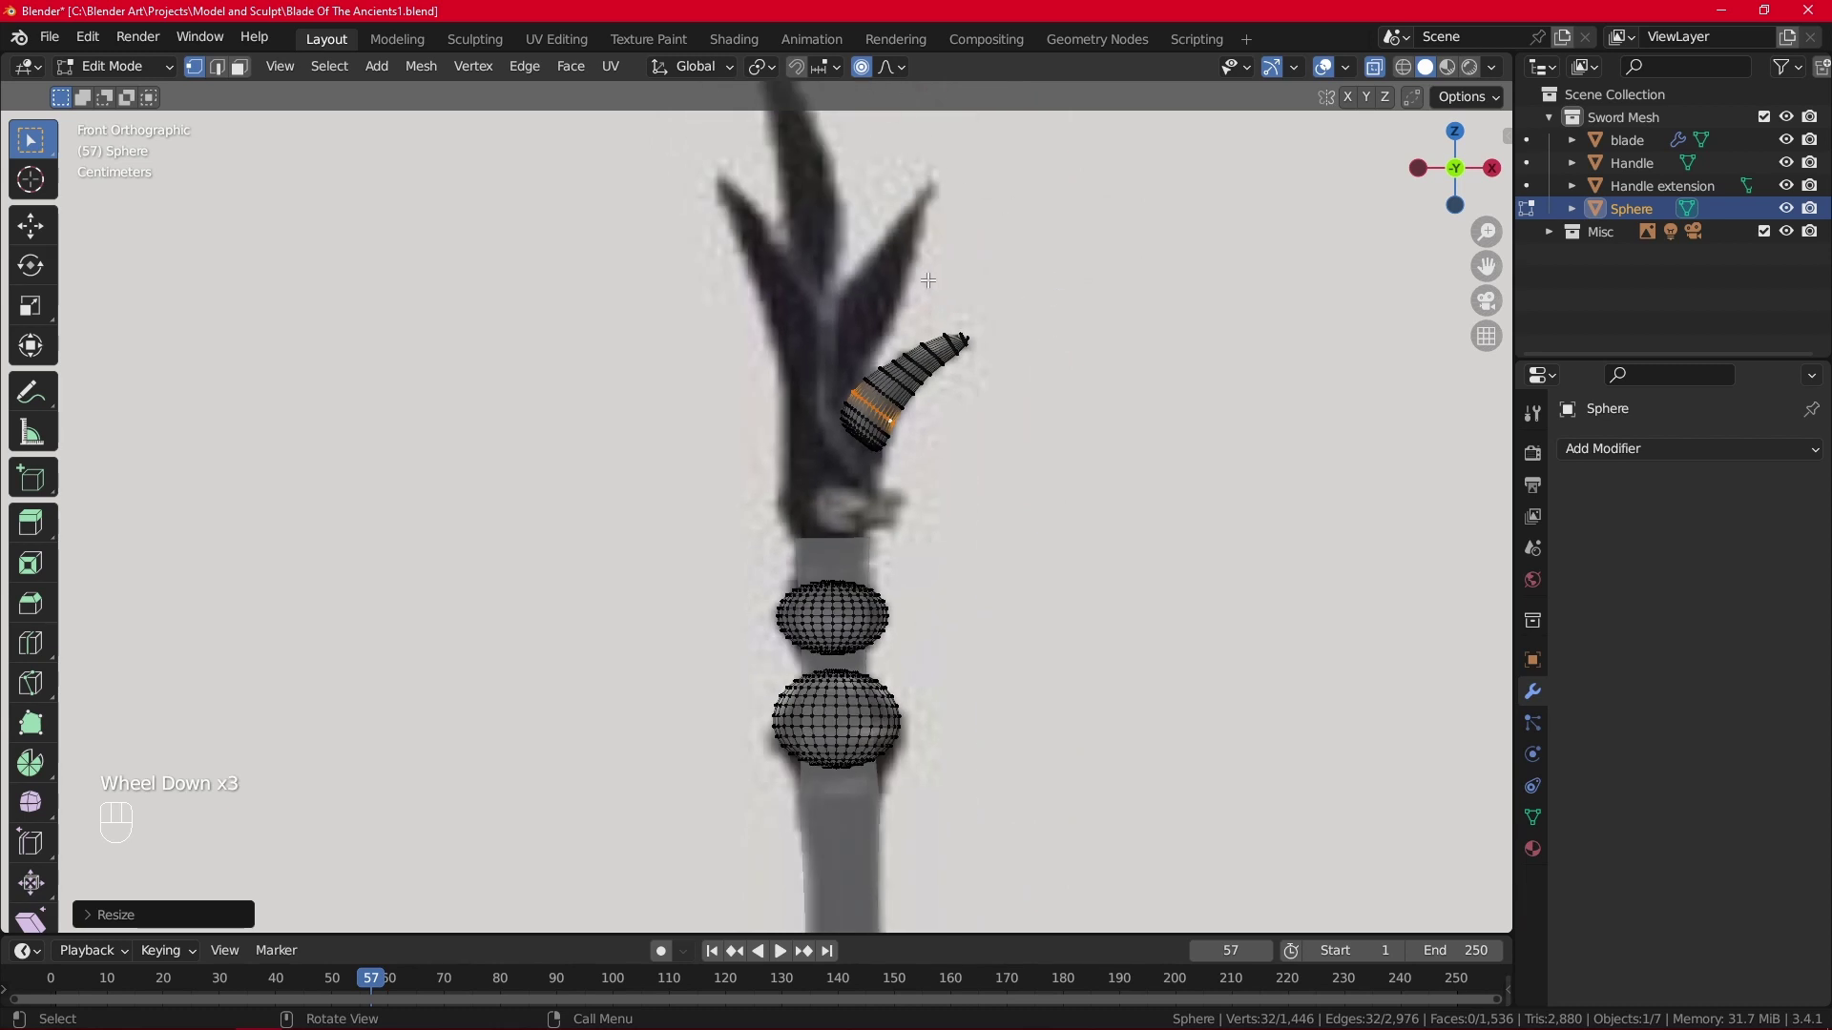
# Duplicate the whole lower right leaf shape and place the copy above it, at the base of the reference's upper right leaf.
pyautogui.press('l')
pyautogui.press('shift')
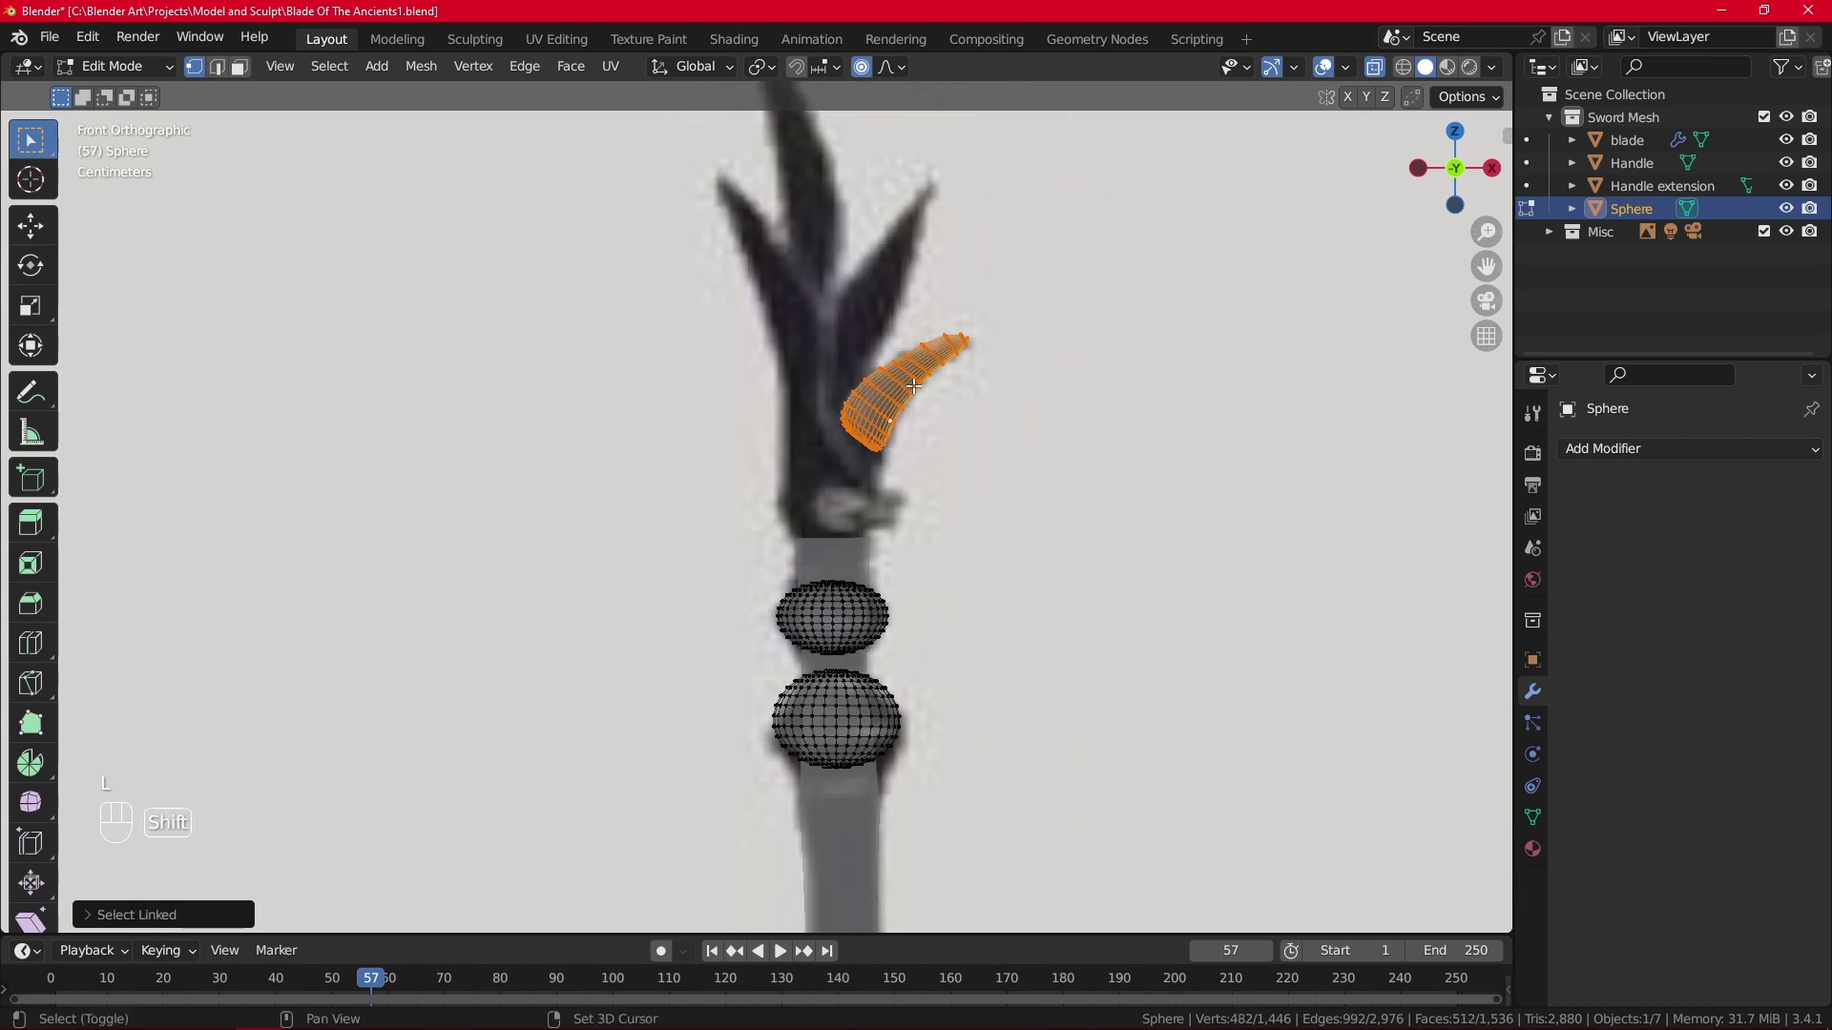
pyautogui.hotkey('shift', 'd')
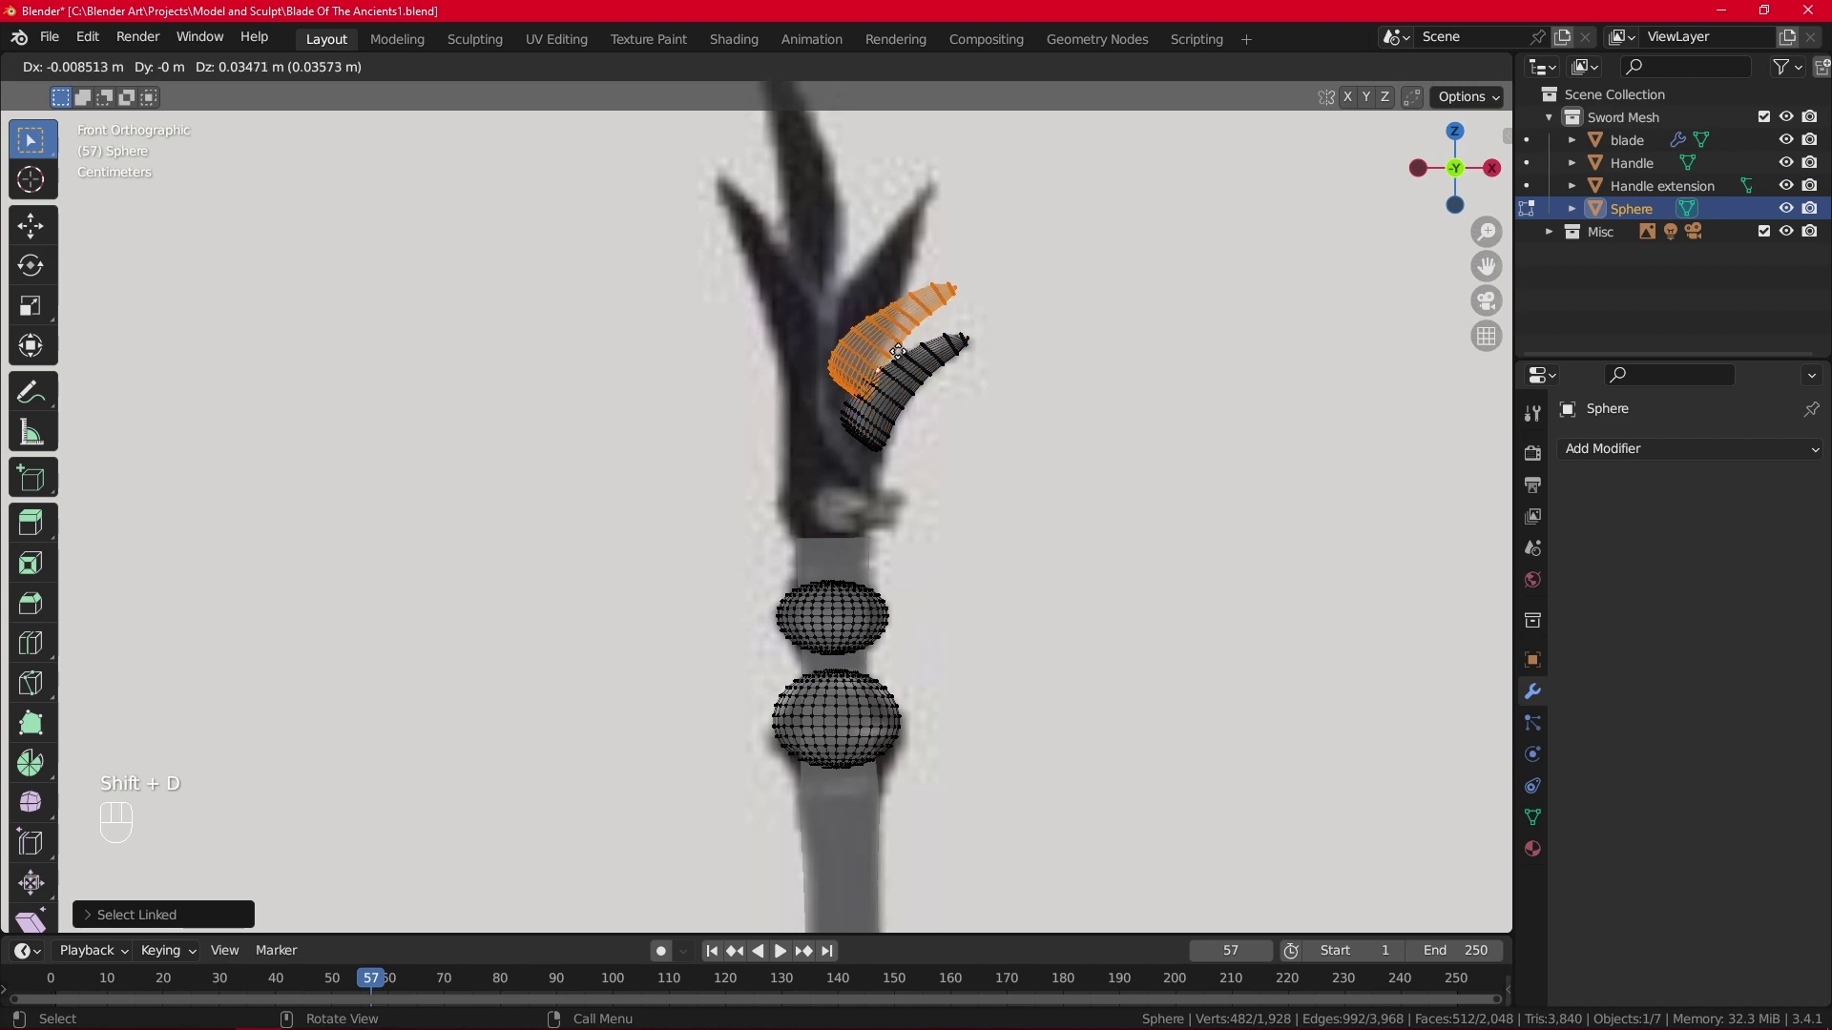
pyautogui.click(888, 319)
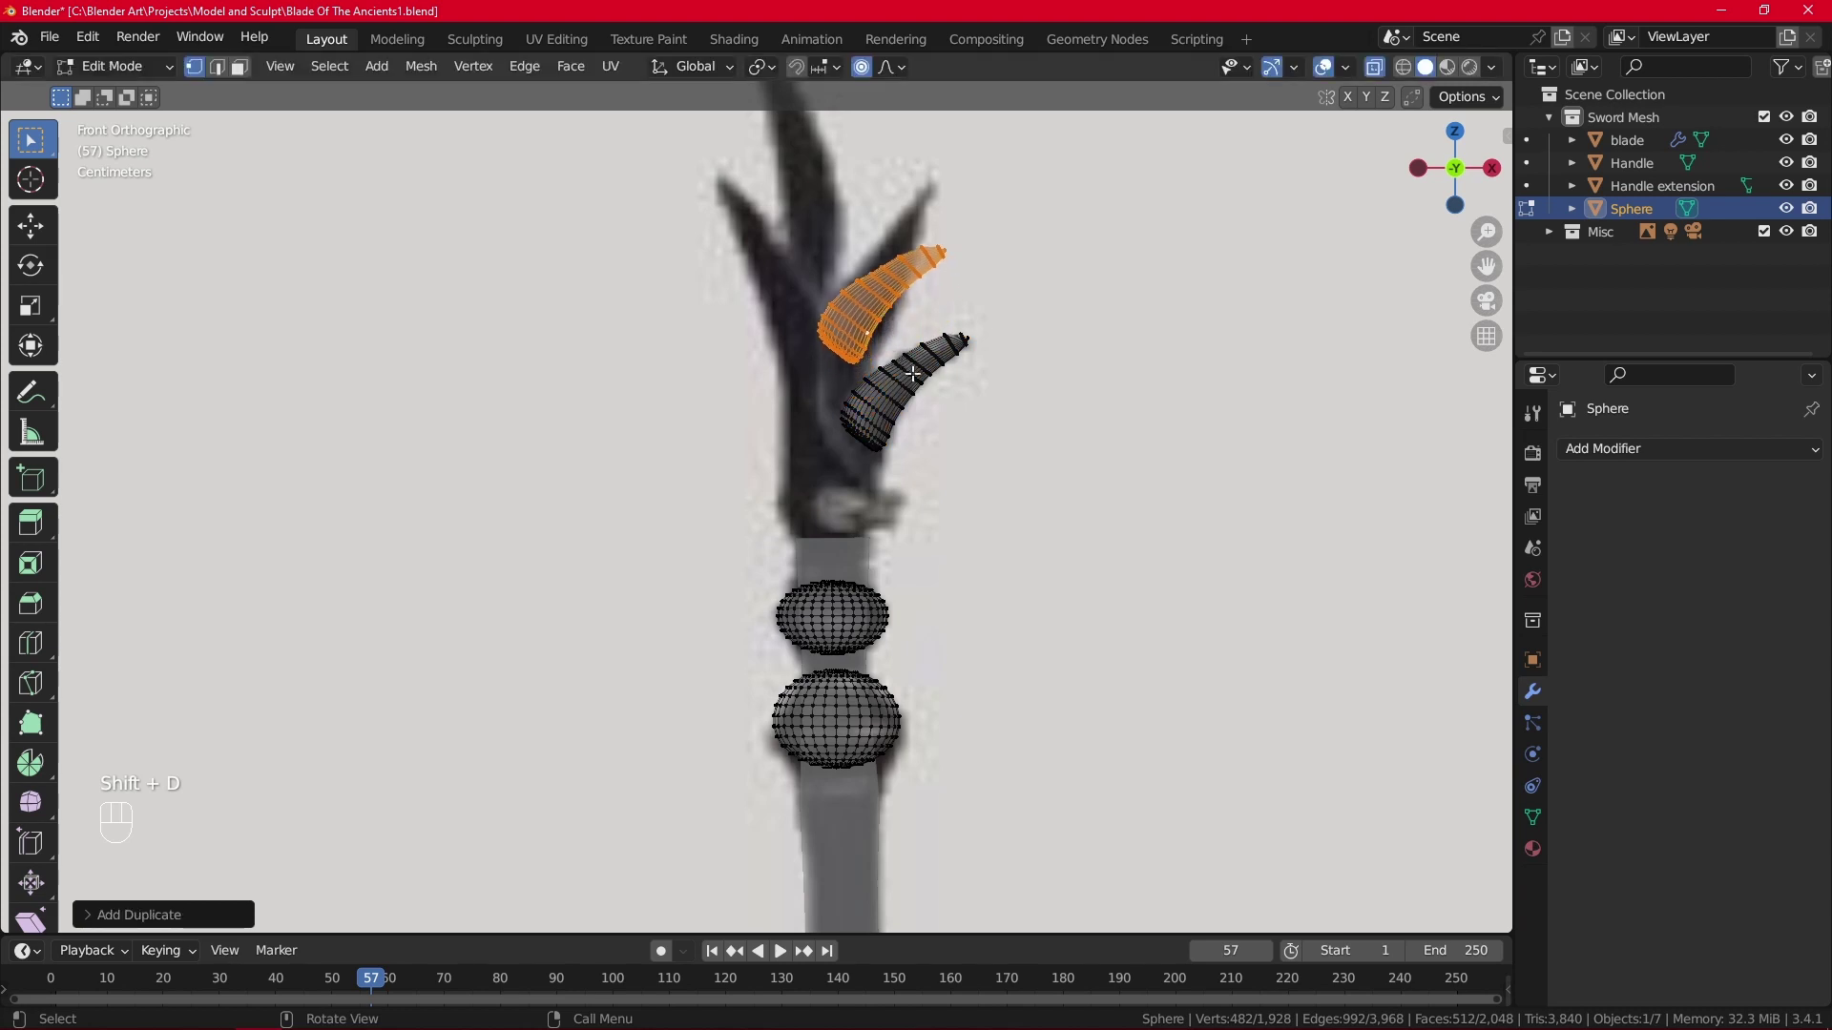
pyautogui.press('r')
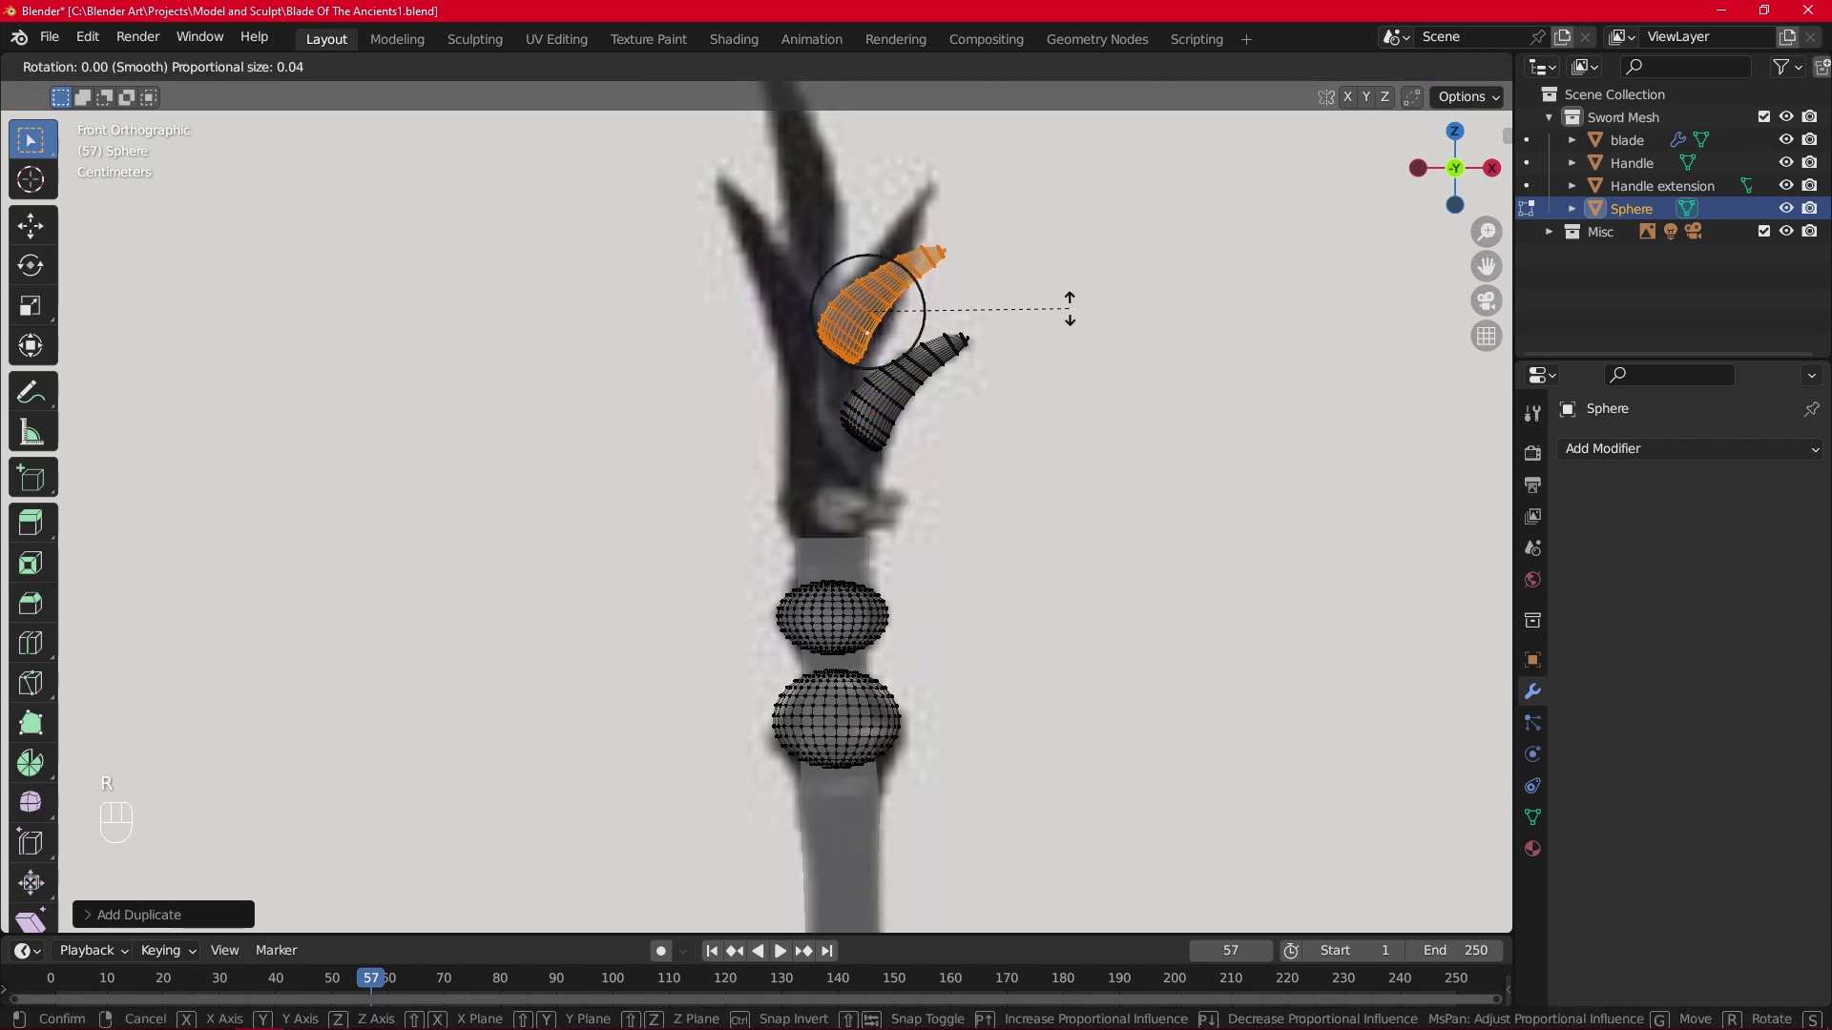
pyautogui.rightClick(1069, 308)
pyautogui.press('o')
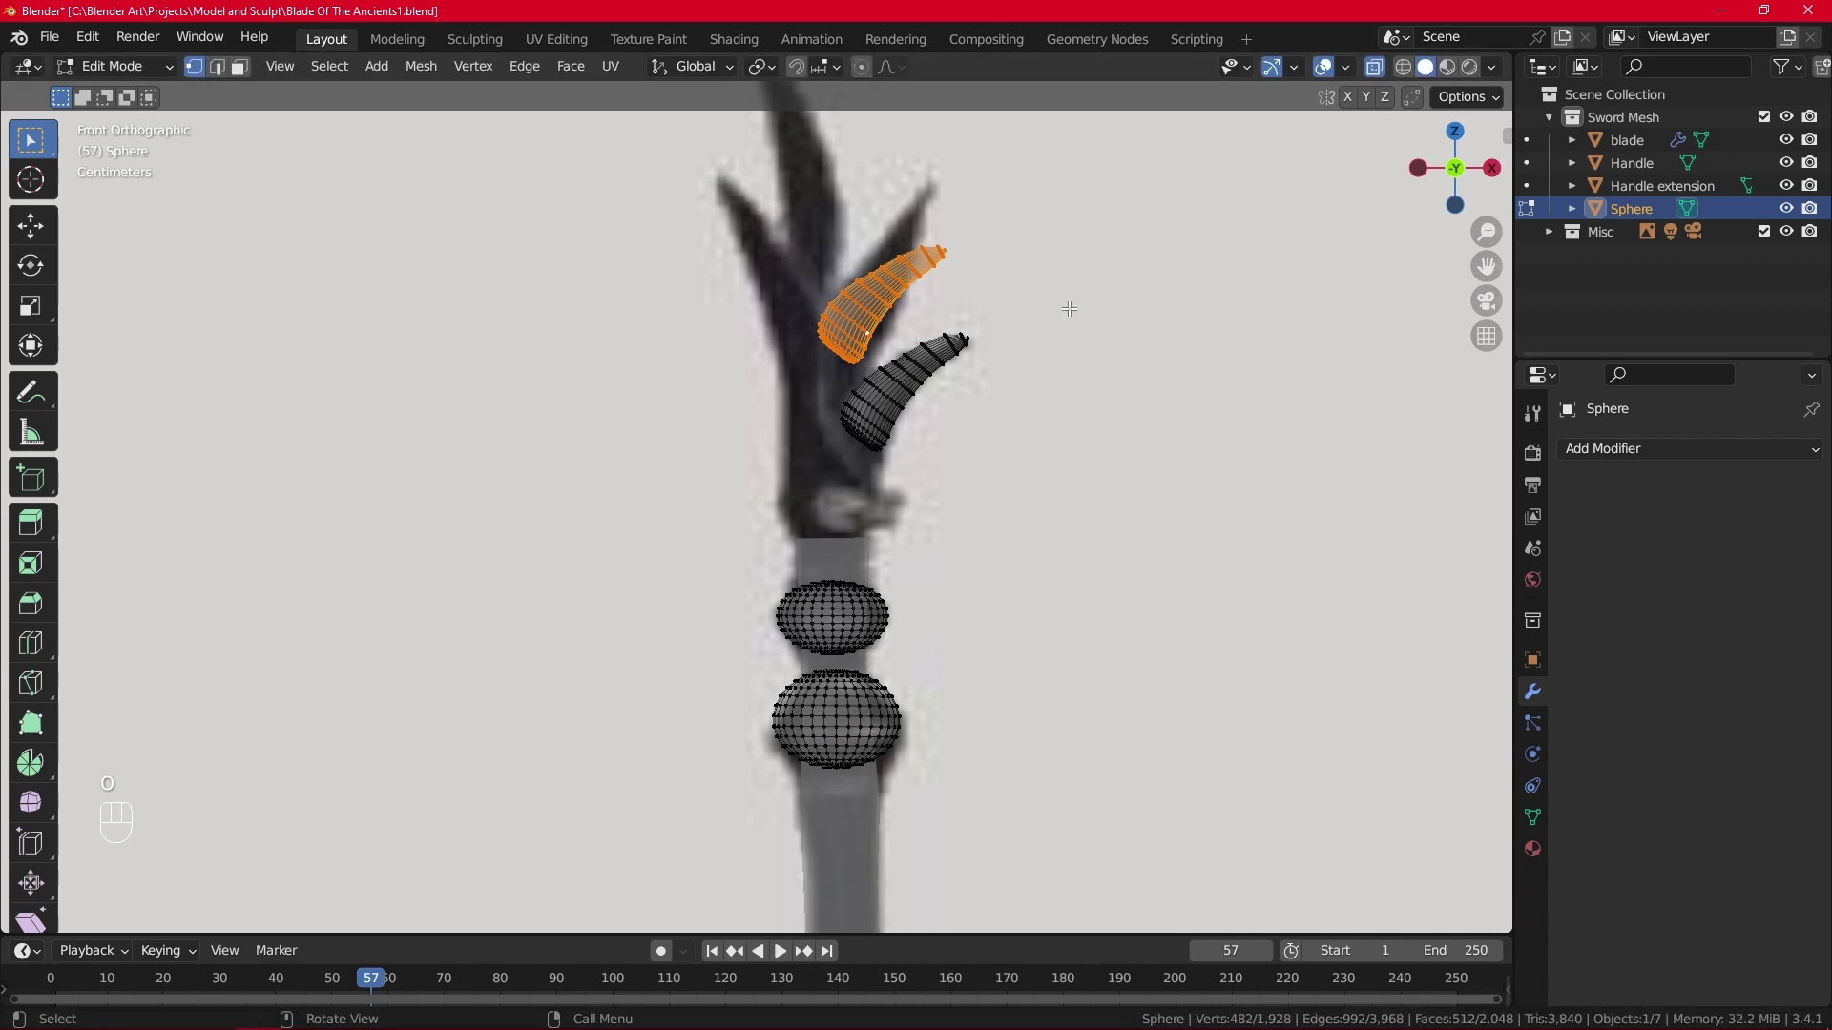
pyautogui.press('r')
pyautogui.press('y')
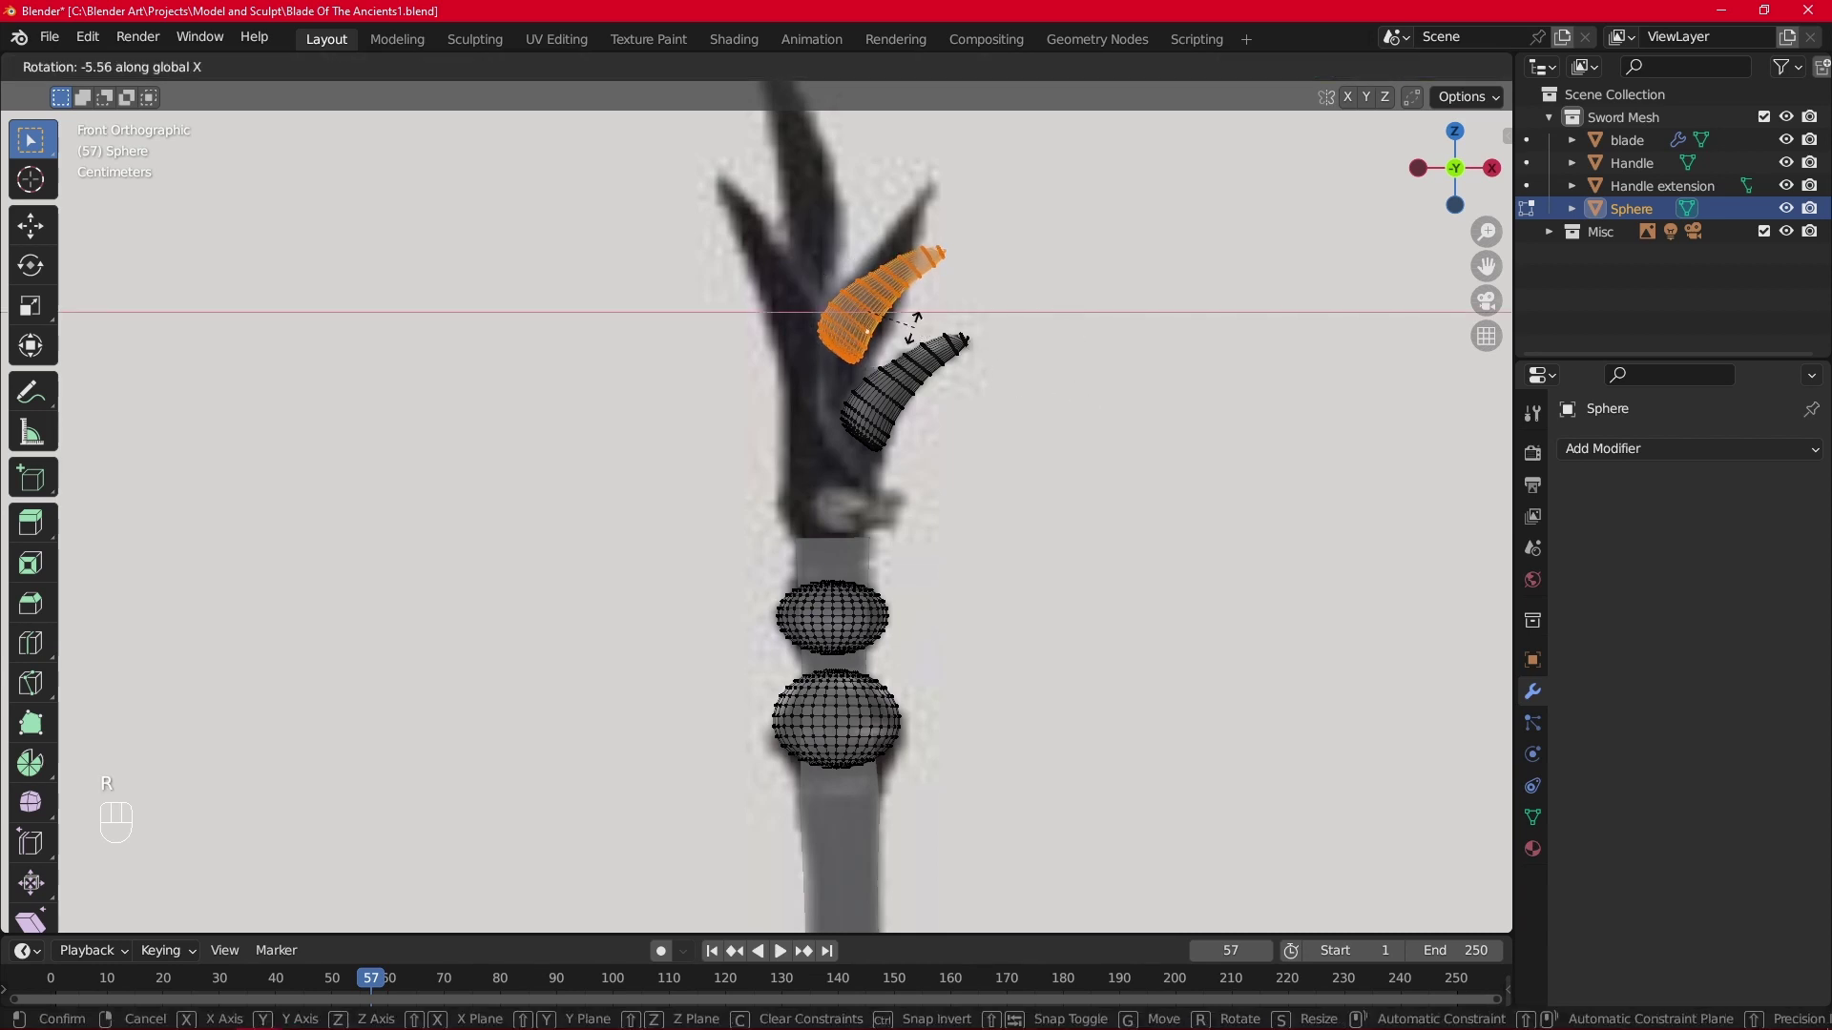
pyautogui.press('z')
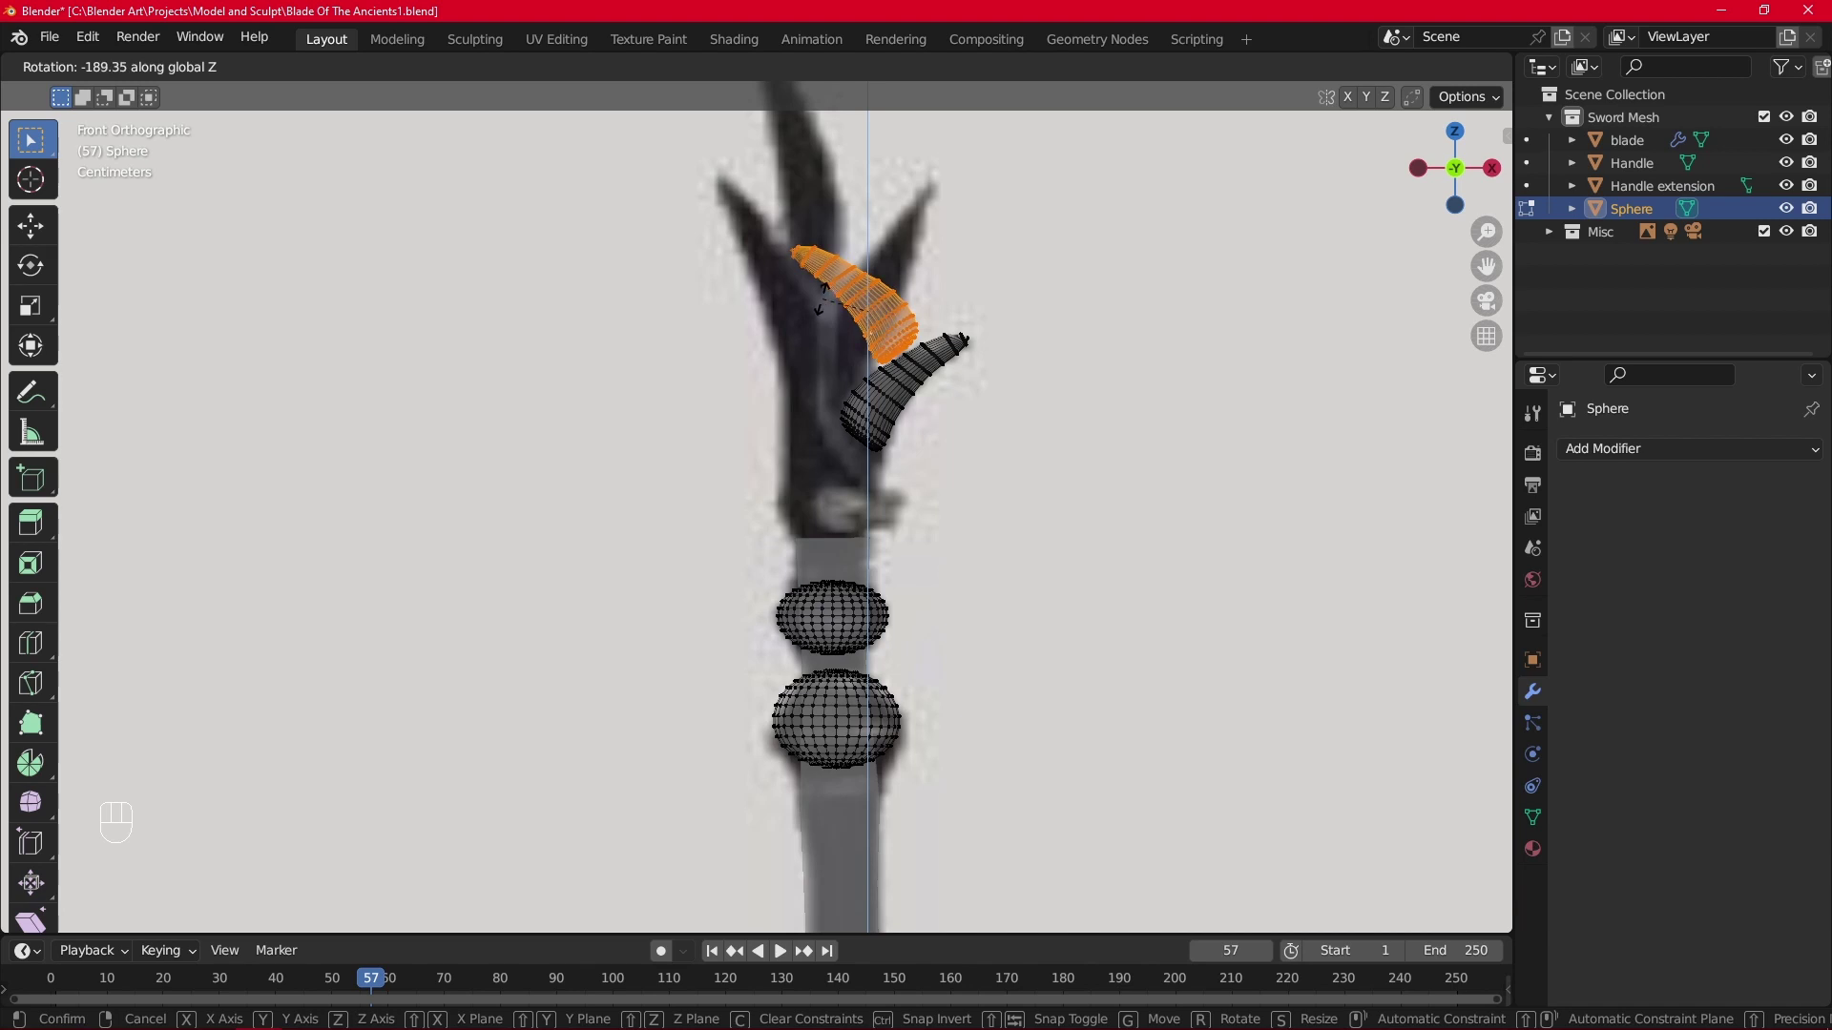
pyautogui.click(981, 297)
pyautogui.scroll(-1, 937, 310)
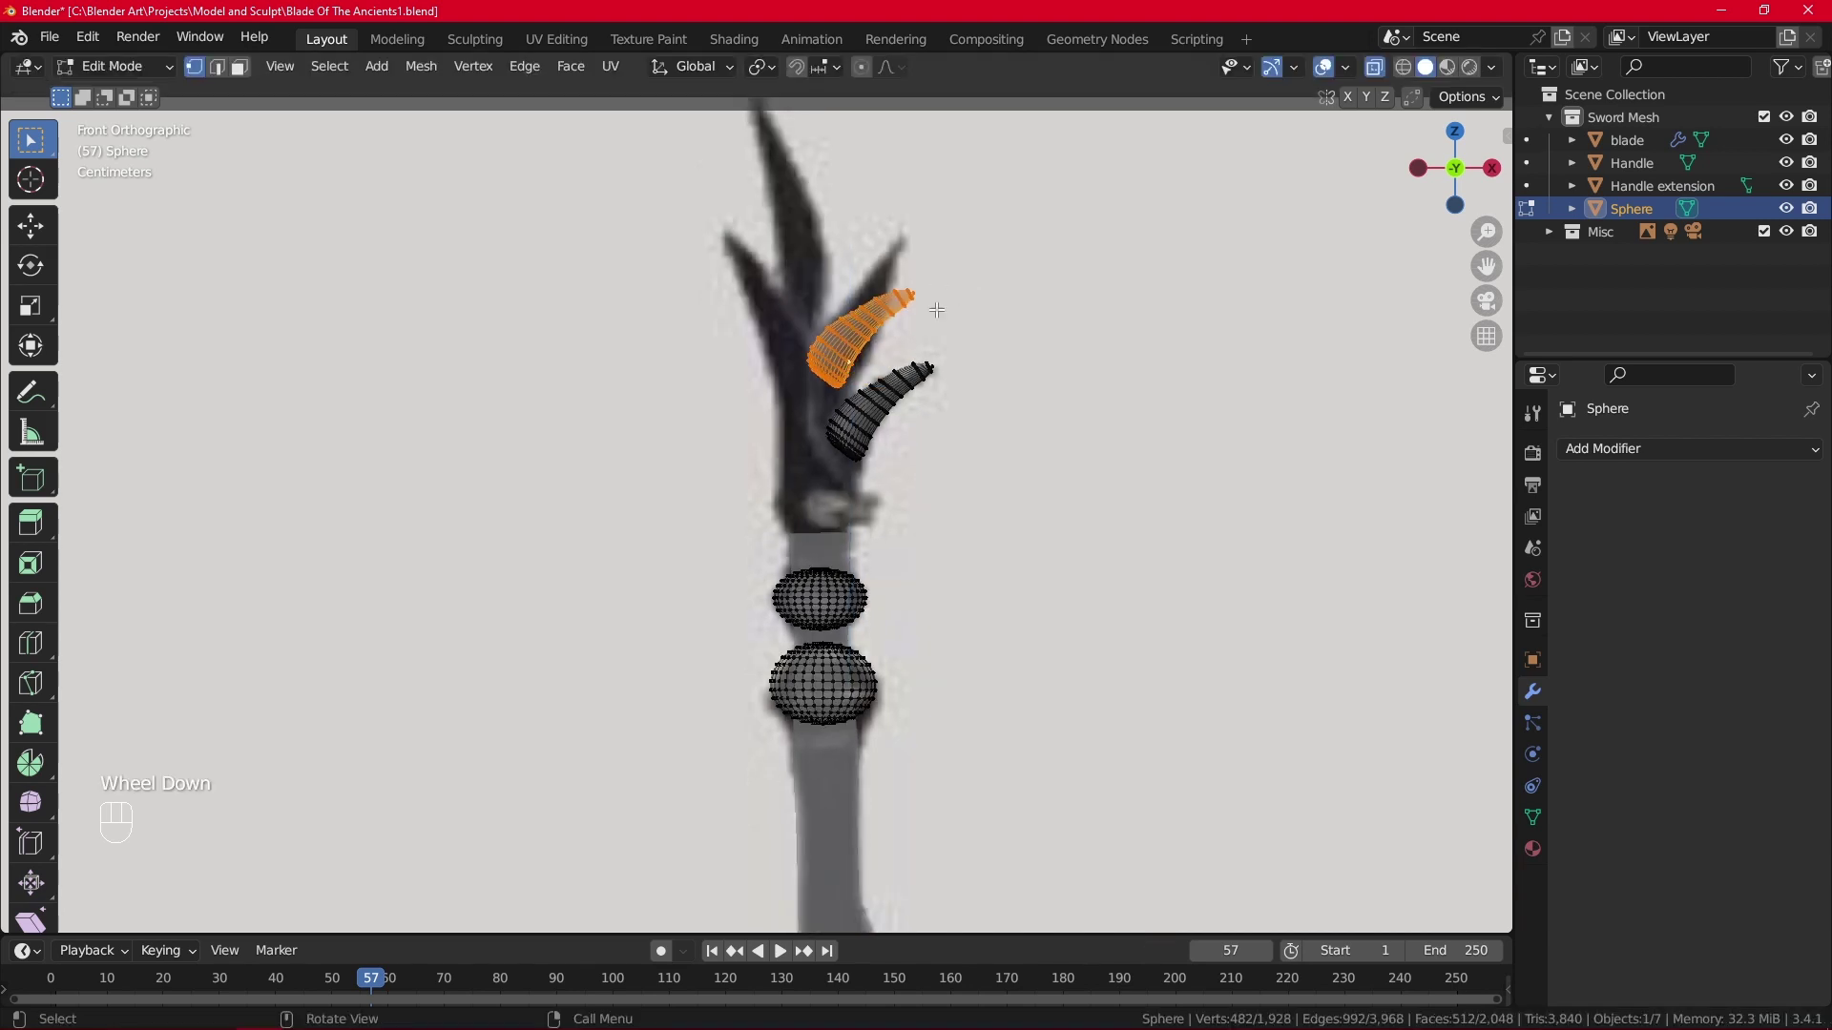
pyautogui.rightClick(1026, 316)
# Pull the copied leaf's tip vertex upward with proportional editing, stretching the shape to the tip of the reference's upper right leaf.
pyautogui.scroll(2, 992, 310)
pyautogui.keyDown('shift'); pyautogui.moveTo(975, 280); pyautogui.dragTo(964, 436, button='middle'); pyautogui.keyUp('shift')
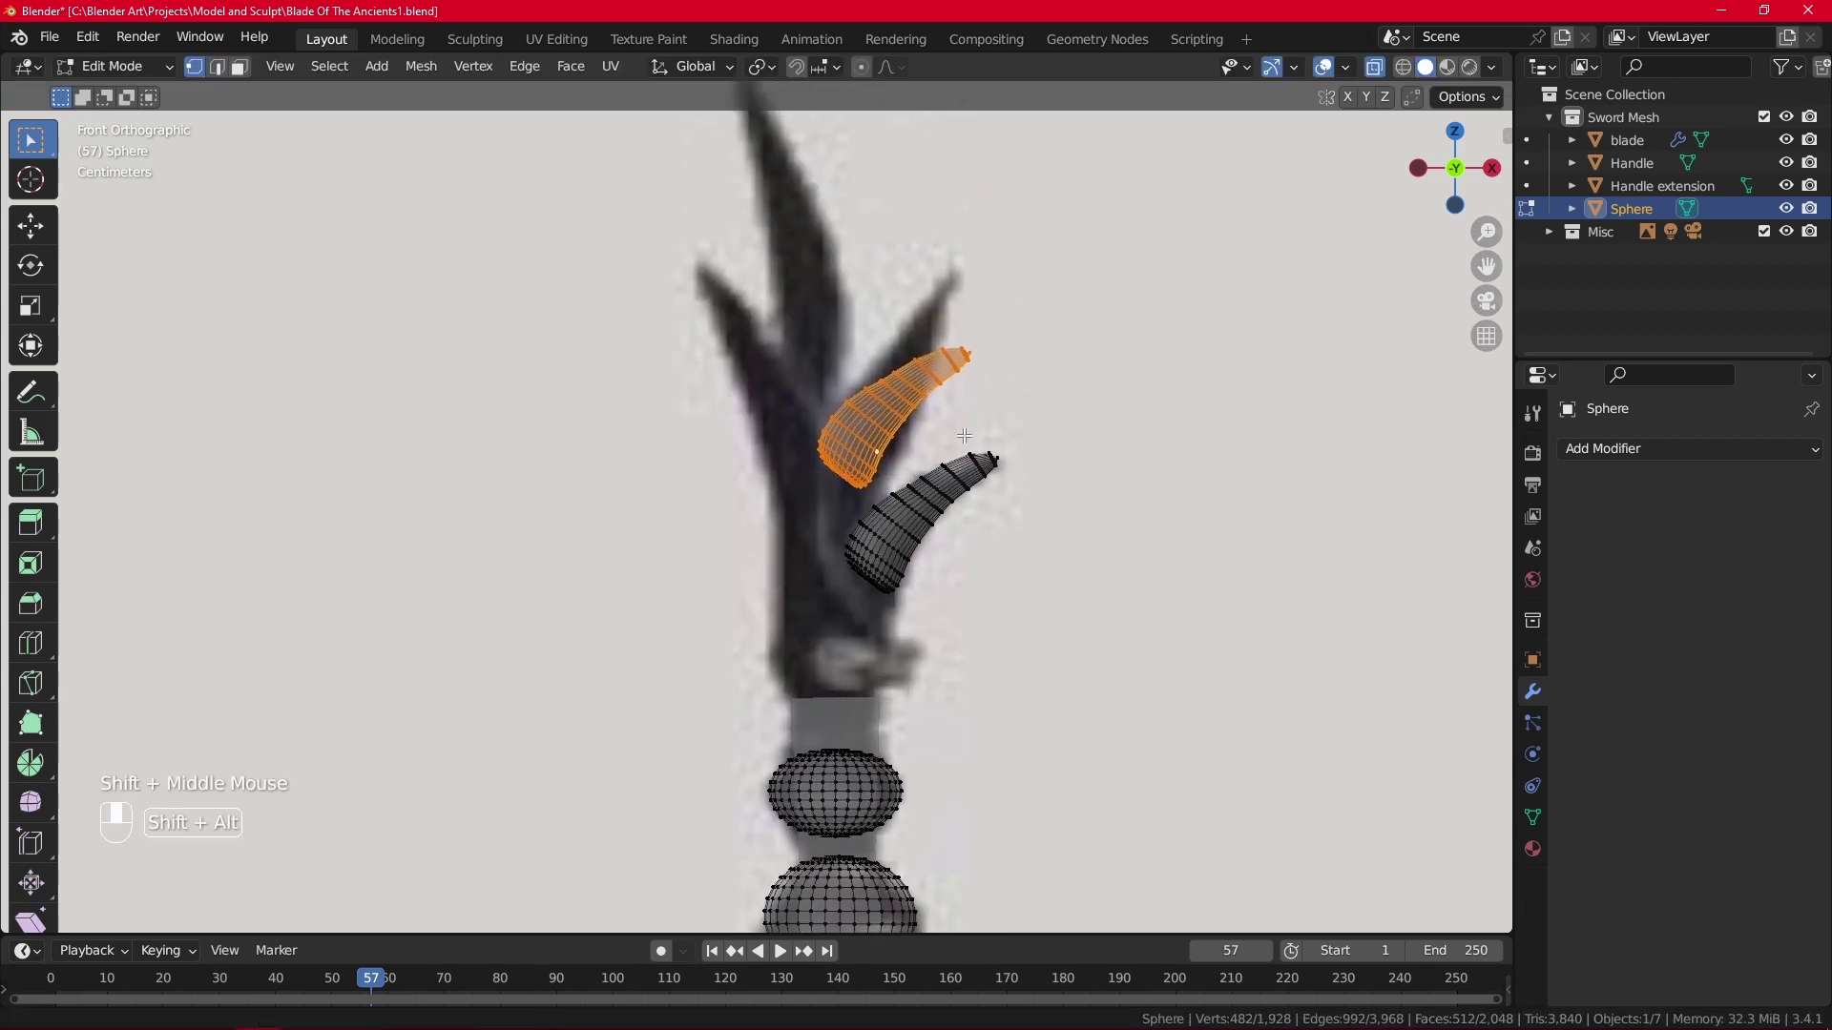
pyautogui.click(970, 357)
pyautogui.press('g')
pyautogui.rightClick(955, 274)
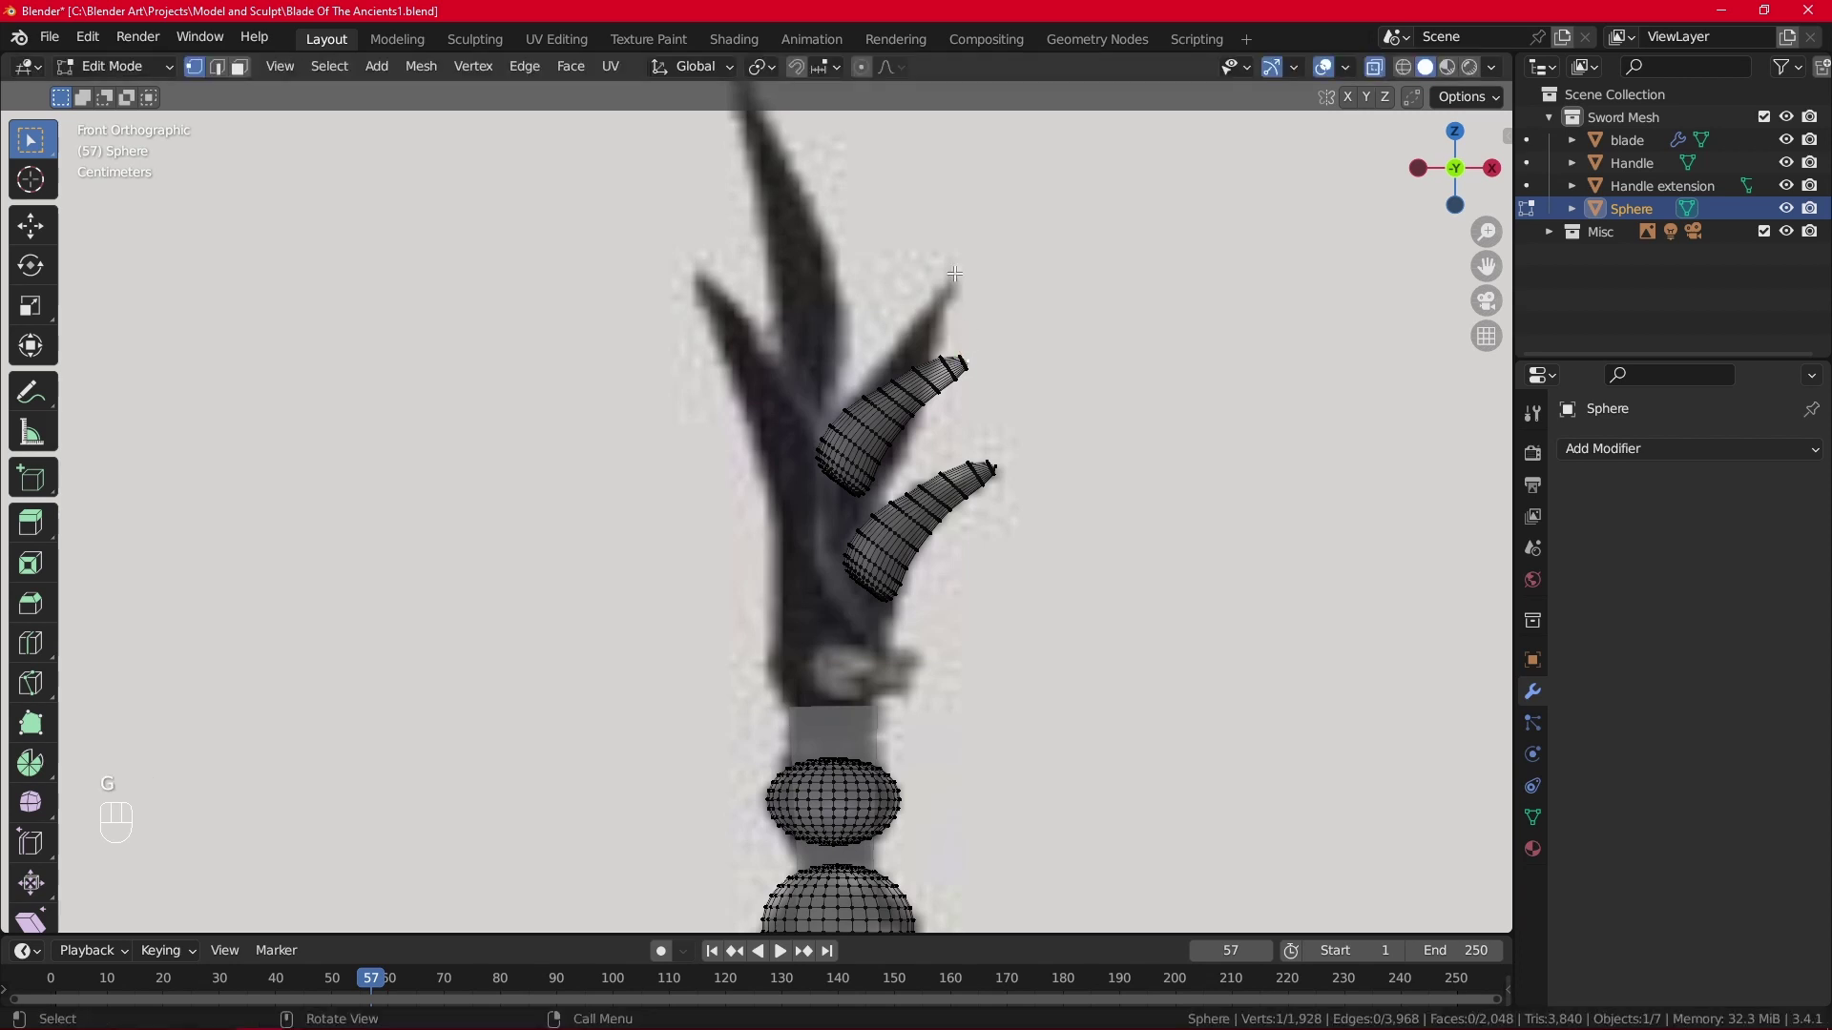
pyautogui.press('g')
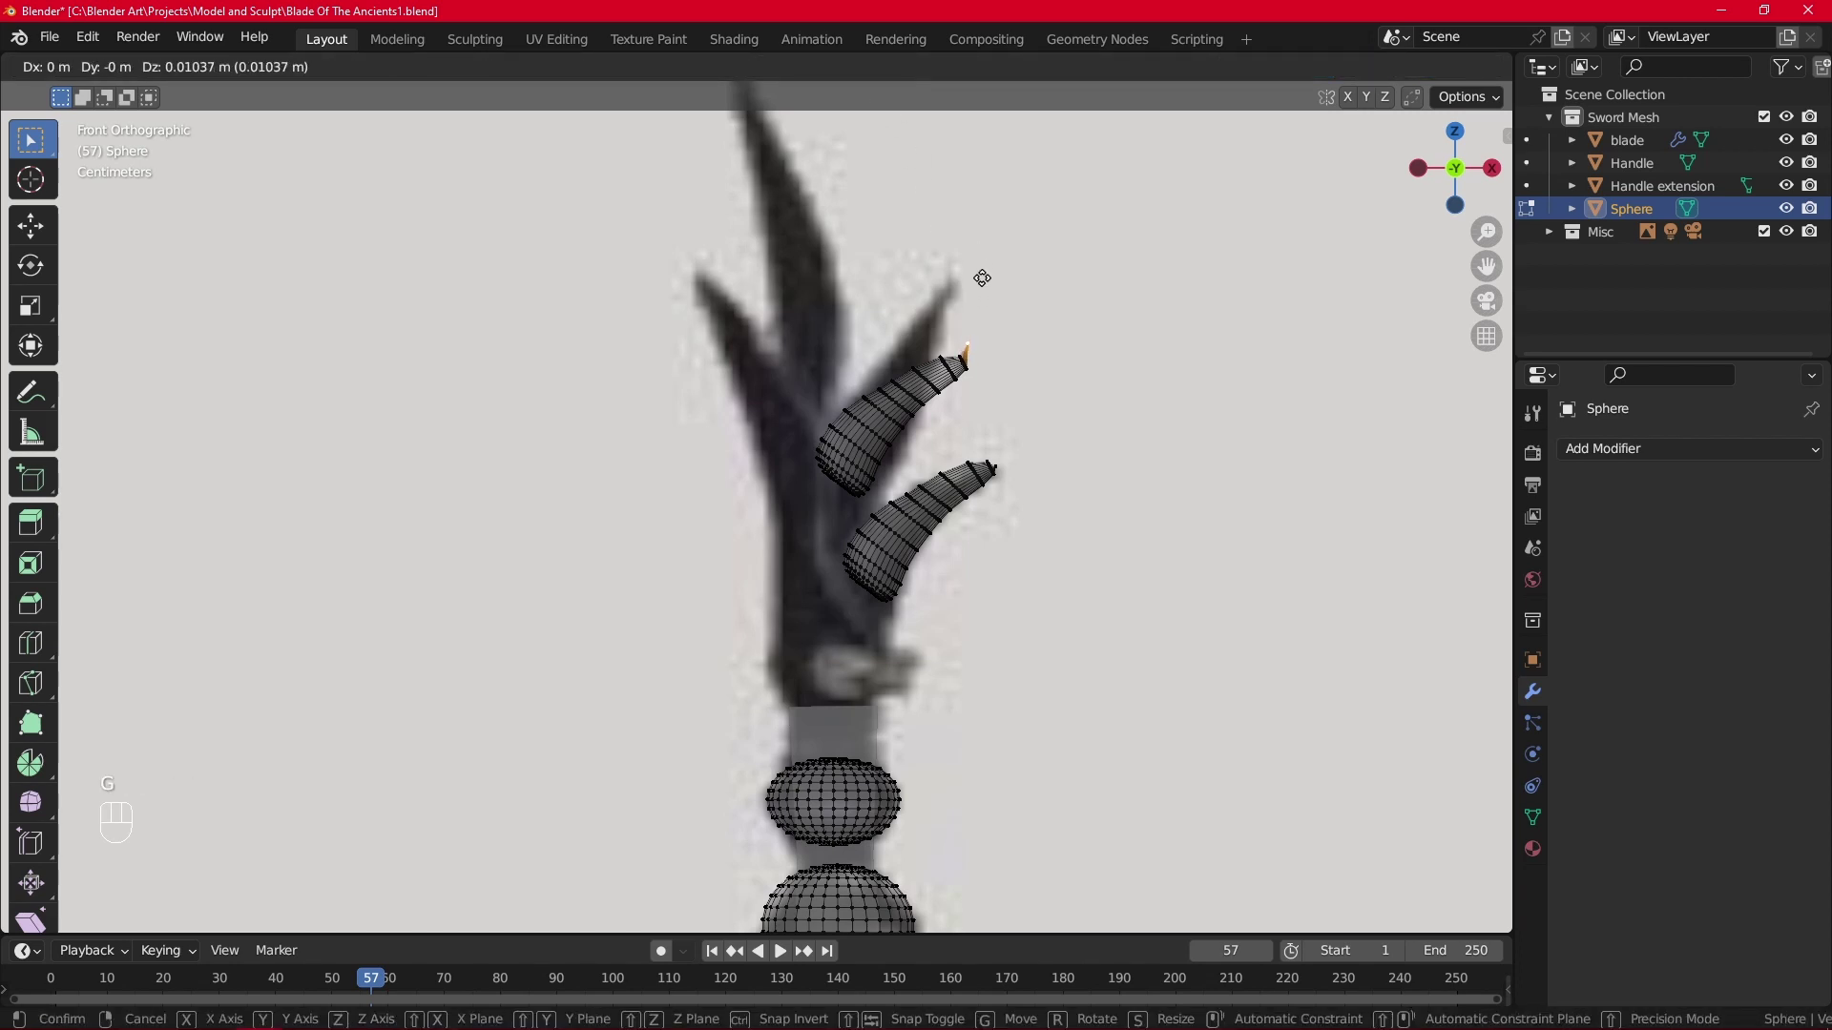
pyautogui.rightClick(981, 278)
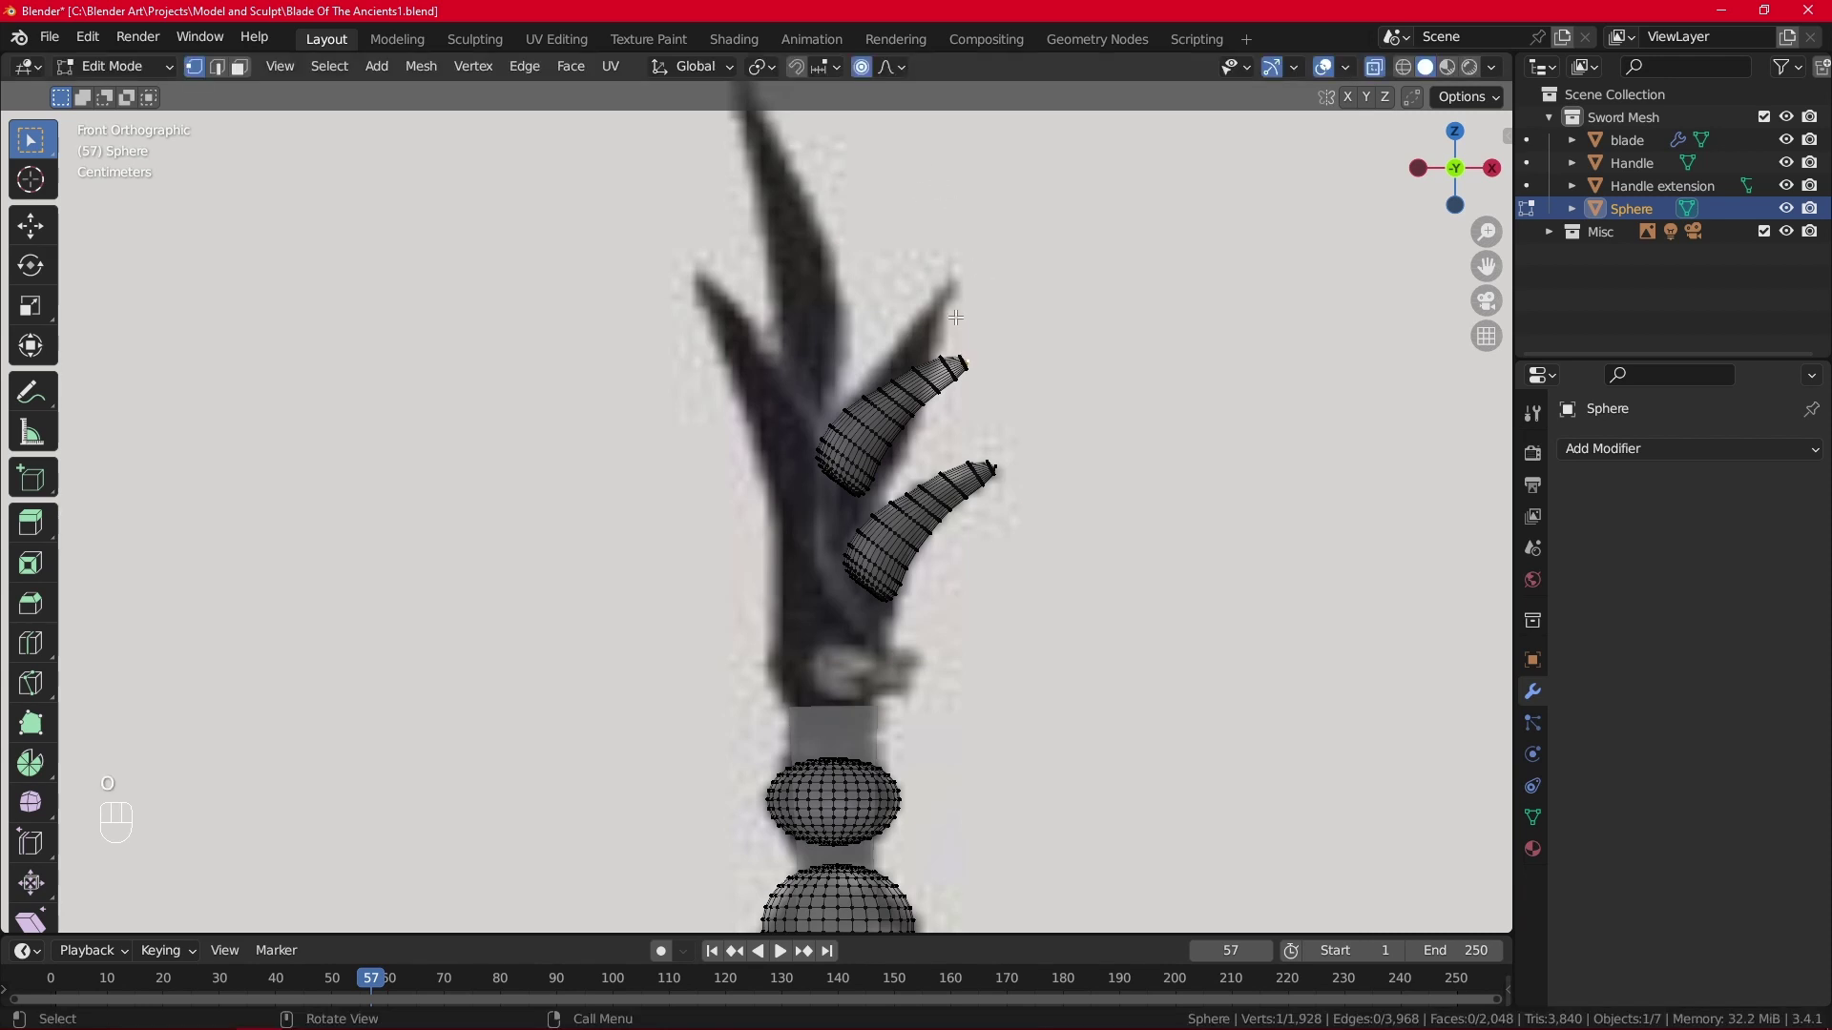
pyautogui.press('g')
pyautogui.scroll(-6, 988, 281)
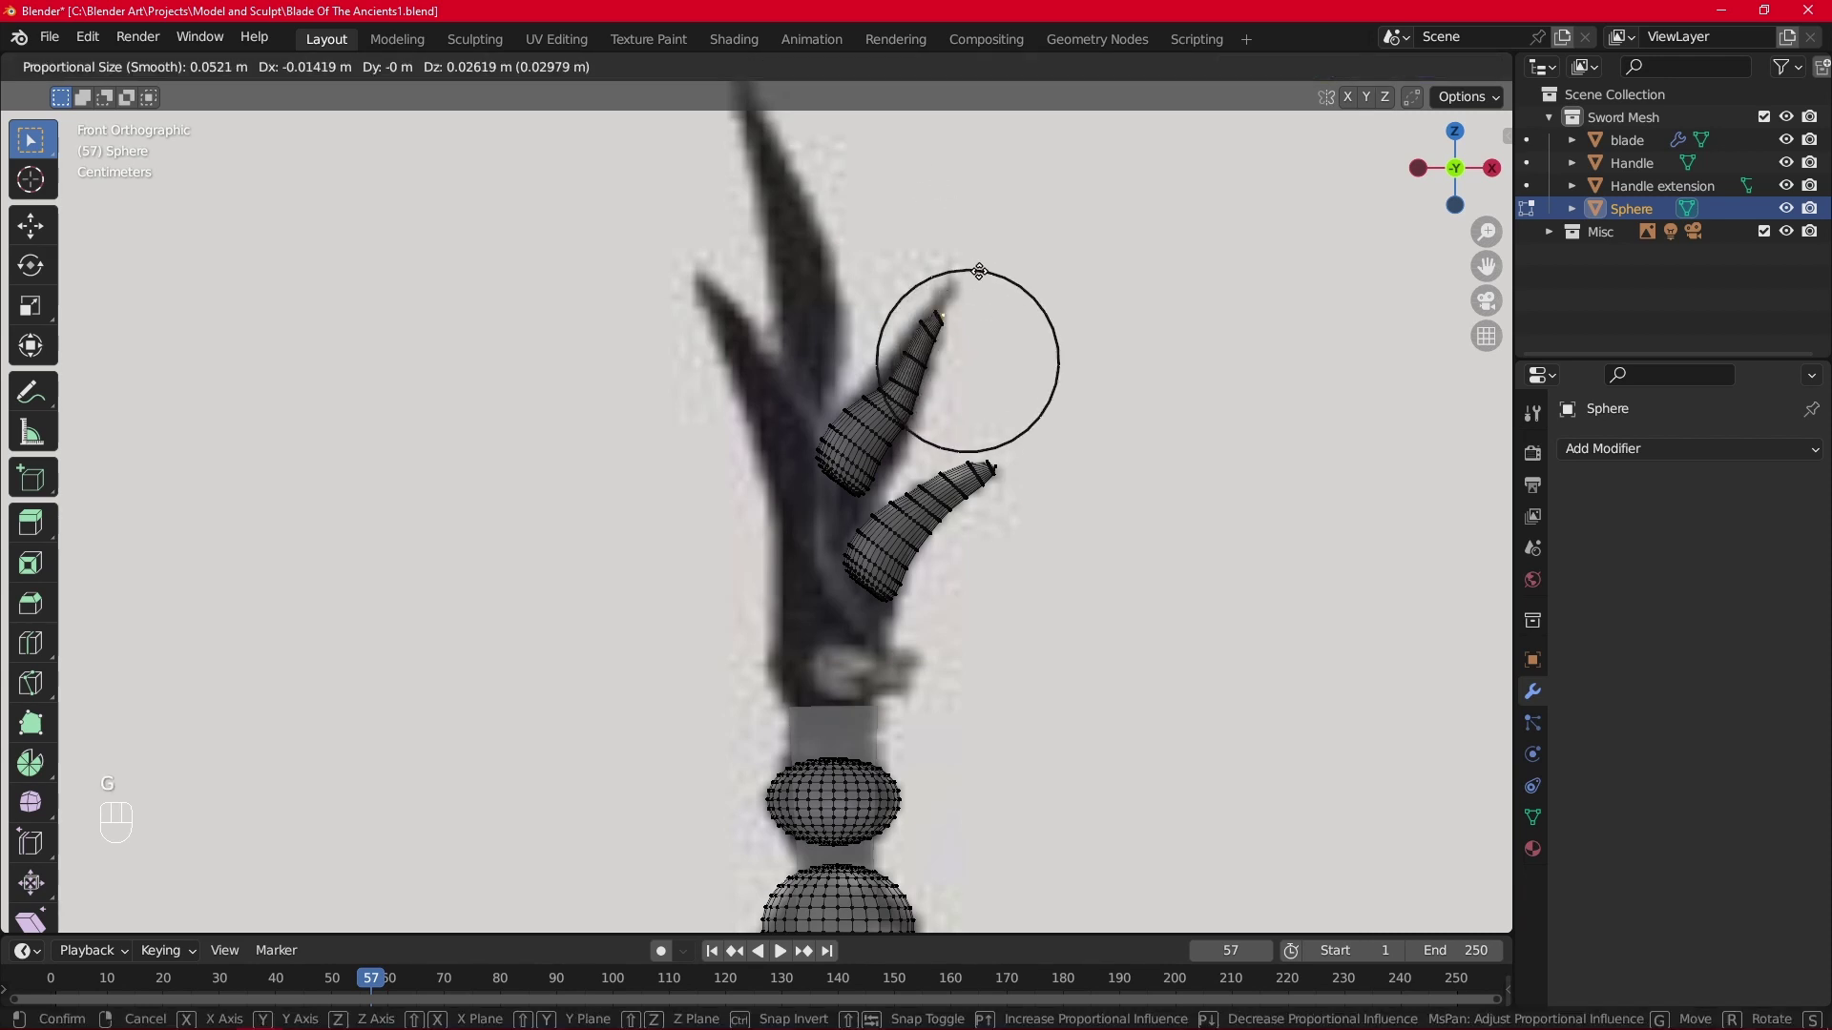
pyautogui.scroll(2, 993, 265)
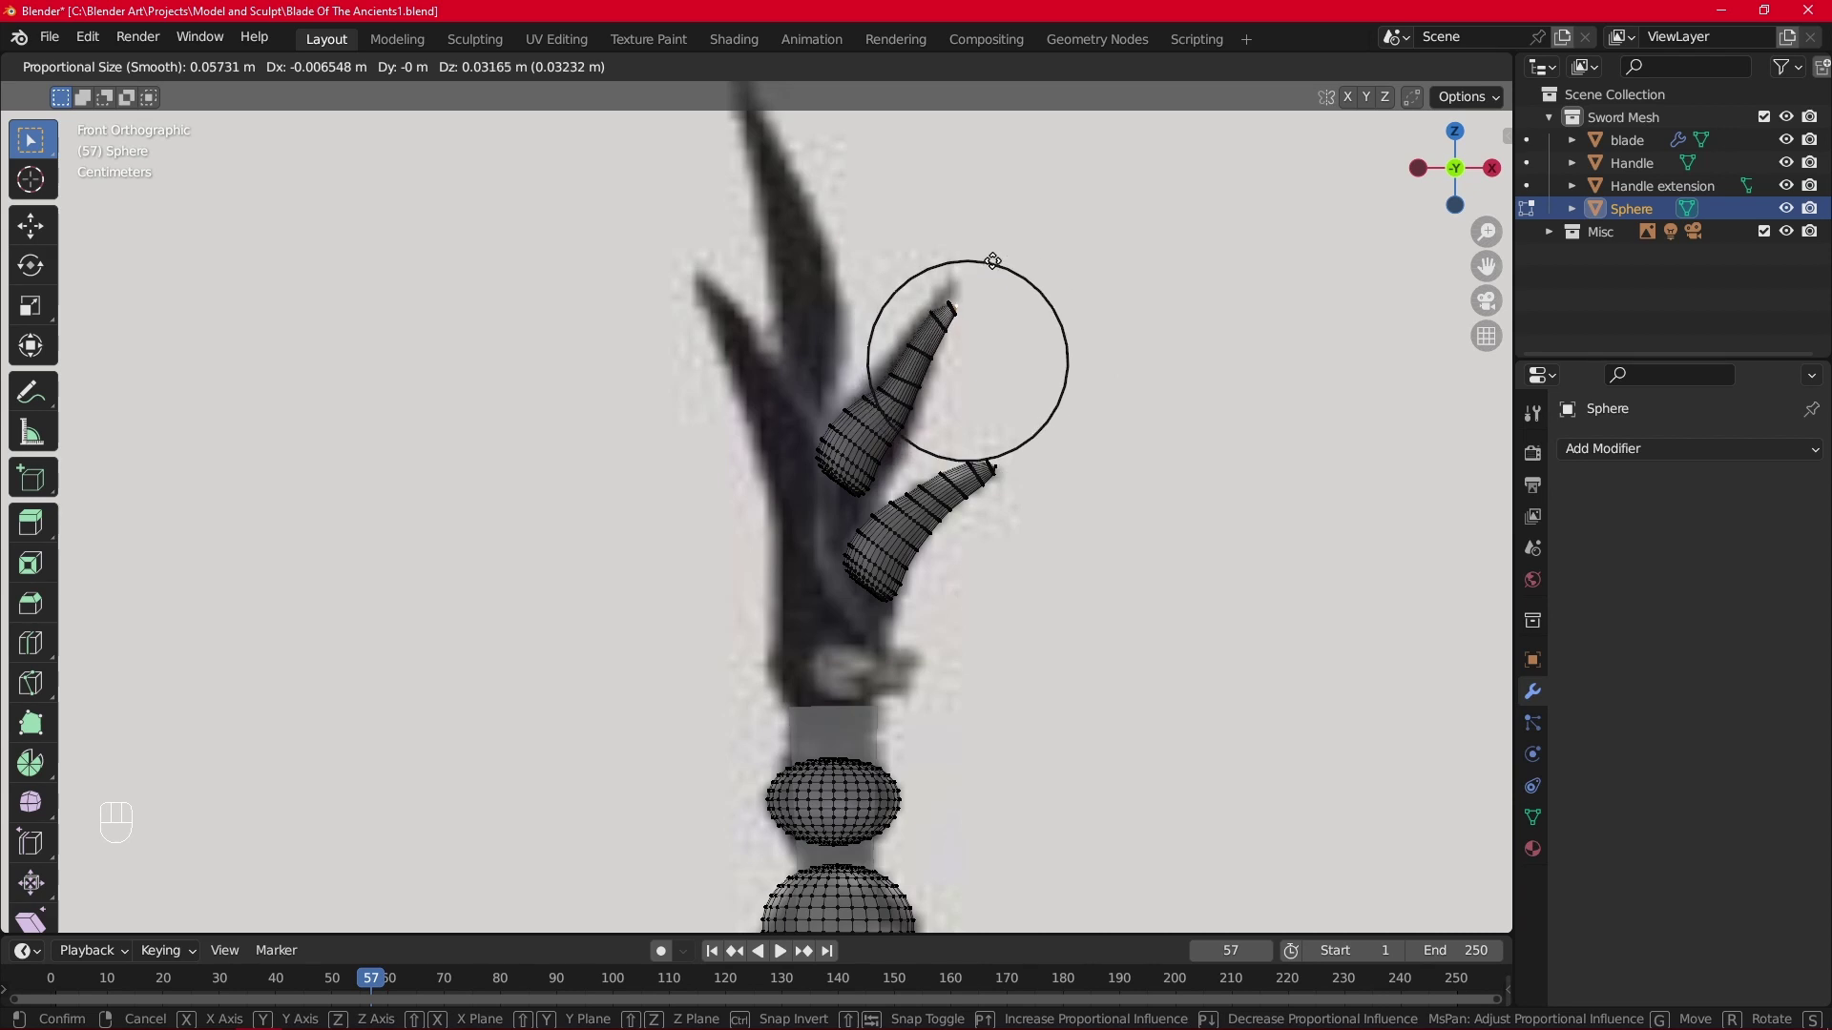
pyautogui.click(993, 256)
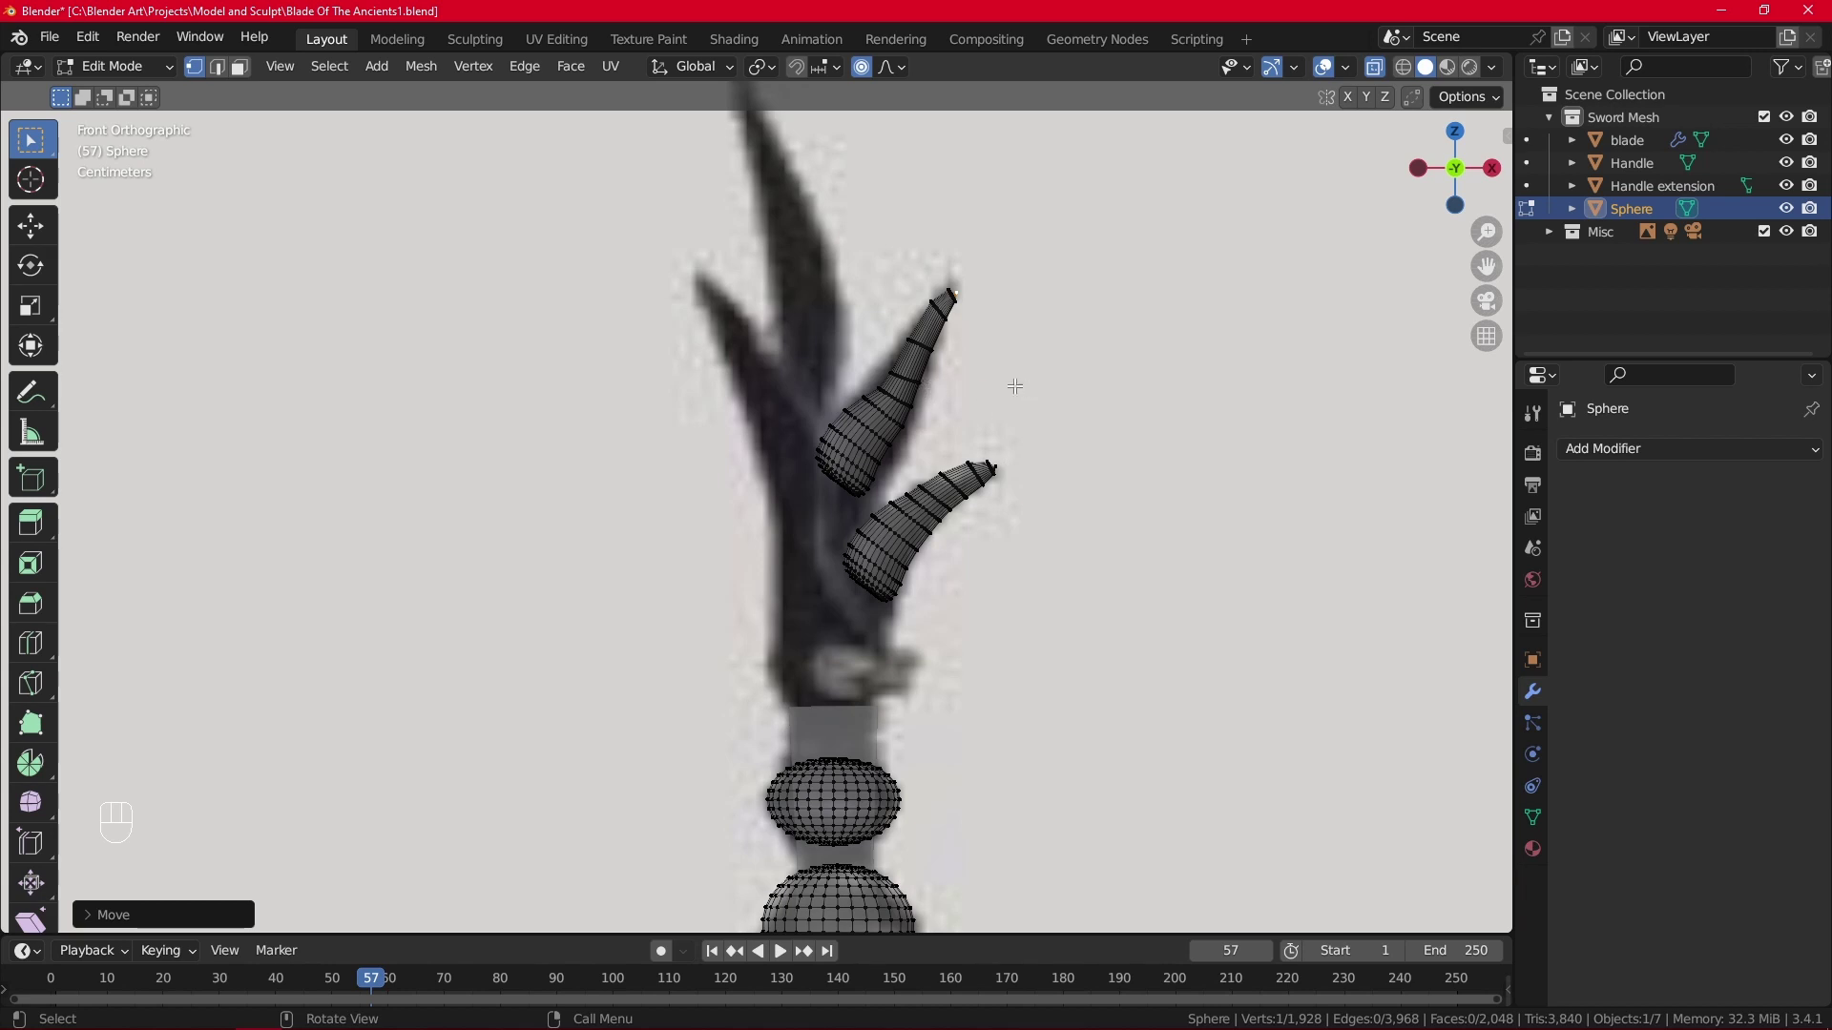
pyautogui.press('l')
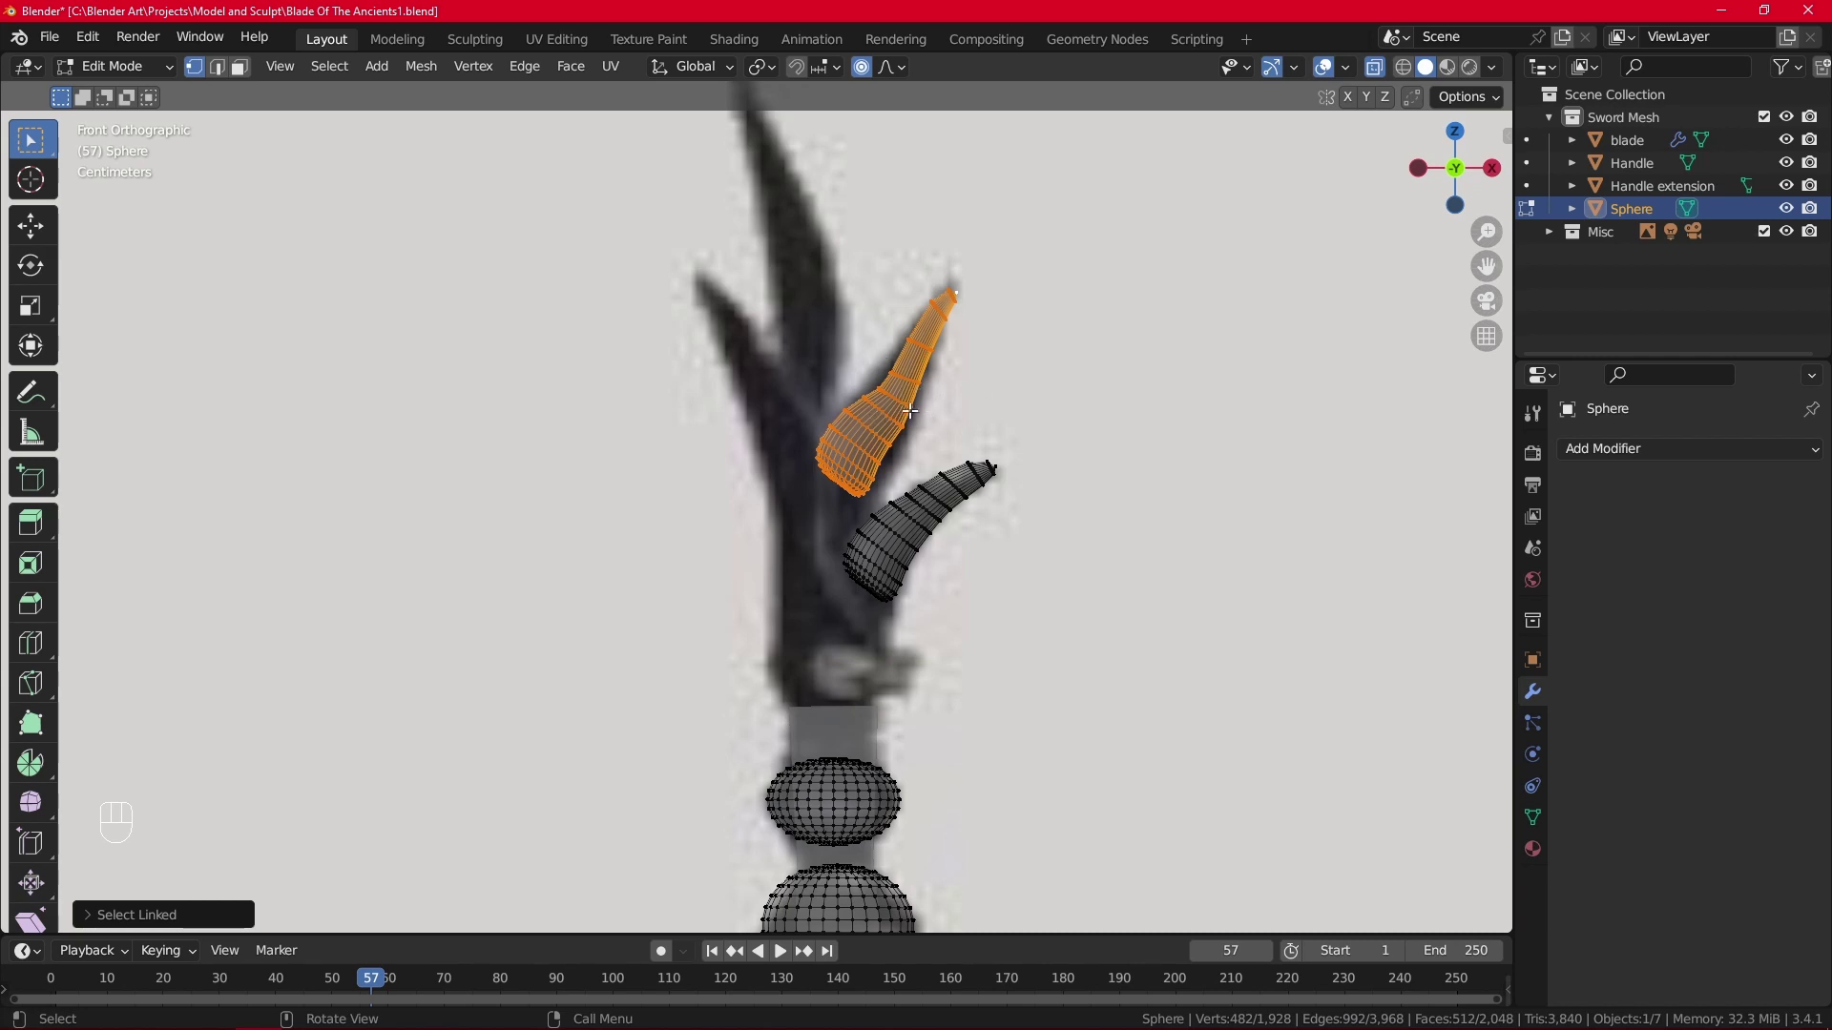
pyautogui.press('a')
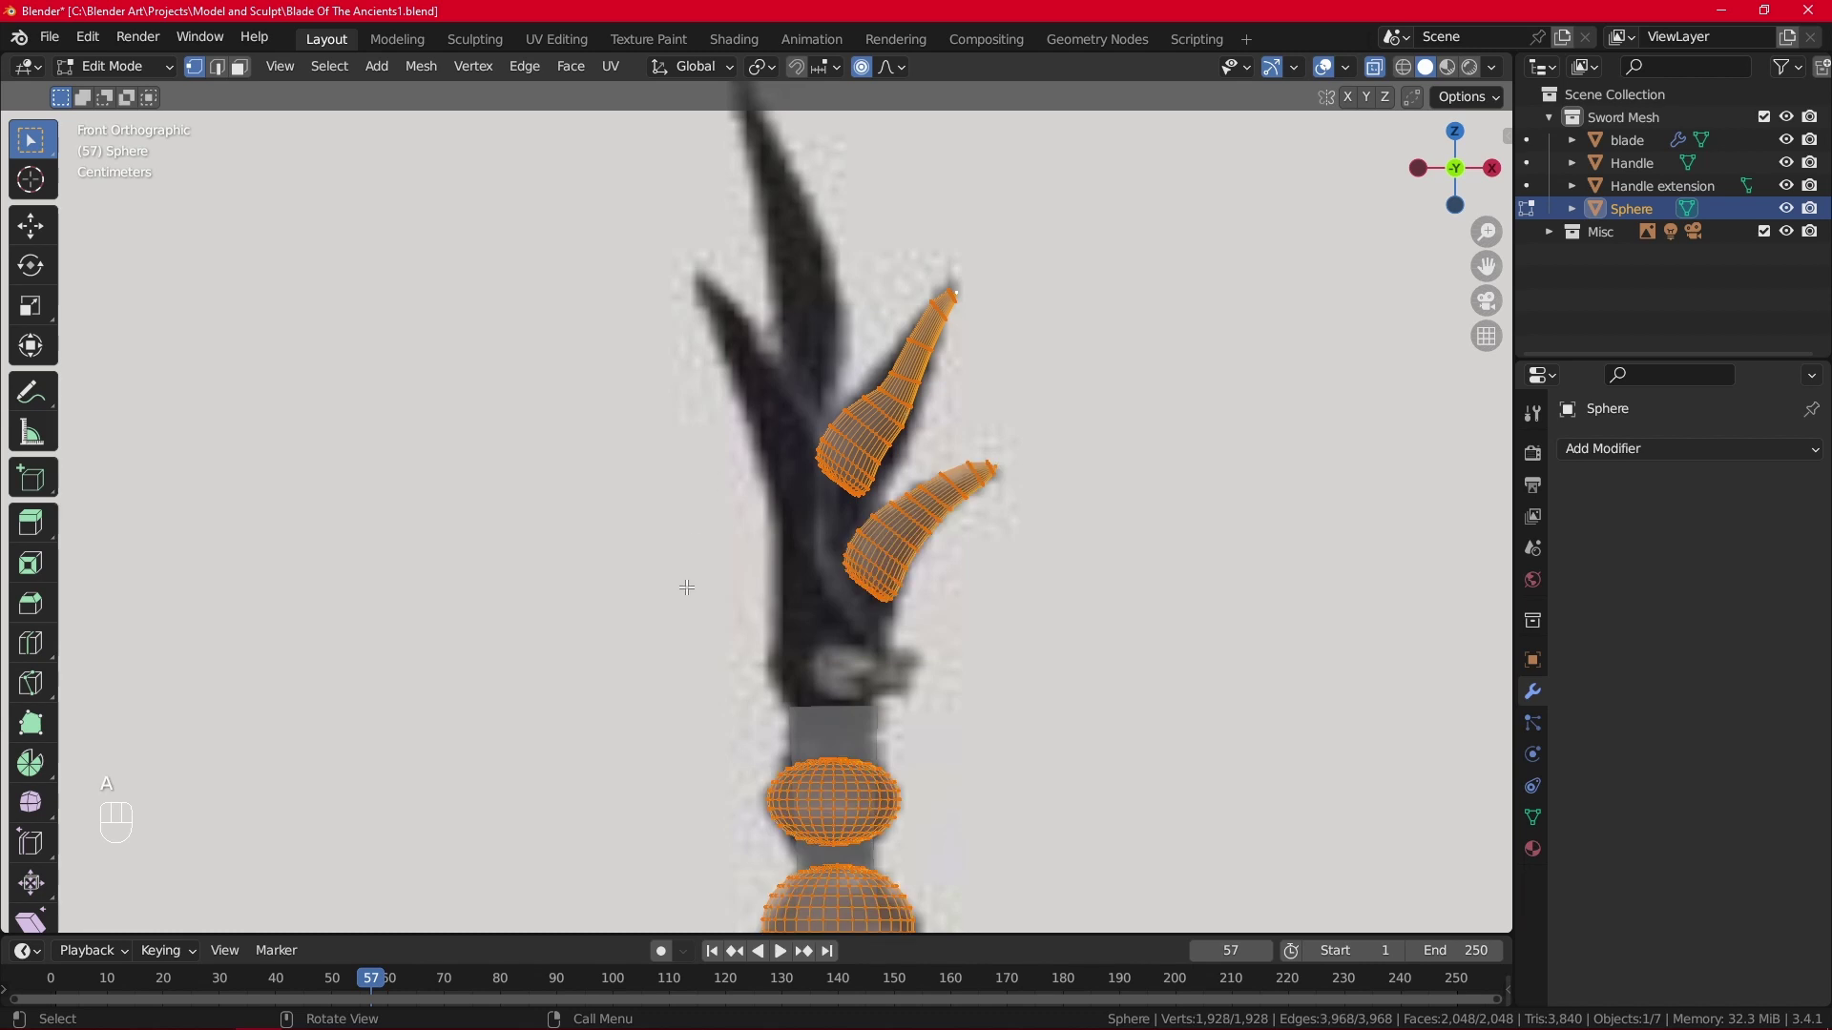
pyautogui.scroll(-3, 933, 526)
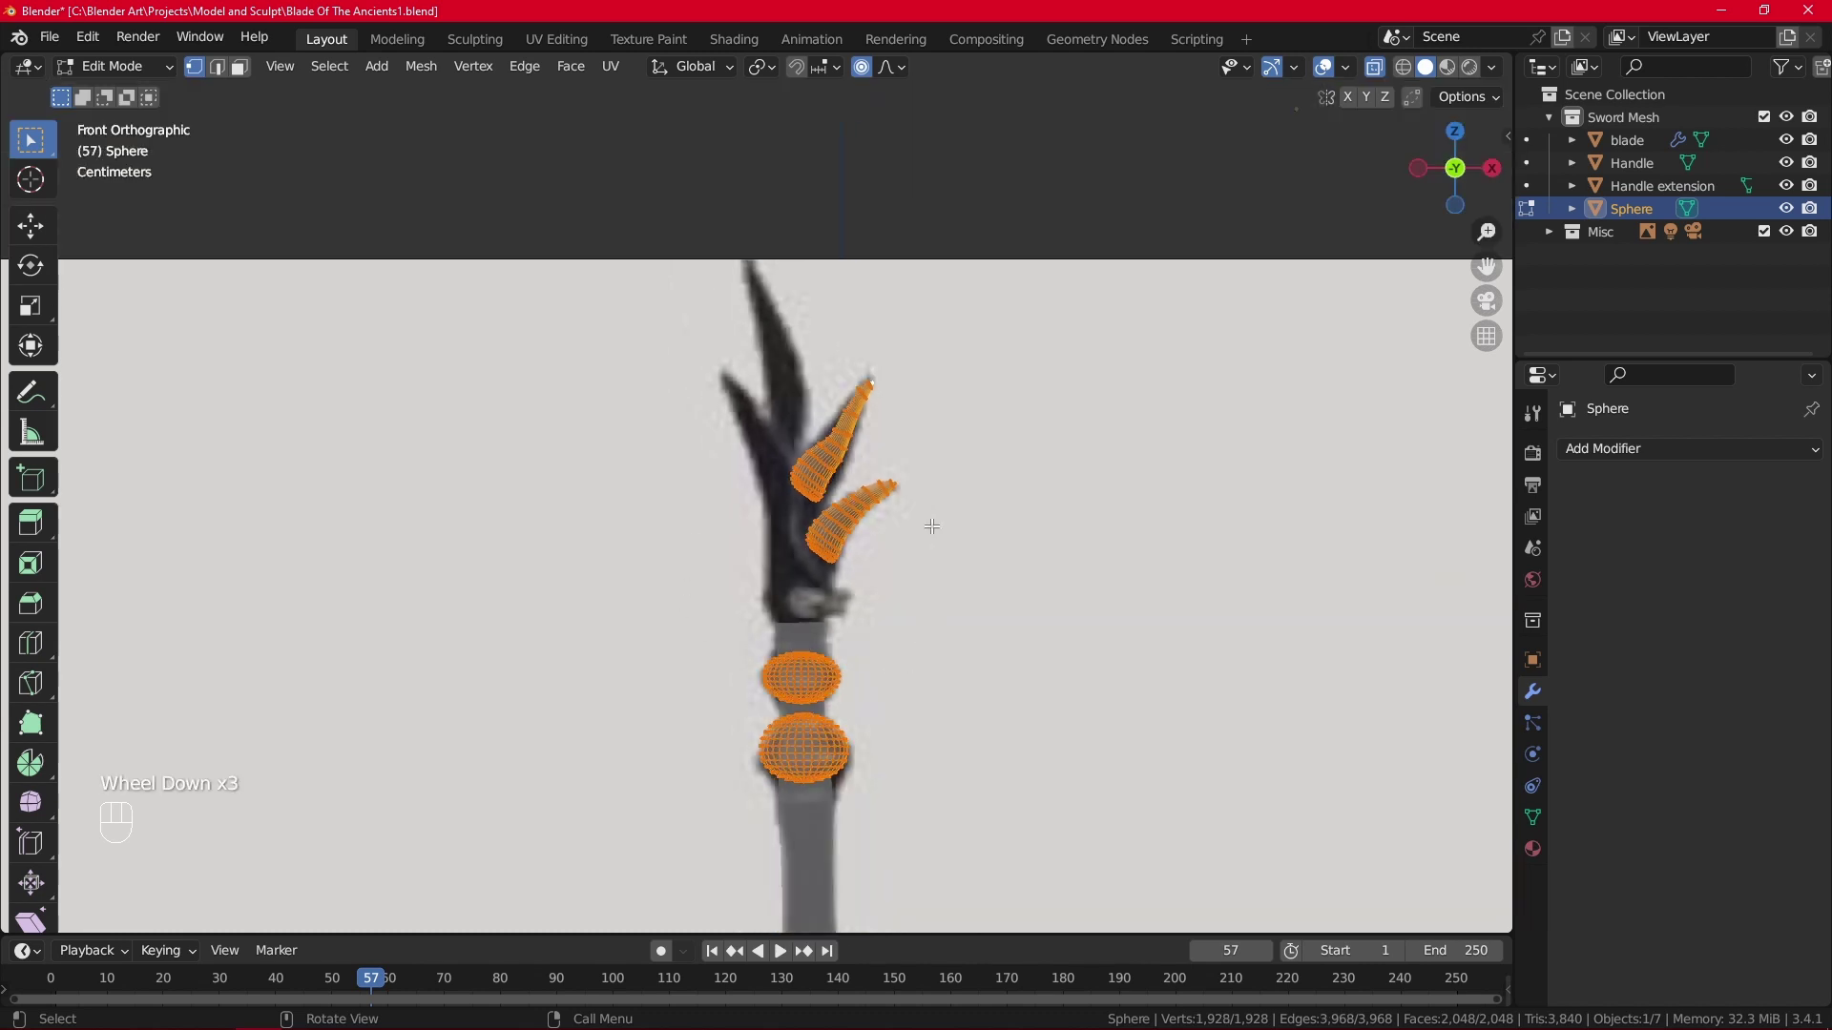
pyautogui.click(985, 568)
pyautogui.scroll(4, 986, 549)
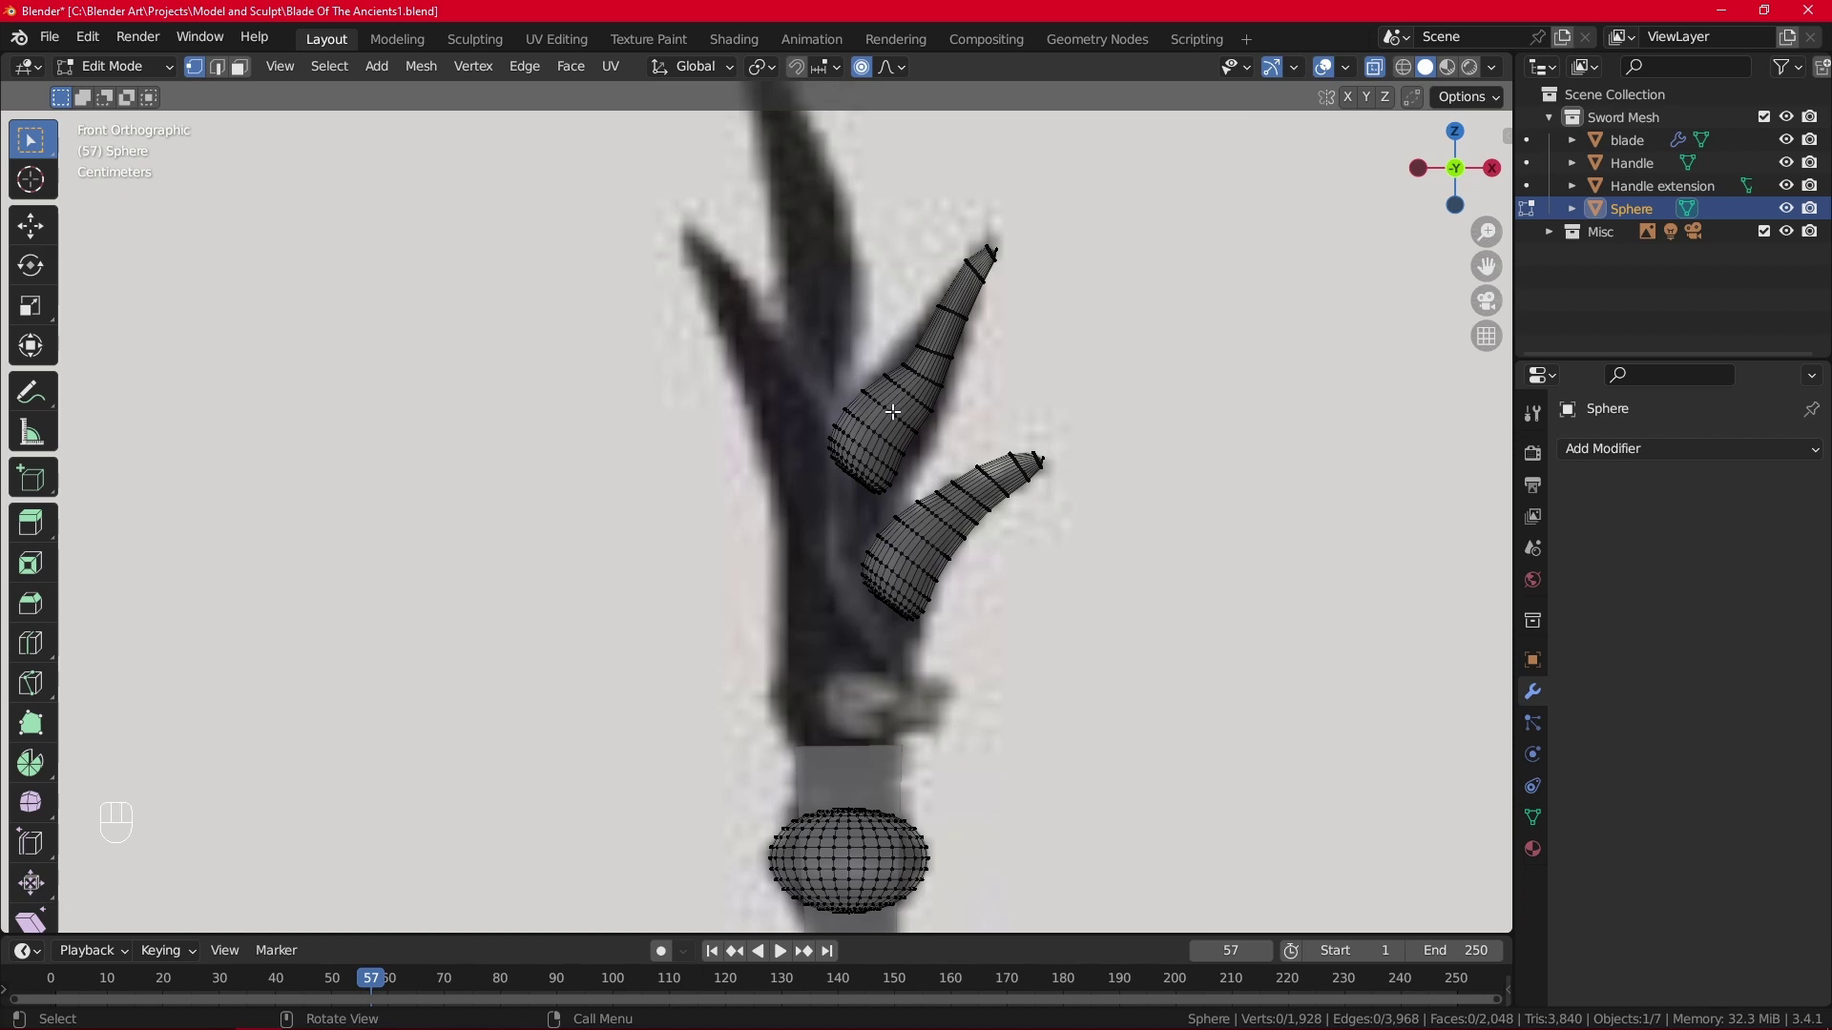
# Separate the linked geometry of the upper right leaf from the Sphere mesh into its own object.
pyautogui.press('l')
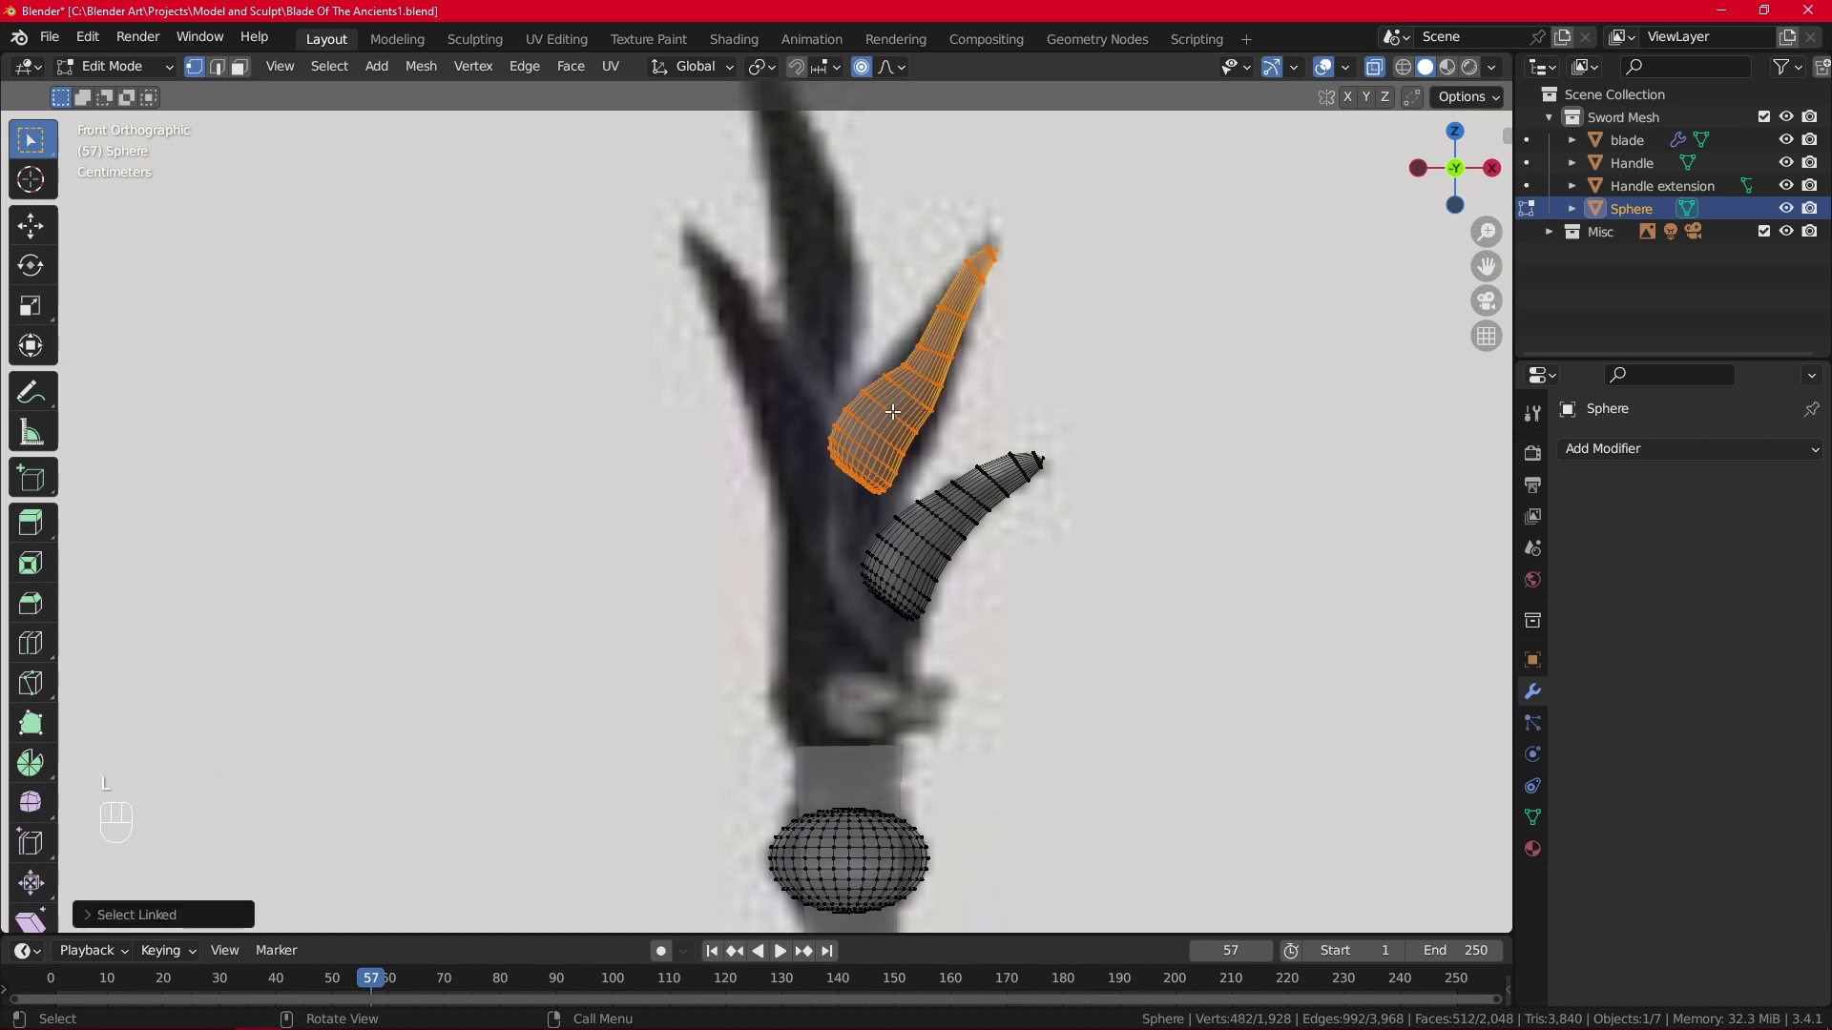
pyautogui.press('p')
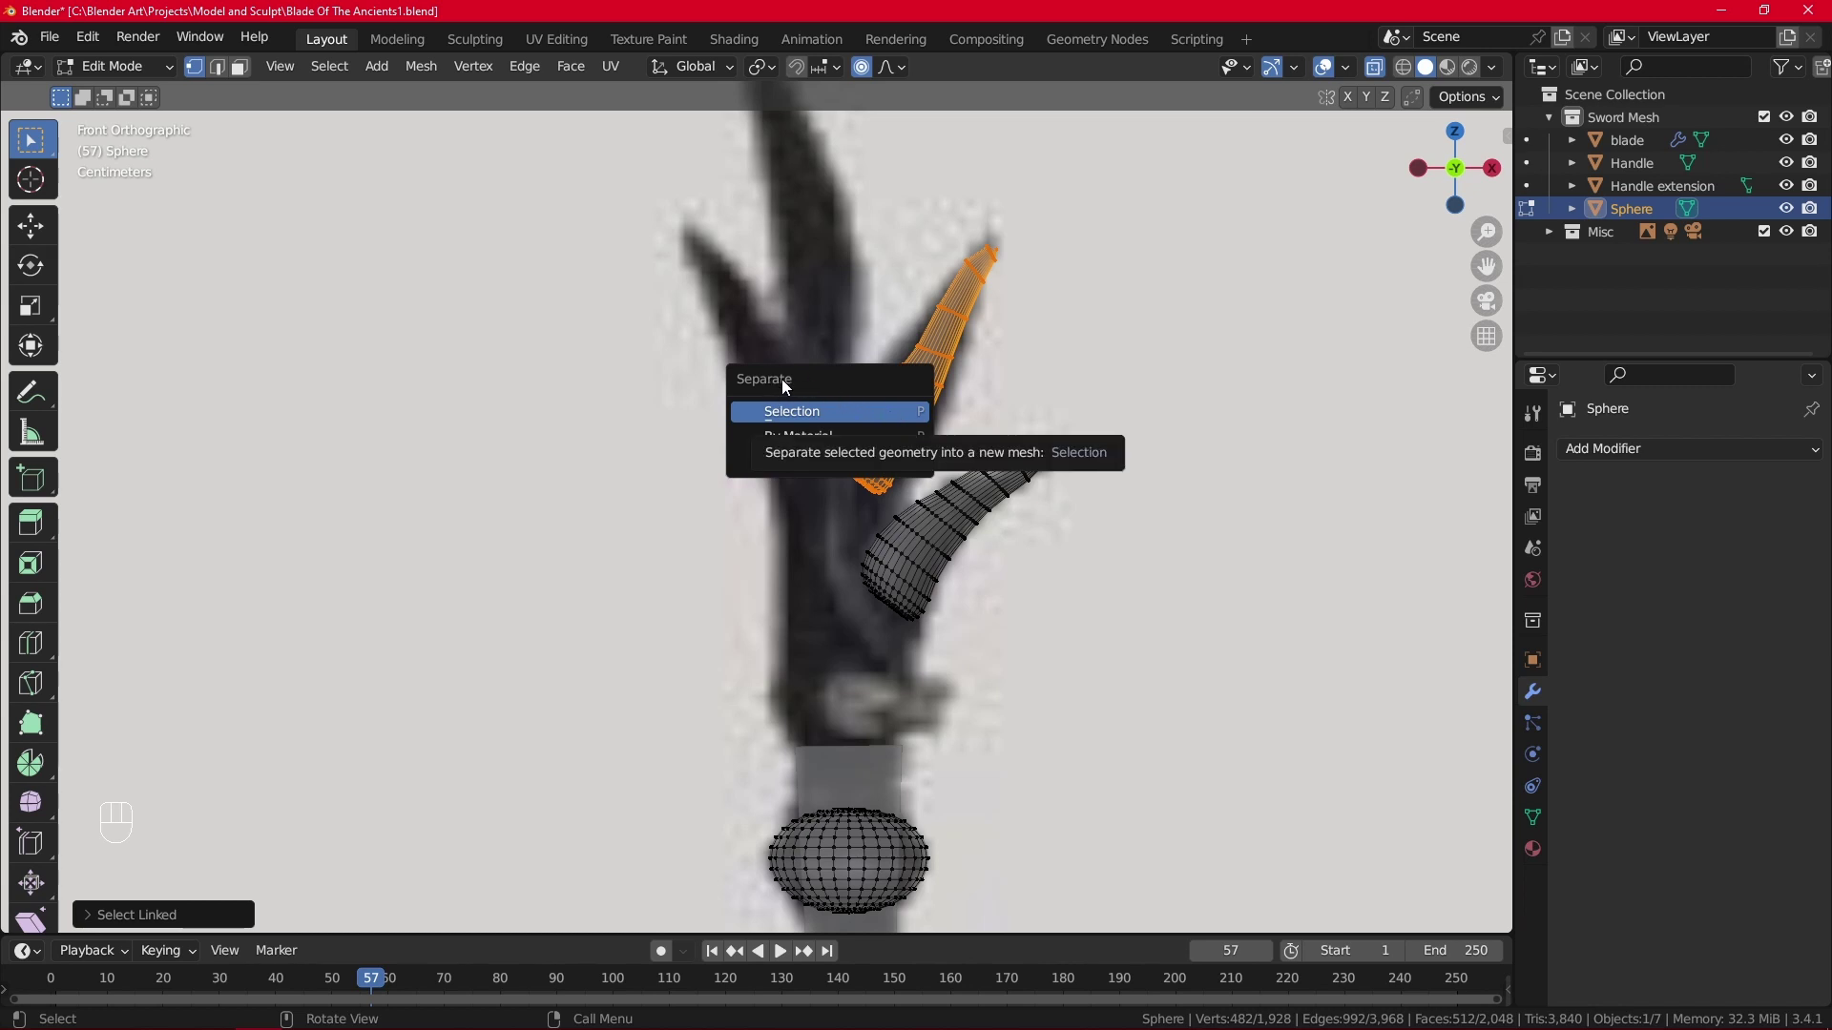
pyautogui.click(796, 412)
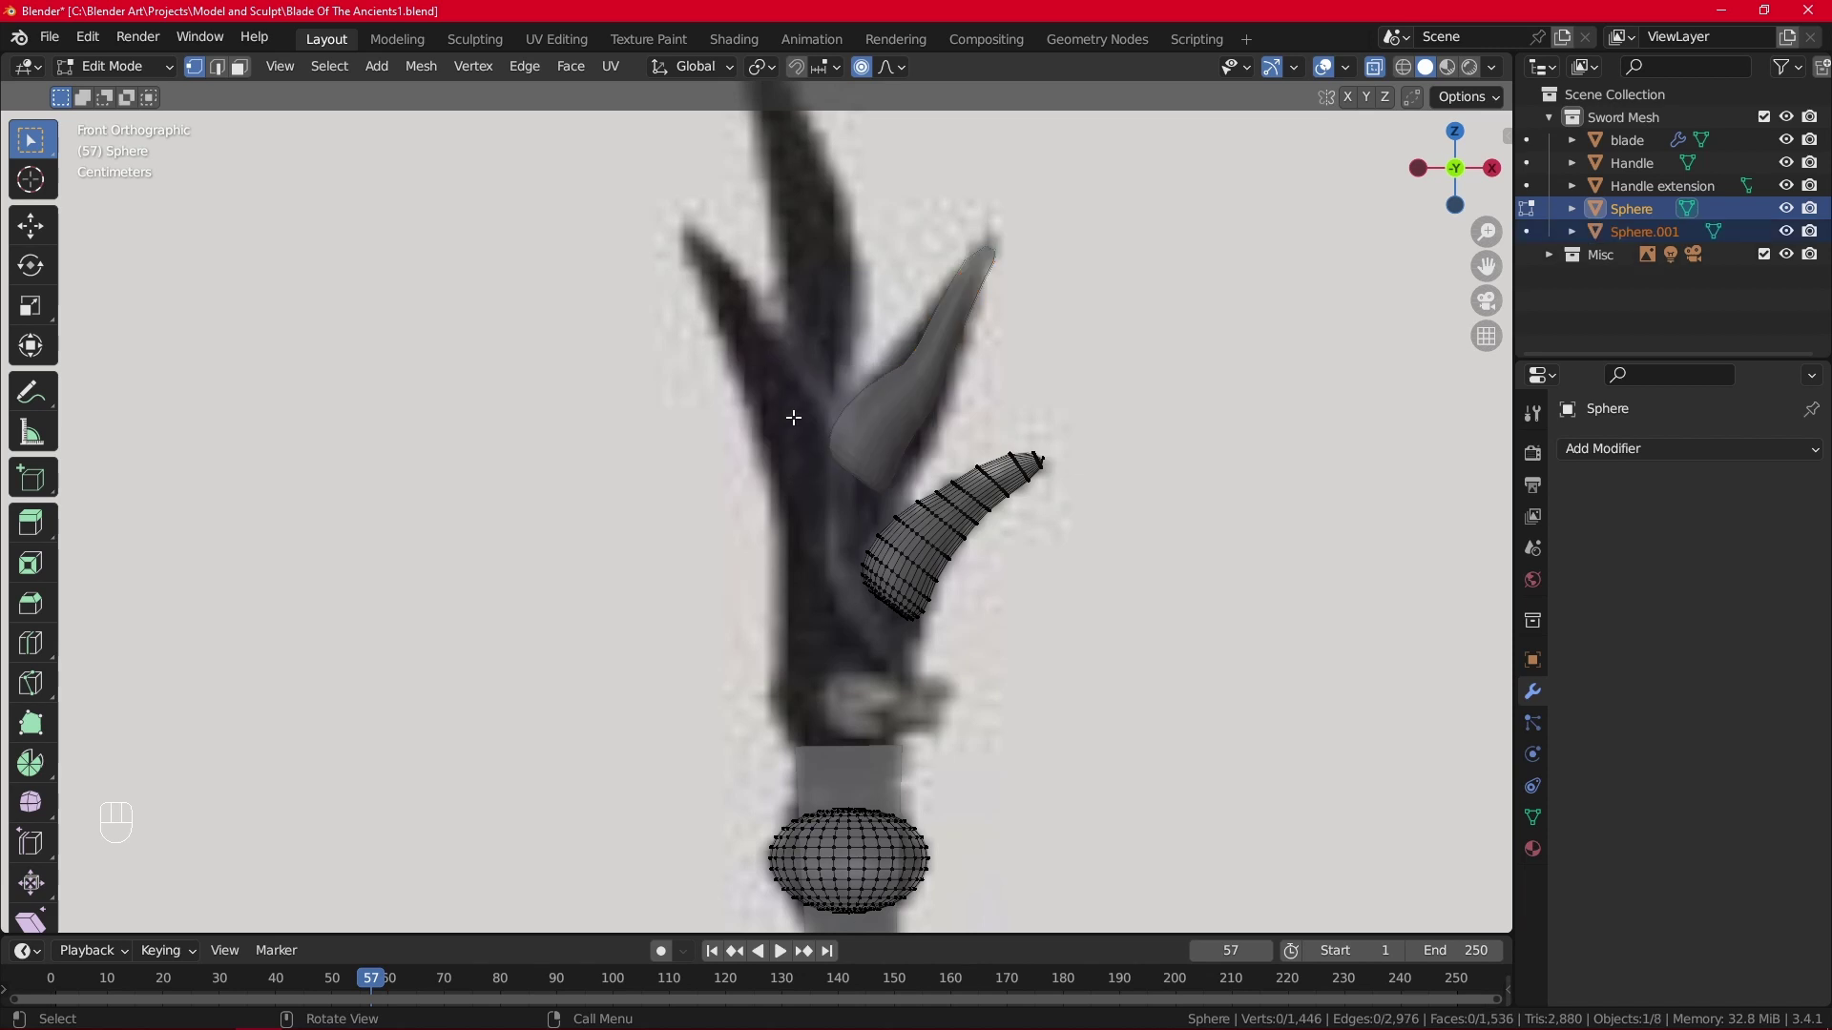
# Finish editing the Sphere mesh and put the upper right leaf object, Sphere.001, into Edit Mode with X-ray on.
pyautogui.click(918, 396)
pyautogui.click(937, 349)
pyautogui.click(973, 273)
pyautogui.click(872, 458)
pyautogui.press('Tab')
pyautogui.click(903, 382)
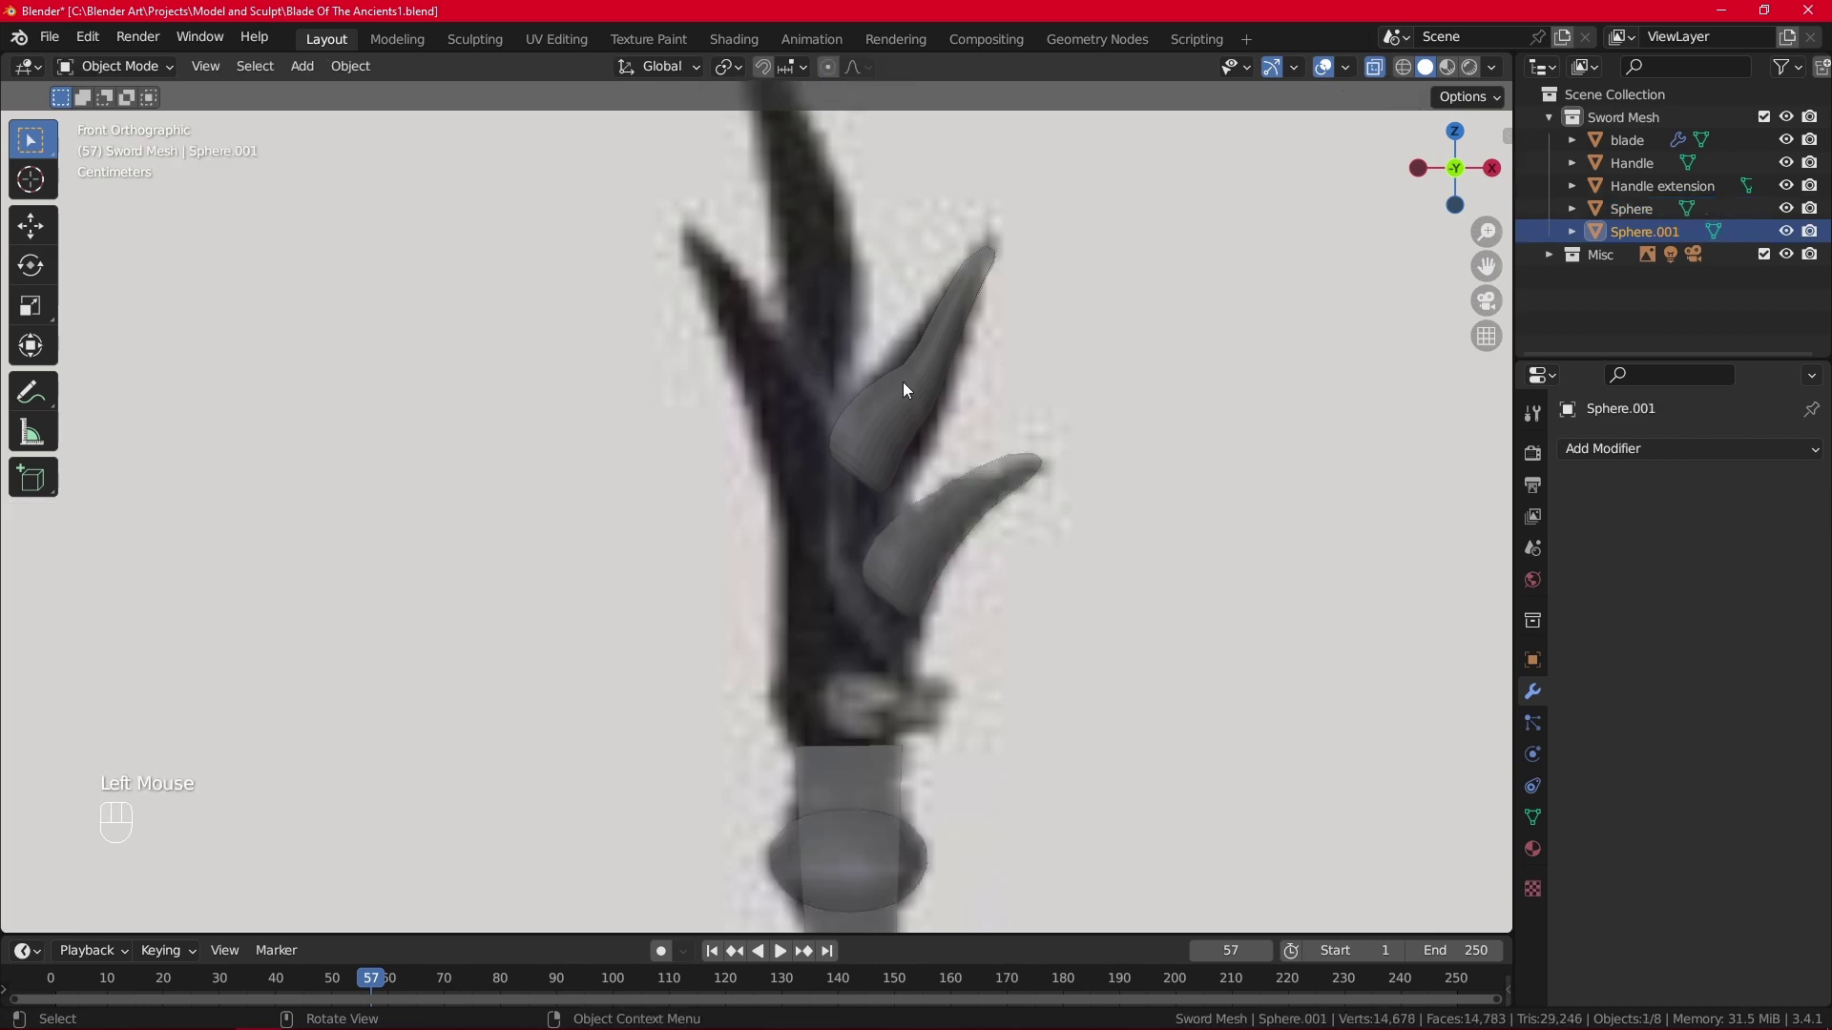
pyautogui.click(1375, 67)
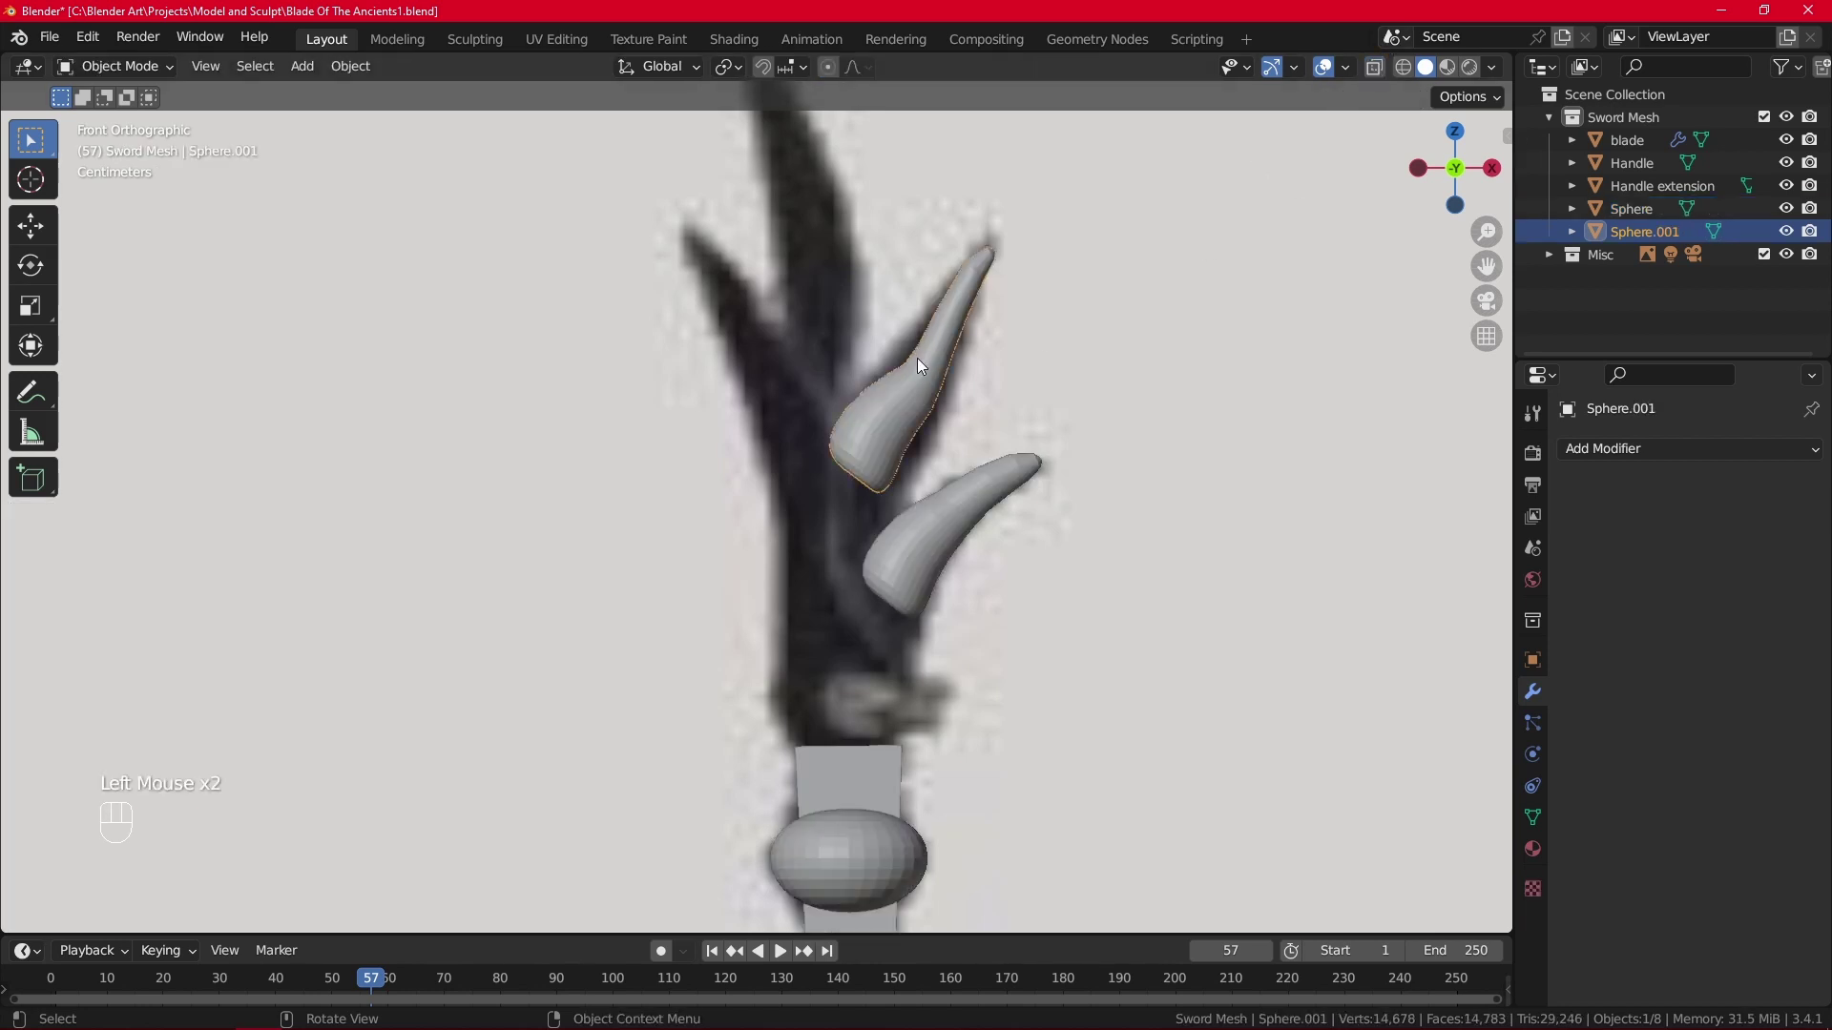
pyautogui.press('Tab')
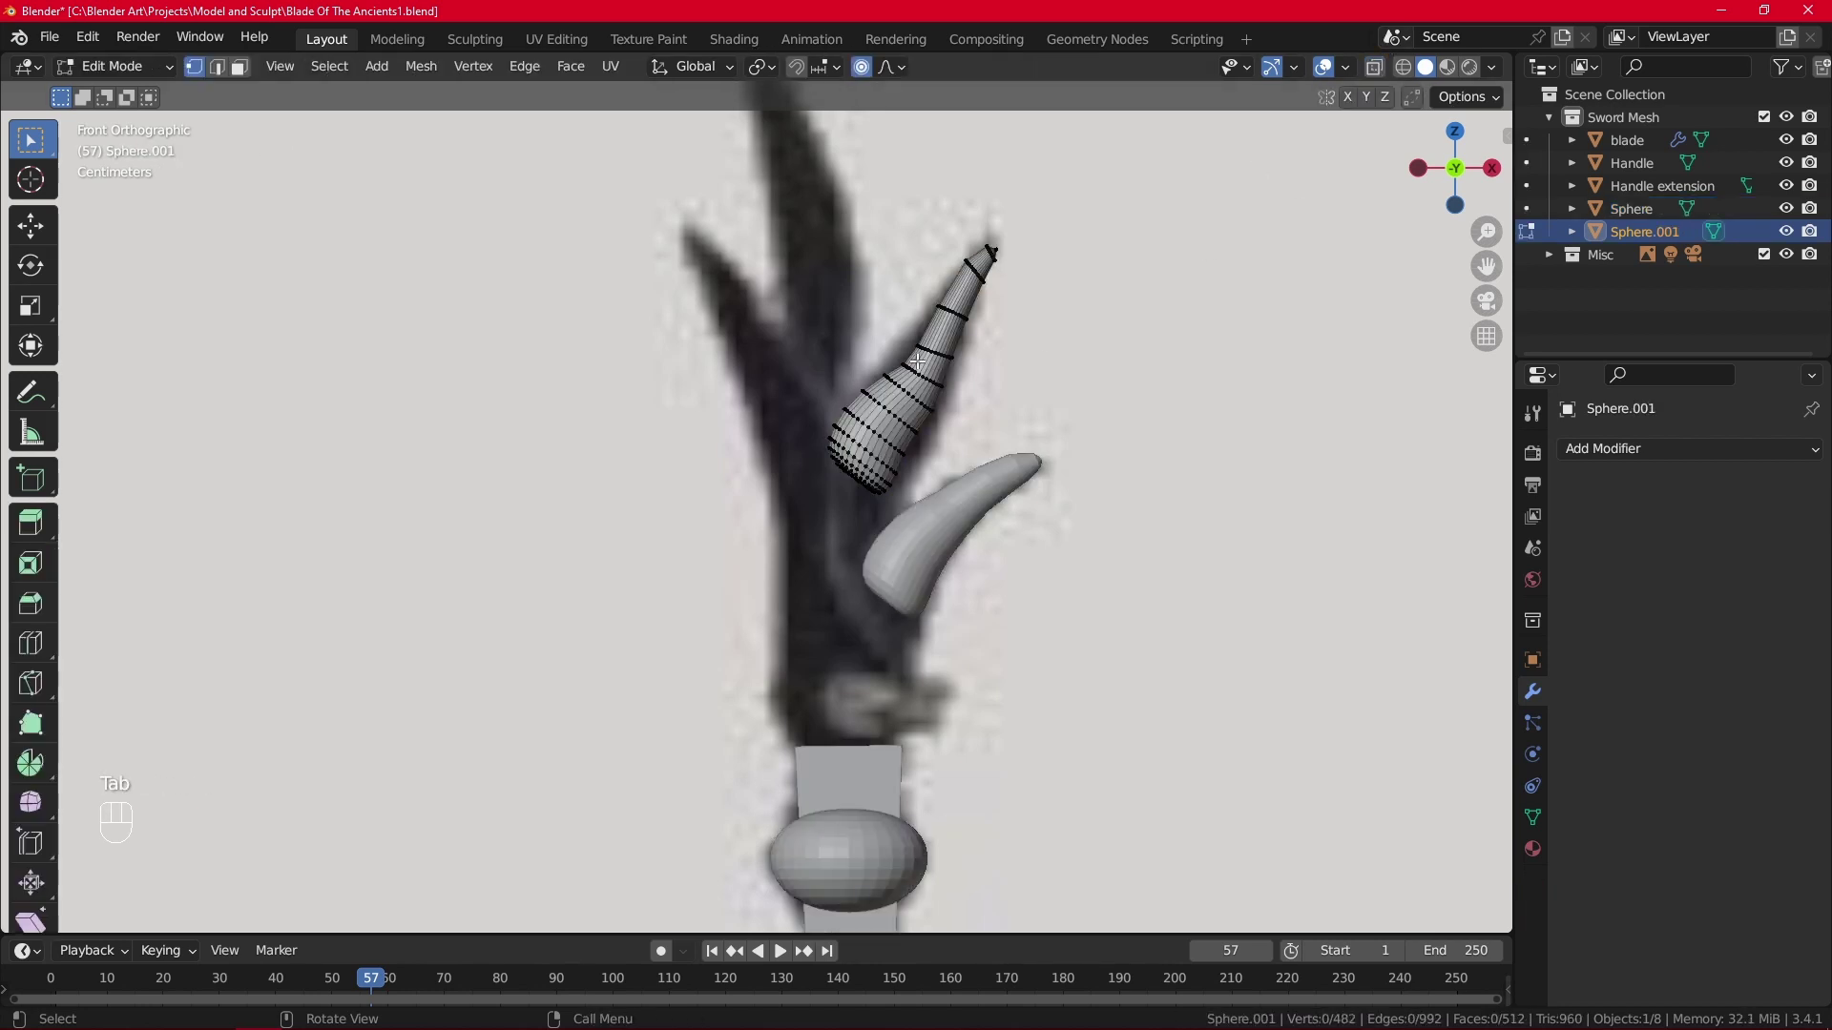
pyautogui.click(1375, 67)
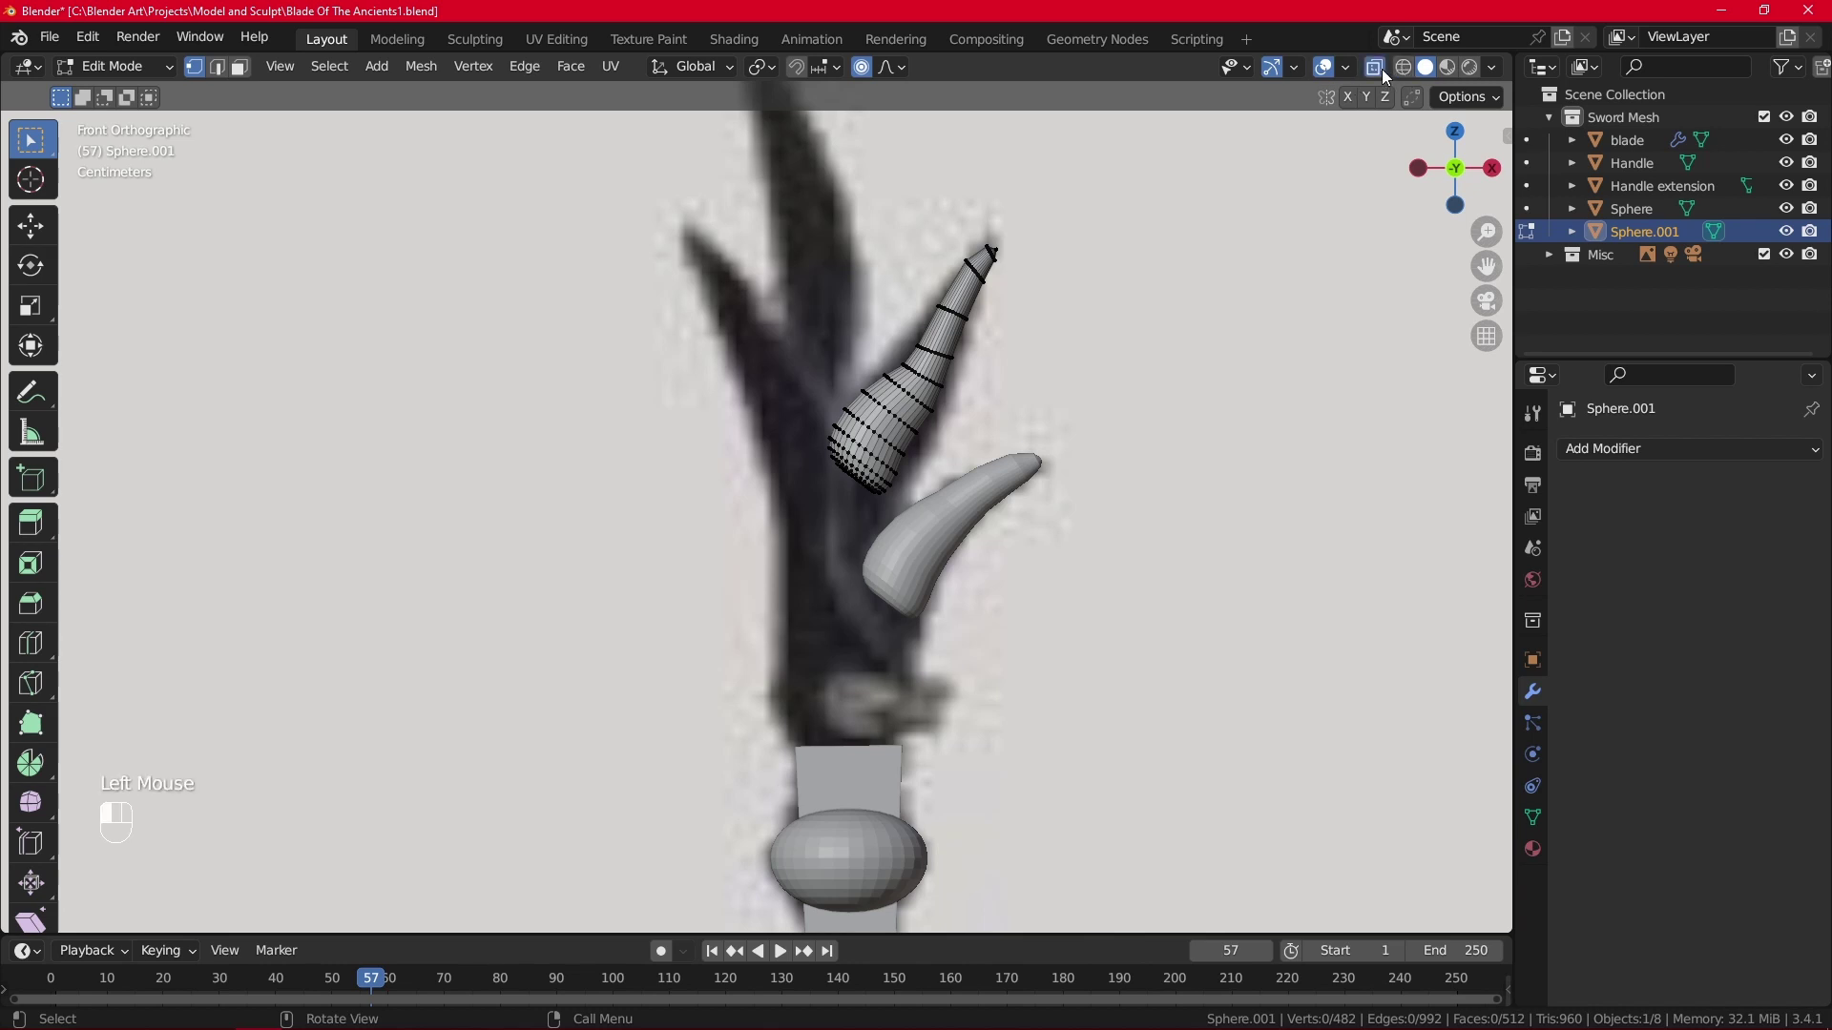
pyautogui.click(866, 65)
pyautogui.click(865, 68)
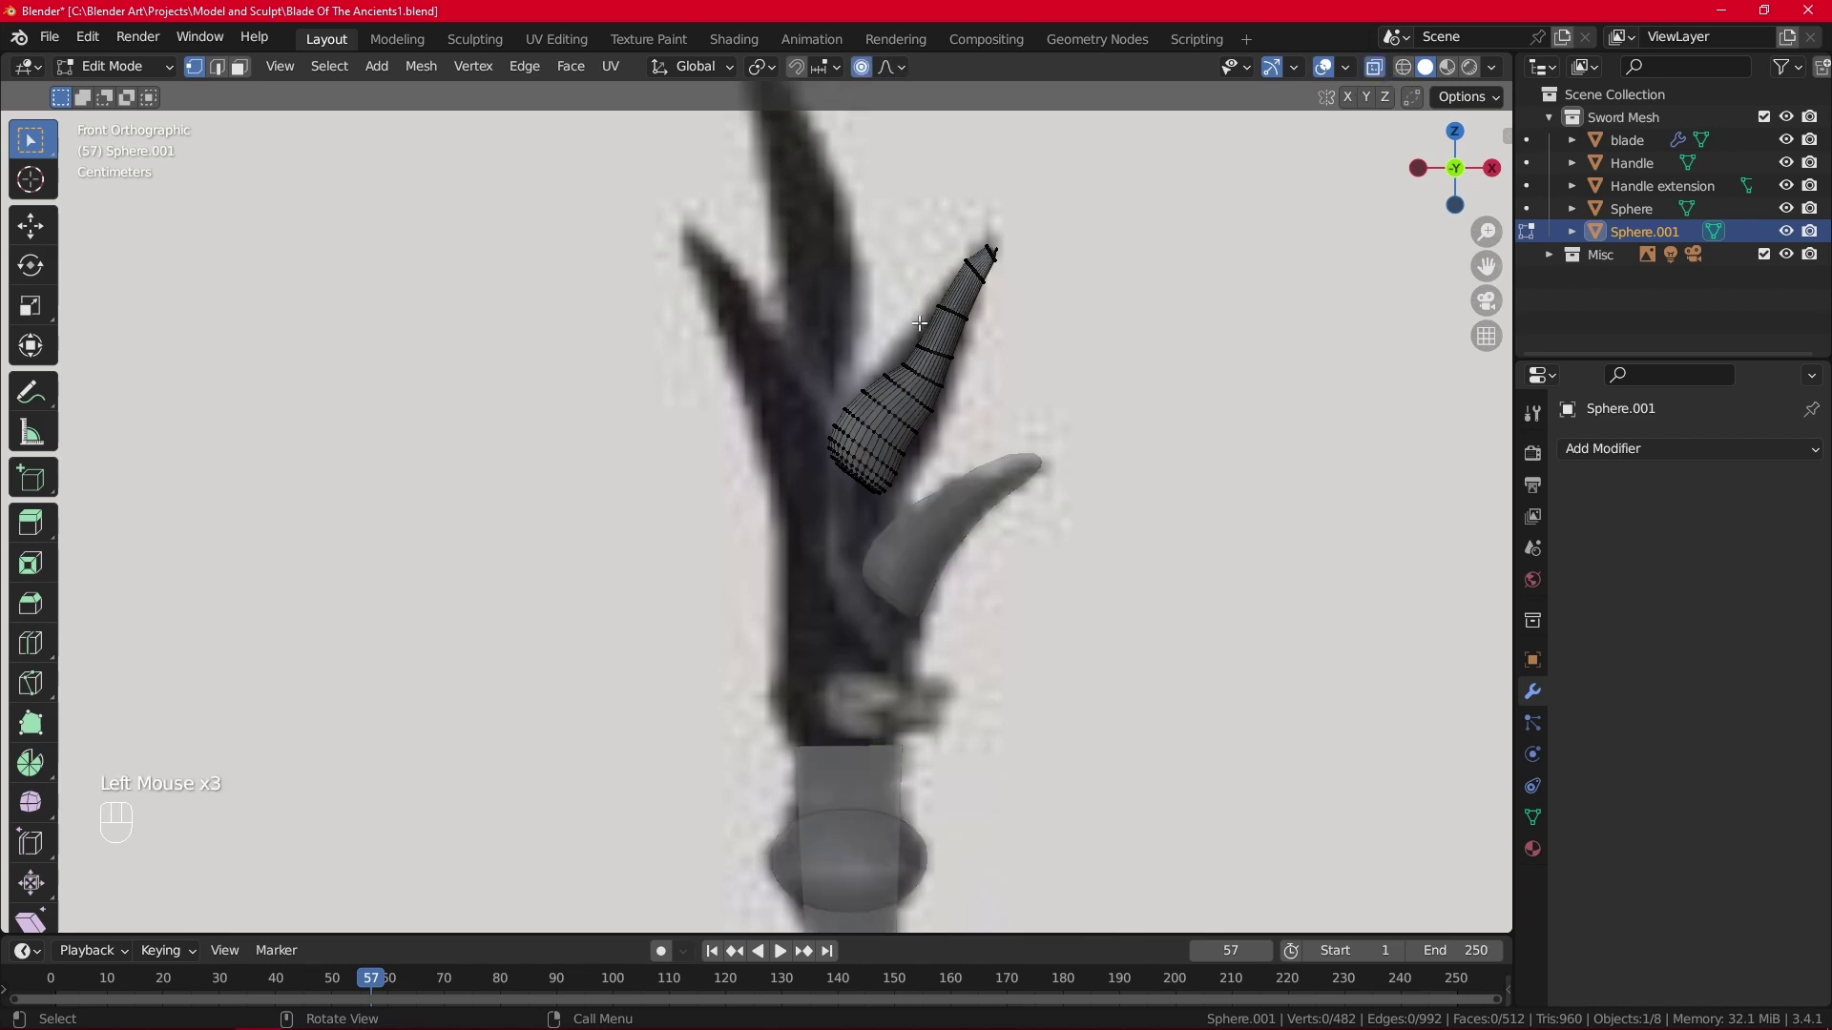
# Move the edge loop at the upper right leaf's narrow middle up and inward with proportional editing, then scale it up about 1.38 times.
pyautogui.doubleClick(916, 370)
pyautogui.doubleClick(921, 379)
pyautogui.scroll(2, 922, 379)
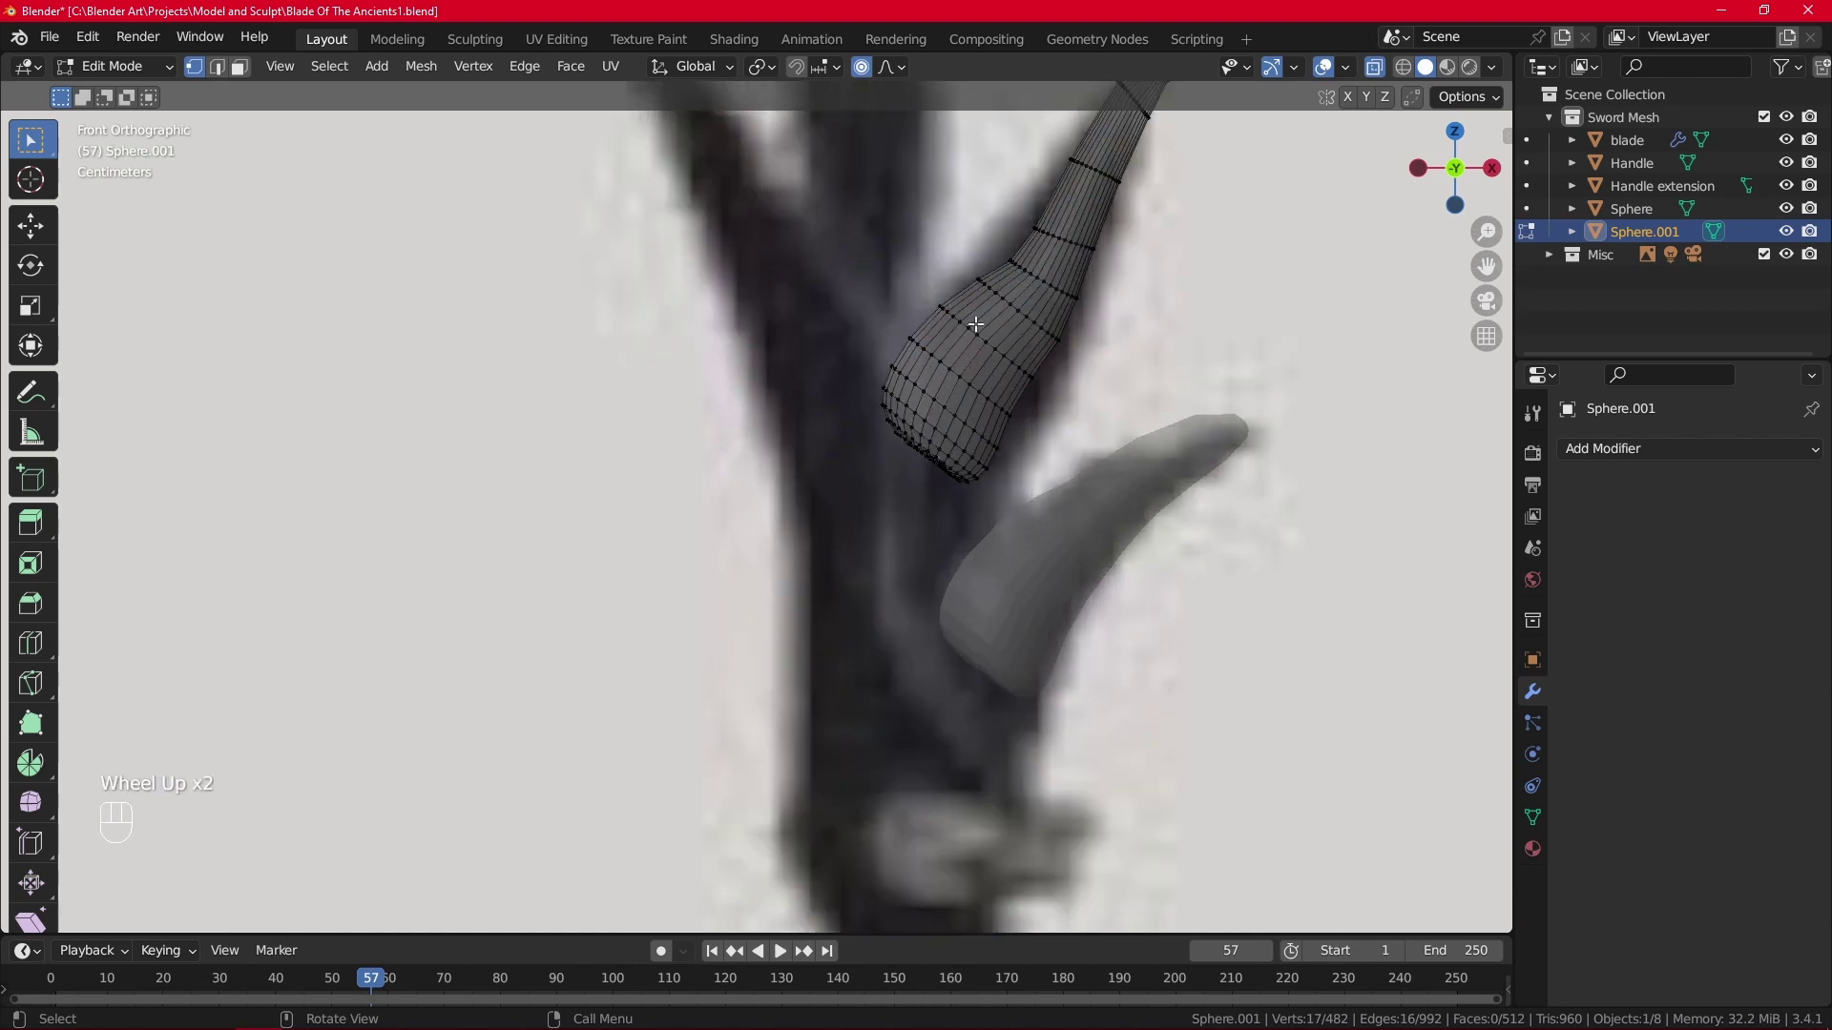
pyautogui.doubleClick(1037, 277)
pyautogui.scroll(-2, 1037, 276)
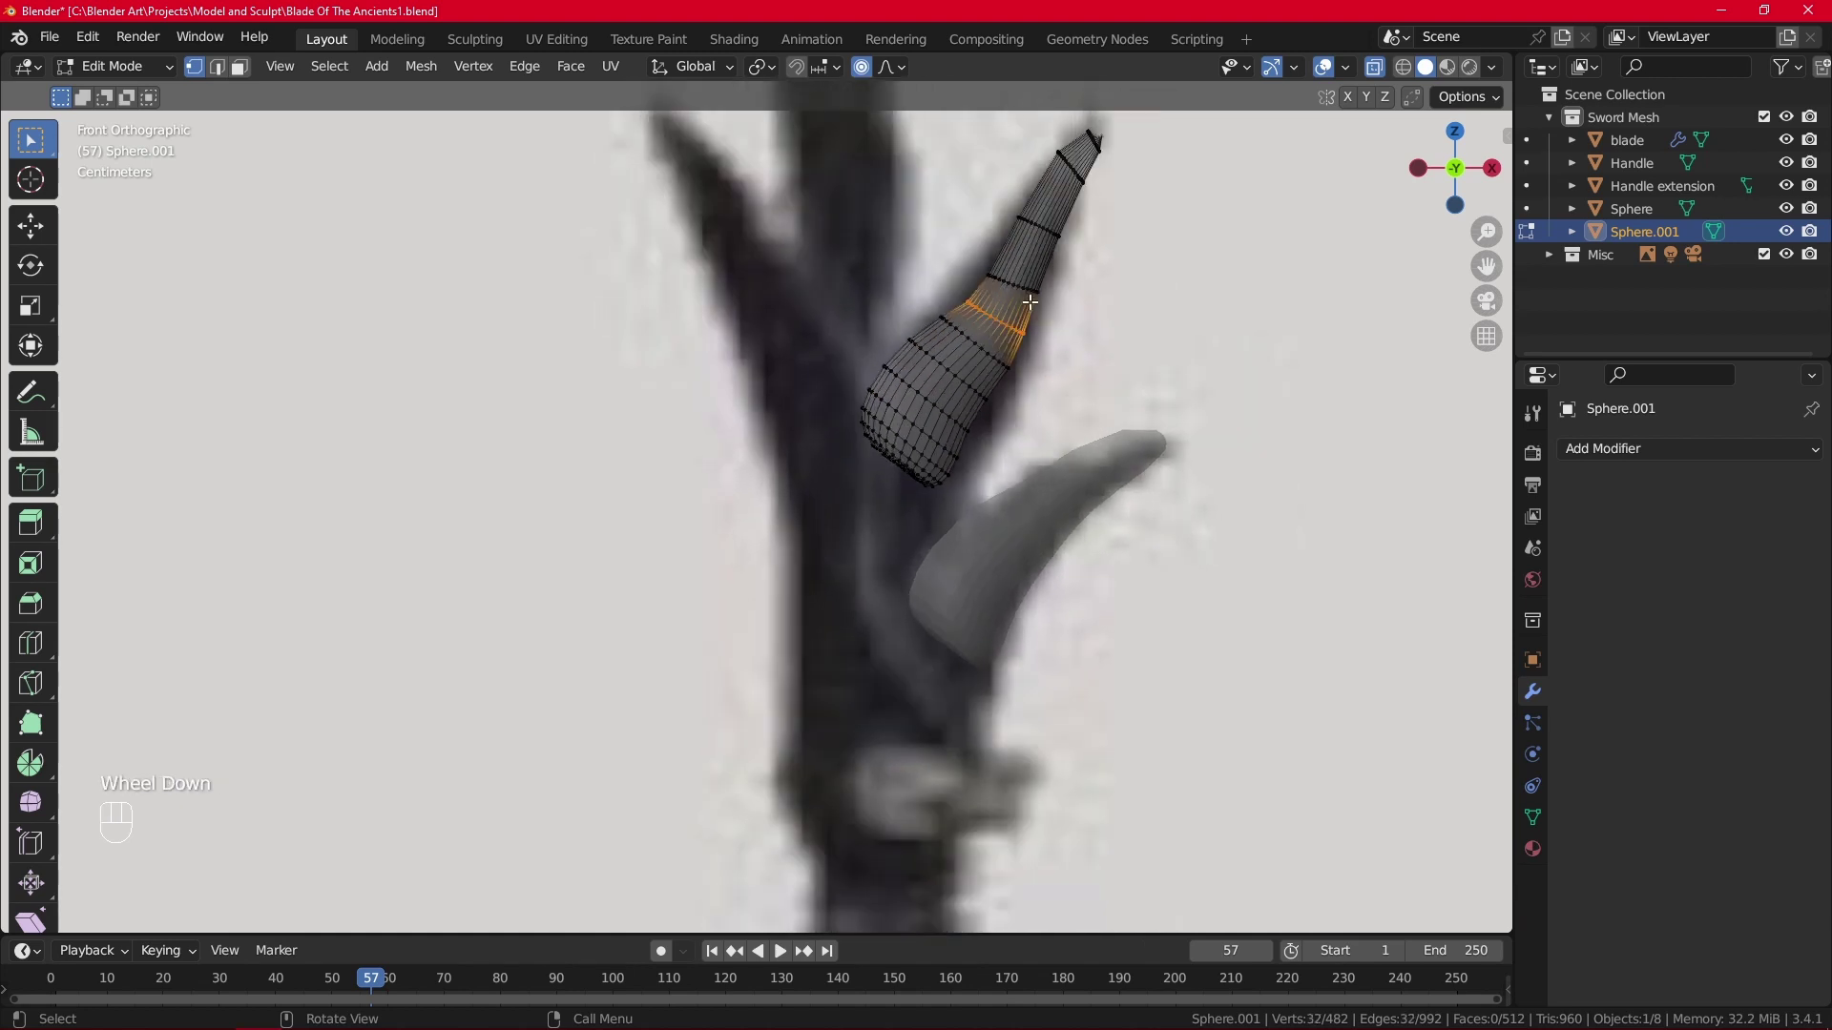
pyautogui.press('g')
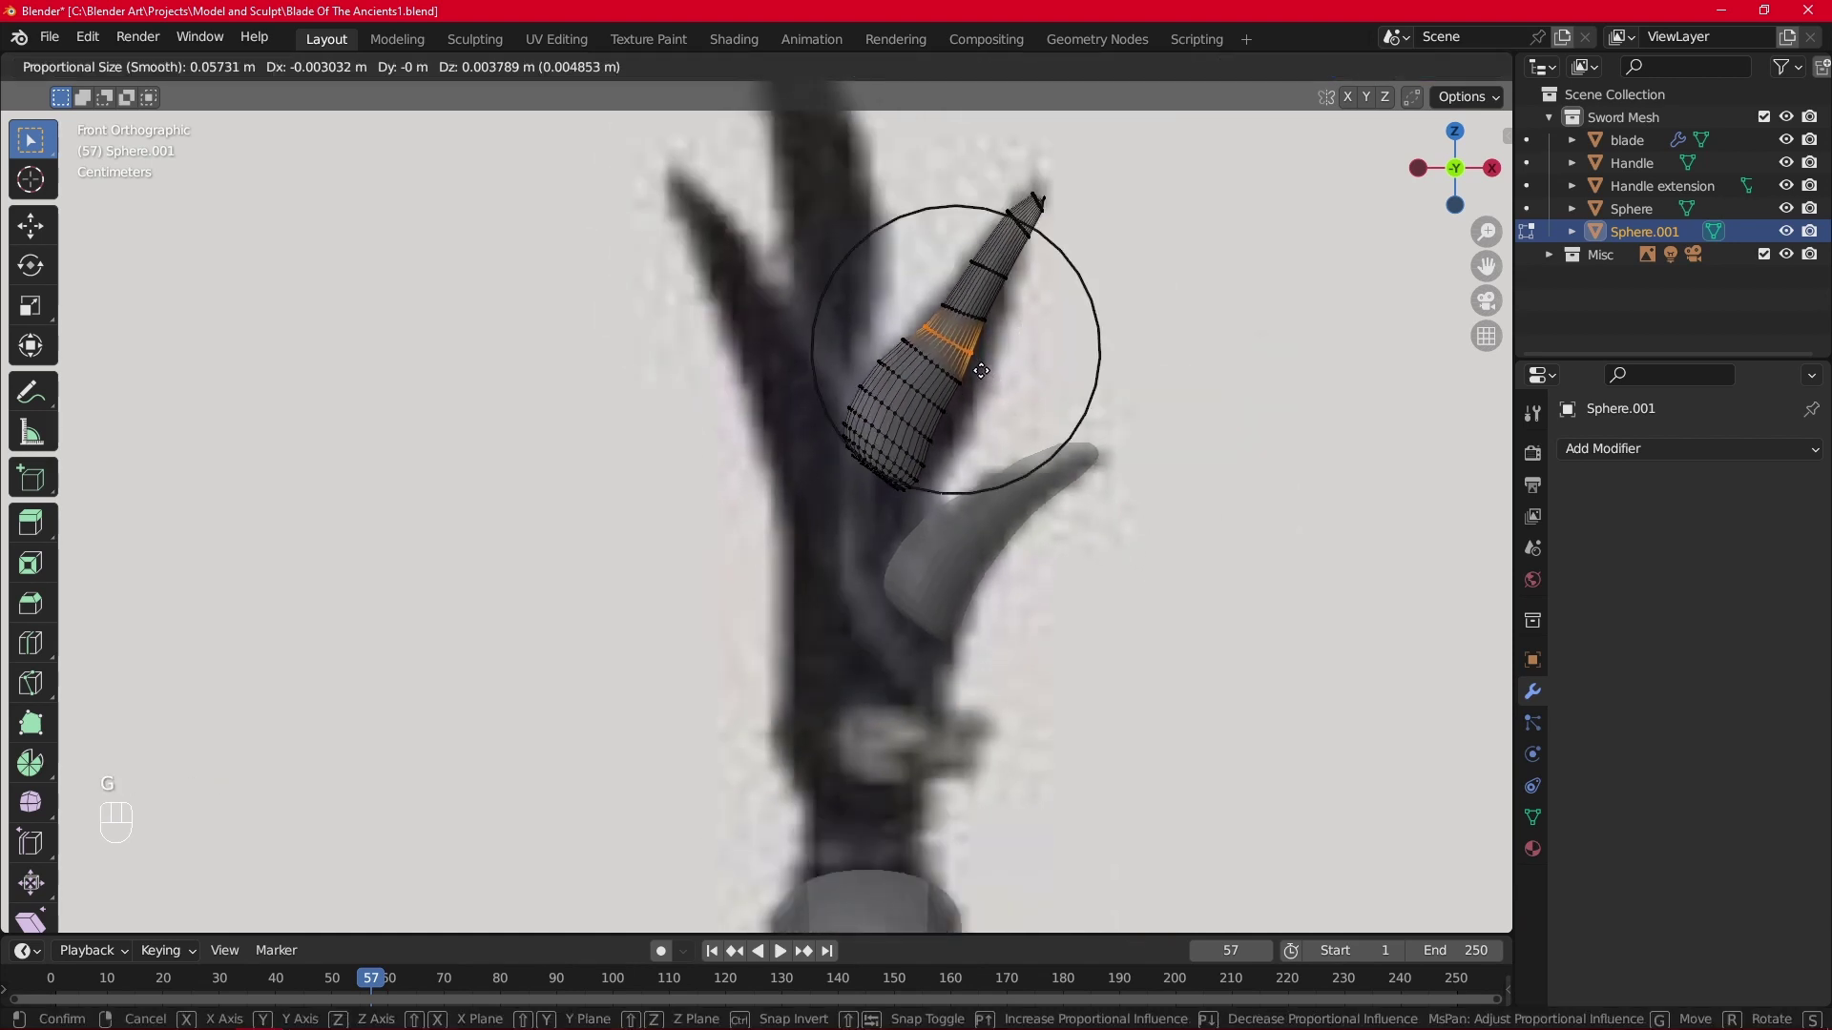
pyautogui.click(986, 347)
pyautogui.press('g')
pyautogui.scroll(8, 995, 340)
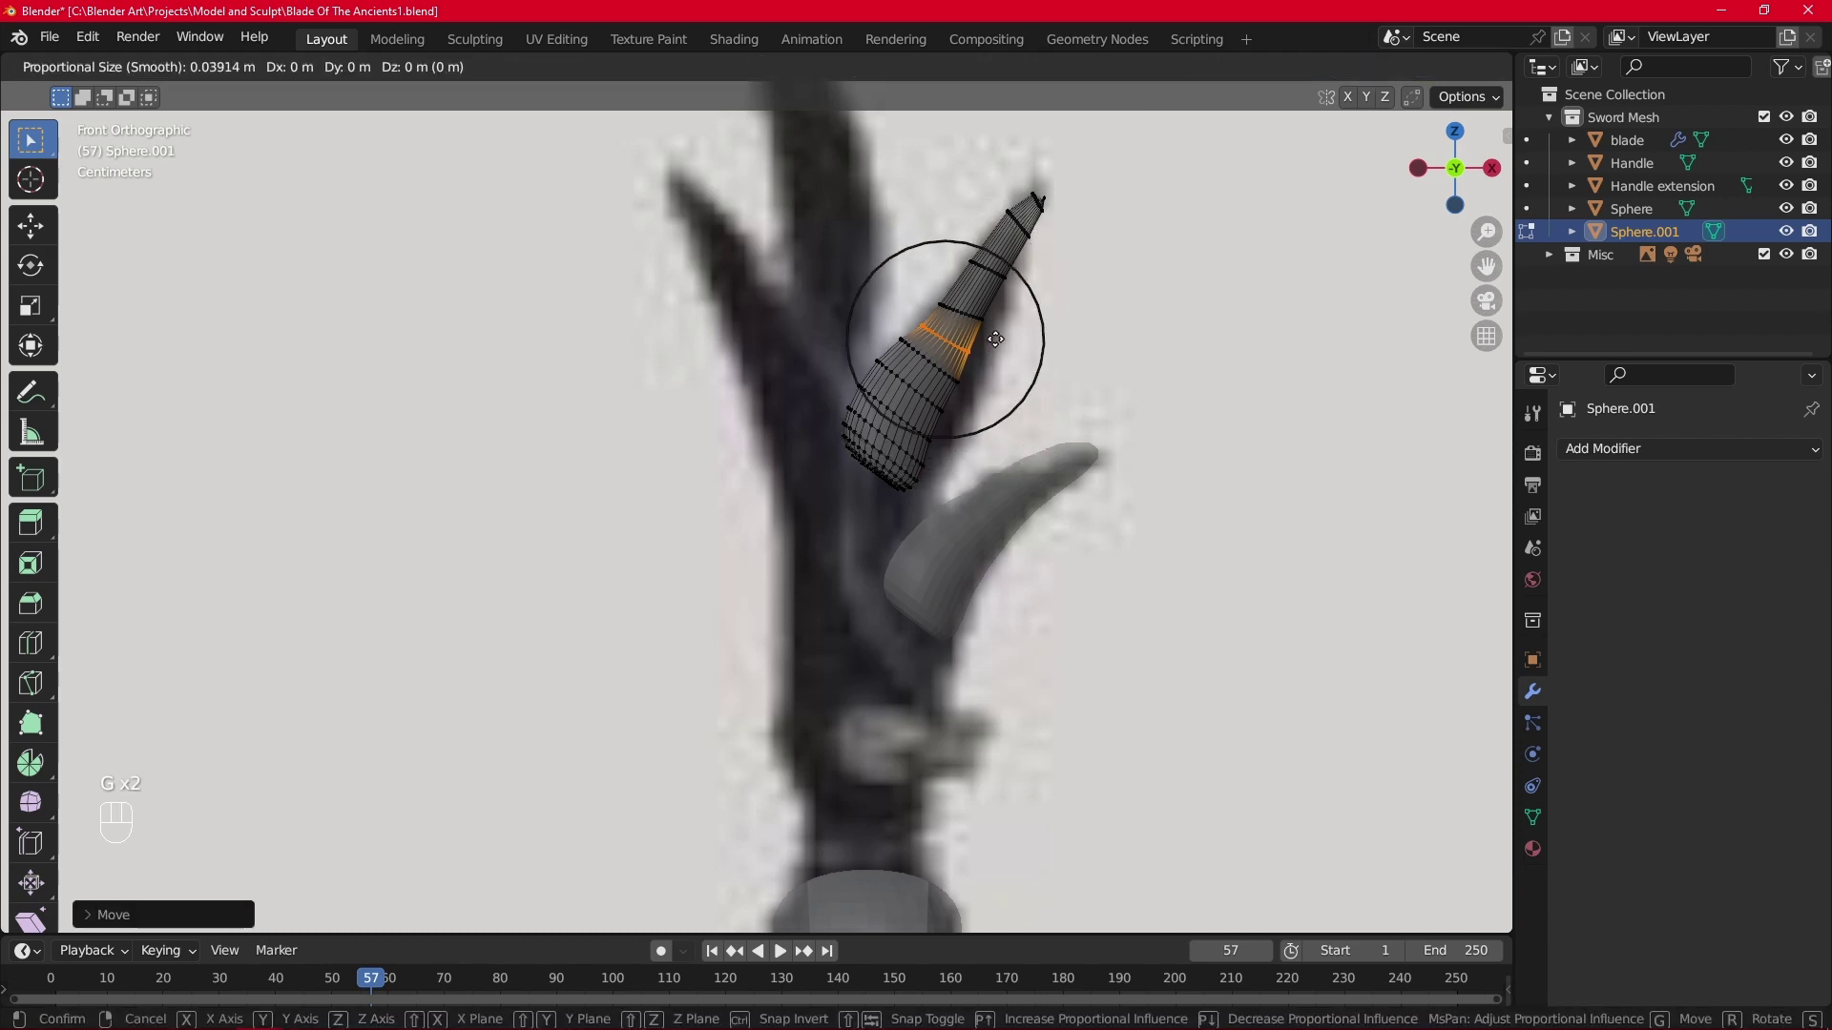
pyautogui.press('s')
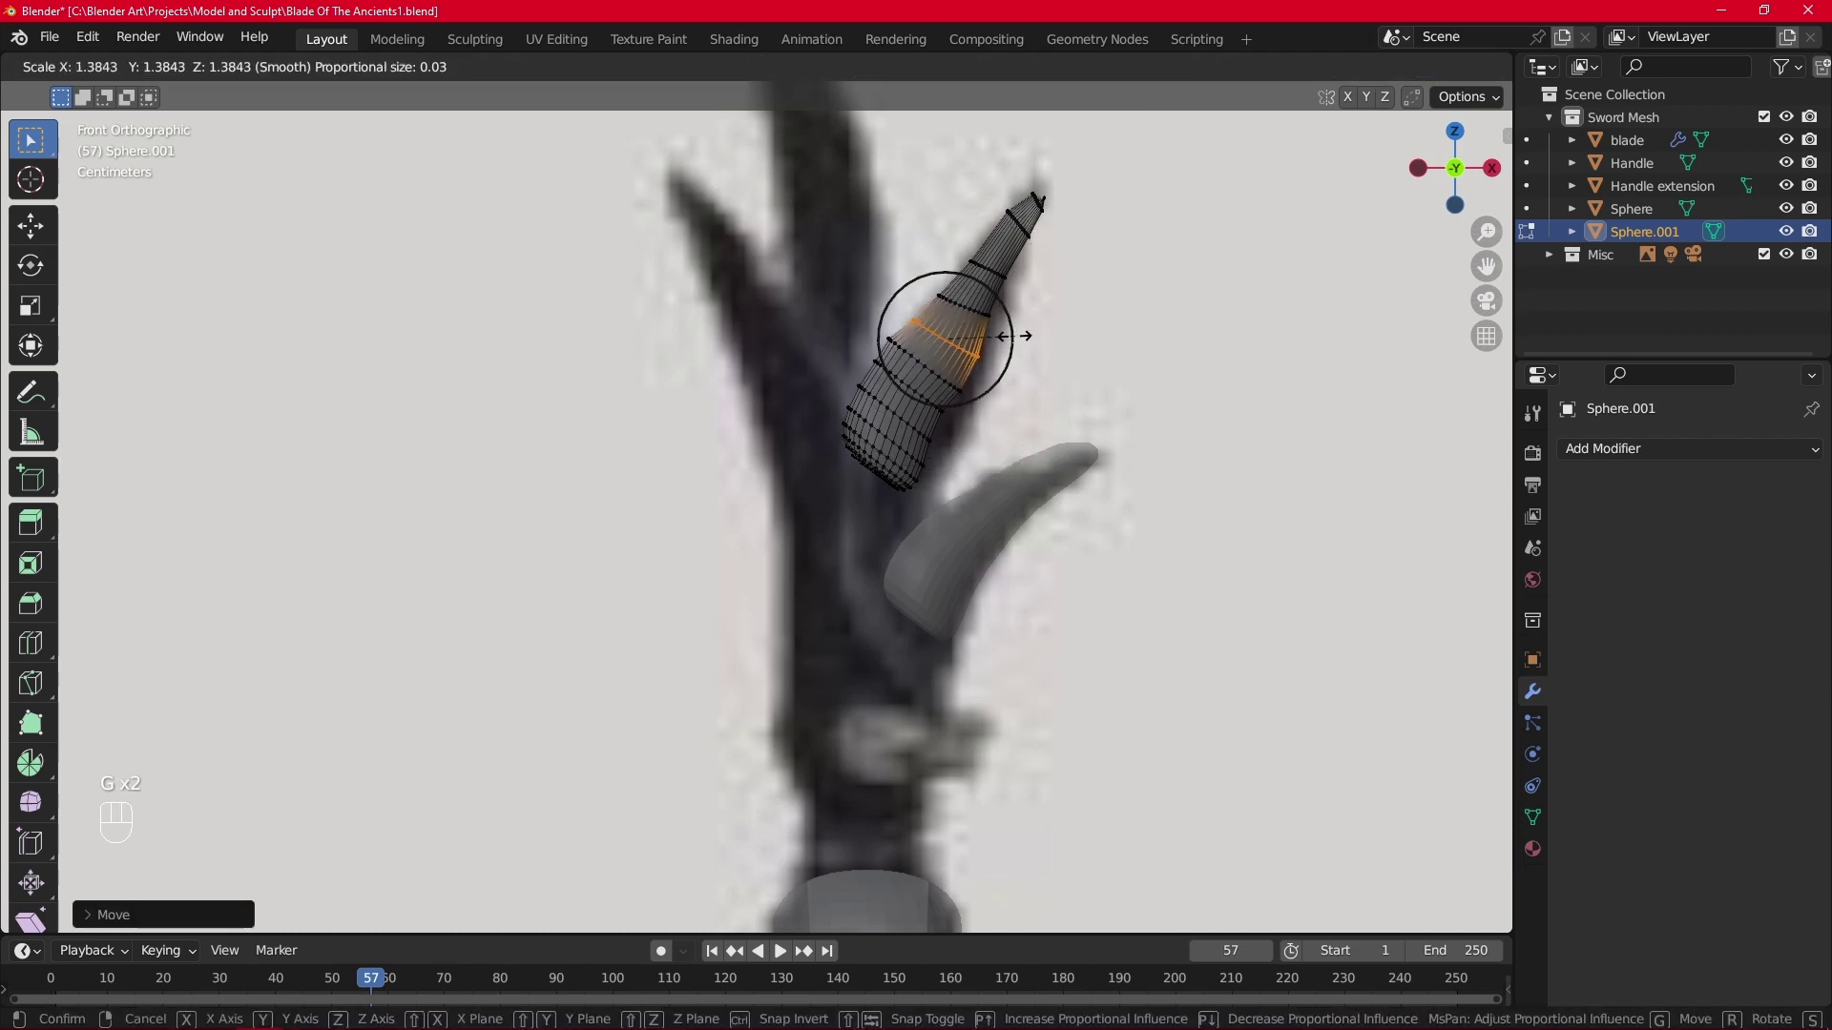
pyautogui.click(1014, 338)
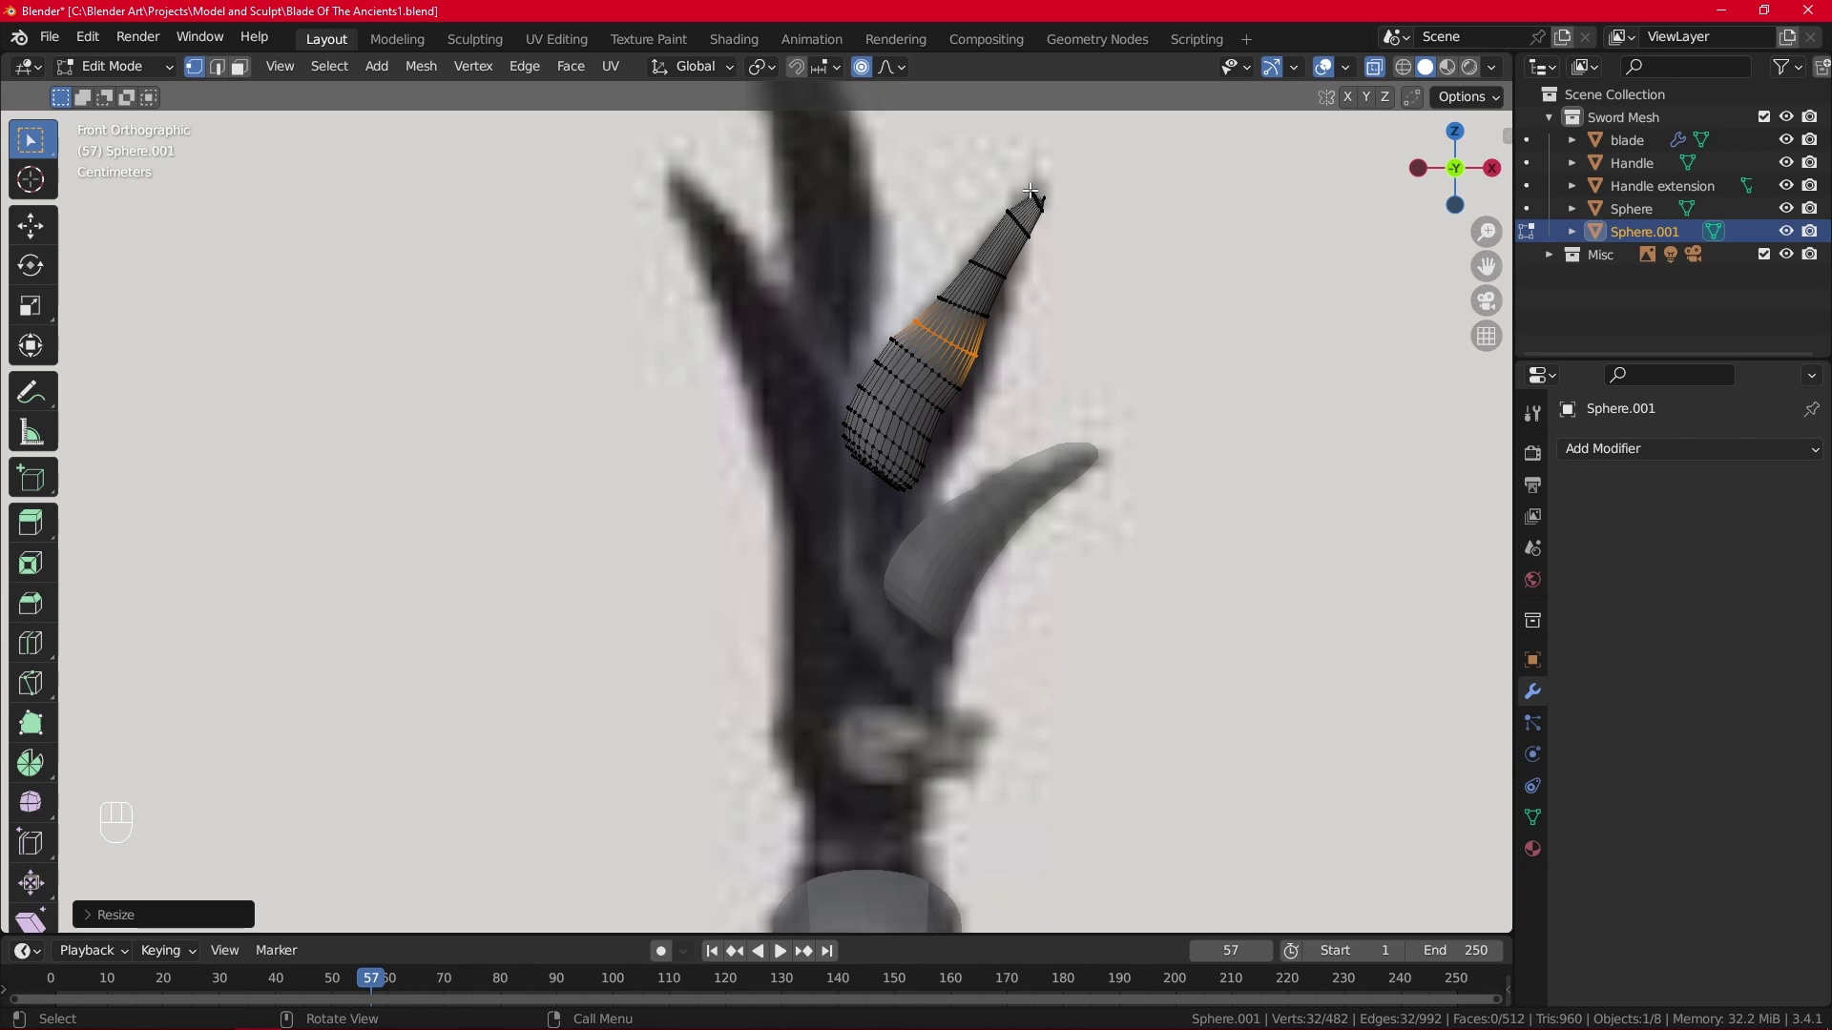
# Move the upper right leaf's tip about -0.002 m in X and -0.003 m in Z with proportional editing.
pyautogui.click(1031, 196)
pyautogui.press('g')
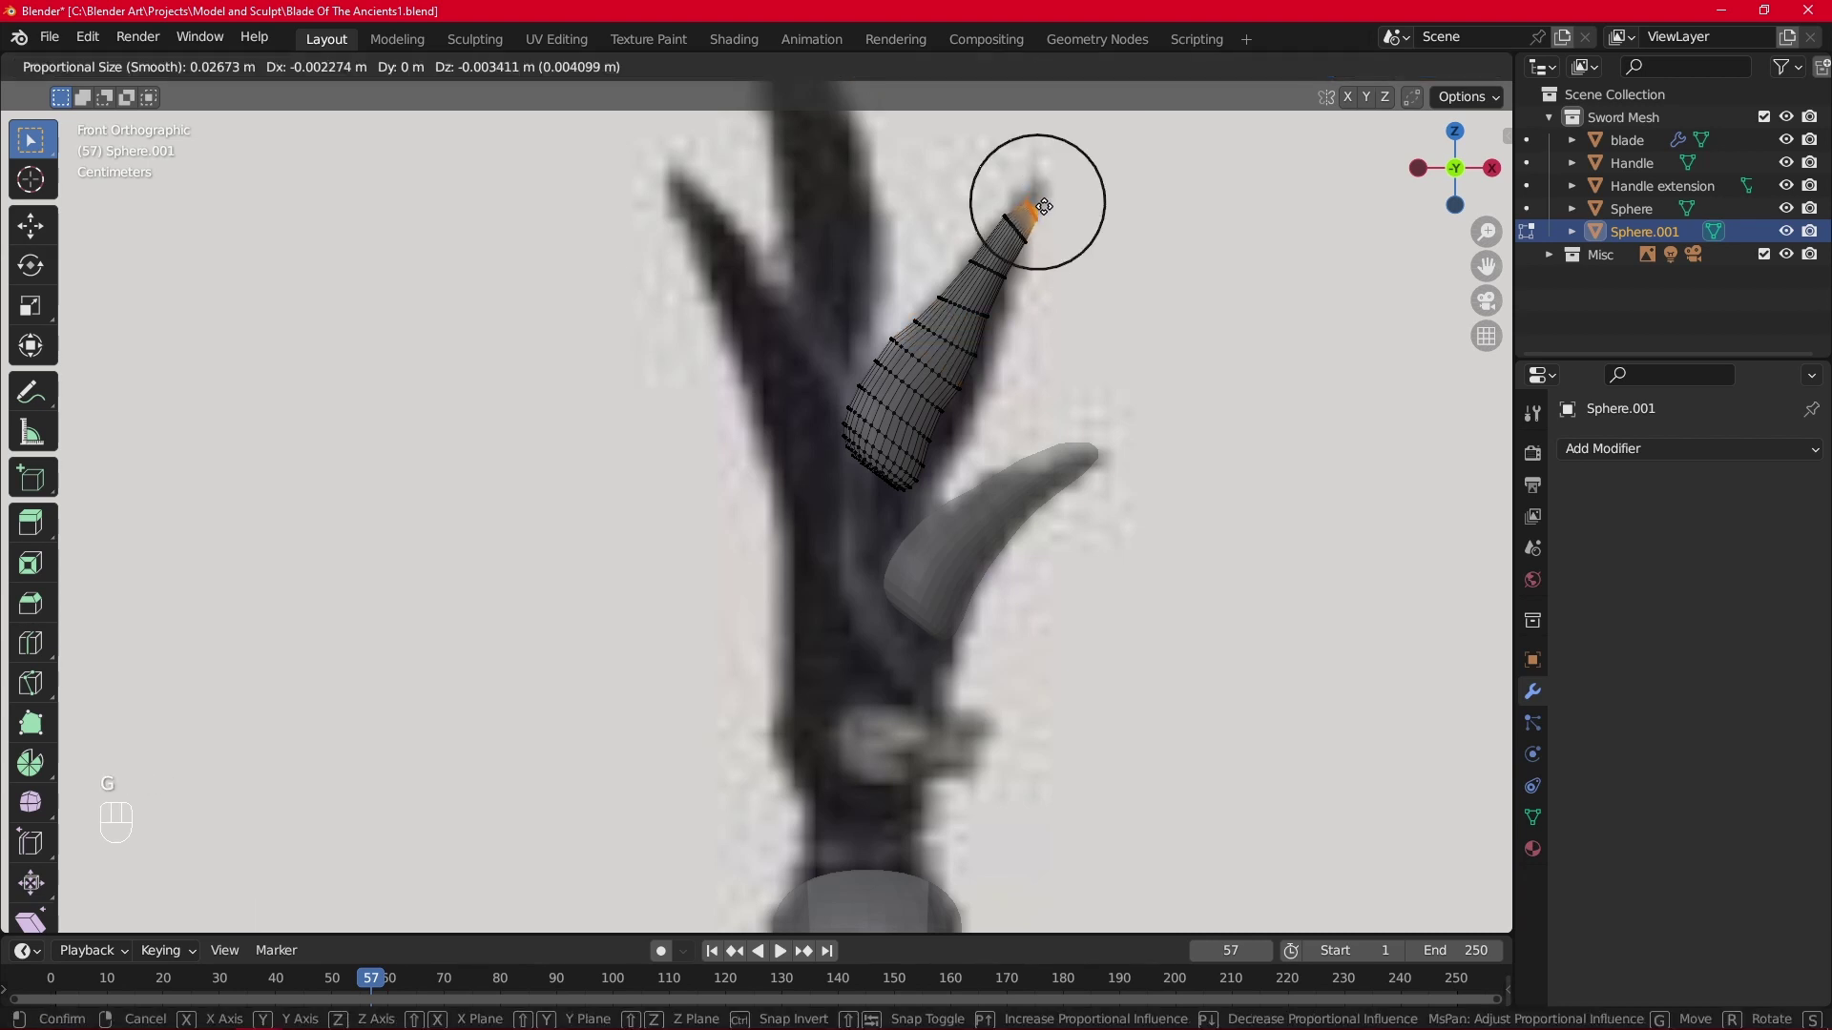
pyautogui.click(1016, 233)
# Rotate the edge loop just below the upper right leaf's tip with proportional editing to follow the reference outline.
pyautogui.keyDown('alt'); pyautogui.click(1017, 232); pyautogui.keyUp('alt')
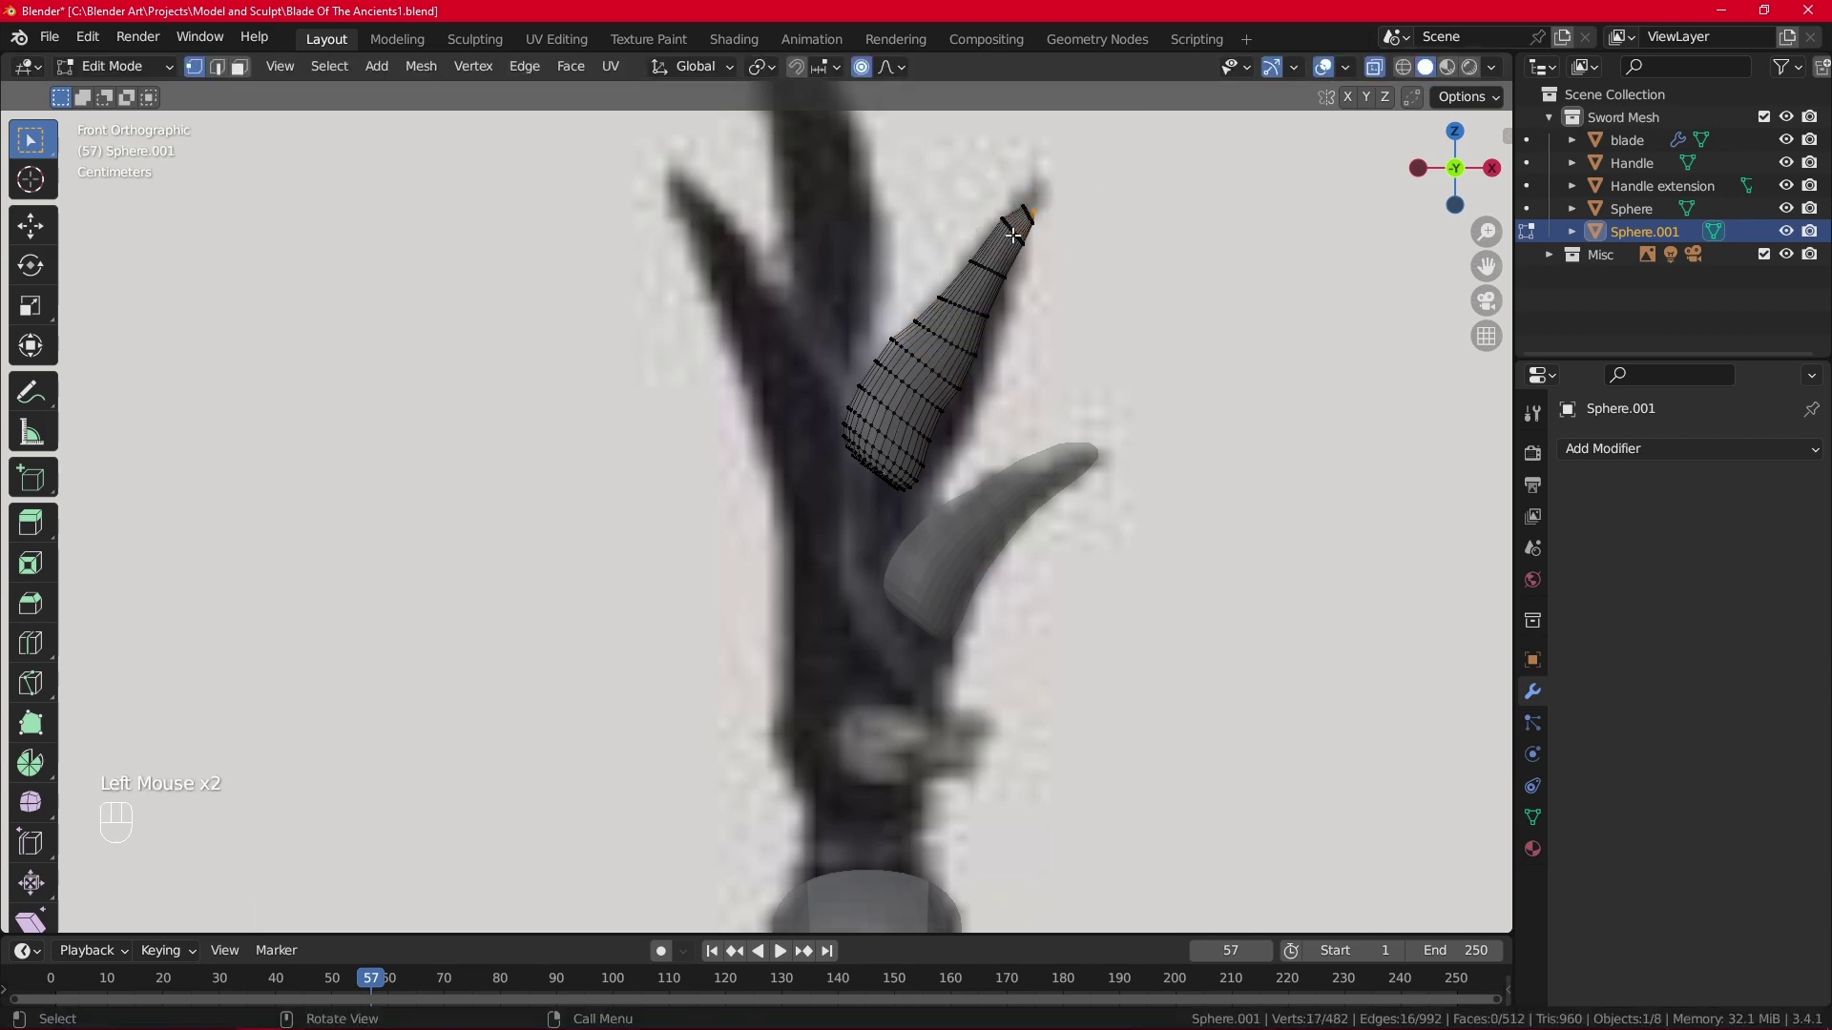
pyautogui.keyDown('alt'); pyautogui.click(1014, 233); pyautogui.keyUp('alt')
pyautogui.scroll(2, 1013, 232)
pyautogui.keyDown('shift'); pyautogui.moveTo(1092, 210); pyautogui.dragTo(999, 407, button='middle'); pyautogui.keyUp('shift')
pyautogui.click(990, 369)
pyautogui.keyDown('alt'); pyautogui.click(991, 371); pyautogui.keyUp('alt')
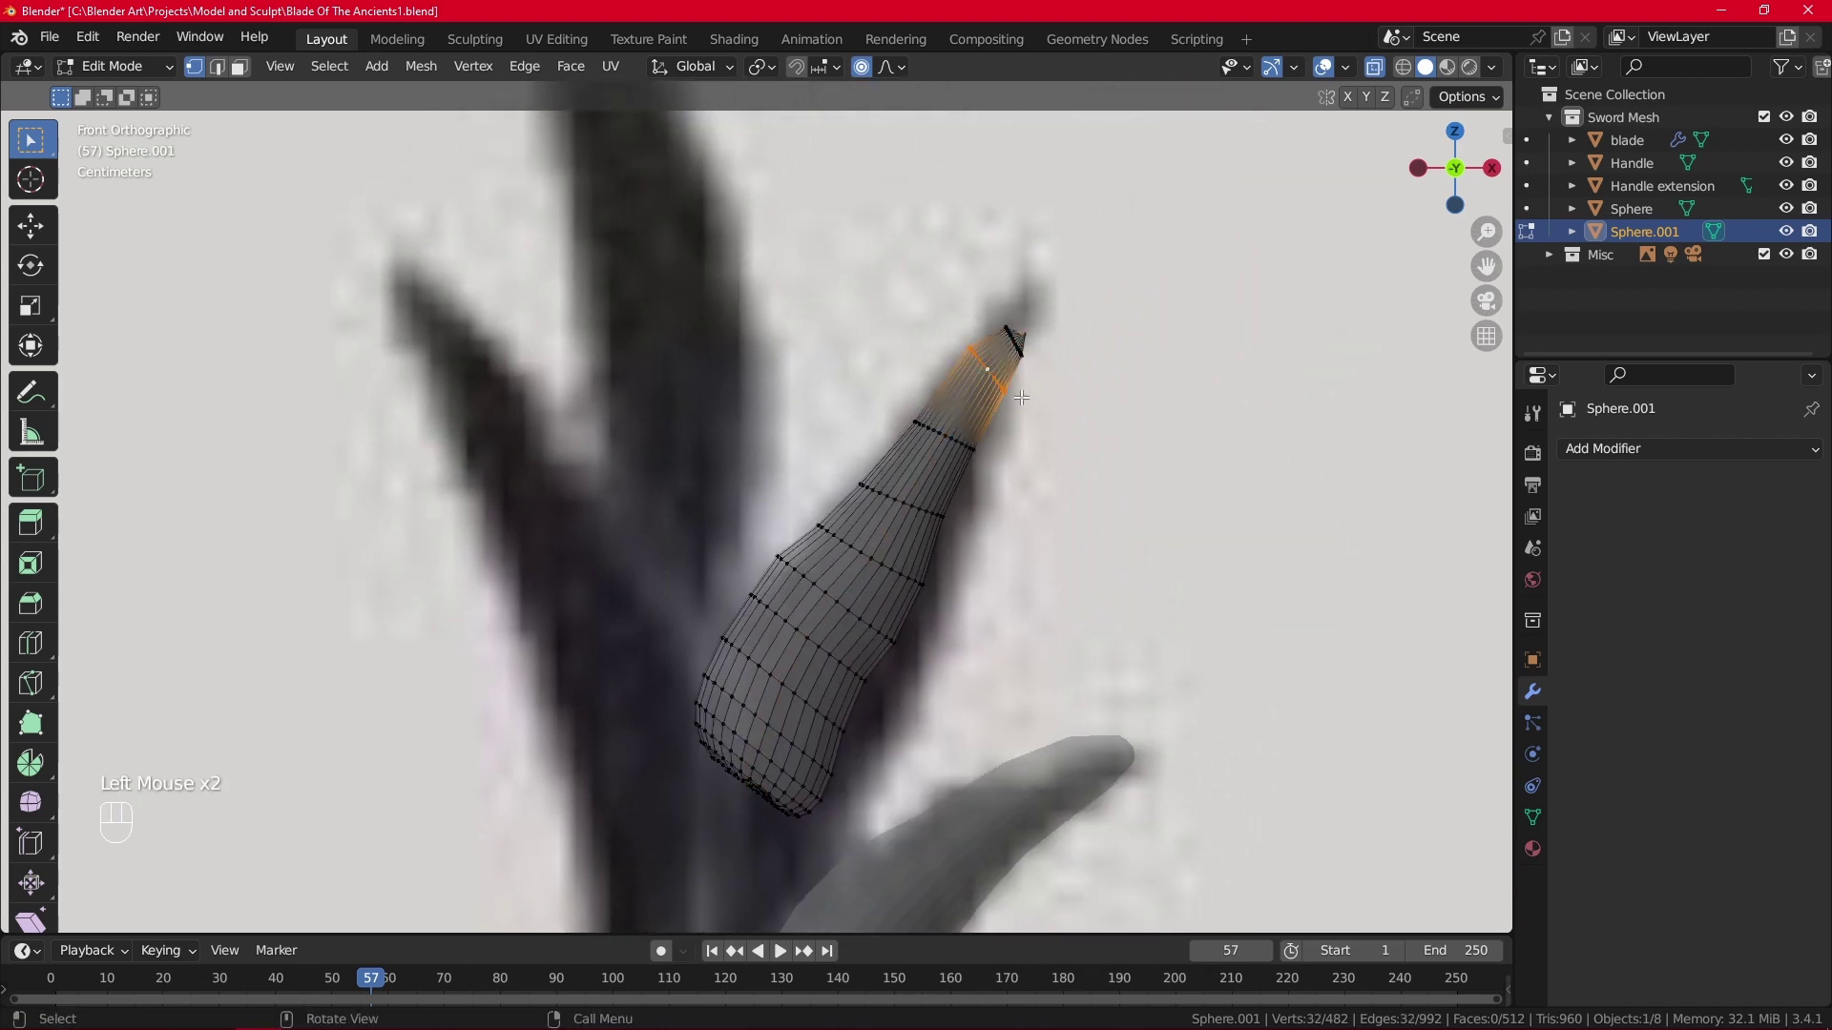
pyautogui.press('r')
pyautogui.click(1032, 441)
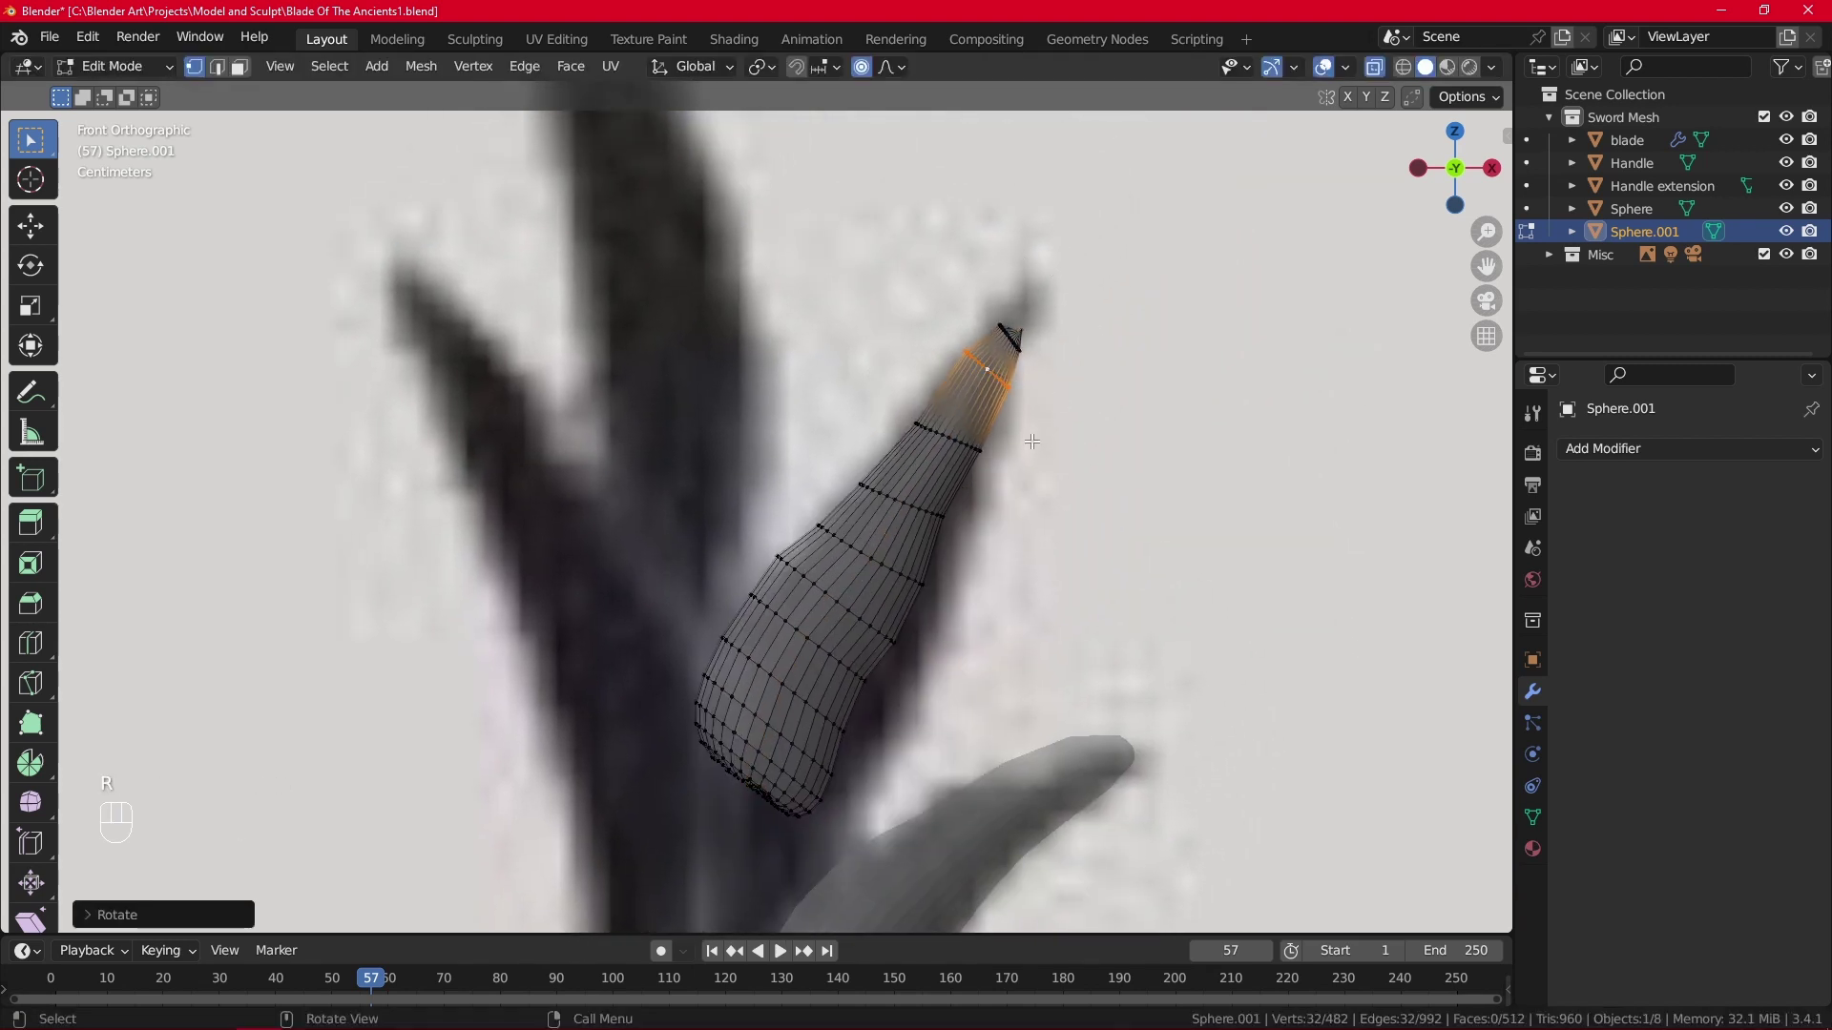
# Rotate the edge loop two rings farther down the leaf and scale it up about 1.08 times with proportional editing.
pyautogui.keyDown('alt'); pyautogui.click(914, 503); pyautogui.keyUp('alt')
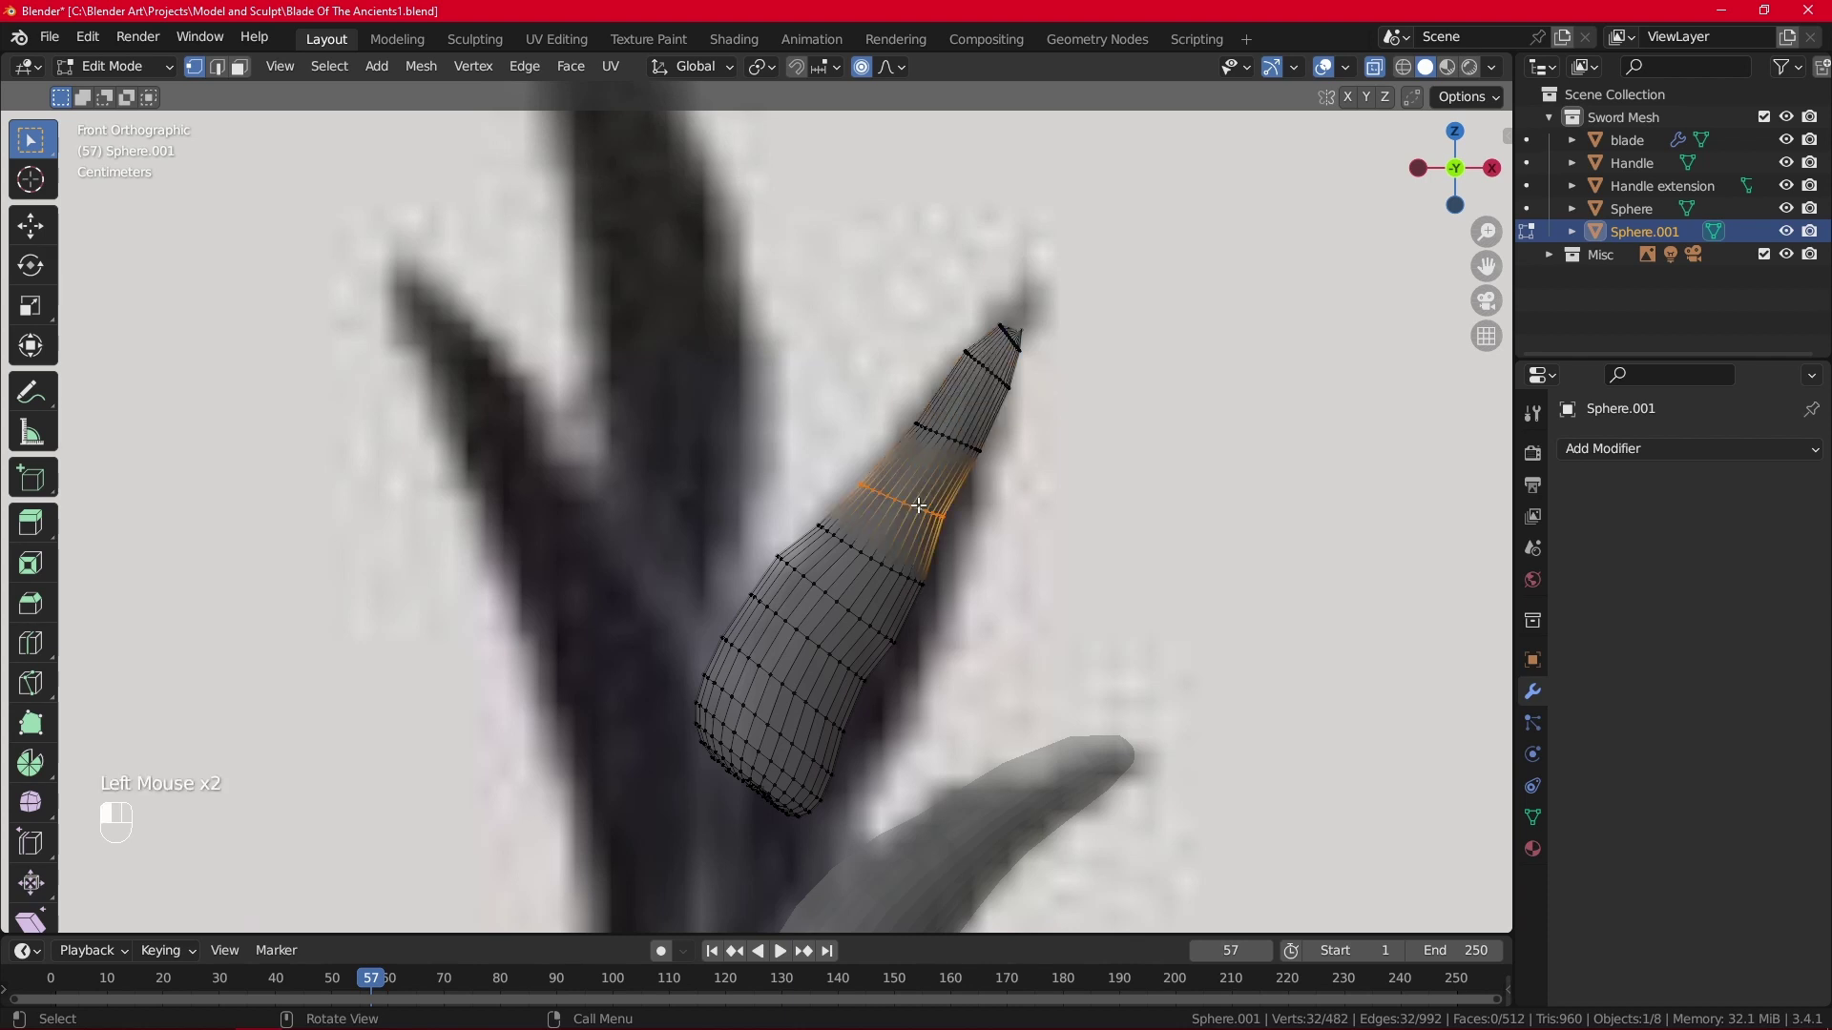
pyautogui.press('r')
pyautogui.click(1043, 552)
pyautogui.press('s')
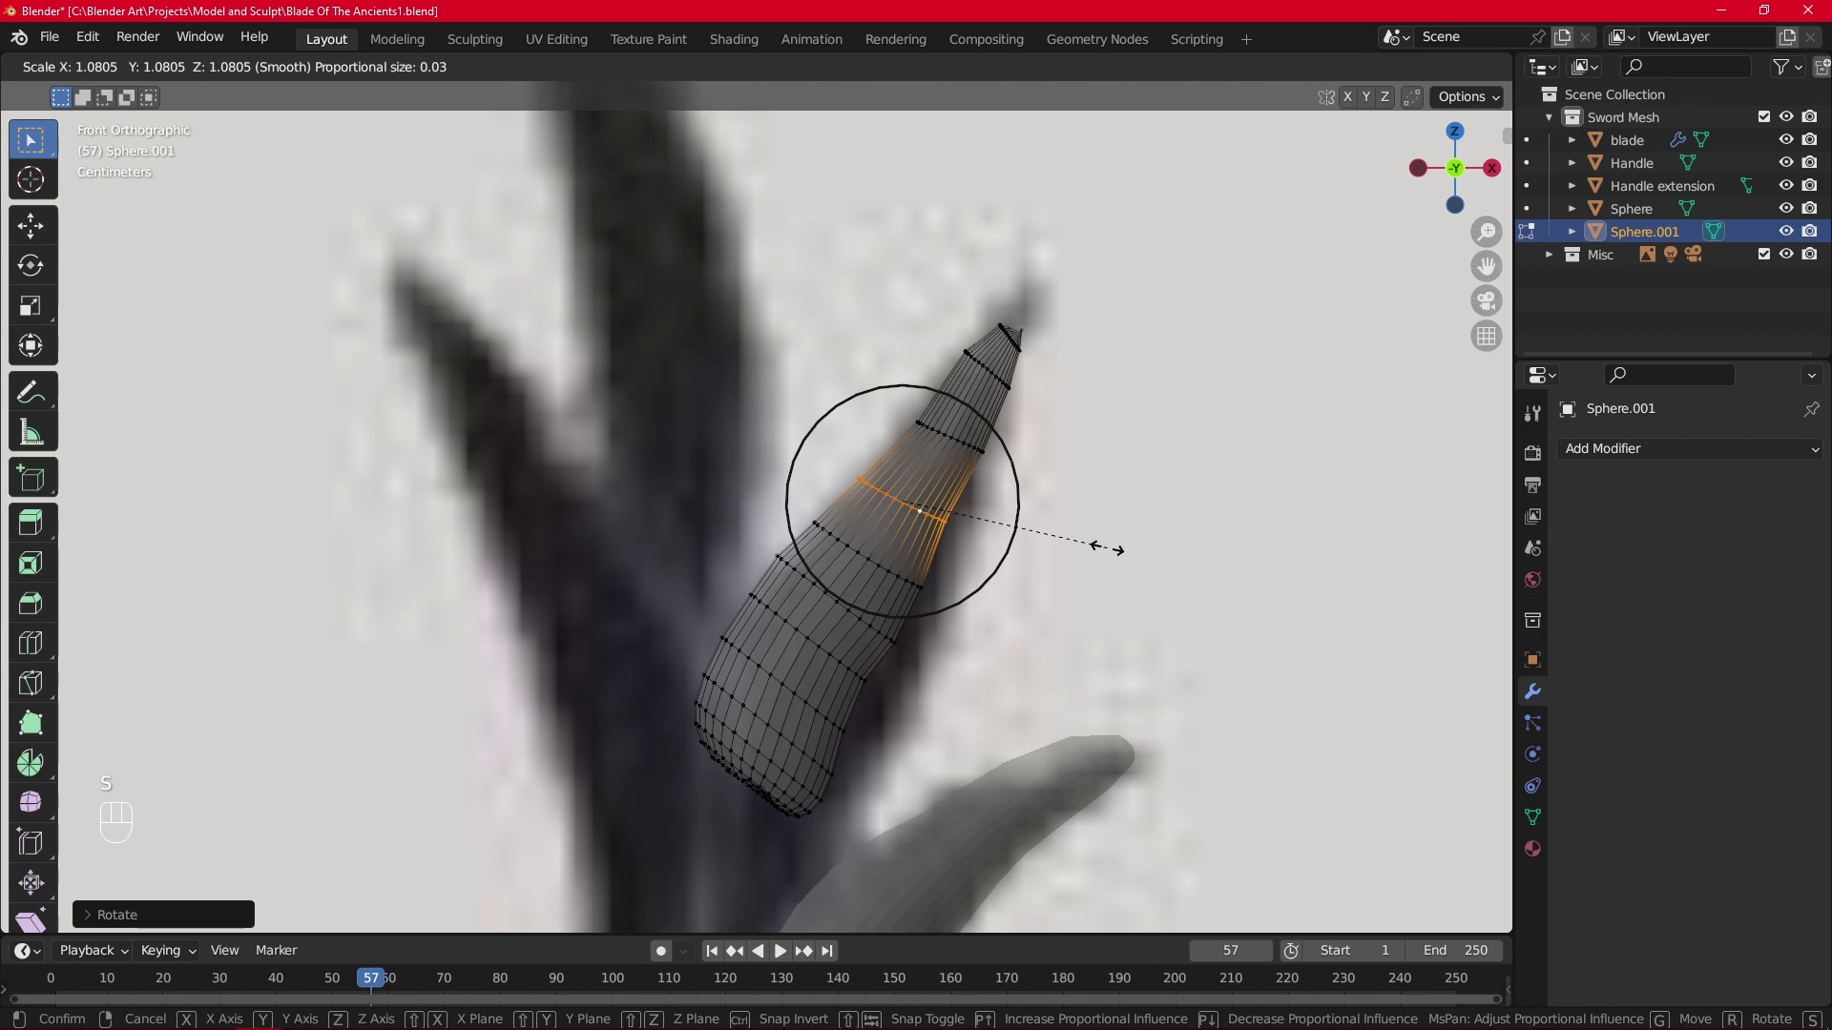
pyautogui.click(1104, 547)
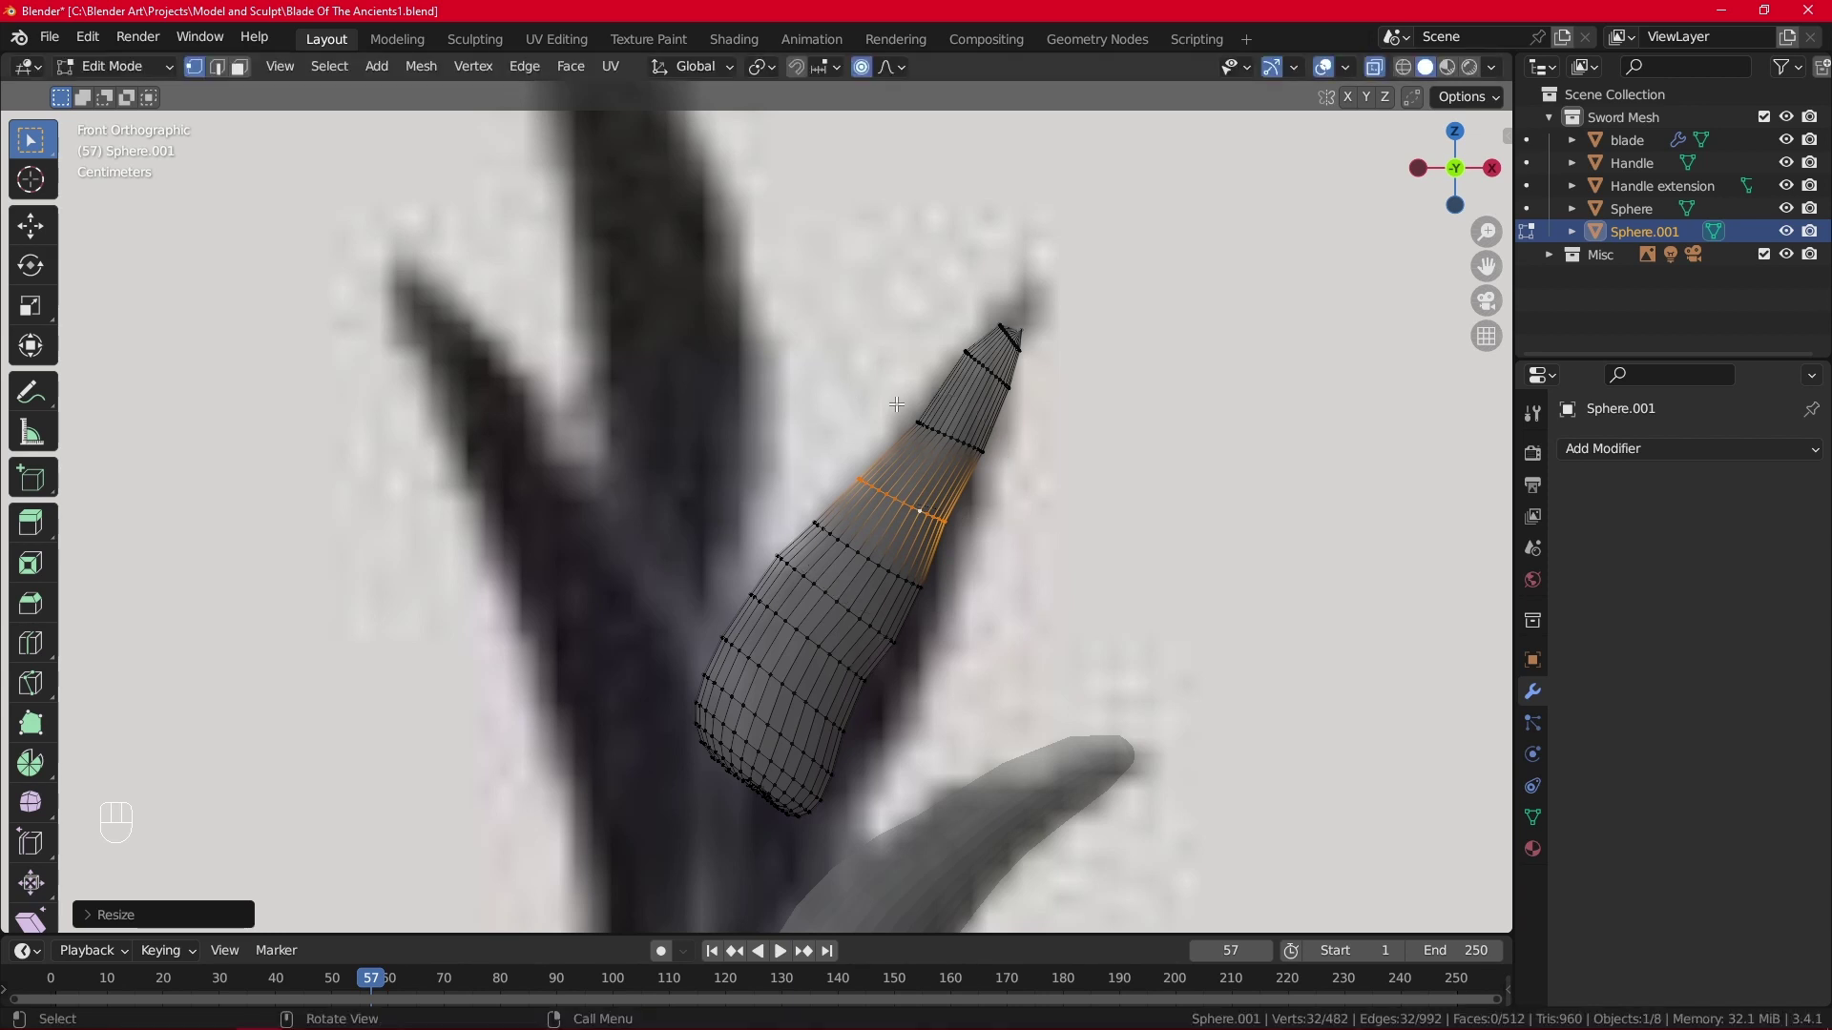
# With proportional editing off, move the edge loop above the leaf's rounded base about 0.002 m in X and -0.002 m in Z, then enlarge it.
pyautogui.press('o')
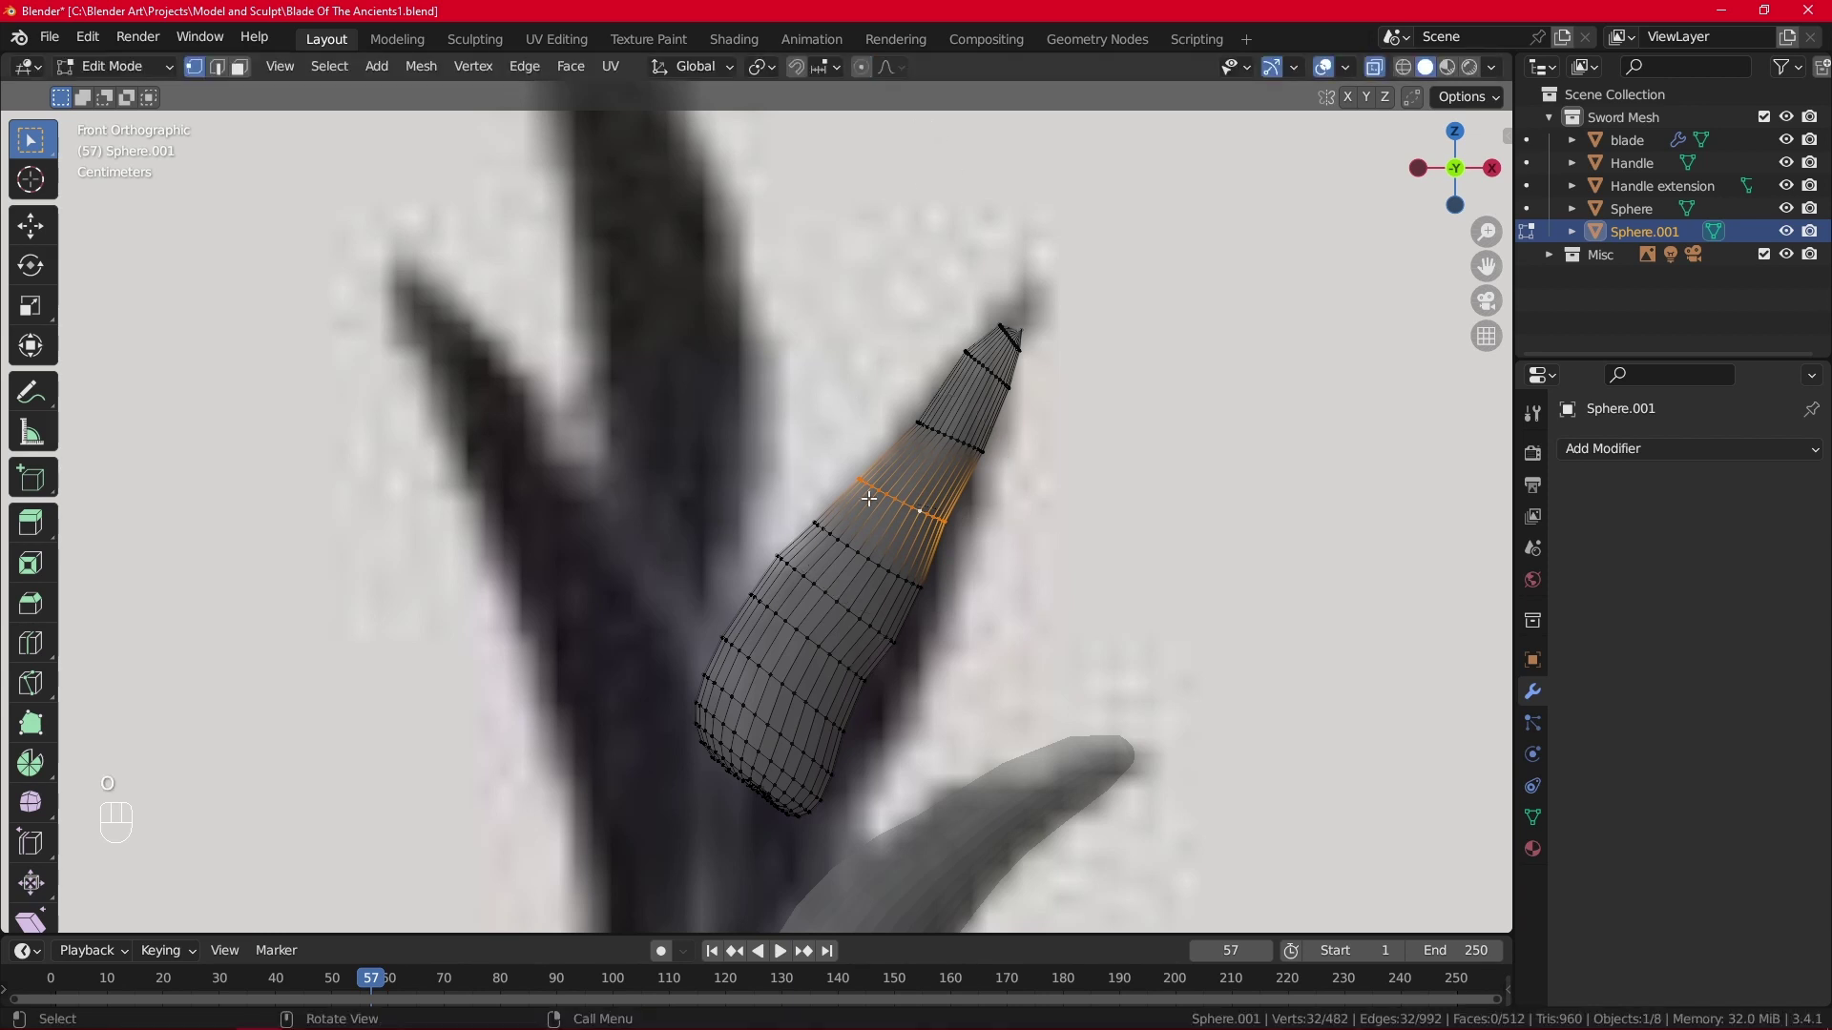
pyautogui.keyDown('alt'); pyautogui.click(810, 652); pyautogui.keyUp('alt')
pyautogui.press('g')
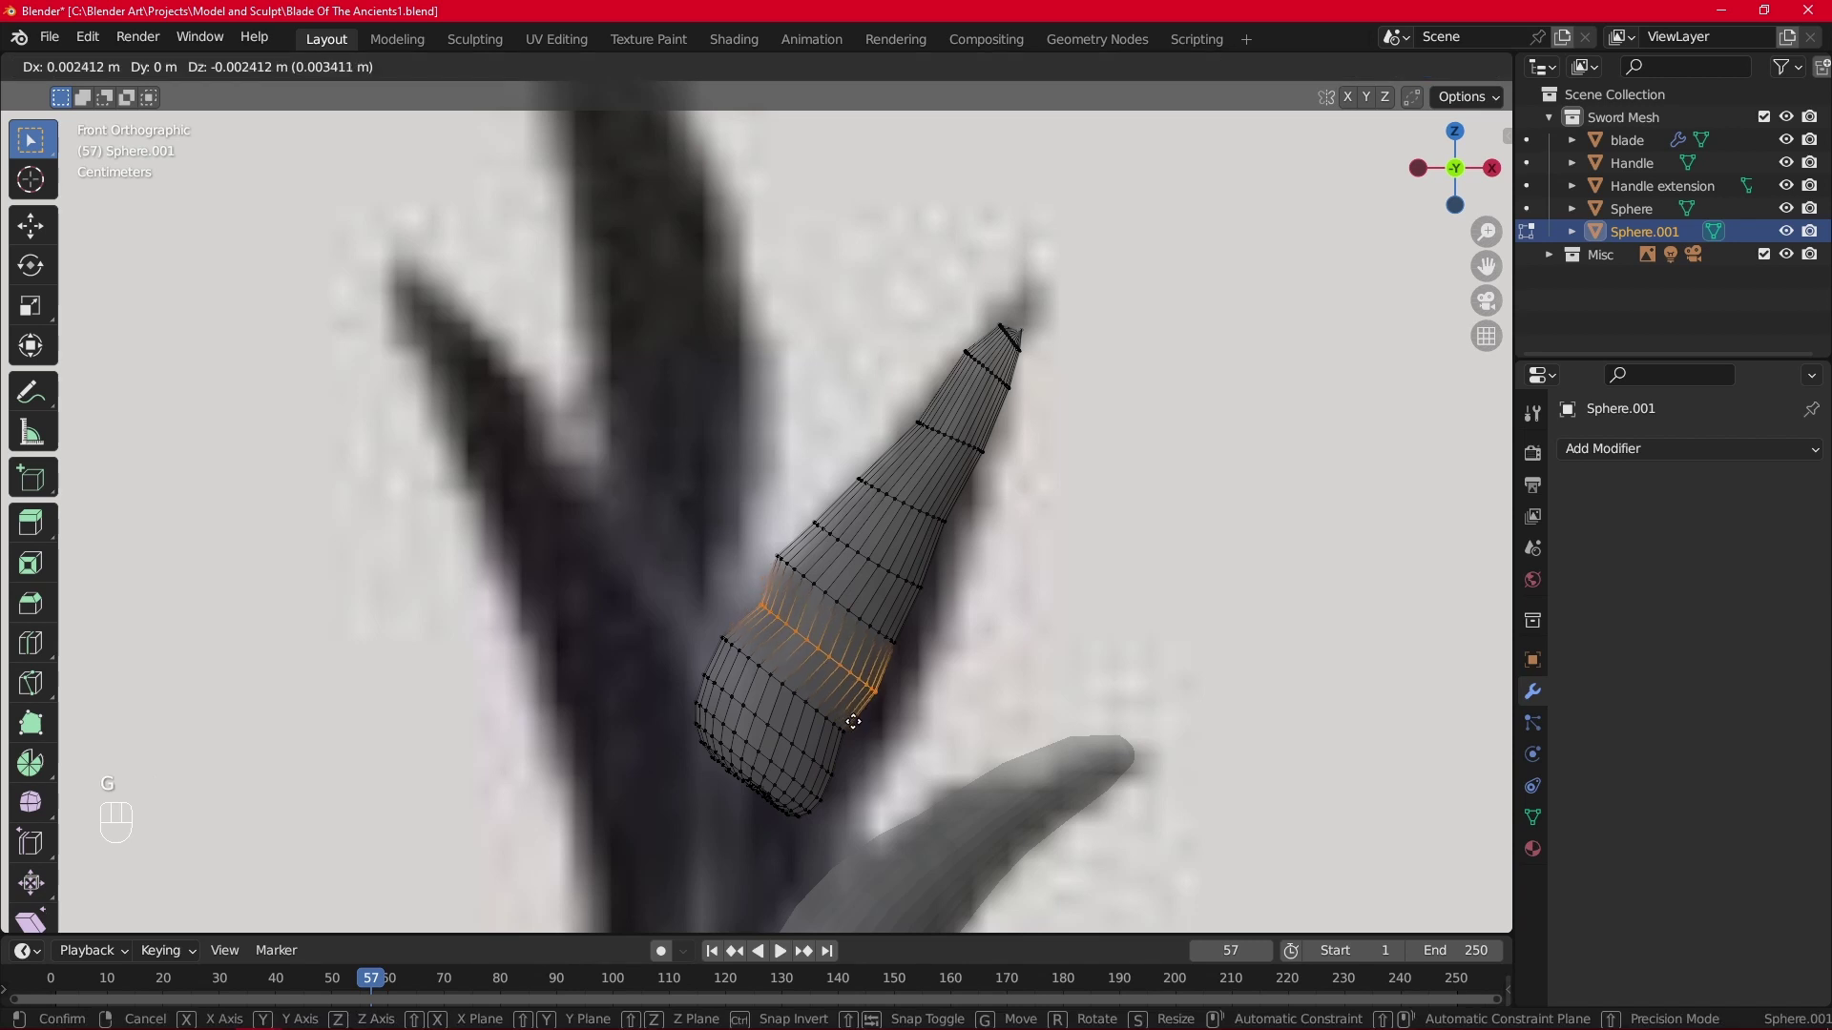
pyautogui.click(856, 720)
pyautogui.press('s')
pyautogui.click(969, 737)
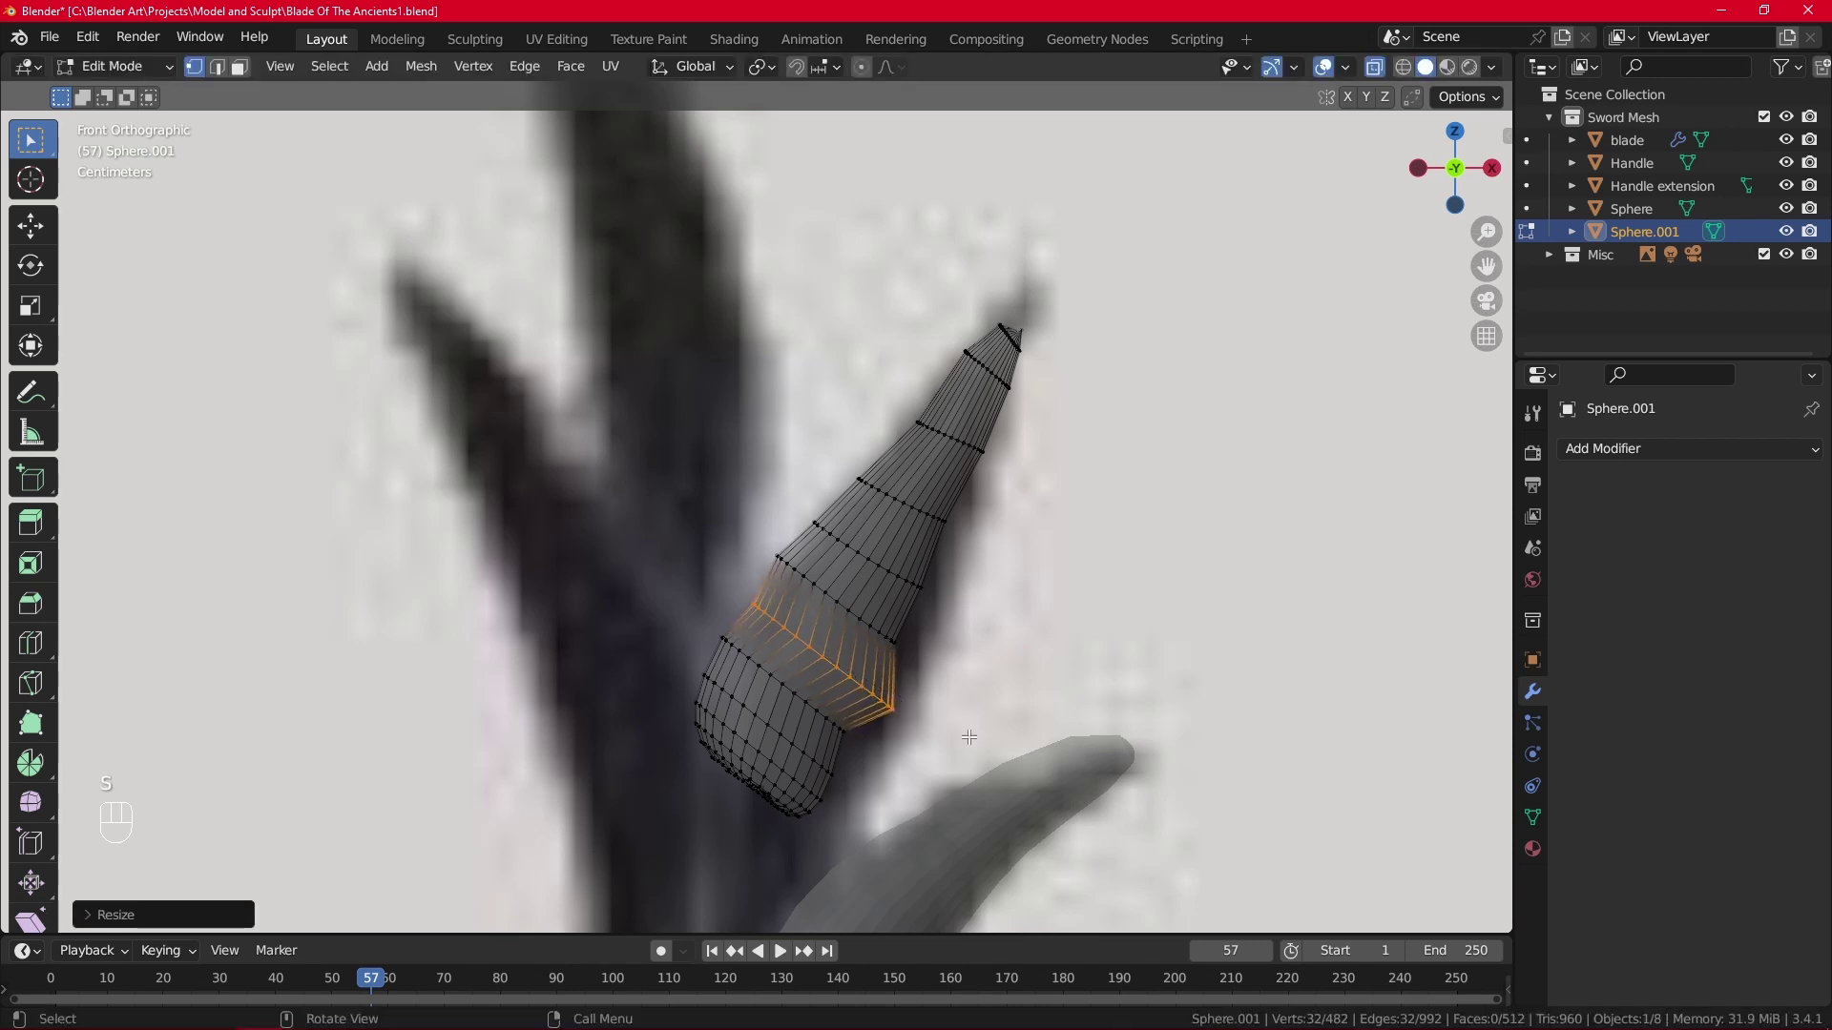
# Shift the next edge loop up the leaf slightly outward and scale it up about 1.10 times.
pyautogui.doubleClick(841, 607)
pyautogui.doubleClick(841, 607)
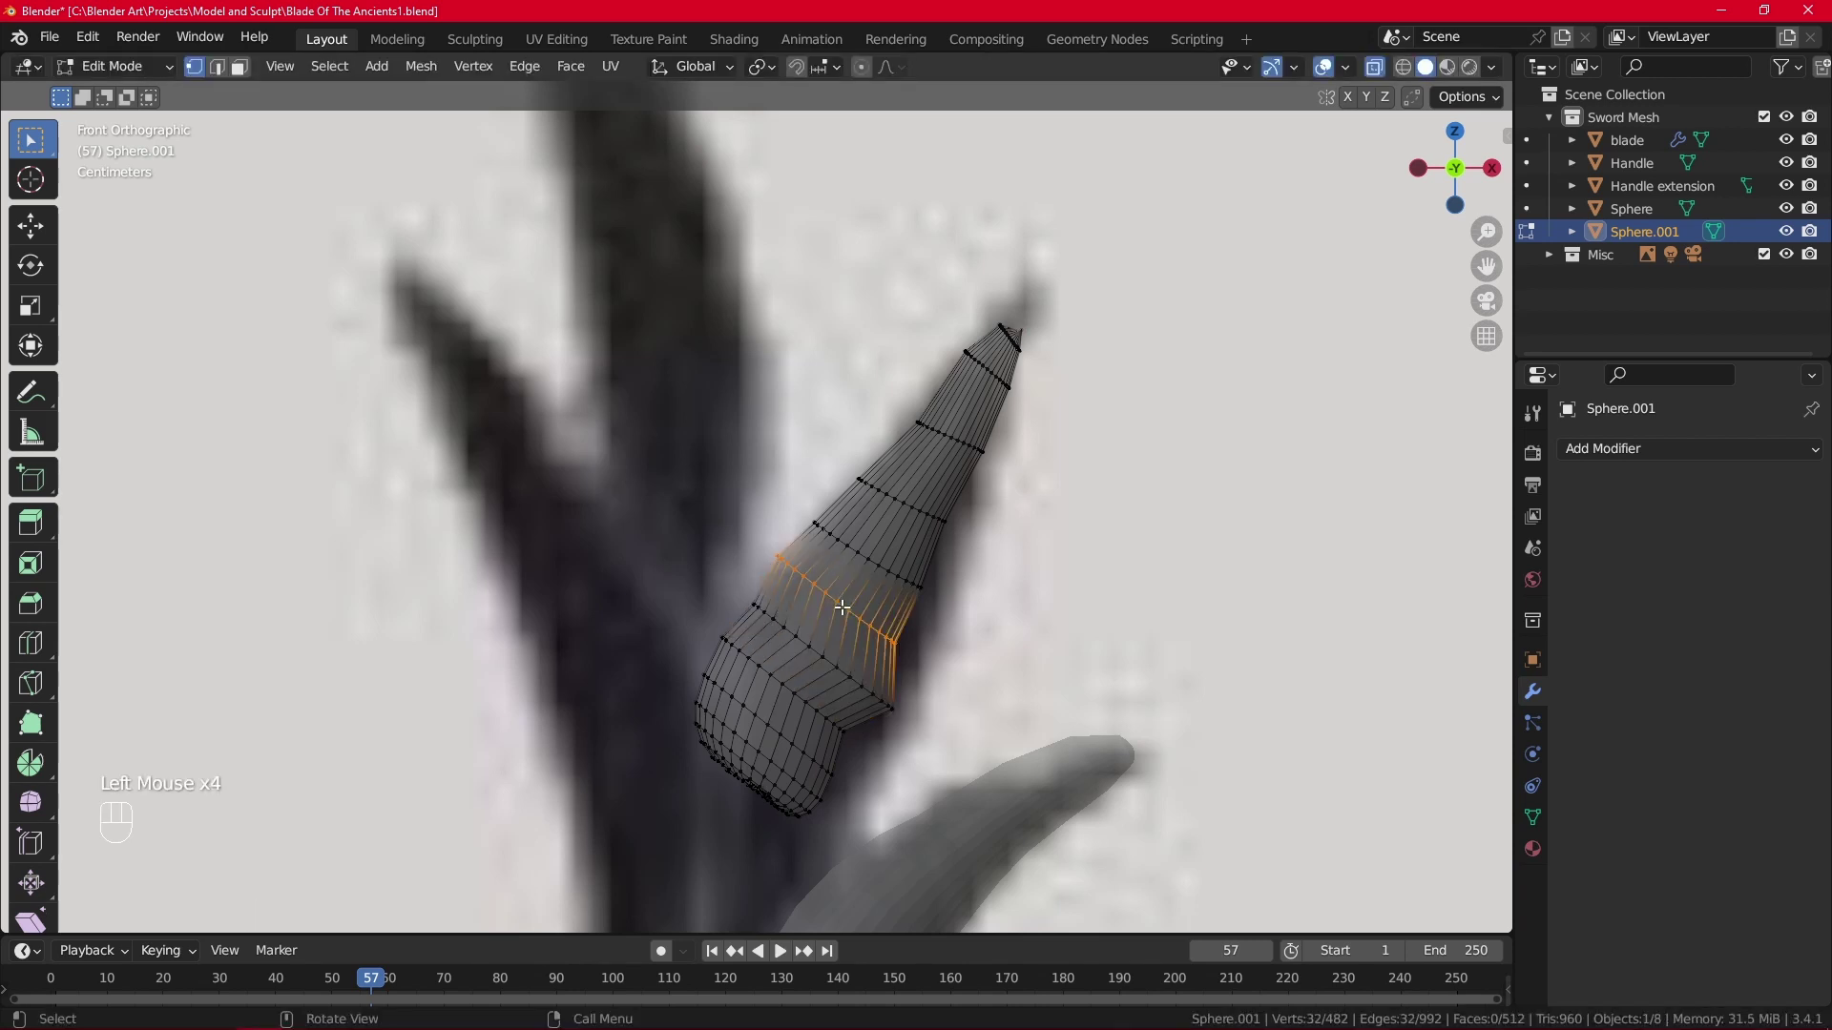
pyautogui.press('g')
pyautogui.click(893, 609)
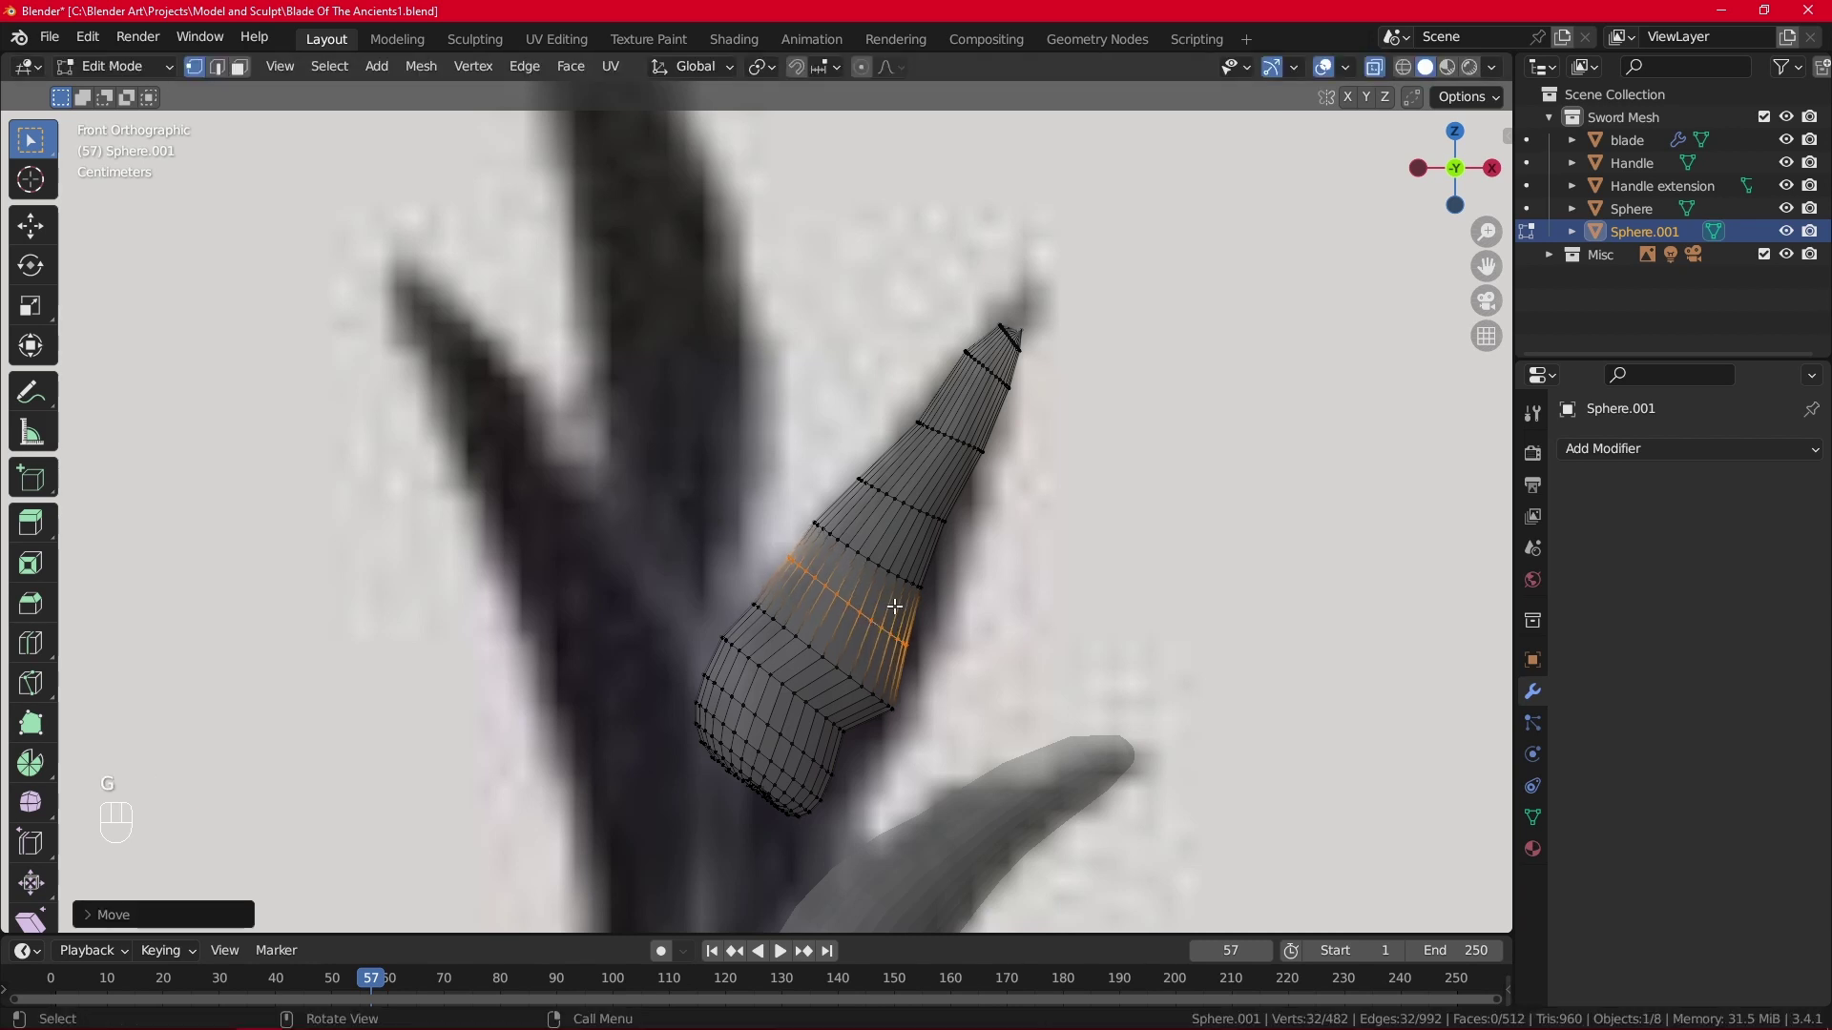
pyautogui.press('s')
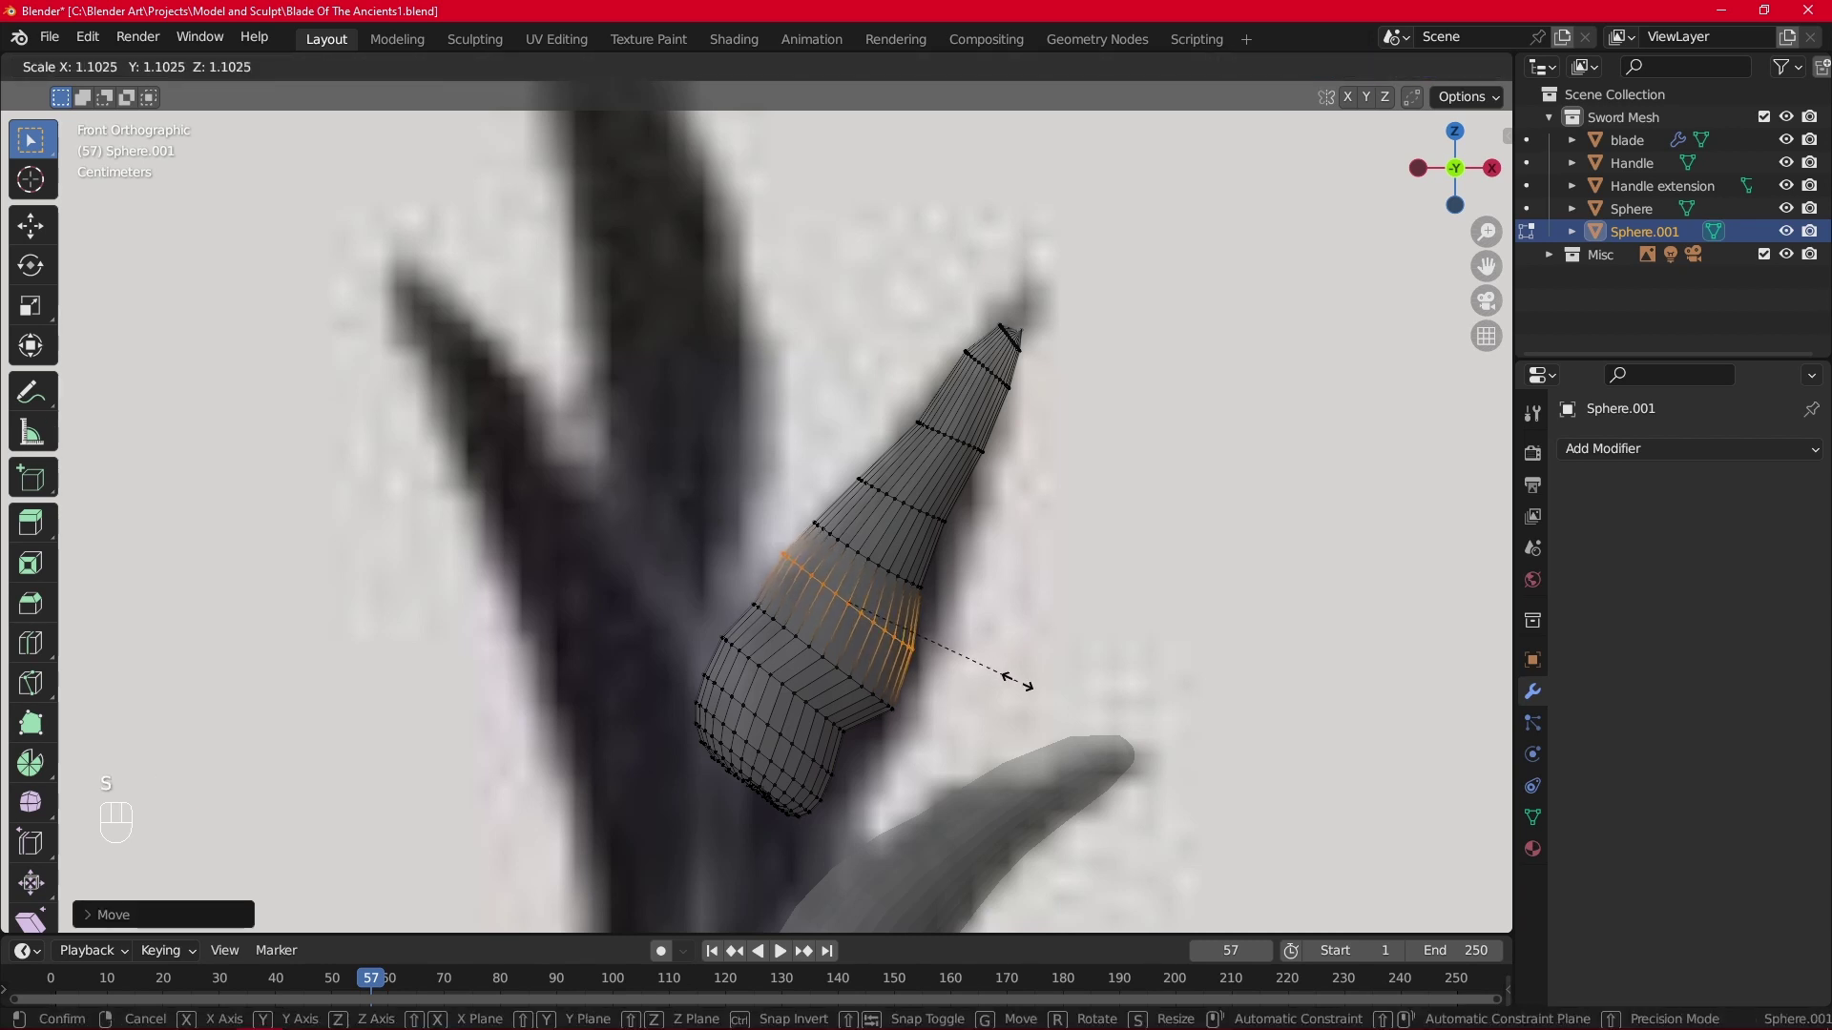
pyautogui.click(1015, 681)
# Move the following higher edge loop about 0.002 m in X and -0.001 m in Z, then scale it up slightly.
pyautogui.doubleClick(876, 573)
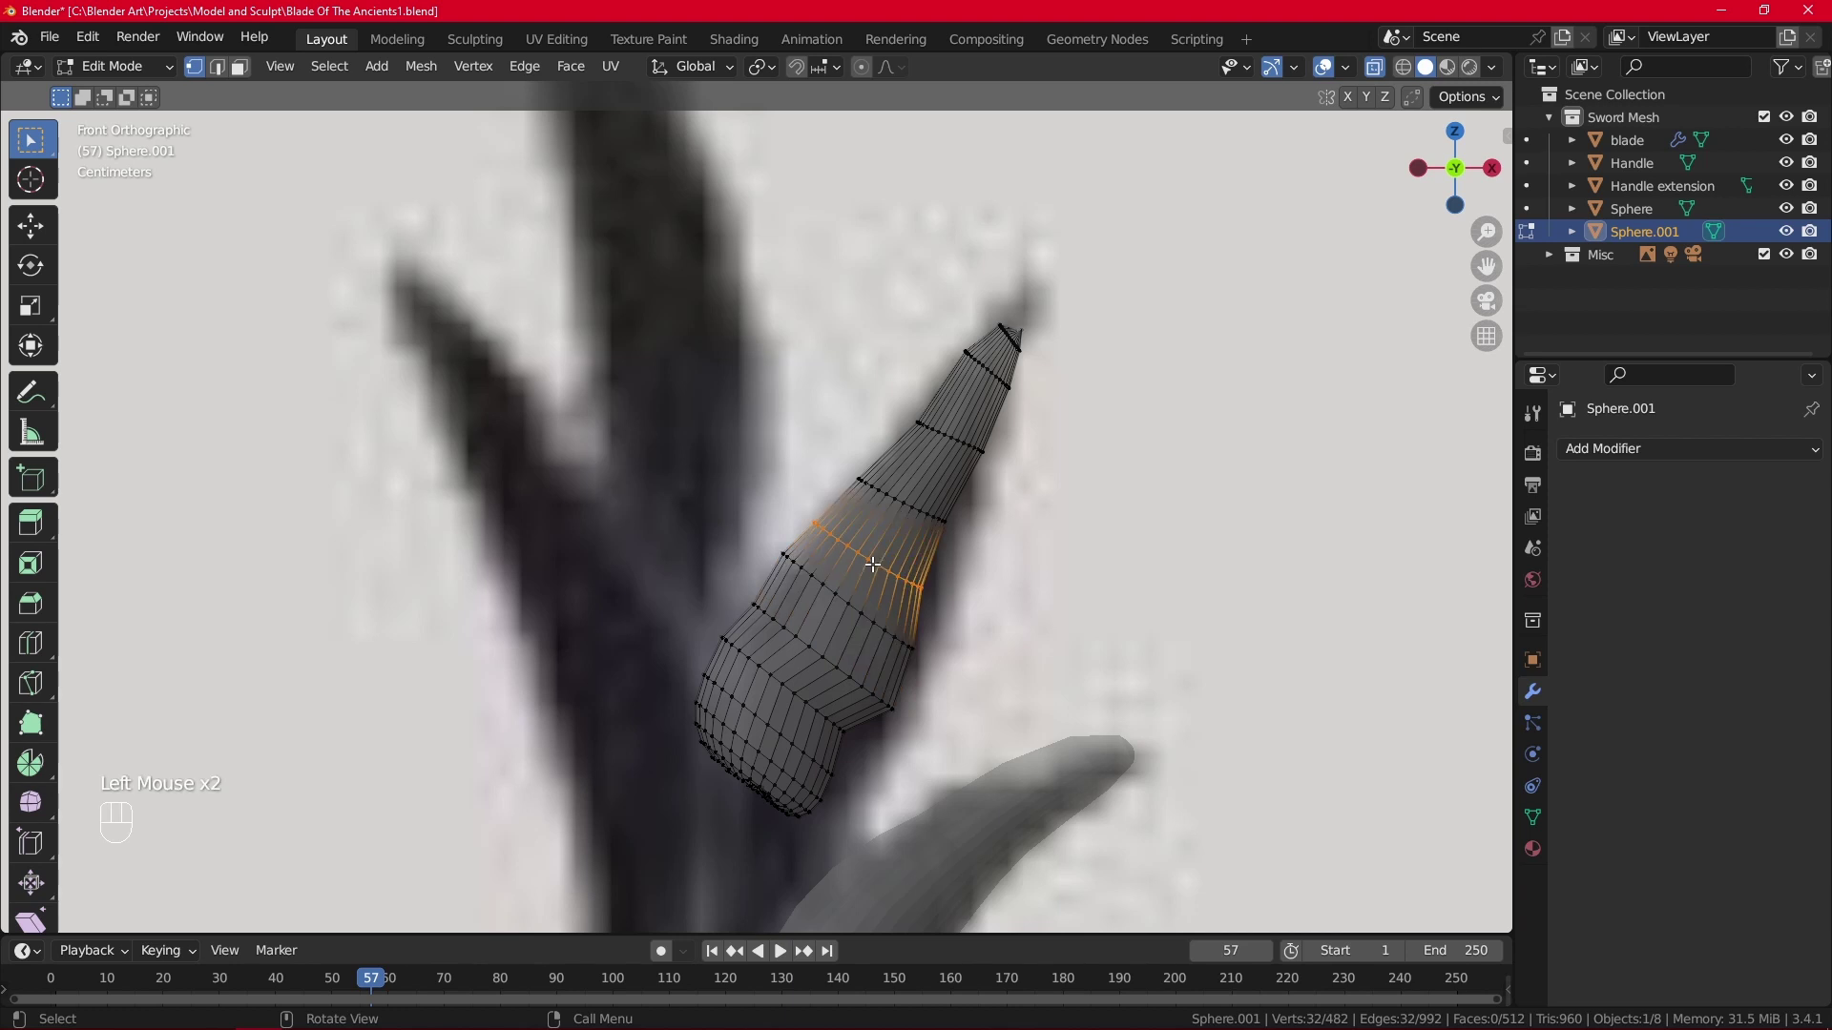
pyautogui.press('g')
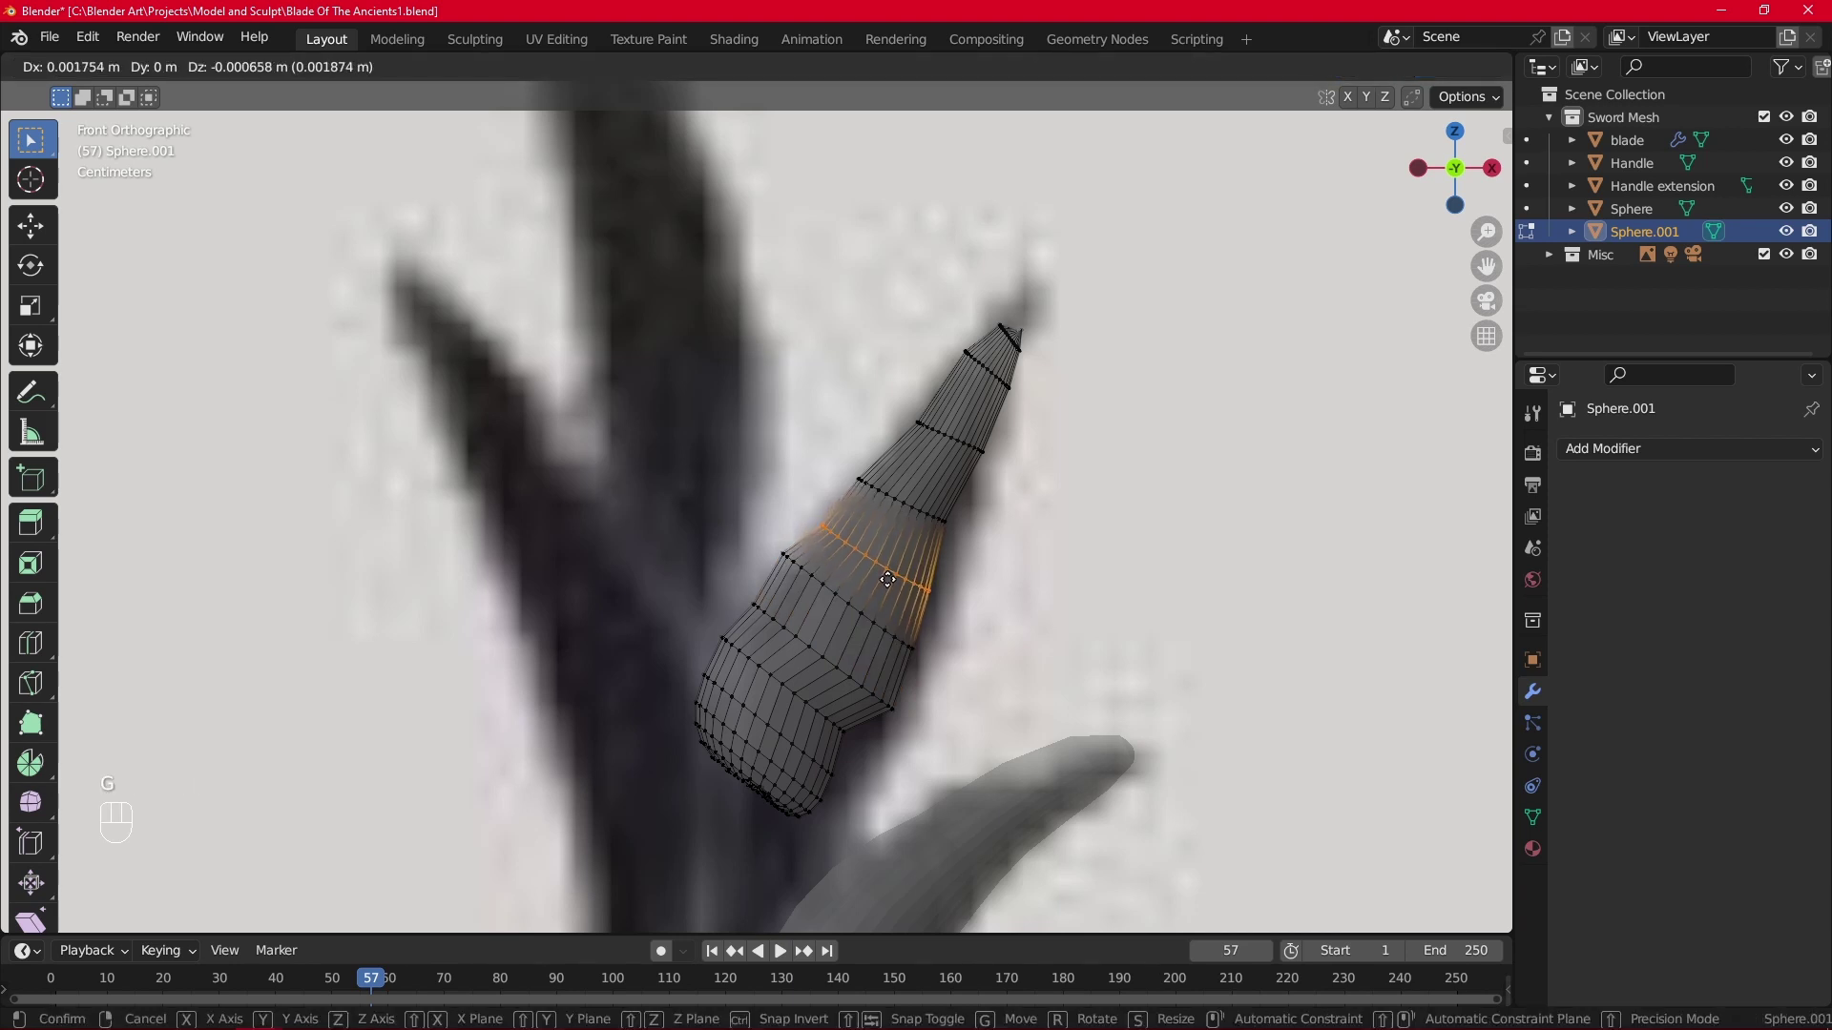
pyautogui.click(886, 579)
pyautogui.press('s')
pyautogui.click(992, 588)
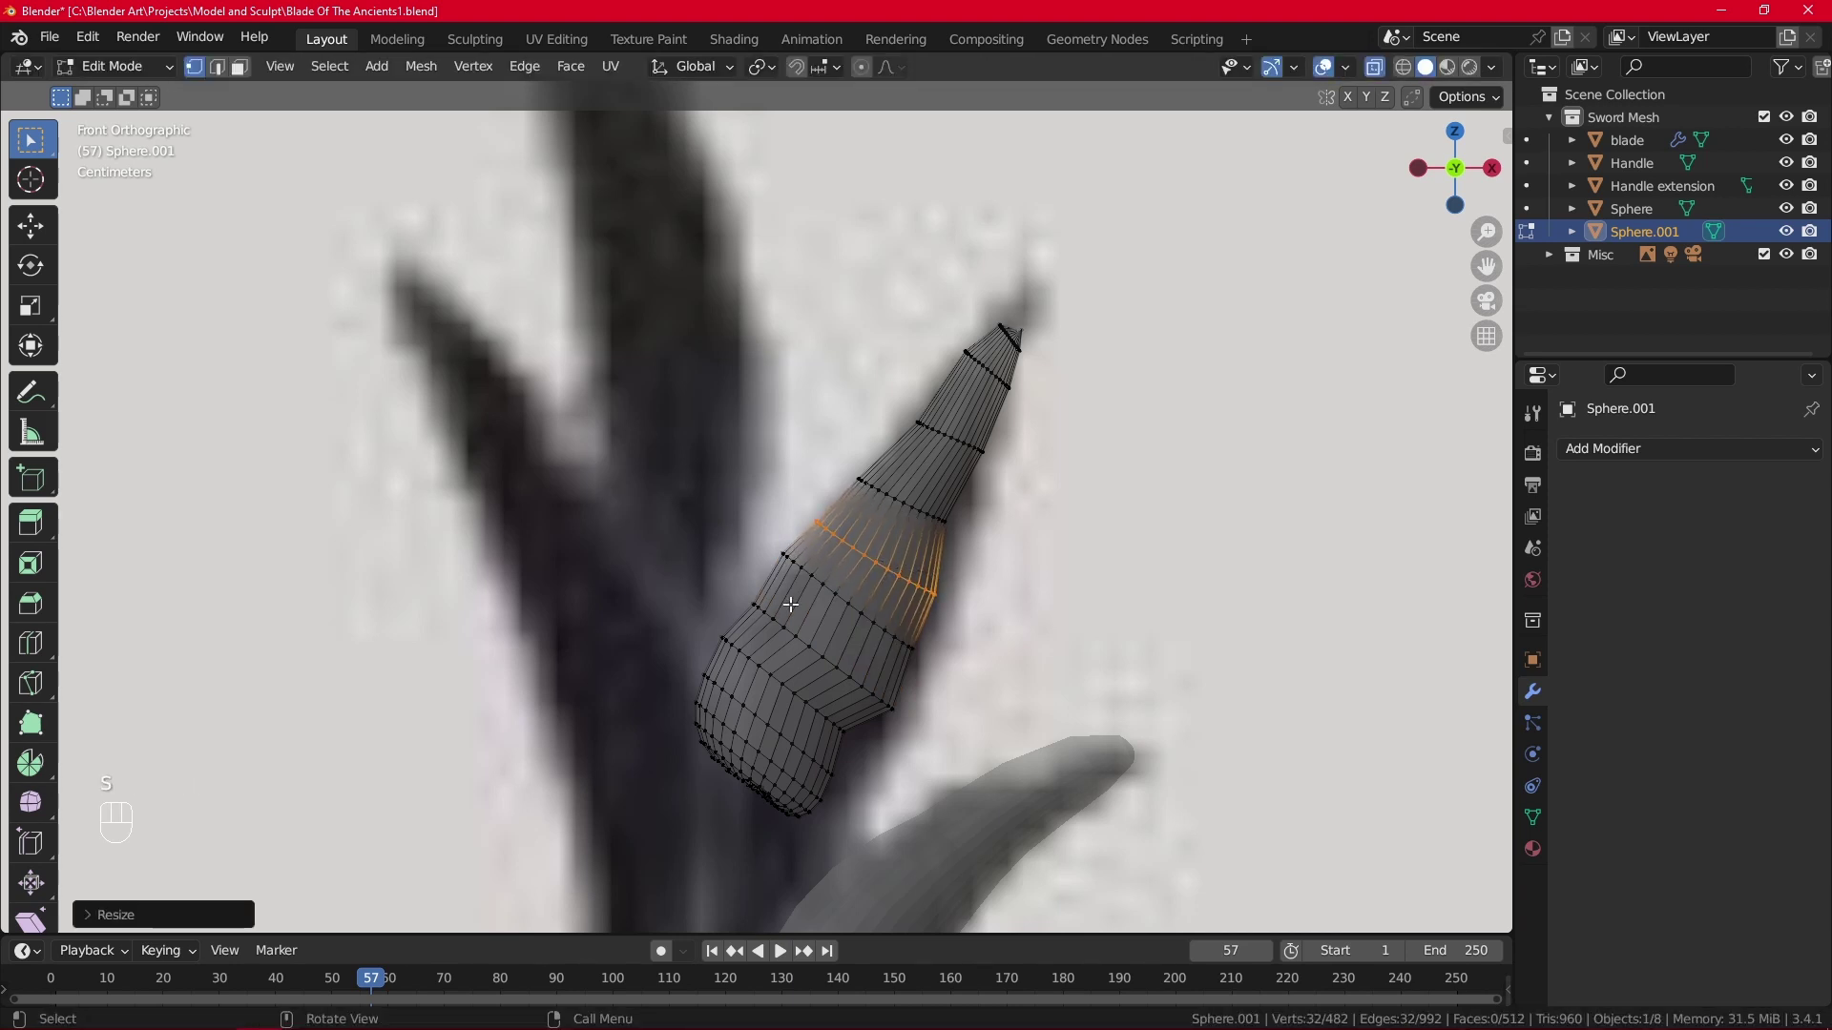
# Nudge the widened edge loop above the leaf's rounded base slightly inward and up.
pyautogui.click(801, 637)
pyautogui.doubleClick(801, 637)
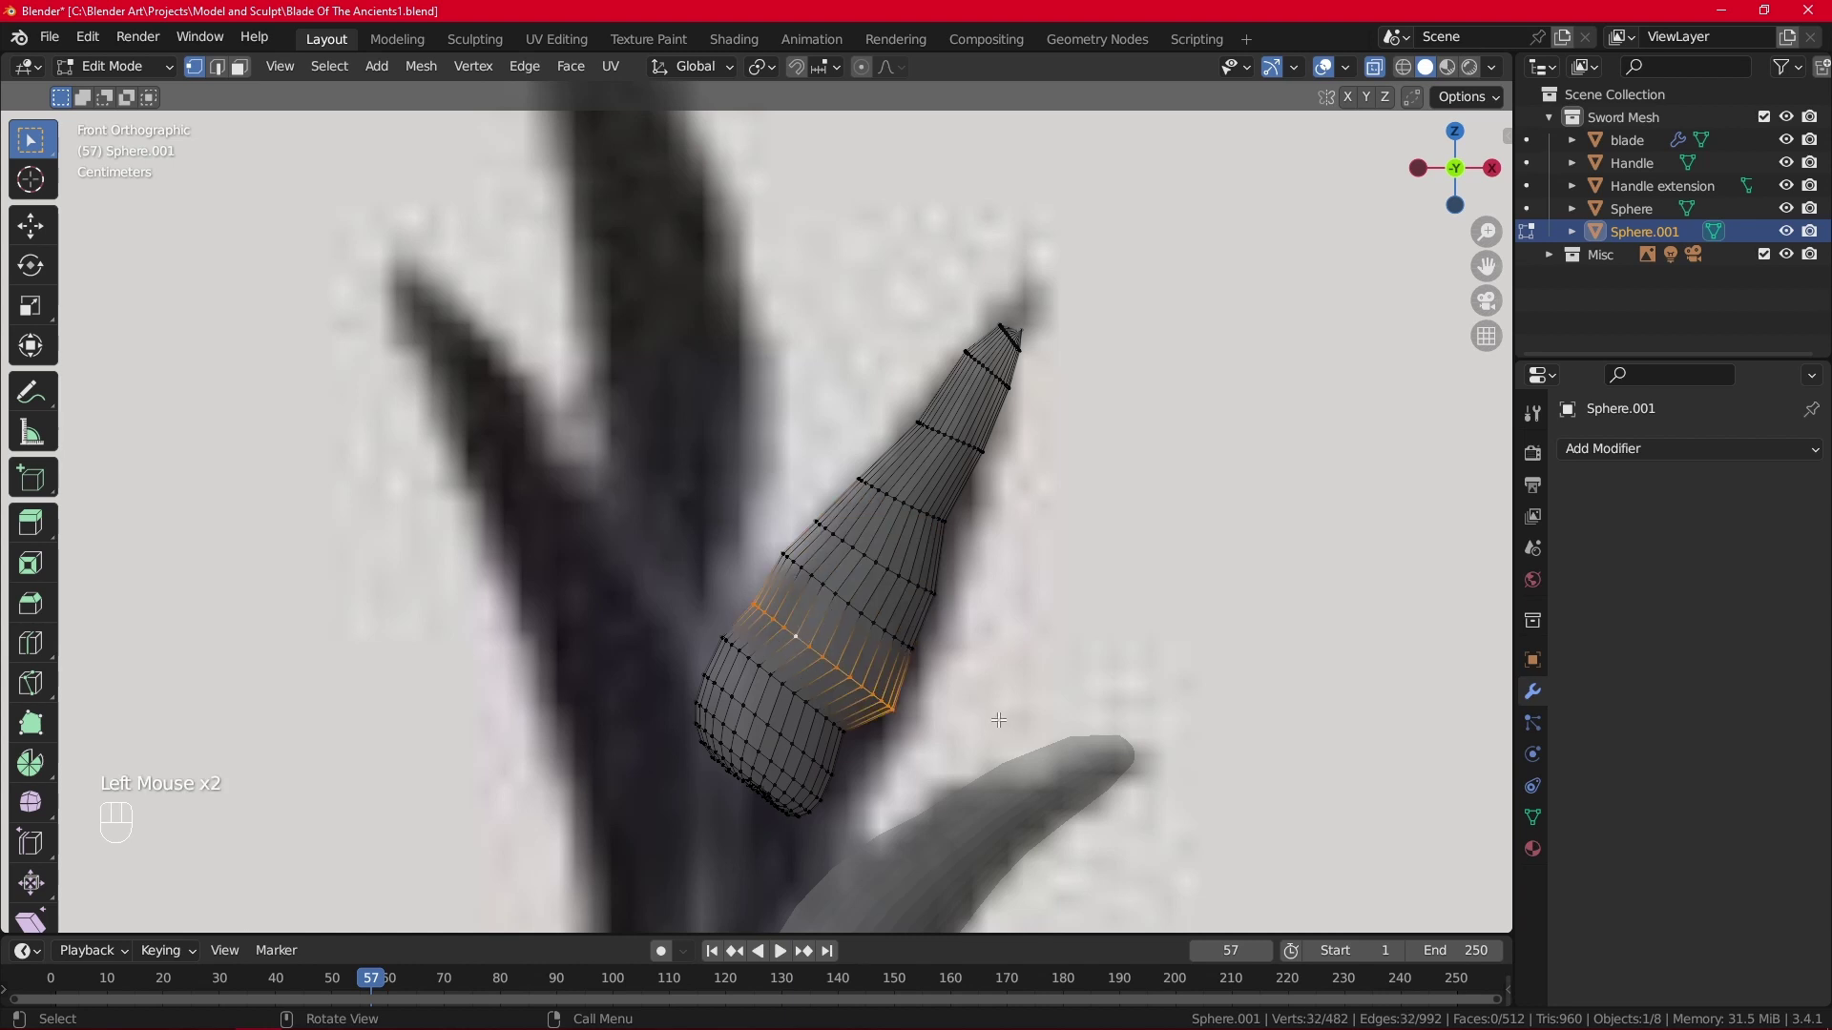
pyautogui.press('g')
pyautogui.click(989, 716)
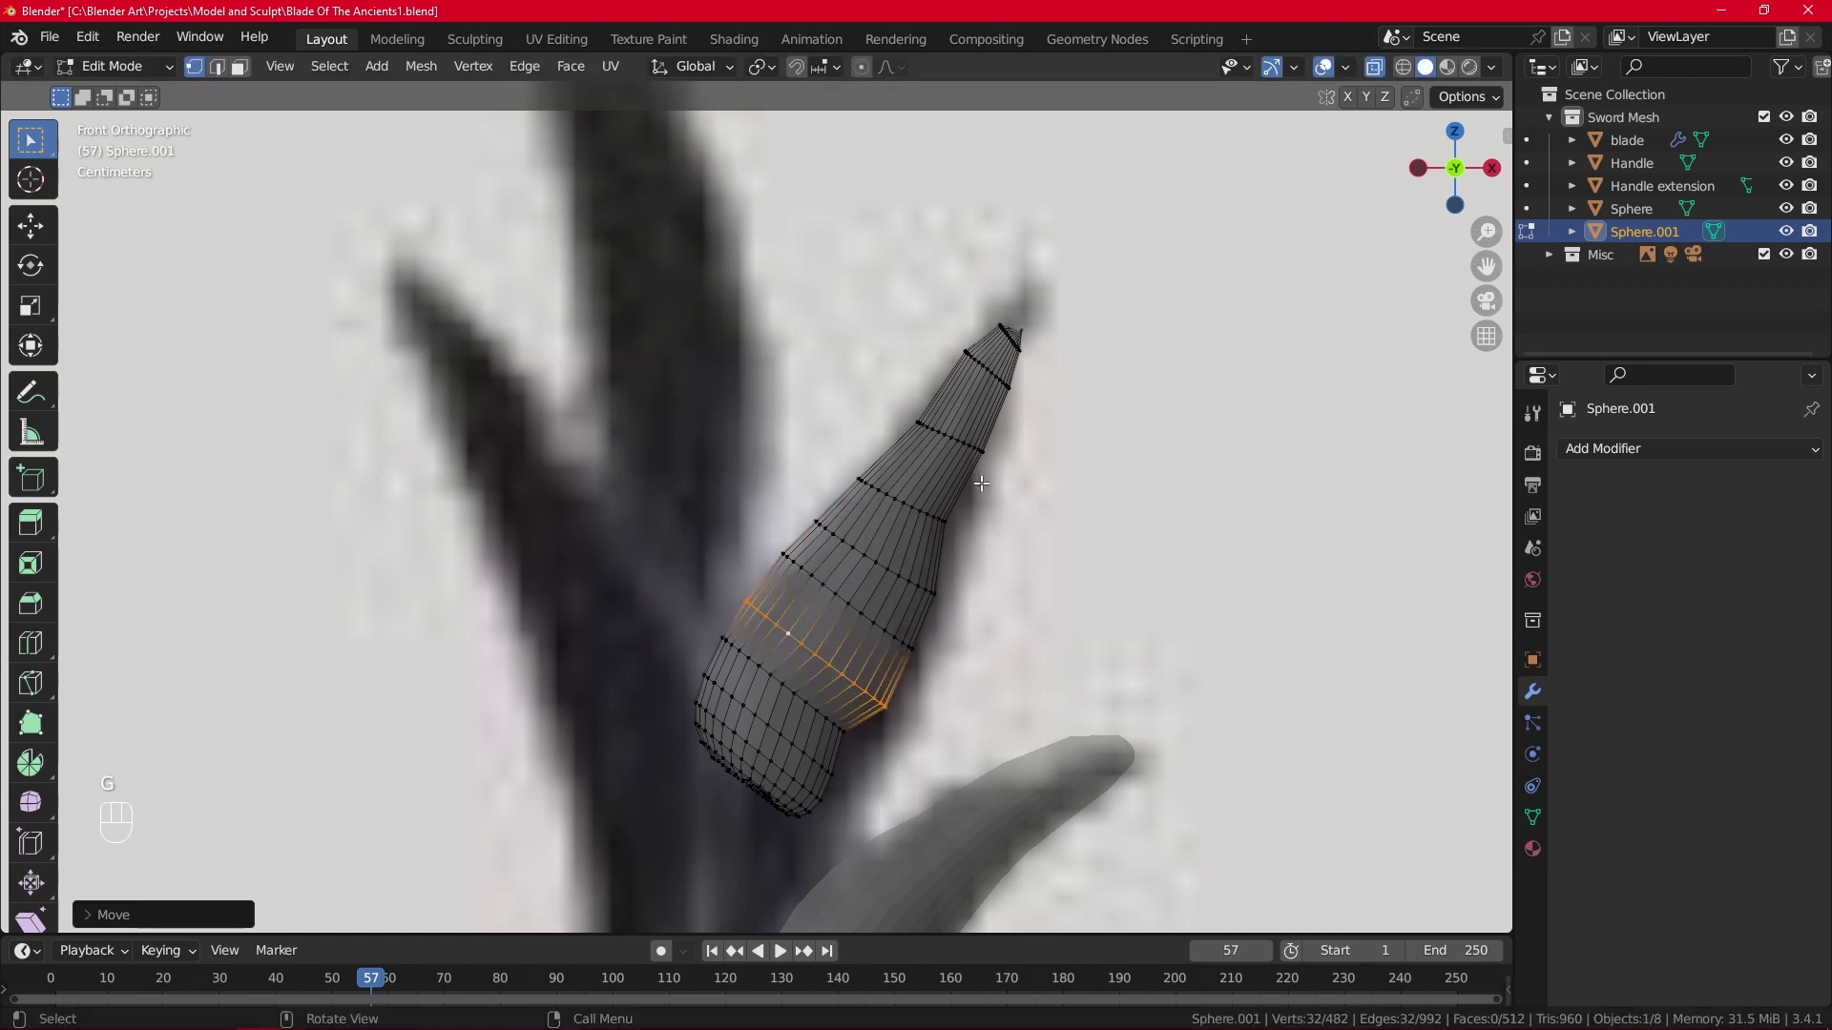
# Scale up the edge loop in the leaf's upper middle slightly, shift it outward and rotate it to match the reference edge.
pyautogui.doubleClick(916, 511)
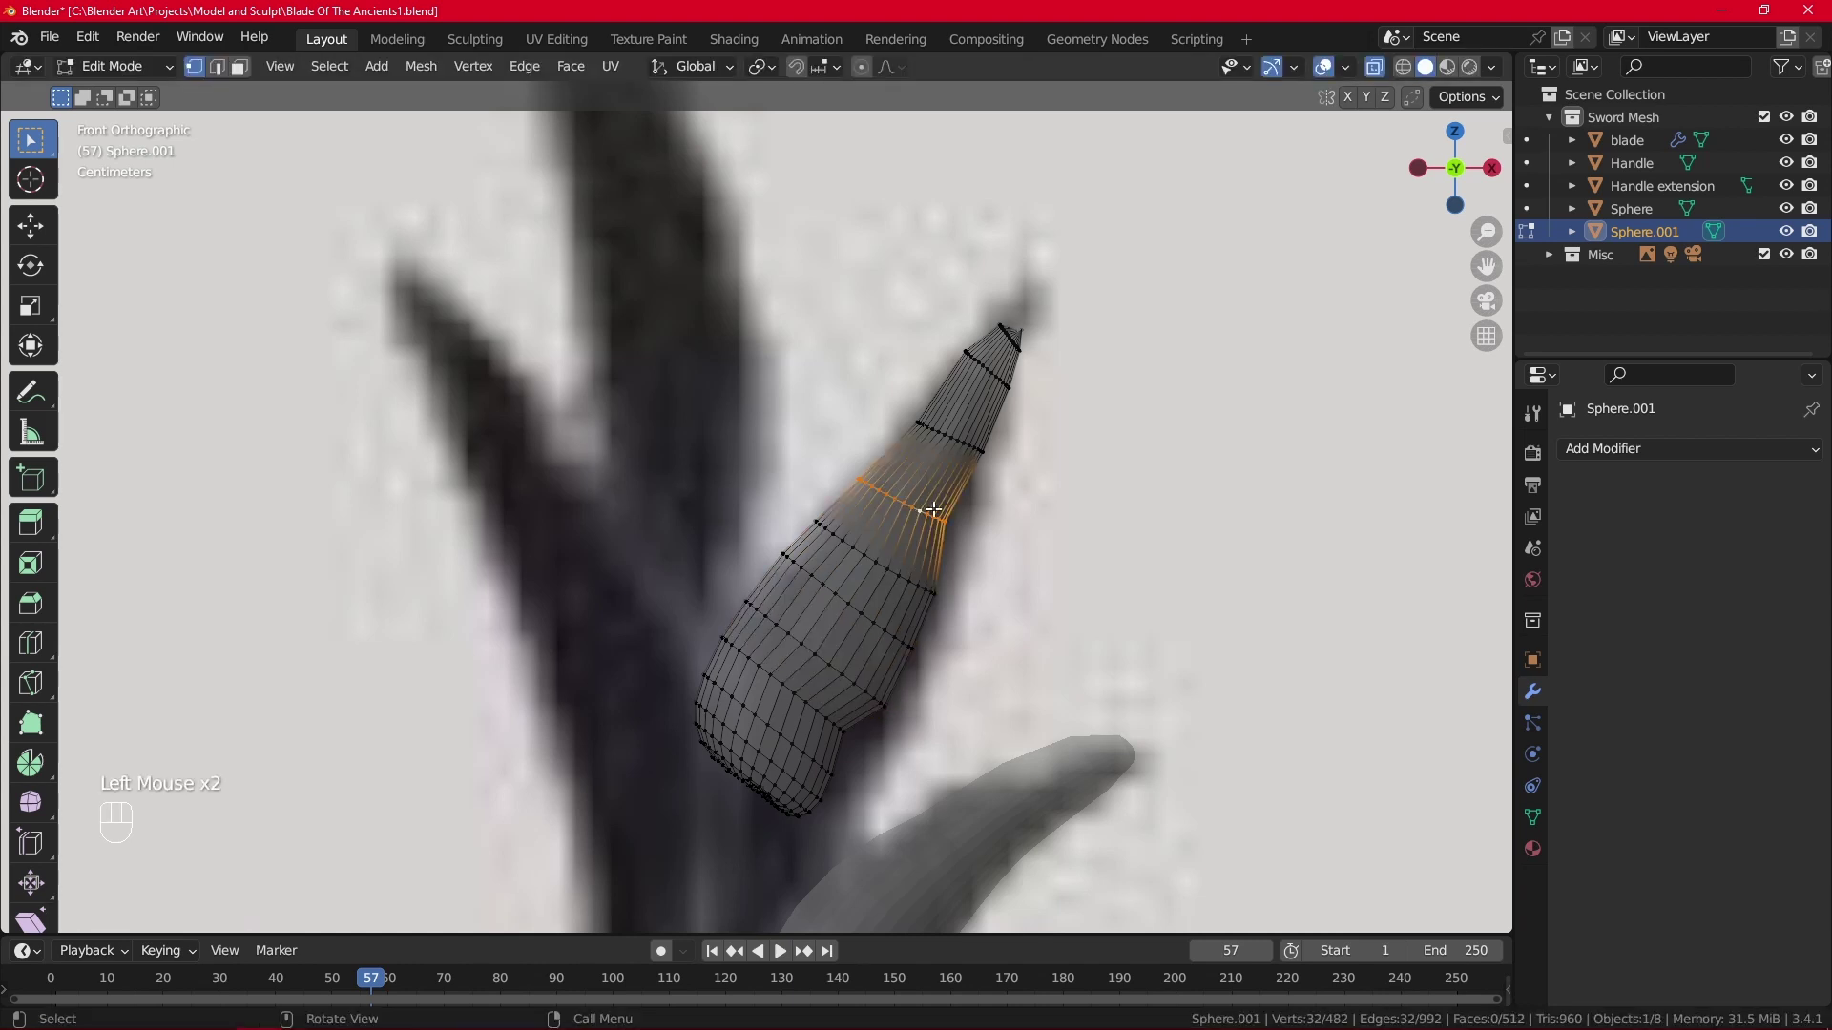
pyautogui.press('s')
pyautogui.click(1015, 536)
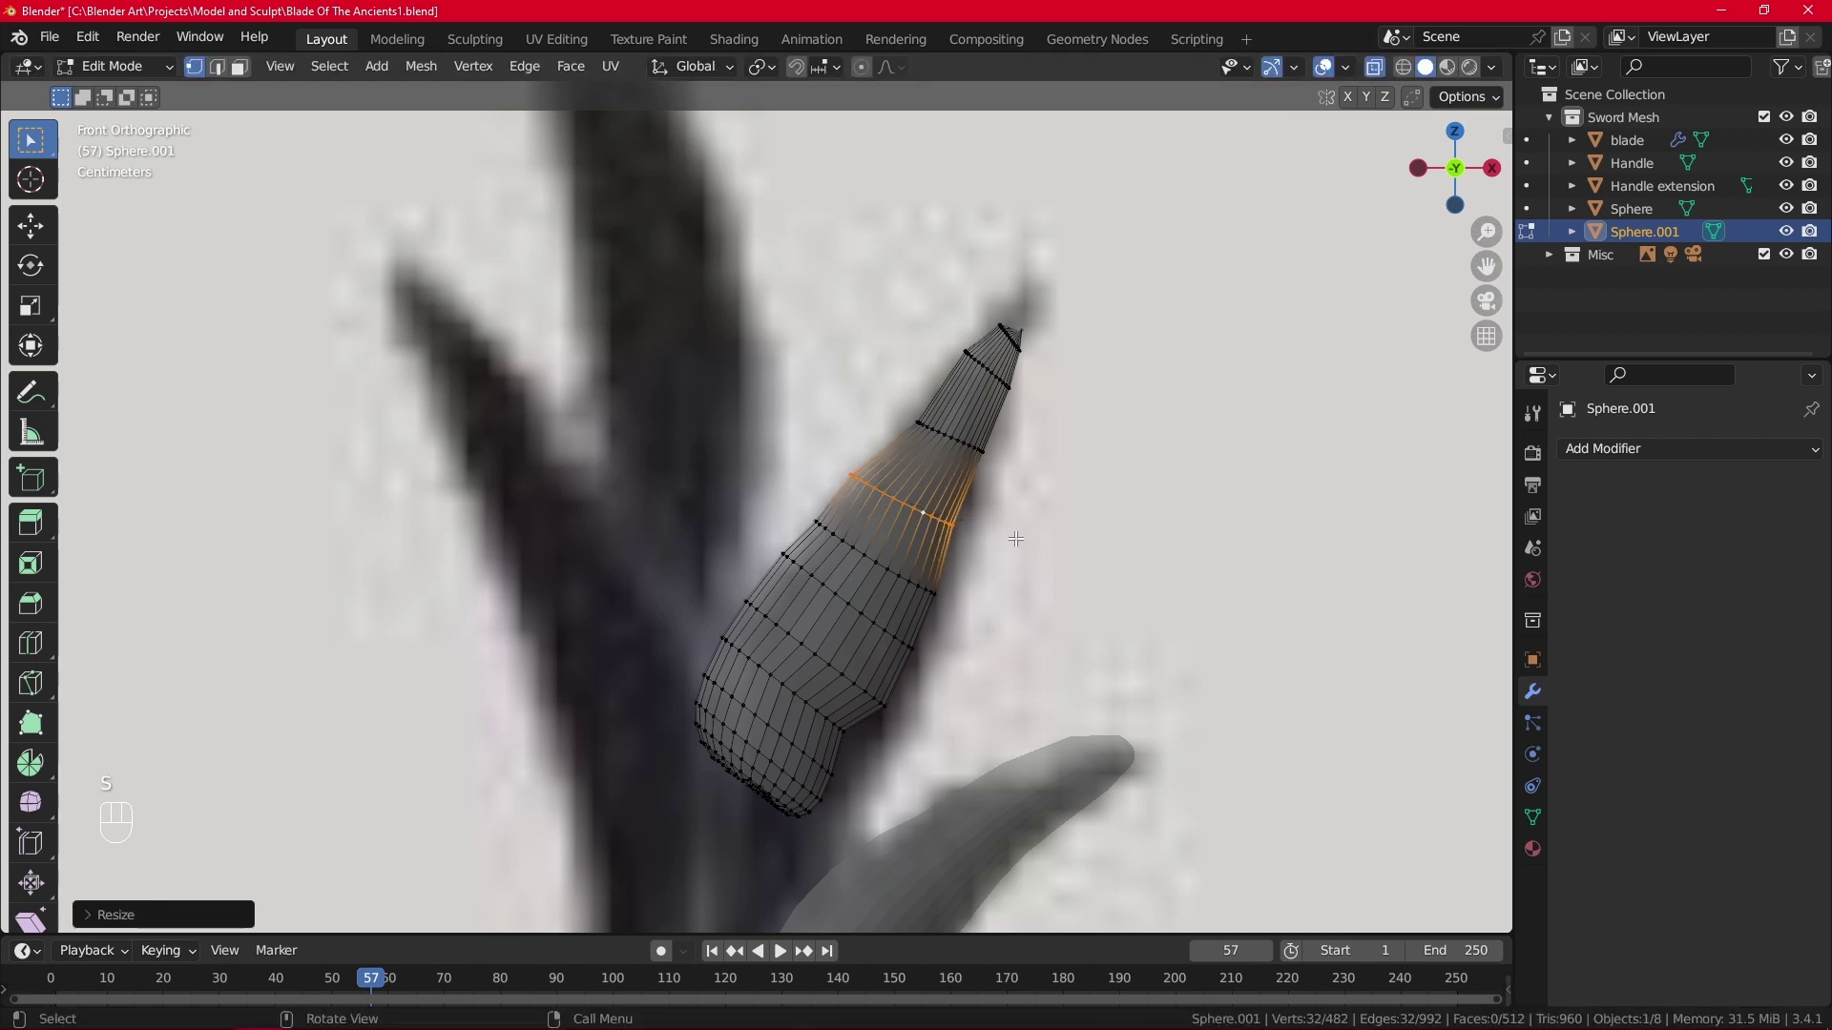
pyautogui.press('g')
pyautogui.click(1031, 541)
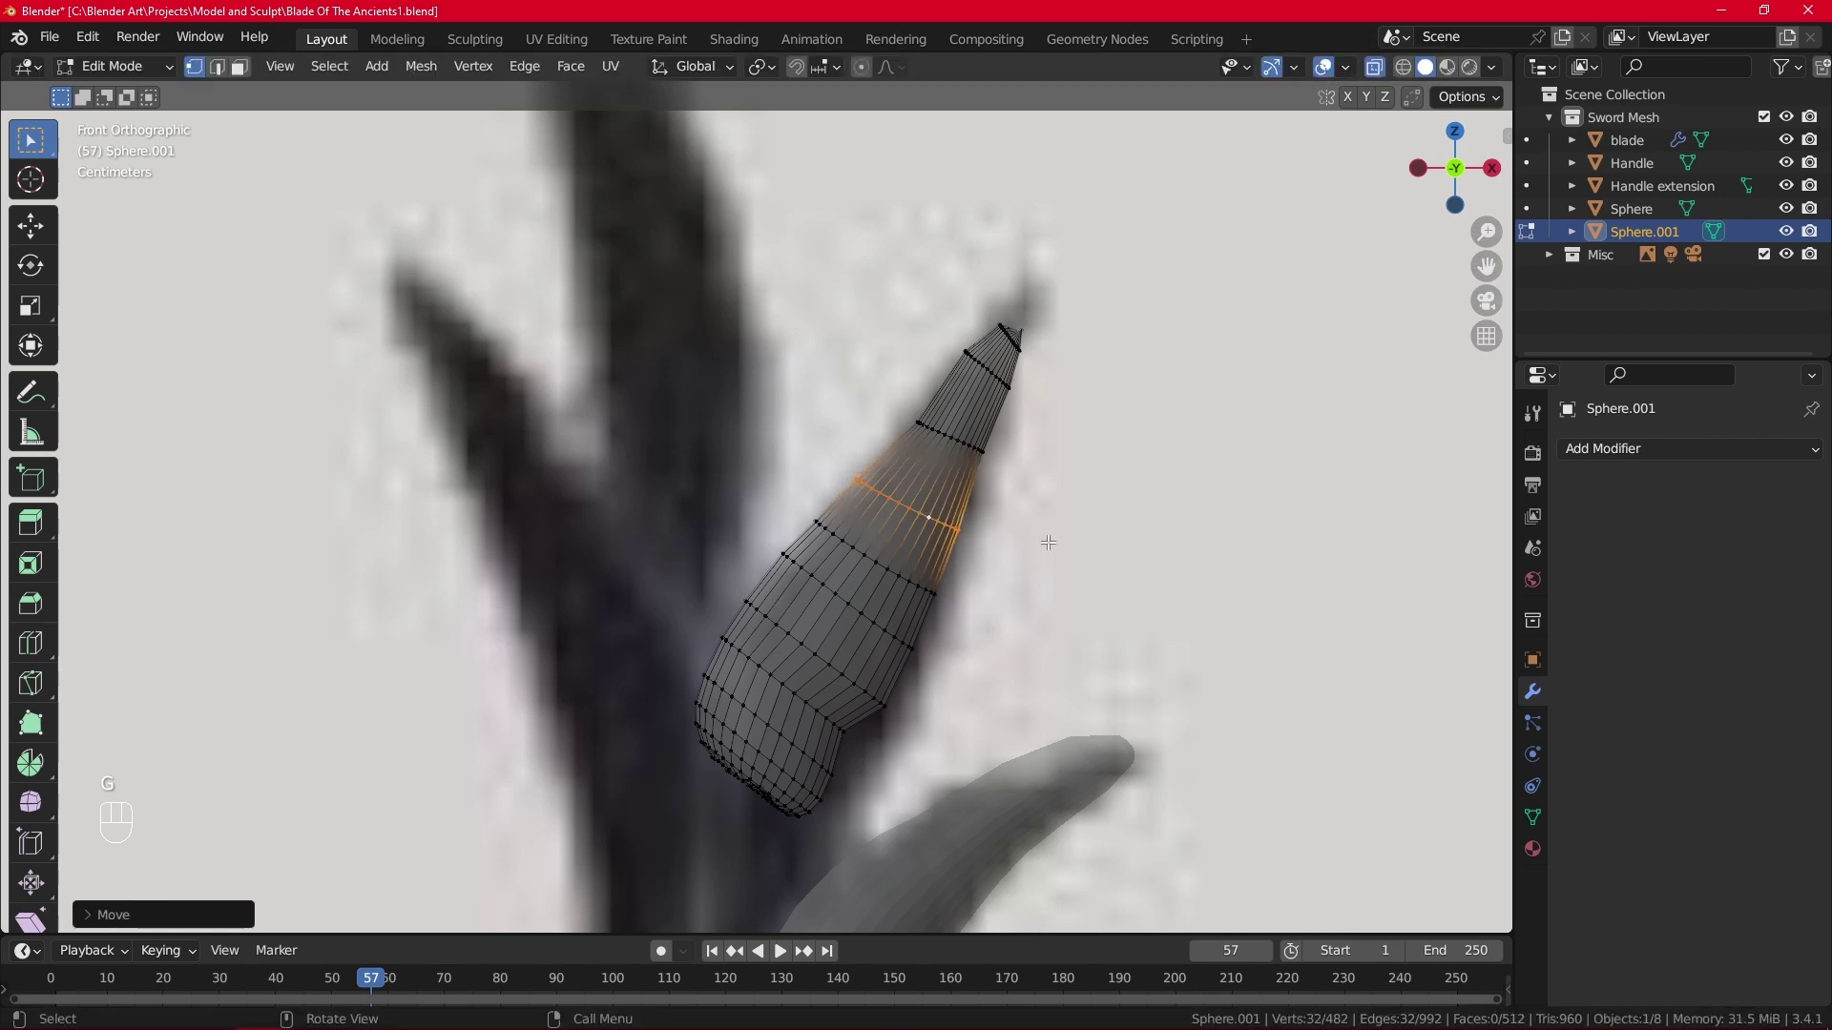
pyautogui.press('r')
pyautogui.click(1049, 542)
# Shift the edge loop in the leaf's upper part slightly inward, scale it up about 1.03 times and rotate it to match the reference edge.
pyautogui.keyDown('alt'); pyautogui.click(951, 436); pyautogui.keyUp('alt')
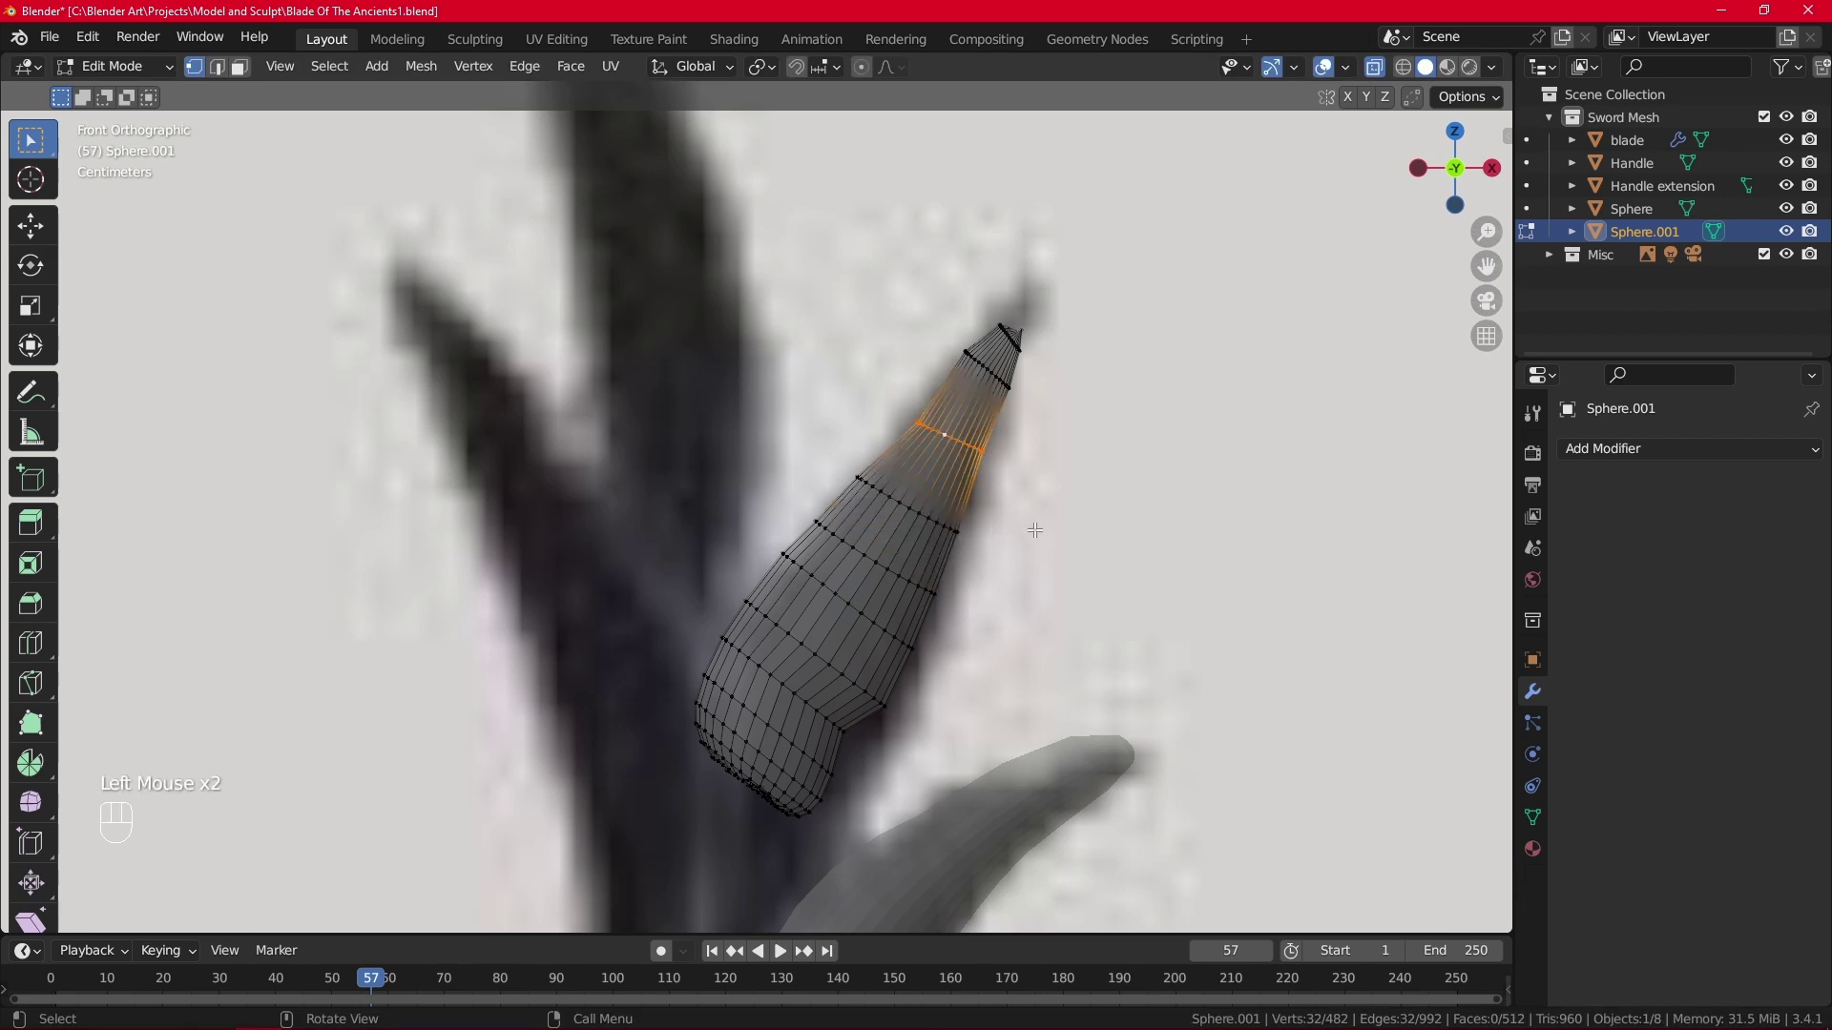
pyautogui.press('g')
pyautogui.click(1001, 550)
pyautogui.press('t')
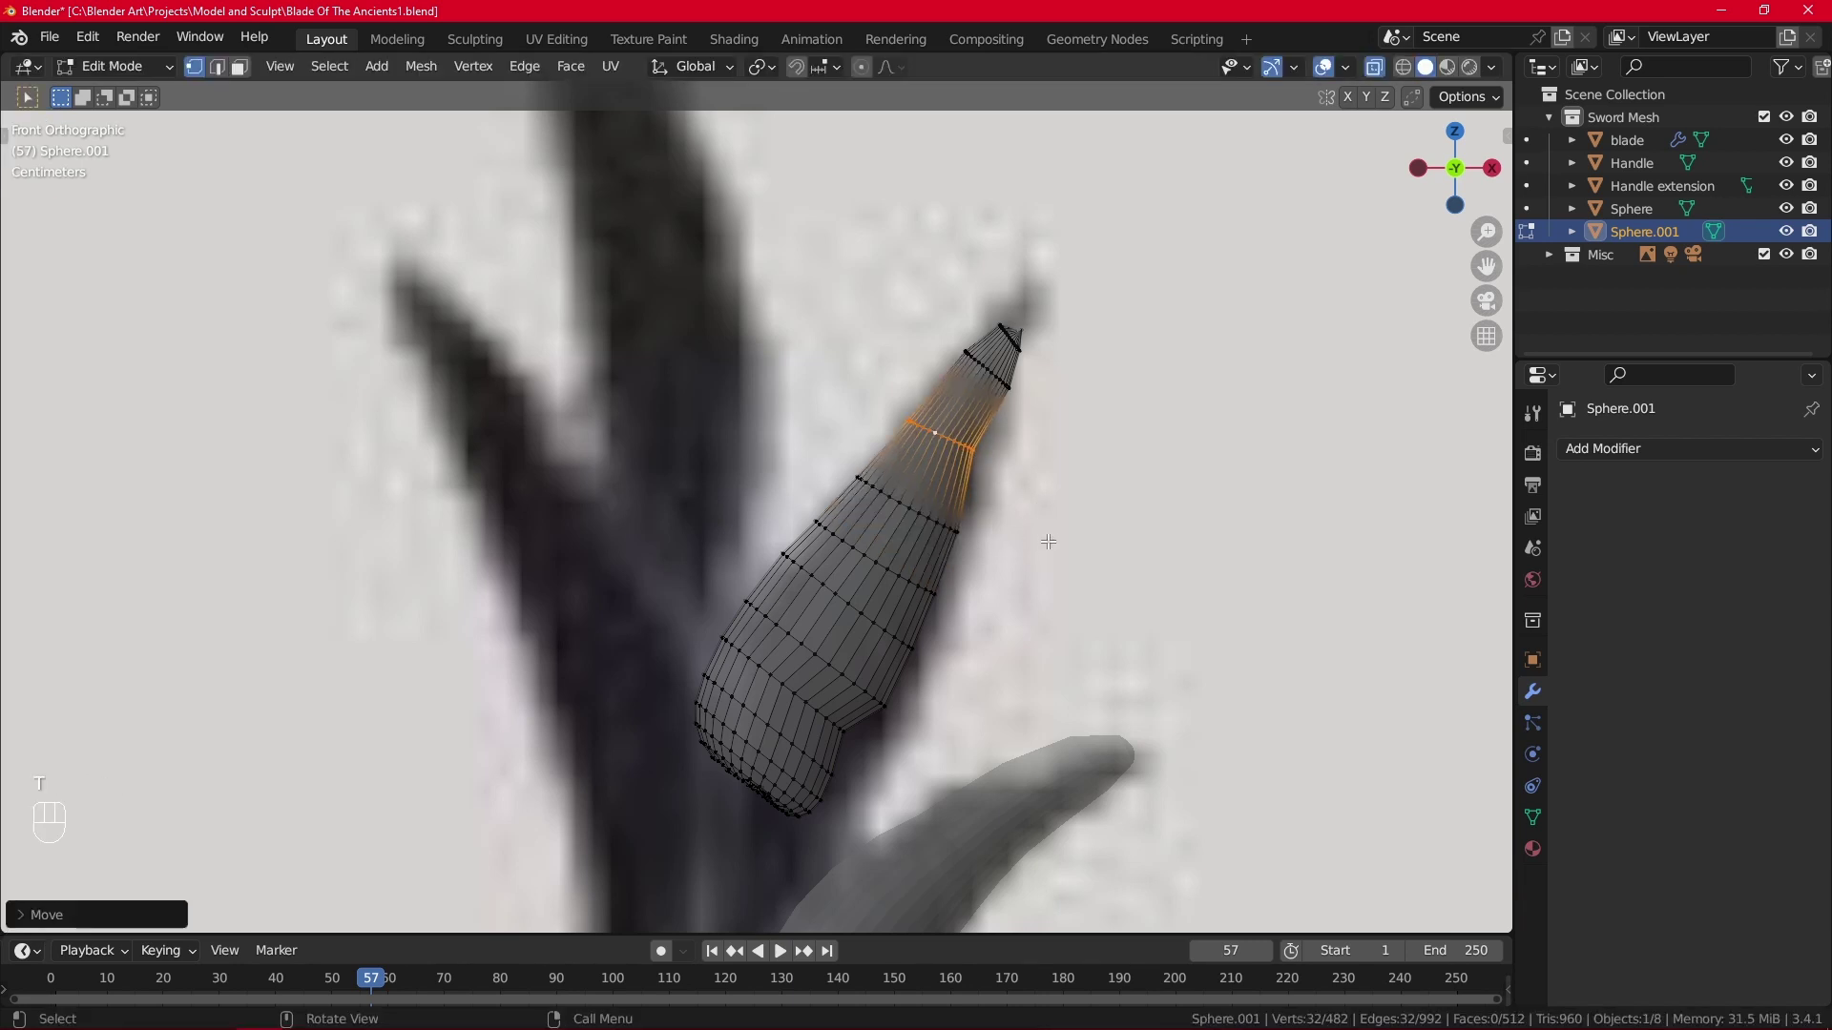
pyautogui.press('r')
pyautogui.click(1078, 482)
pyautogui.press('s')
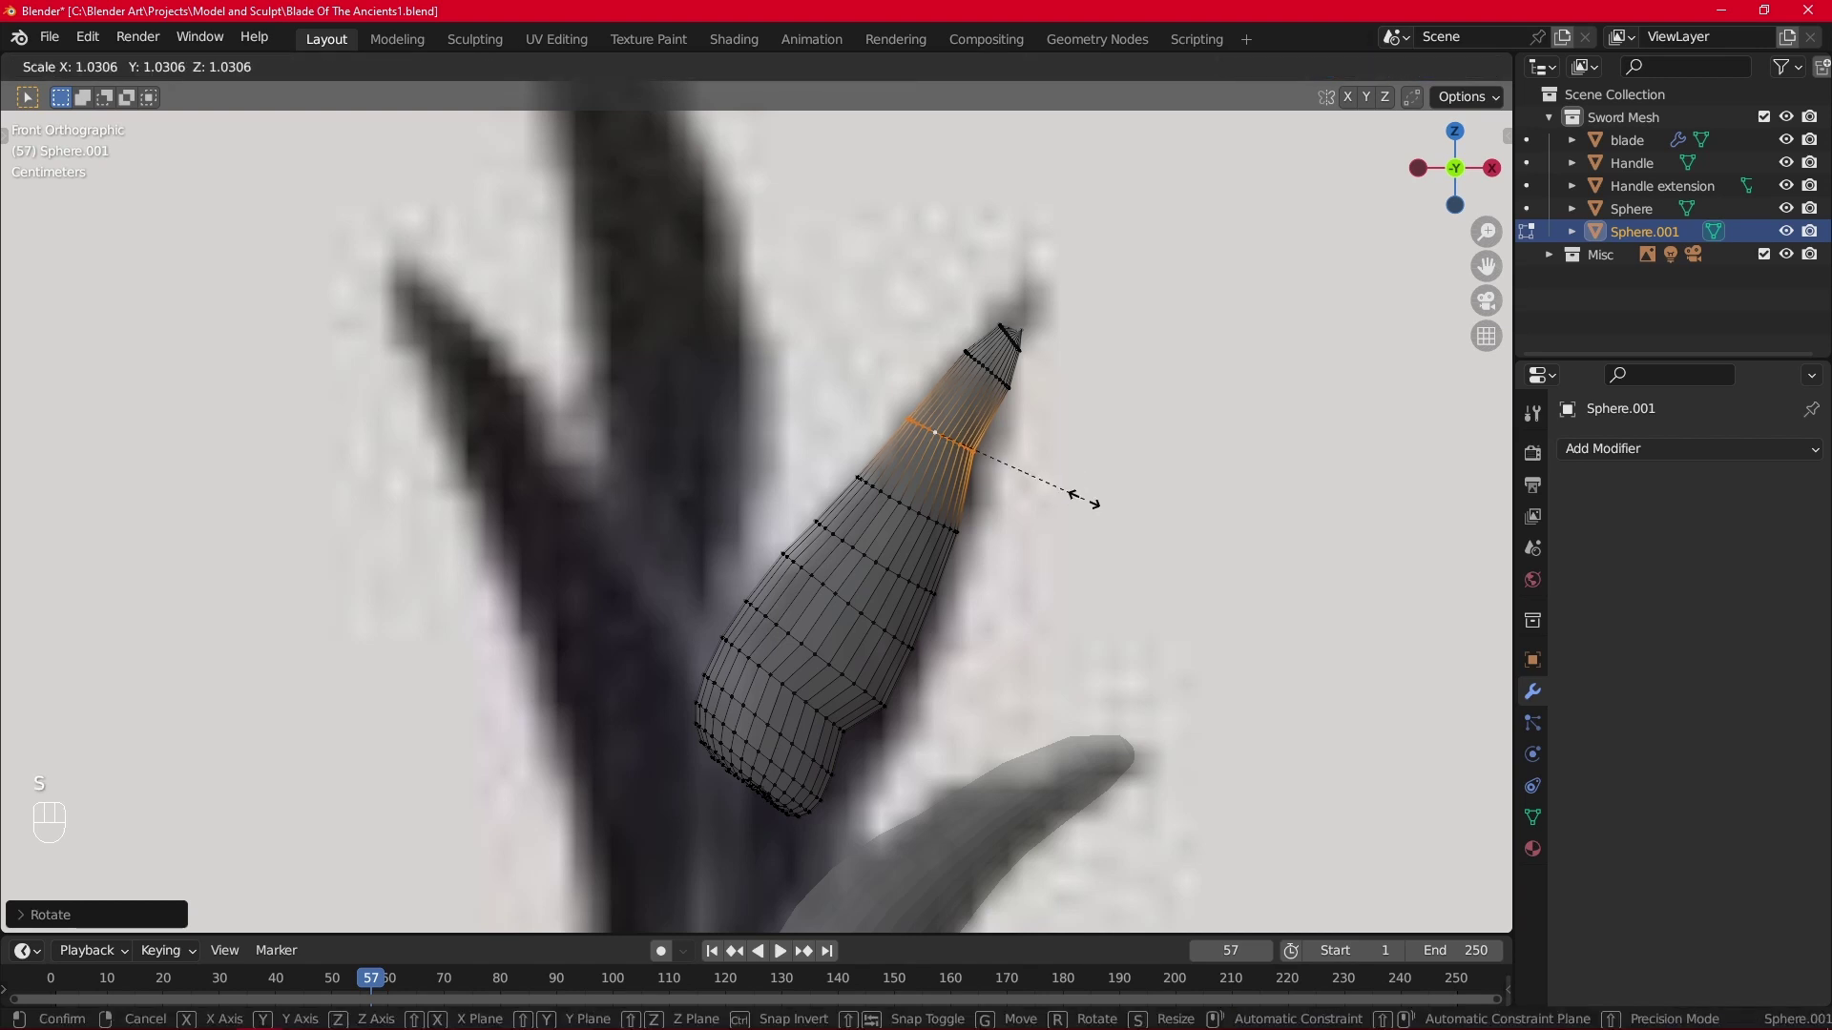
pyautogui.click(1088, 502)
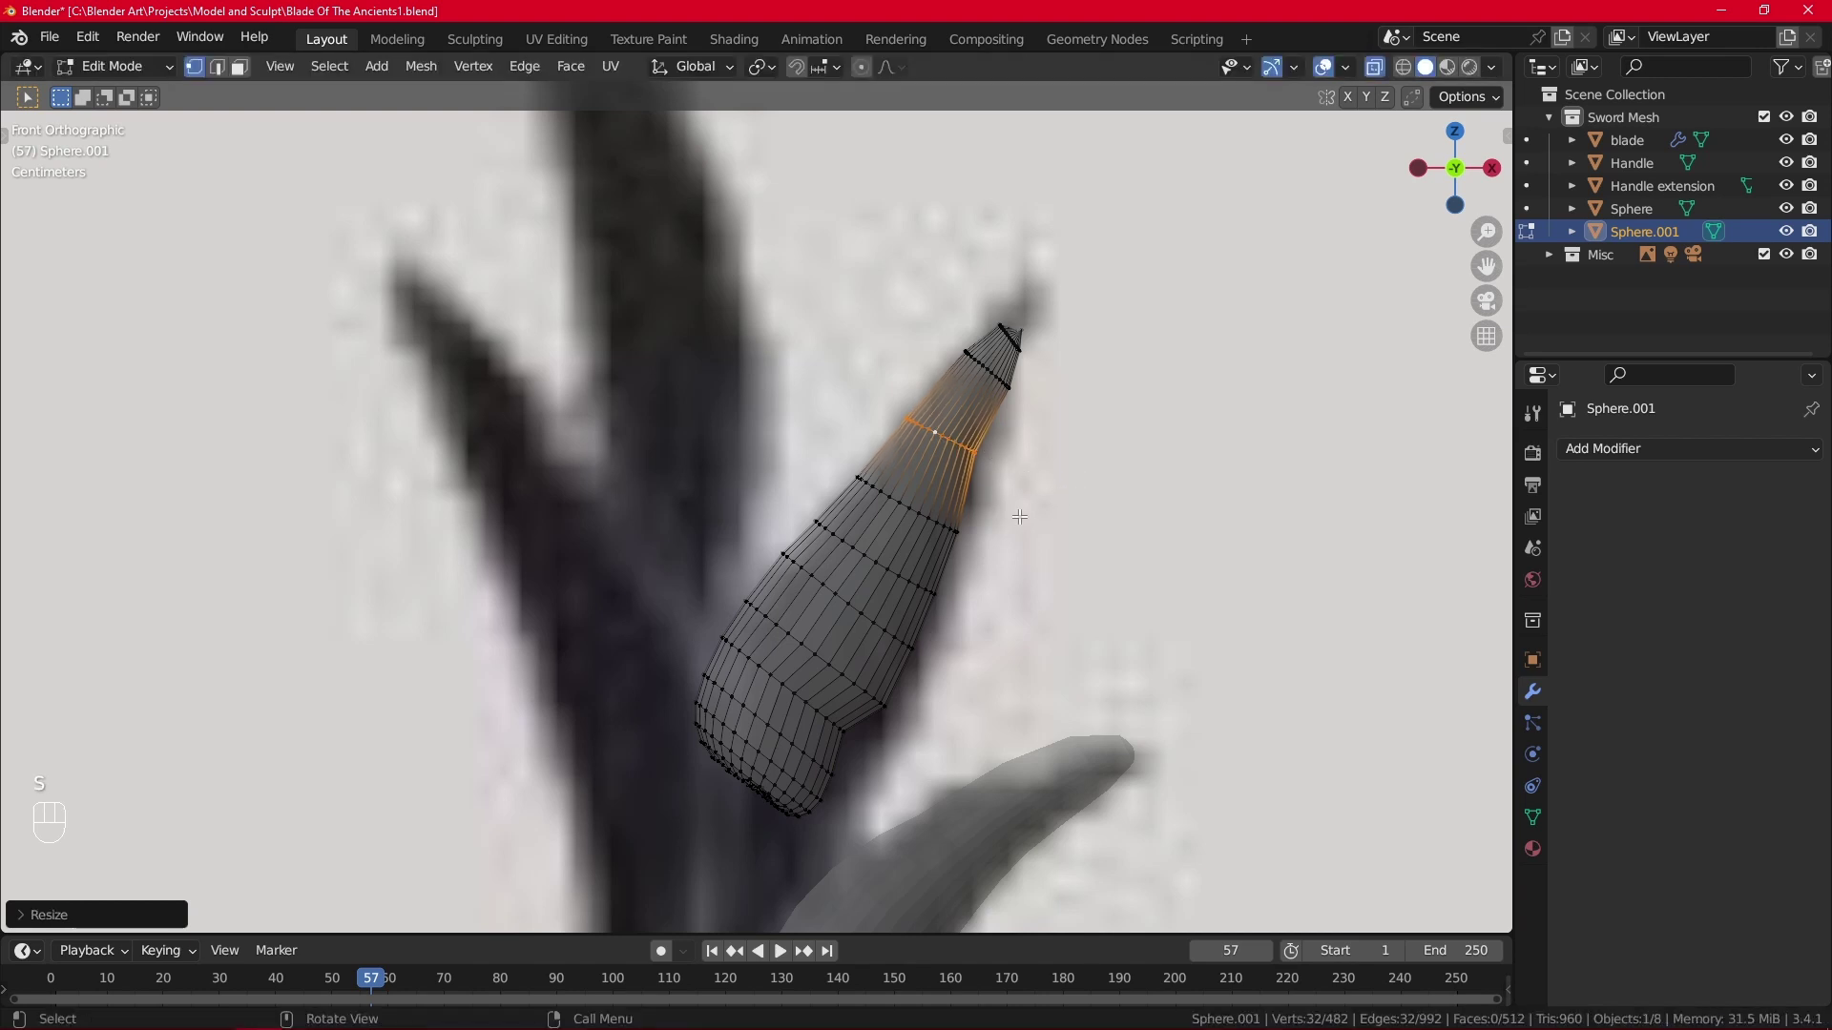
pyautogui.press('r')
pyautogui.click(1064, 506)
pyautogui.press('g')
pyautogui.click(1060, 476)
# Rotate the edge loop just below the leaf's tip about -9.6 degrees and move it about -0.002 m in X and -0.0035 m in Z.
pyautogui.doubleClick(991, 373)
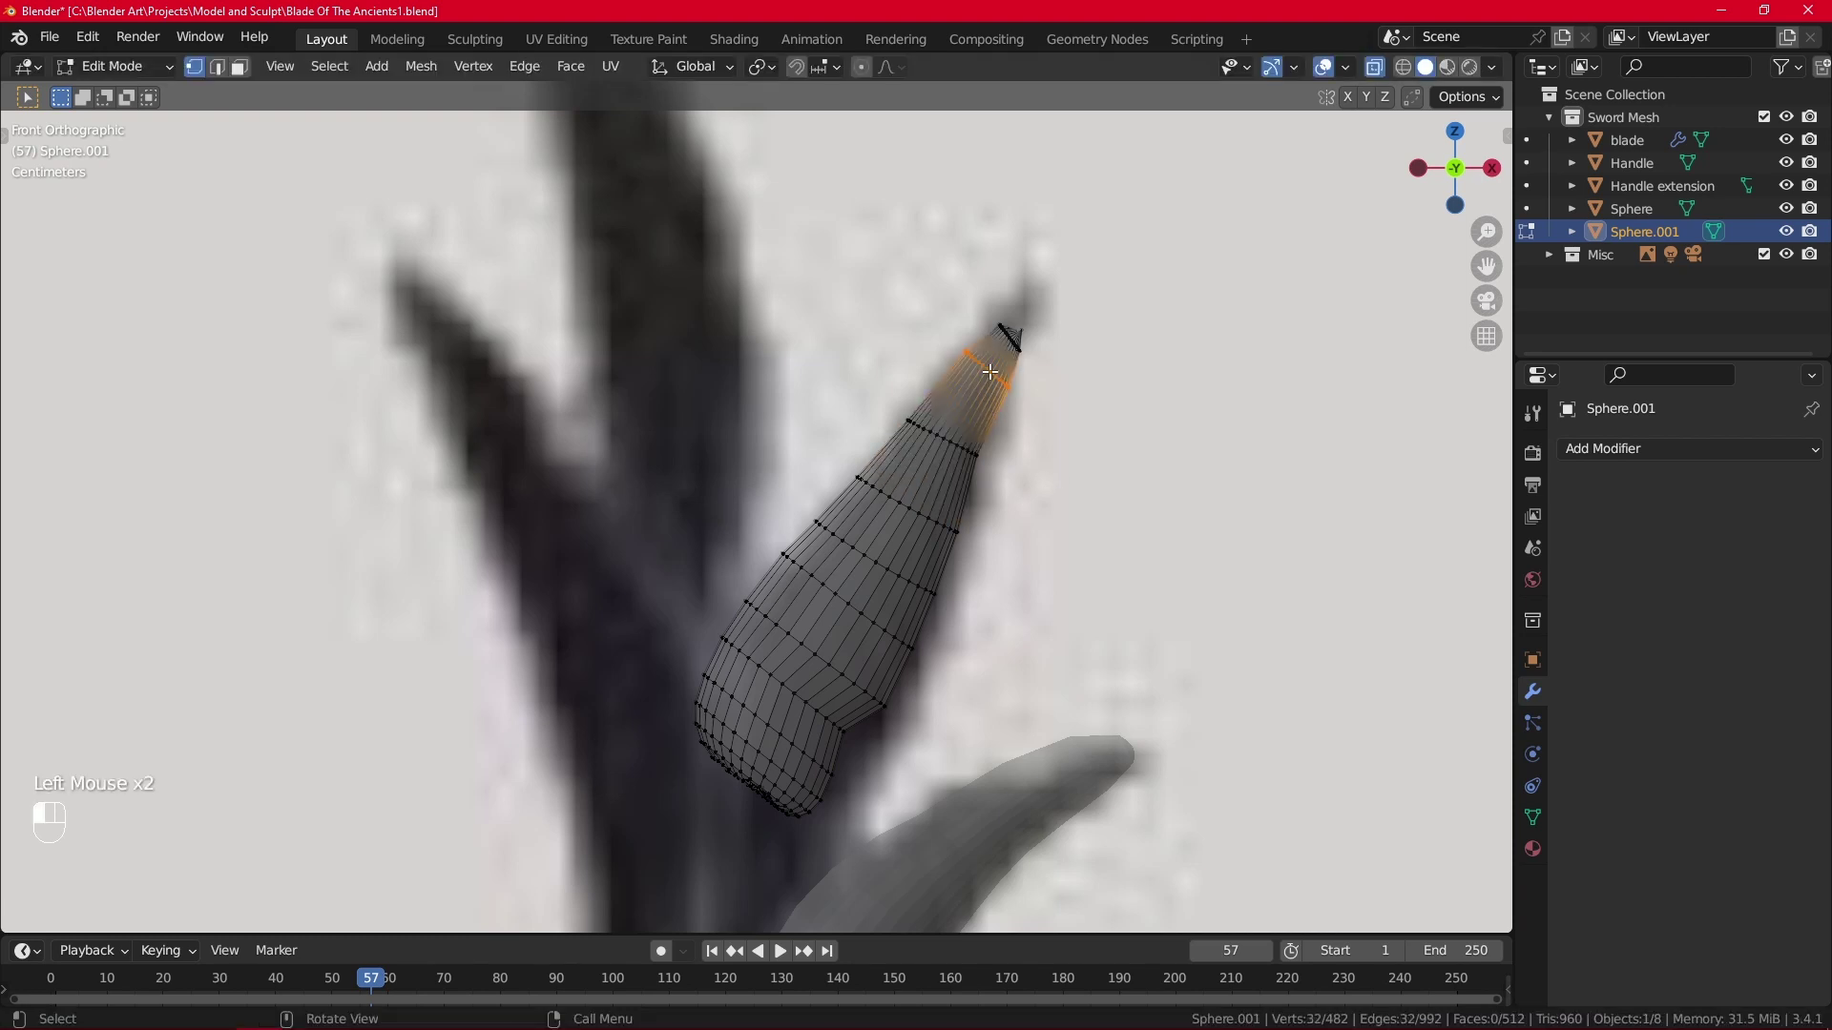
pyautogui.press('r')
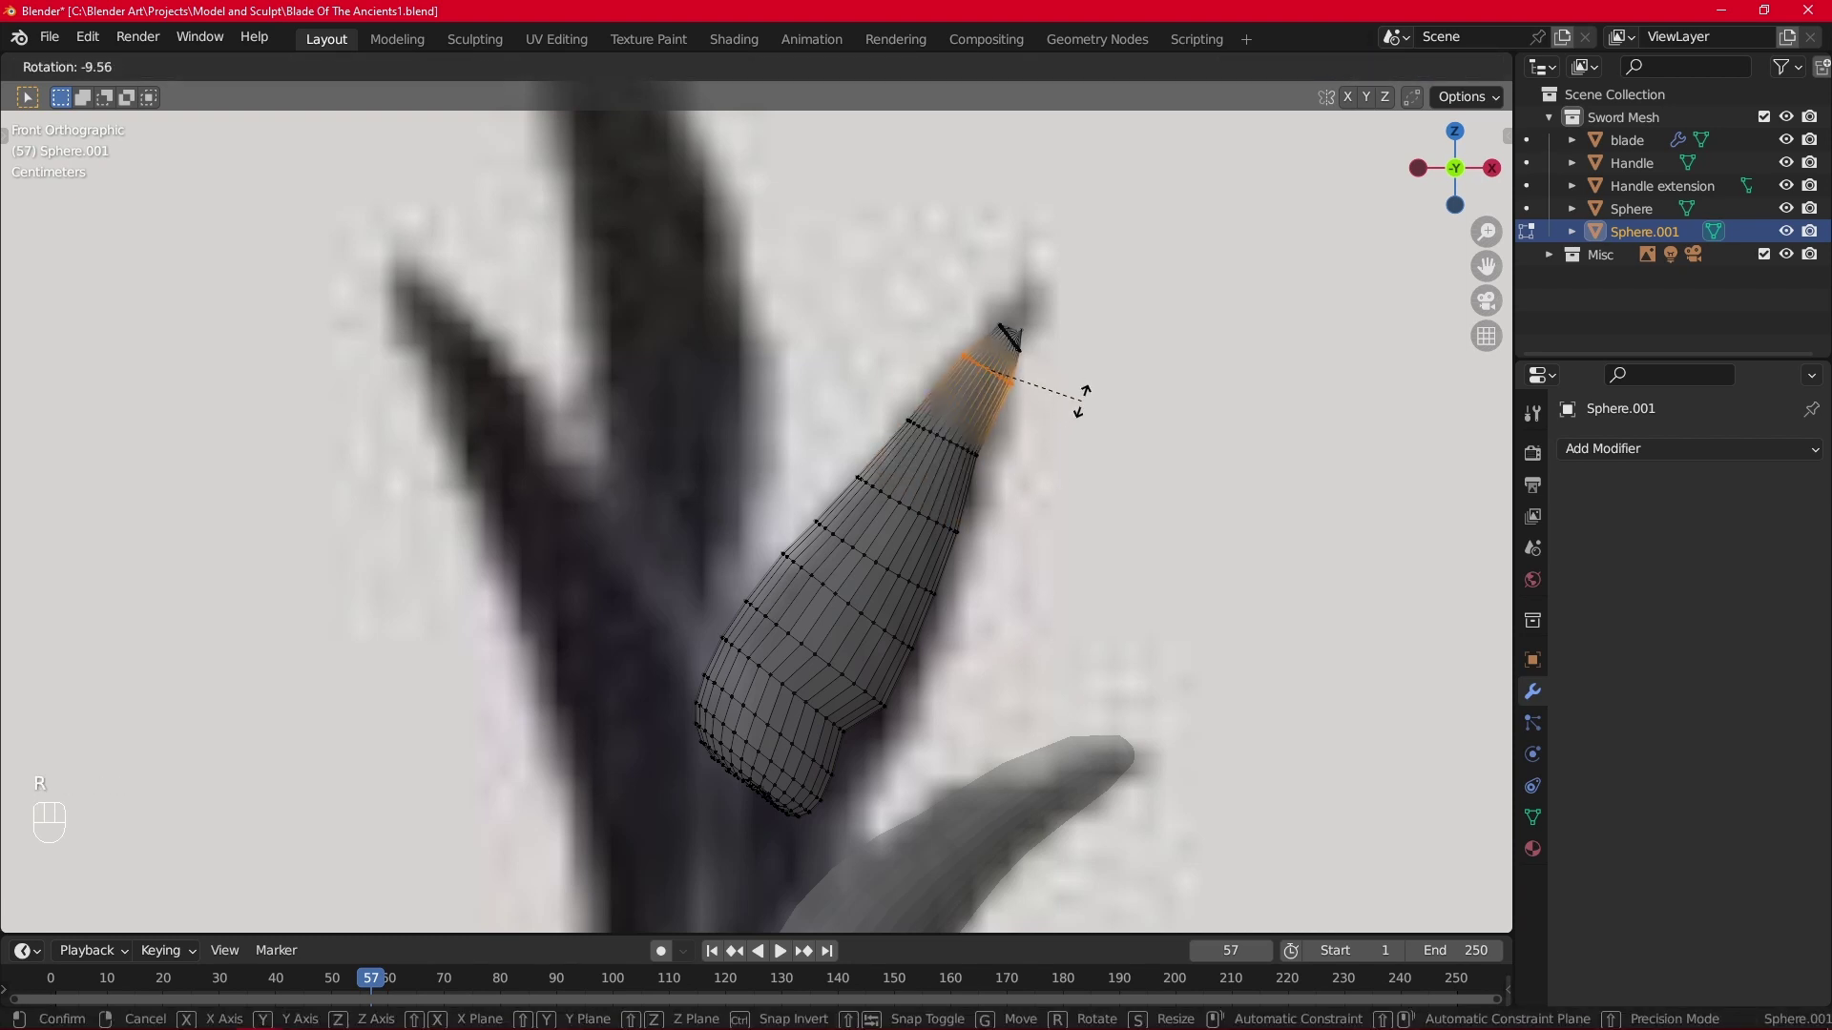
pyautogui.click(1081, 398)
pyautogui.press('g')
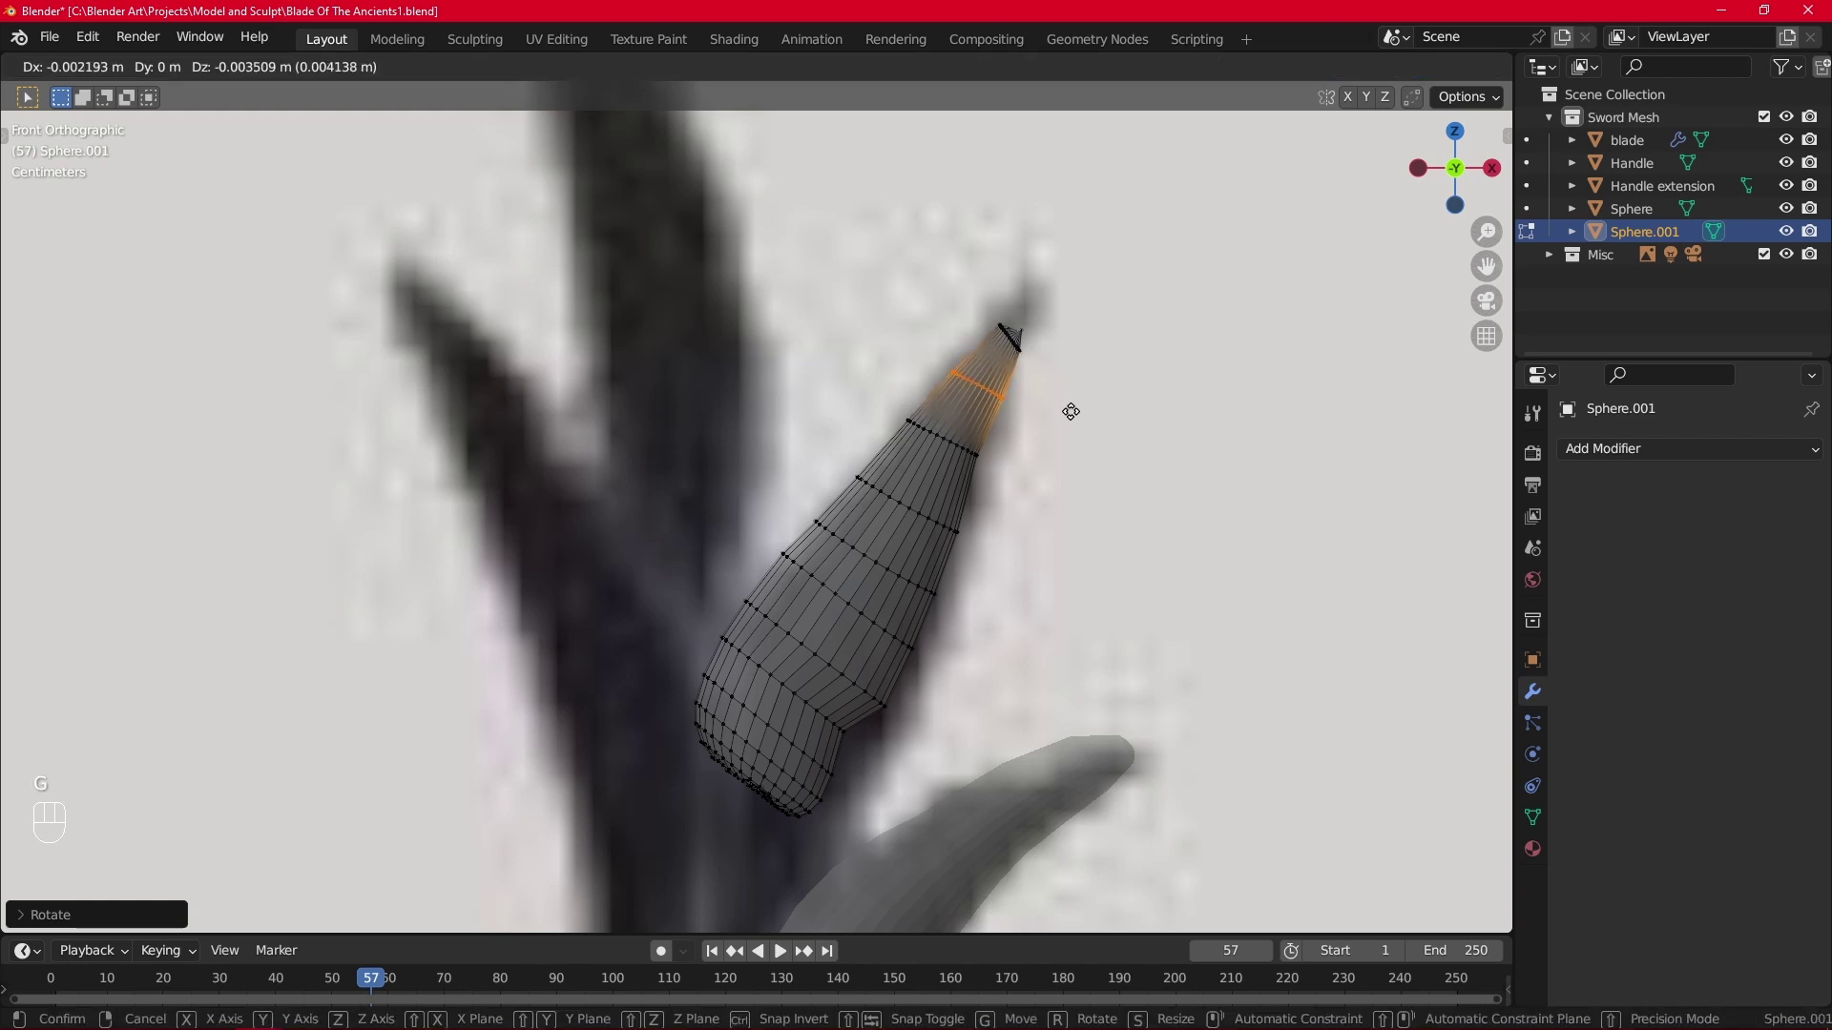
pyautogui.rightClick(1070, 411)
# Nudge the vertex at the leaf's tip slightly toward the reference tip.
pyautogui.click(1024, 331)
pyautogui.press('g')
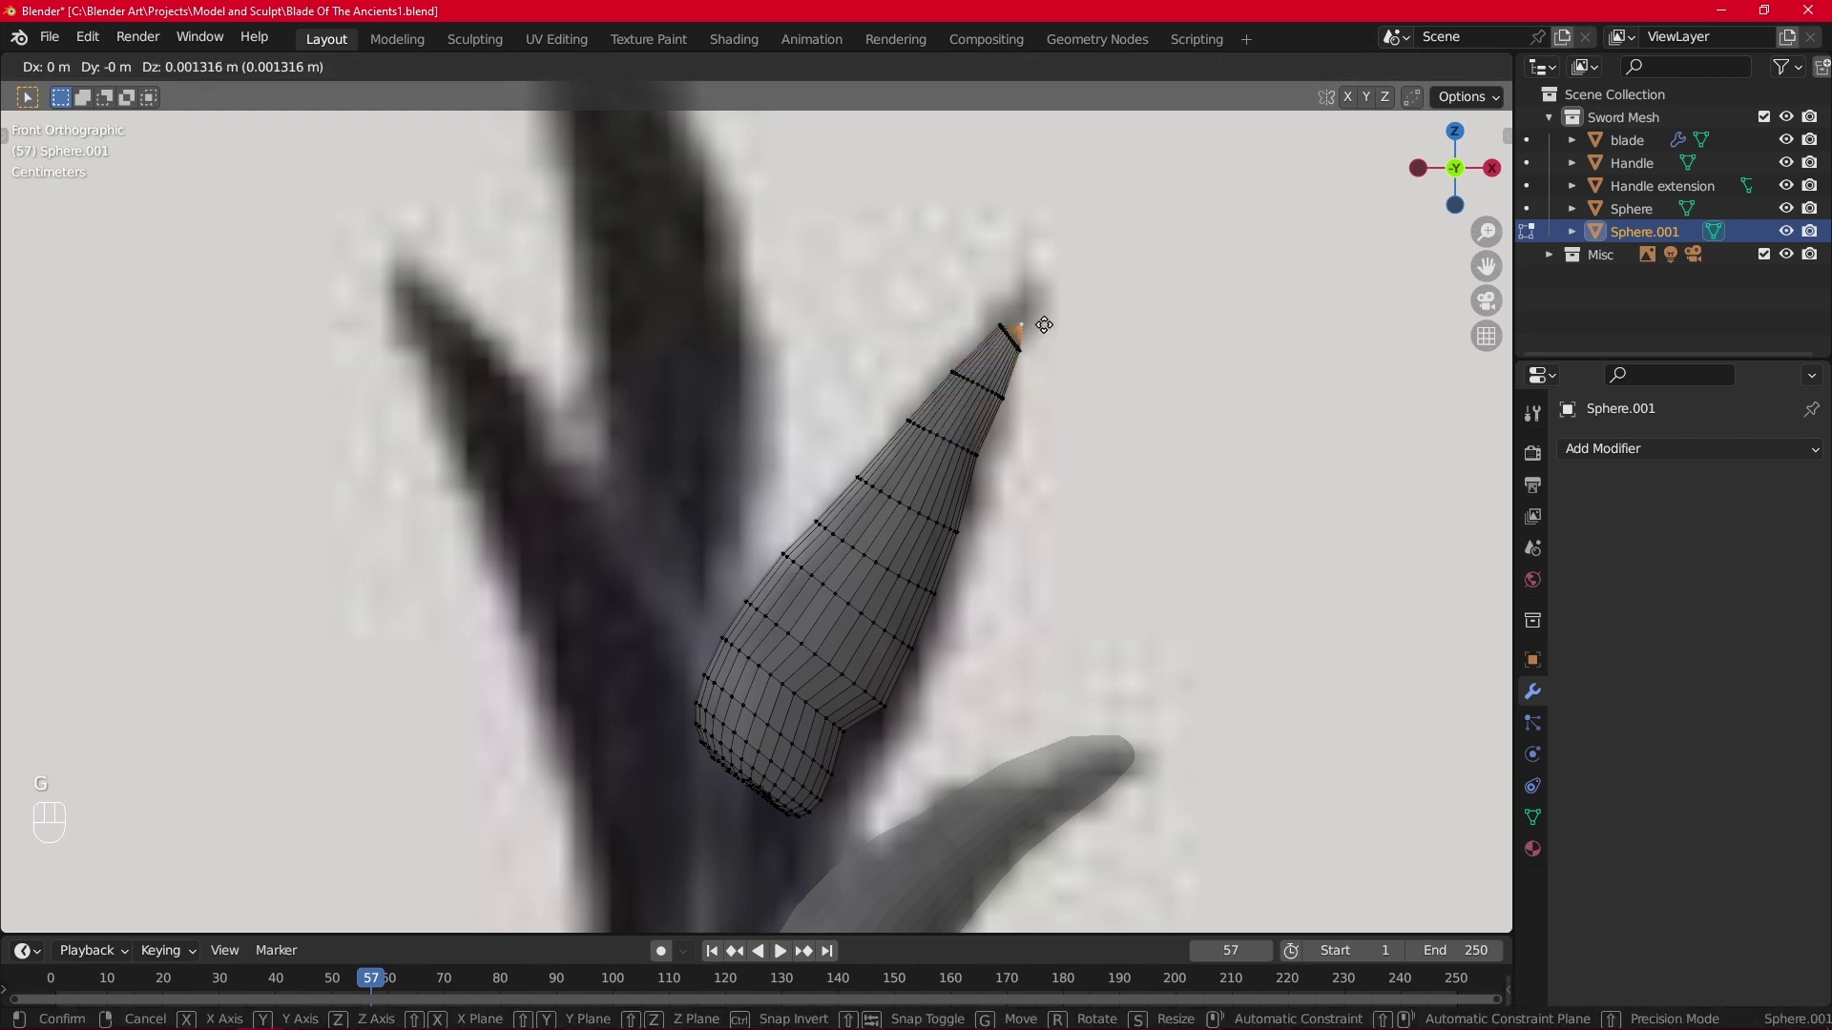
pyautogui.click(1039, 329)
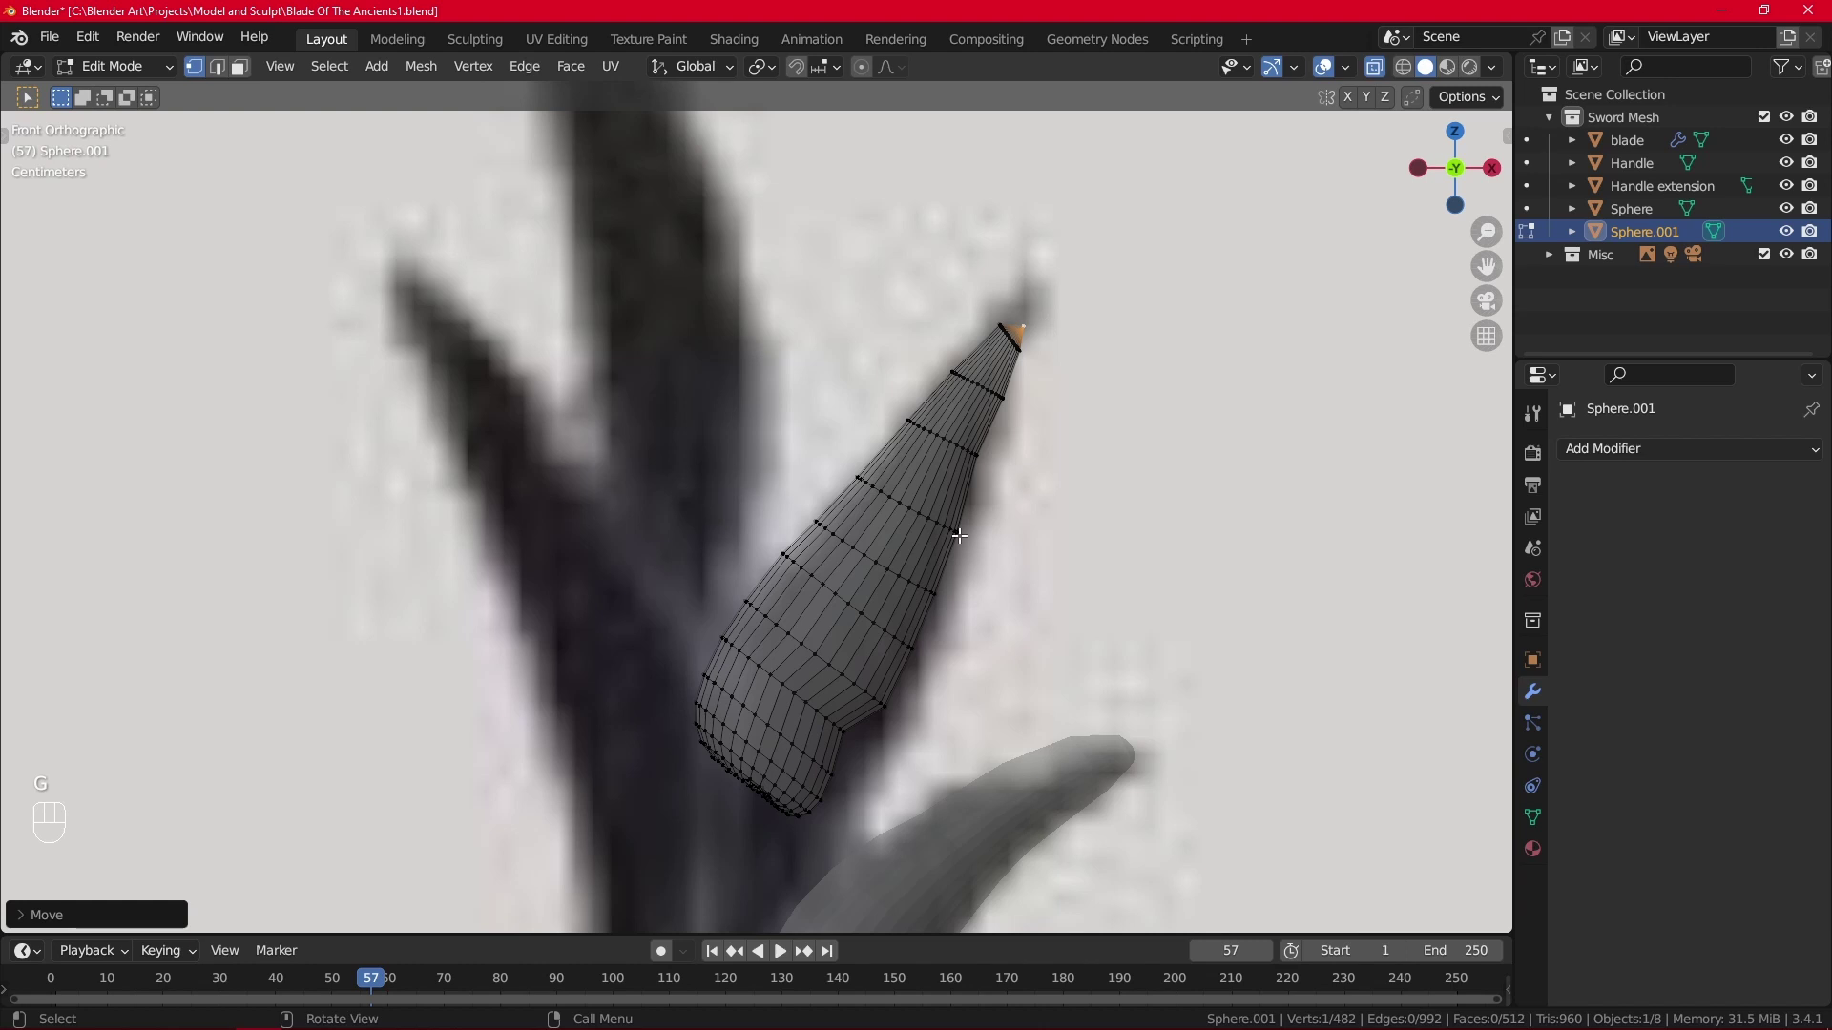
# Scale up the edge loop above the leaf's rounded base and shift it slightly outward and down to fill the reference outline.
pyautogui.keyDown('alt'); pyautogui.click(813, 711); pyautogui.keyUp('alt')
pyautogui.press('s')
pyautogui.click(859, 740)
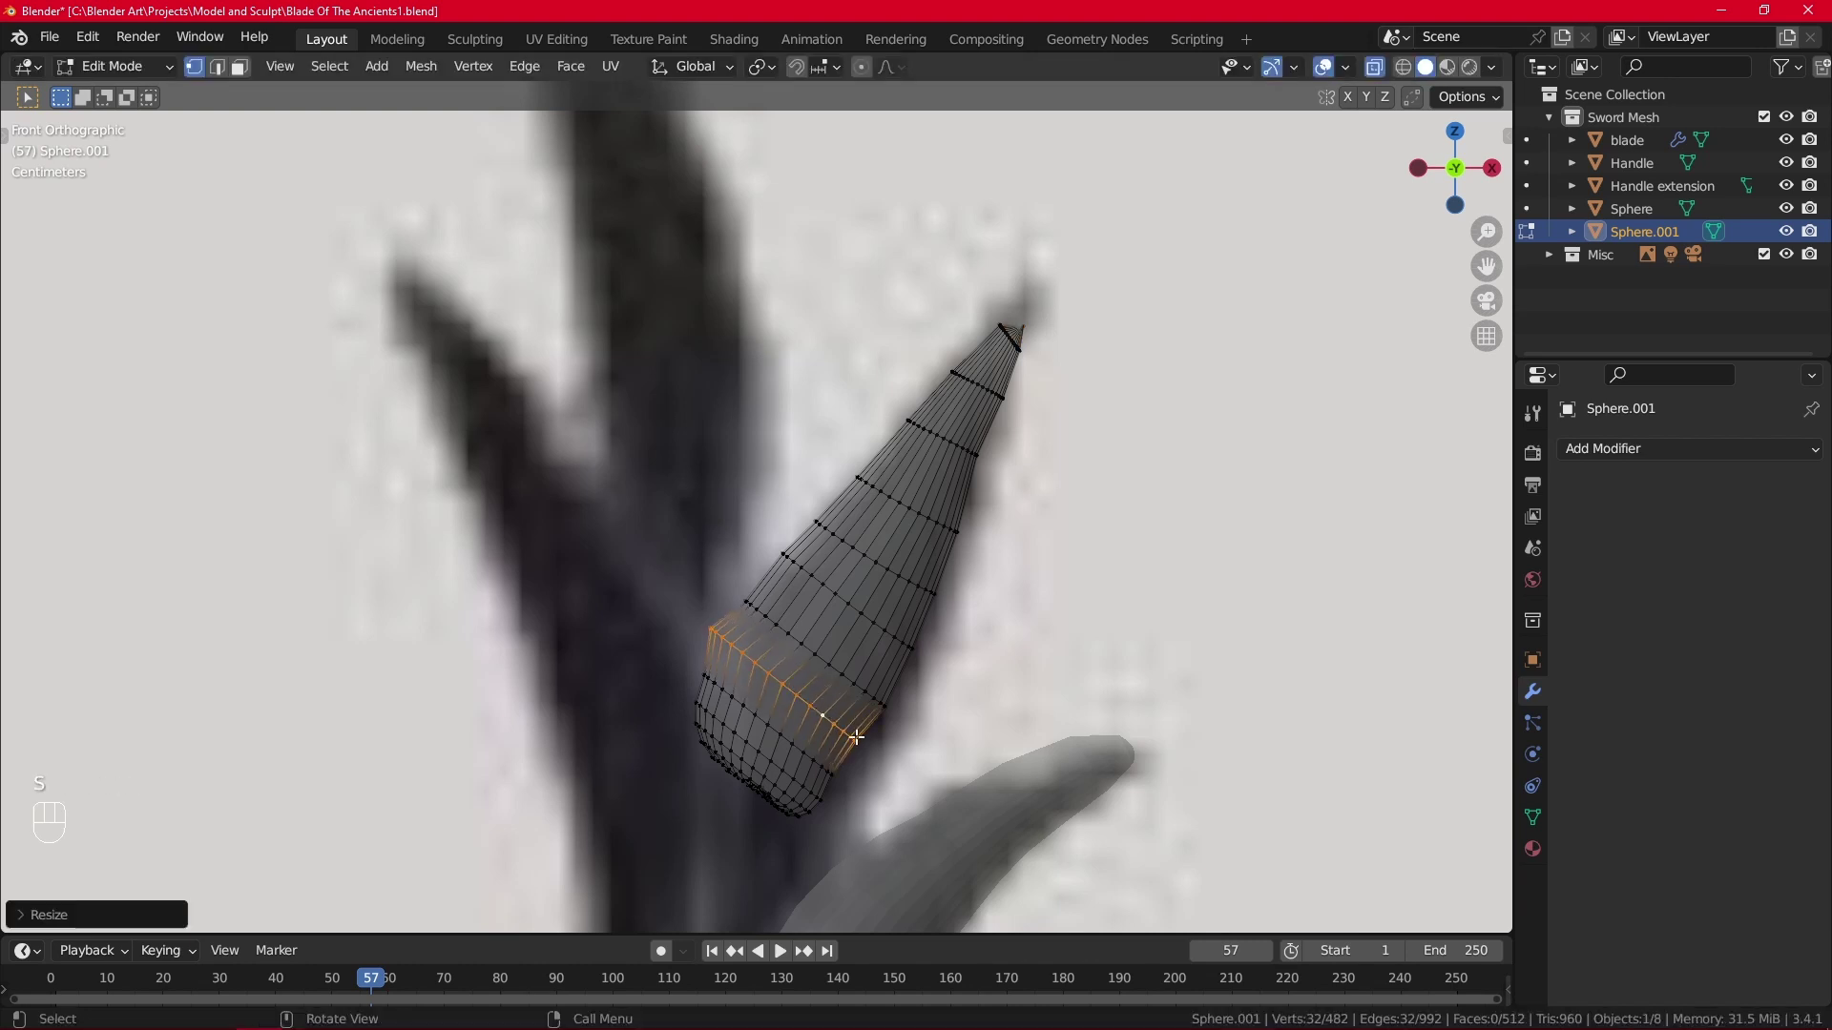
pyautogui.press('g')
pyautogui.click(885, 762)
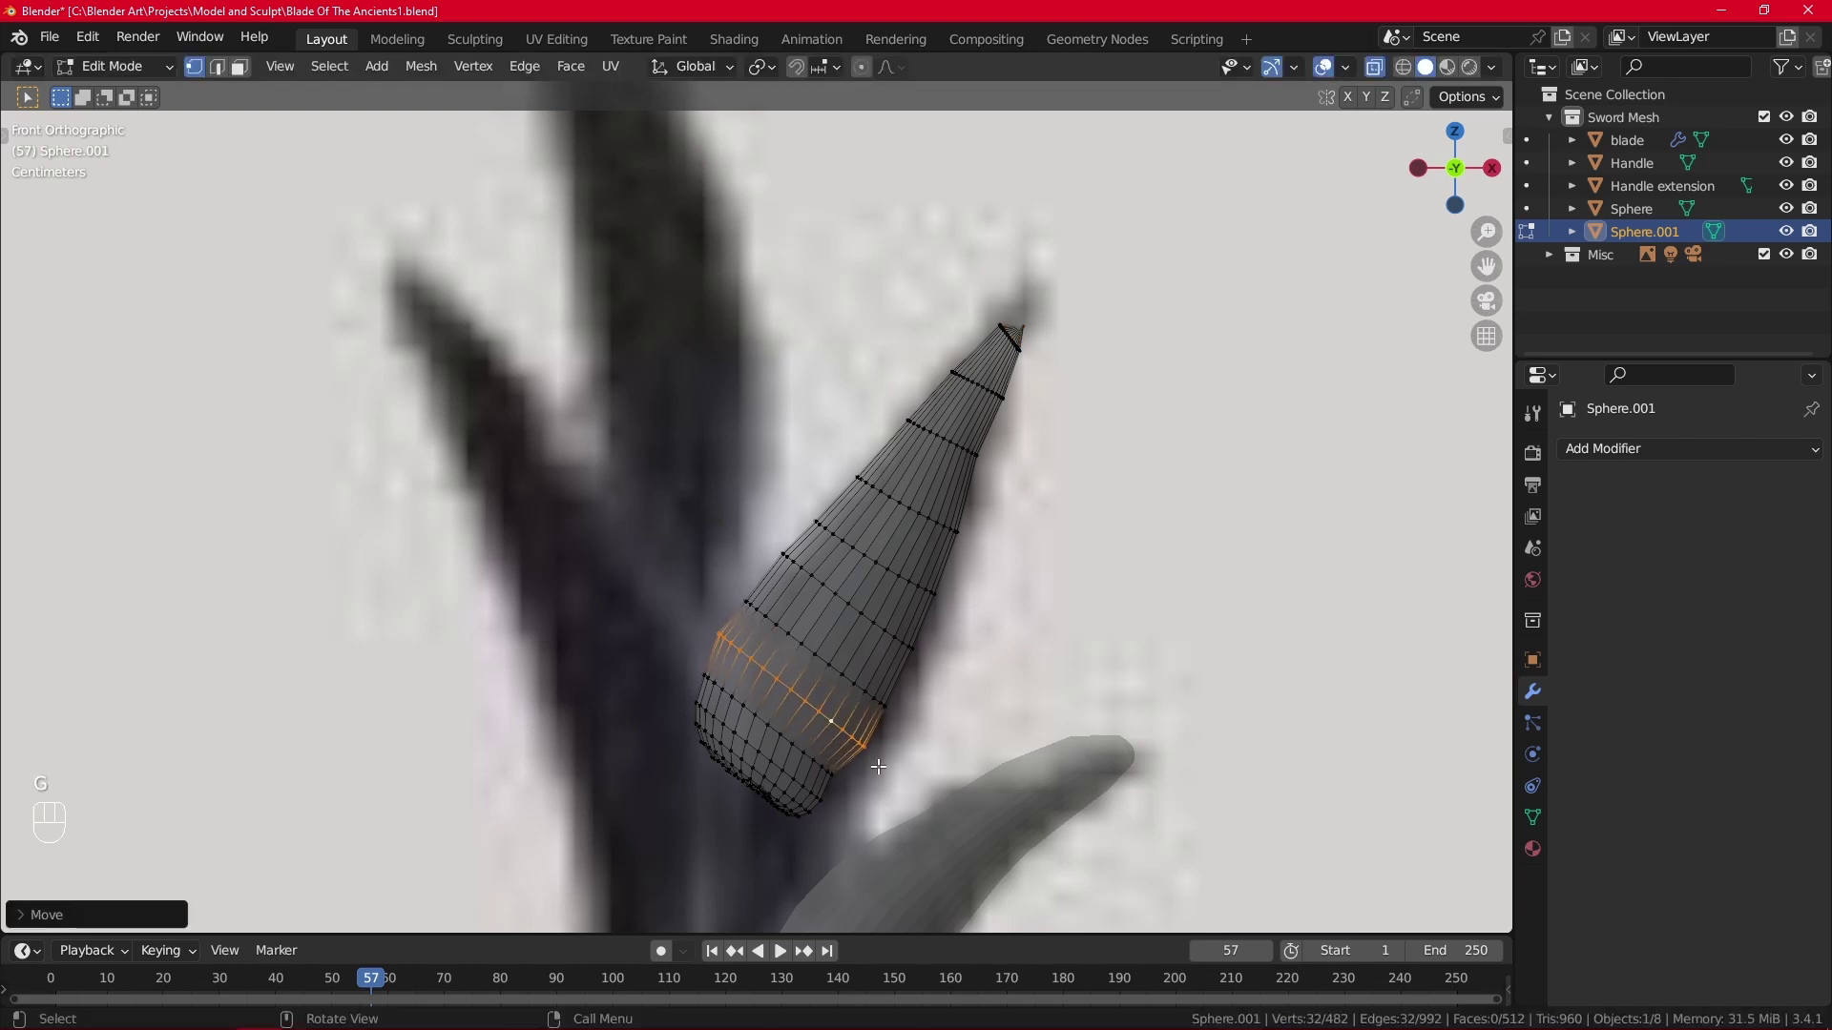
# Scale up the next lower edge loop near the leaf's base, shift it slightly outward, and check the leaf in Object Mode.
pyautogui.scroll(-3, 844, 754)
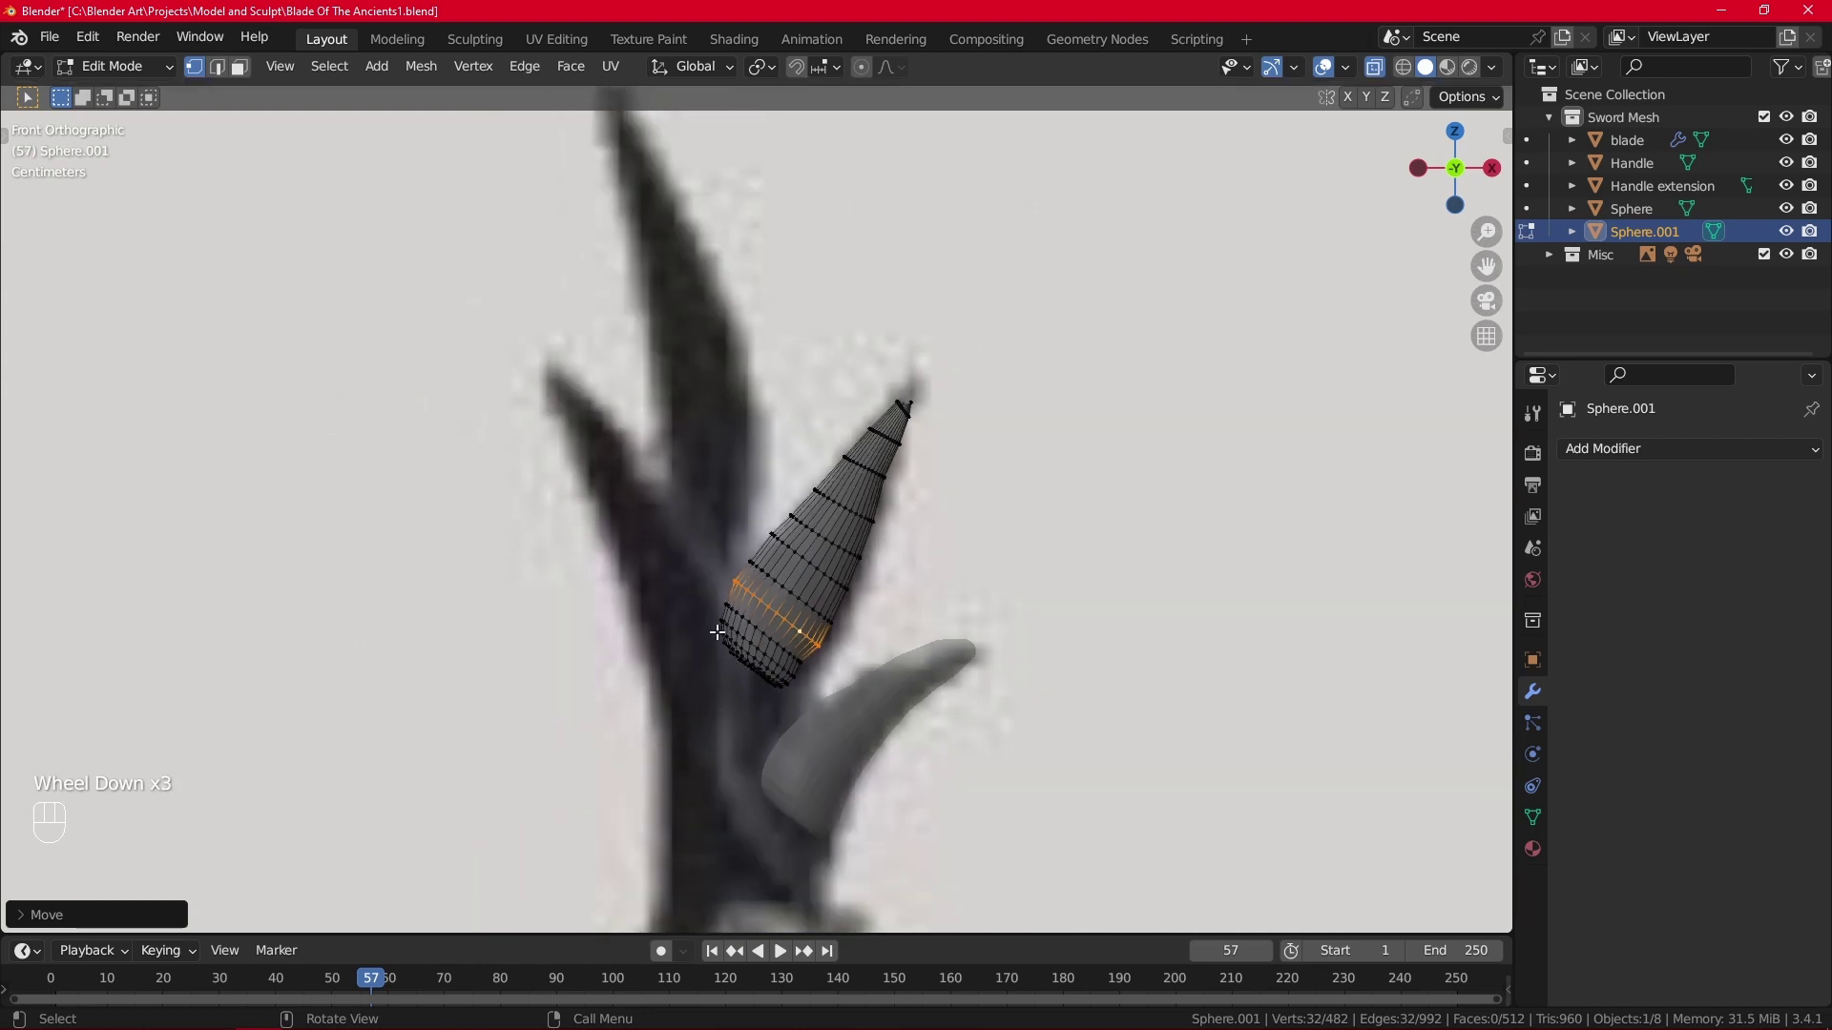
pyautogui.scroll(1, 717, 631)
pyautogui.click(745, 690)
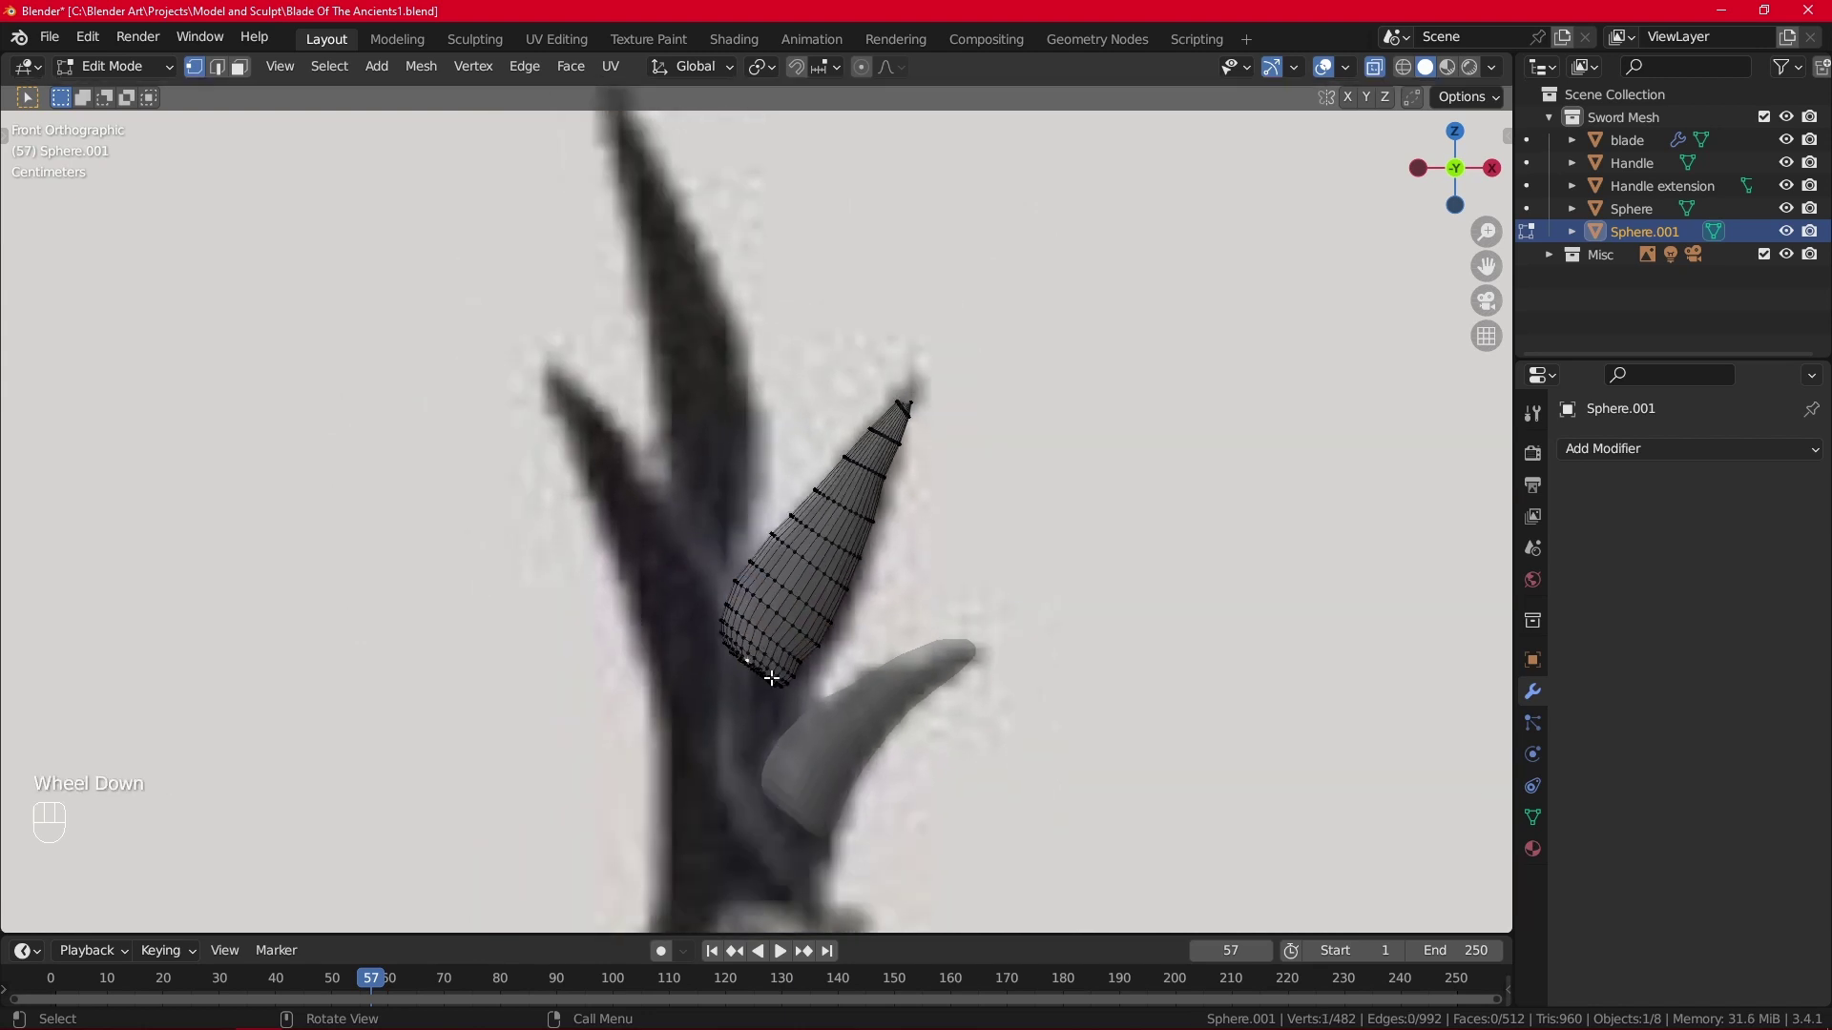
pyautogui.doubleClick(788, 679)
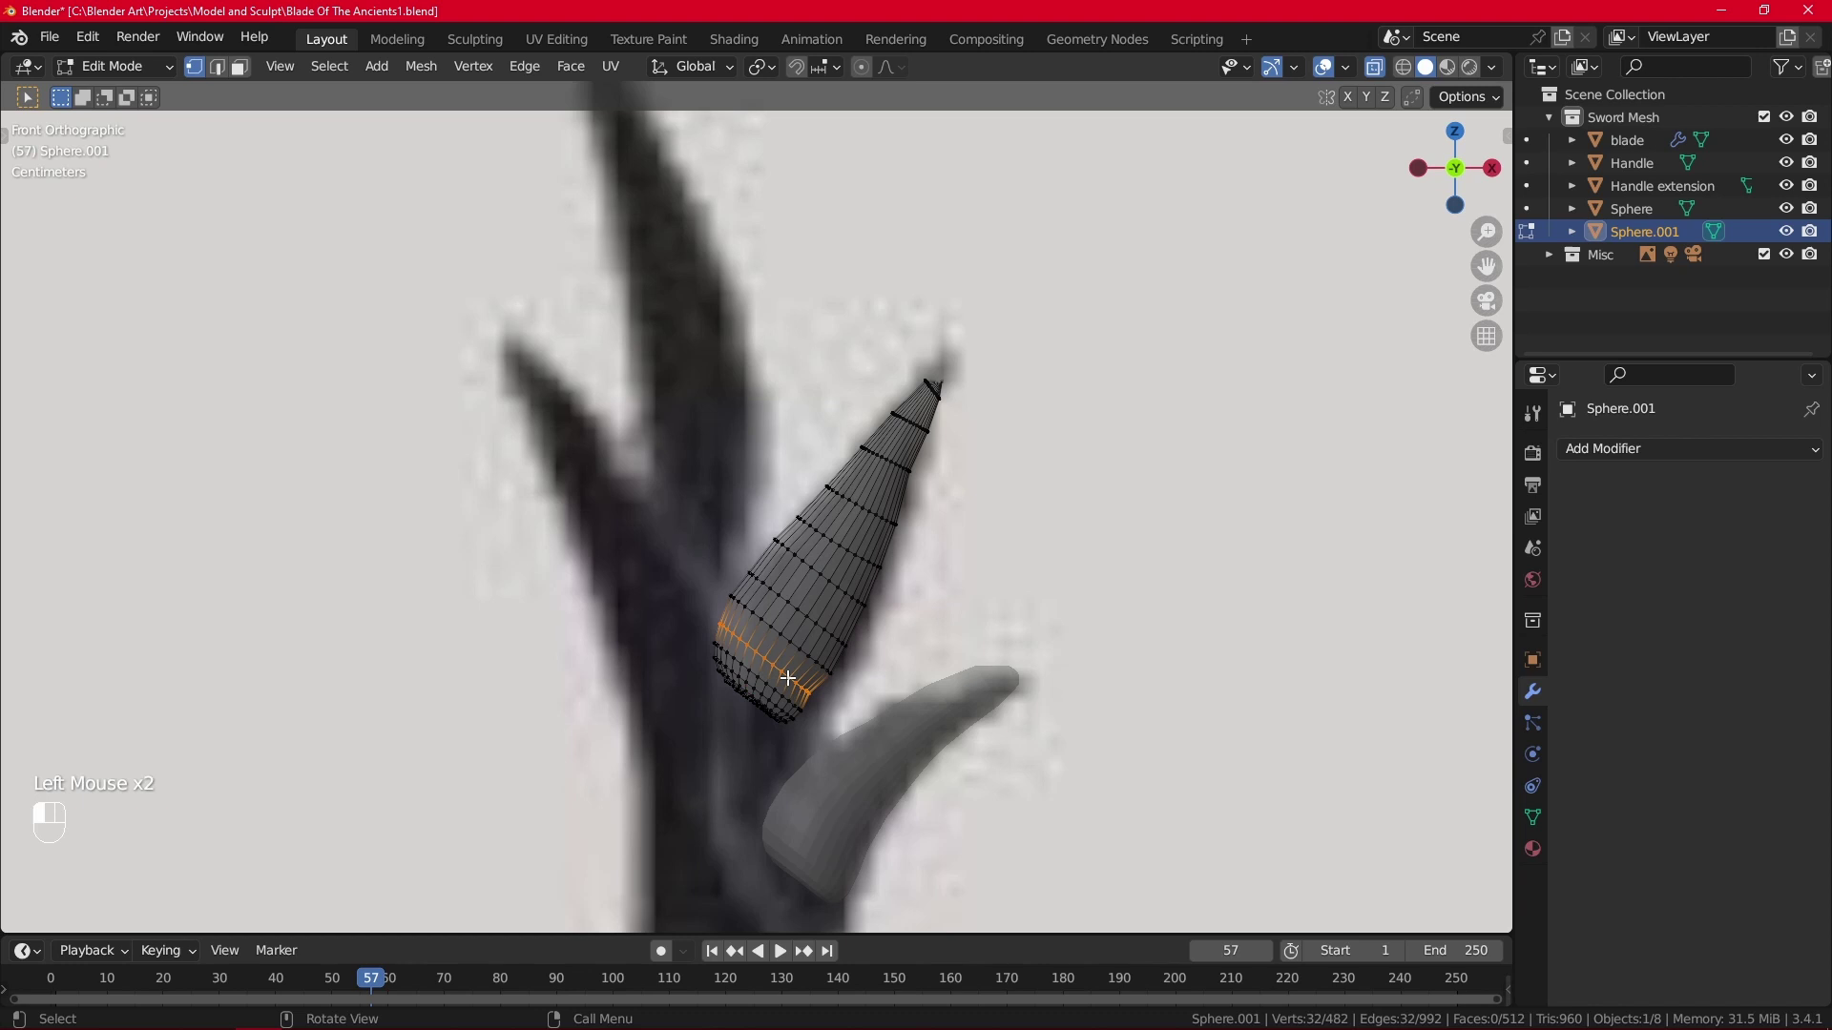
pyautogui.press('s')
pyautogui.click(848, 729)
pyautogui.press('g')
pyautogui.click(862, 733)
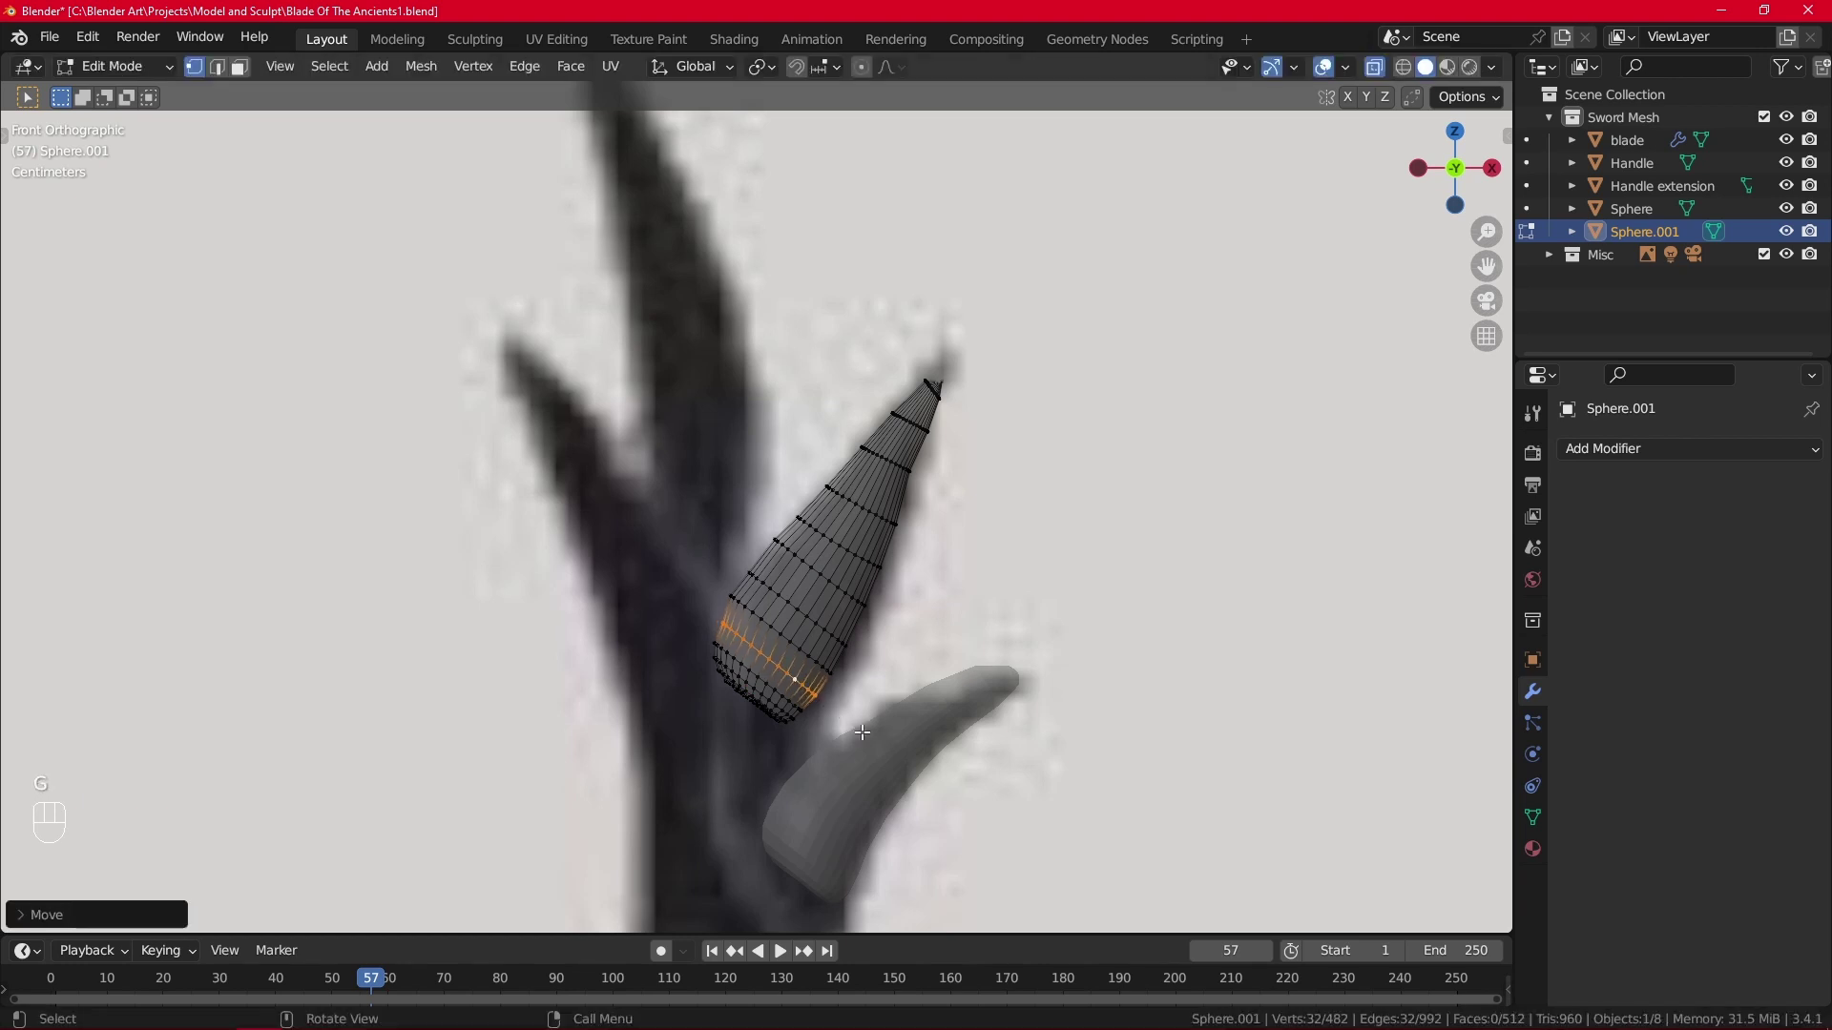
pyautogui.scroll(-2, 863, 733)
pyautogui.press('Tab')
pyautogui.scroll(2, 855, 567)
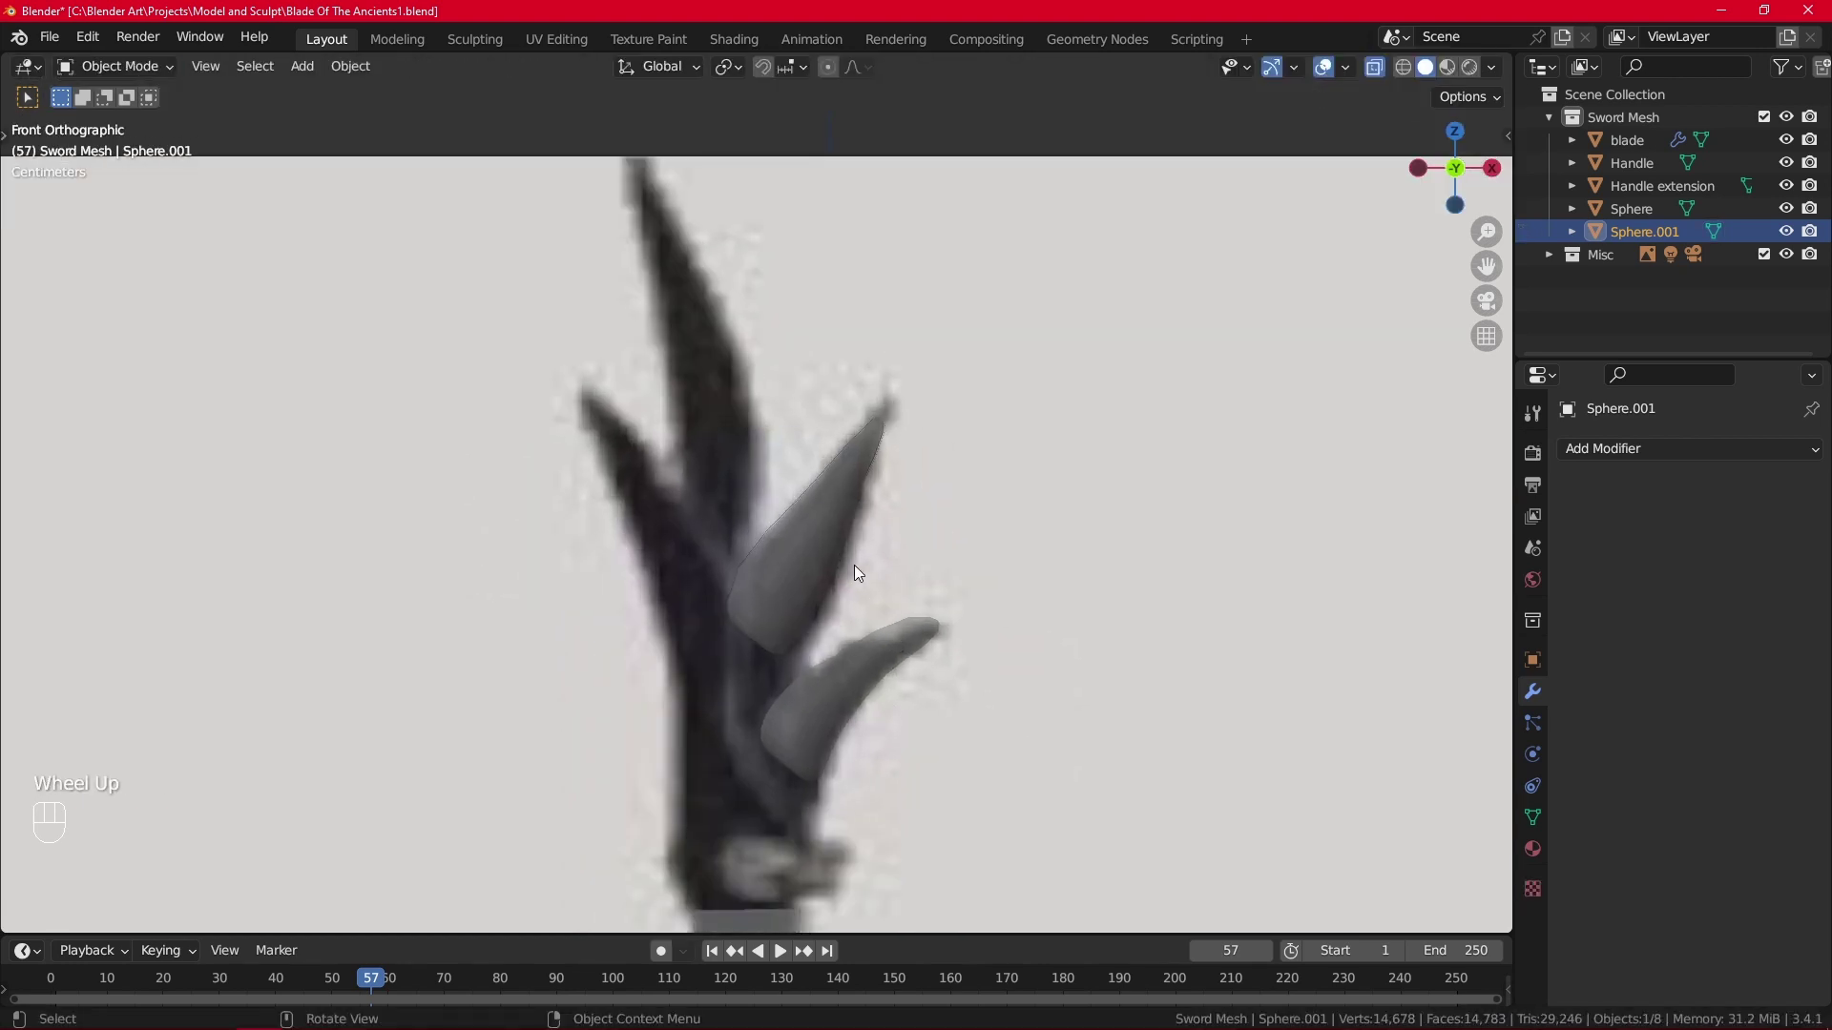
# Duplicate the whole leaf mesh in Edit Mode, then rotate and move the copy onto the tall central reference leaf.
pyautogui.press('Tab')
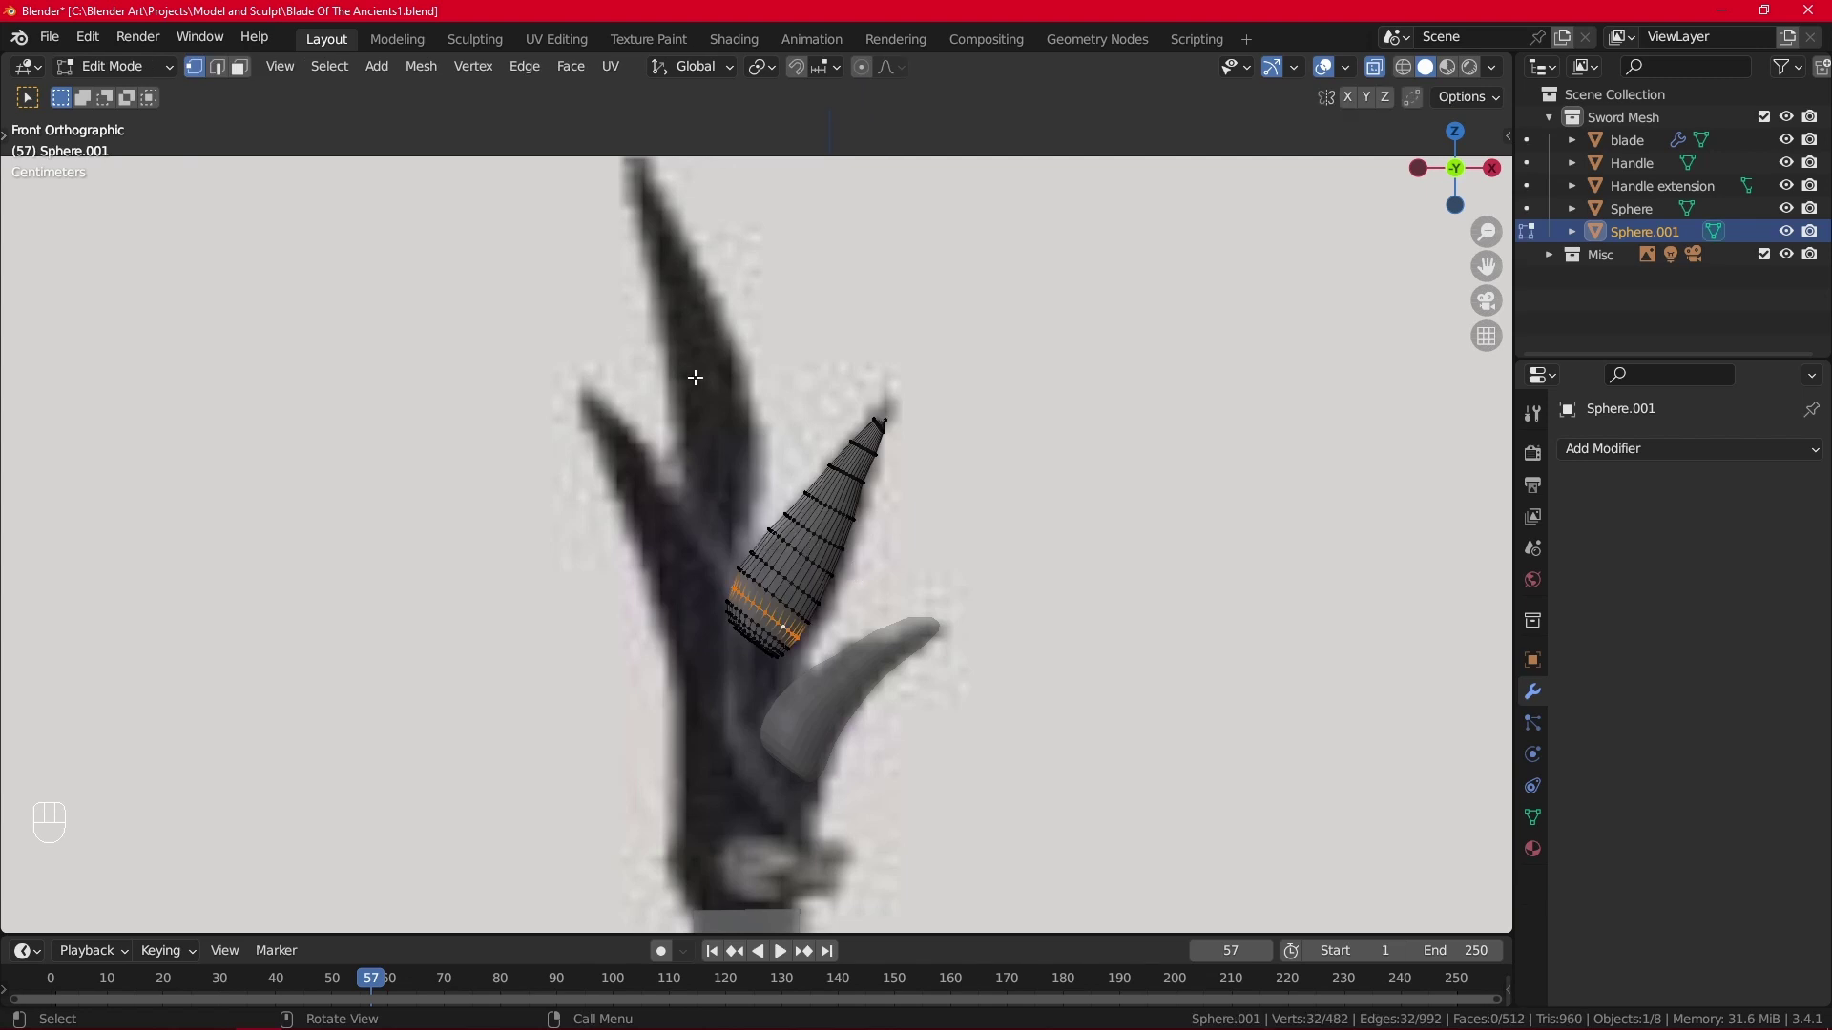
pyautogui.press('l')
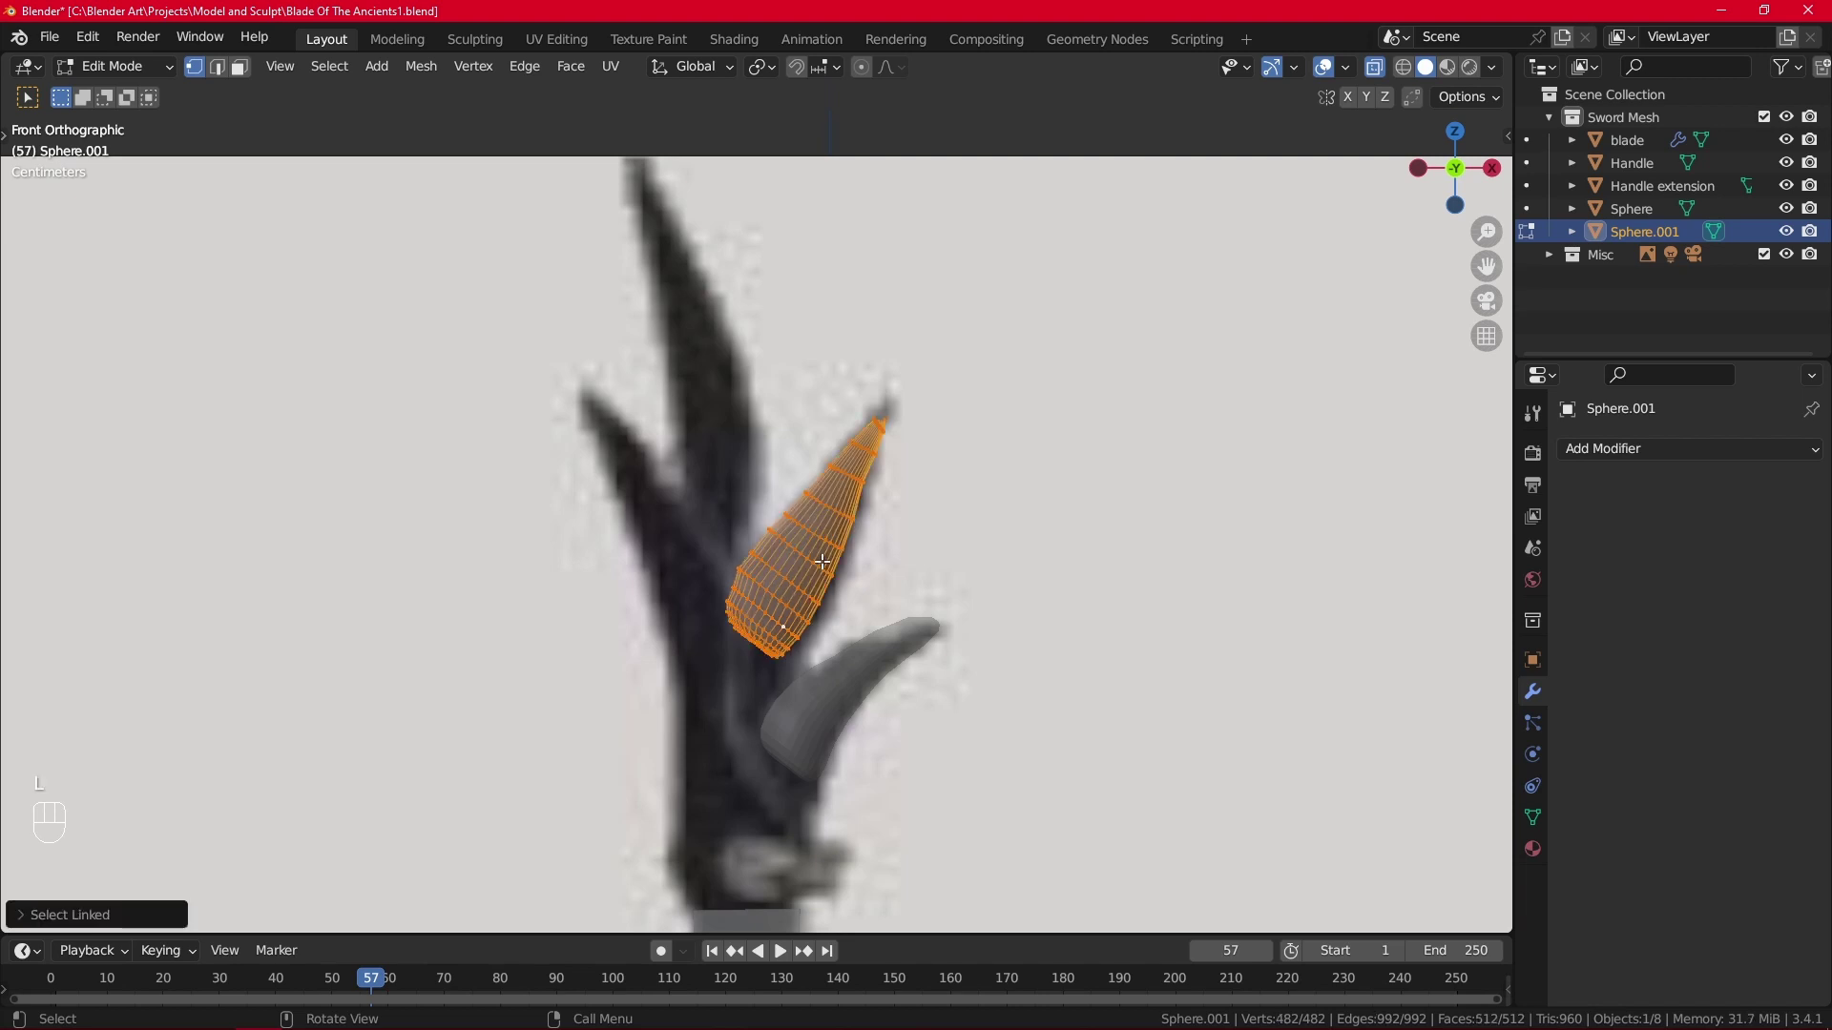
pyautogui.press('shift')
pyautogui.hotkey('shift', 'd')
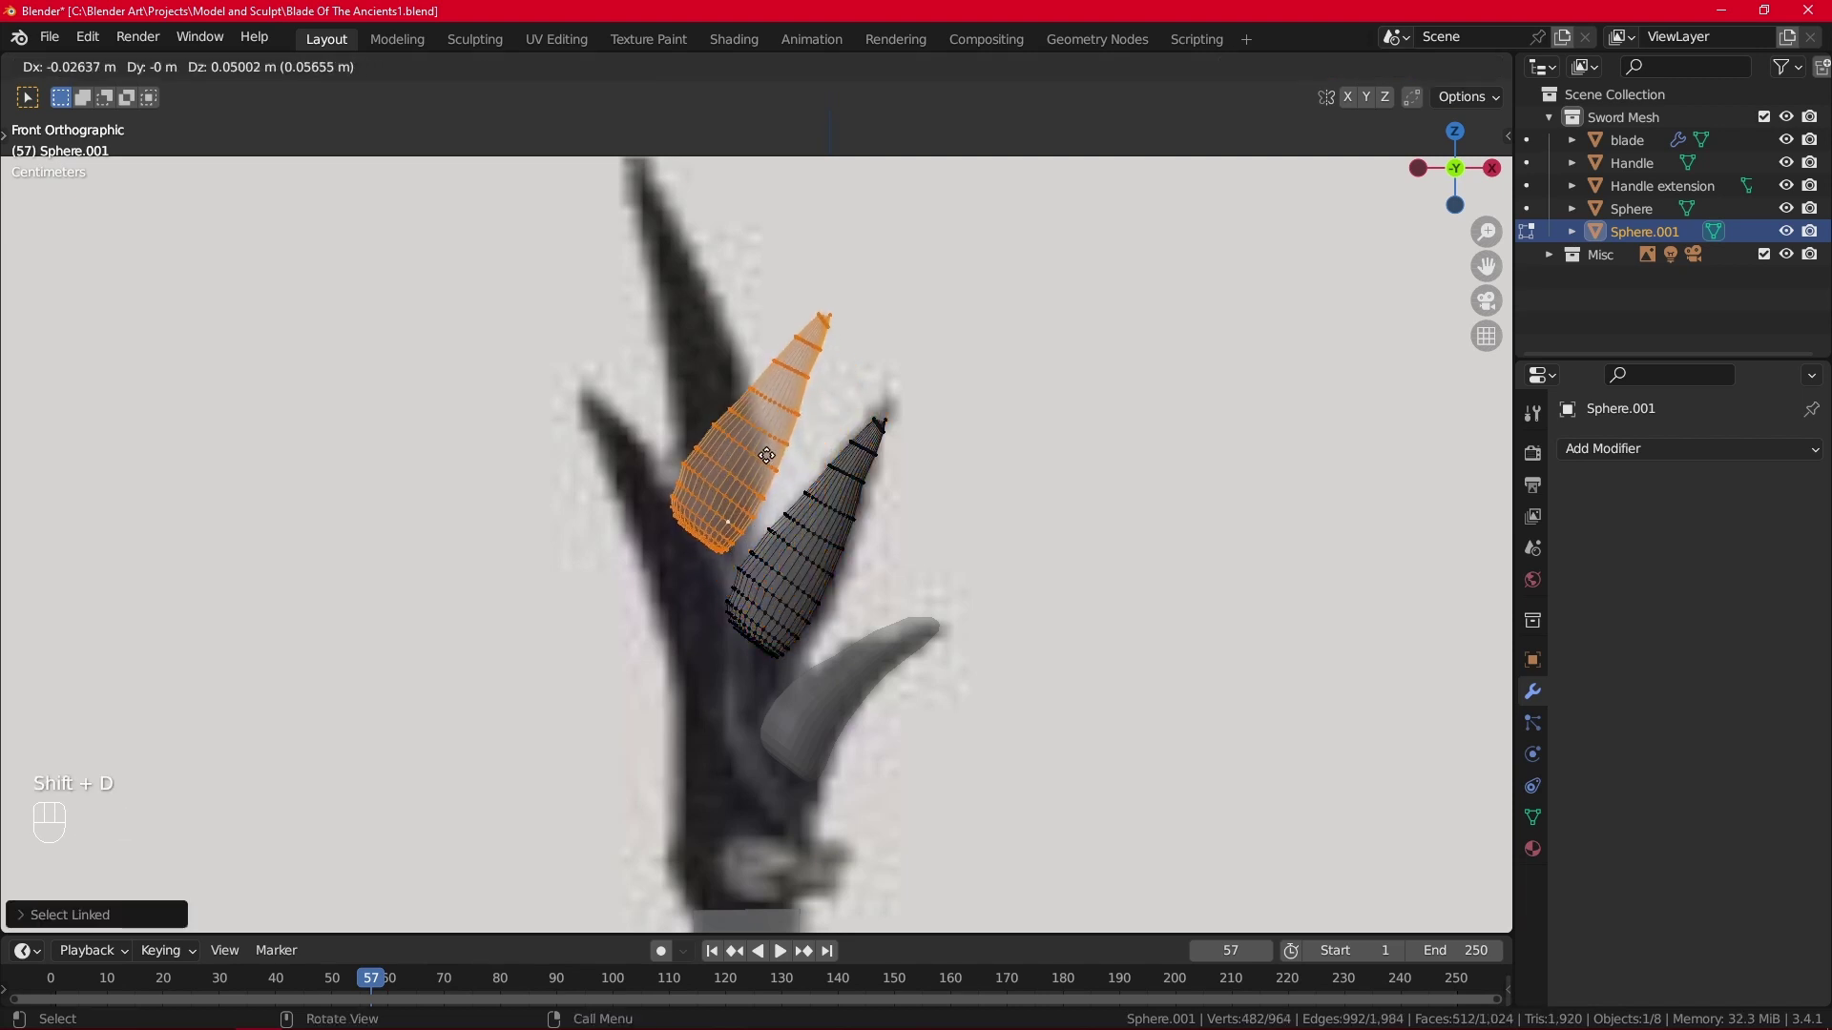
pyautogui.click(788, 453)
pyautogui.press('r')
pyautogui.click(799, 295)
pyautogui.press('g')
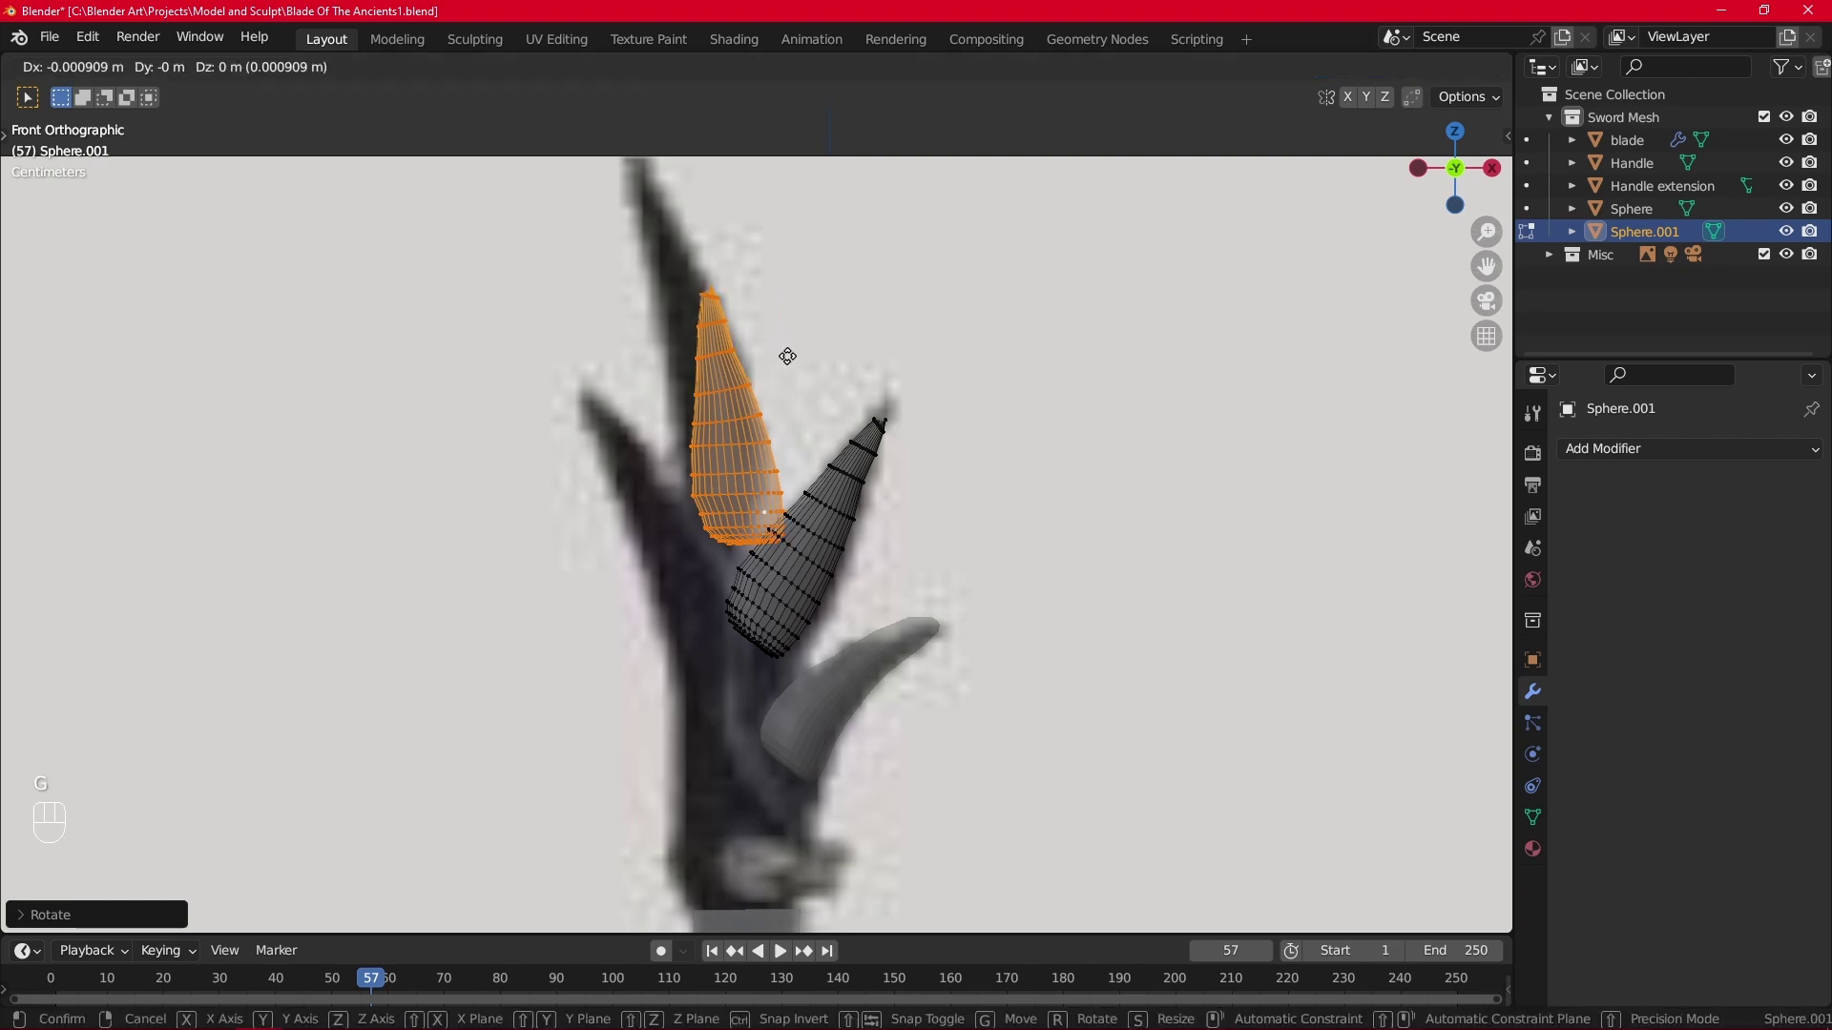
pyautogui.click(769, 351)
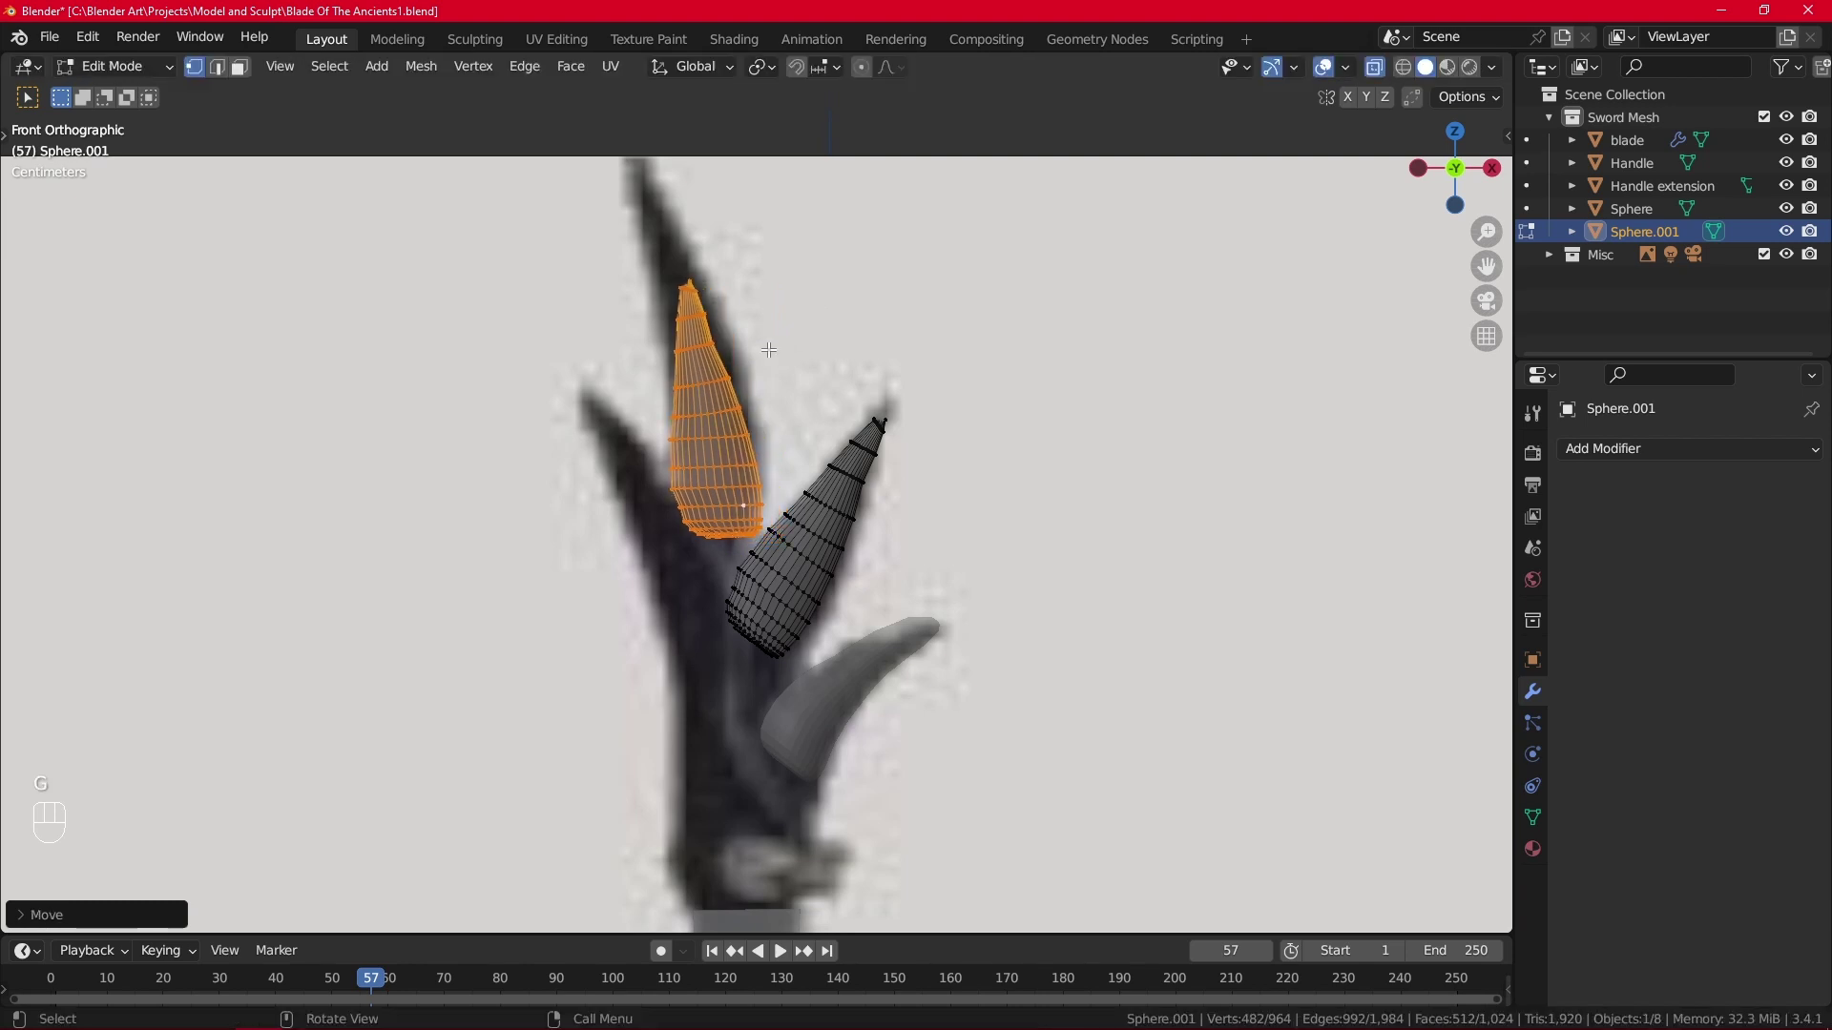
# Pull the duplicated leaf's tip vertex to the tall reference leaf's tip with proportional editing, about -0.02 m in X and 0.06 m in Z.
pyautogui.click(691, 271)
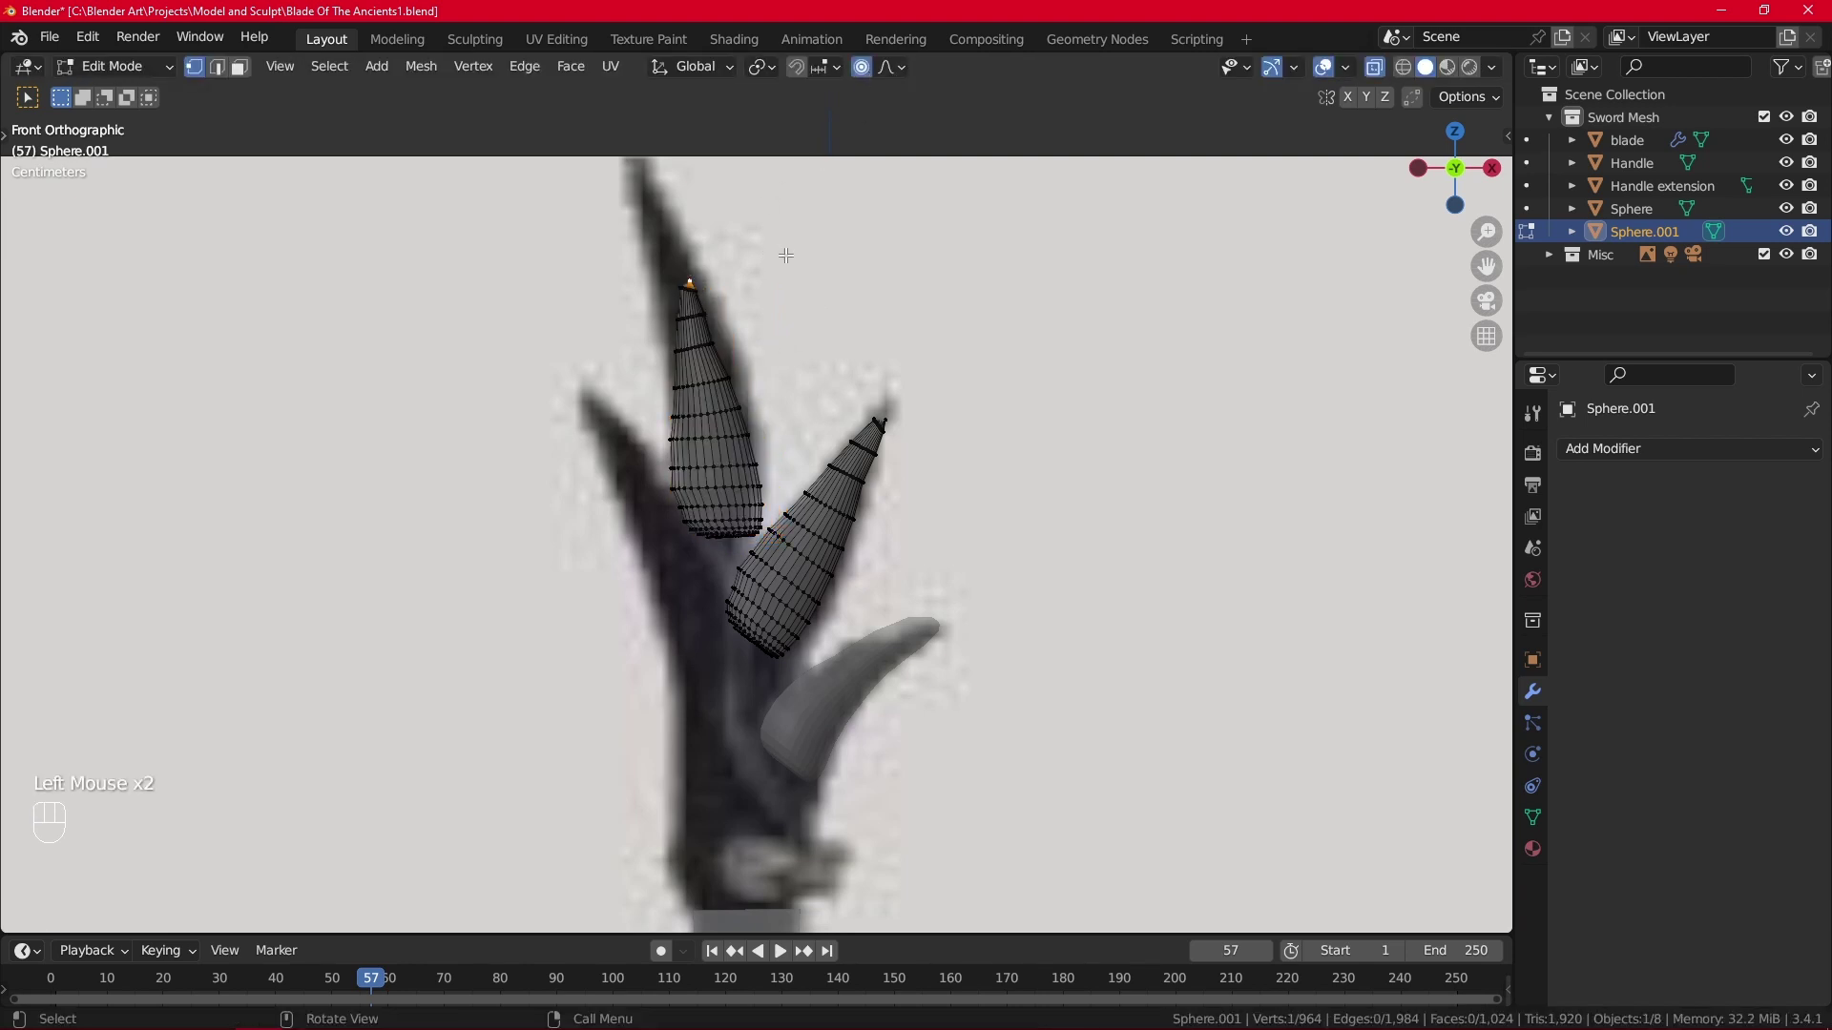
pyautogui.press('g')
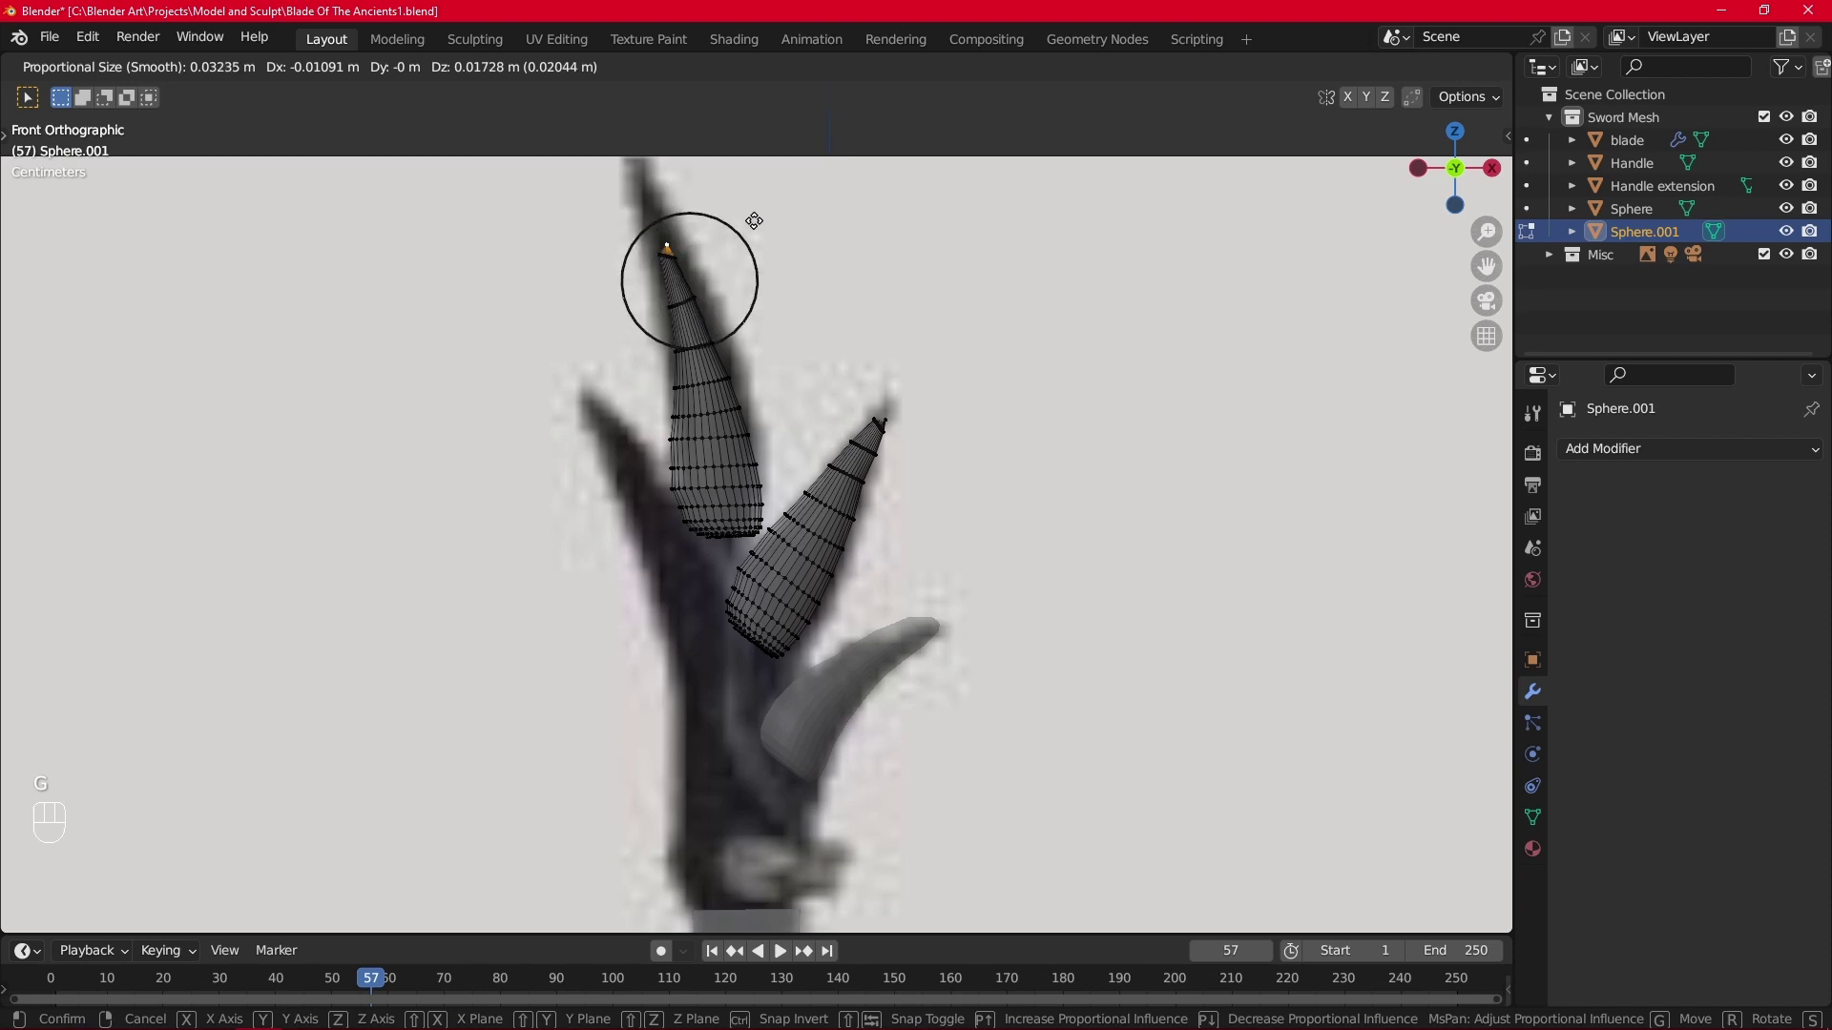
pyautogui.scroll(-7, 753, 221)
pyautogui.scroll(-3, 738, 151)
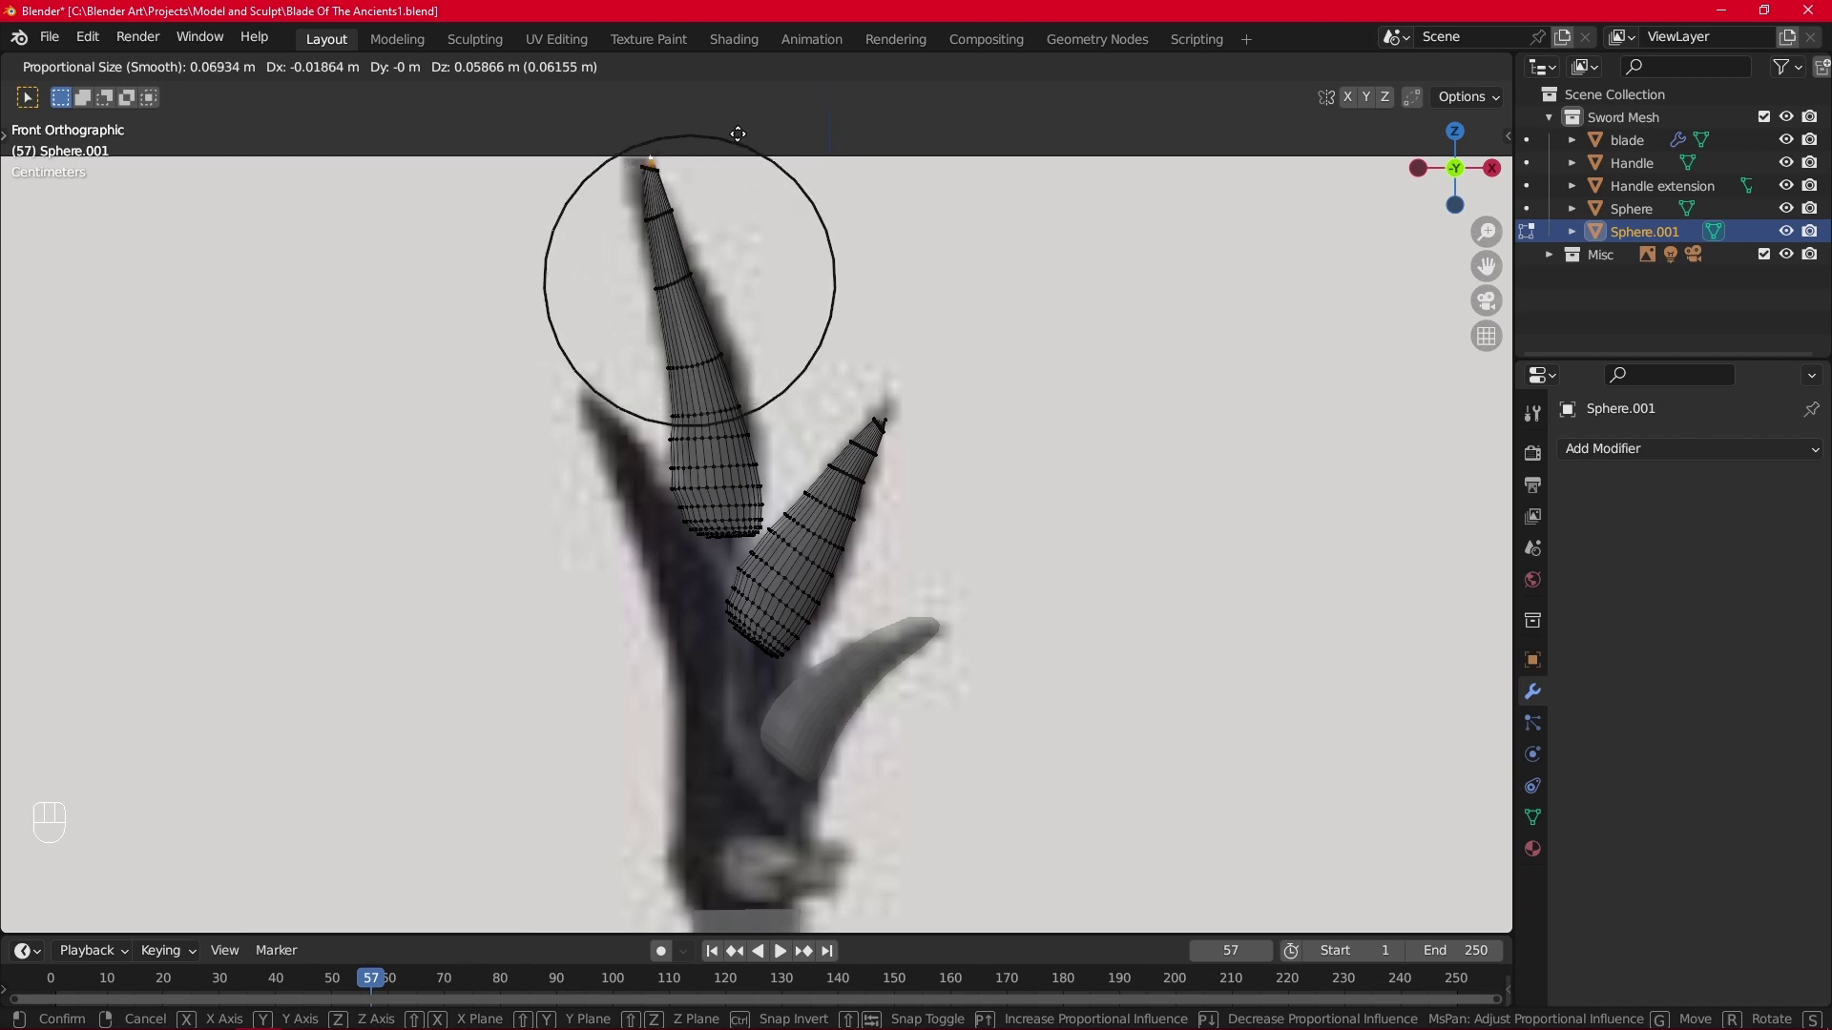
pyautogui.click(733, 135)
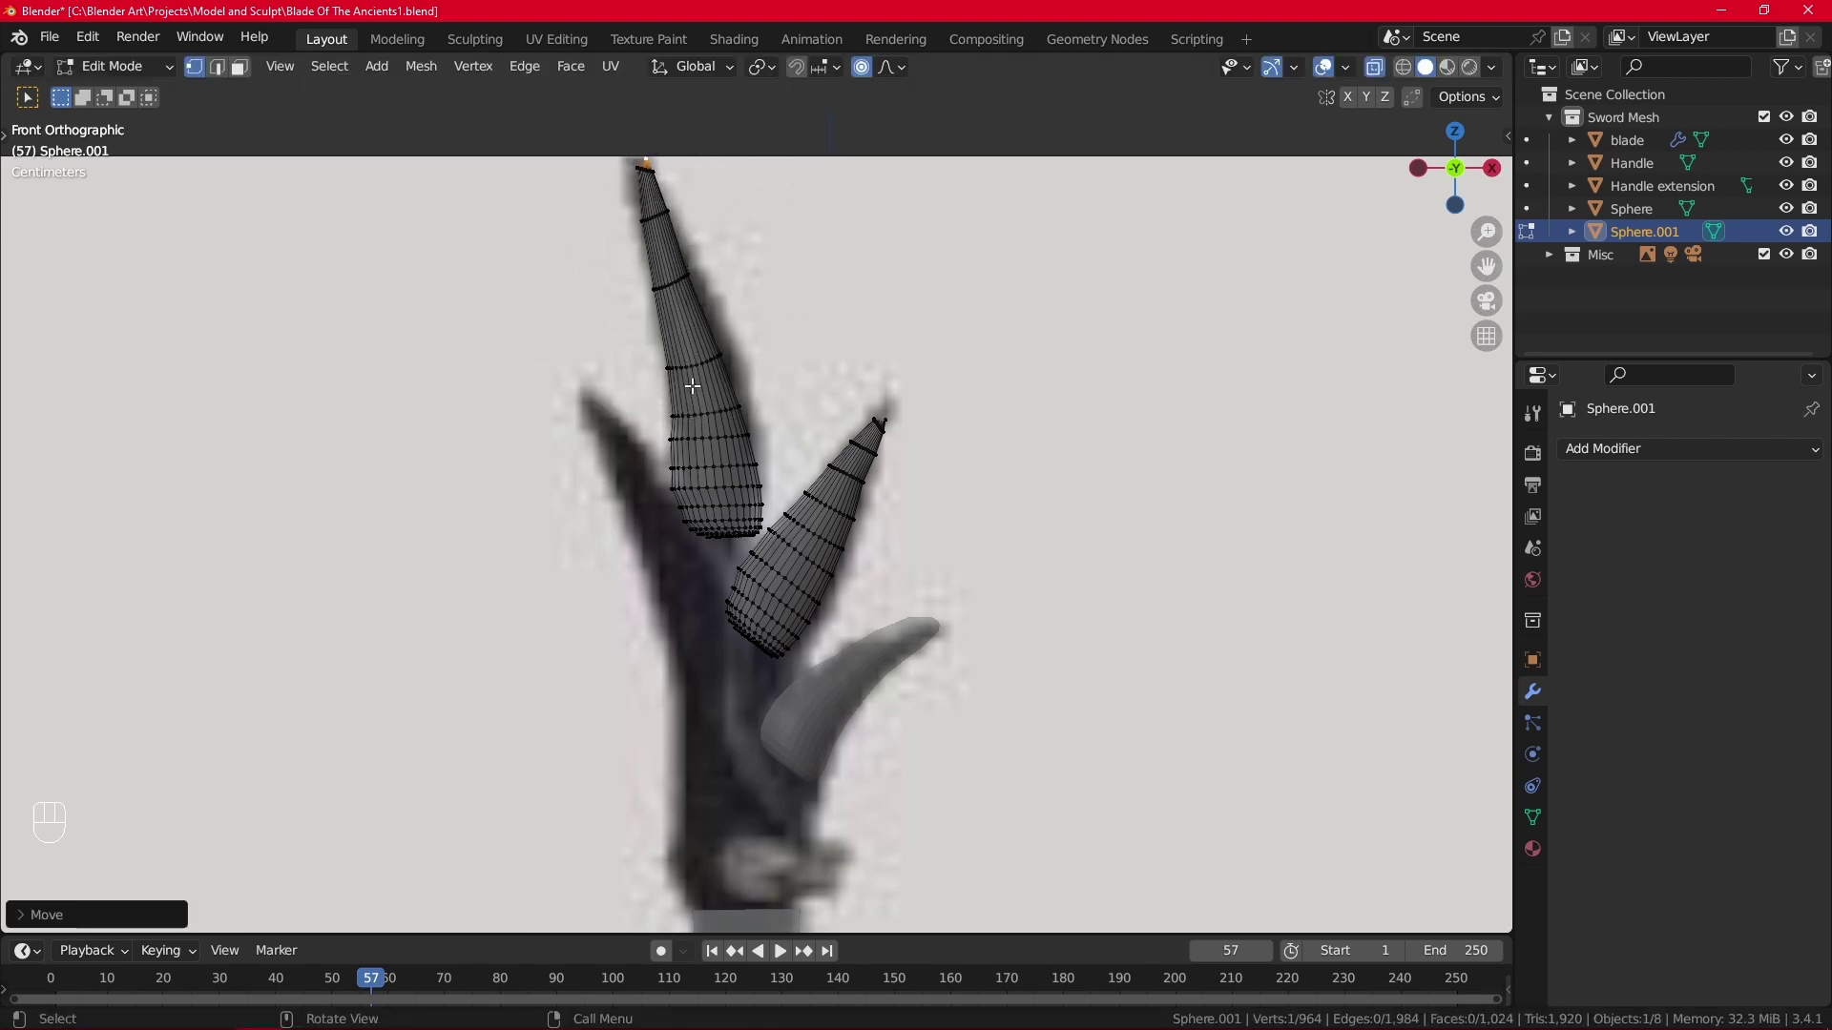
# Shift the edge loop in the middle of the duplicated leaf slightly outward with proportional editing.
pyautogui.click(694, 363)
pyautogui.scroll(4, 703, 340)
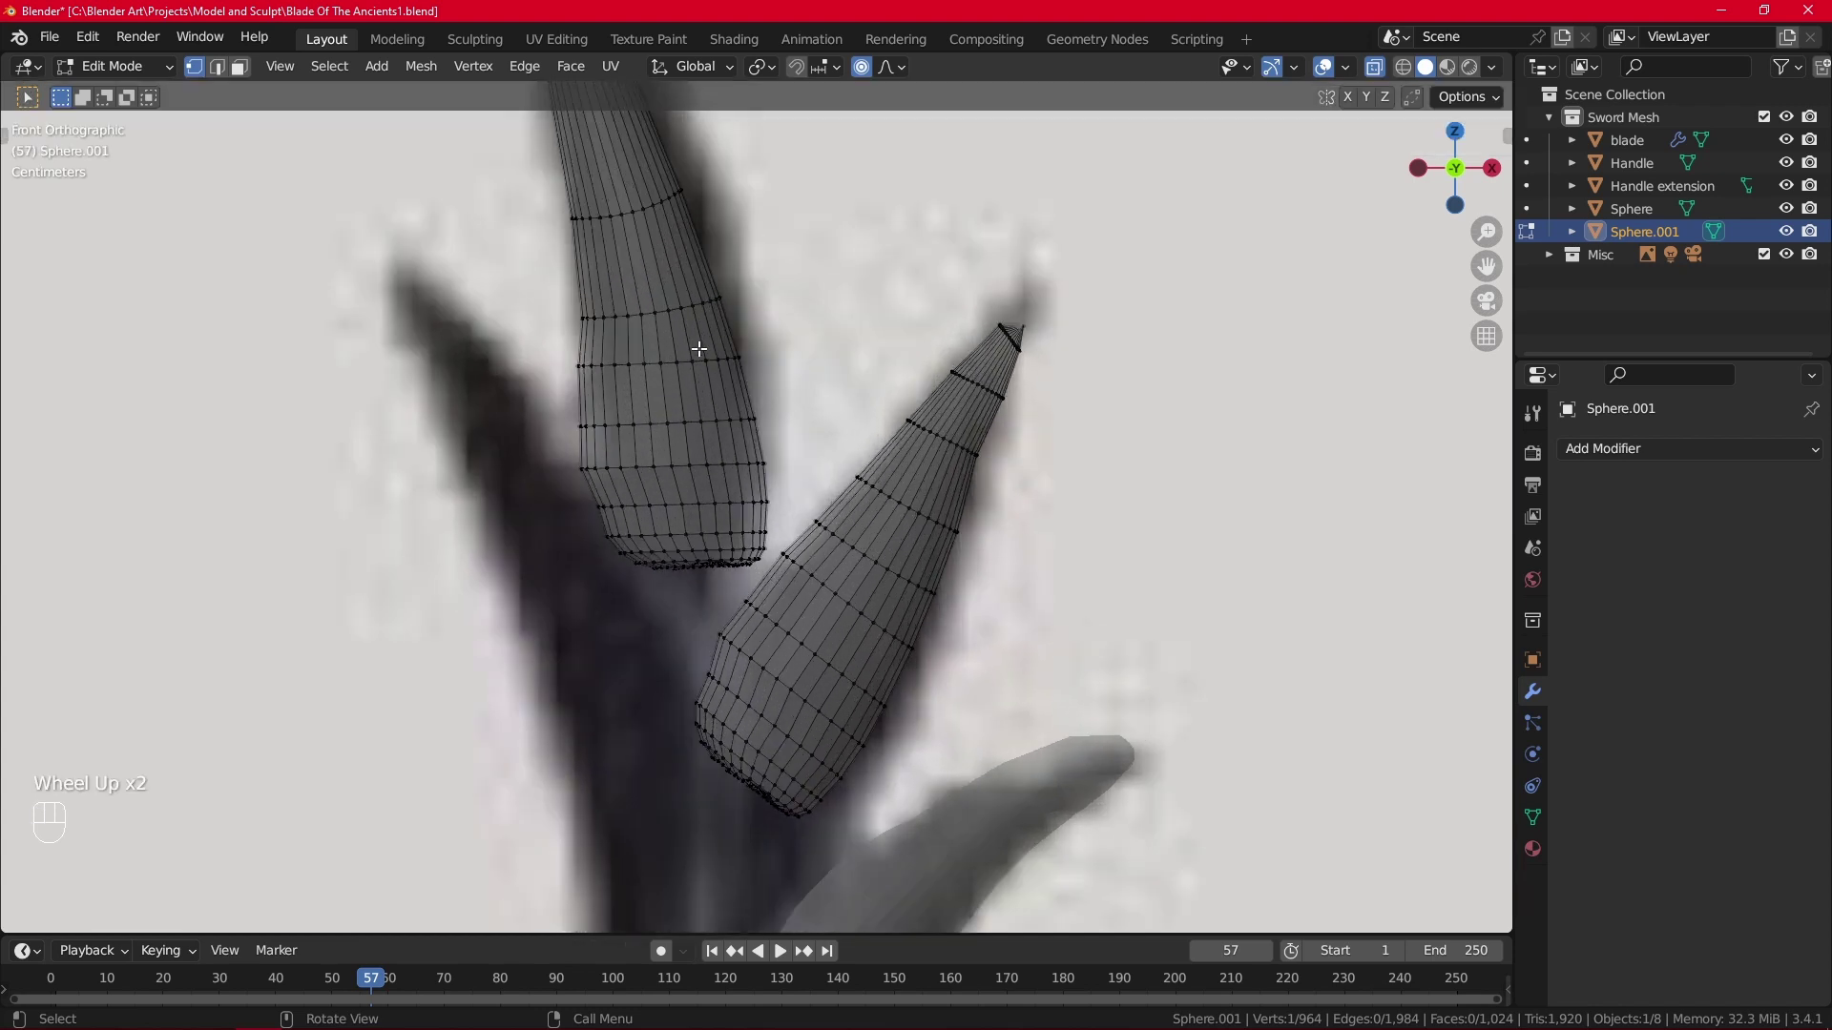
pyautogui.click(639, 207)
pyautogui.keyDown('alt'); pyautogui.click(639, 207); pyautogui.keyUp('alt')
pyautogui.scroll(-2, 701, 277)
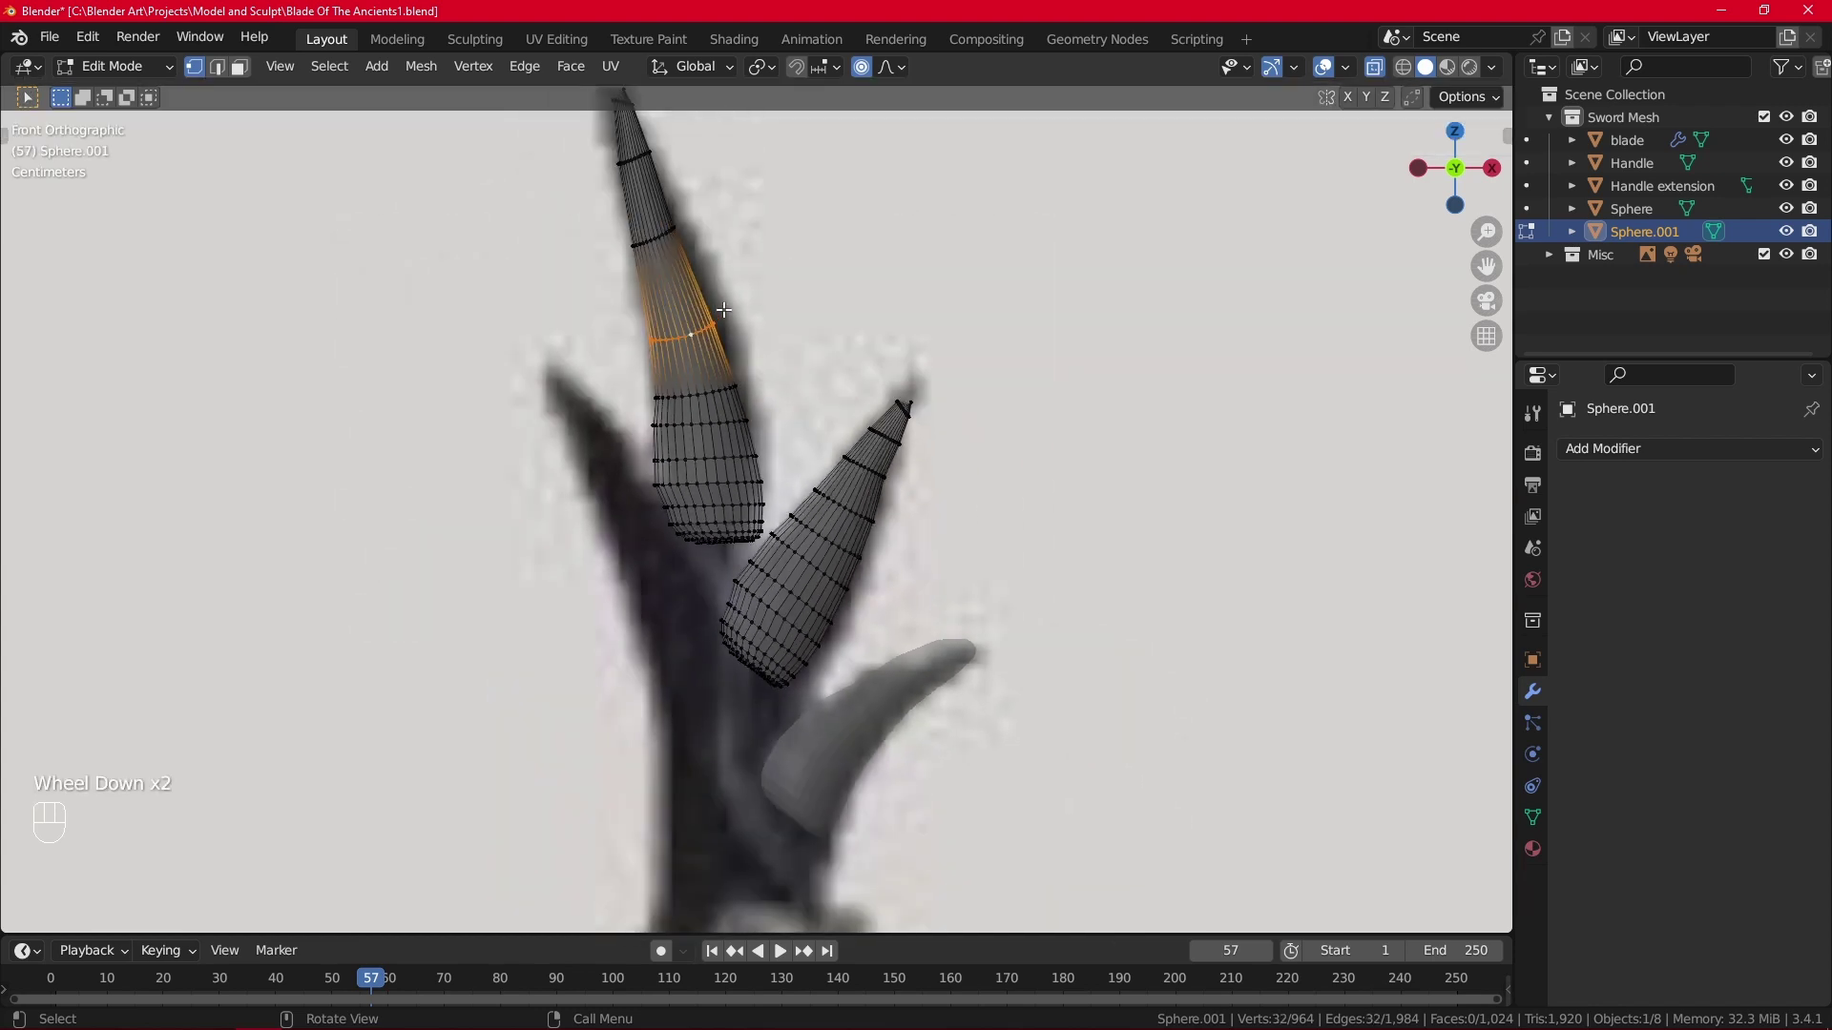
pyautogui.press('g')
pyautogui.click(738, 310)
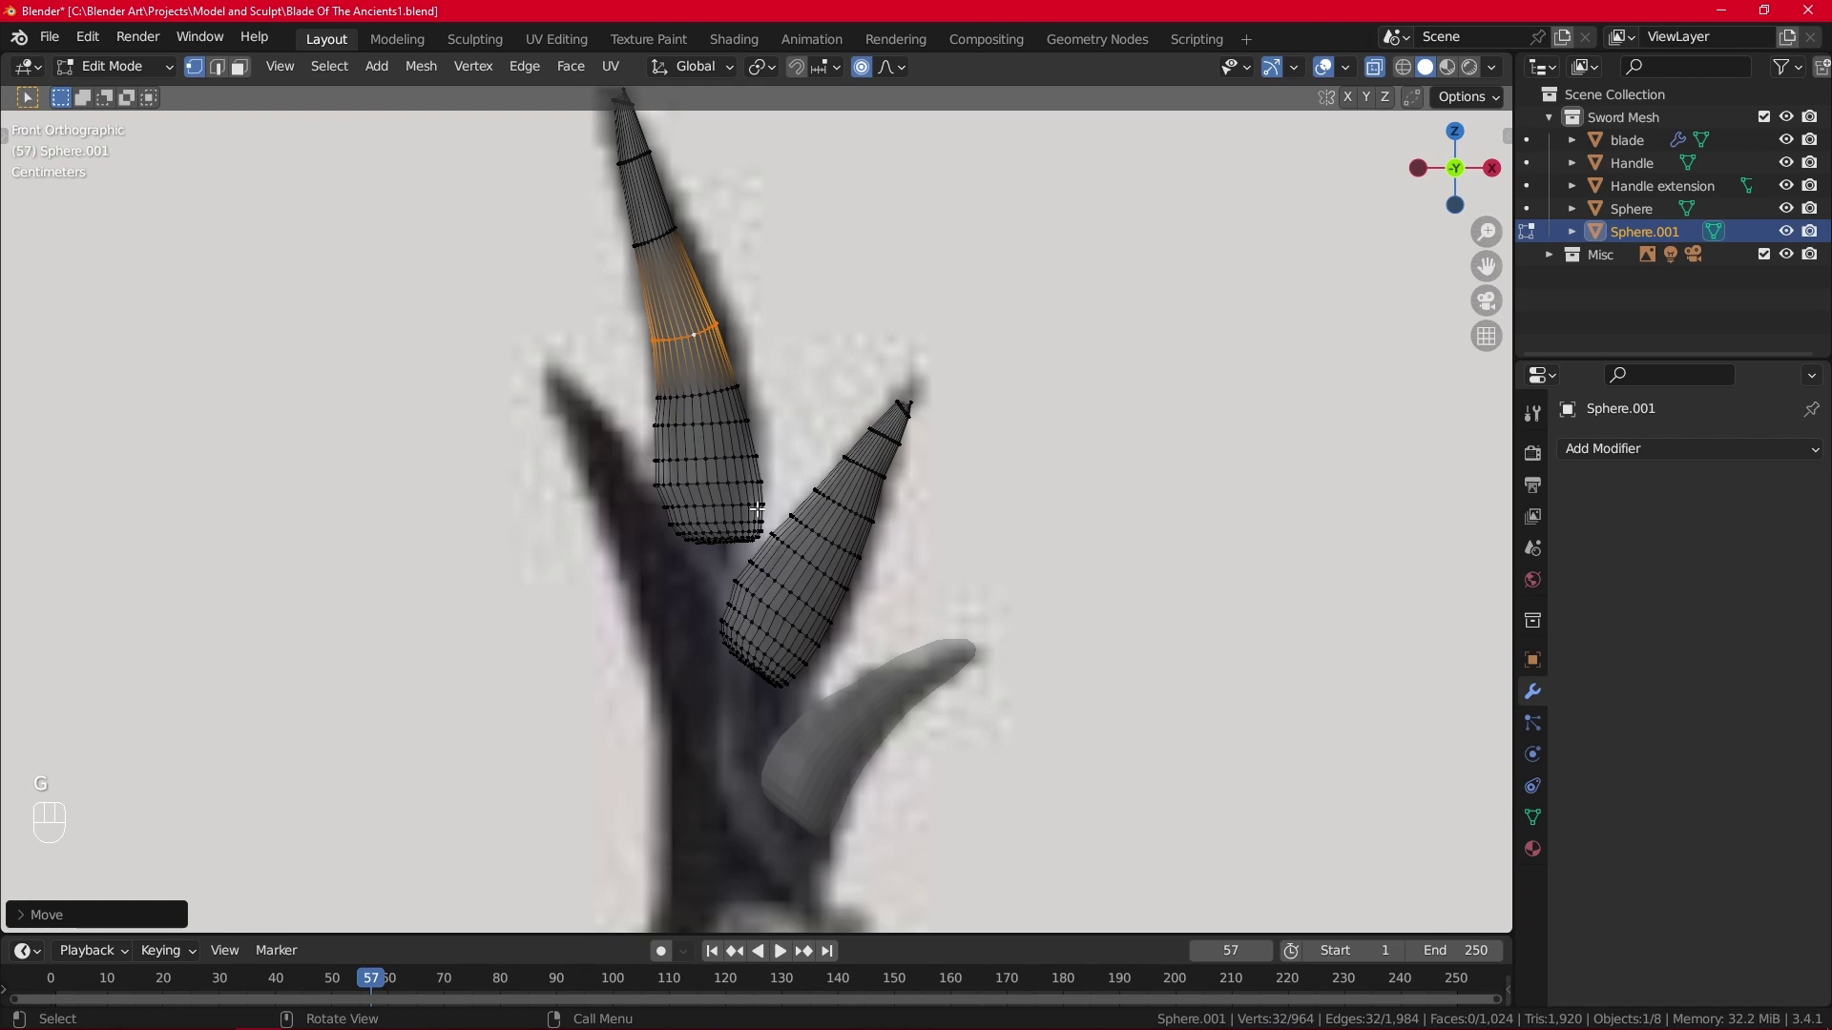
# Move the duplicated leaf's bottom vertex about -0.005 m in X and -0.008 m in Z with proportional editing, stretching the base downward.
pyautogui.scroll(2, 730, 548)
pyautogui.moveTo(685, 602); pyautogui.dragTo(677, 425, button='middle')
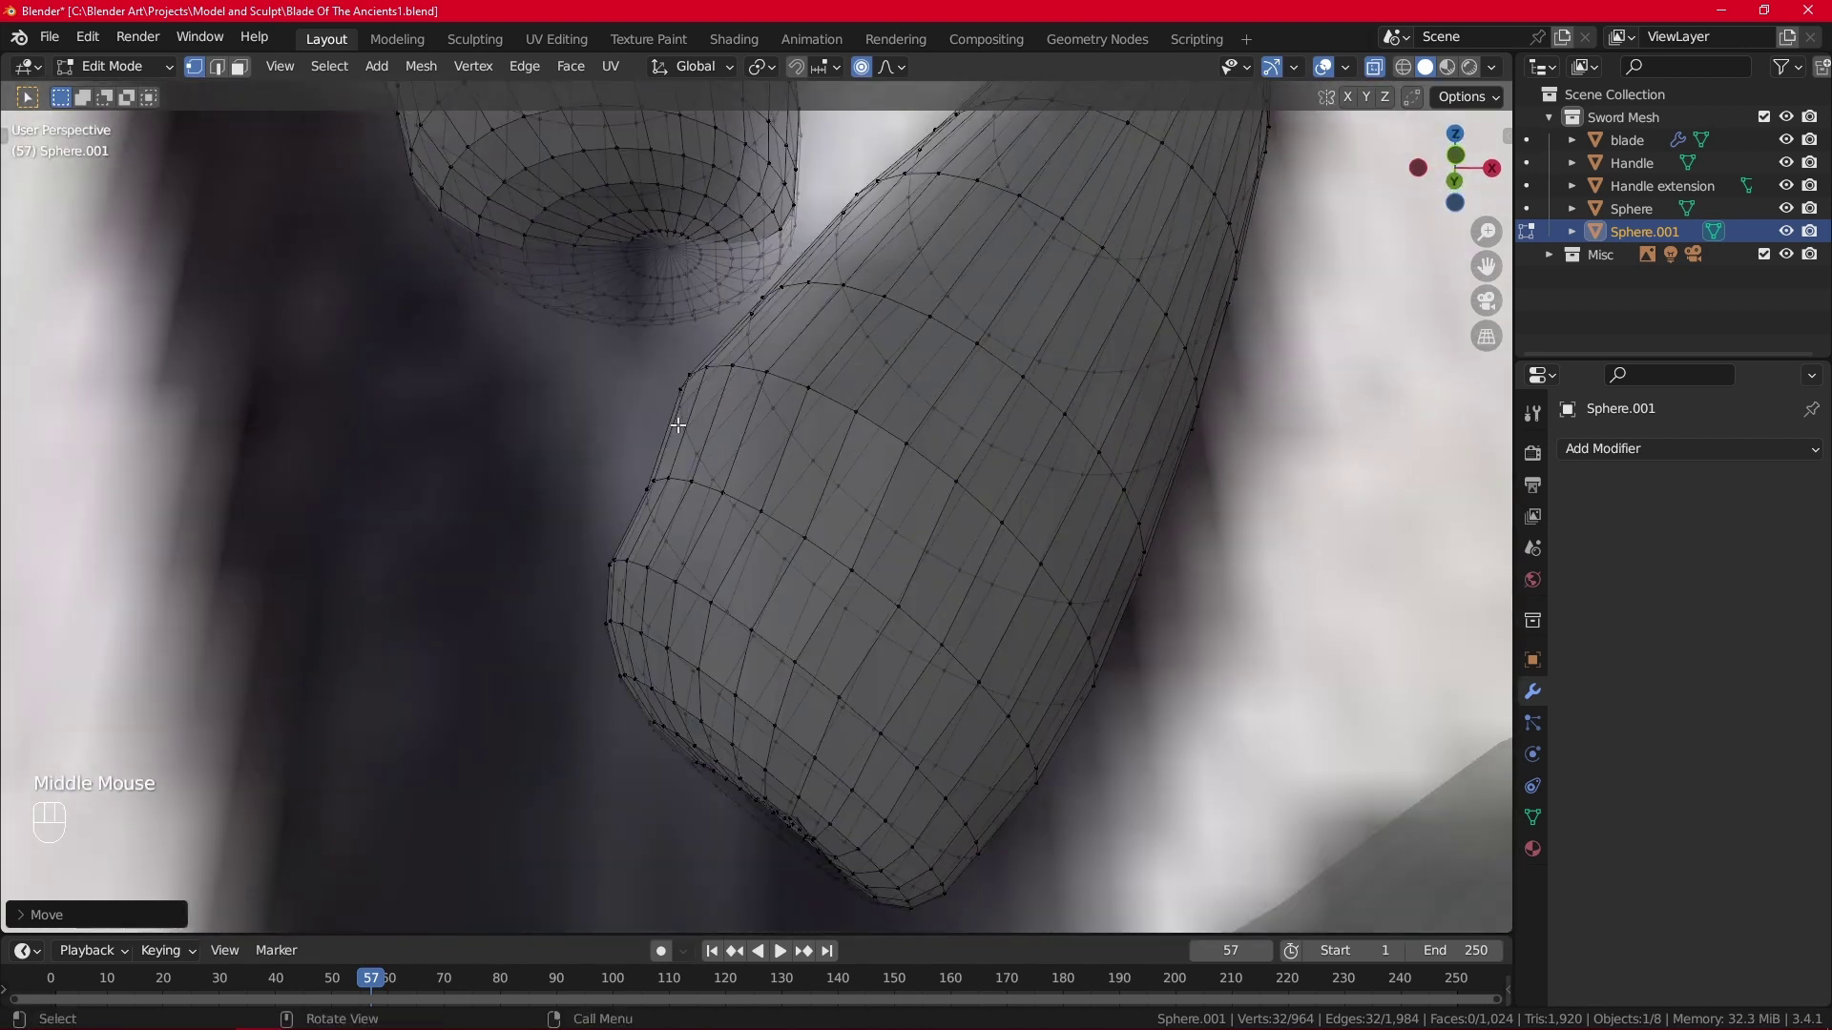
pyautogui.click(675, 246)
pyautogui.press('KP_1')
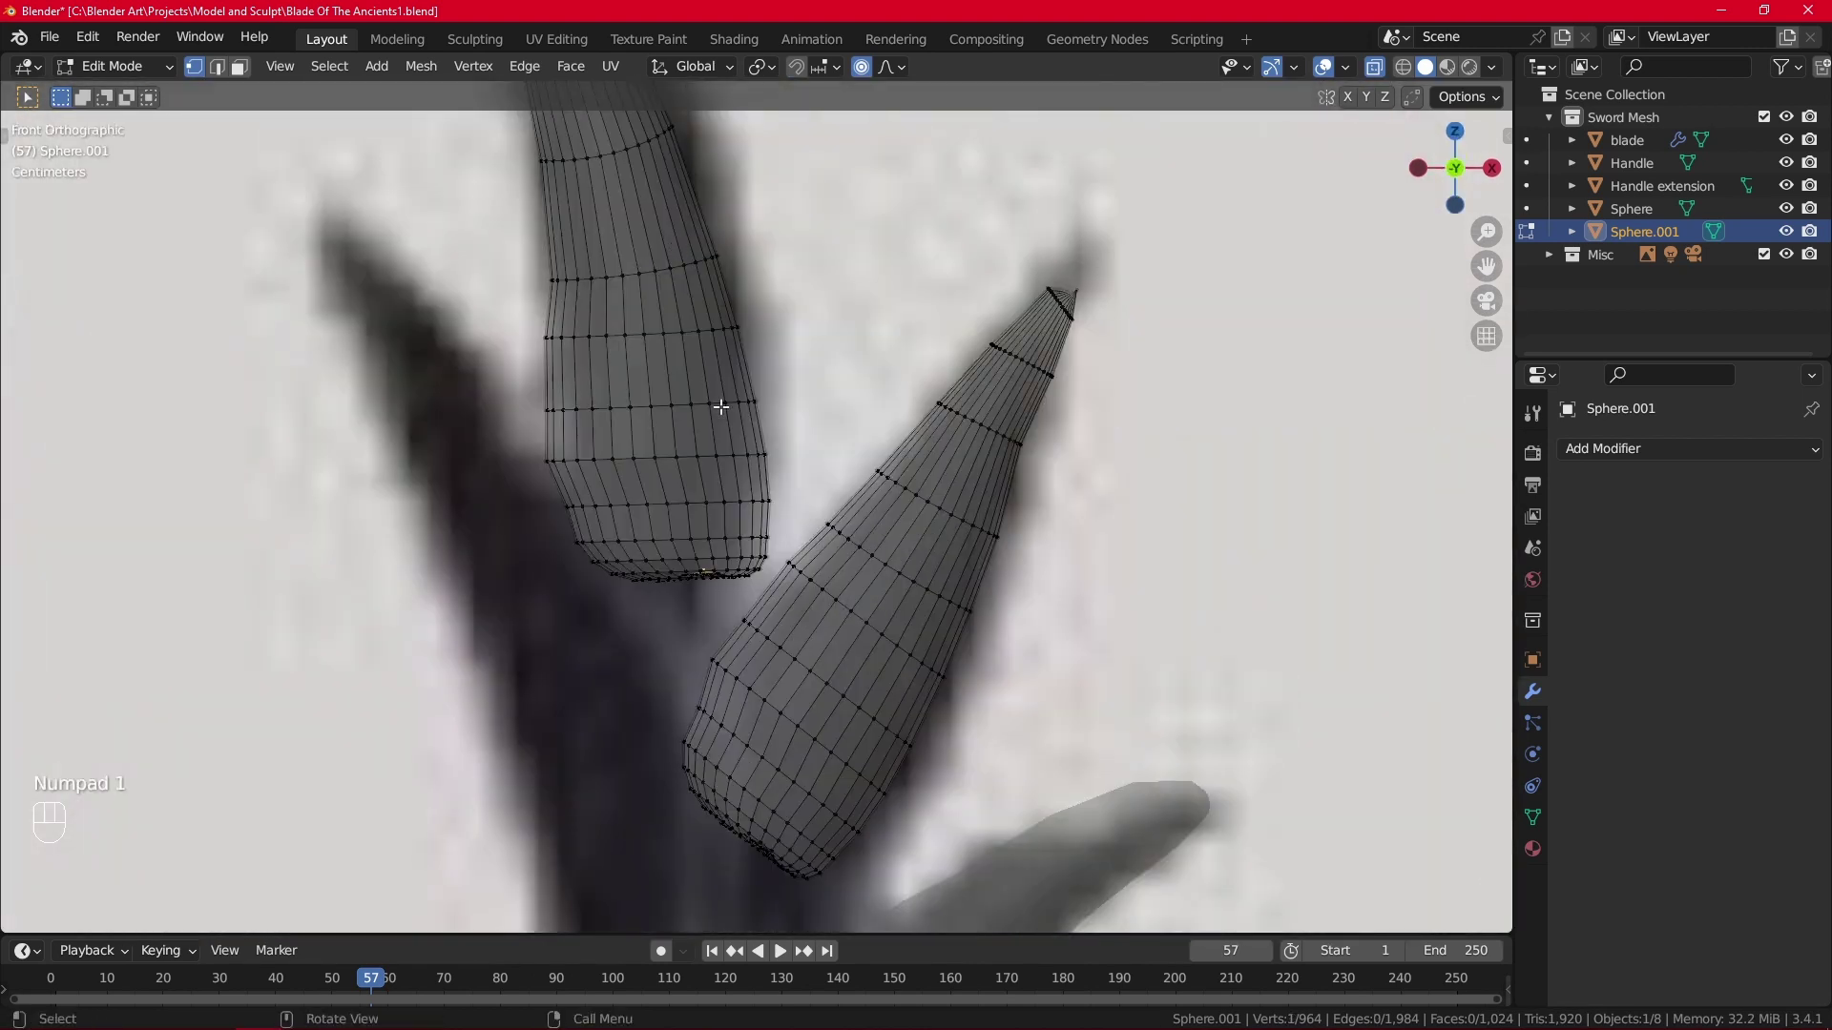
pyautogui.scroll(-2, 722, 407)
pyautogui.press('g')
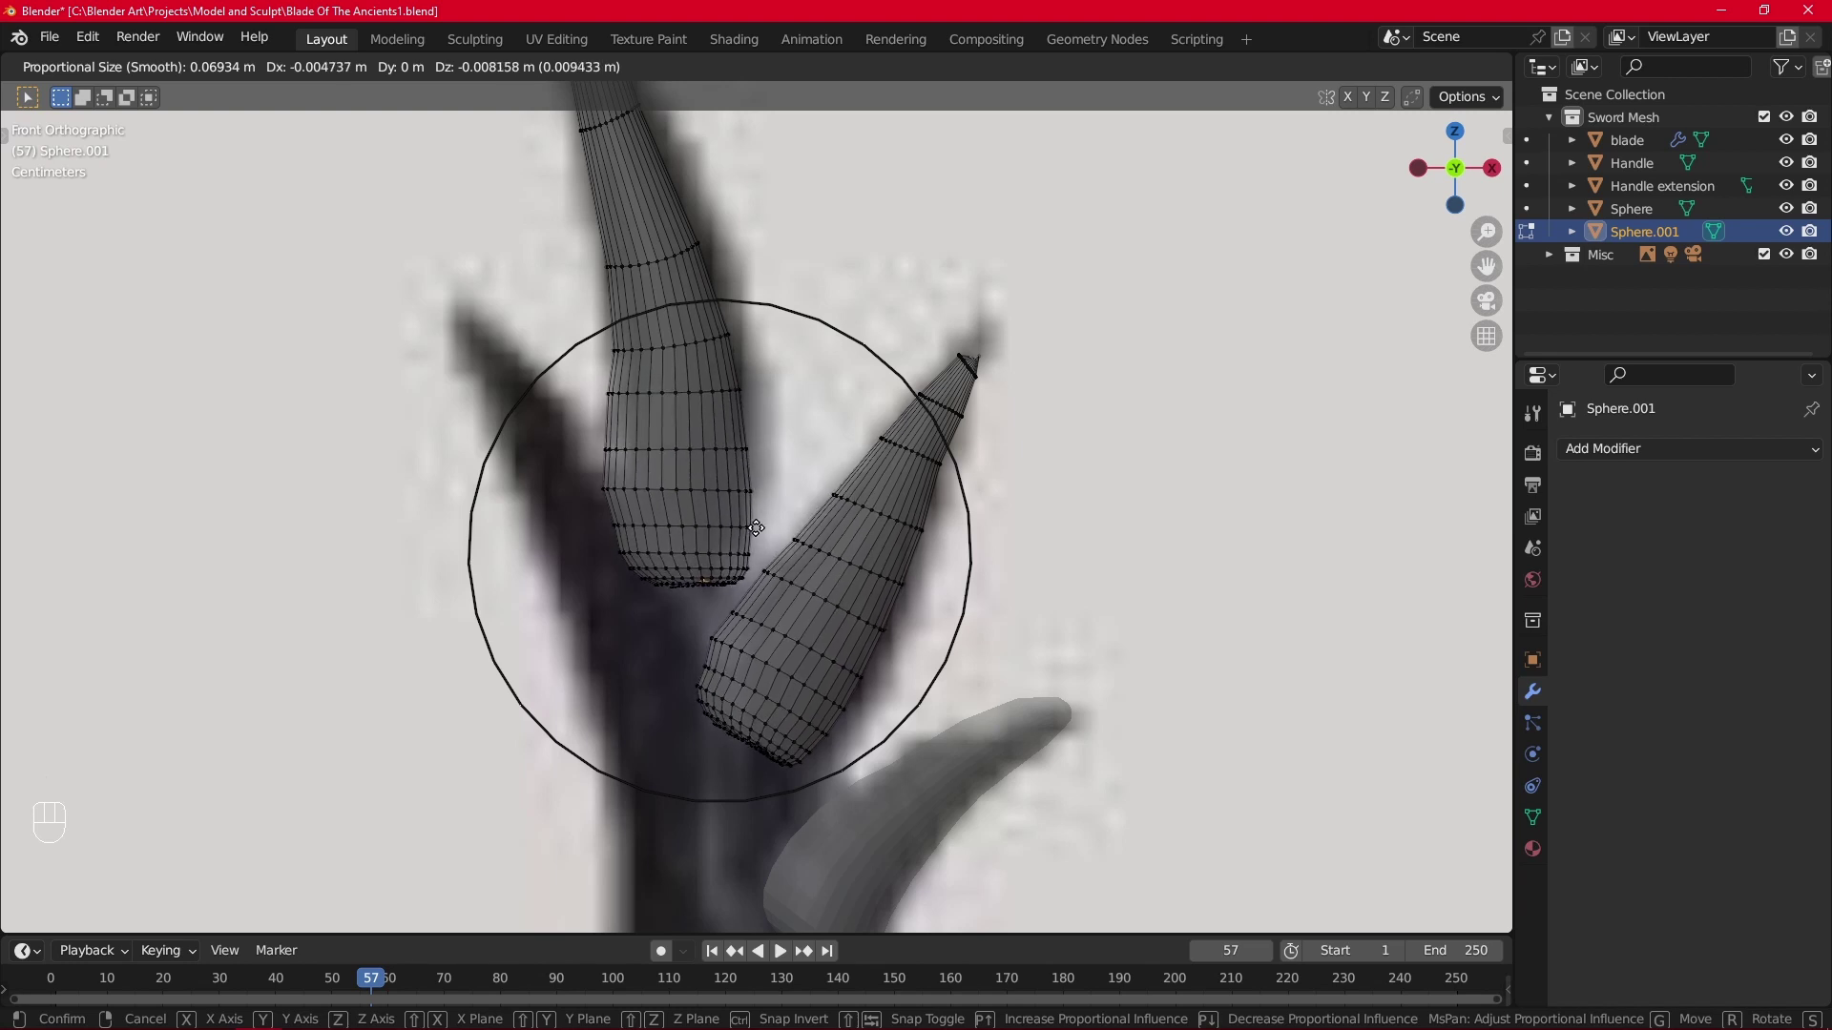
pyautogui.click(755, 527)
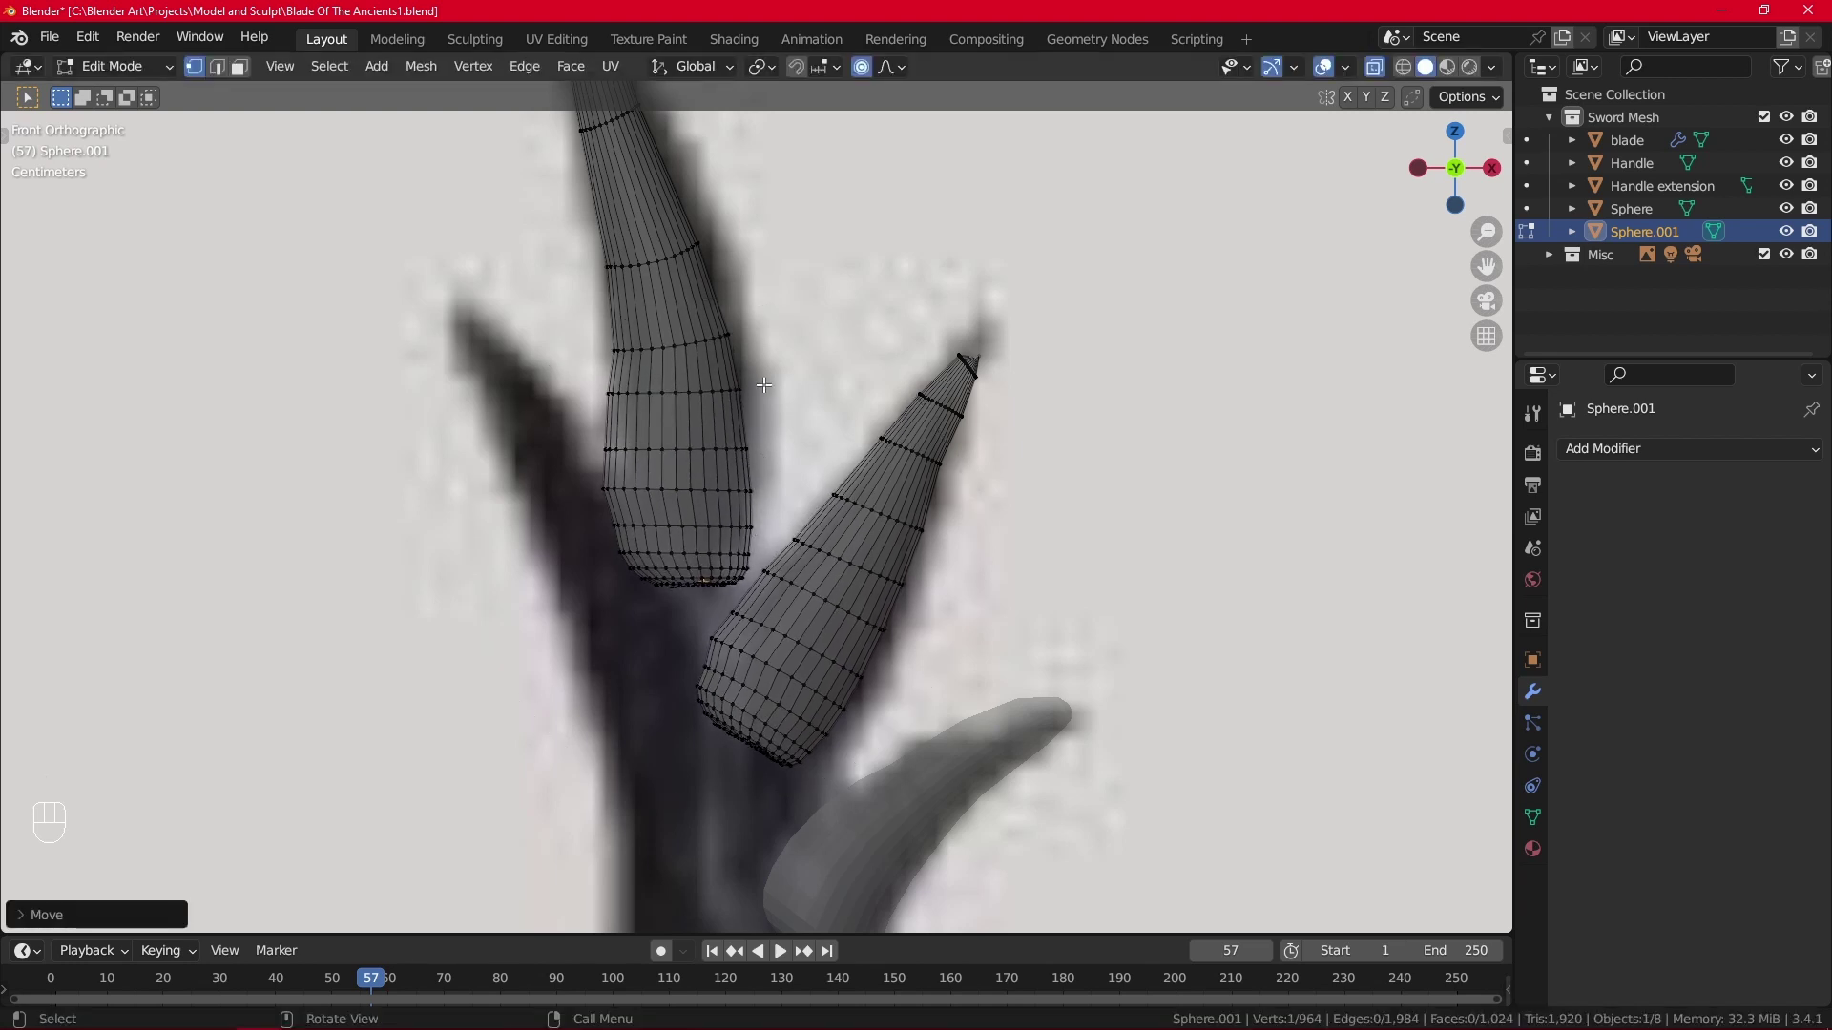
# Nudge the duplicated leaf's middle edge loop about 0.0003 m in X with proportional editing.
pyautogui.doubleClick(658, 263)
pyautogui.press('g')
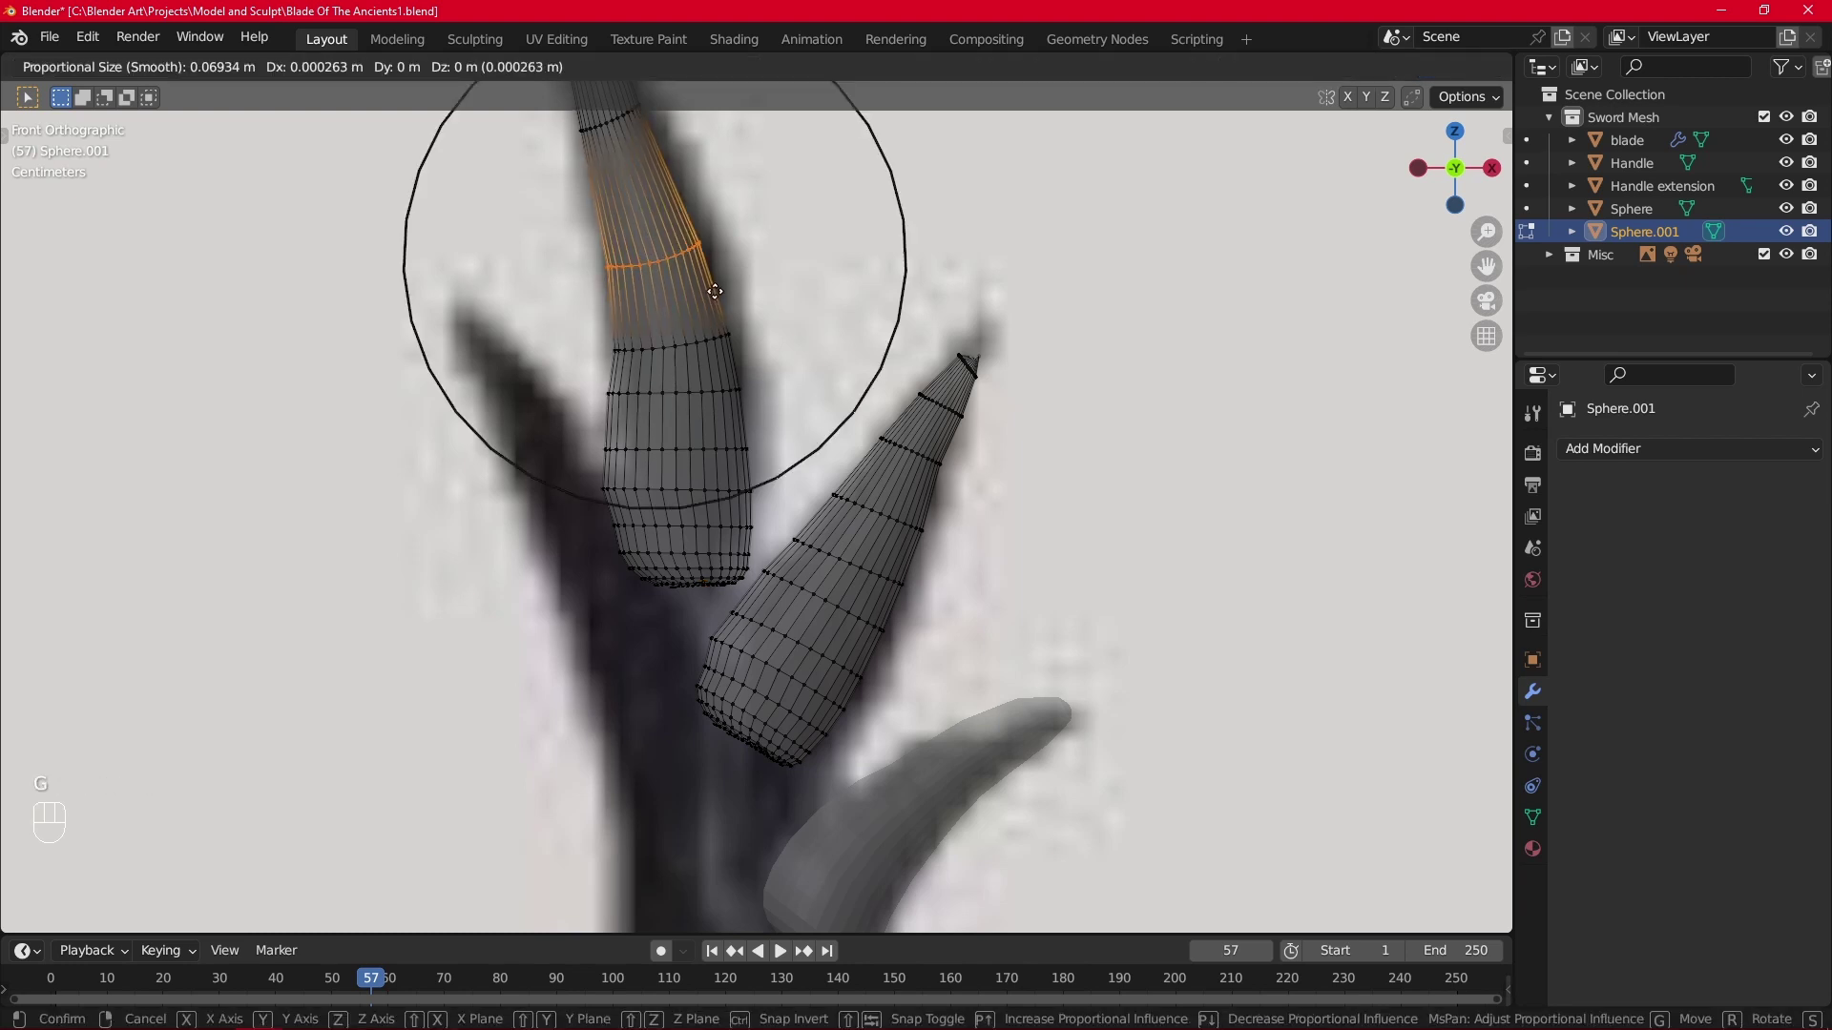
pyautogui.click(715, 291)
# Move the tall leaf's tip vertex about -0.0027 m in X and -0.0019 m in Z with a proportional size of about 0.027 m.
pyautogui.scroll(-2, 717, 290)
pyautogui.scroll(-2, 659, 199)
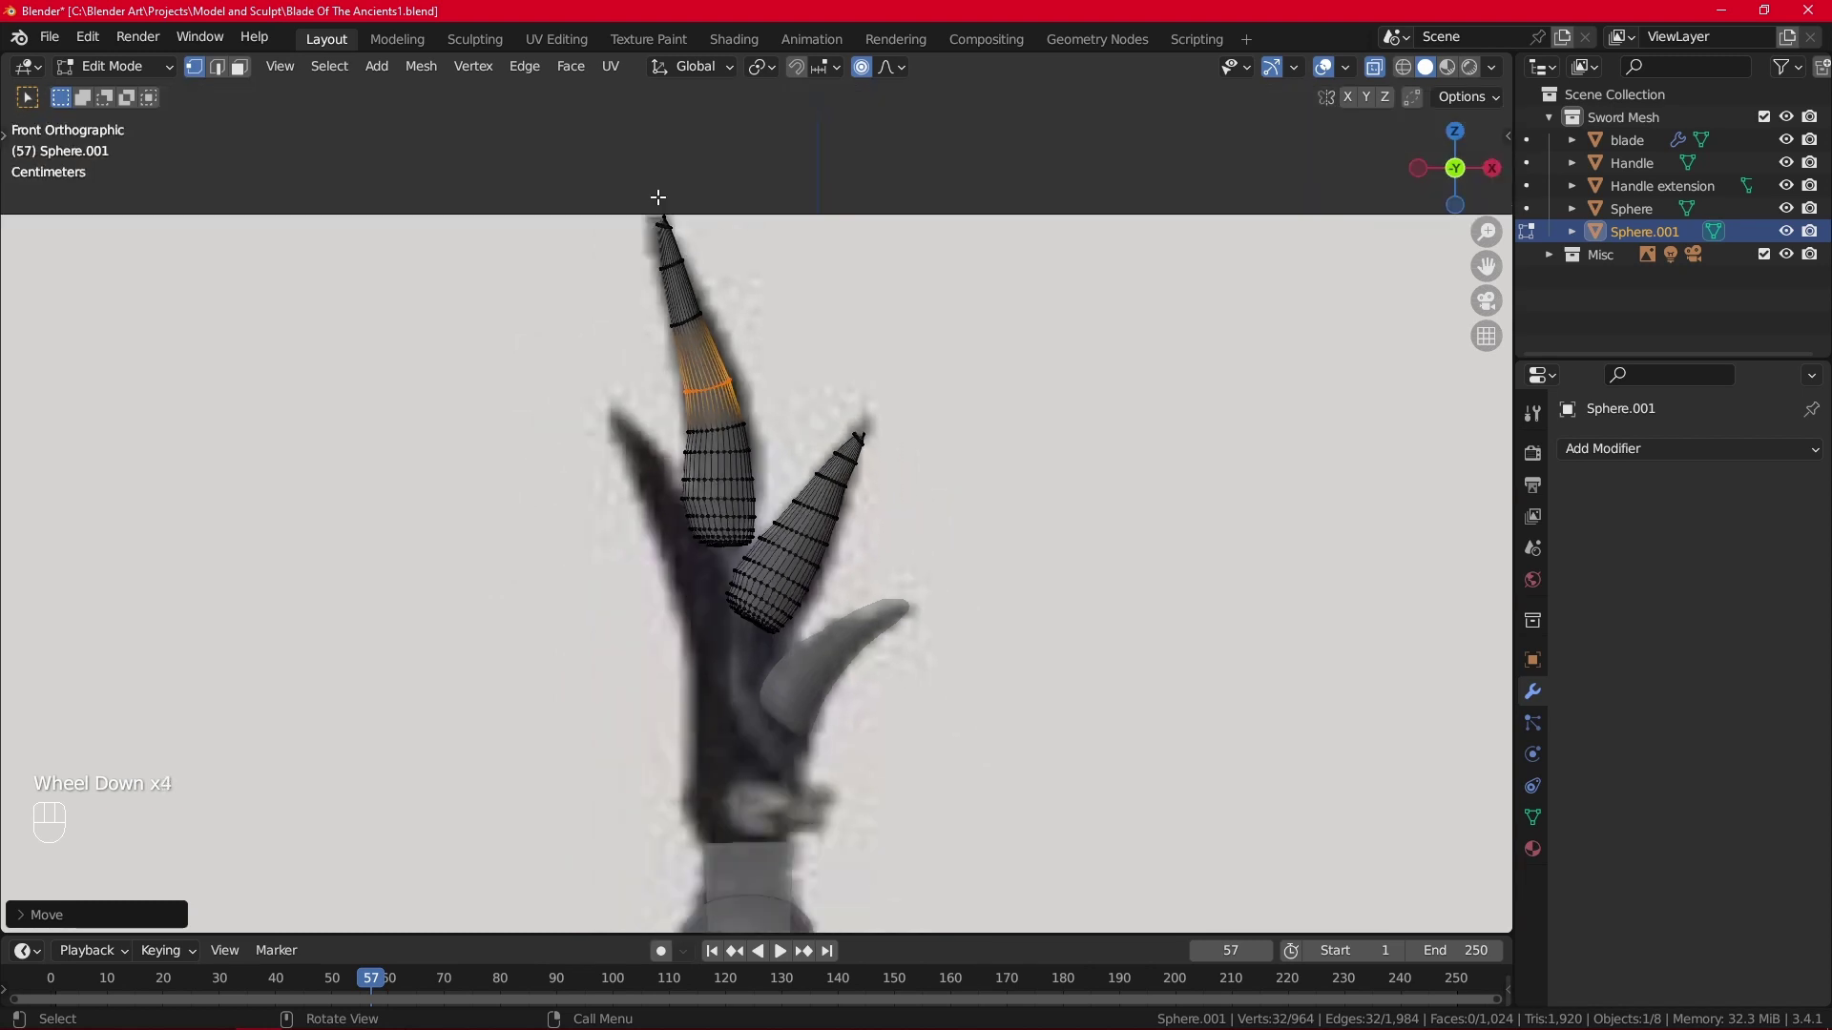
pyautogui.keyDown('shift'); pyautogui.moveTo(659, 204); pyautogui.dragTo(710, 279, button='middle'); pyautogui.keyUp('shift')
pyautogui.scroll(2, 727, 270)
pyautogui.click(695, 204)
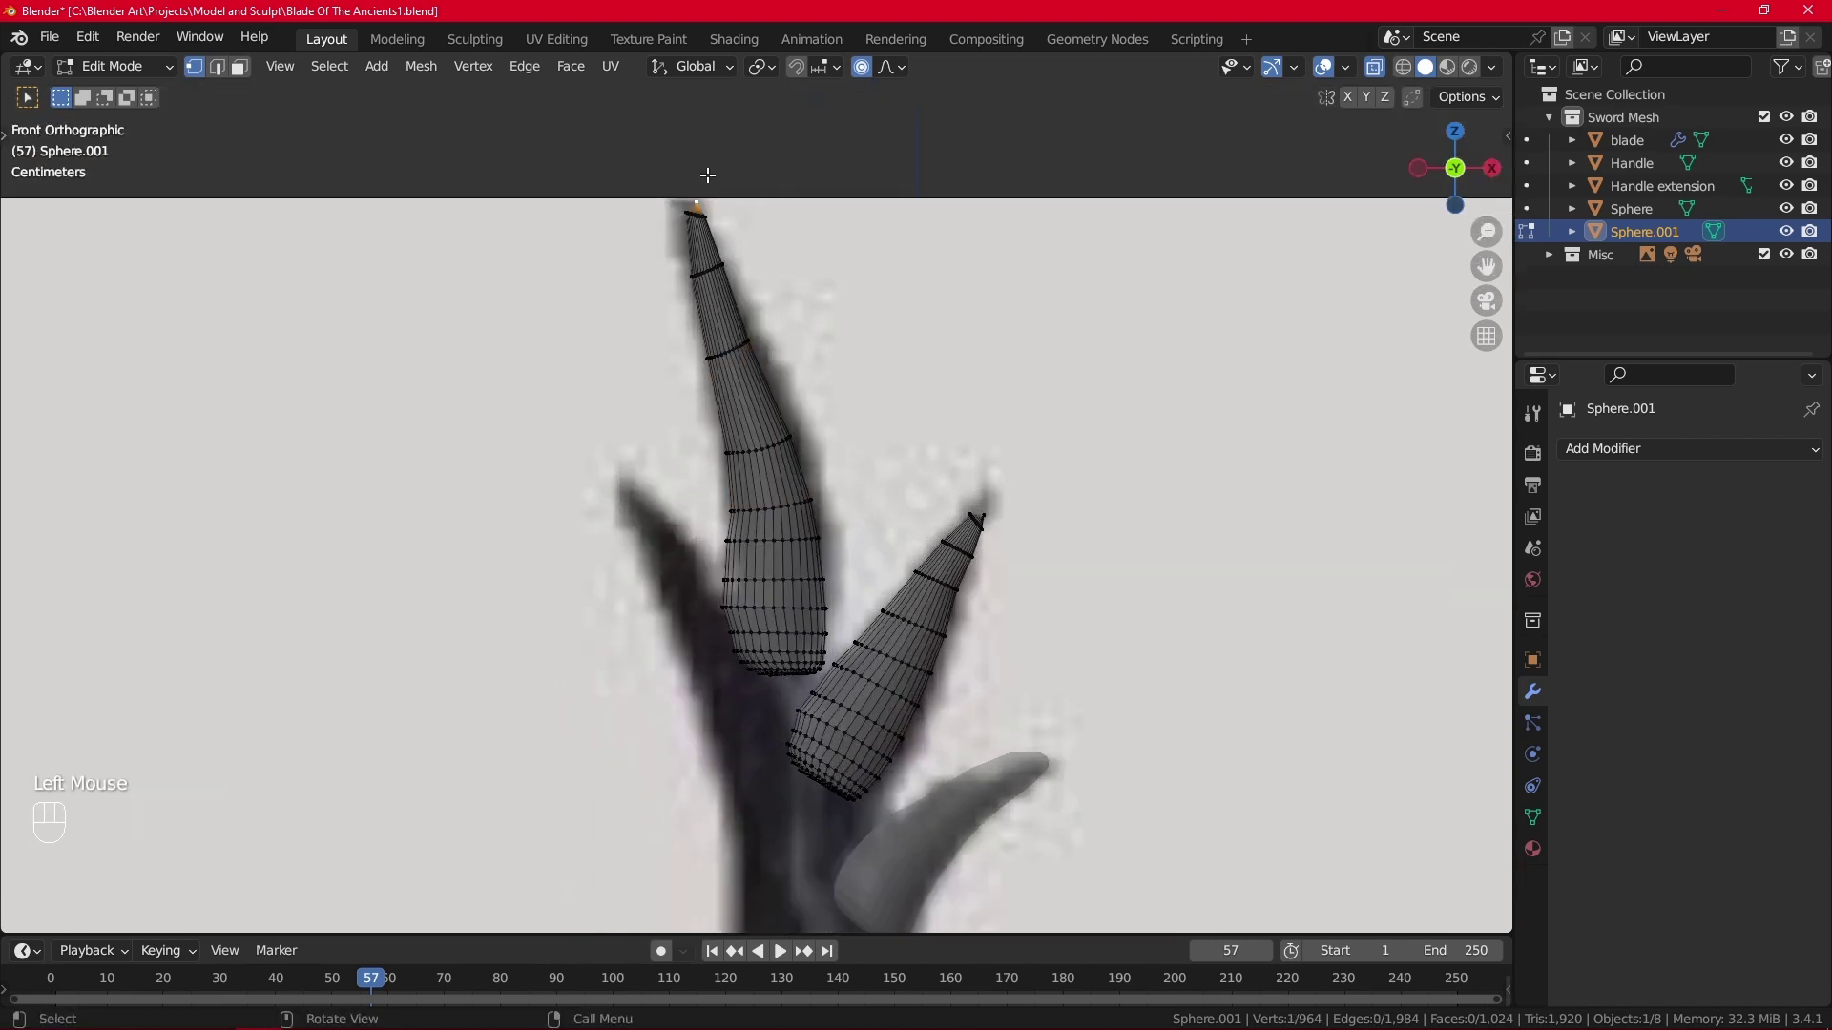
pyautogui.press('g')
pyautogui.scroll(5, 700, 176)
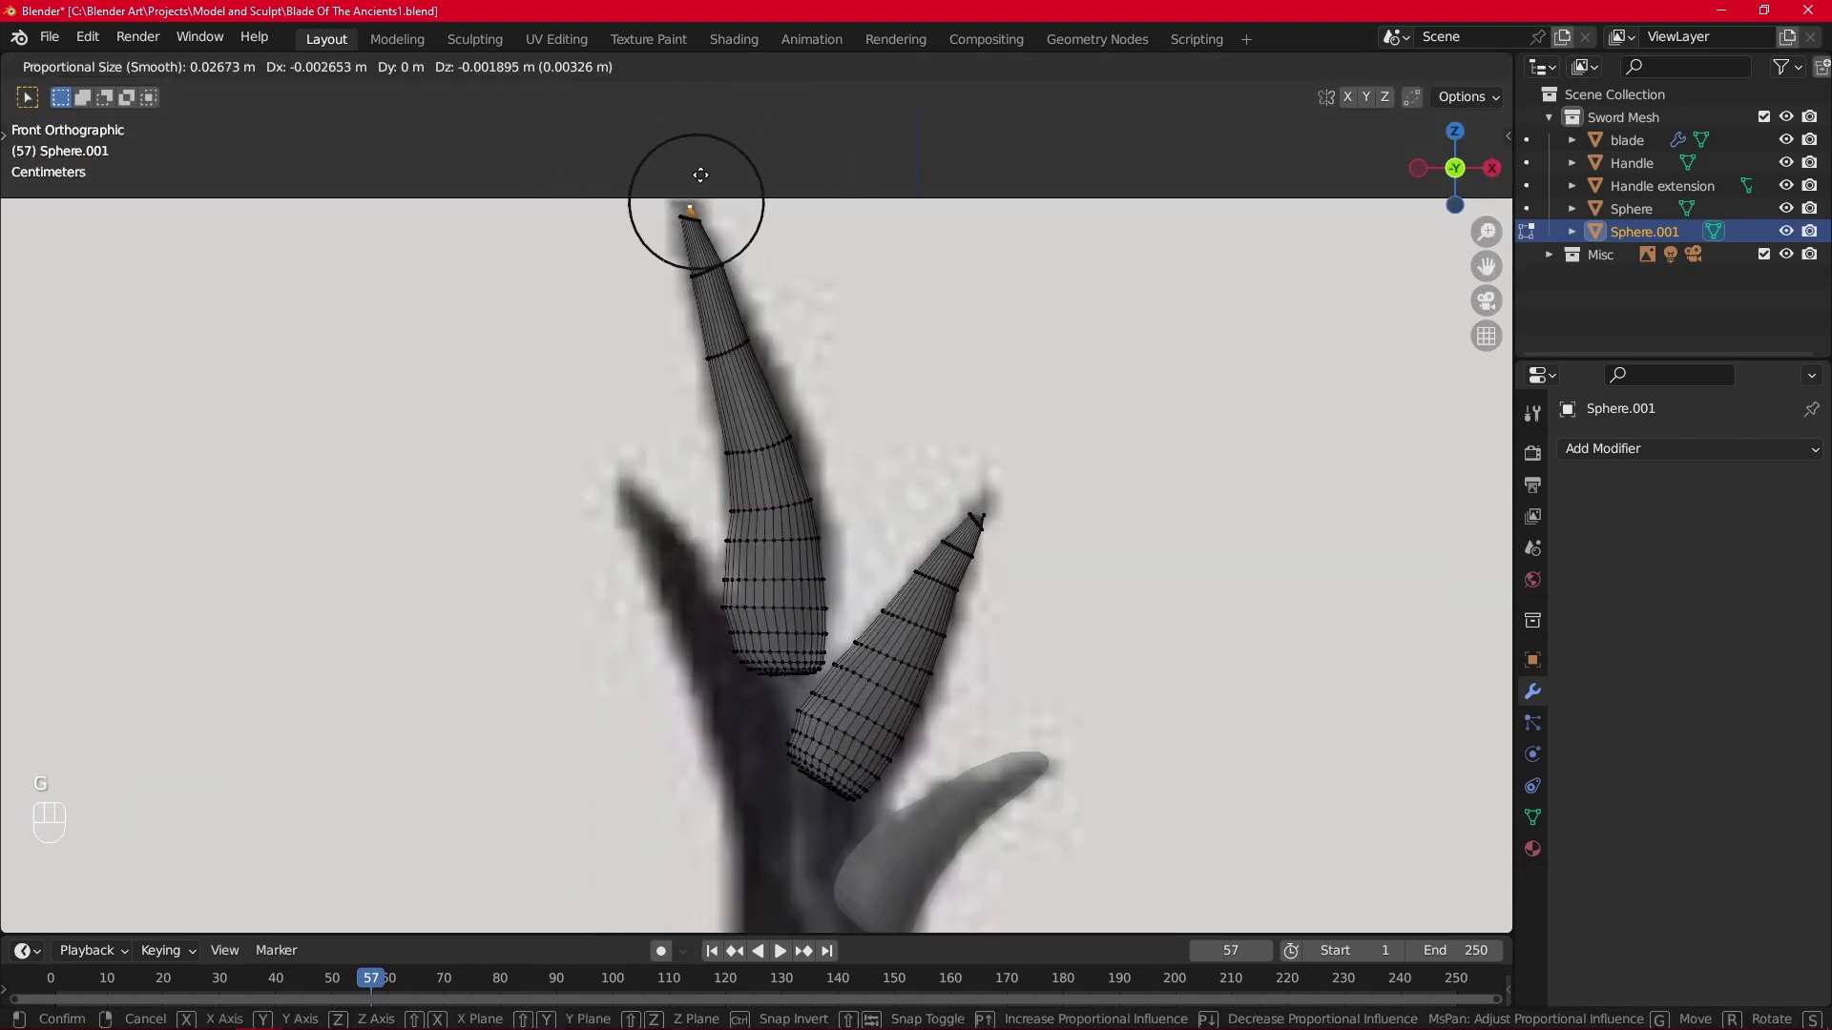
pyautogui.click(700, 177)
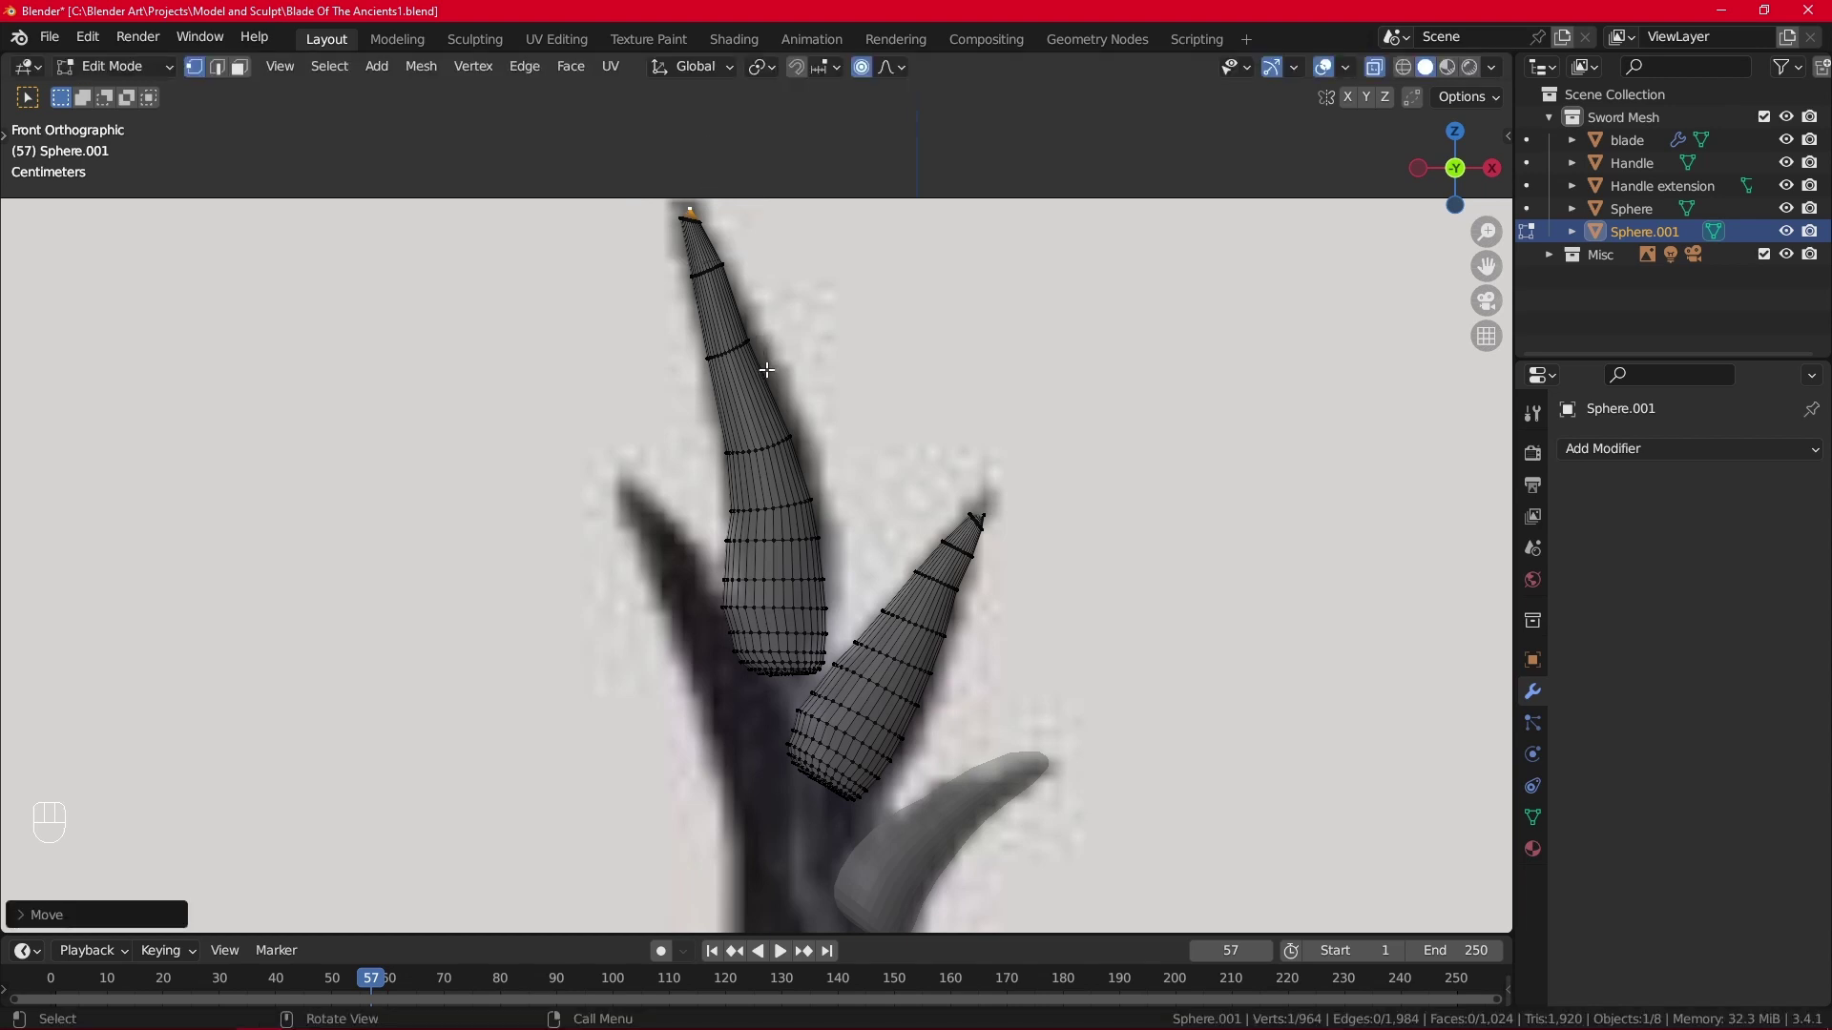
pyautogui.press('Tab')
# Duplicate the tall leaf's linked mesh and place the copy in the empty area left of the reference leaves.
pyautogui.scroll(-2, 831, 512)
pyautogui.scroll(2, 840, 563)
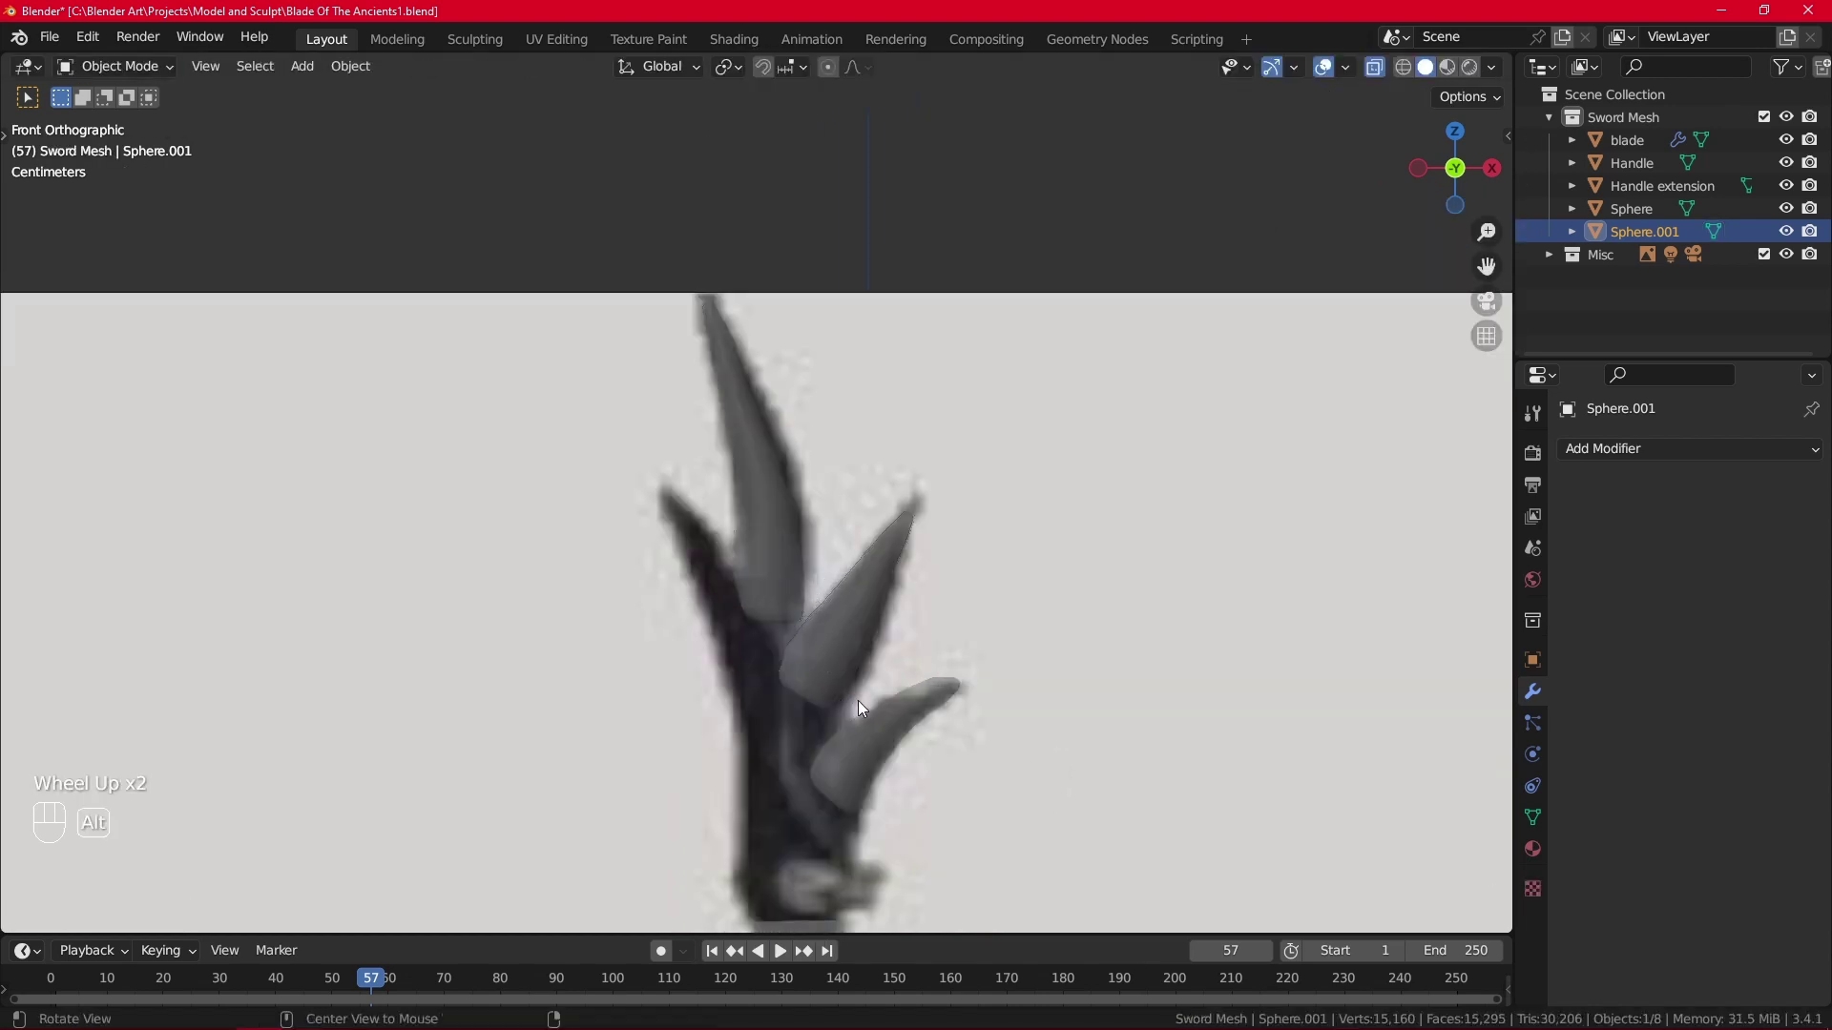
pyautogui.keyDown('shift'); pyautogui.moveTo(857, 700); pyautogui.dragTo(878, 506, button='middle'); pyautogui.keyUp('shift')
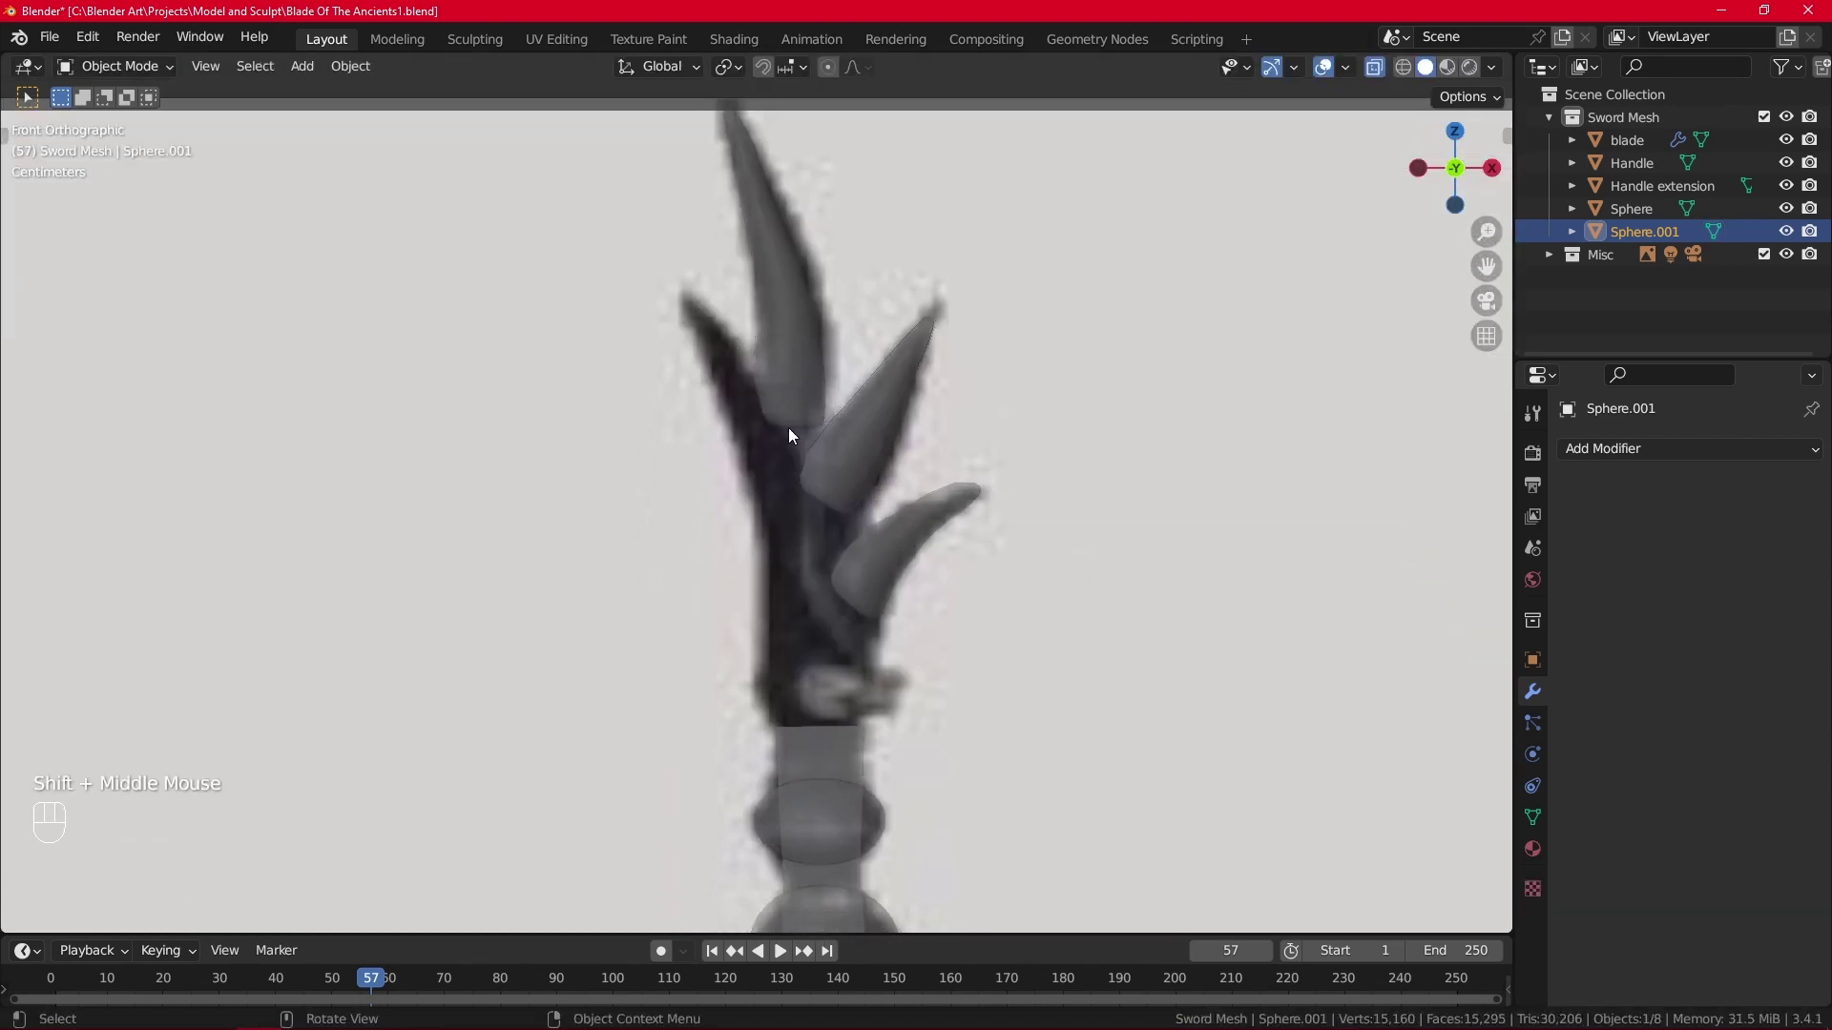
pyautogui.click(794, 362)
pyautogui.press('Tab')
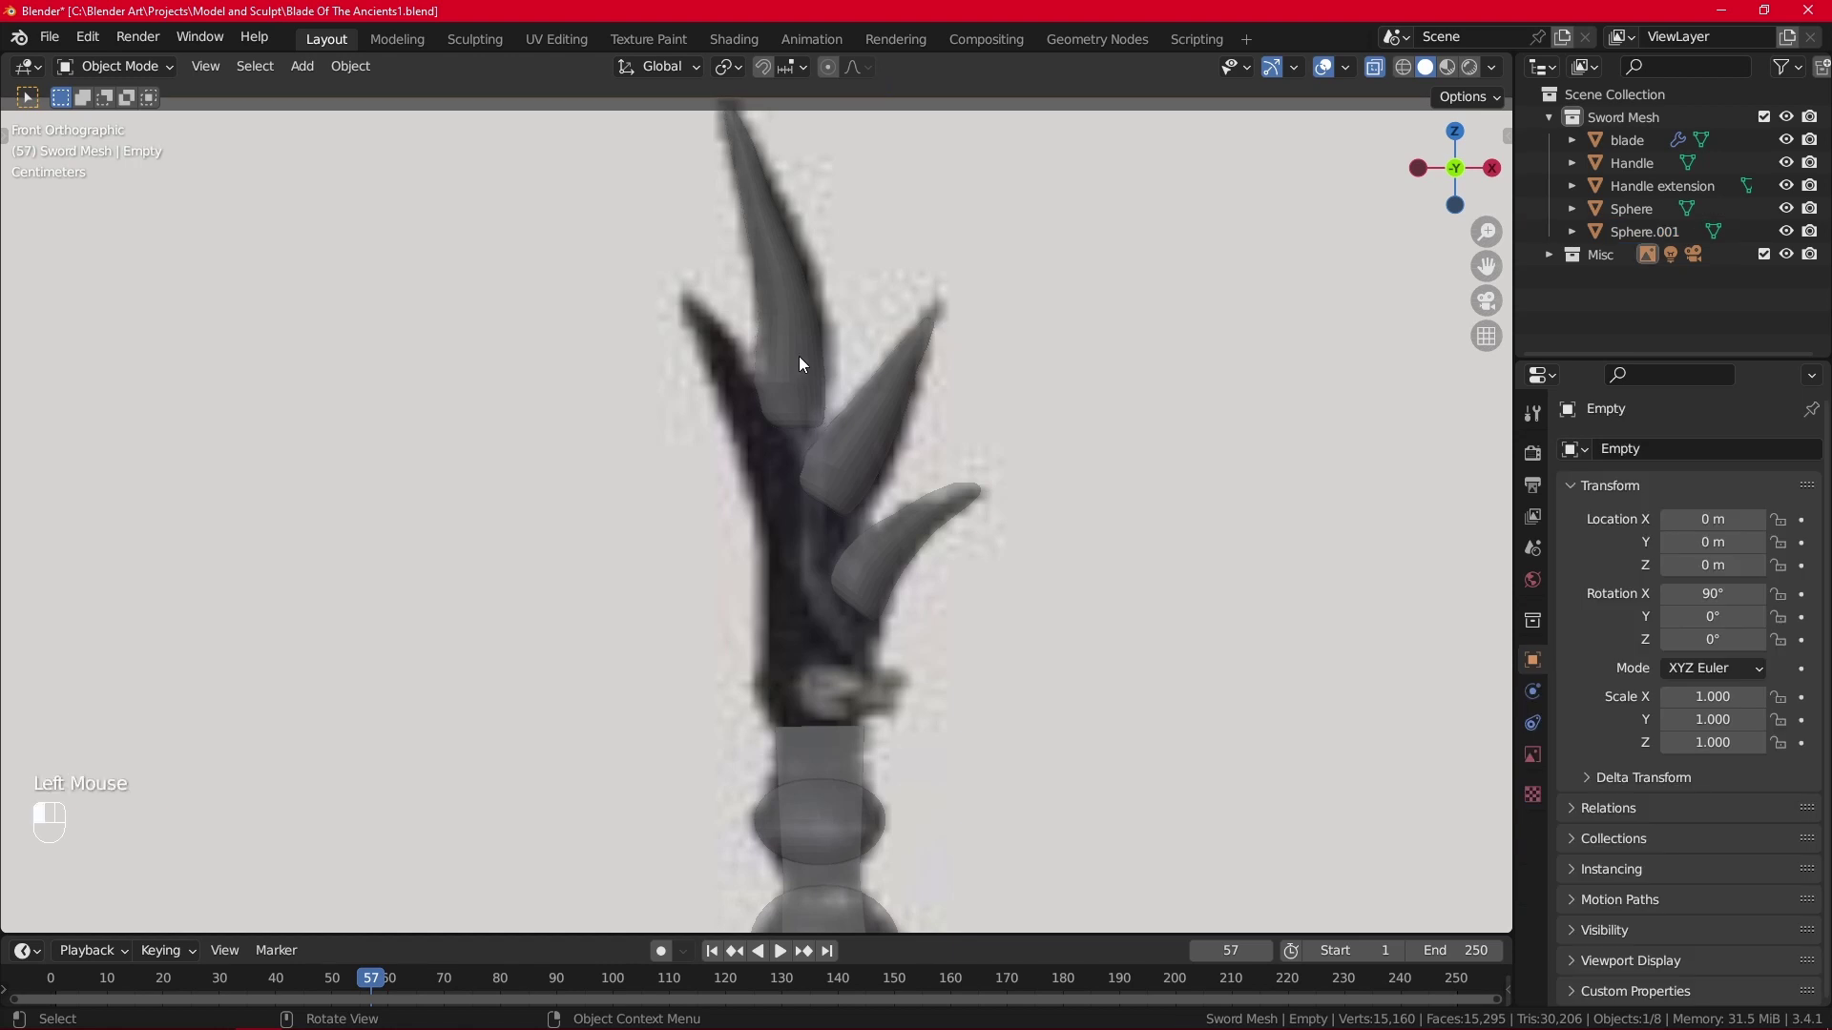
pyautogui.click(798, 357)
pyautogui.press('Tab')
pyautogui.press('l')
pyautogui.press('p')
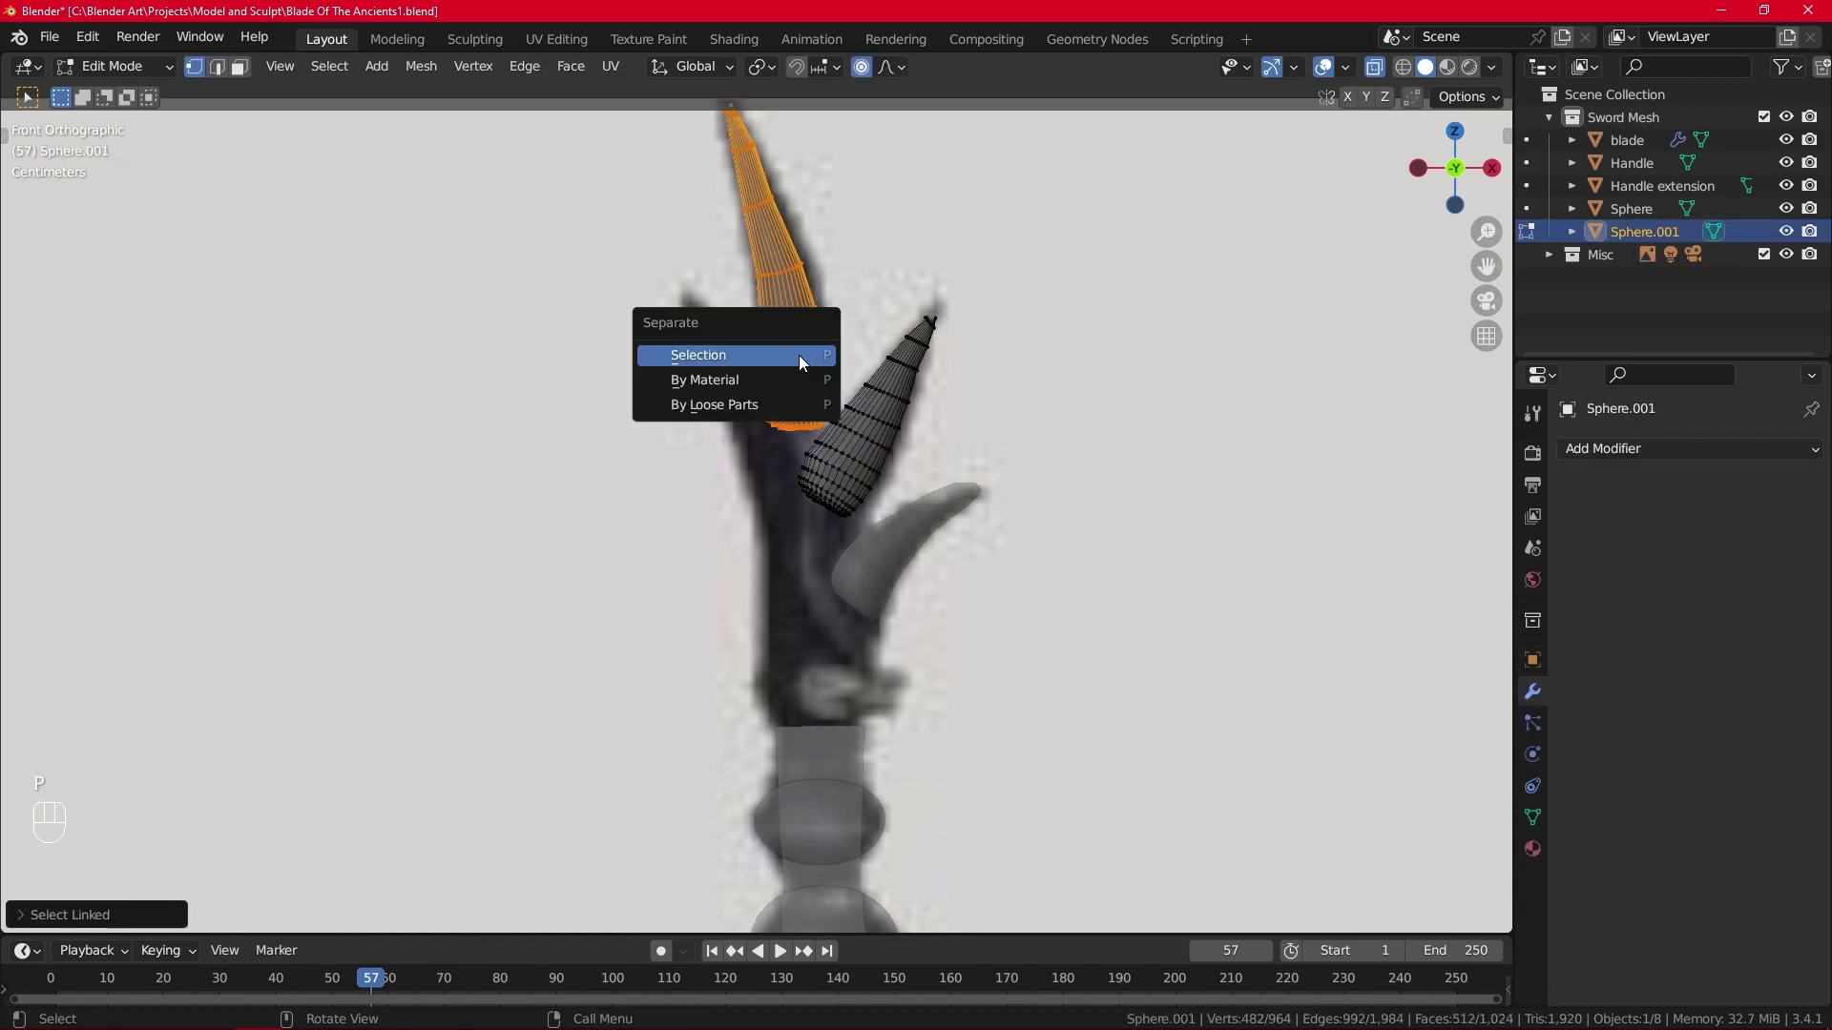
pyautogui.press('Escape')
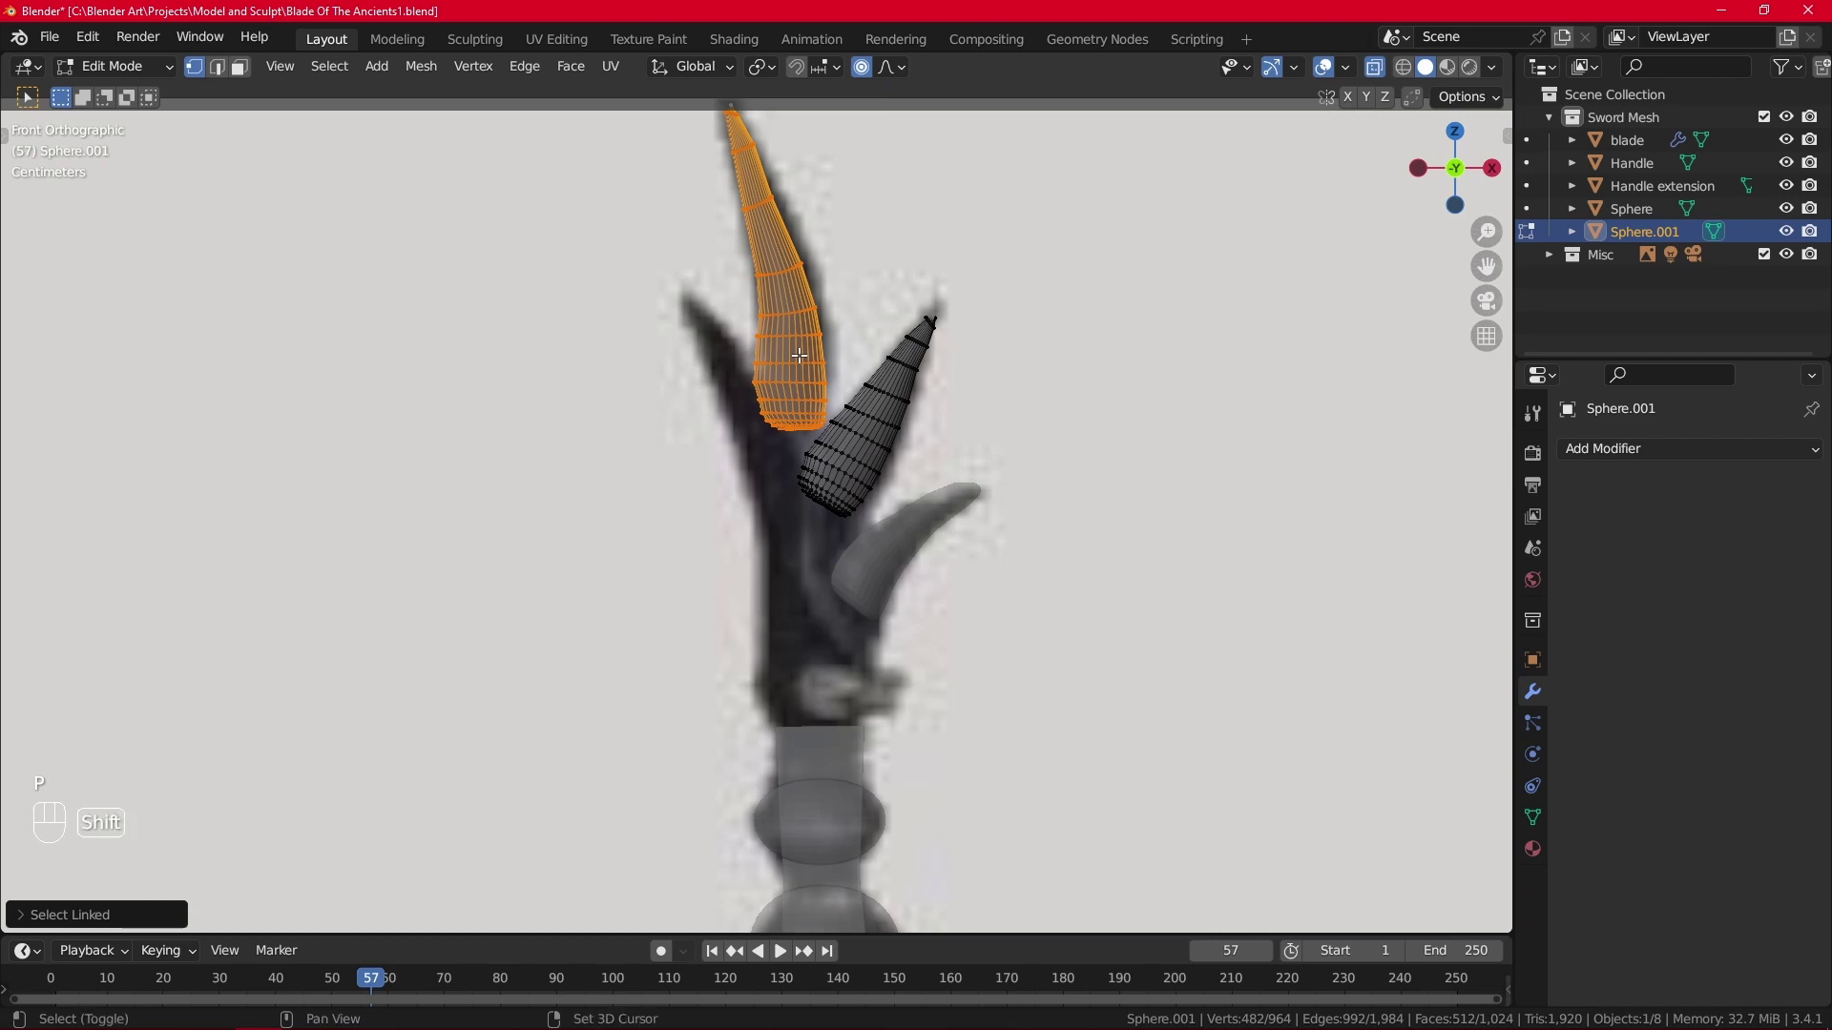
pyautogui.hotkey('shift', 'd')
pyautogui.click(553, 459)
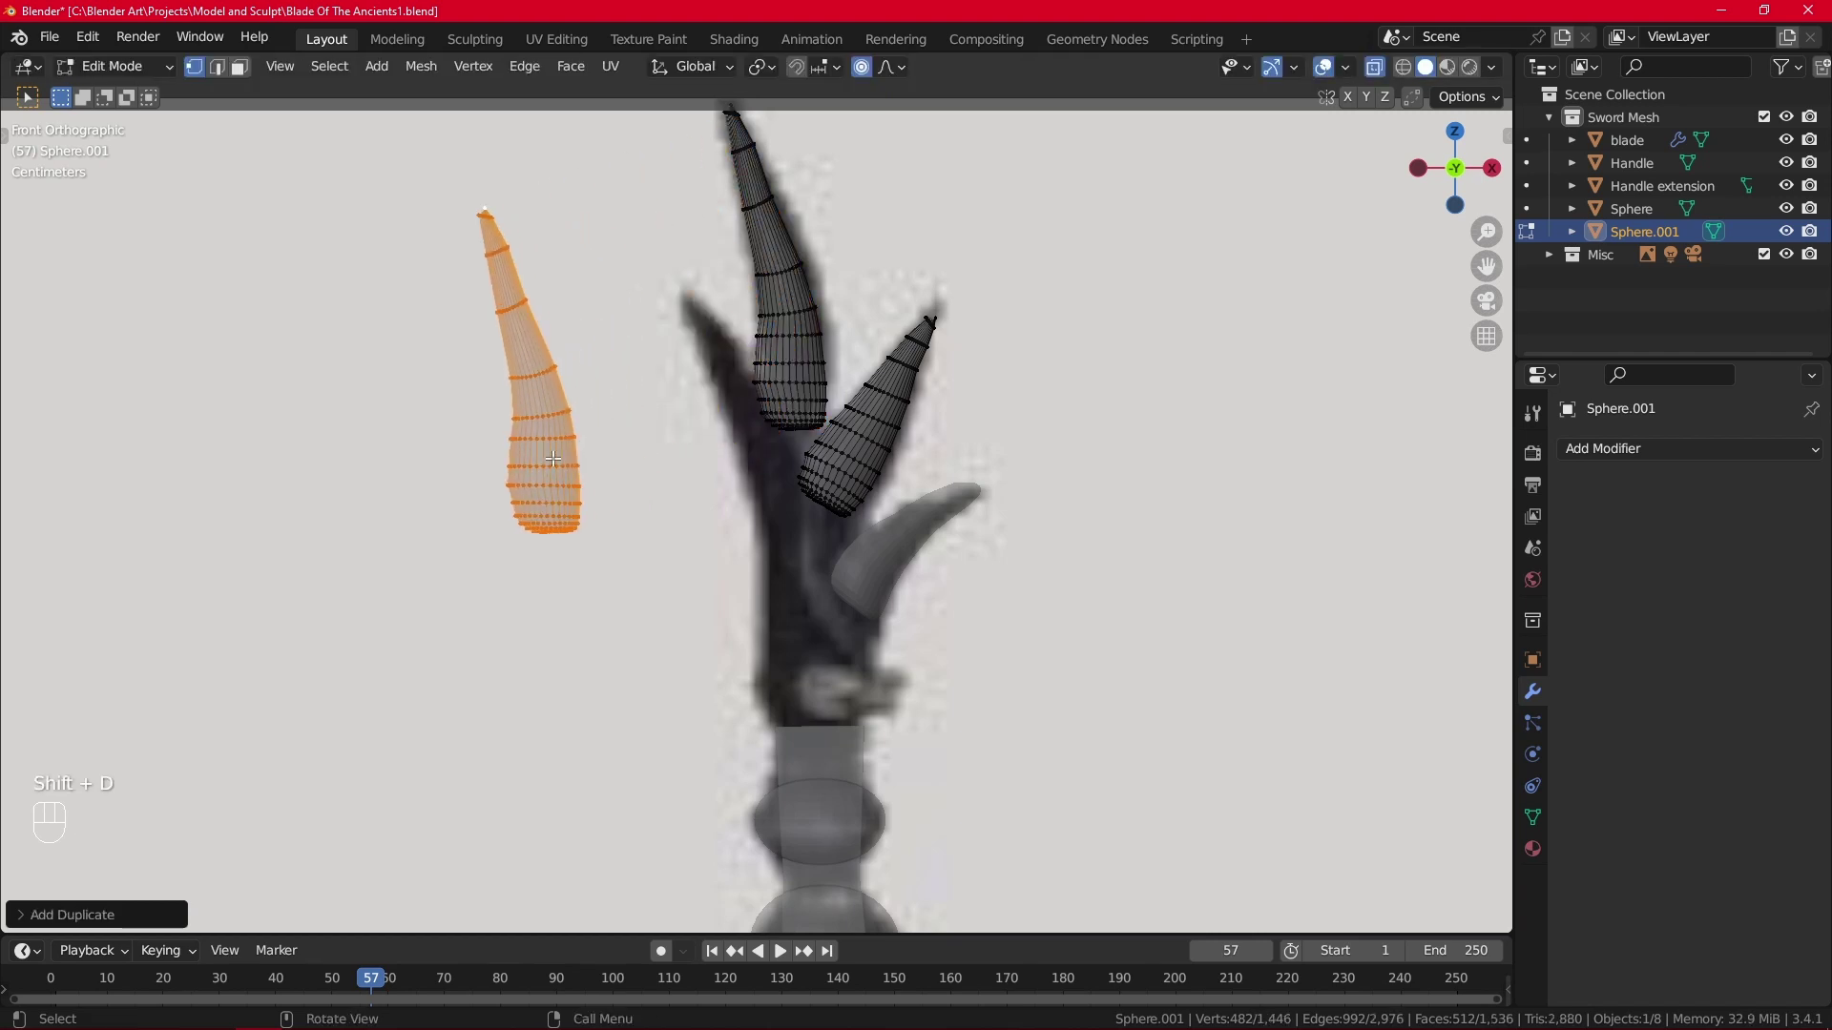
# Separate the duplicated leaf into its own object and move it over the reference stem just above the handle extension.
pyautogui.press('p')
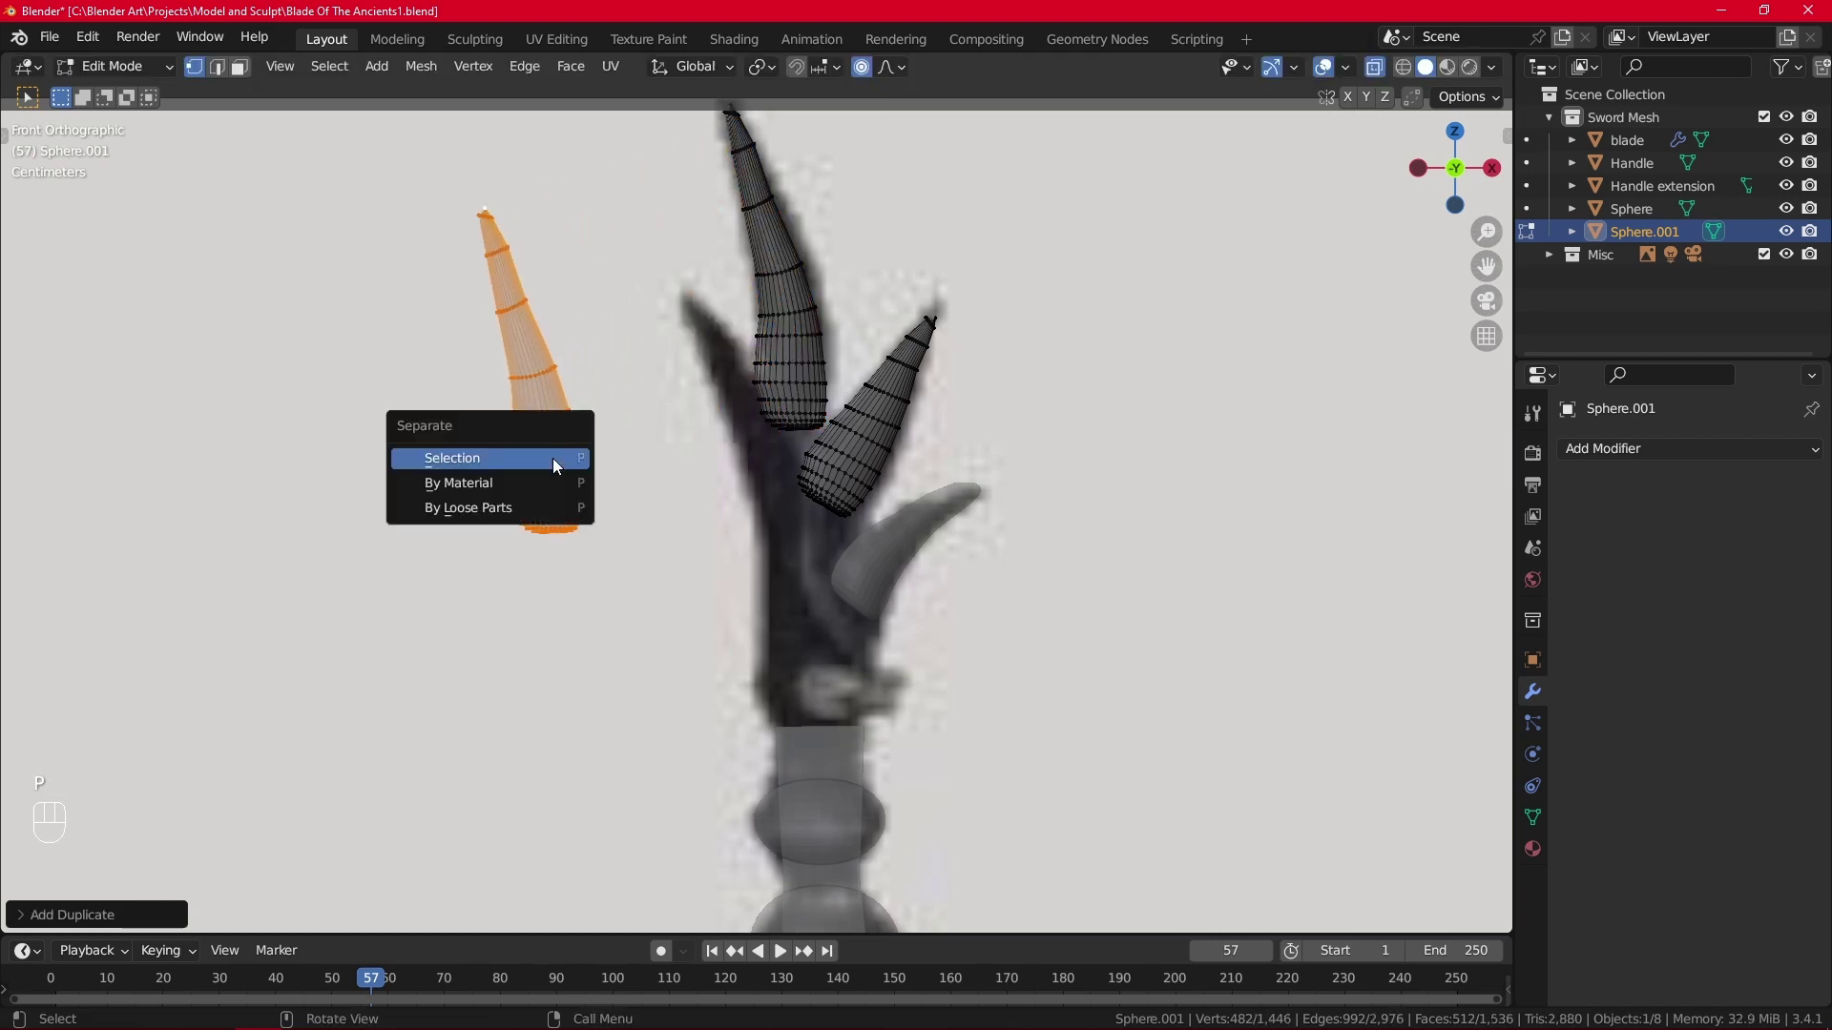
pyautogui.click(552, 458)
pyautogui.press('Tab')
pyautogui.click(552, 458)
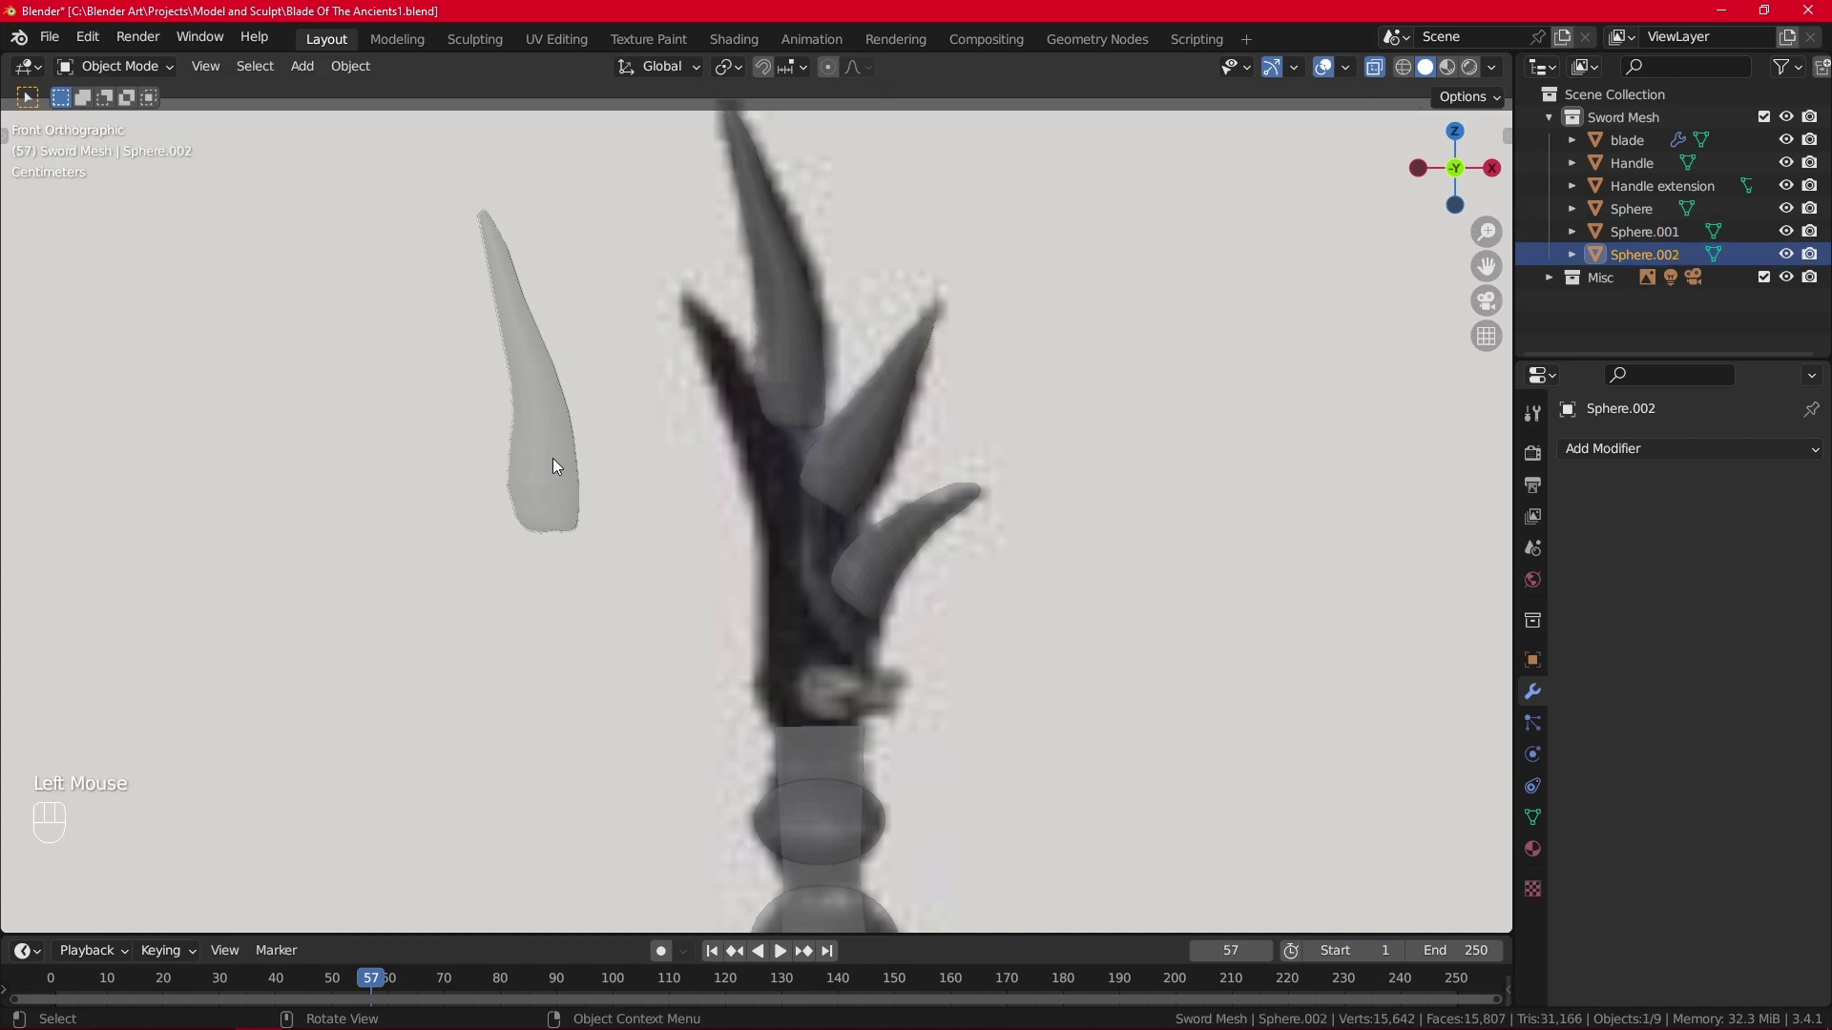
pyautogui.press('g')
pyautogui.click(826, 649)
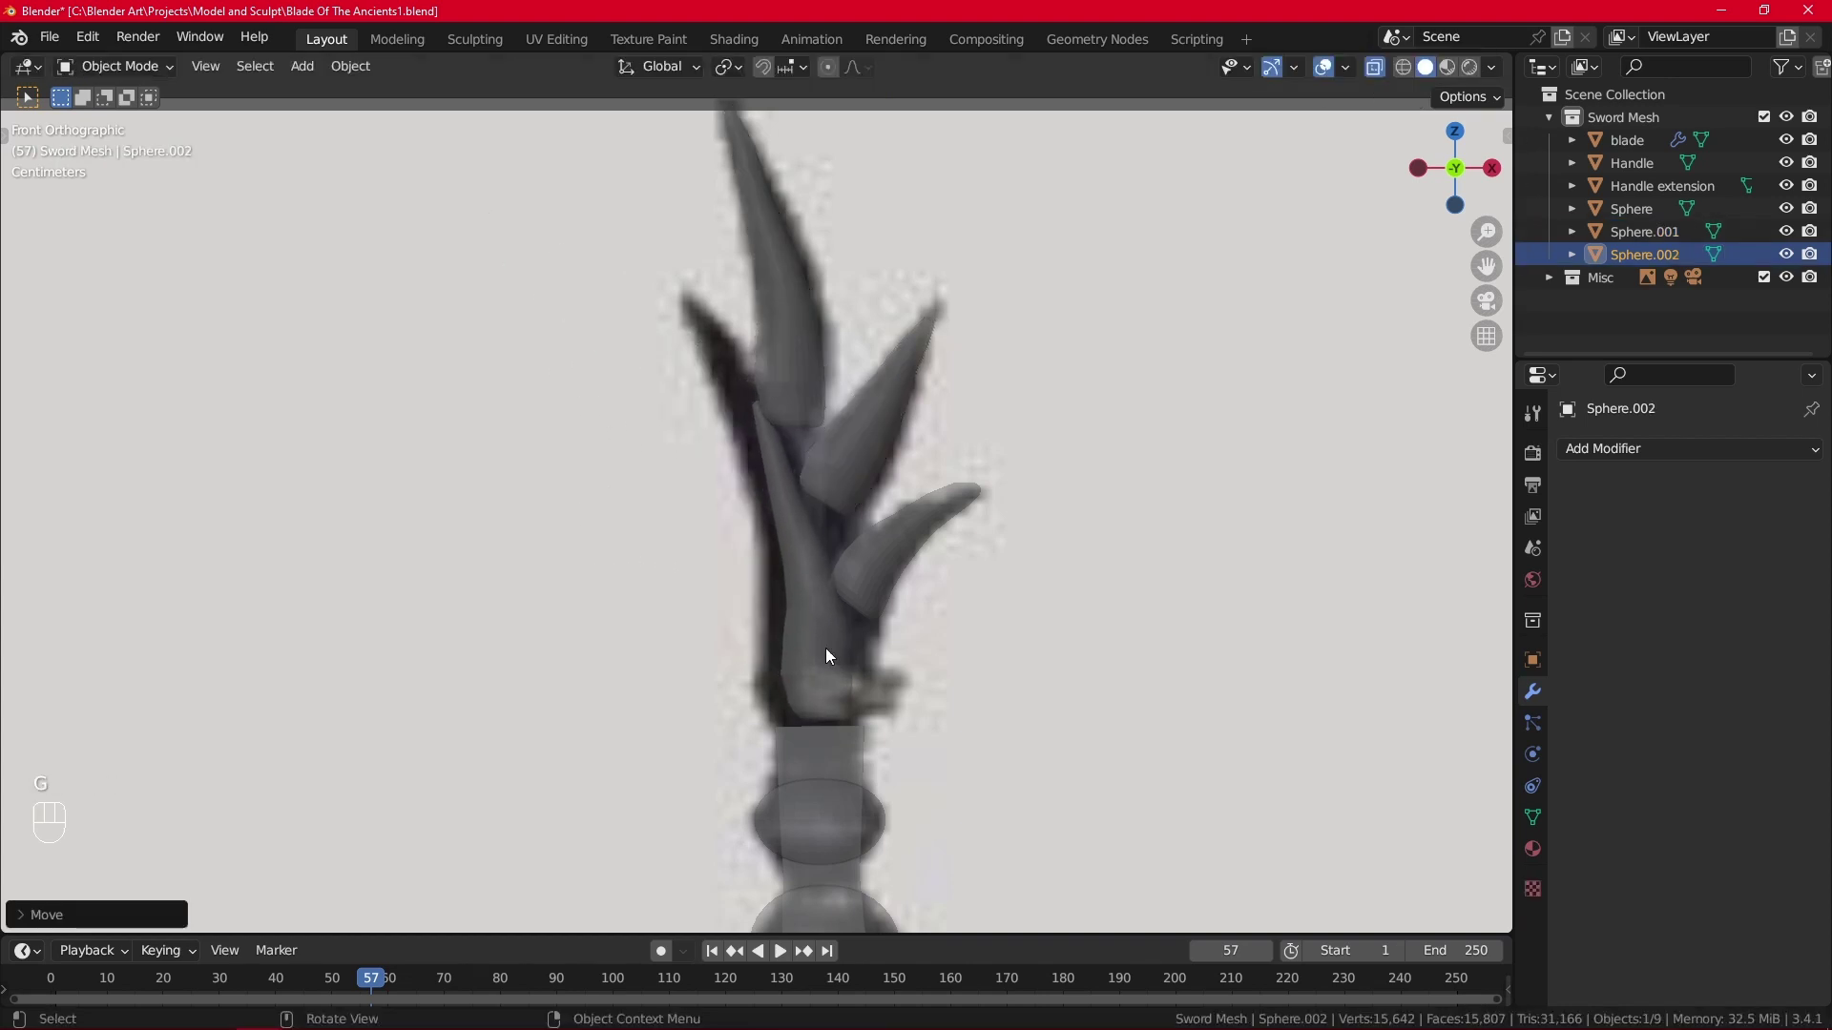
pyautogui.press('r')
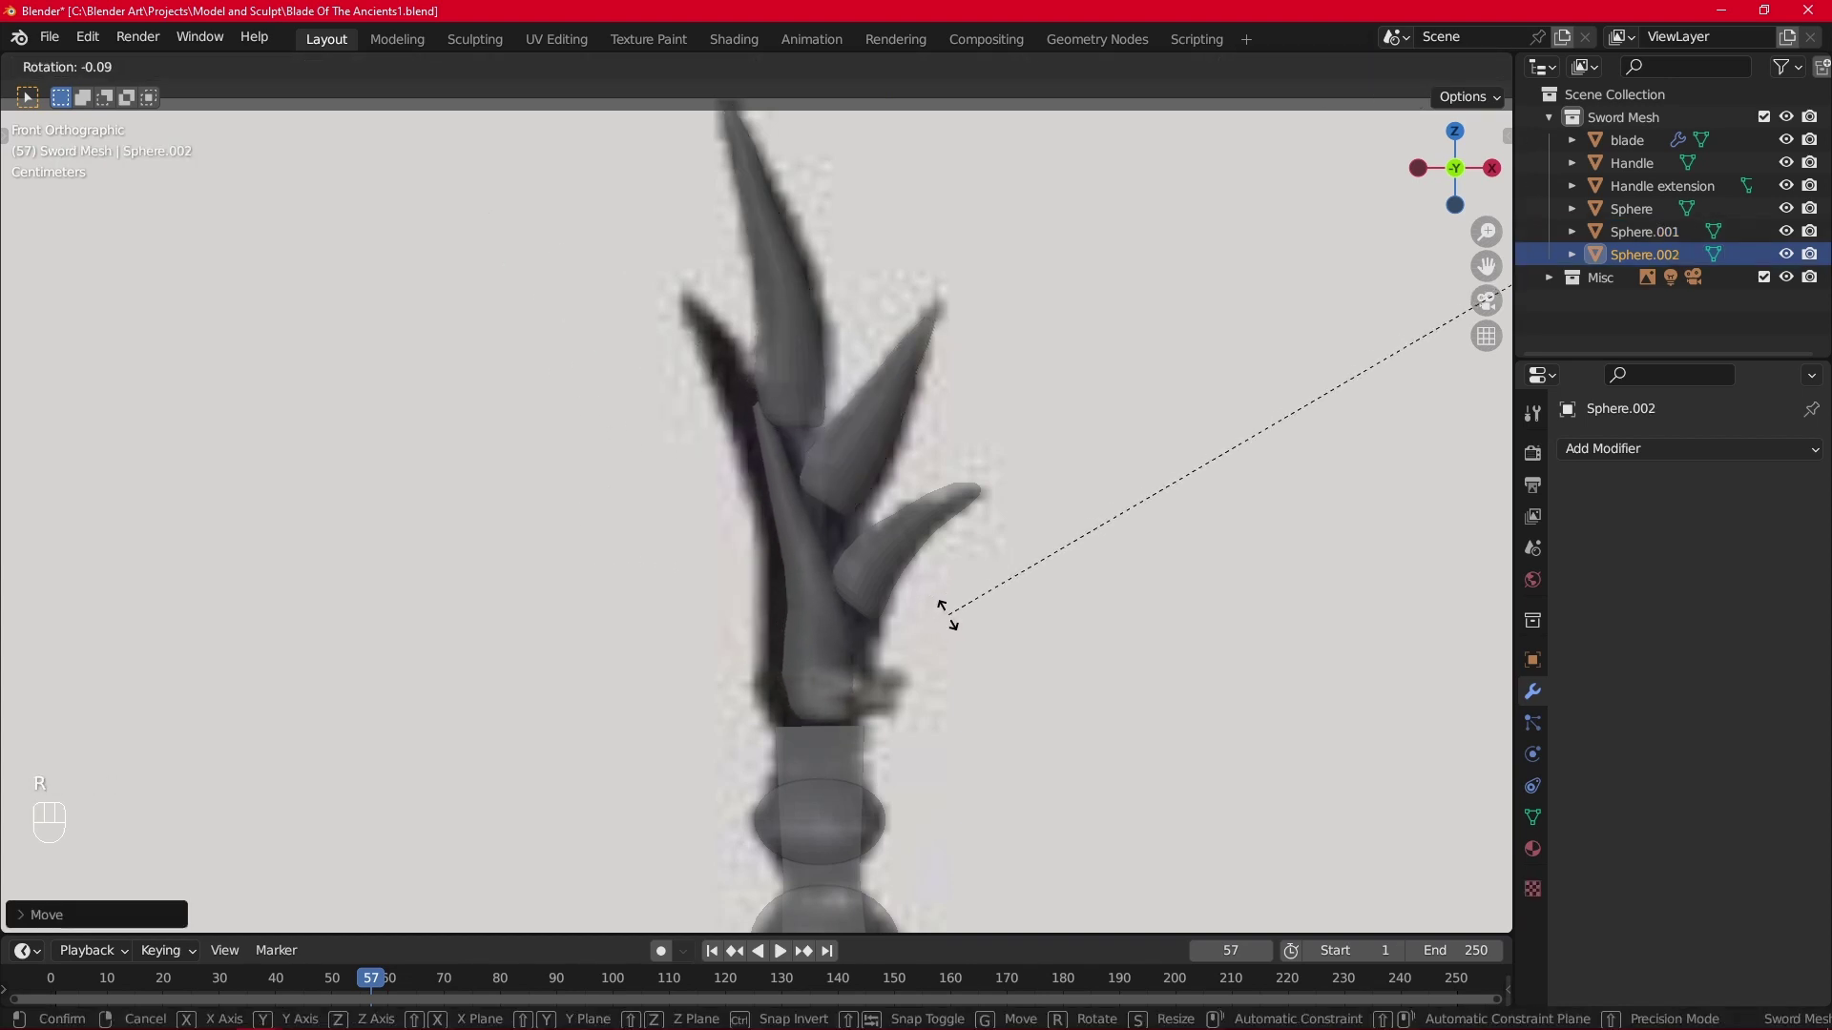
pyautogui.rightClick(985, 564)
pyautogui.scroll(3, 987, 562)
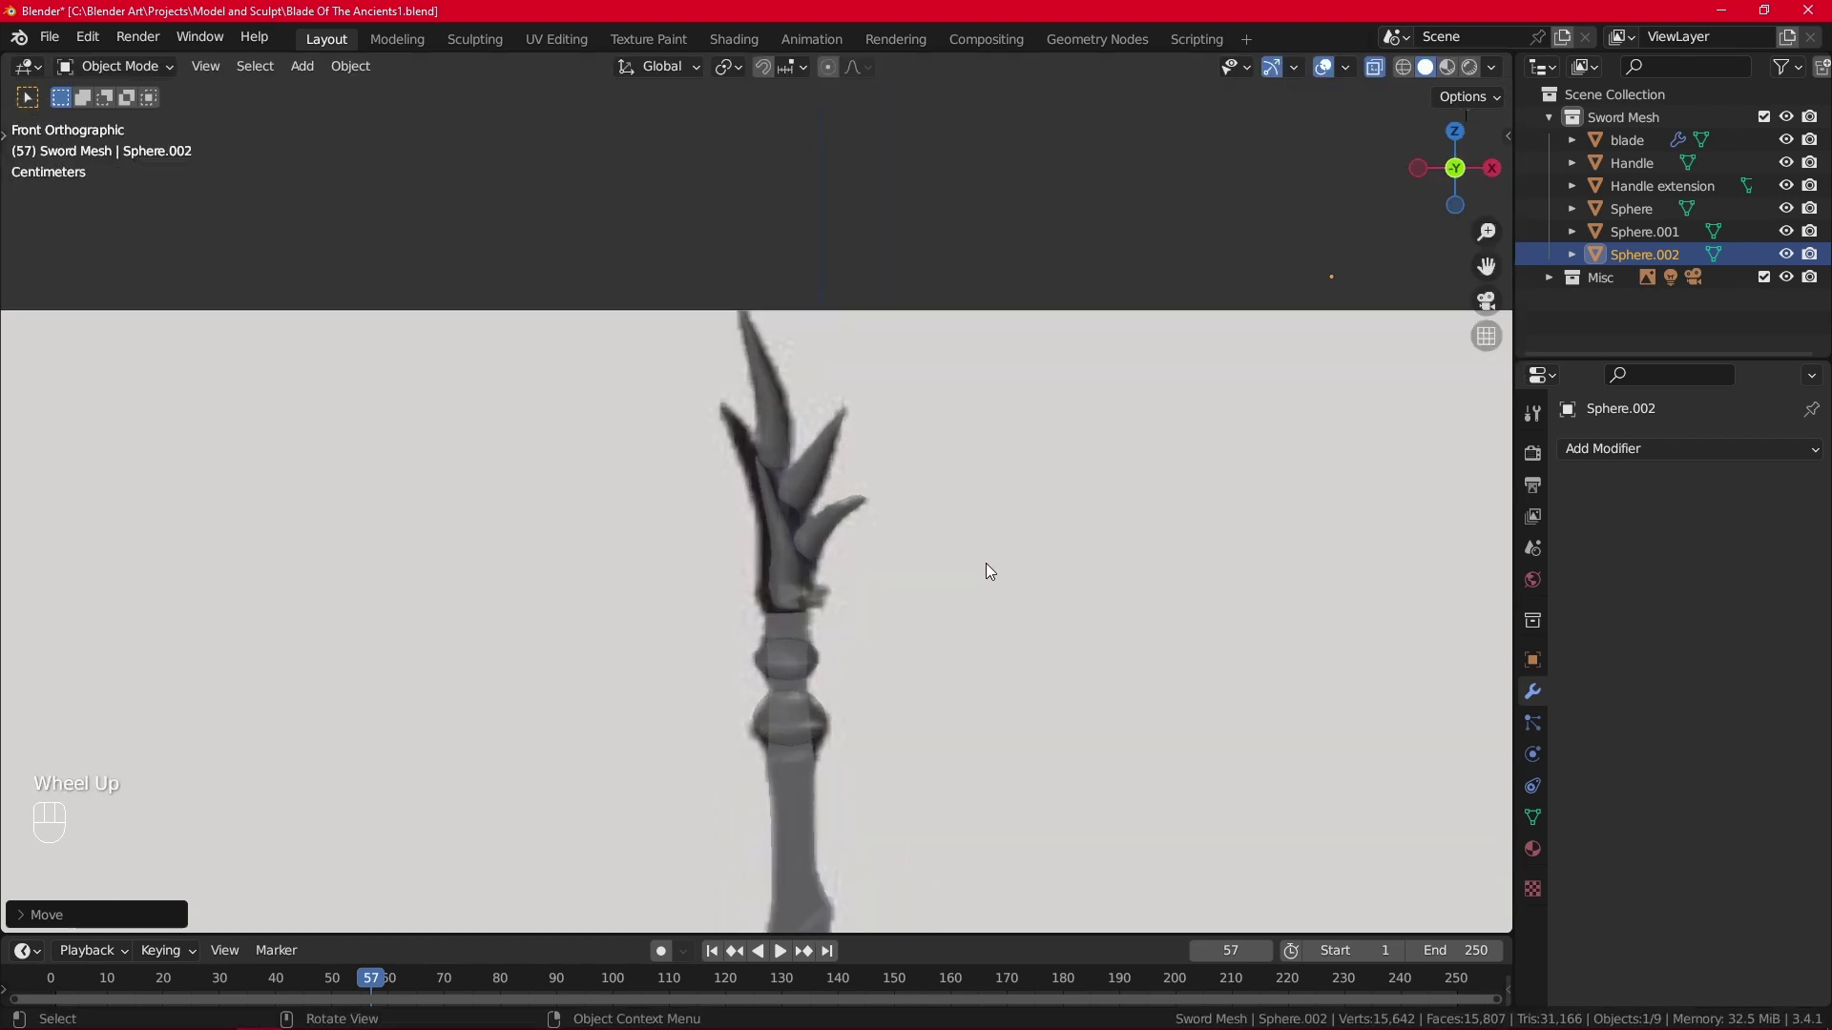
pyautogui.scroll(-2, 986, 563)
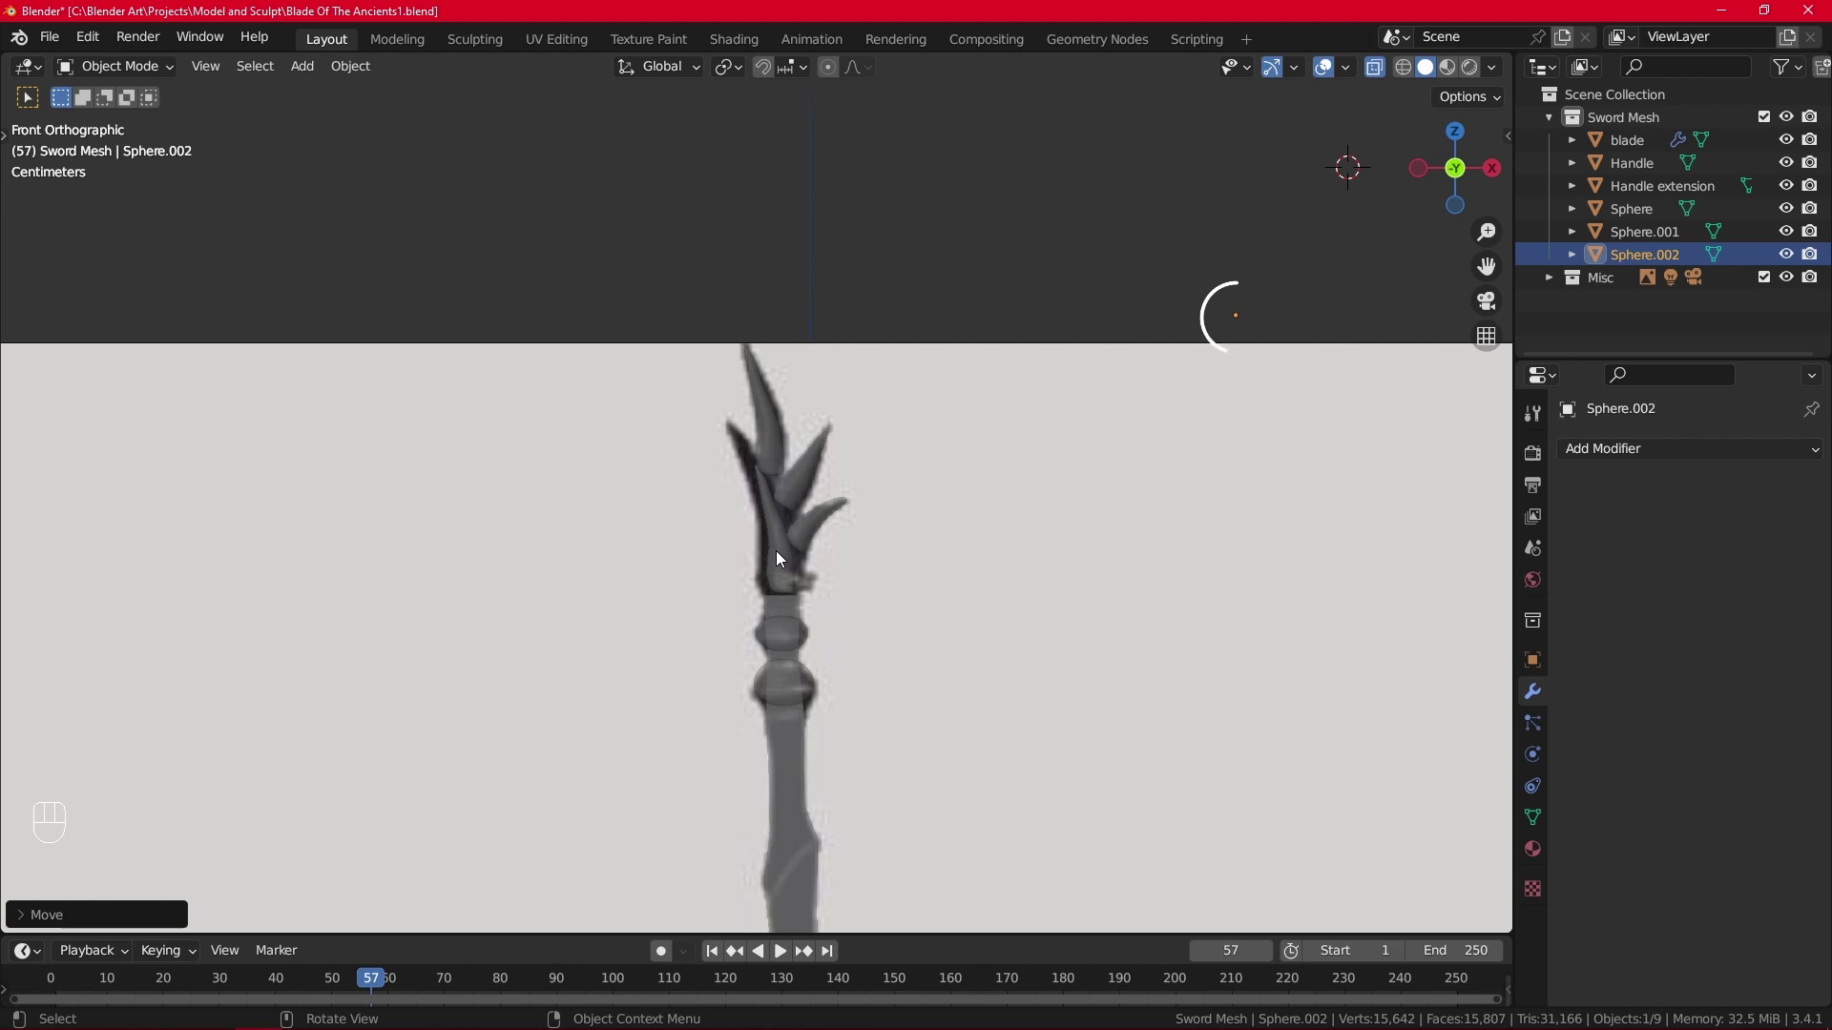
pyautogui.click(1376, 67)
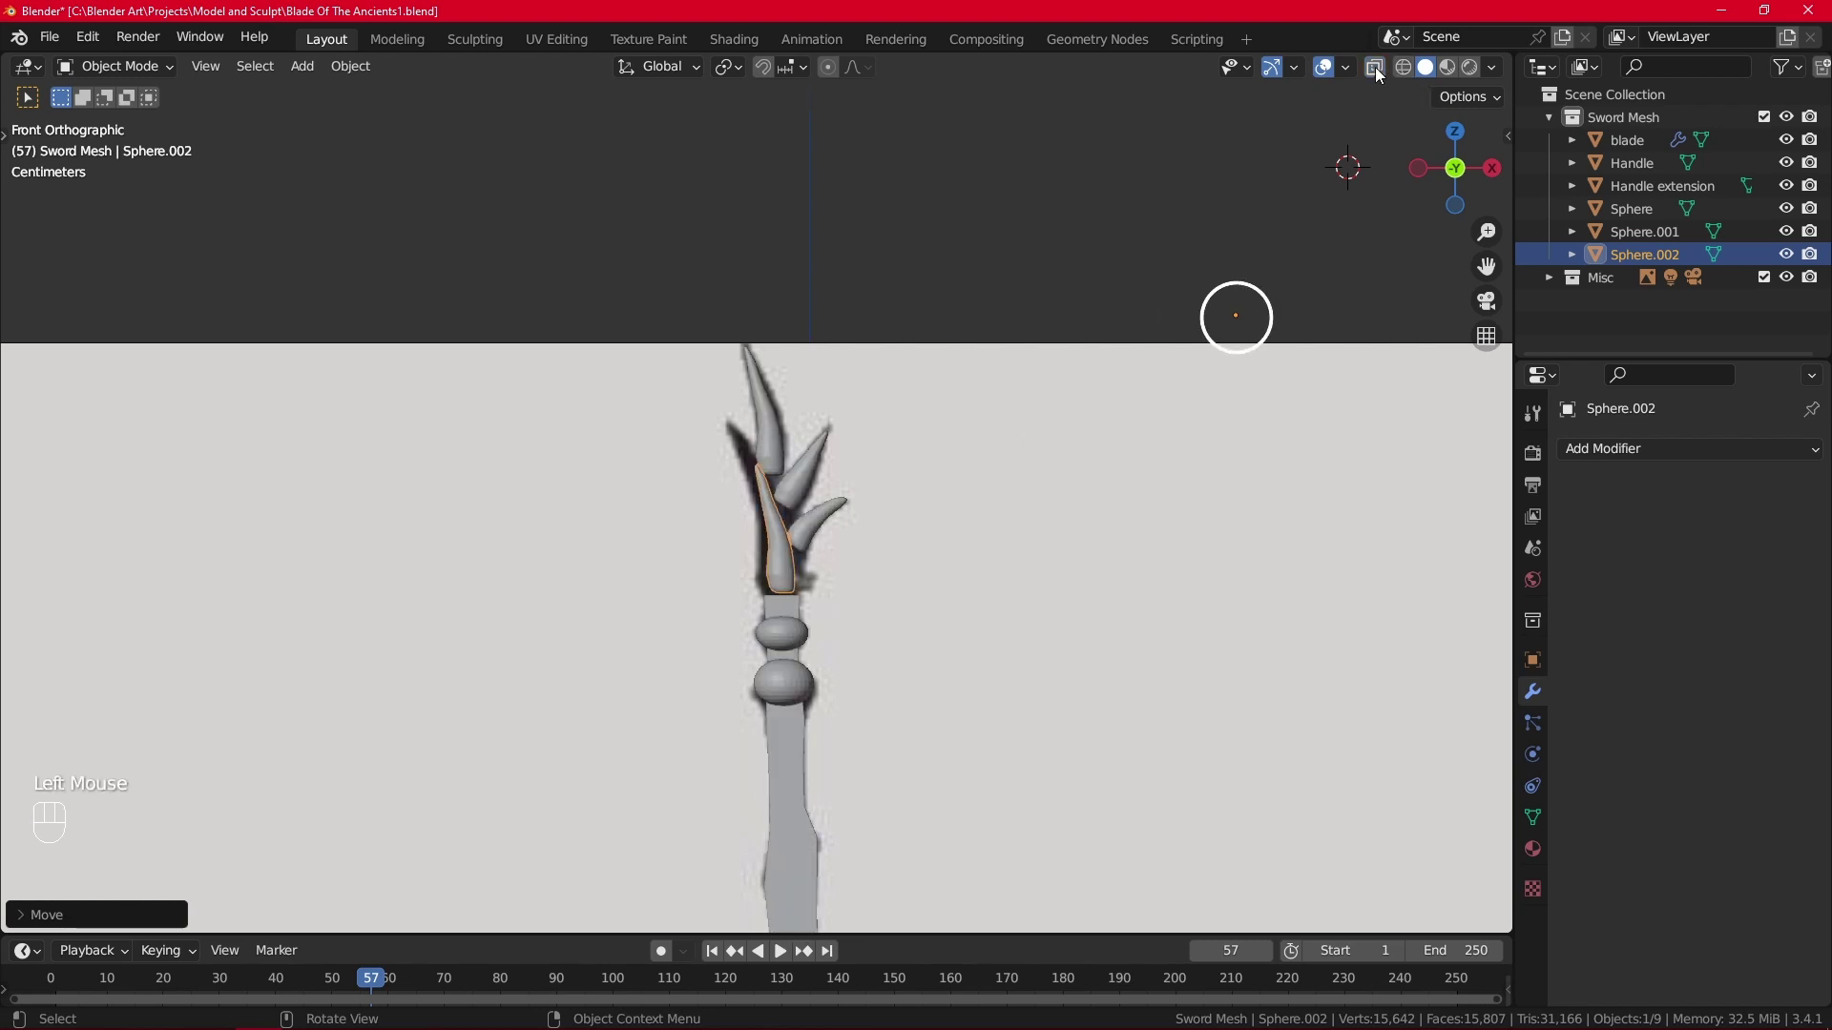
pyautogui.click(1376, 68)
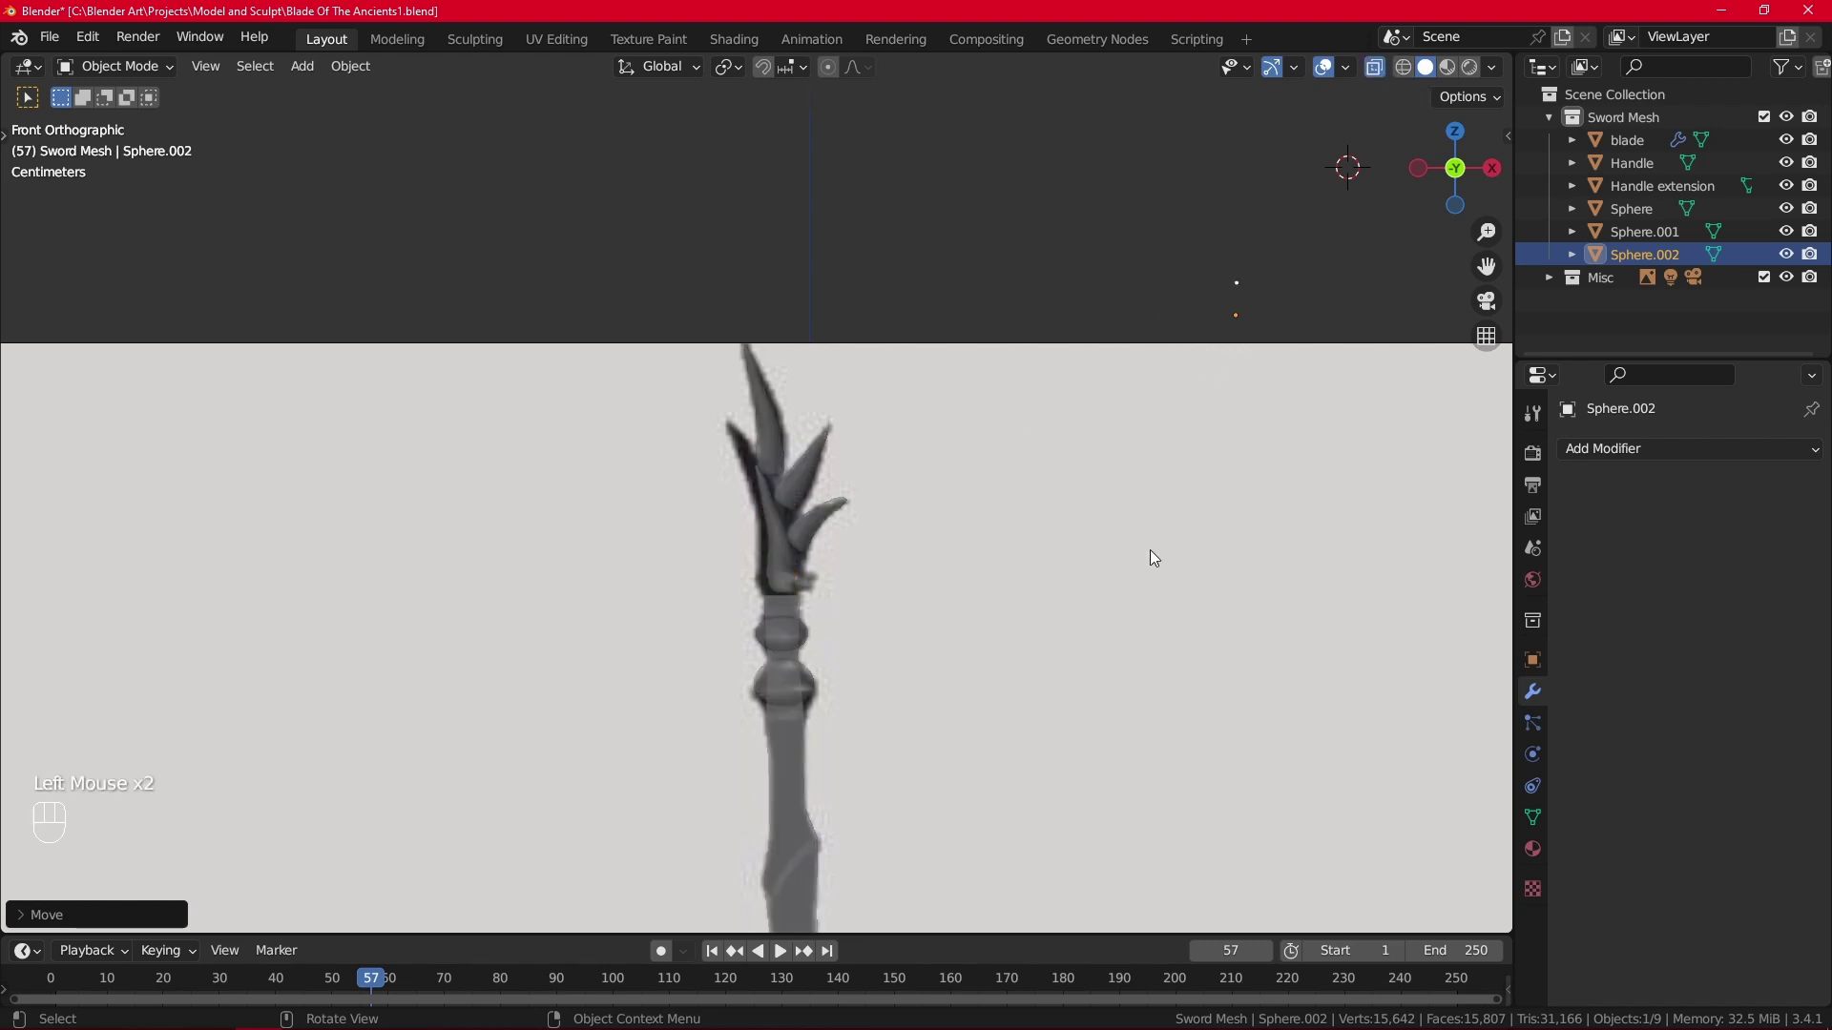
pyautogui.press('r')
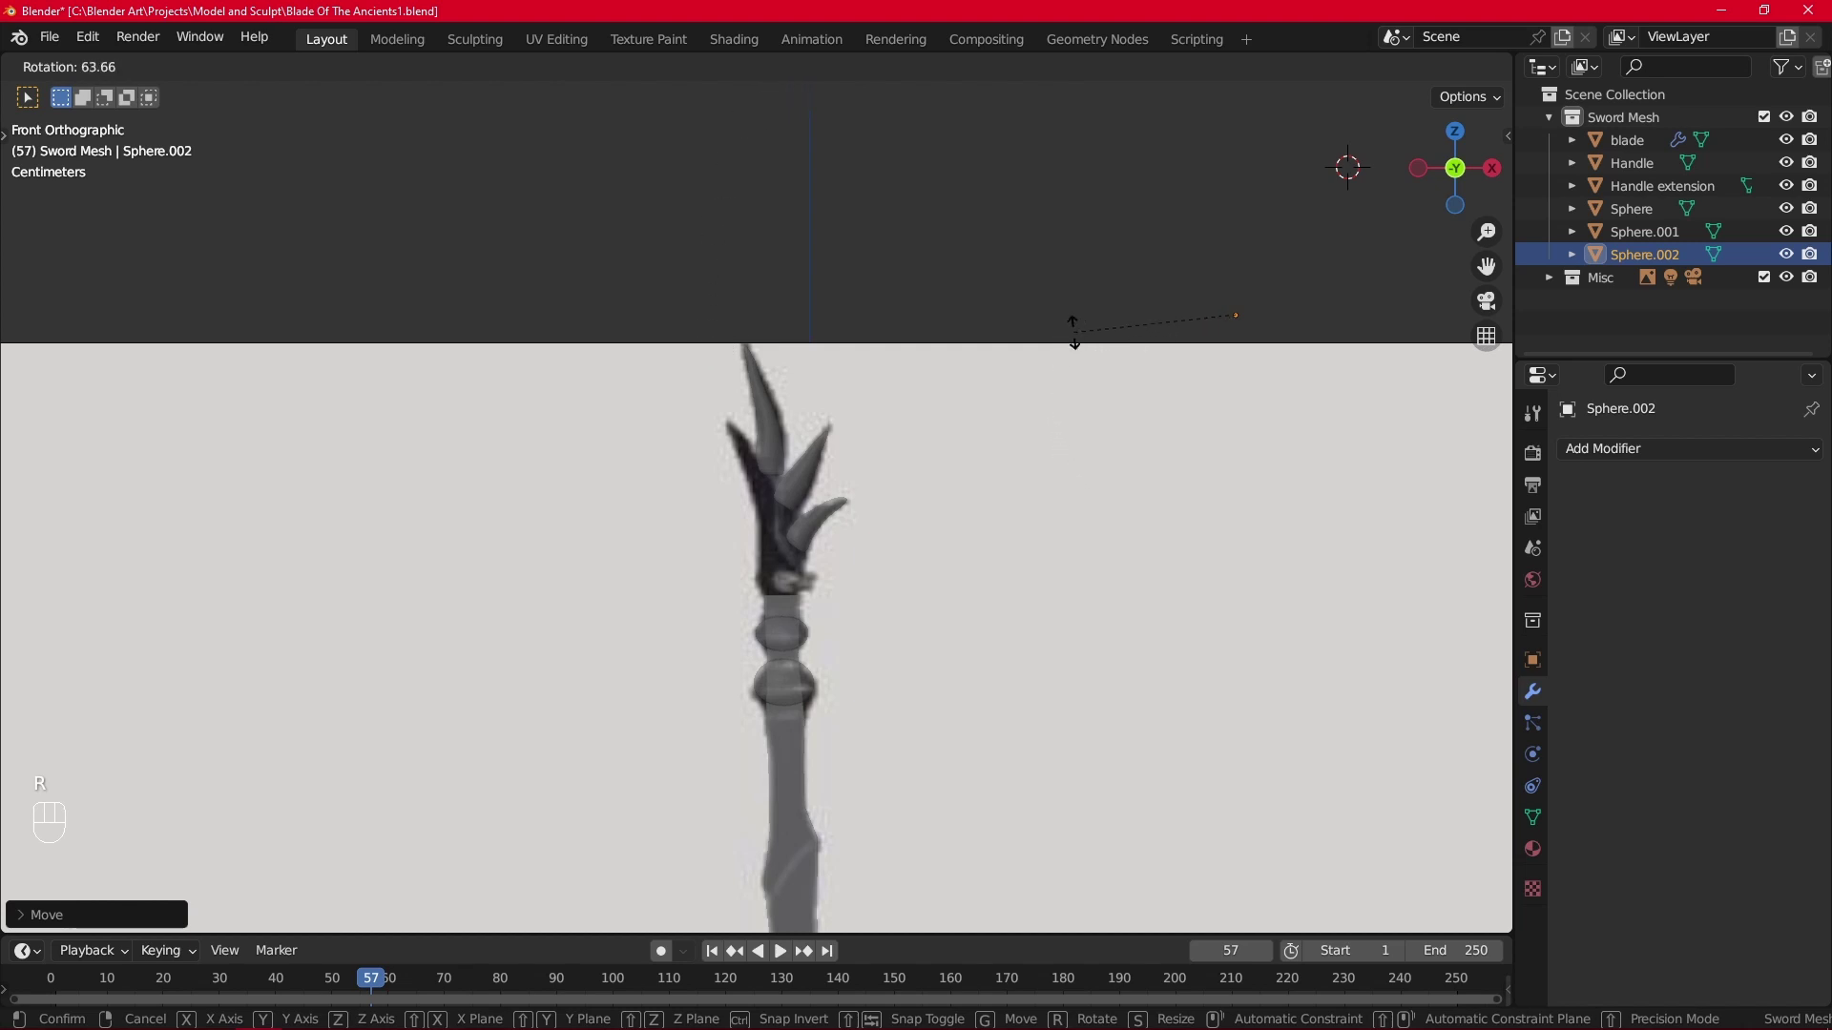
pyautogui.click(1107, 567)
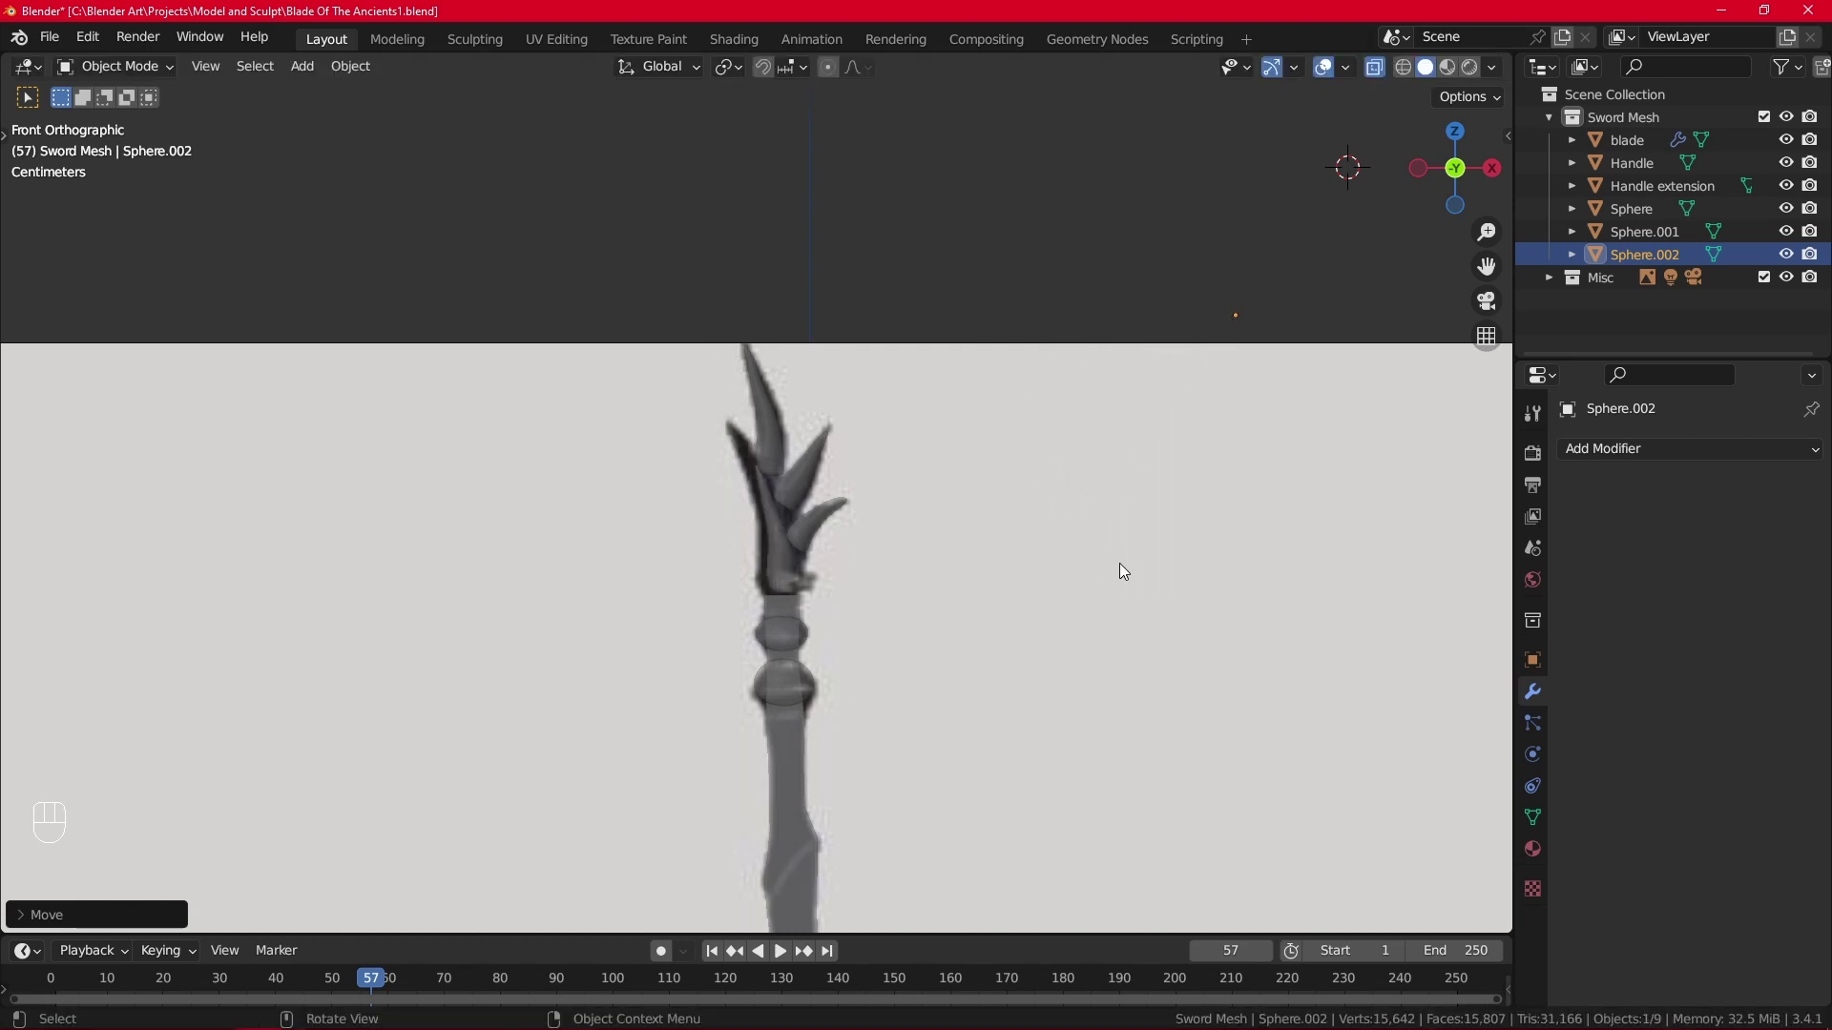
pyautogui.press('s')
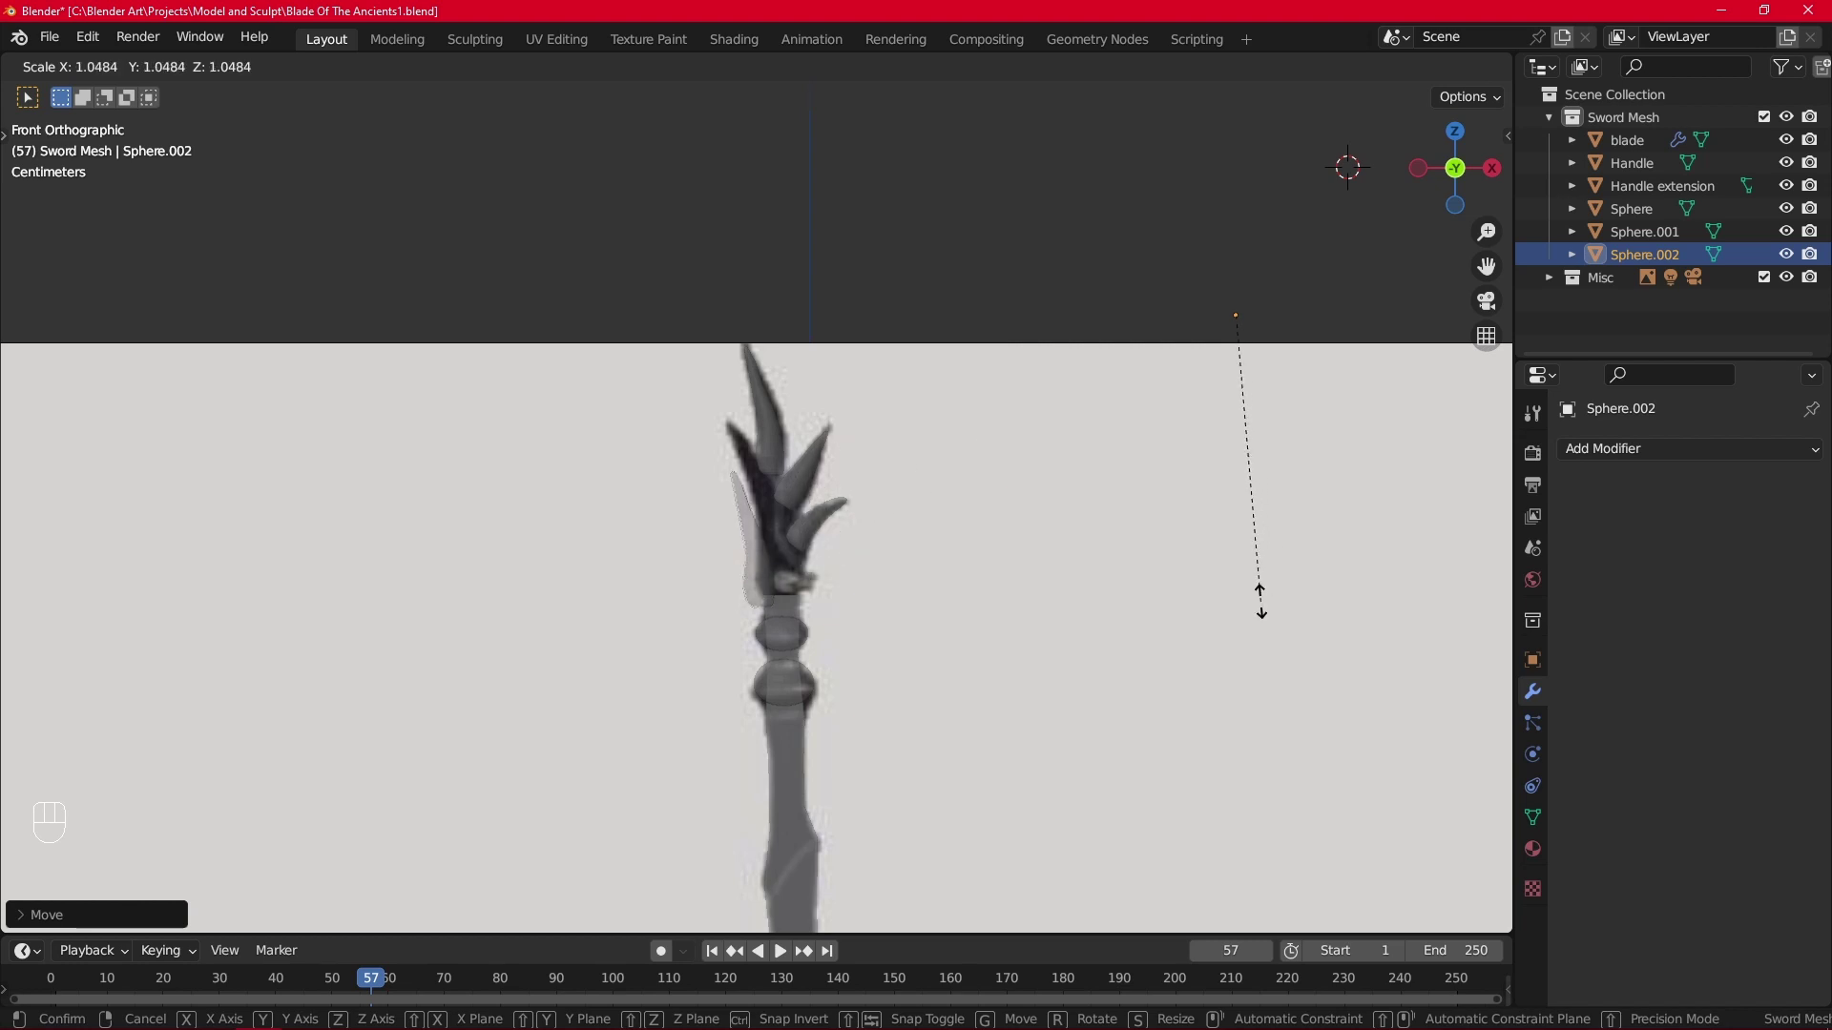
pyautogui.rightClick(1231, 660)
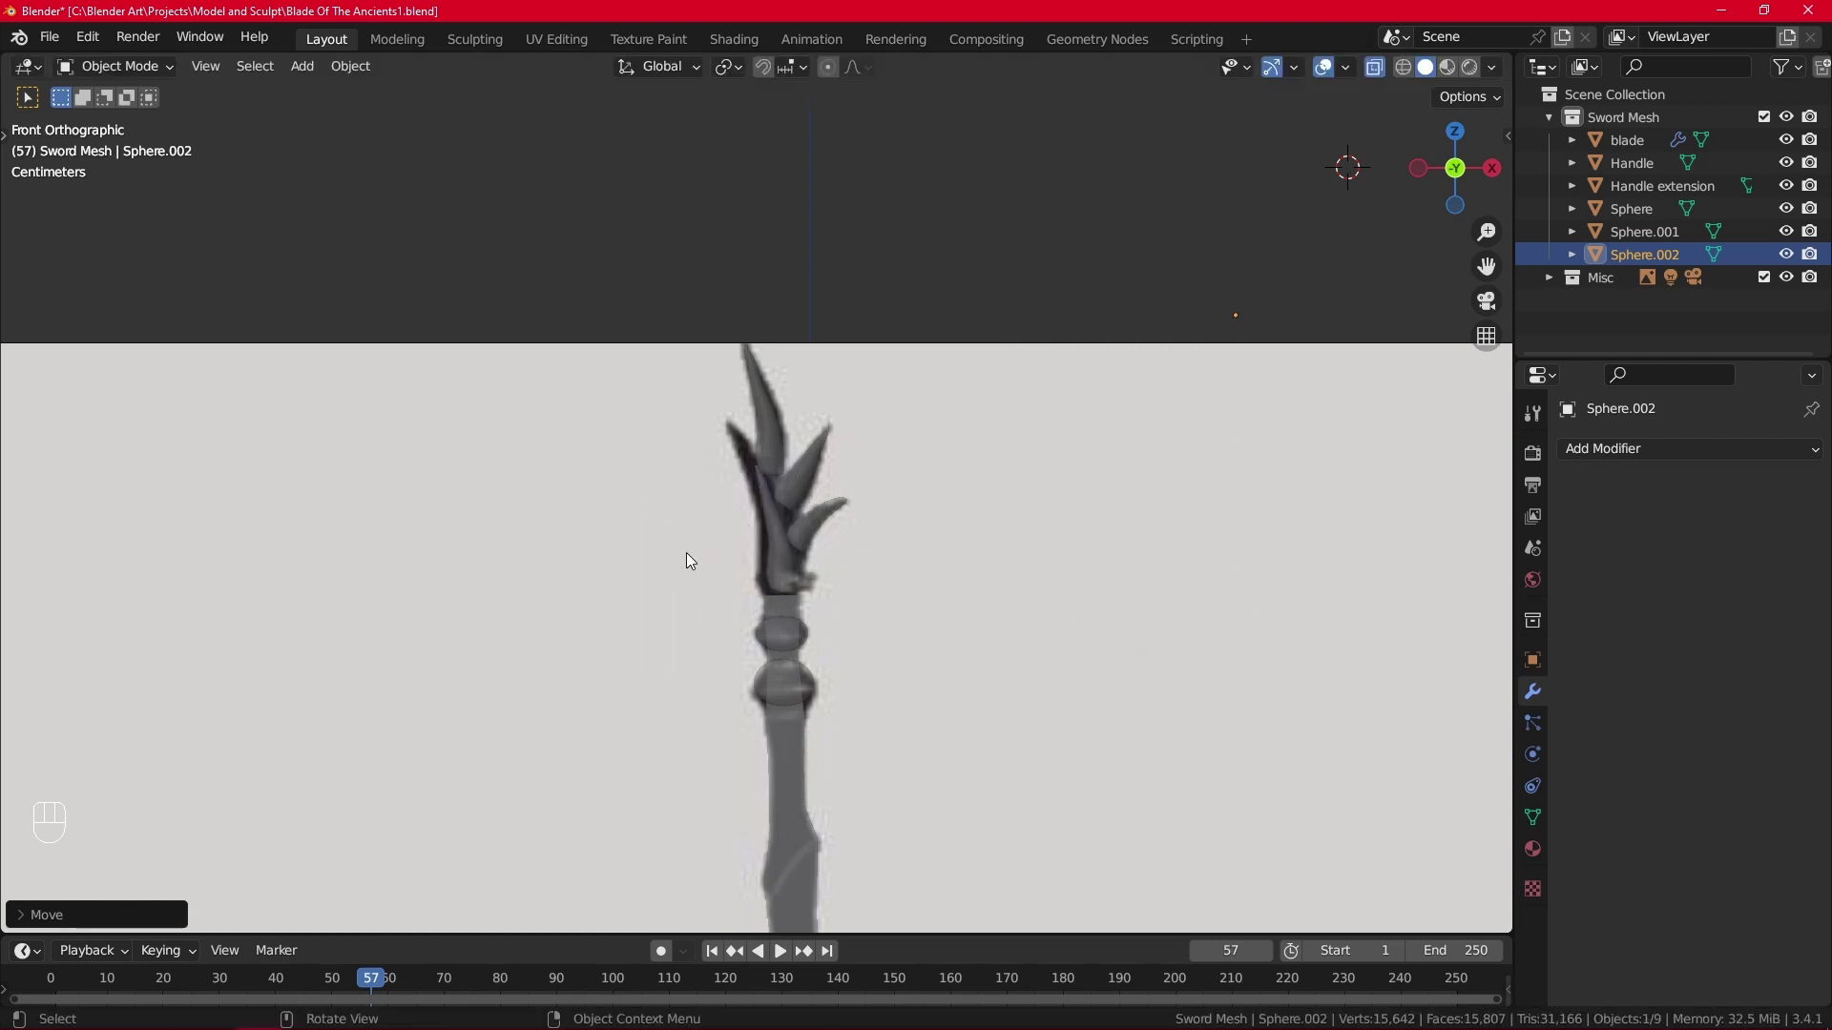
pyautogui.scroll(5, 689, 552)
# Turn off X-ray display and set the separated leaf's origin to its geometry.
pyautogui.click(1379, 67)
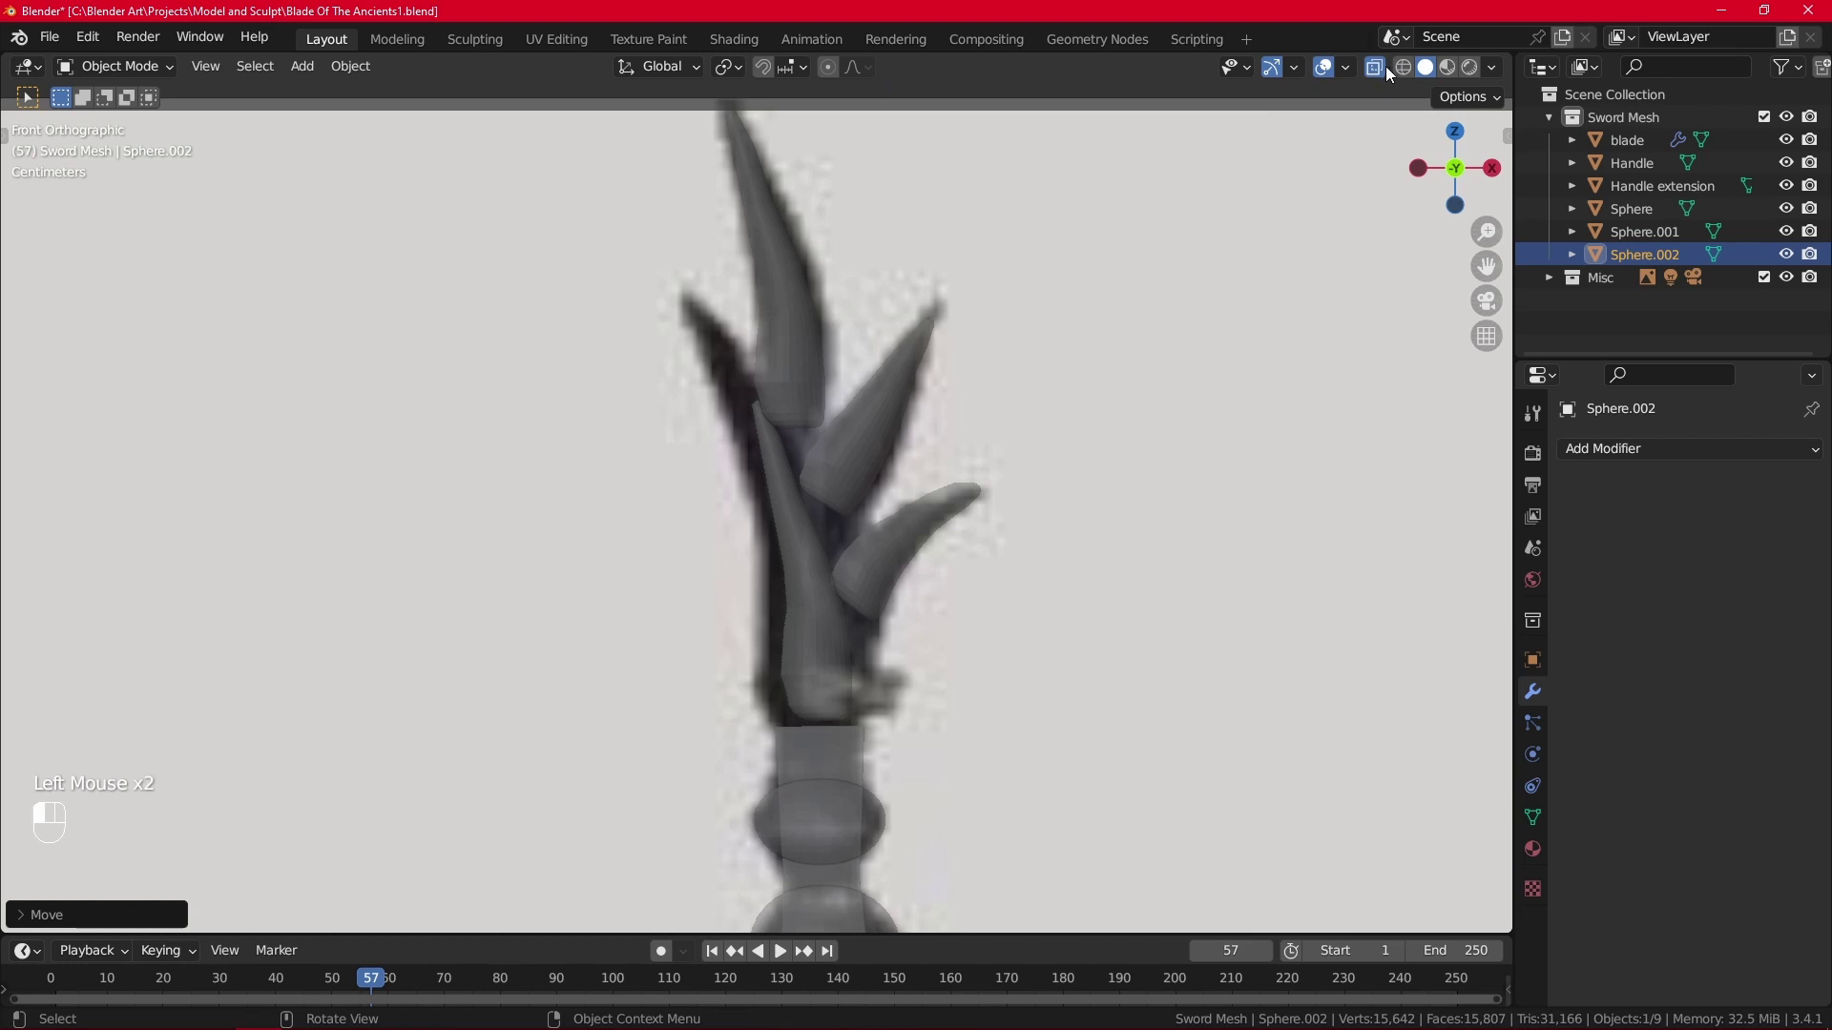
pyautogui.rightClick(799, 560)
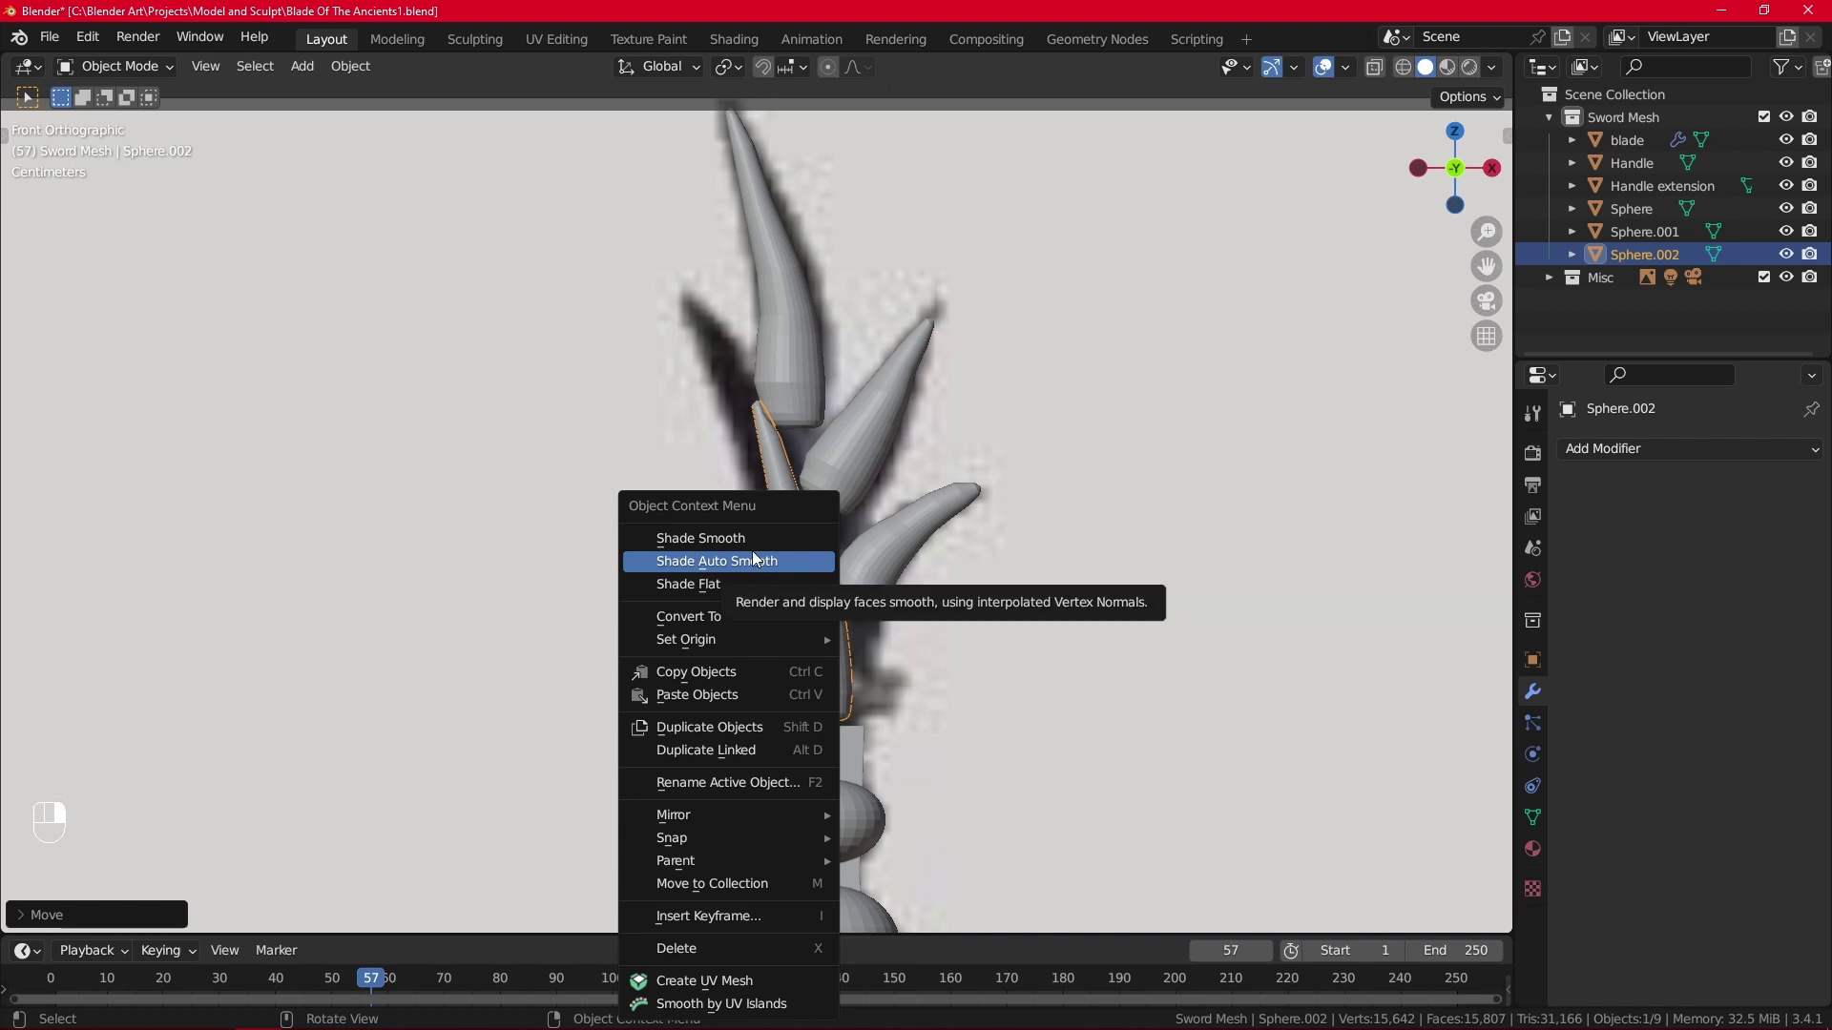
pyautogui.moveTo(697, 647)
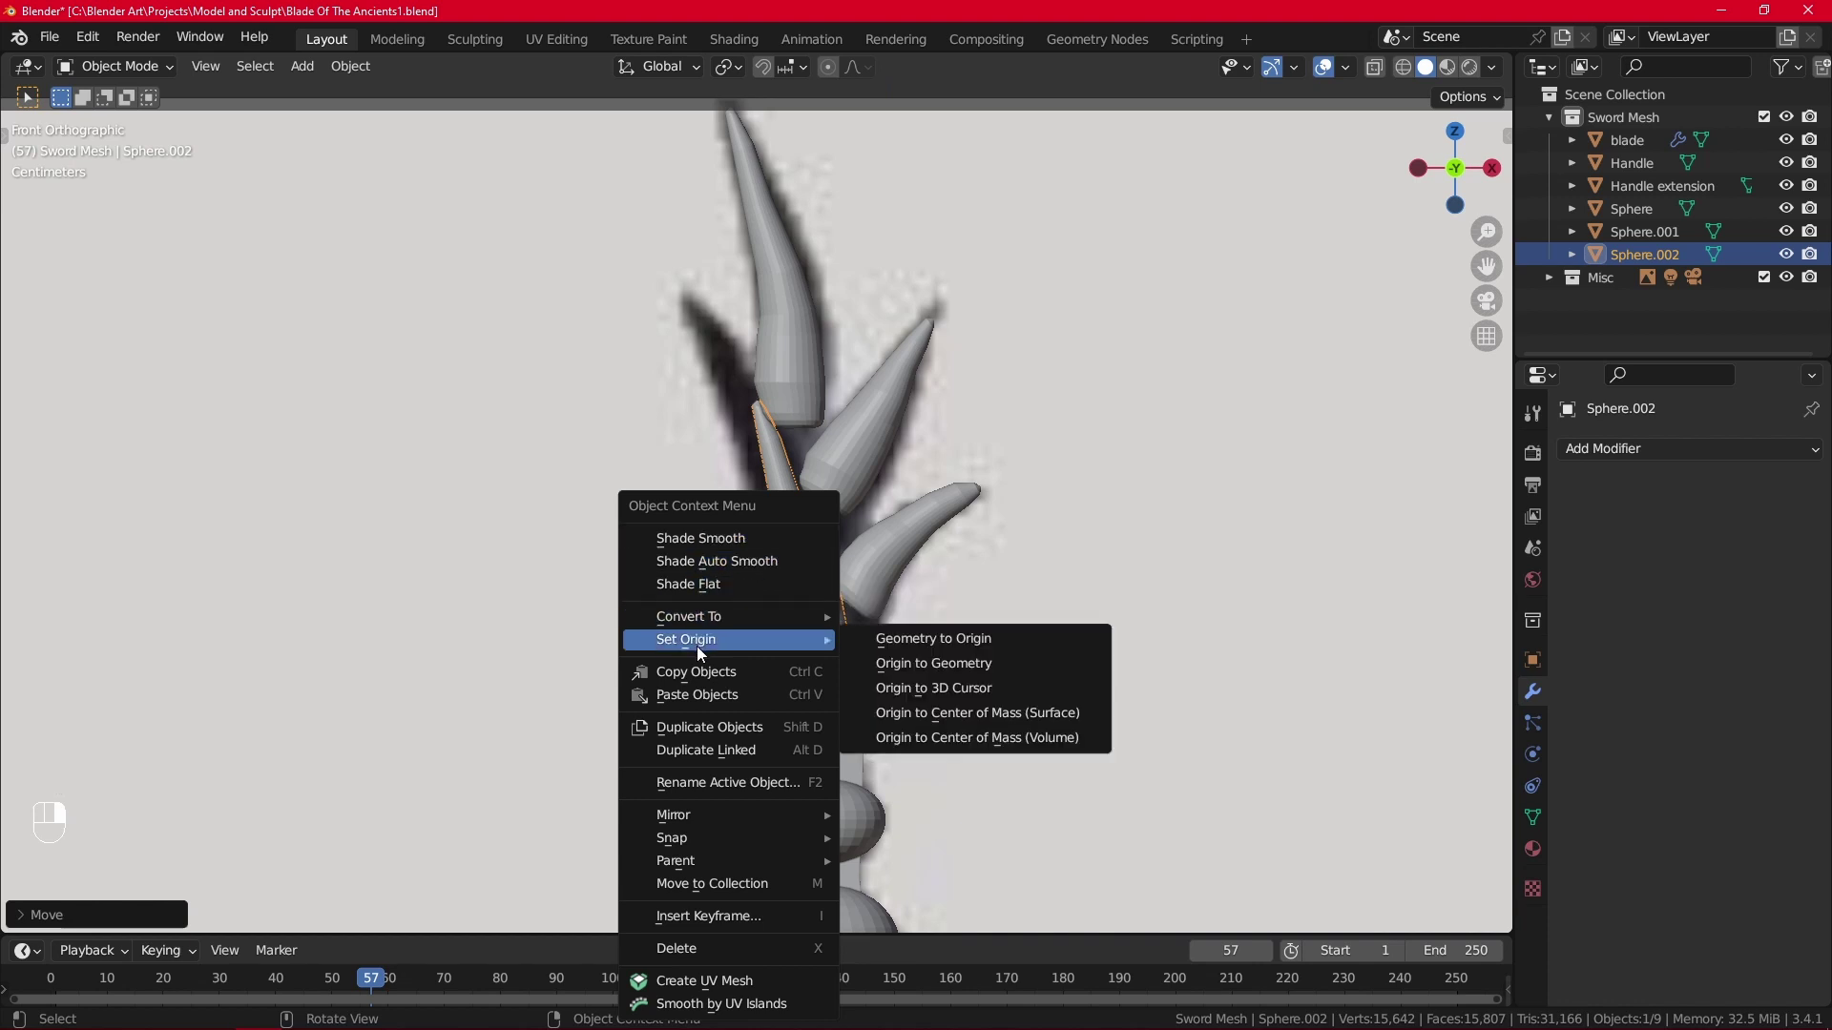
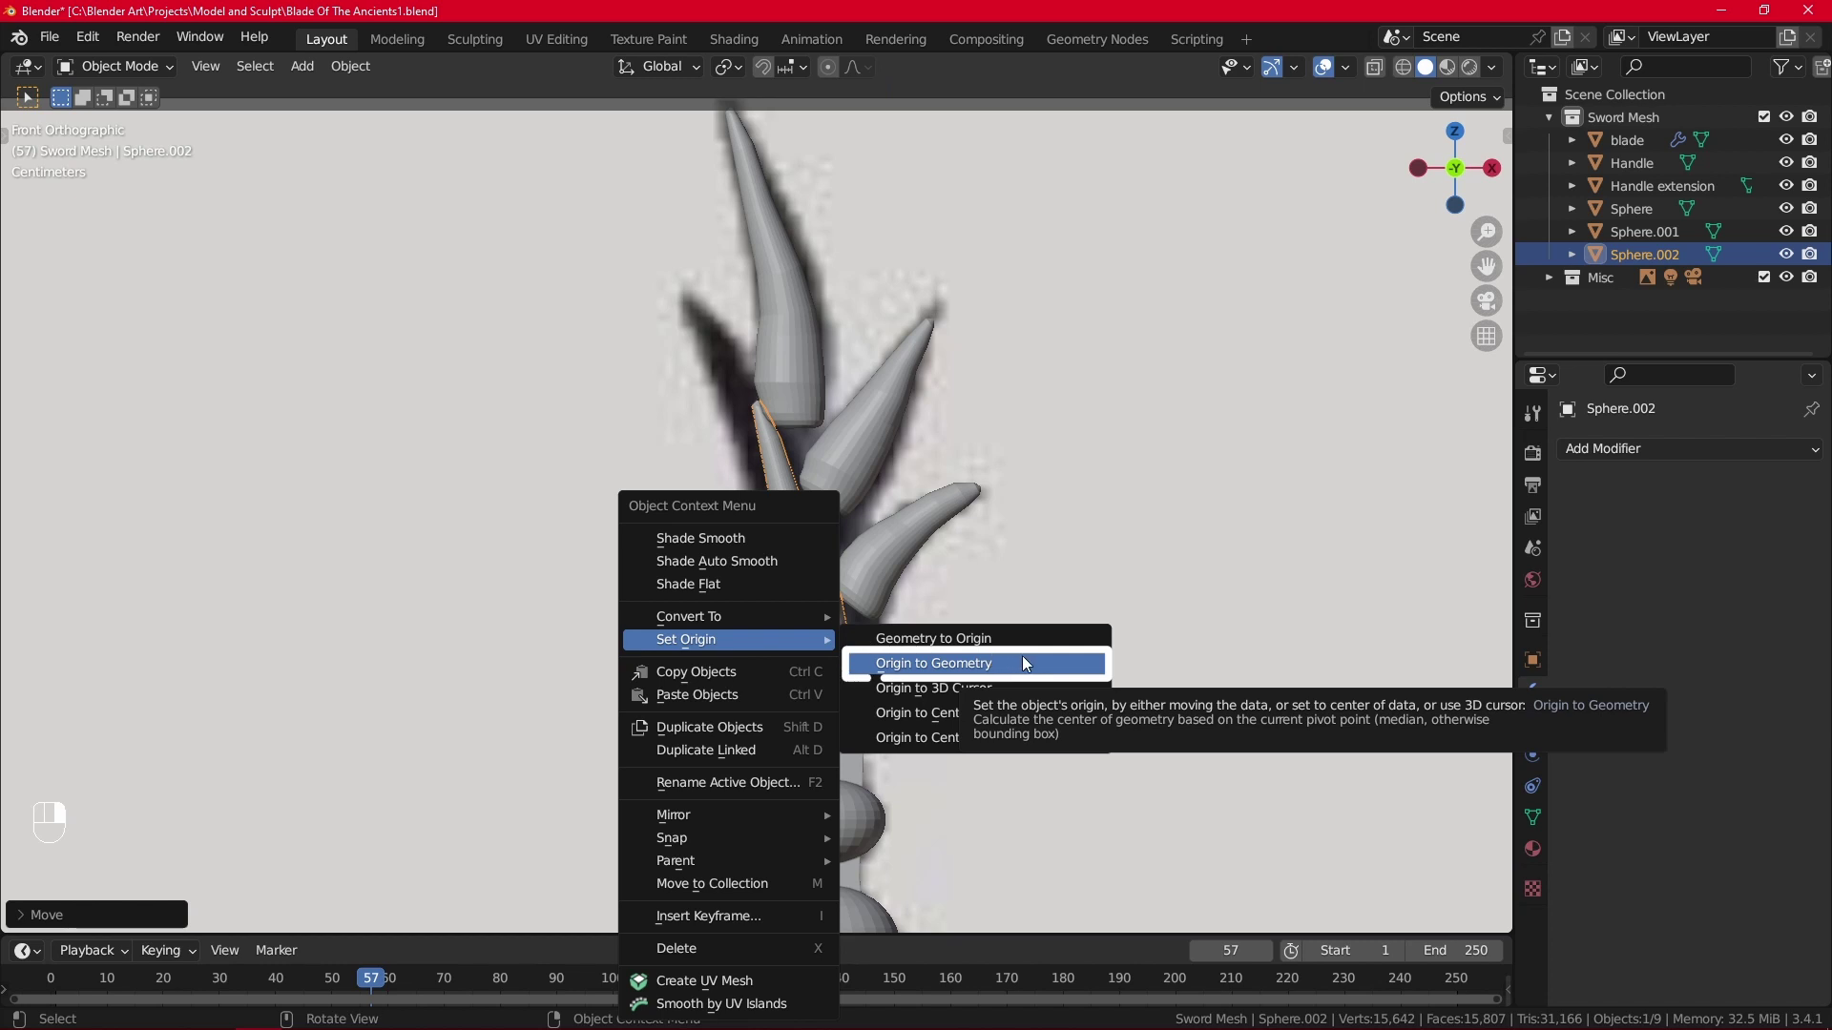
pyautogui.click(920, 663)
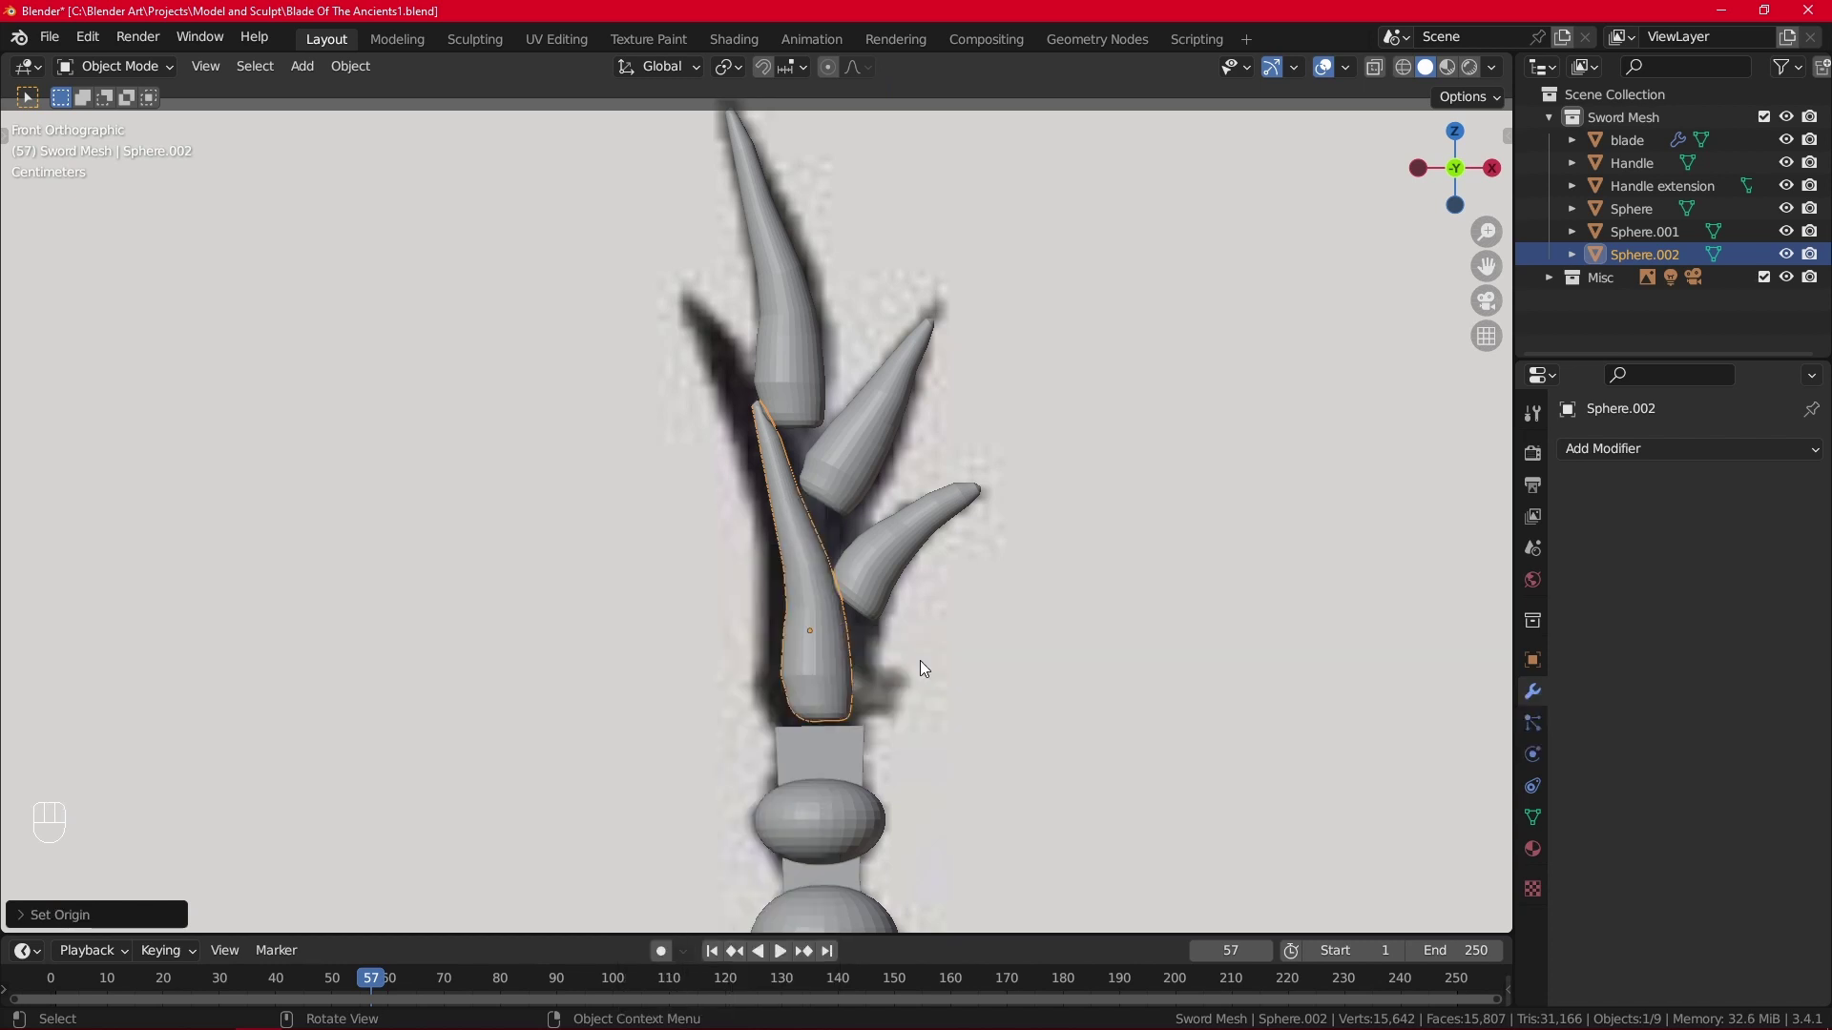
pyautogui.scroll(2, 921, 665)
pyautogui.click(836, 685)
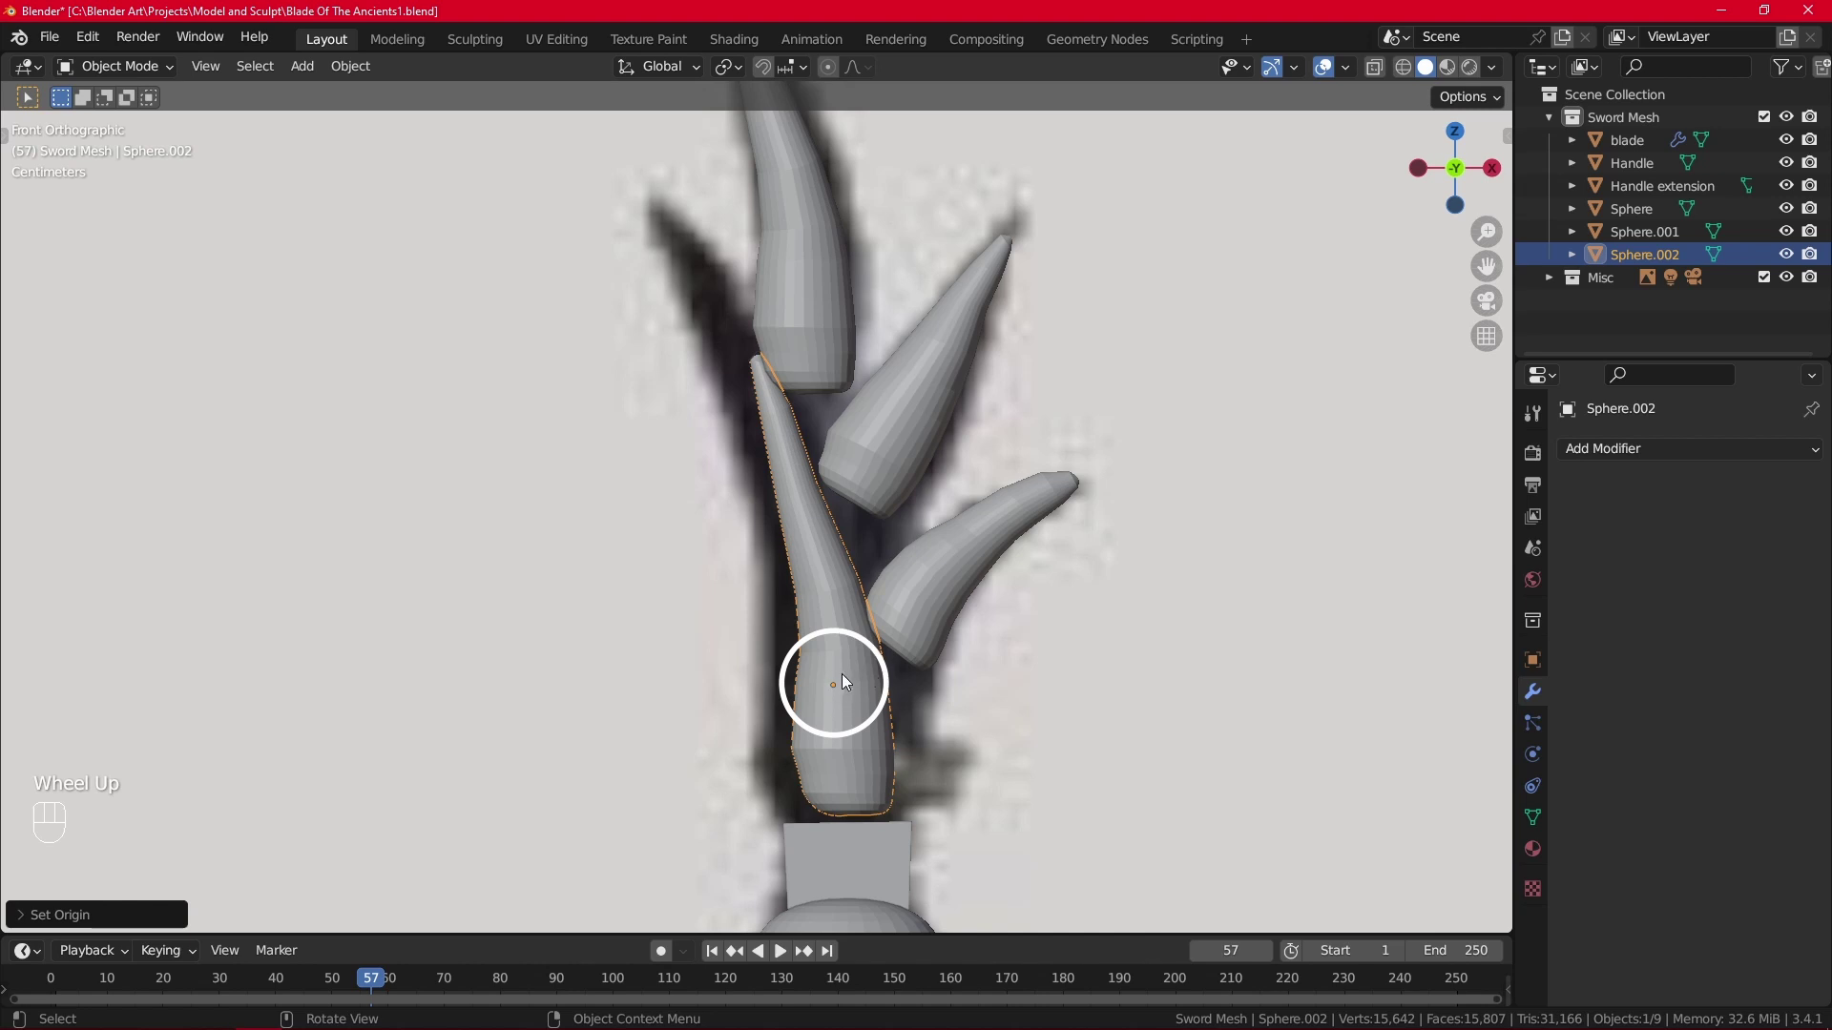
pyautogui.scroll(-1, 843, 679)
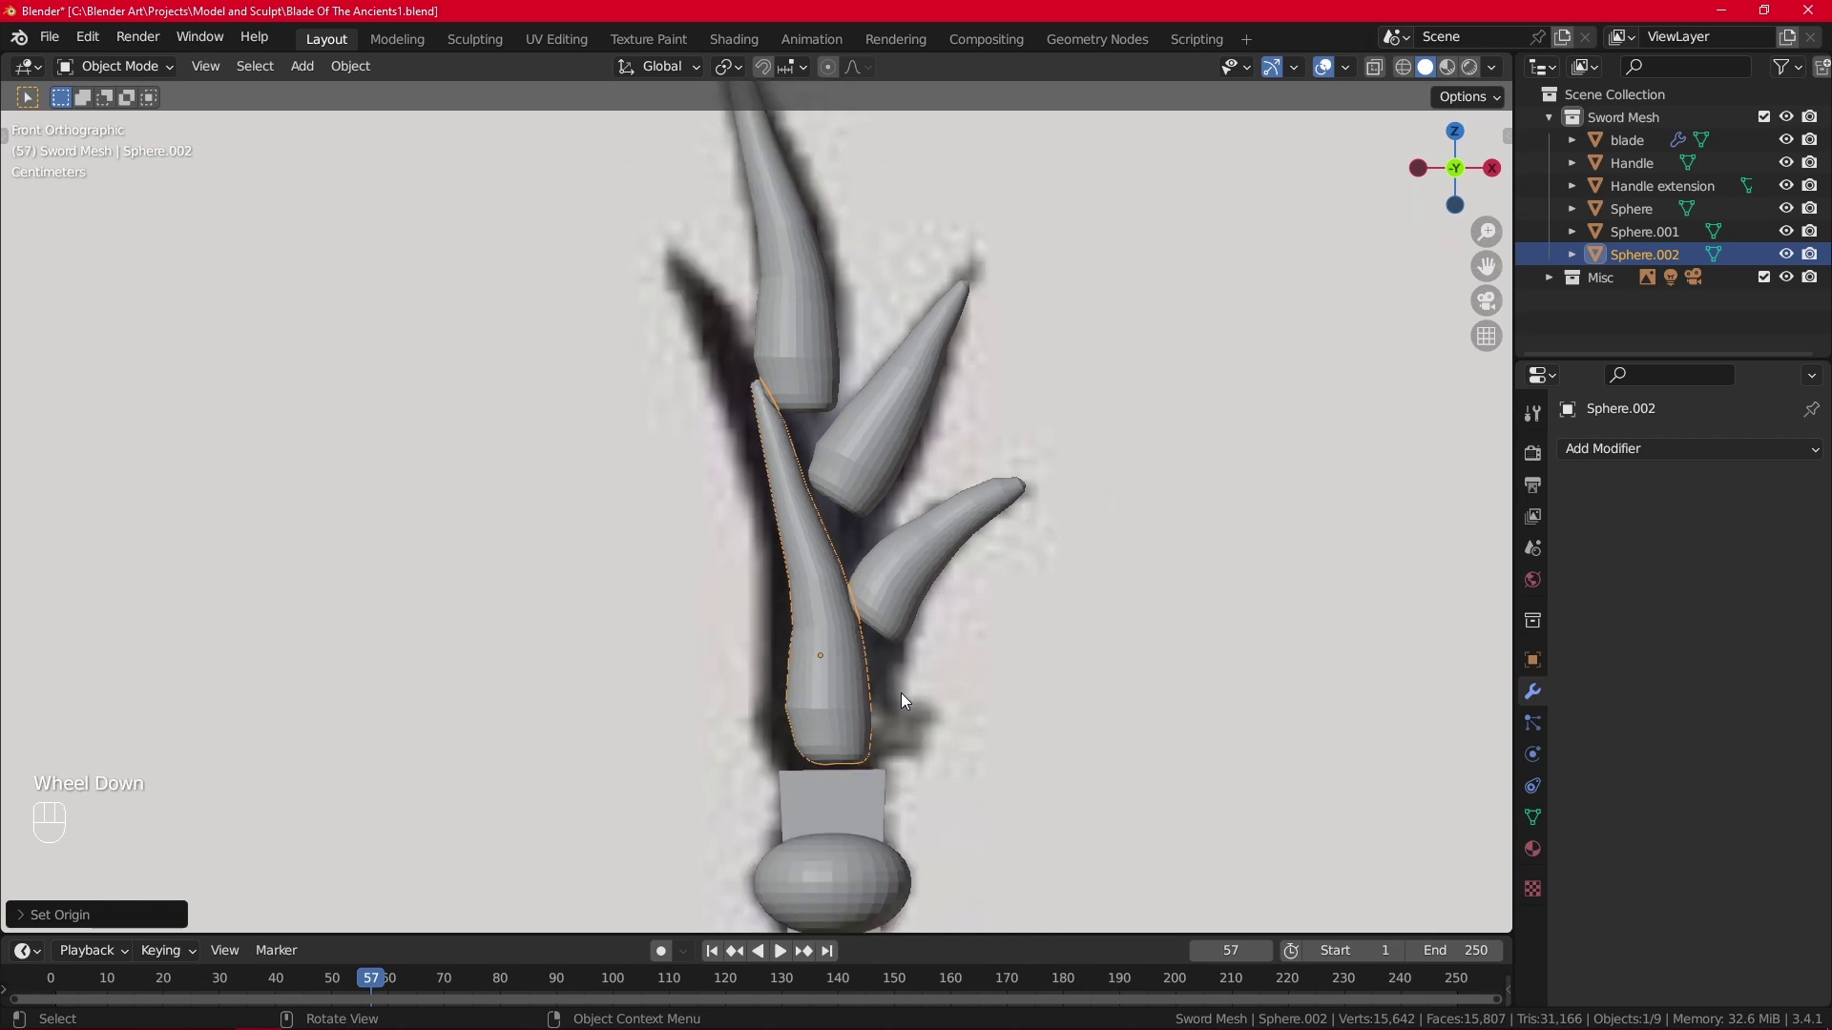
pyautogui.rightClick(819, 599)
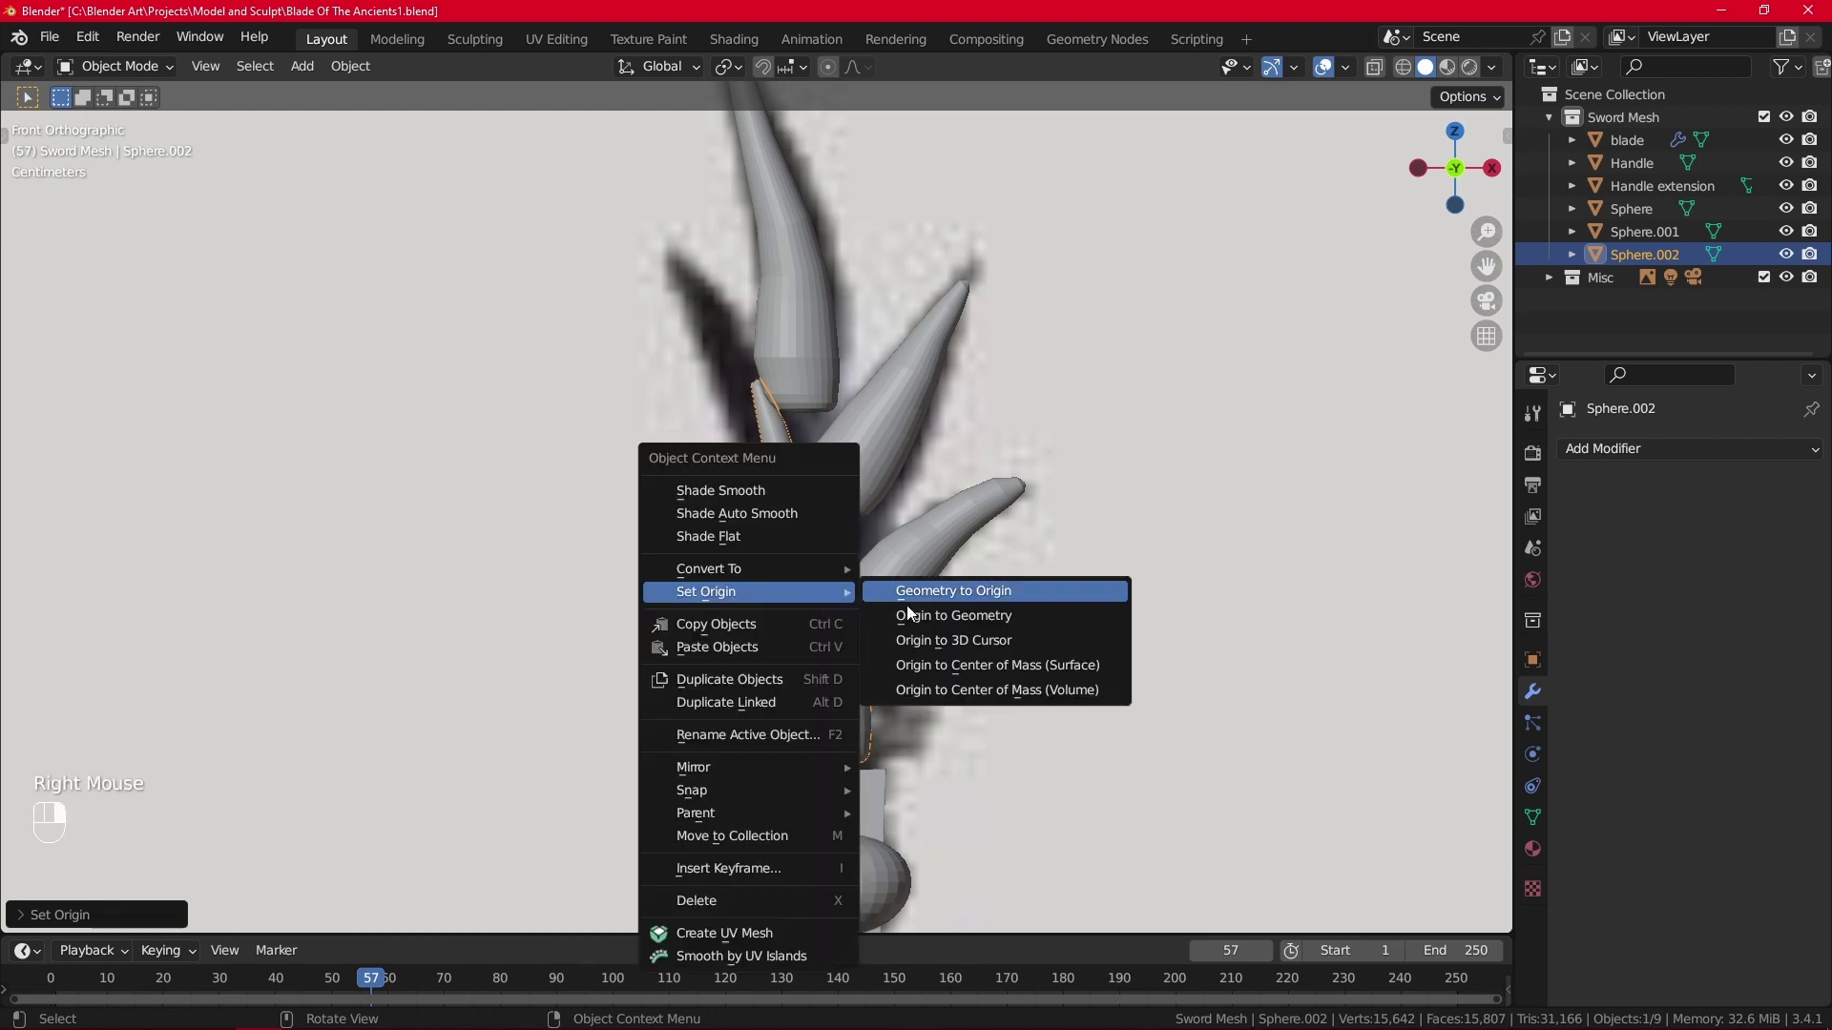
pyautogui.click(931, 617)
# Scale the separated leaf's middle edge loop to about 1.63 with proportional editing, using an influence size of about 0.135 m.
pyautogui.press('Tab')
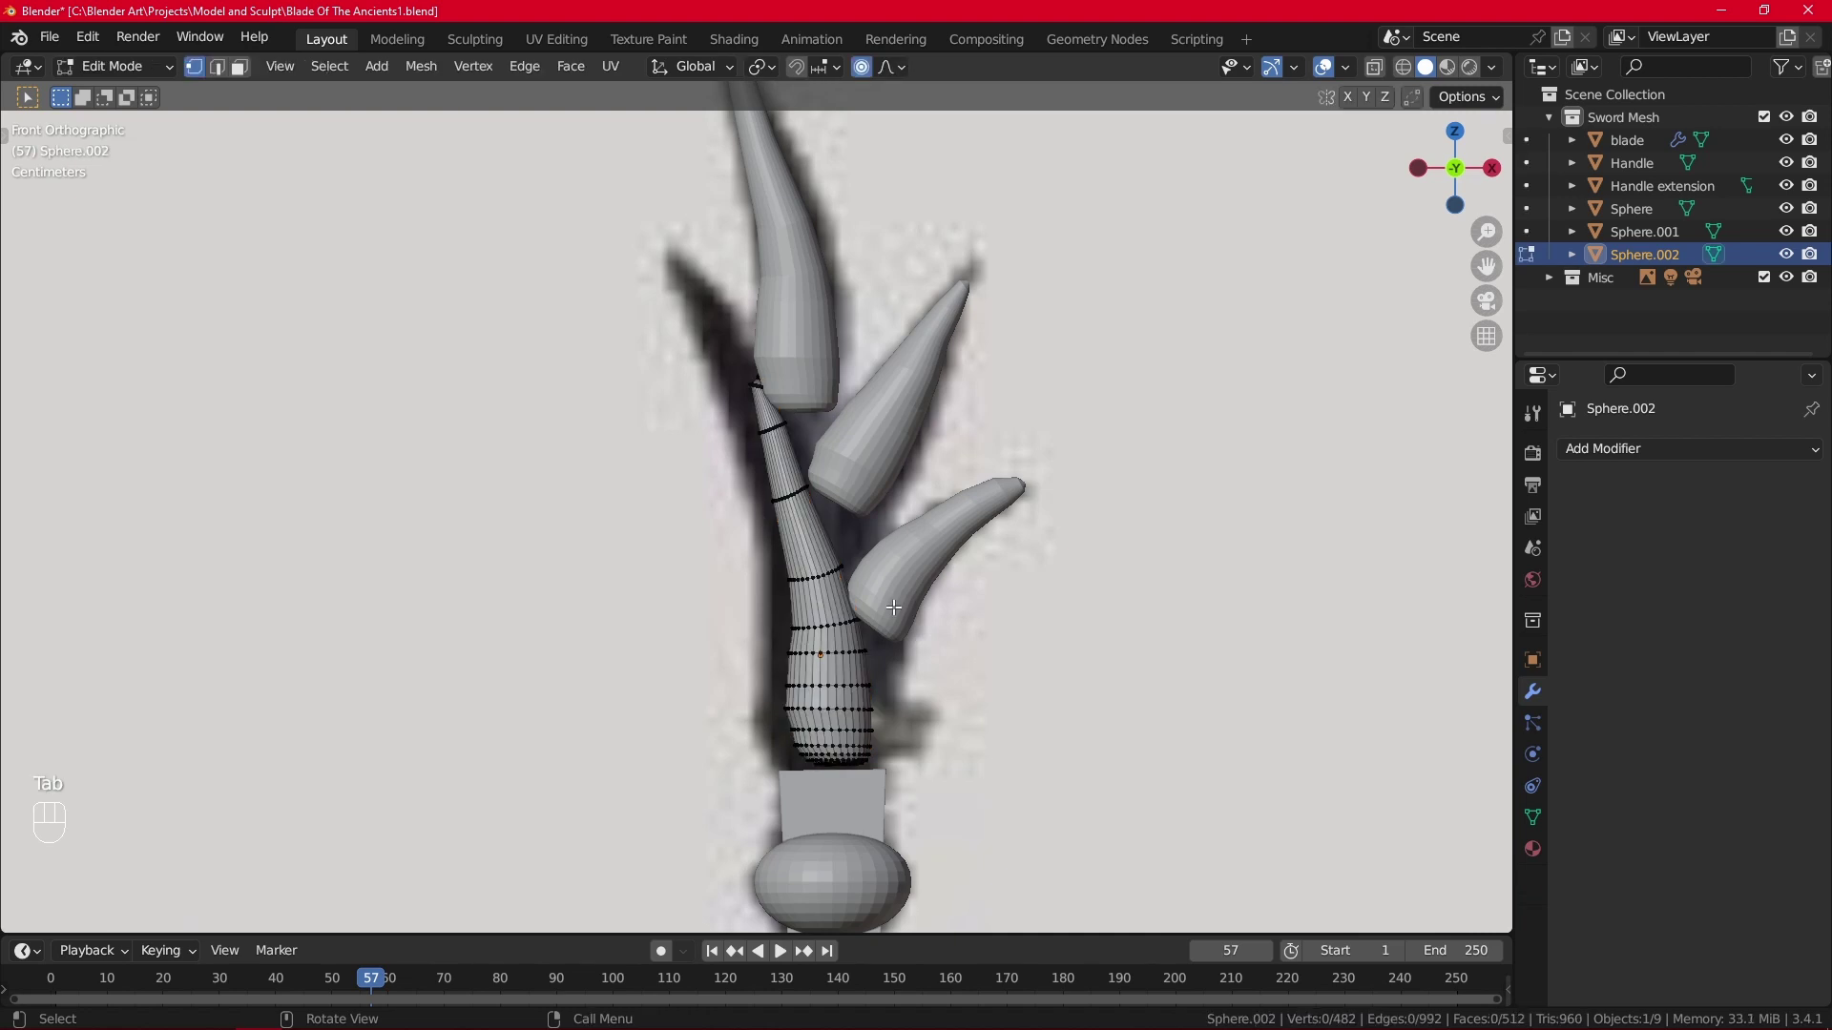
pyautogui.doubleClick(815, 581)
pyautogui.press('s')
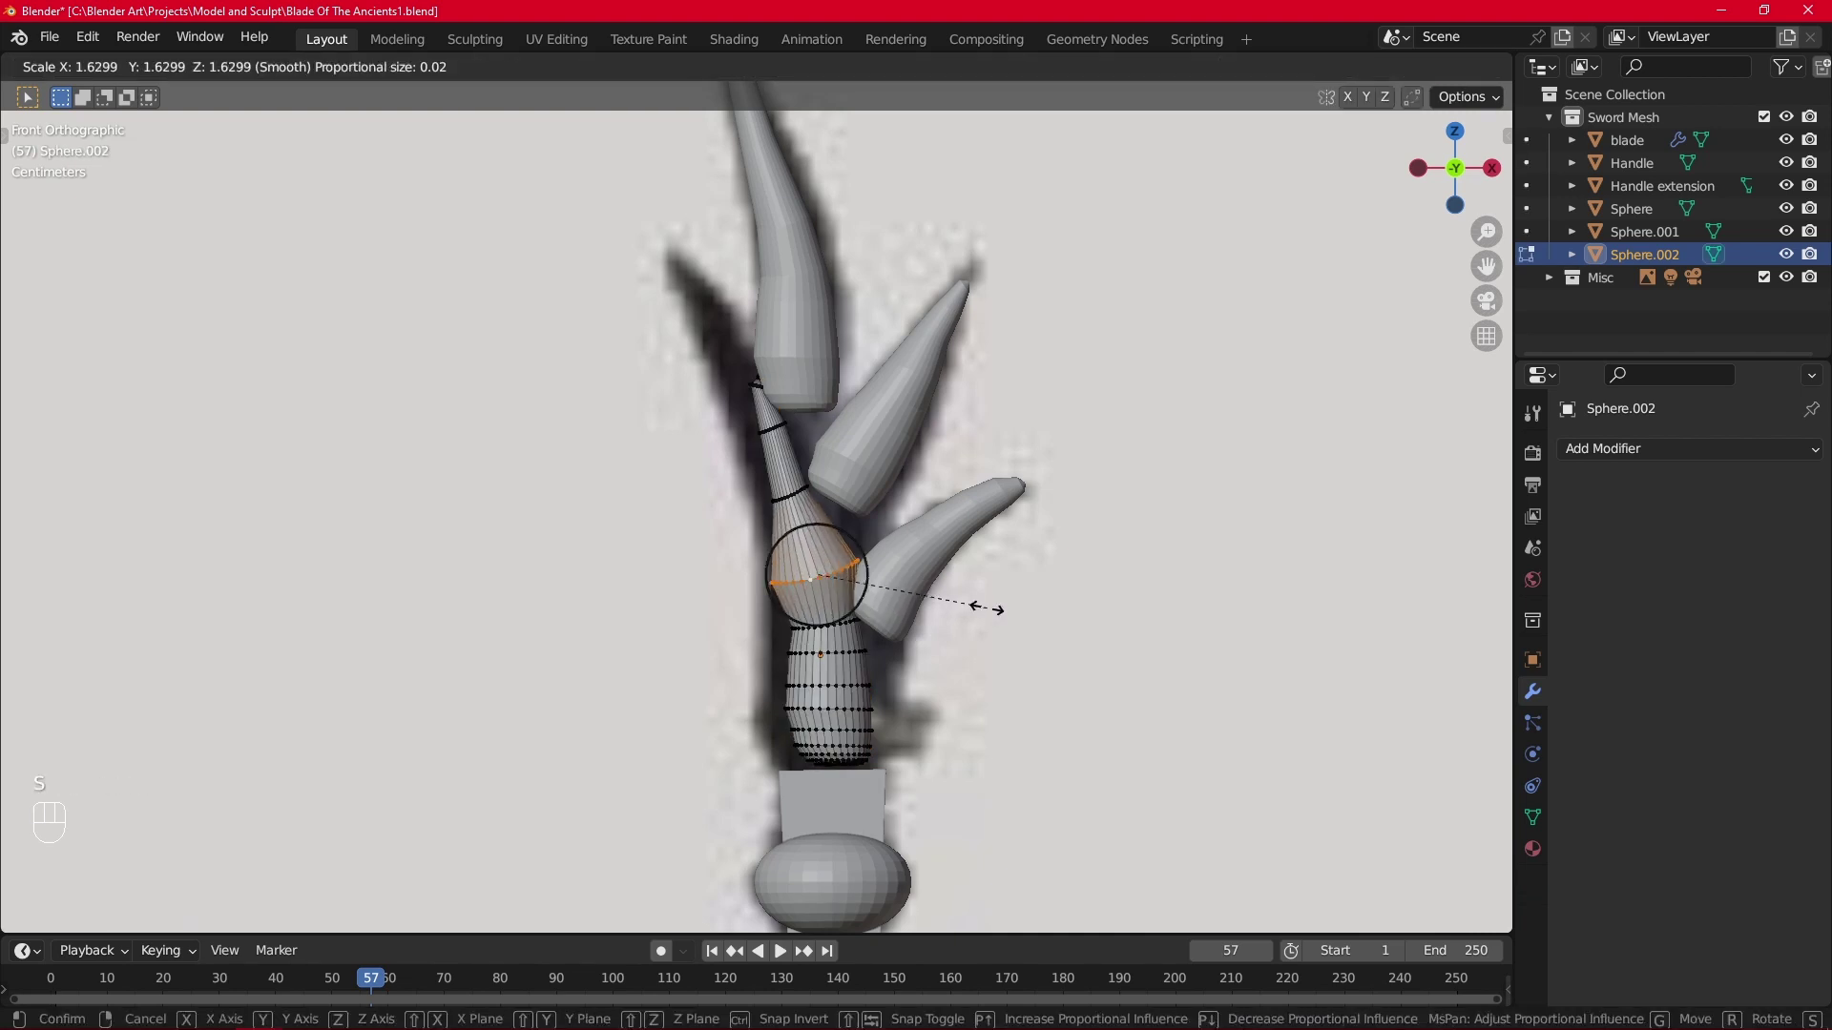
pyautogui.scroll(-9, 986, 608)
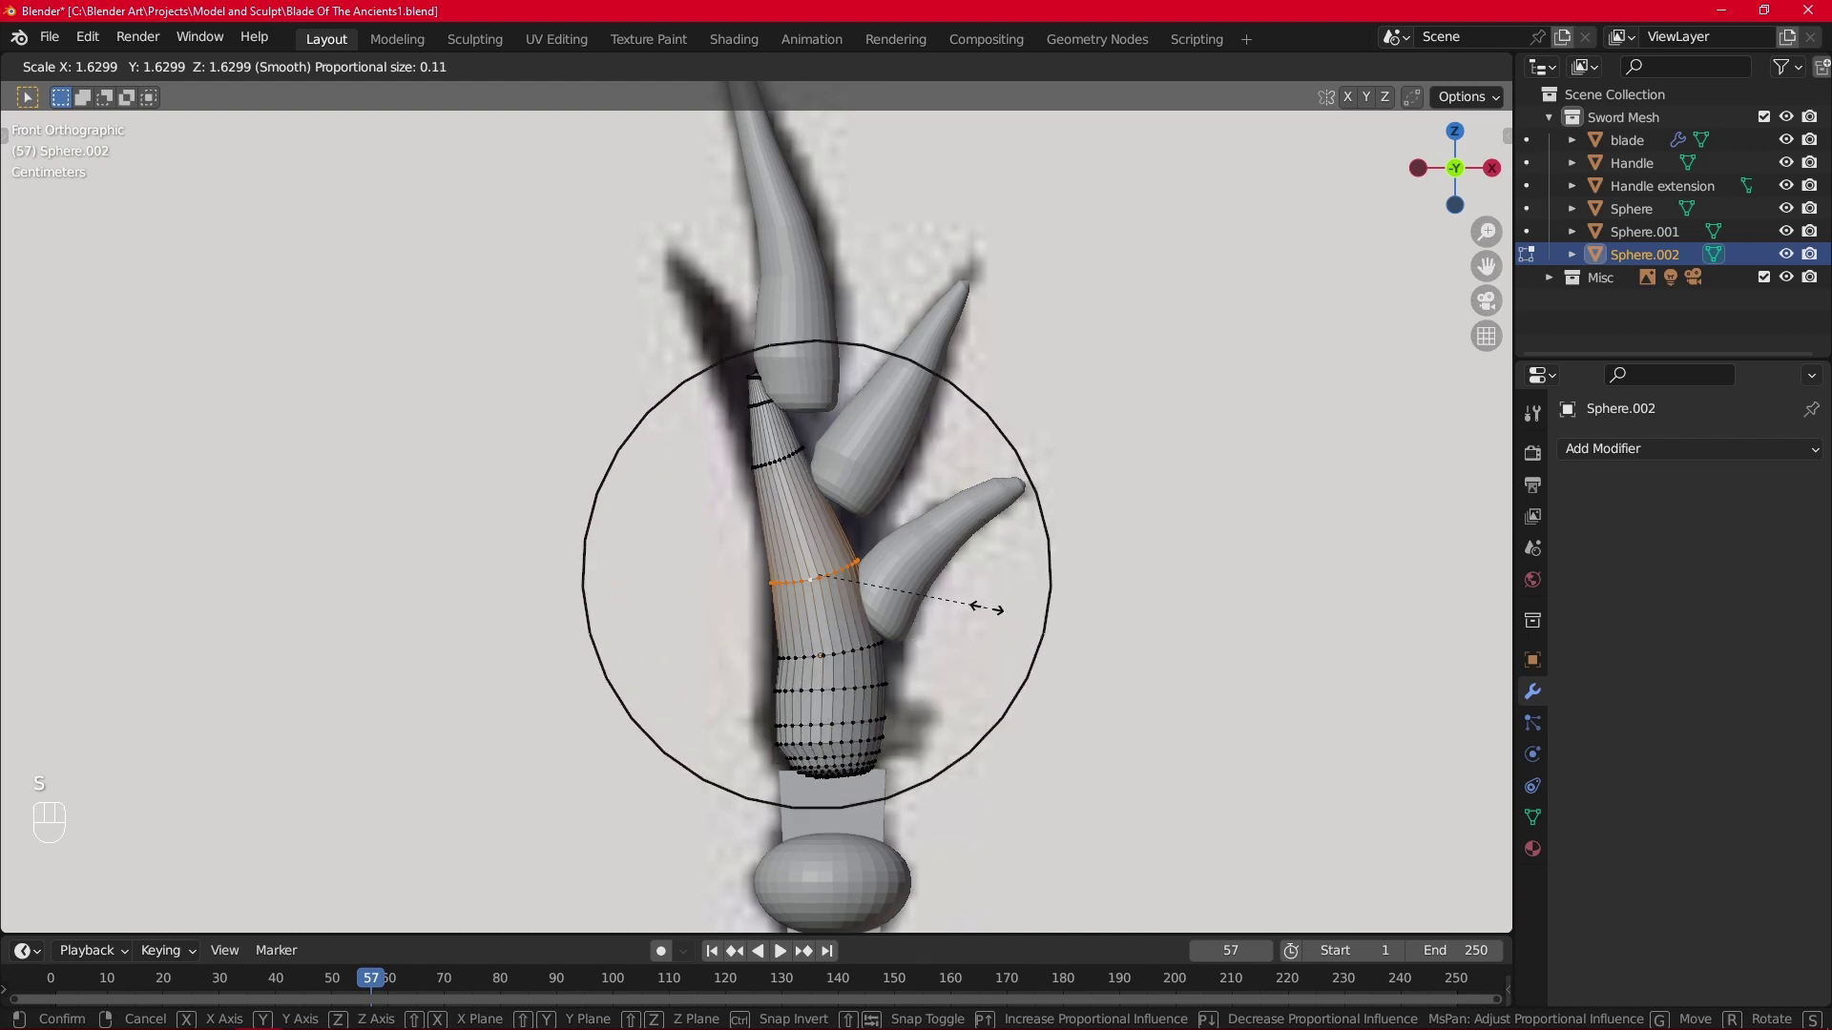
pyautogui.scroll(-2, 986, 608)
pyautogui.click(986, 608)
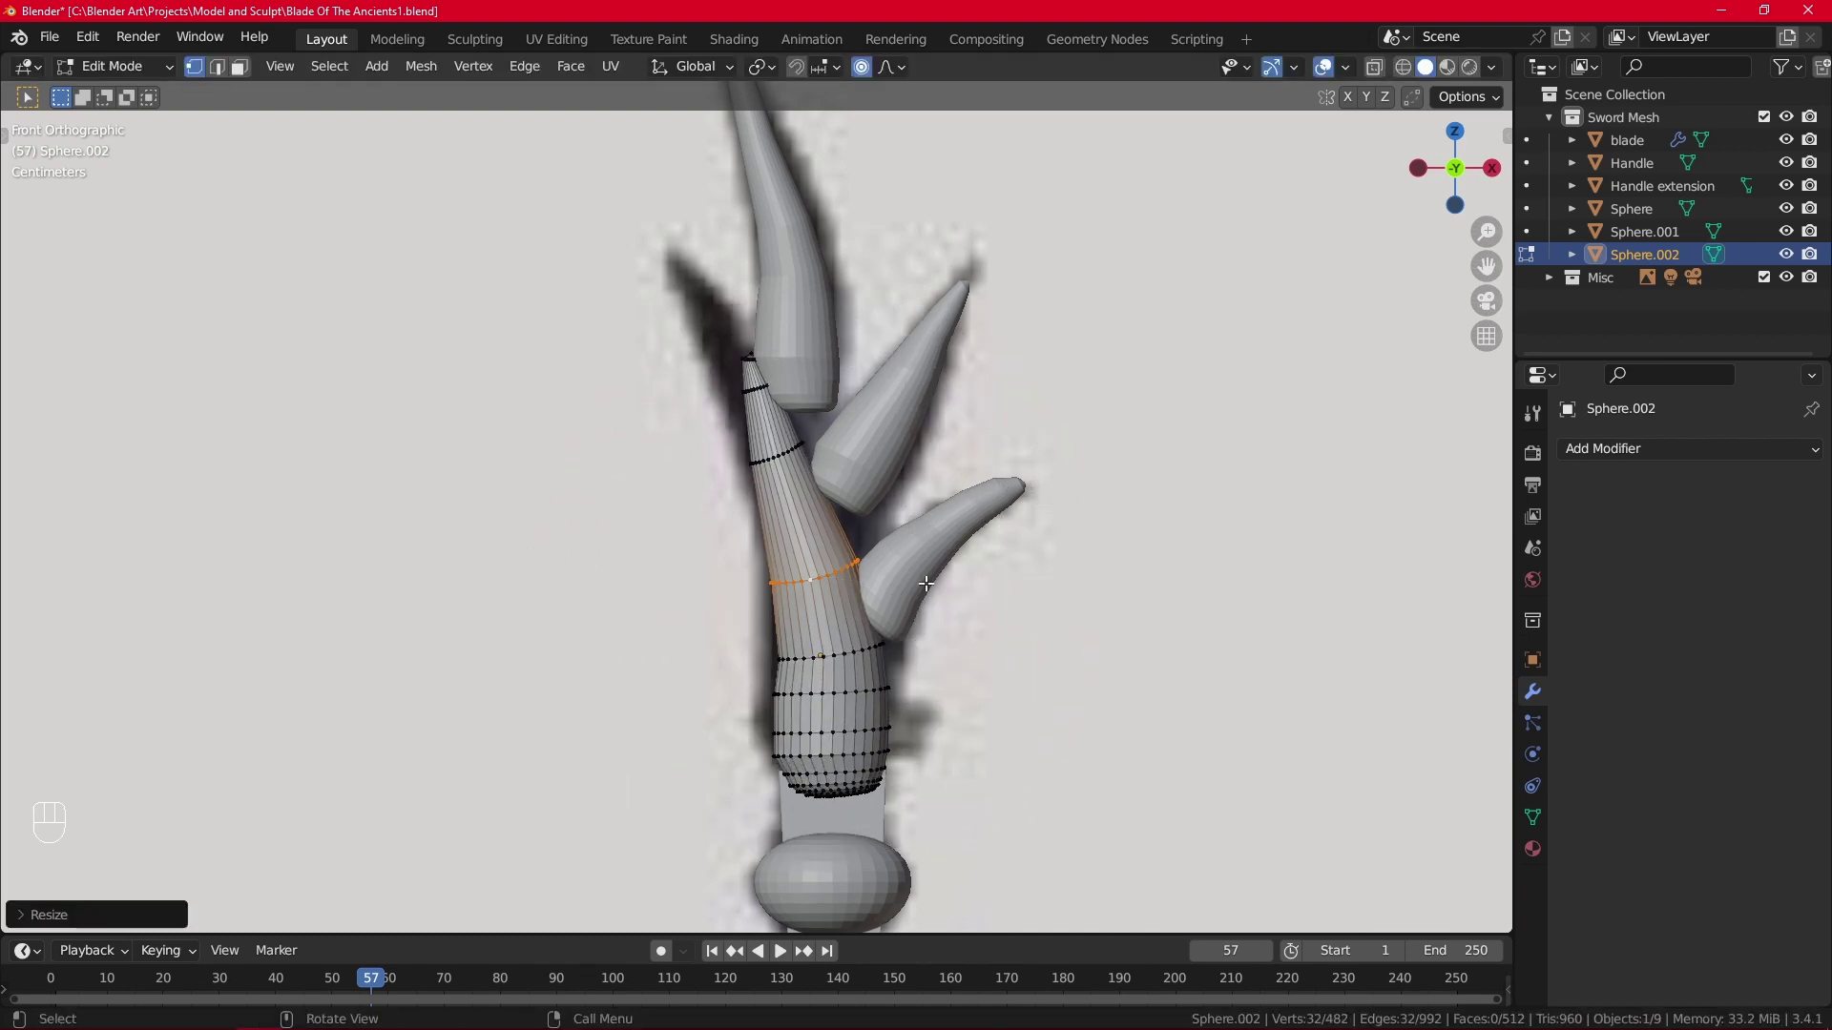
# Raise the stem leaf's middle edge loop about 0.02 m and a loop near its base about 0.005 m with proportional editing.
pyautogui.press('g')
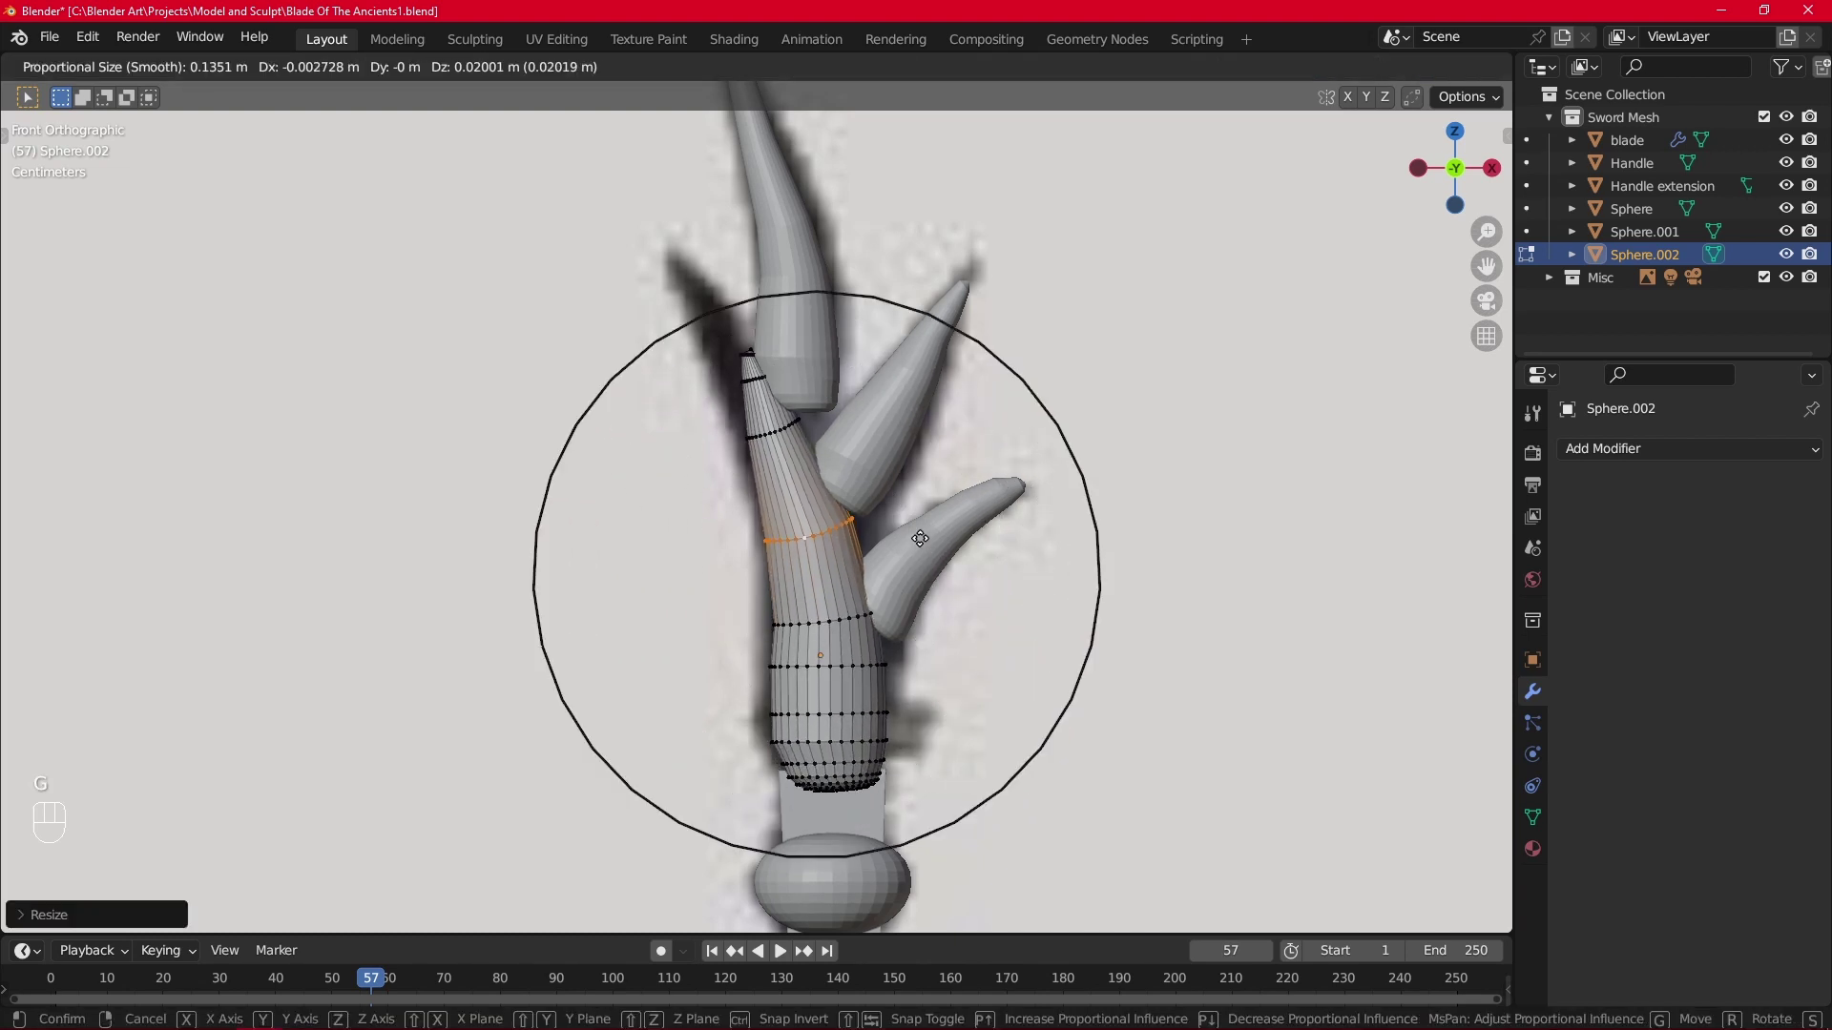
pyautogui.click(921, 545)
pyautogui.doubleClick(826, 761)
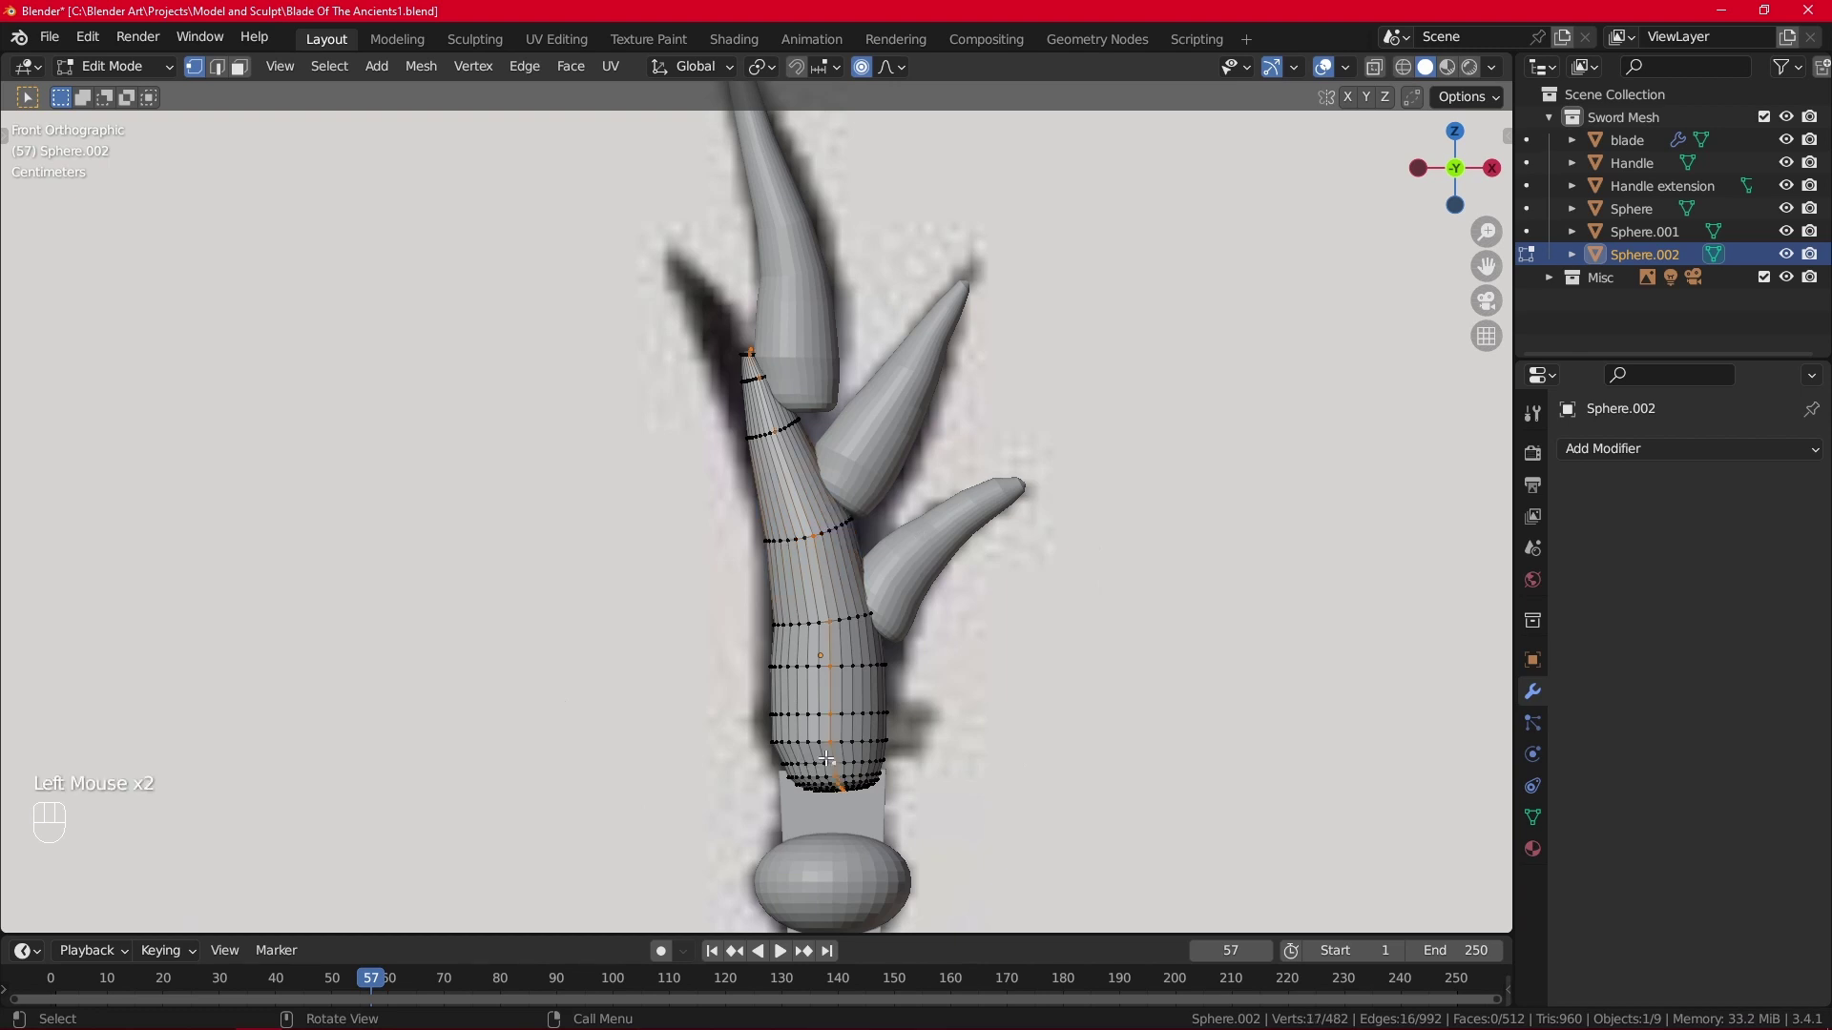
pyautogui.doubleClick(829, 761)
pyautogui.press('g')
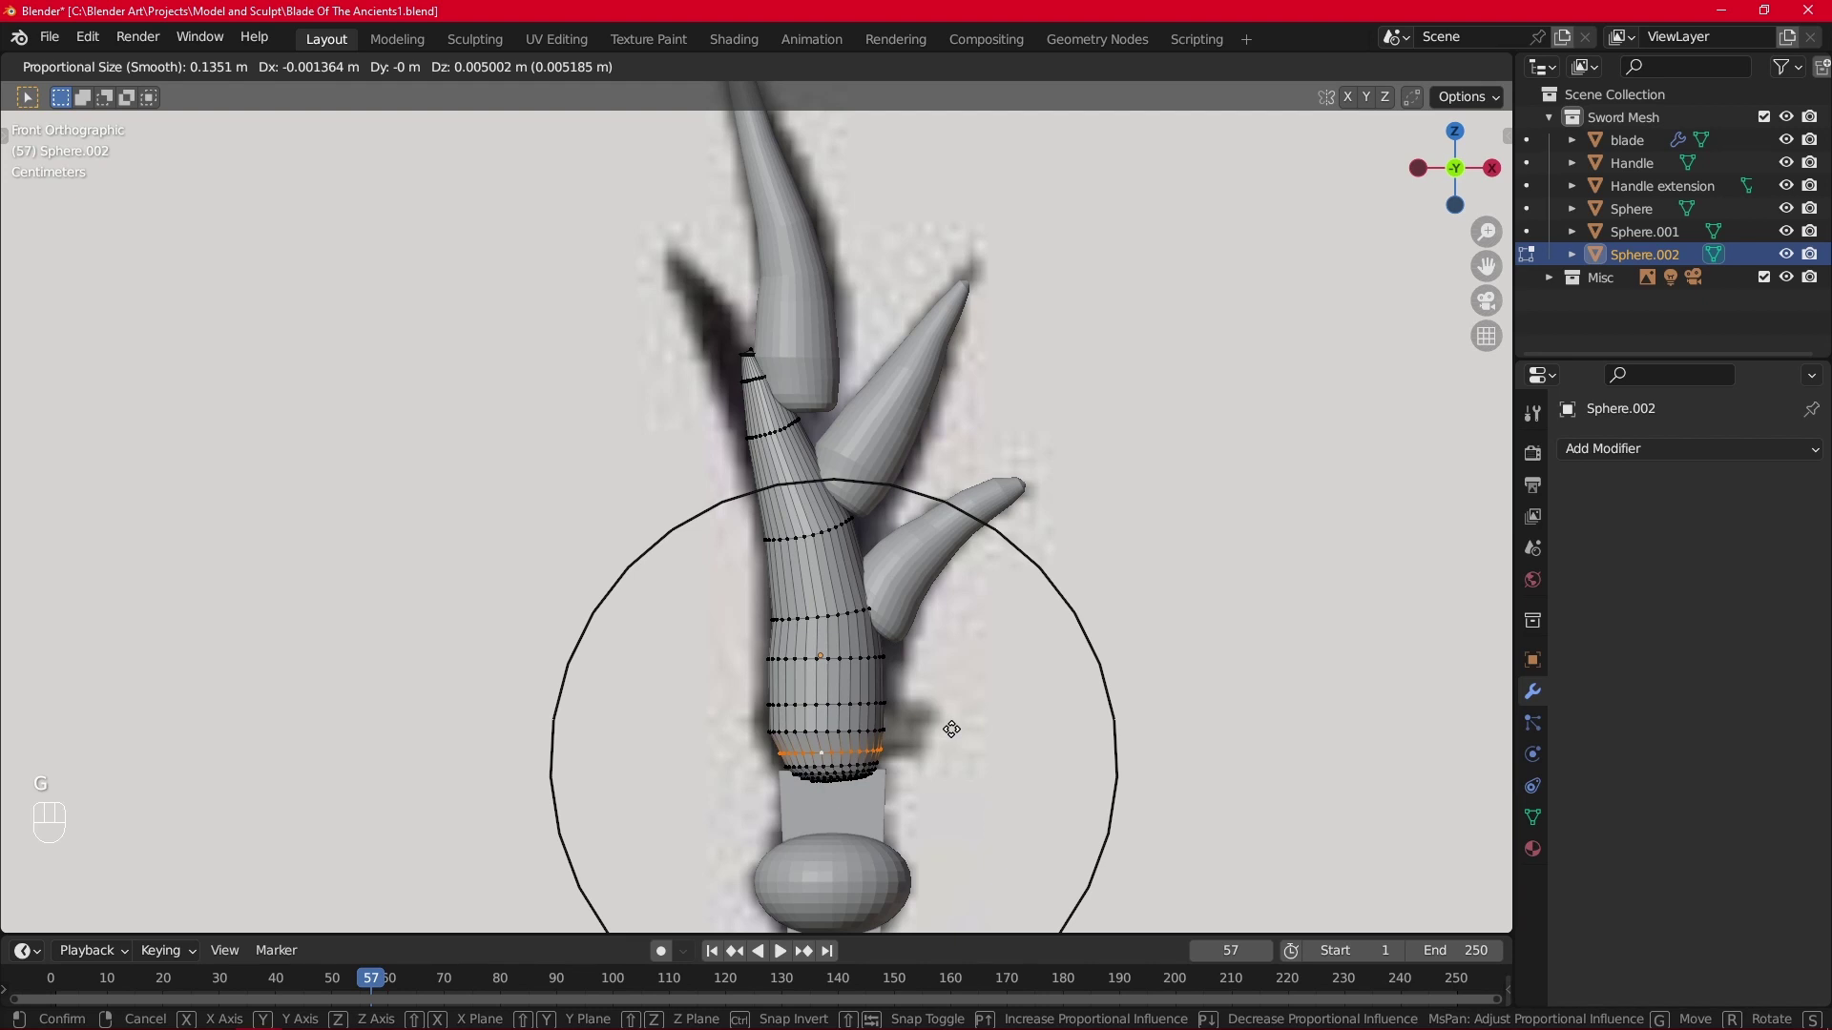
pyautogui.click(951, 729)
# Move the stem leaf's tip vertex to the tip of the uncovered dark reference leaf with proportional editing.
pyautogui.click(755, 346)
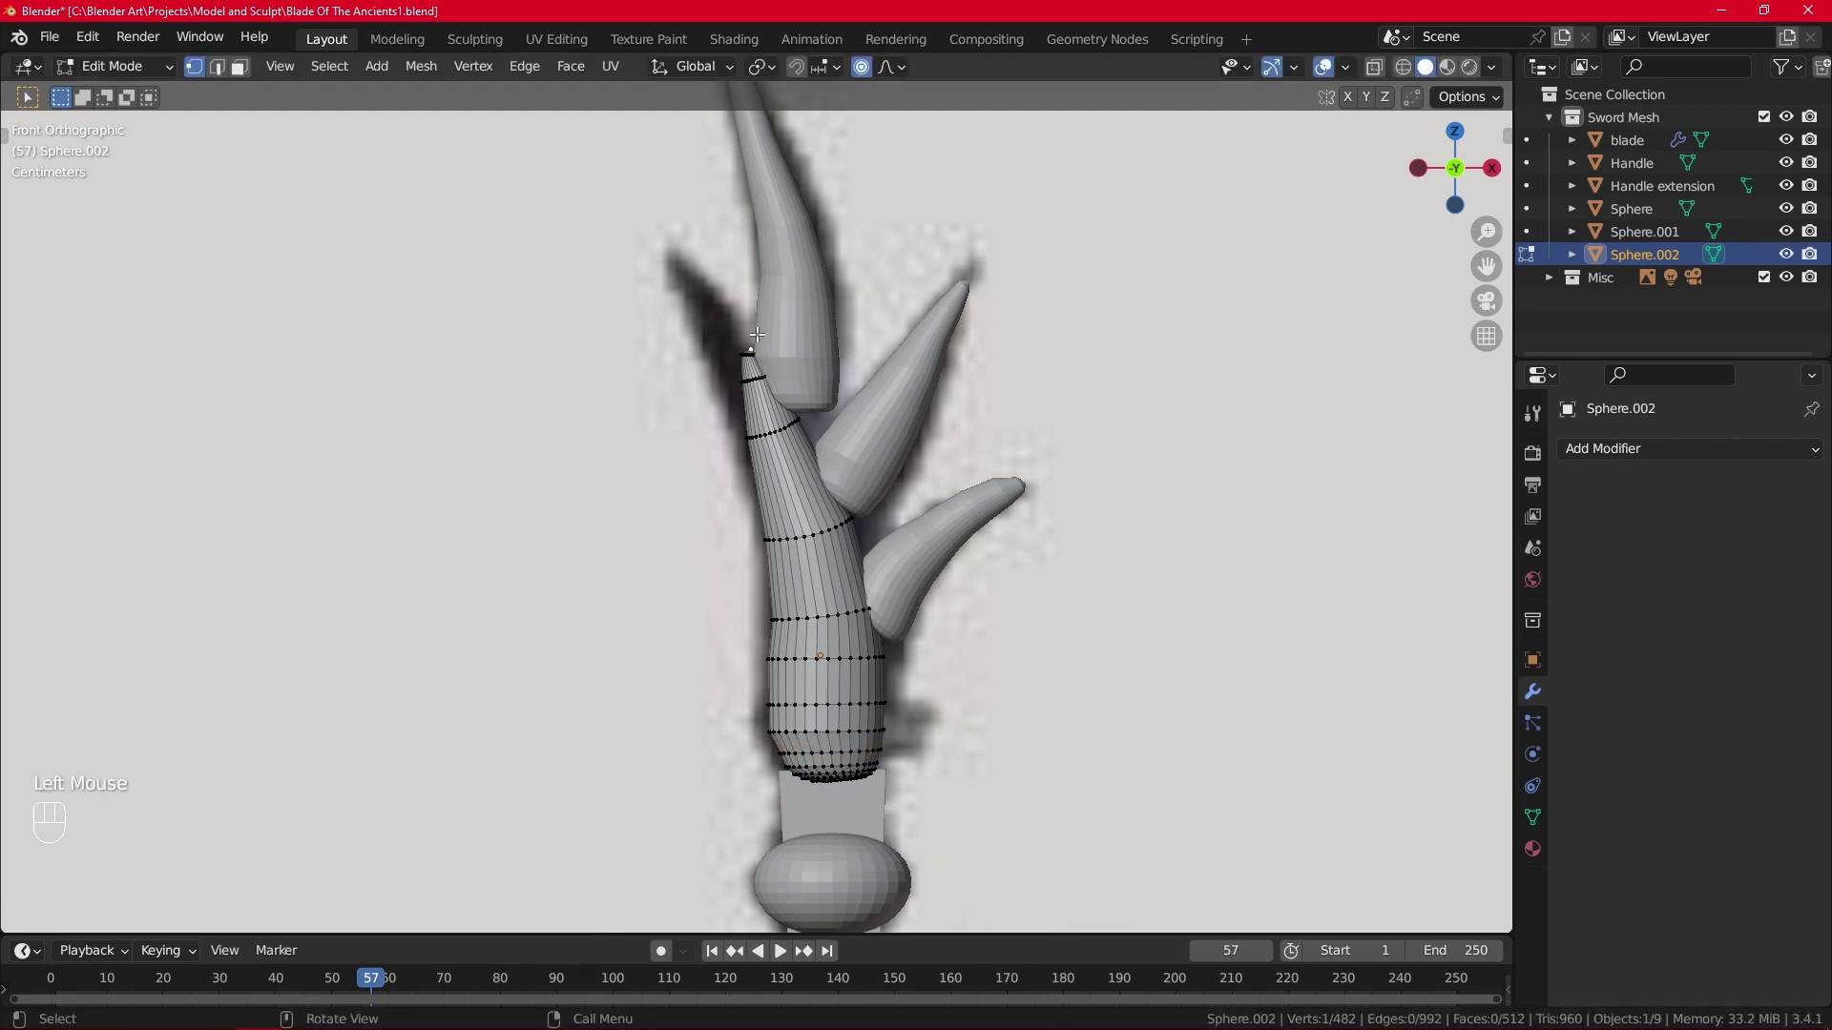
pyautogui.press('g')
pyautogui.click(681, 227)
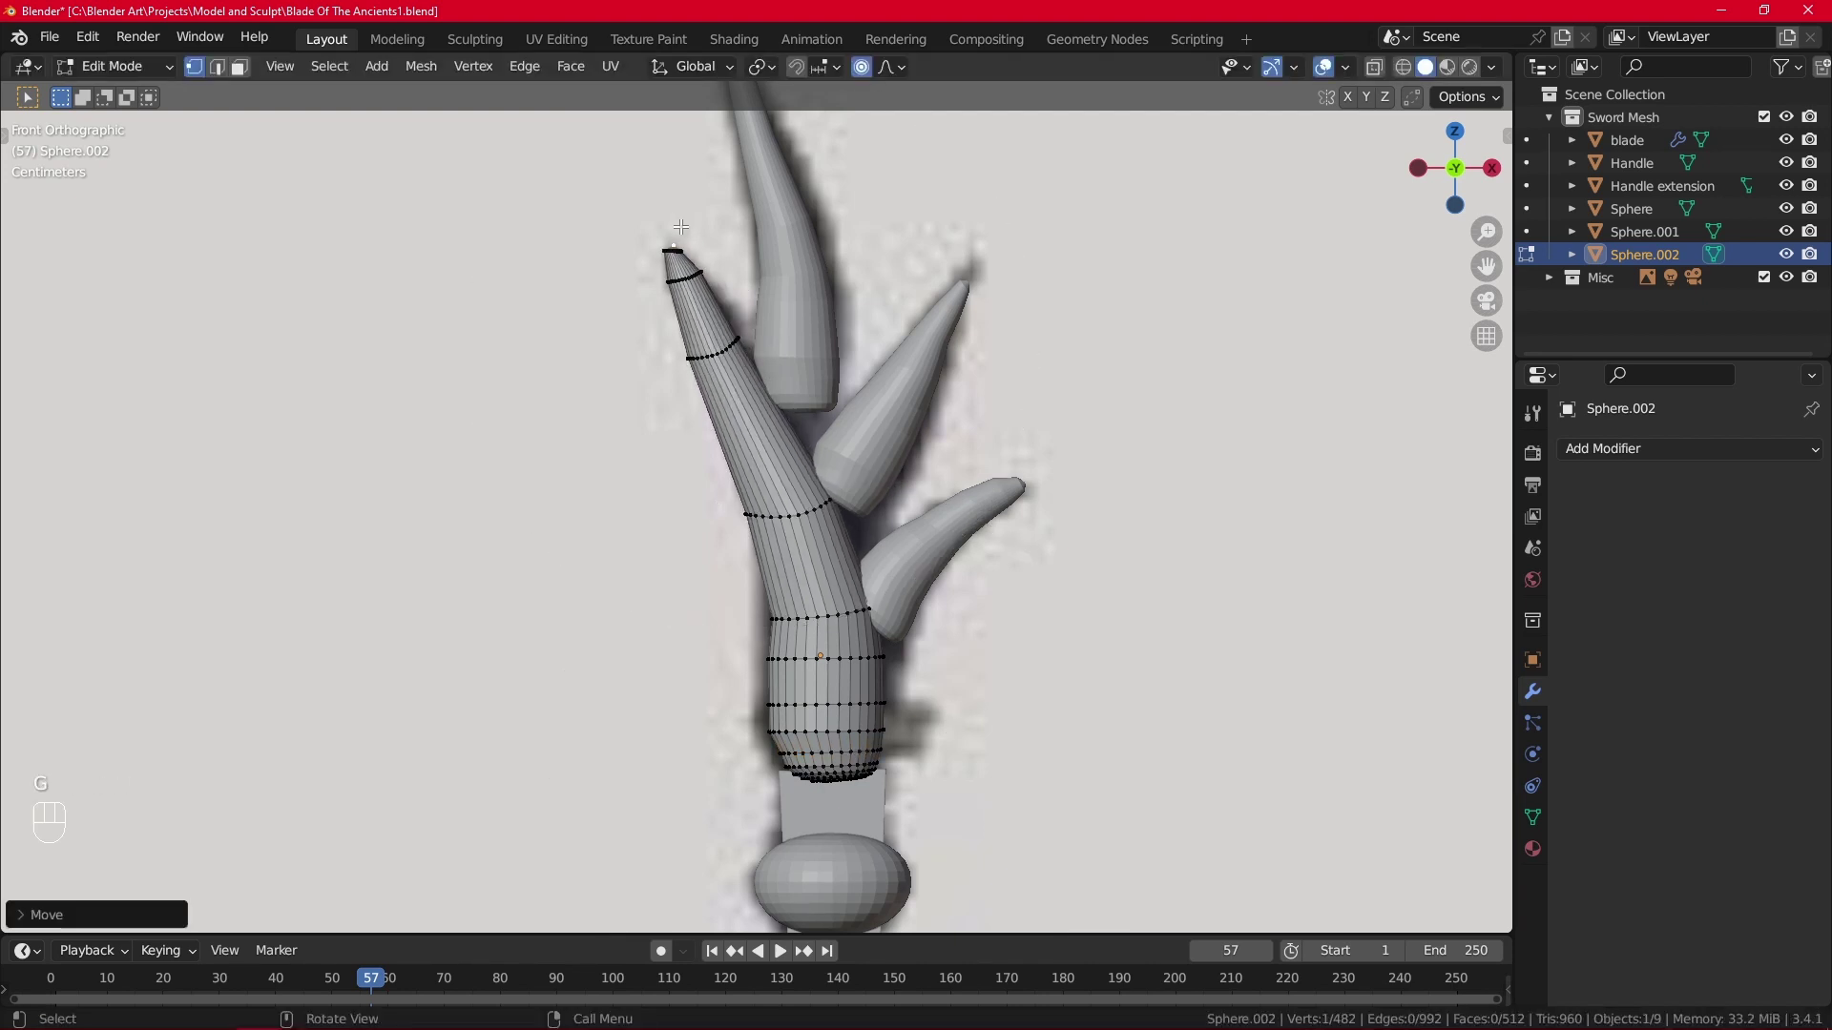
# Turn off proportional editing and slide the stem leaf's middle edge loop toward the tip, adjusting it to the reference outline.
pyautogui.click(866, 69)
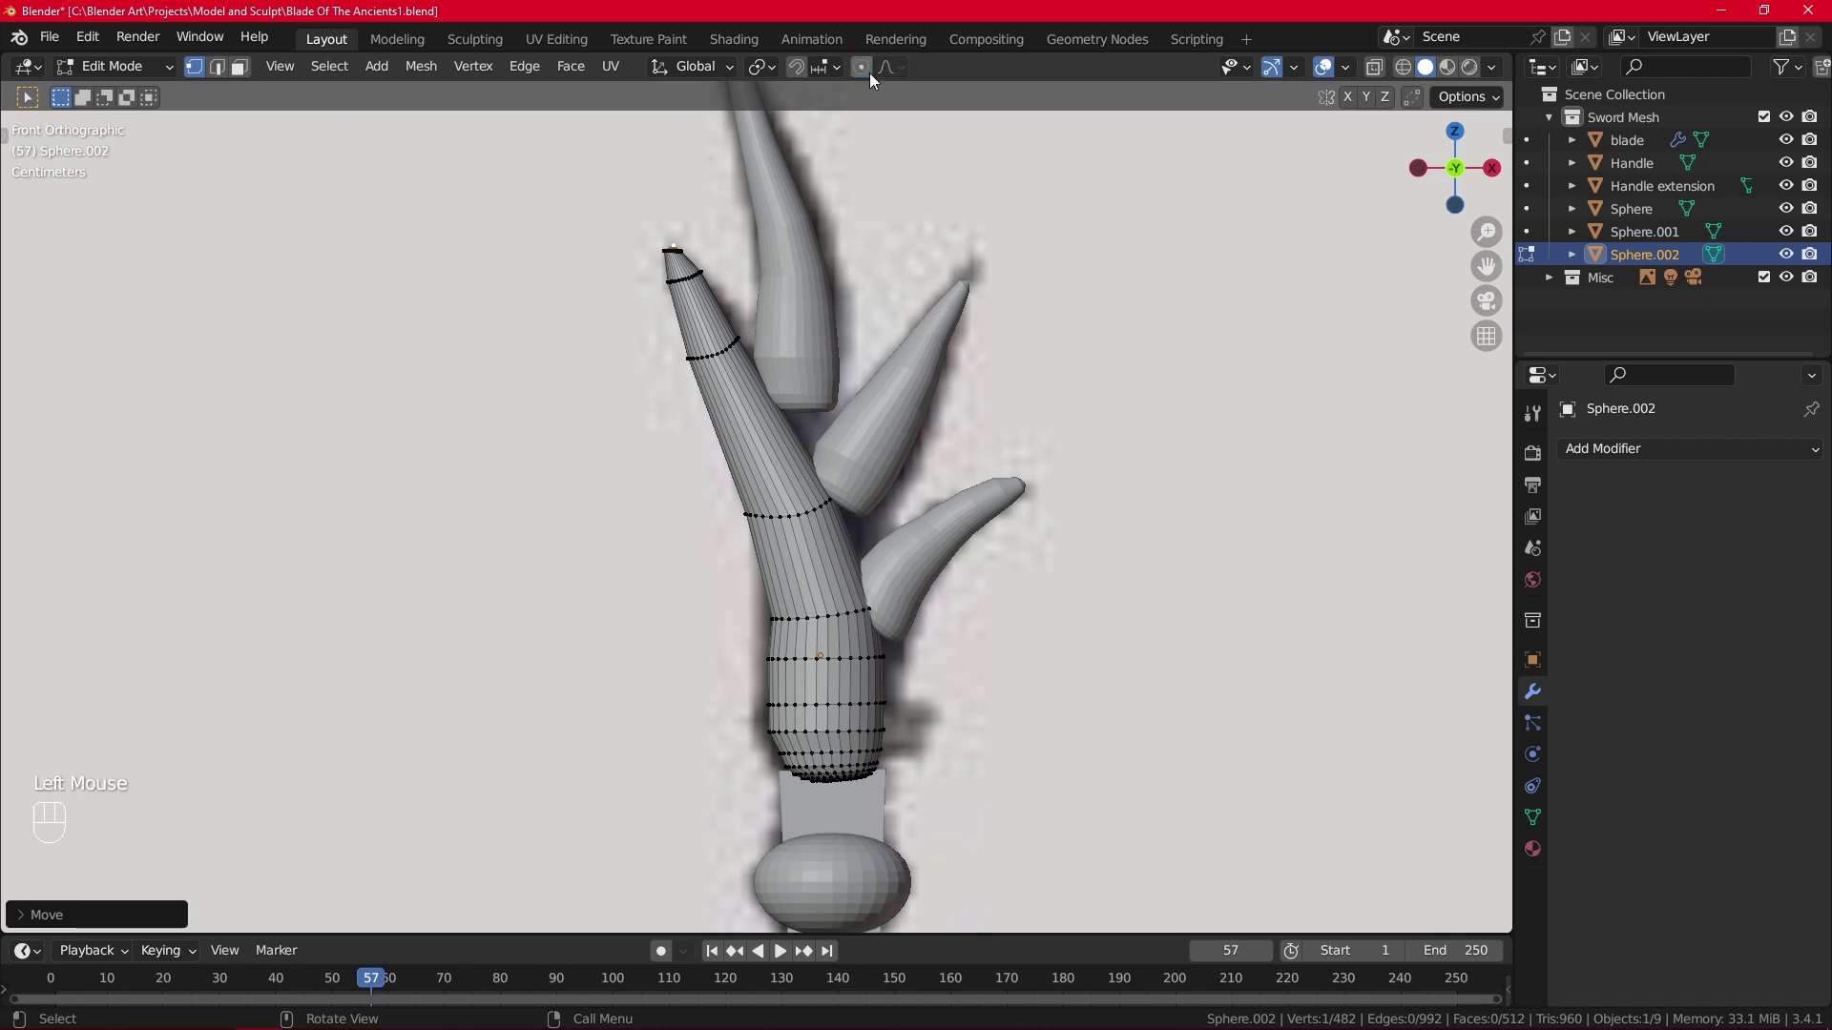
pyautogui.keyDown('alt'); pyautogui.click(787, 515); pyautogui.keyUp('alt')
pyautogui.press('g')
pyautogui.press('g')
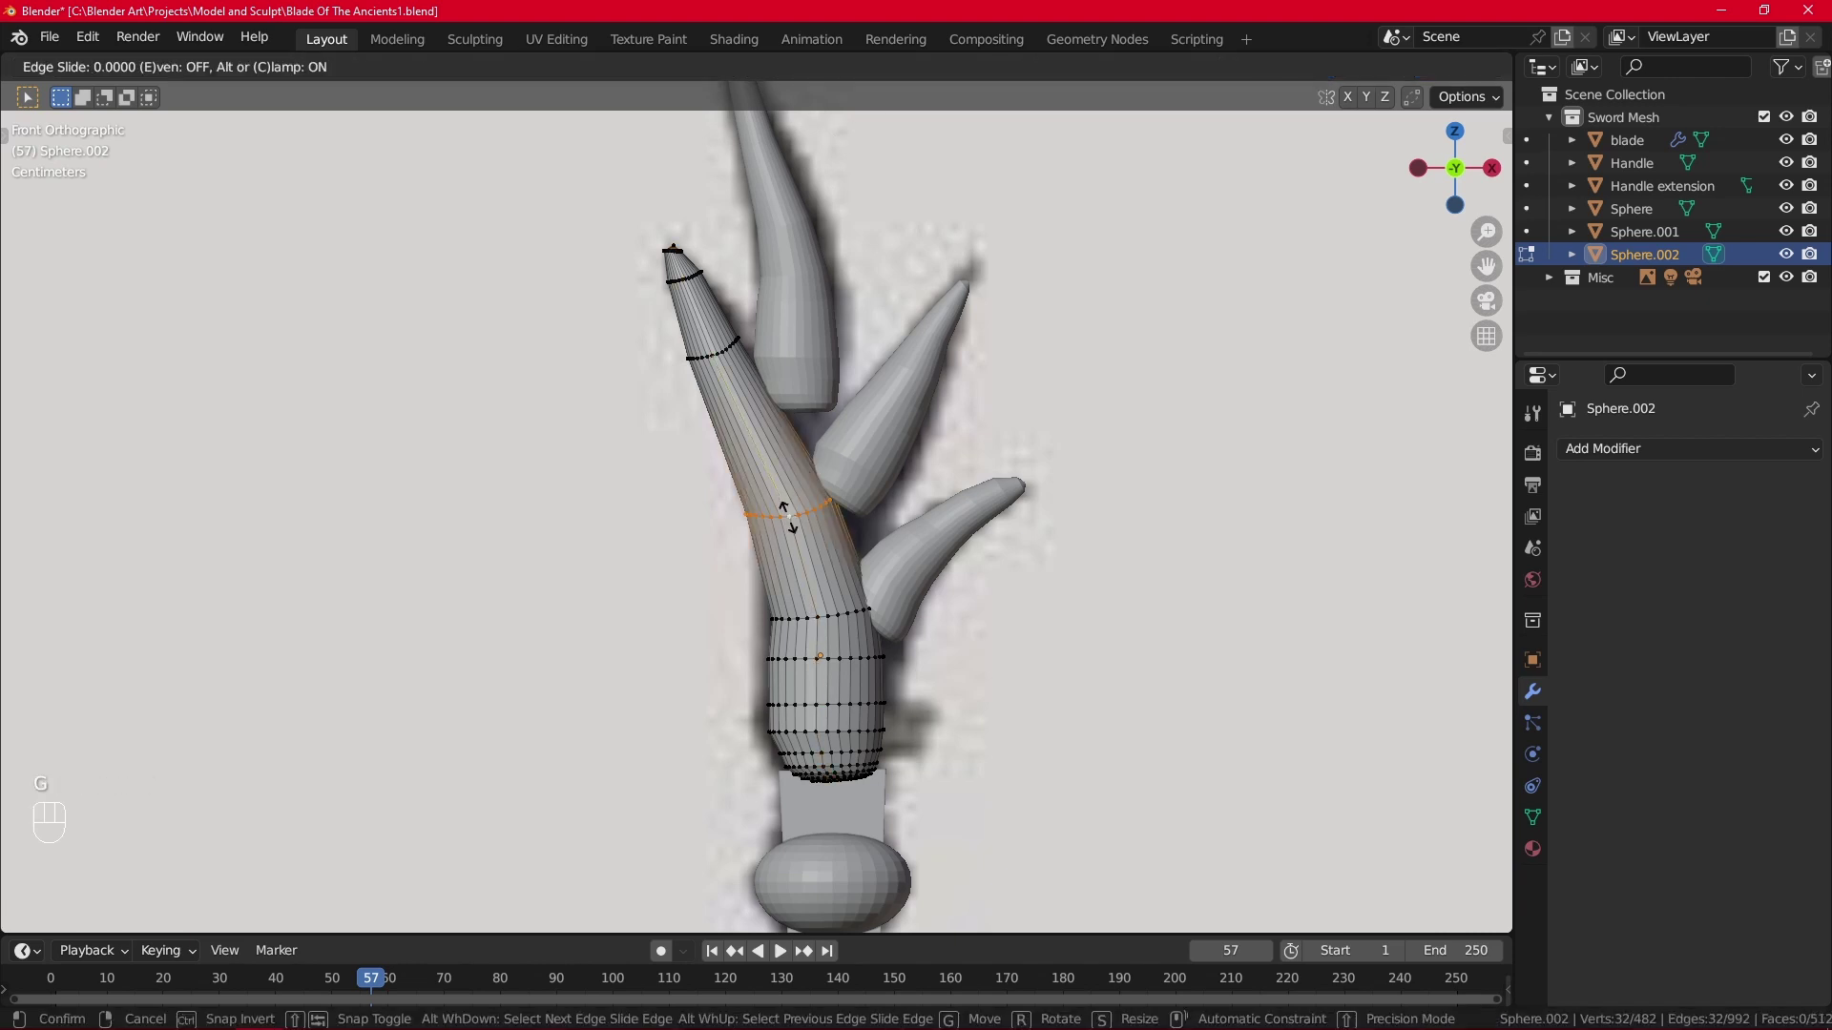
pyautogui.click(778, 446)
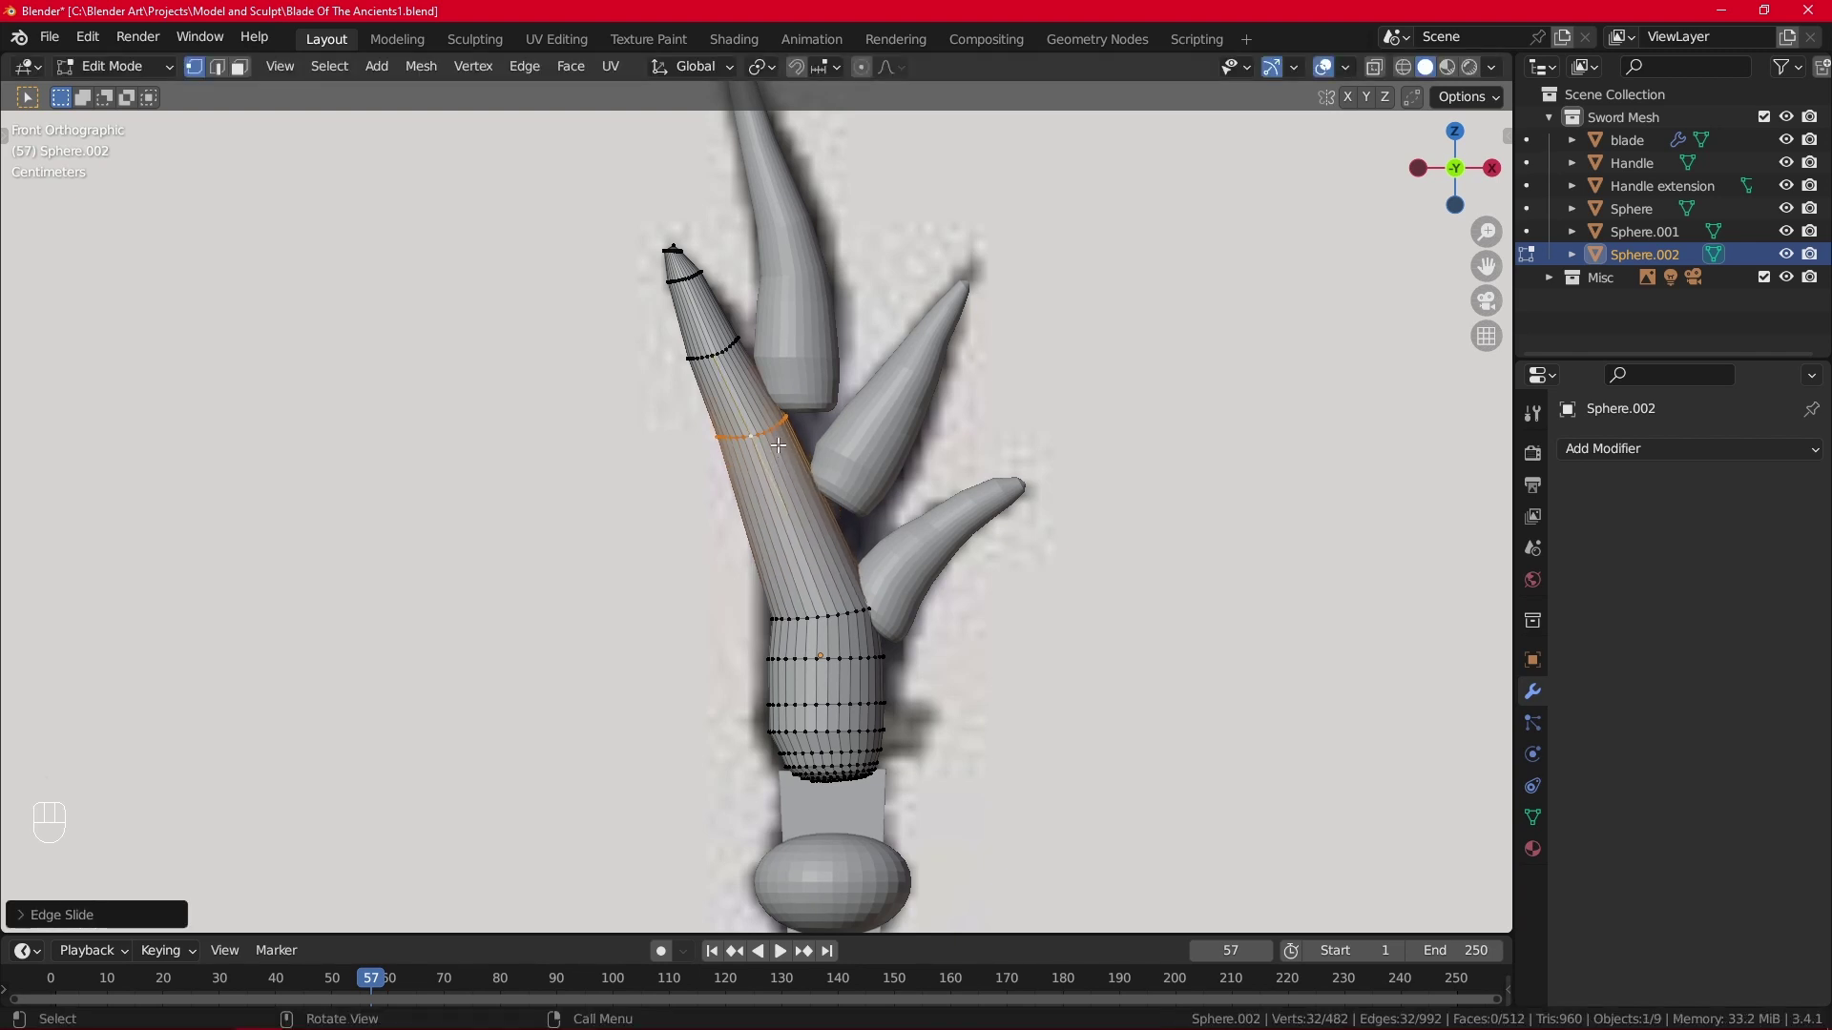
pyautogui.press('g')
pyautogui.click(768, 407)
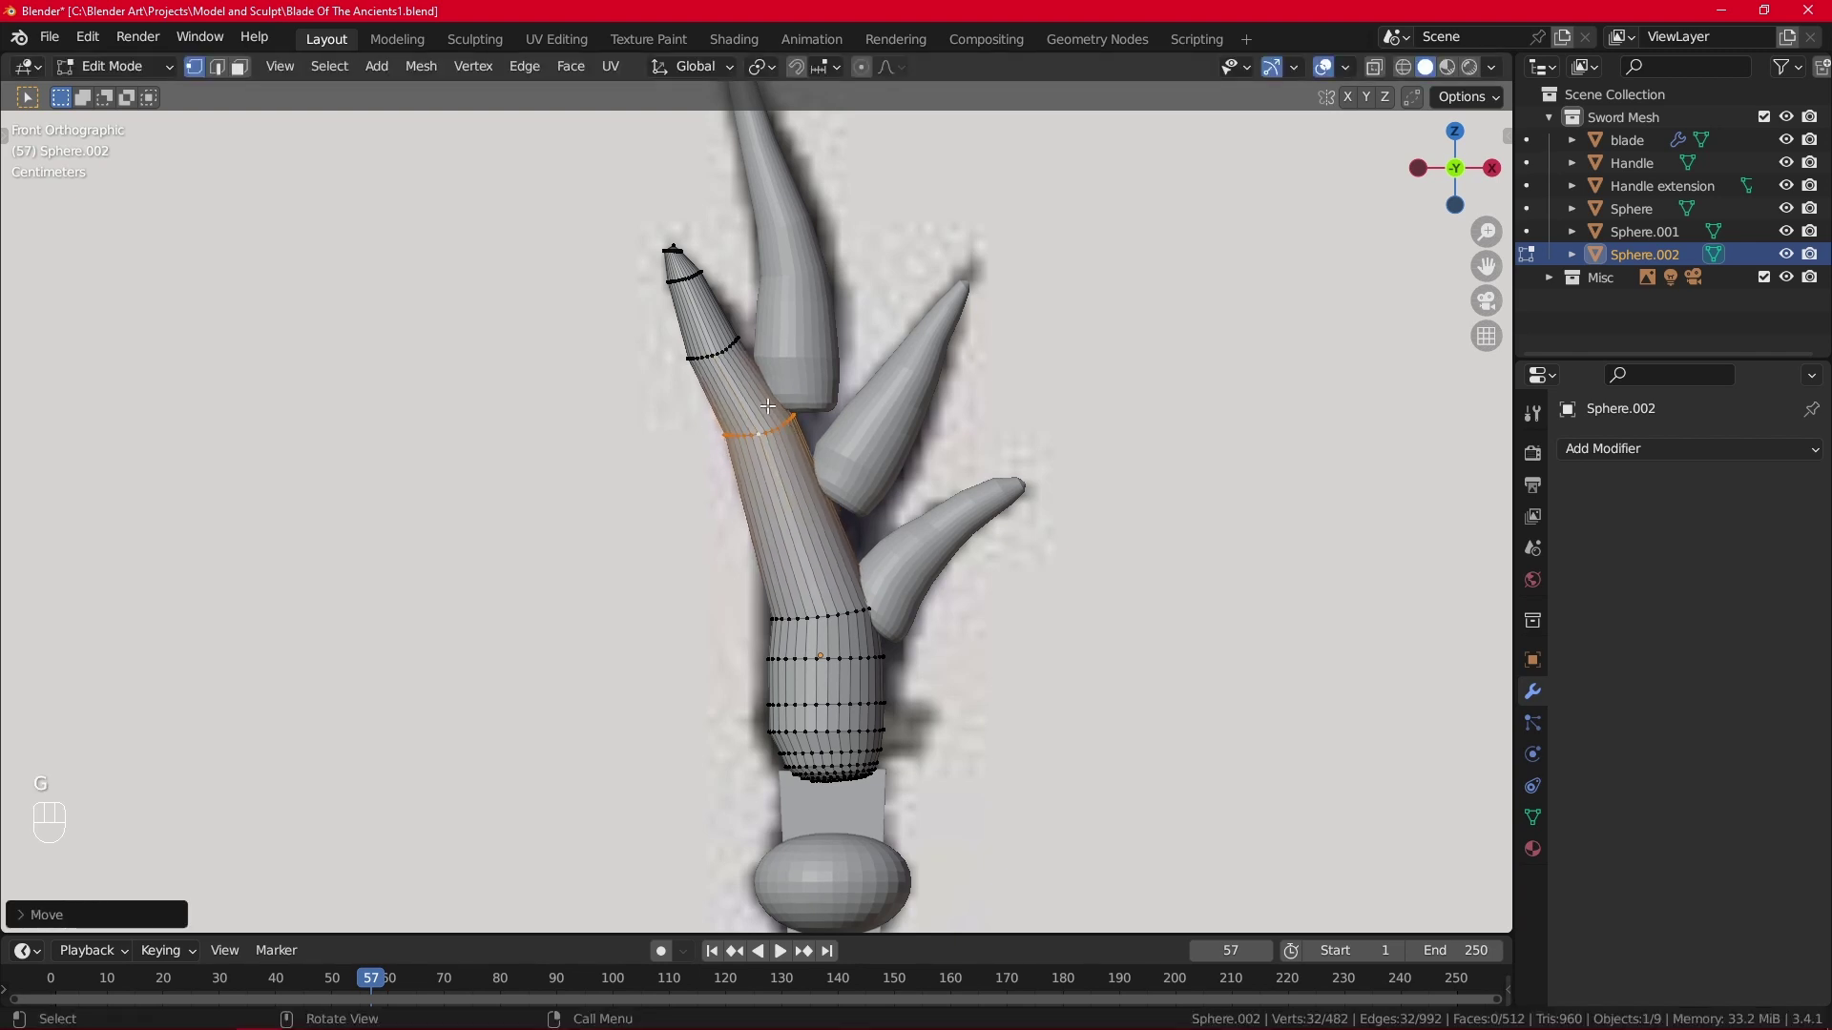
# Nudge the edge loop nearer the tip to fit the outline and slide the loop above the thick base up toward mid-length.
pyautogui.keyDown('alt'); pyautogui.click(722, 358); pyautogui.keyUp('alt')
pyautogui.press('g')
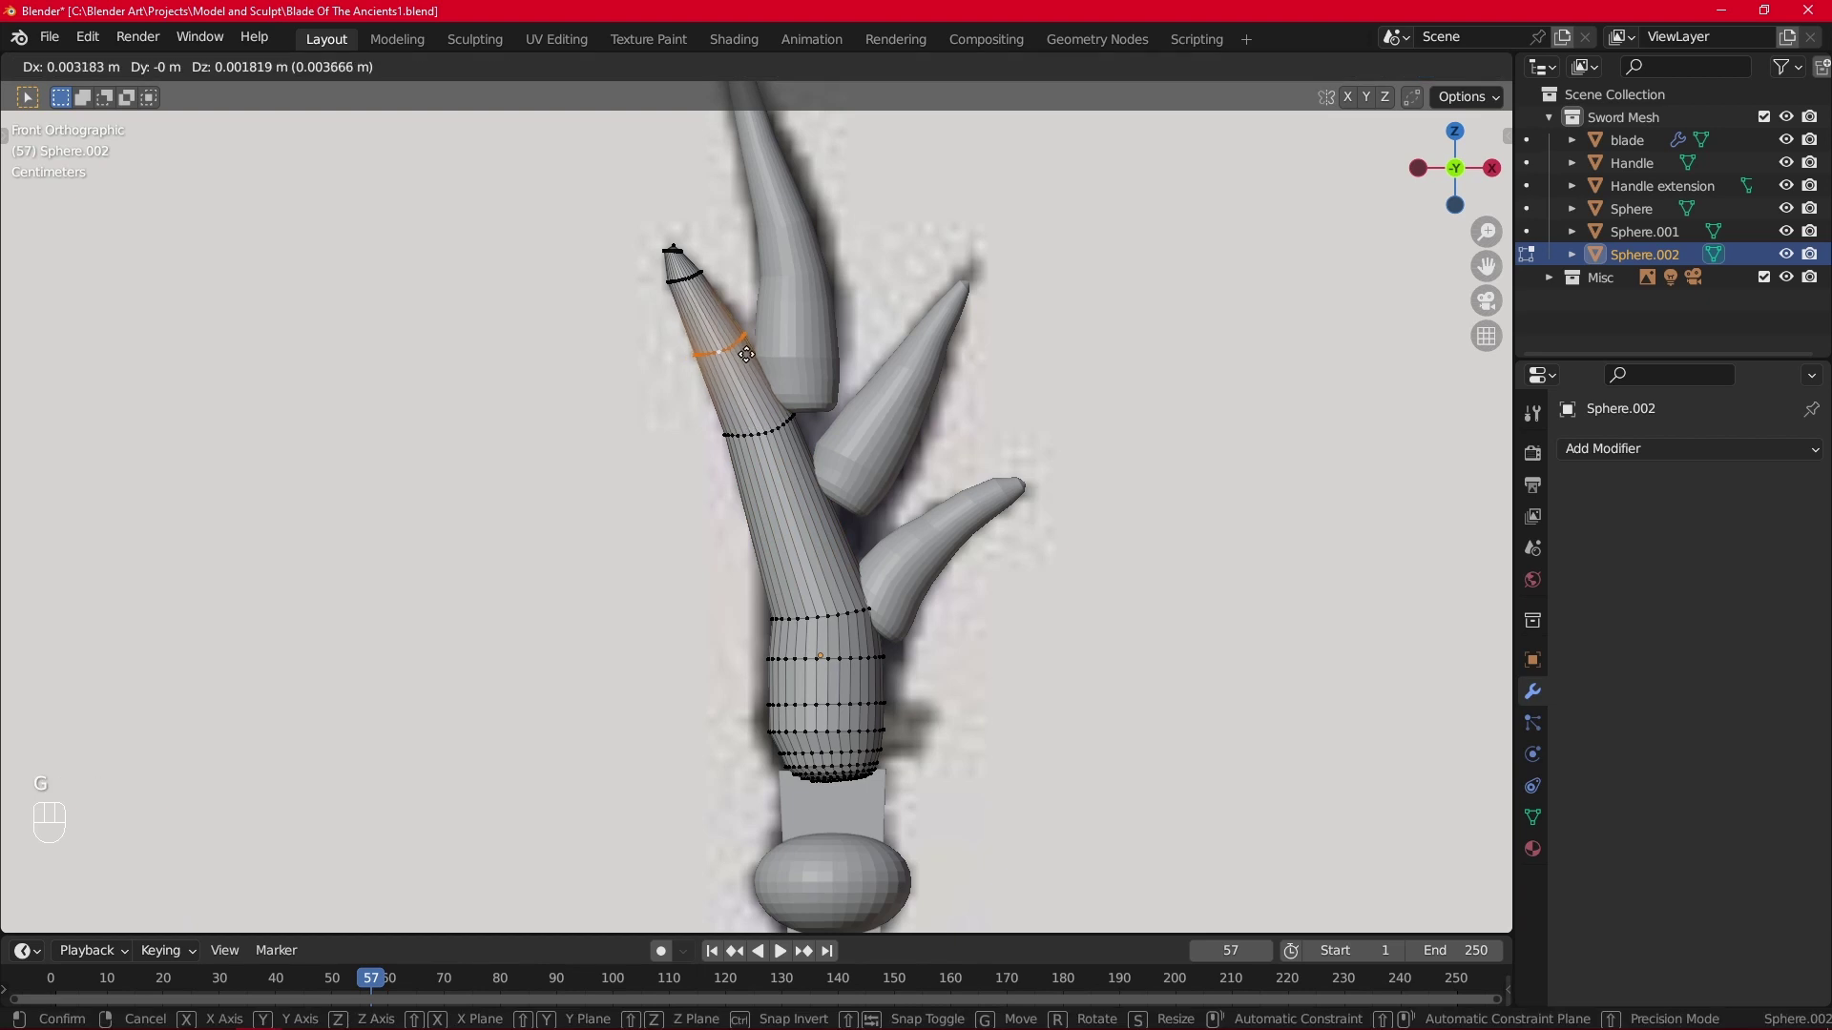
pyautogui.click(752, 365)
pyautogui.doubleClick(825, 618)
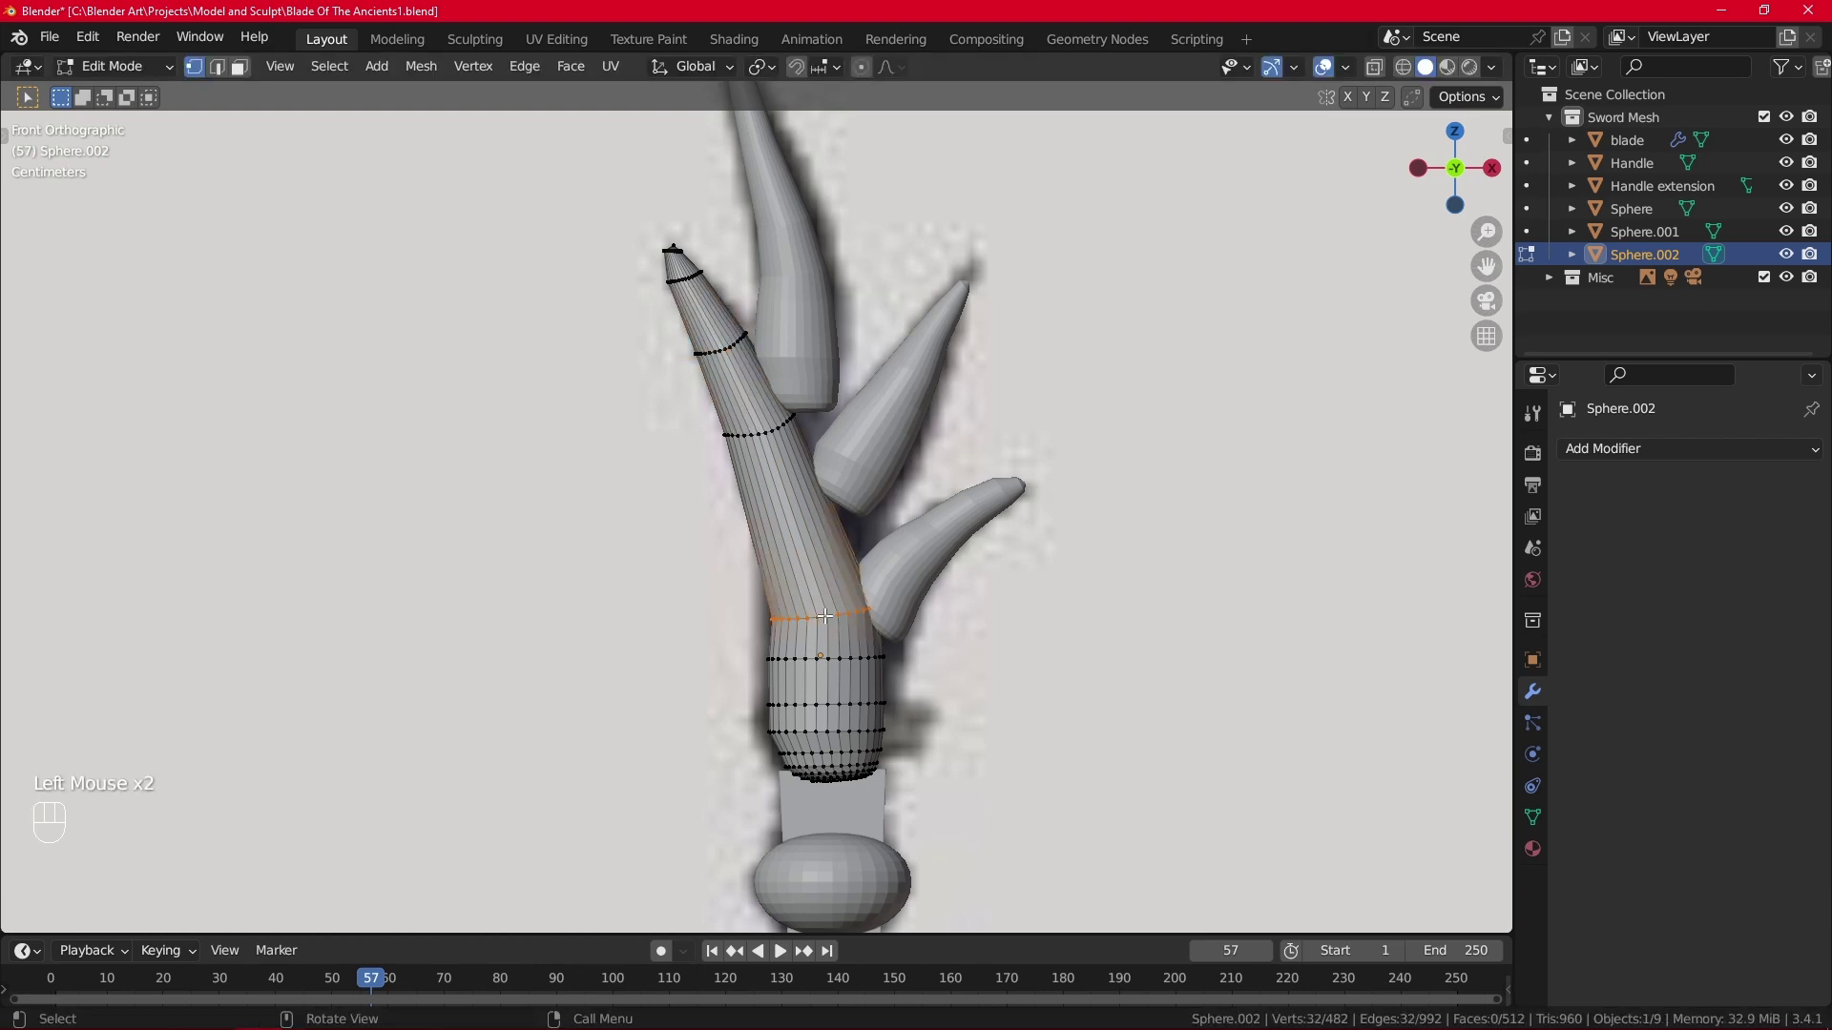
pyautogui.press('g')
pyautogui.press('g')
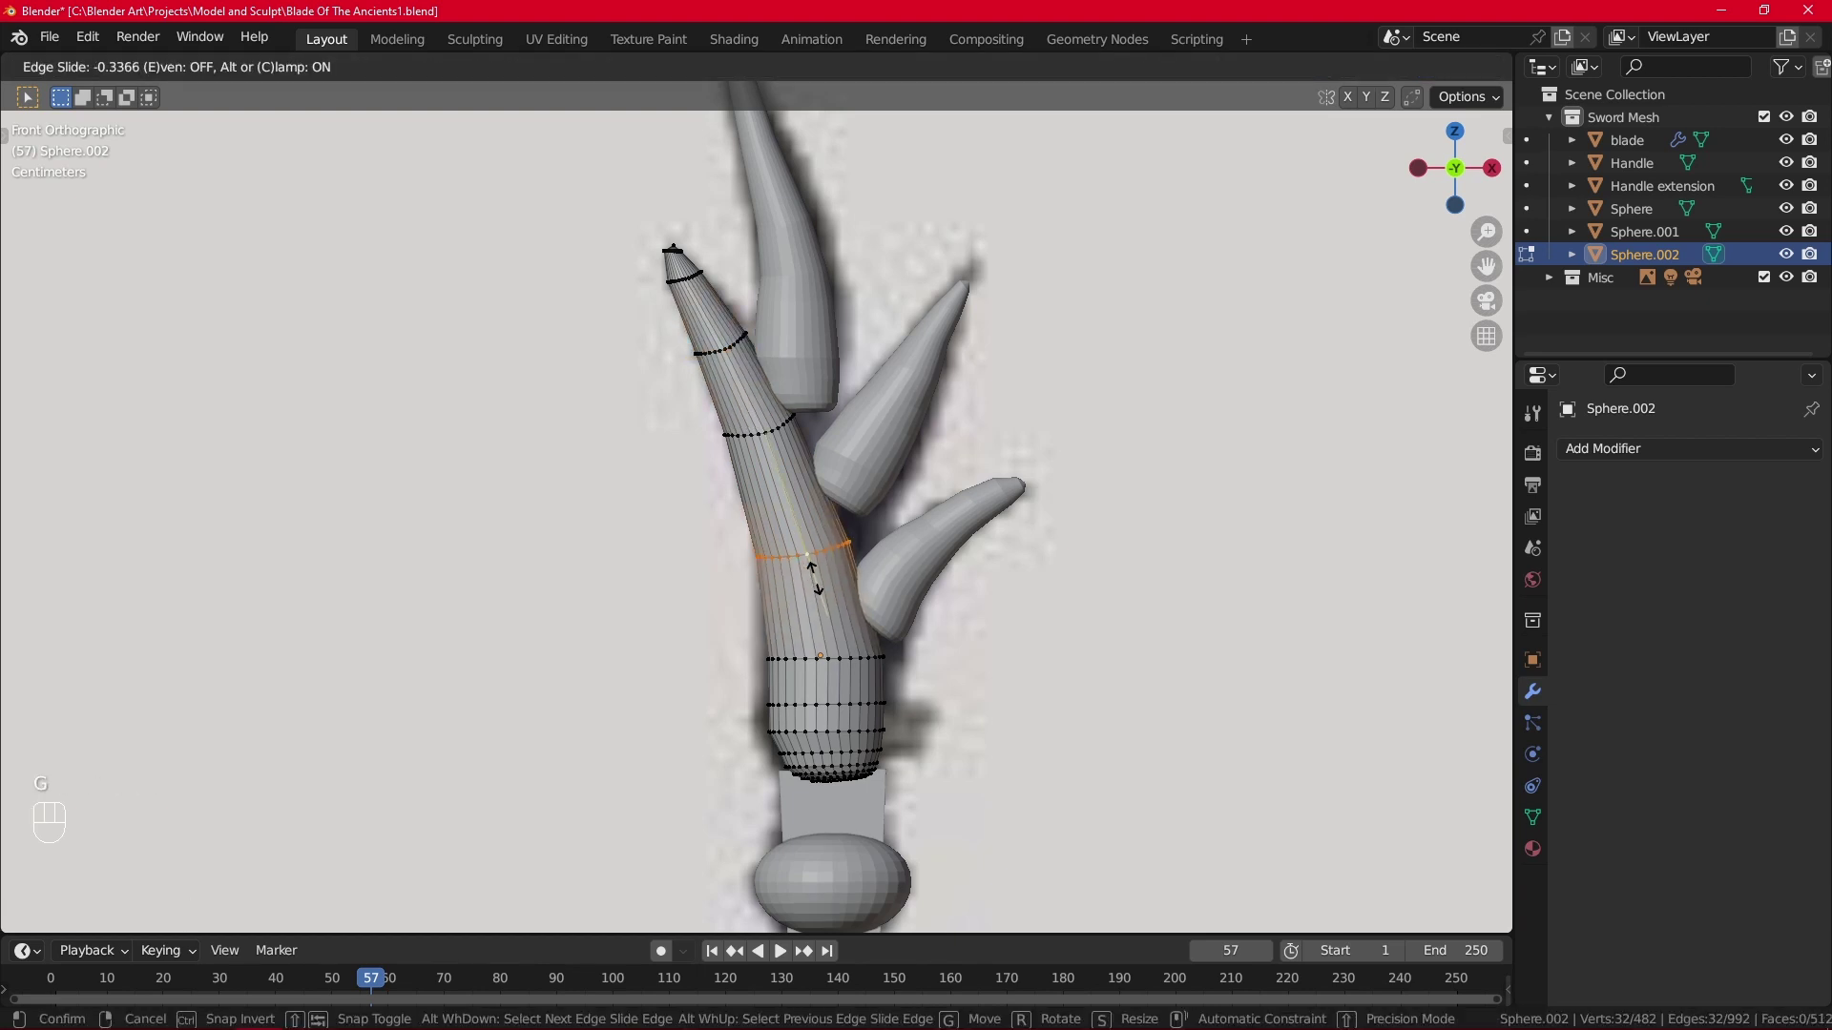
pyautogui.click(809, 556)
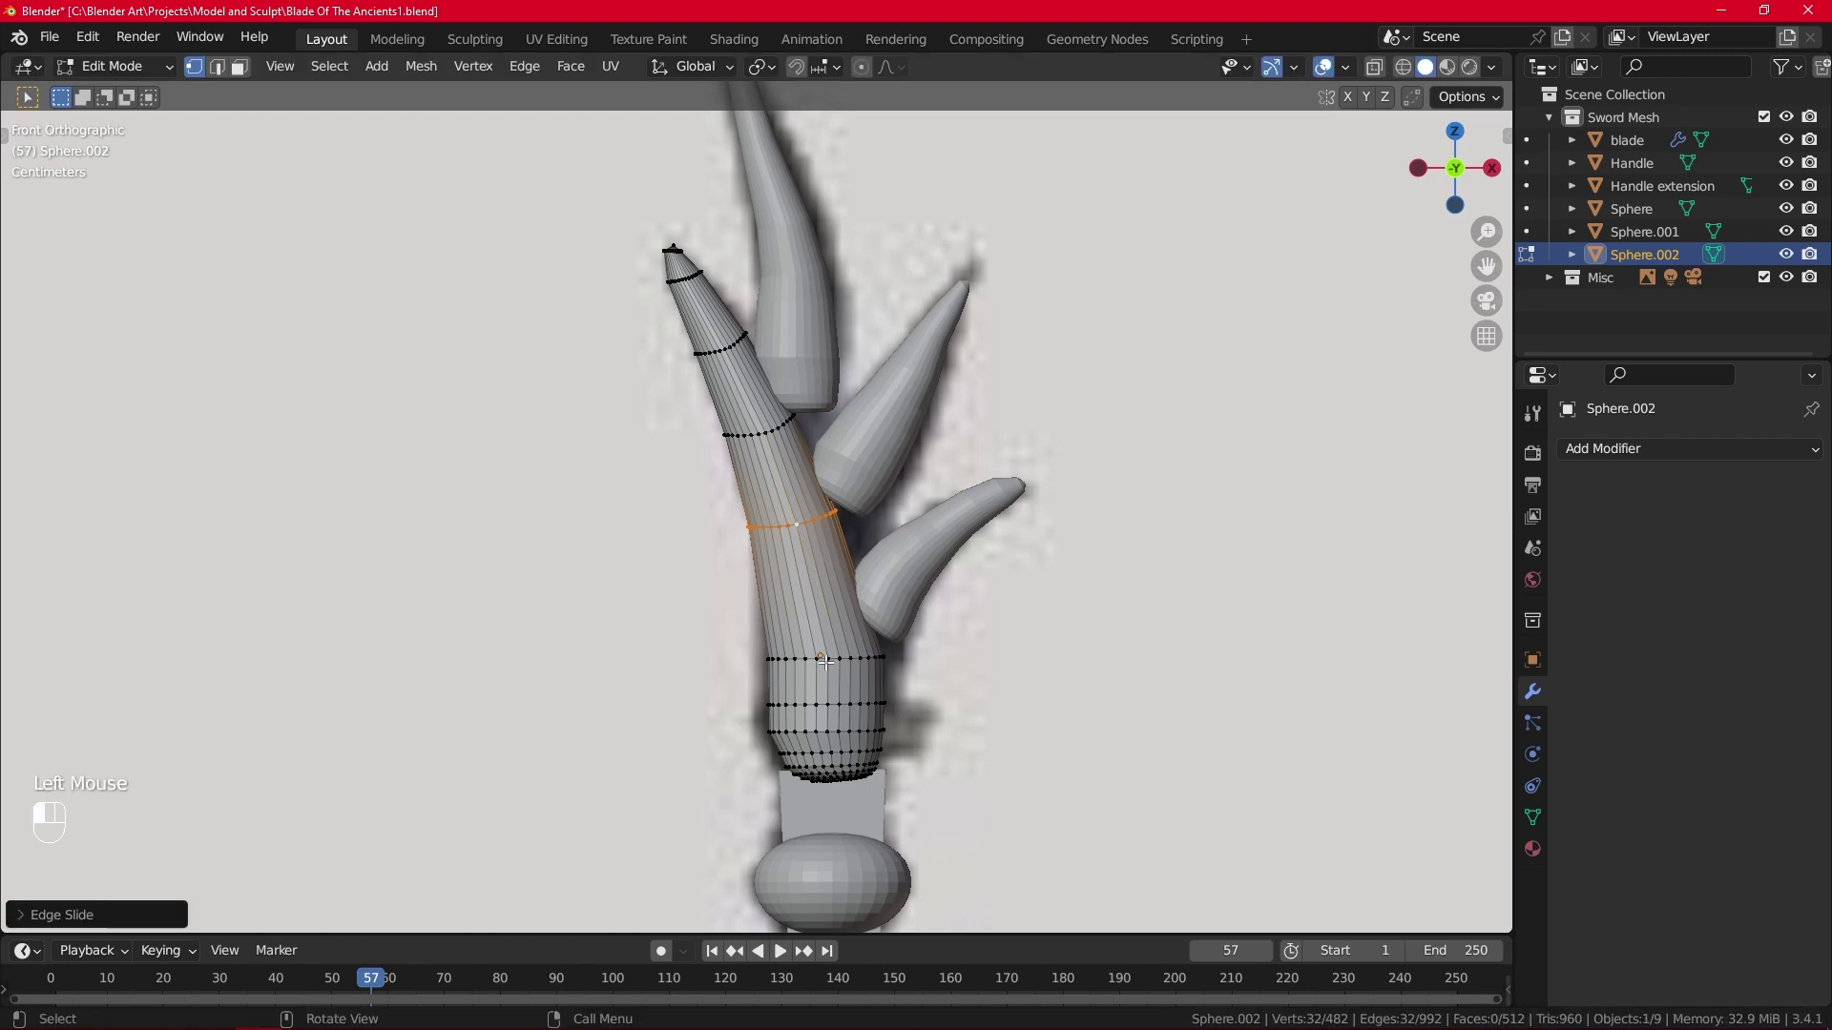
# Slide the topmost edge loop of the stem's thick base upward and move it to follow the reference curve.
pyautogui.doubleClick(824, 659)
pyautogui.press('g')
pyautogui.press('g')
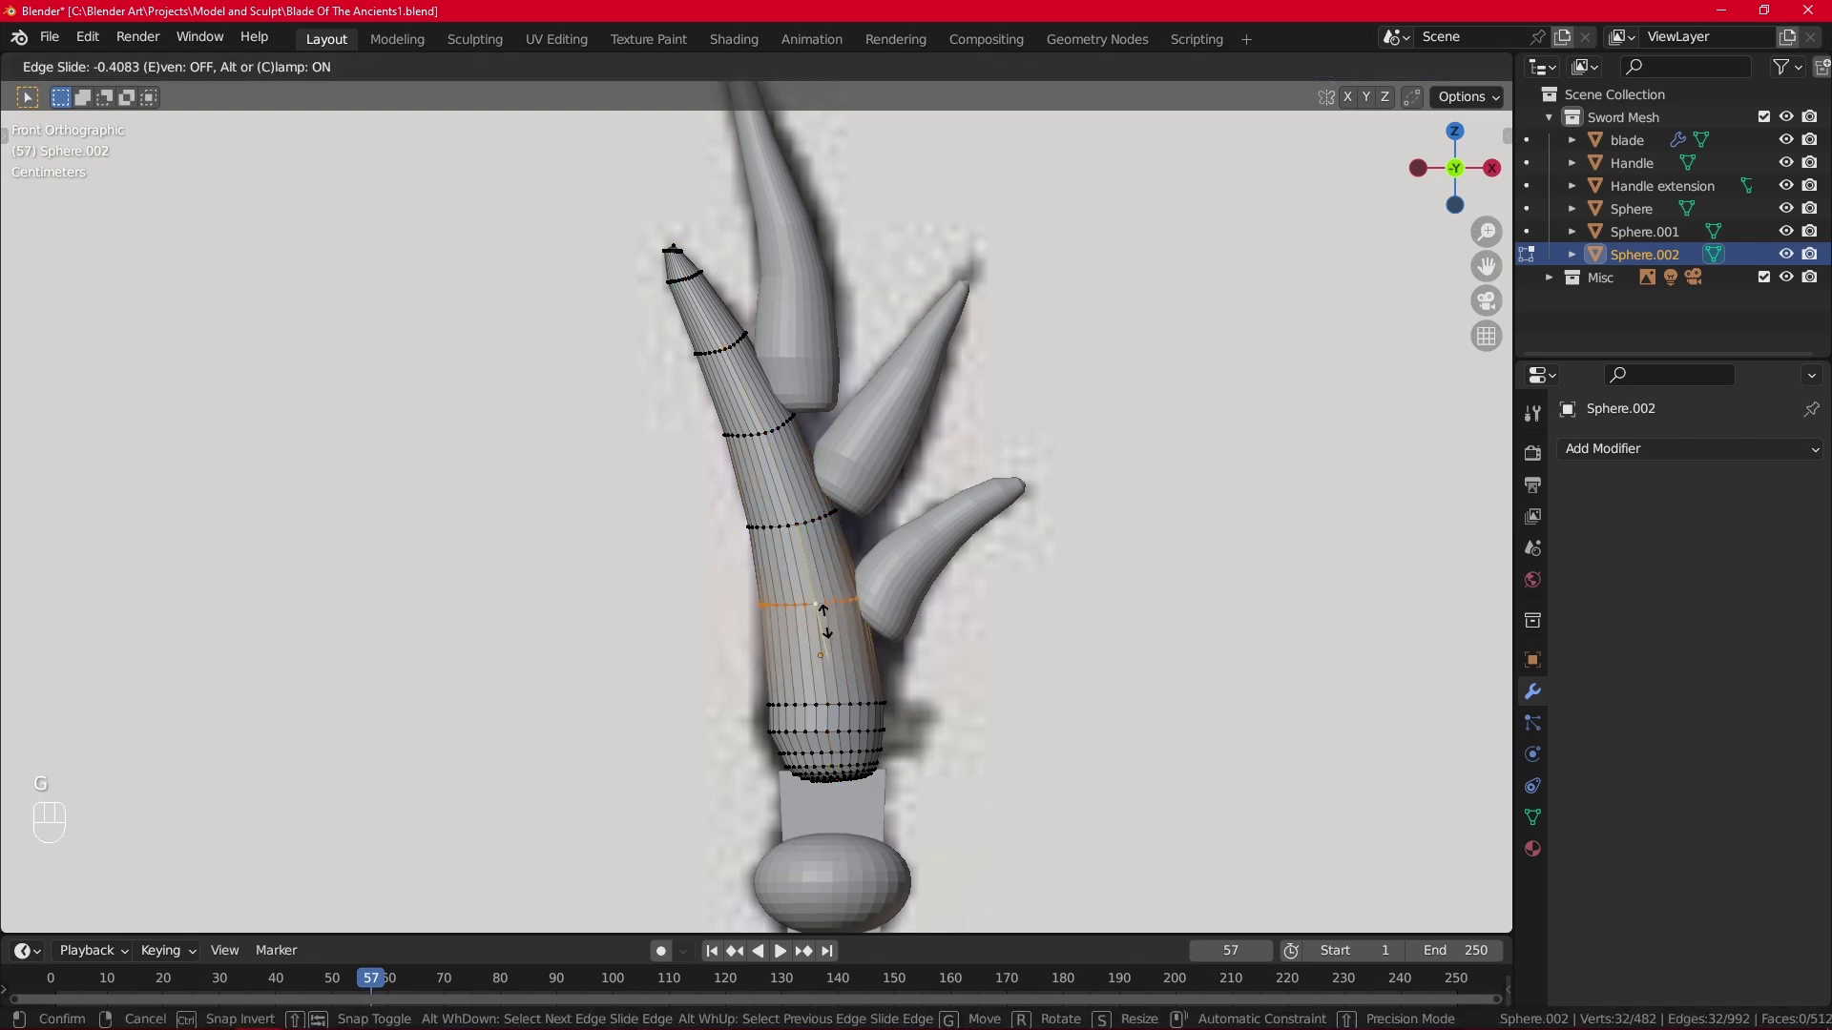
pyautogui.click(827, 605)
pyautogui.press('g')
pyautogui.click(830, 611)
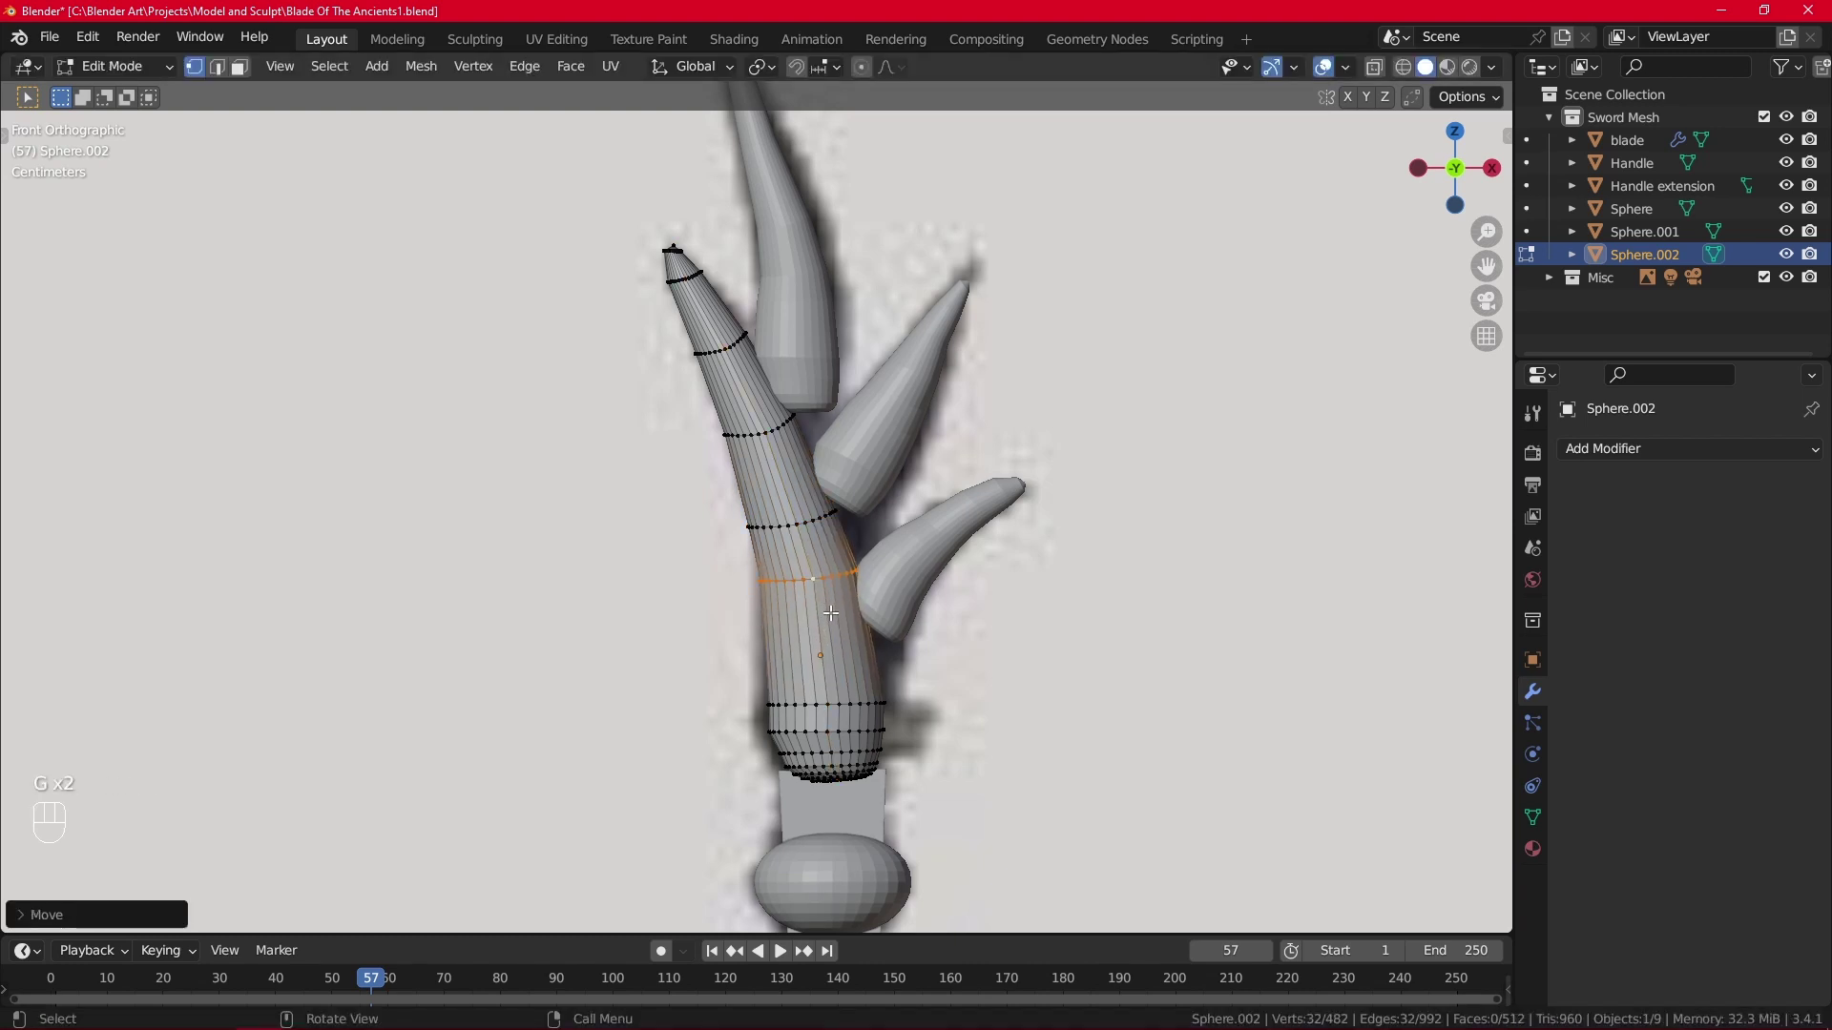
# Move the next edge loop of the stem's base straight up about 0.015 m.
pyautogui.doubleClick(836, 709)
pyautogui.doubleClick(836, 709)
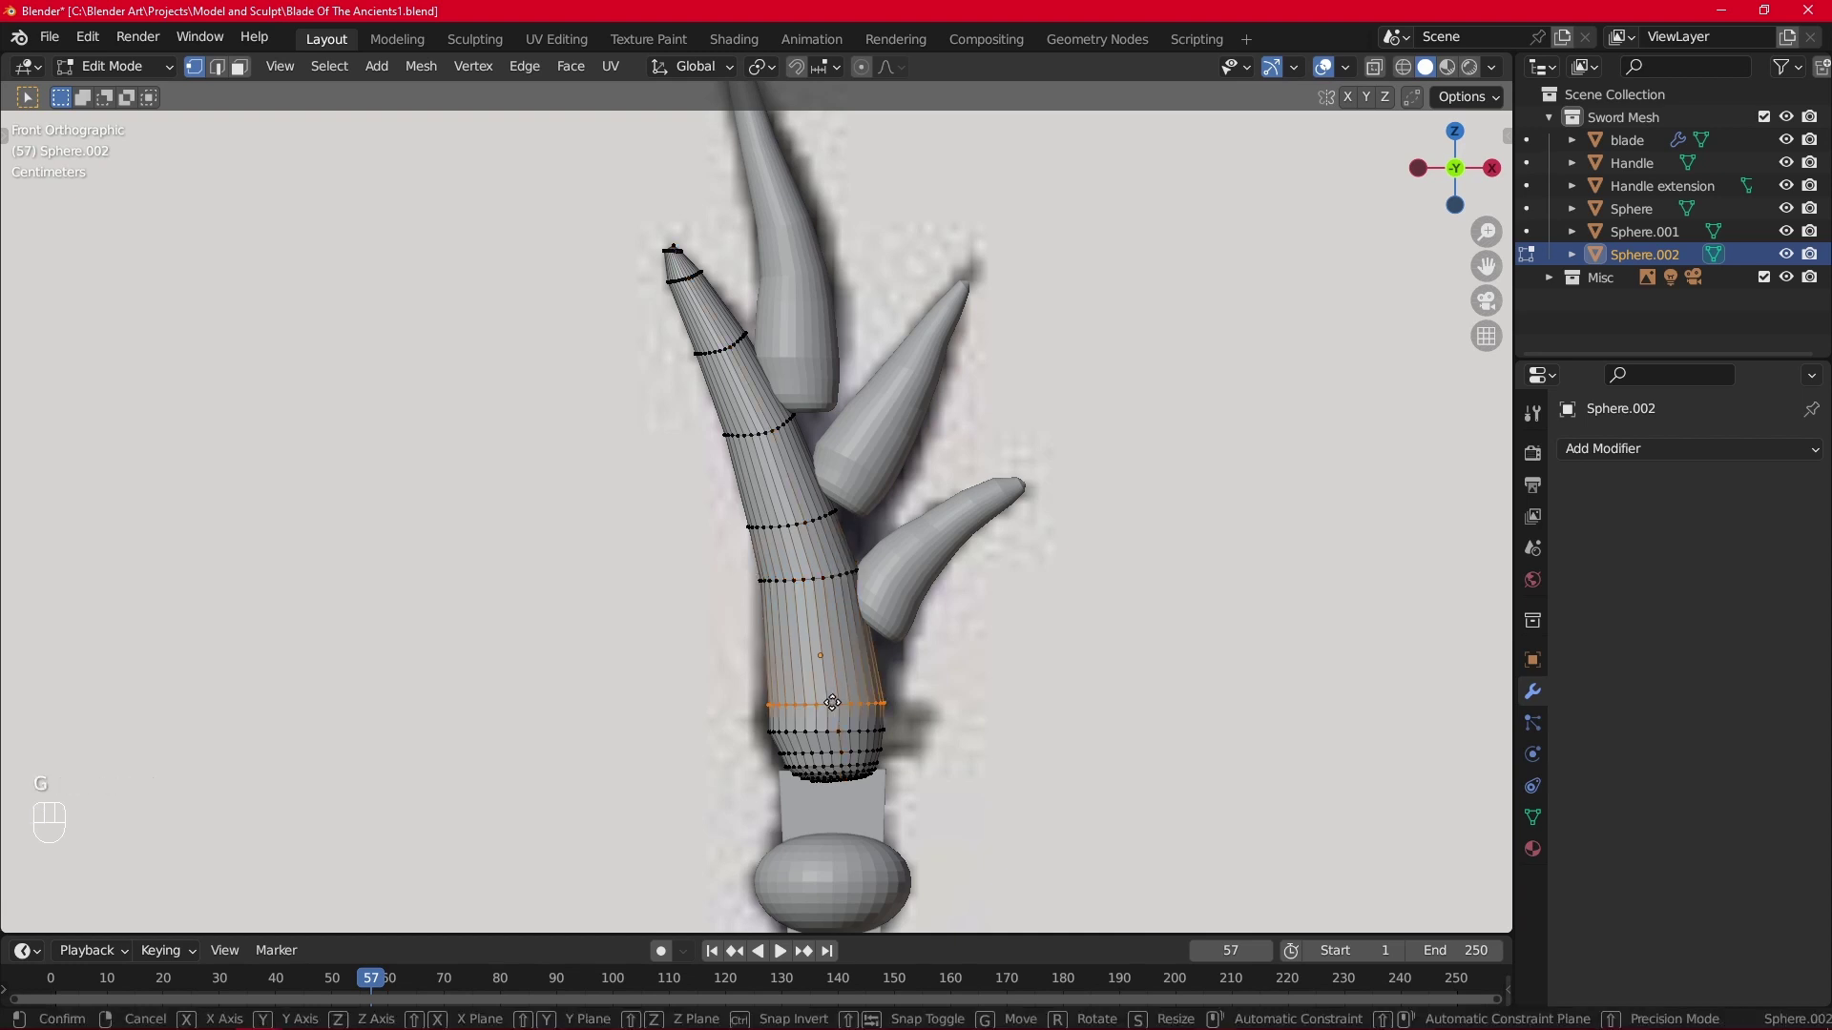
pyautogui.press('g')
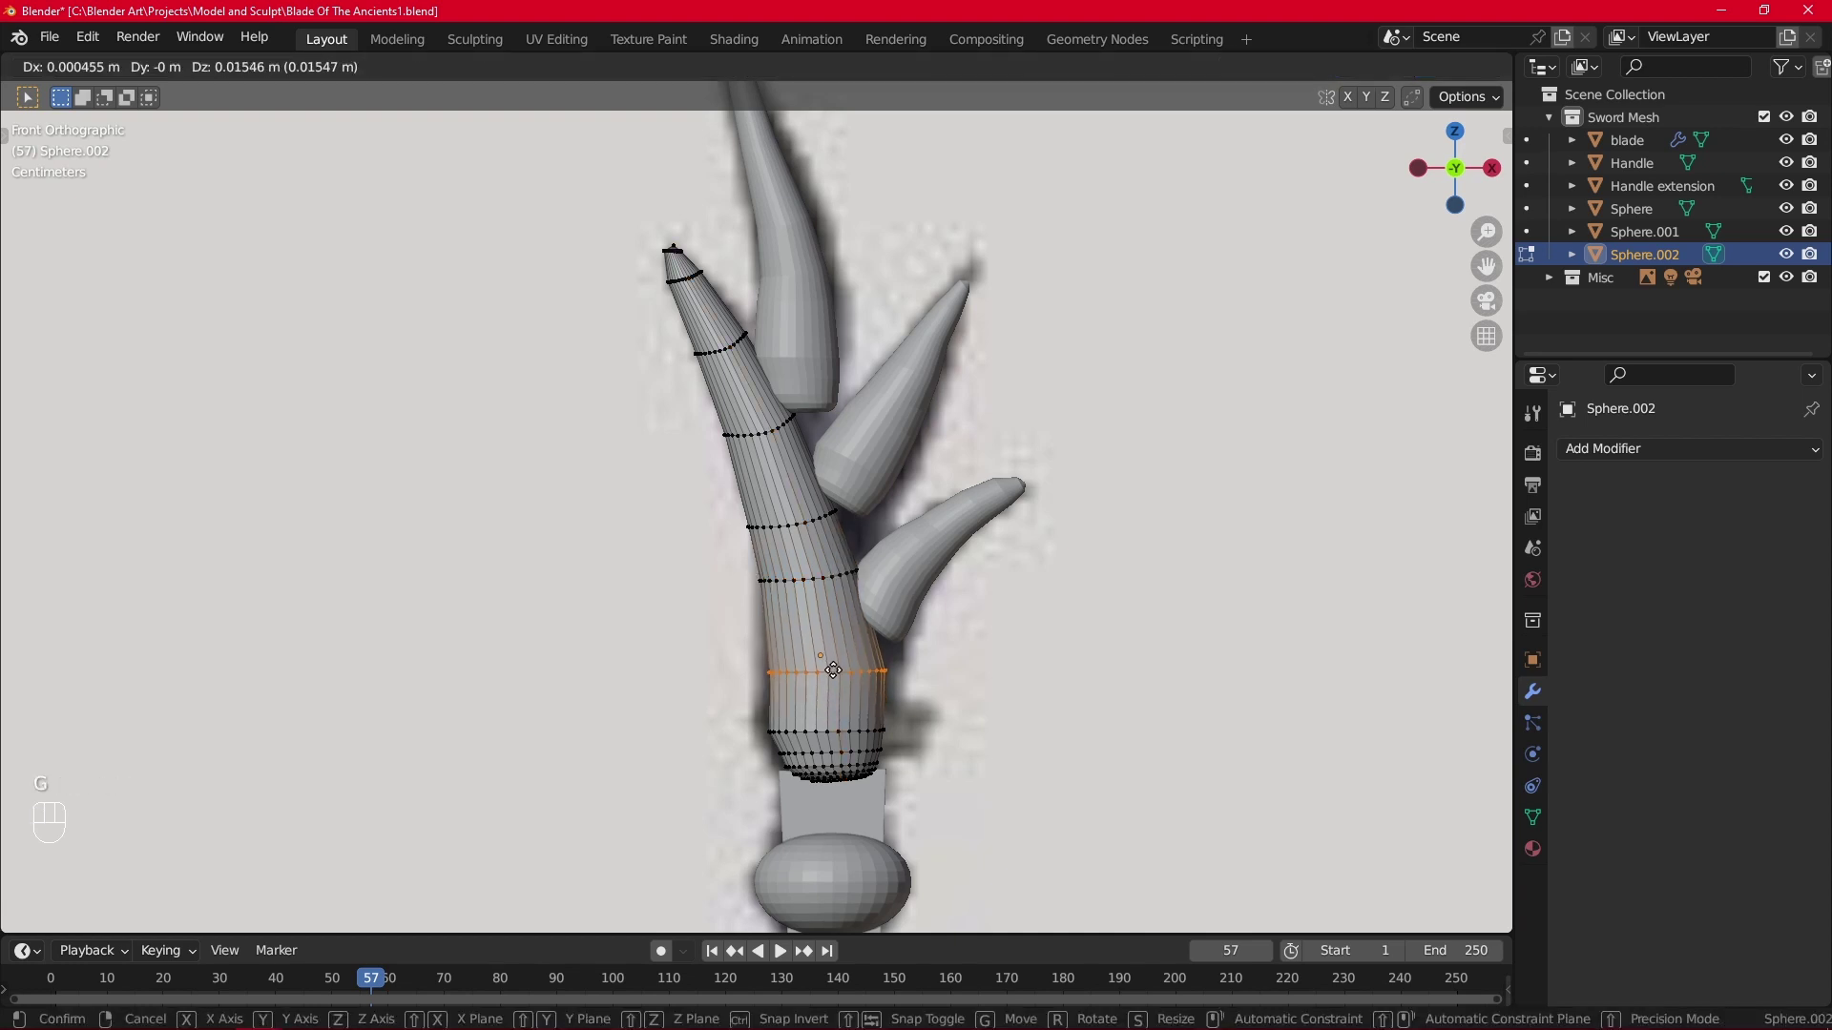
pyautogui.click(832, 671)
# Switch to editing the object with the lowest side leaf, with X-ray display and proportional editing turned on.
pyautogui.press('Tab')
pyautogui.scroll(-1, 867, 604)
pyautogui.click(900, 566)
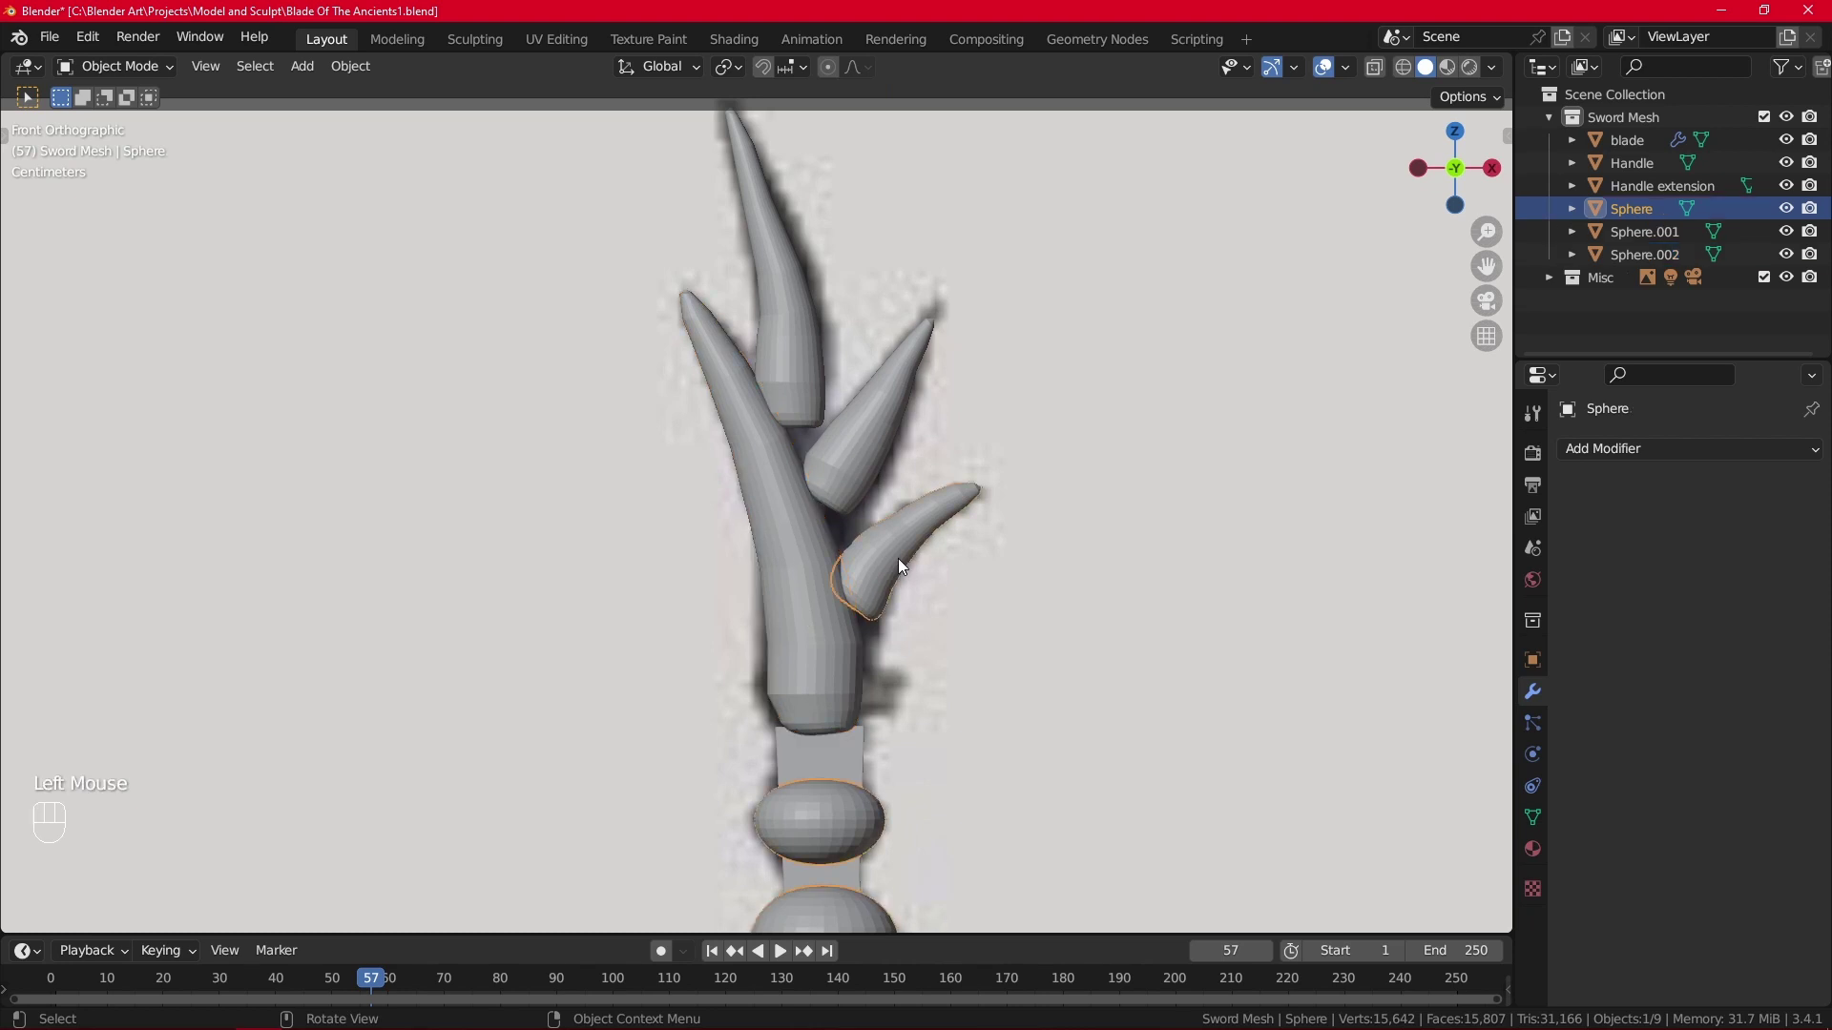
pyautogui.scroll(1, 886, 571)
pyautogui.moveTo(937, 682); pyautogui.dragTo(957, 711, button='middle')
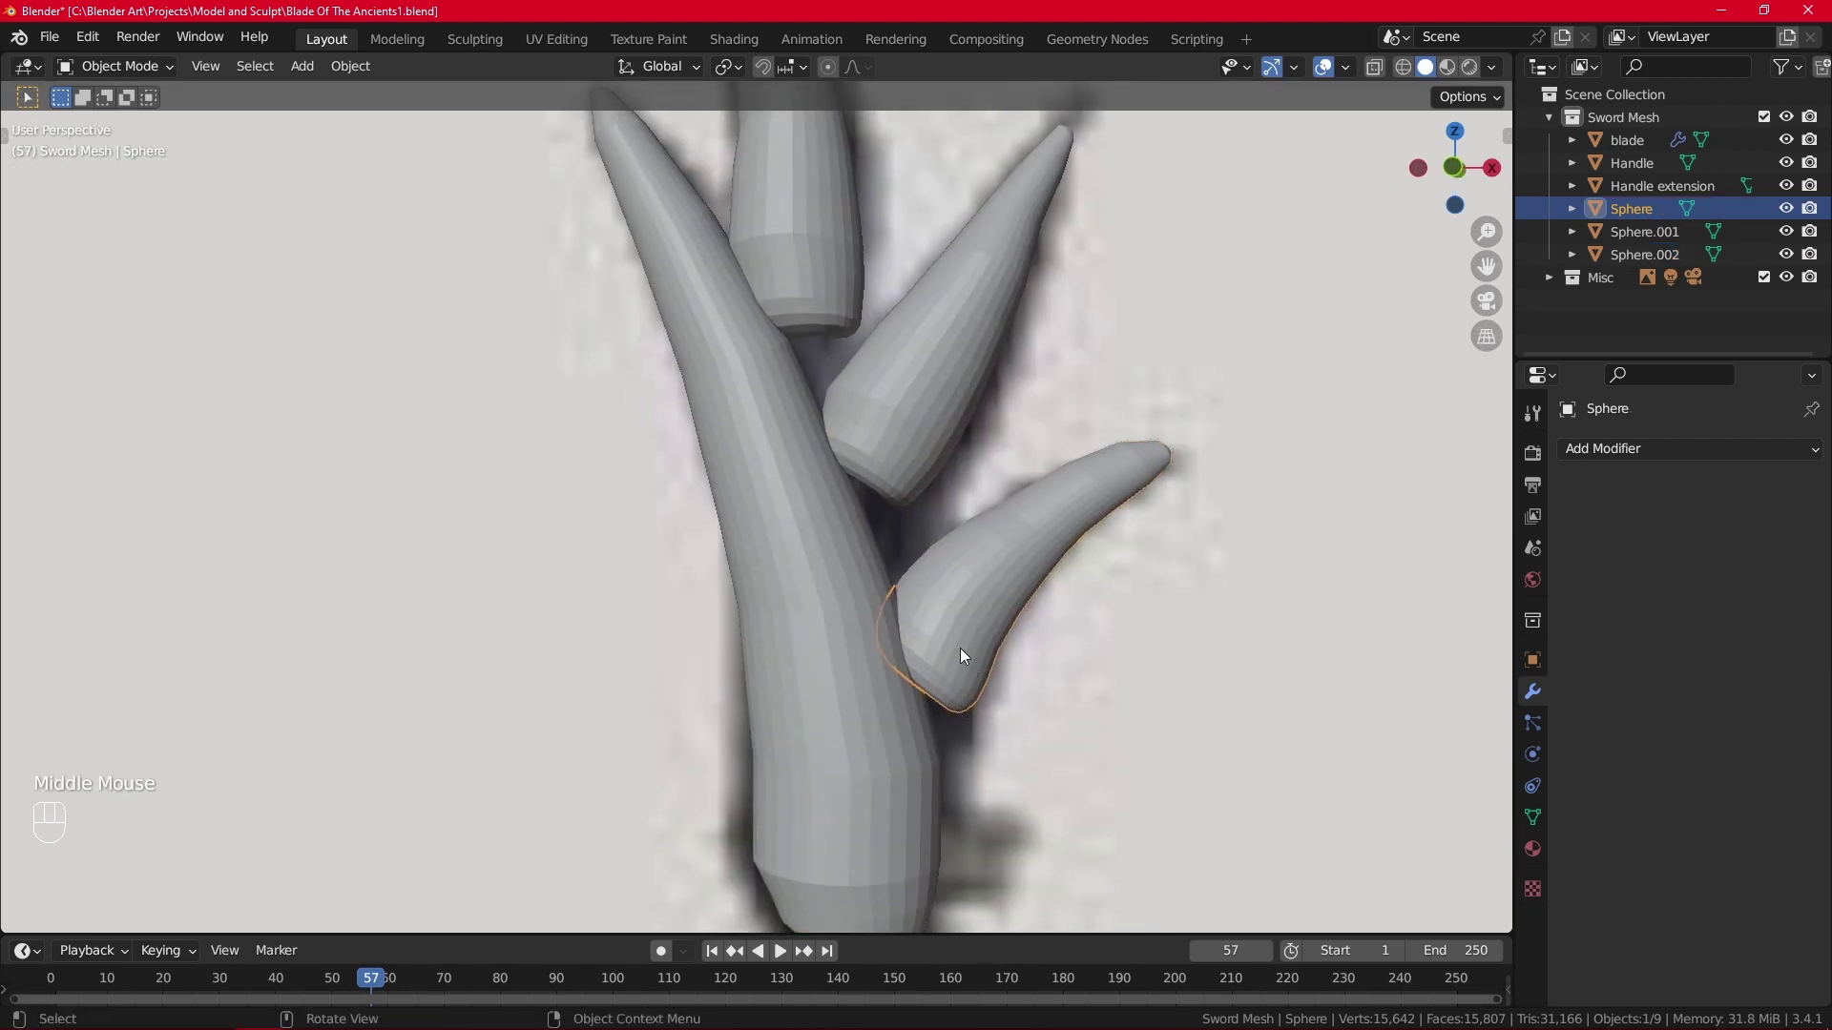
pyautogui.press('KP_1')
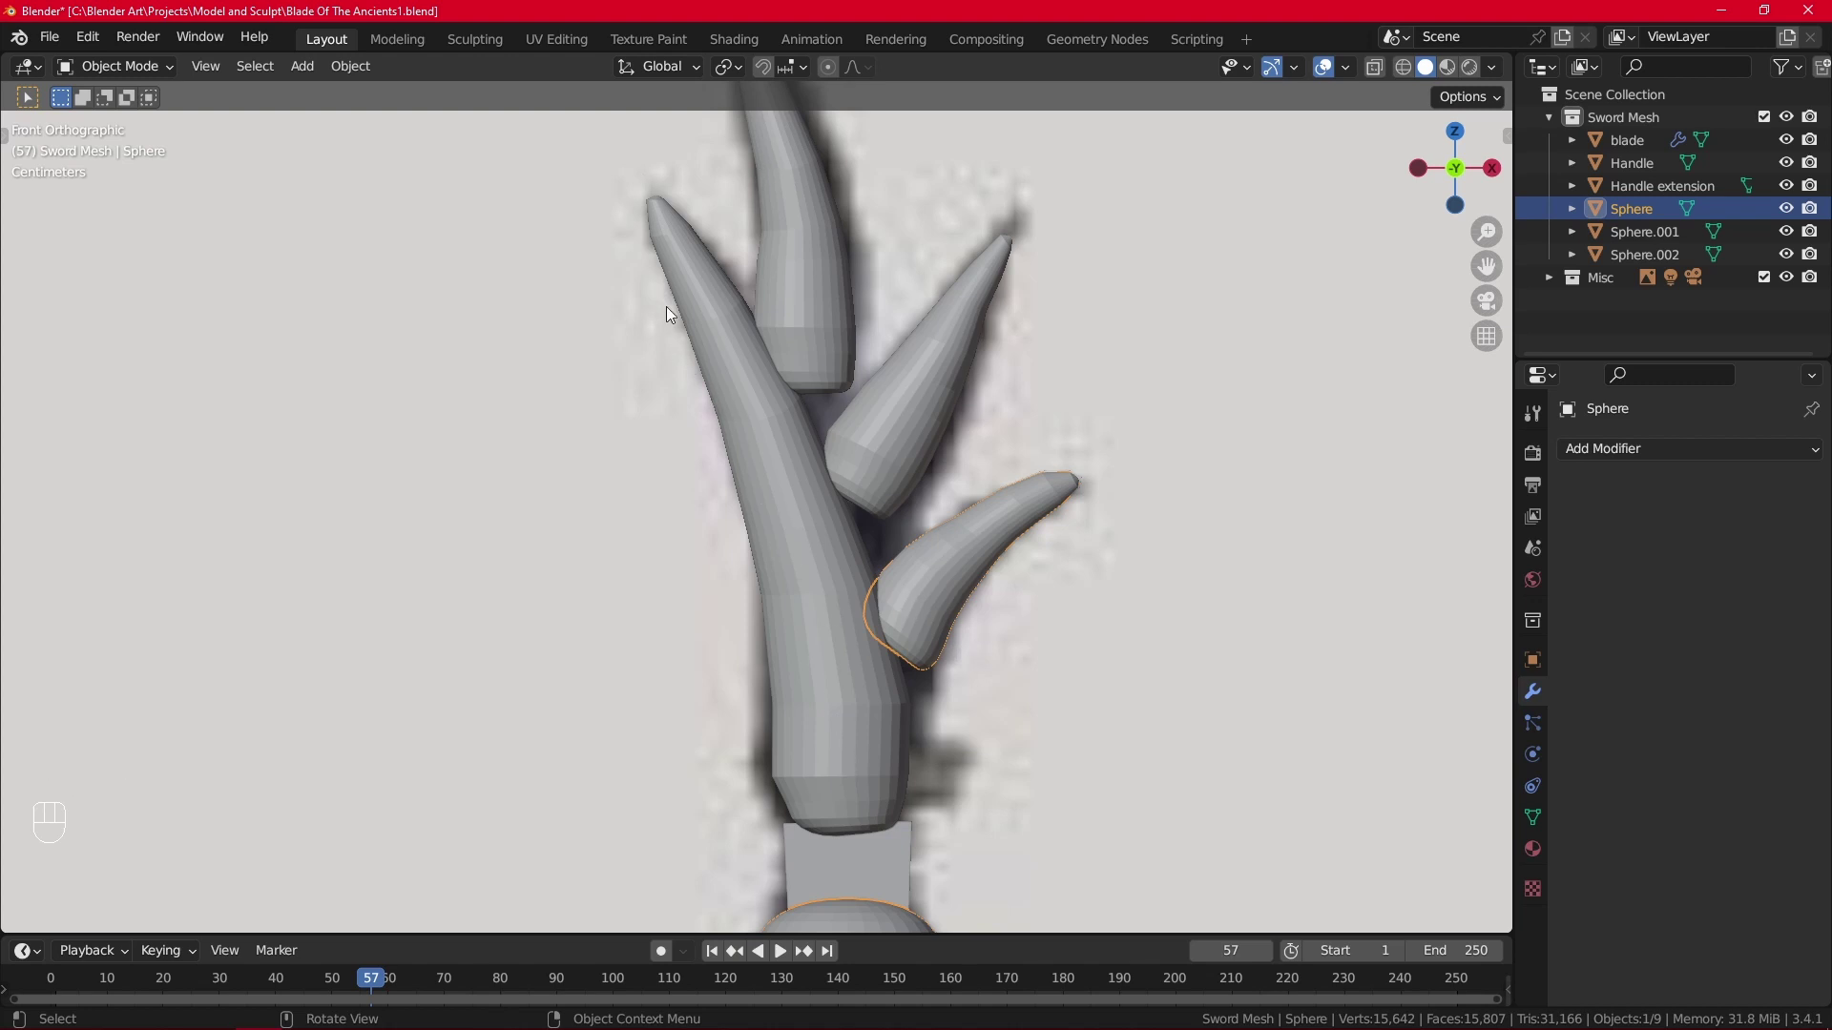
pyautogui.press('Tab')
pyautogui.moveTo(953, 618); pyautogui.dragTo(796, 78, button='middle')
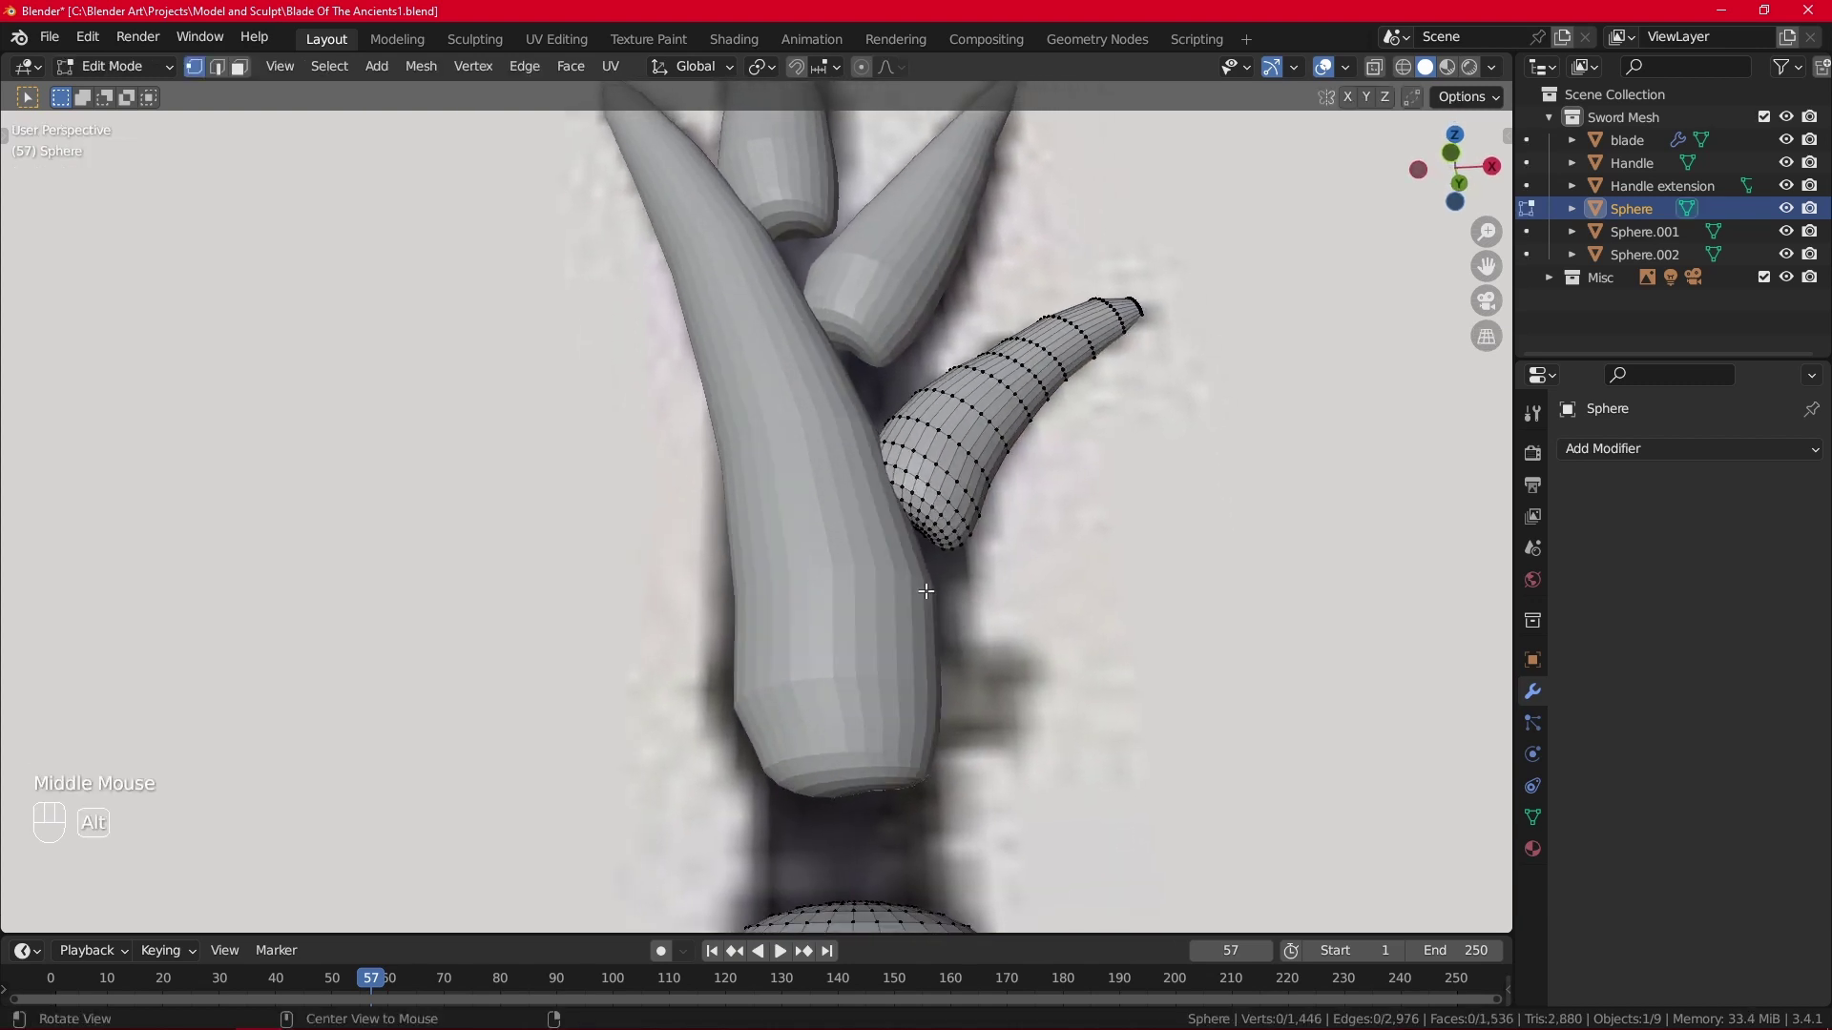
pyautogui.click(1377, 67)
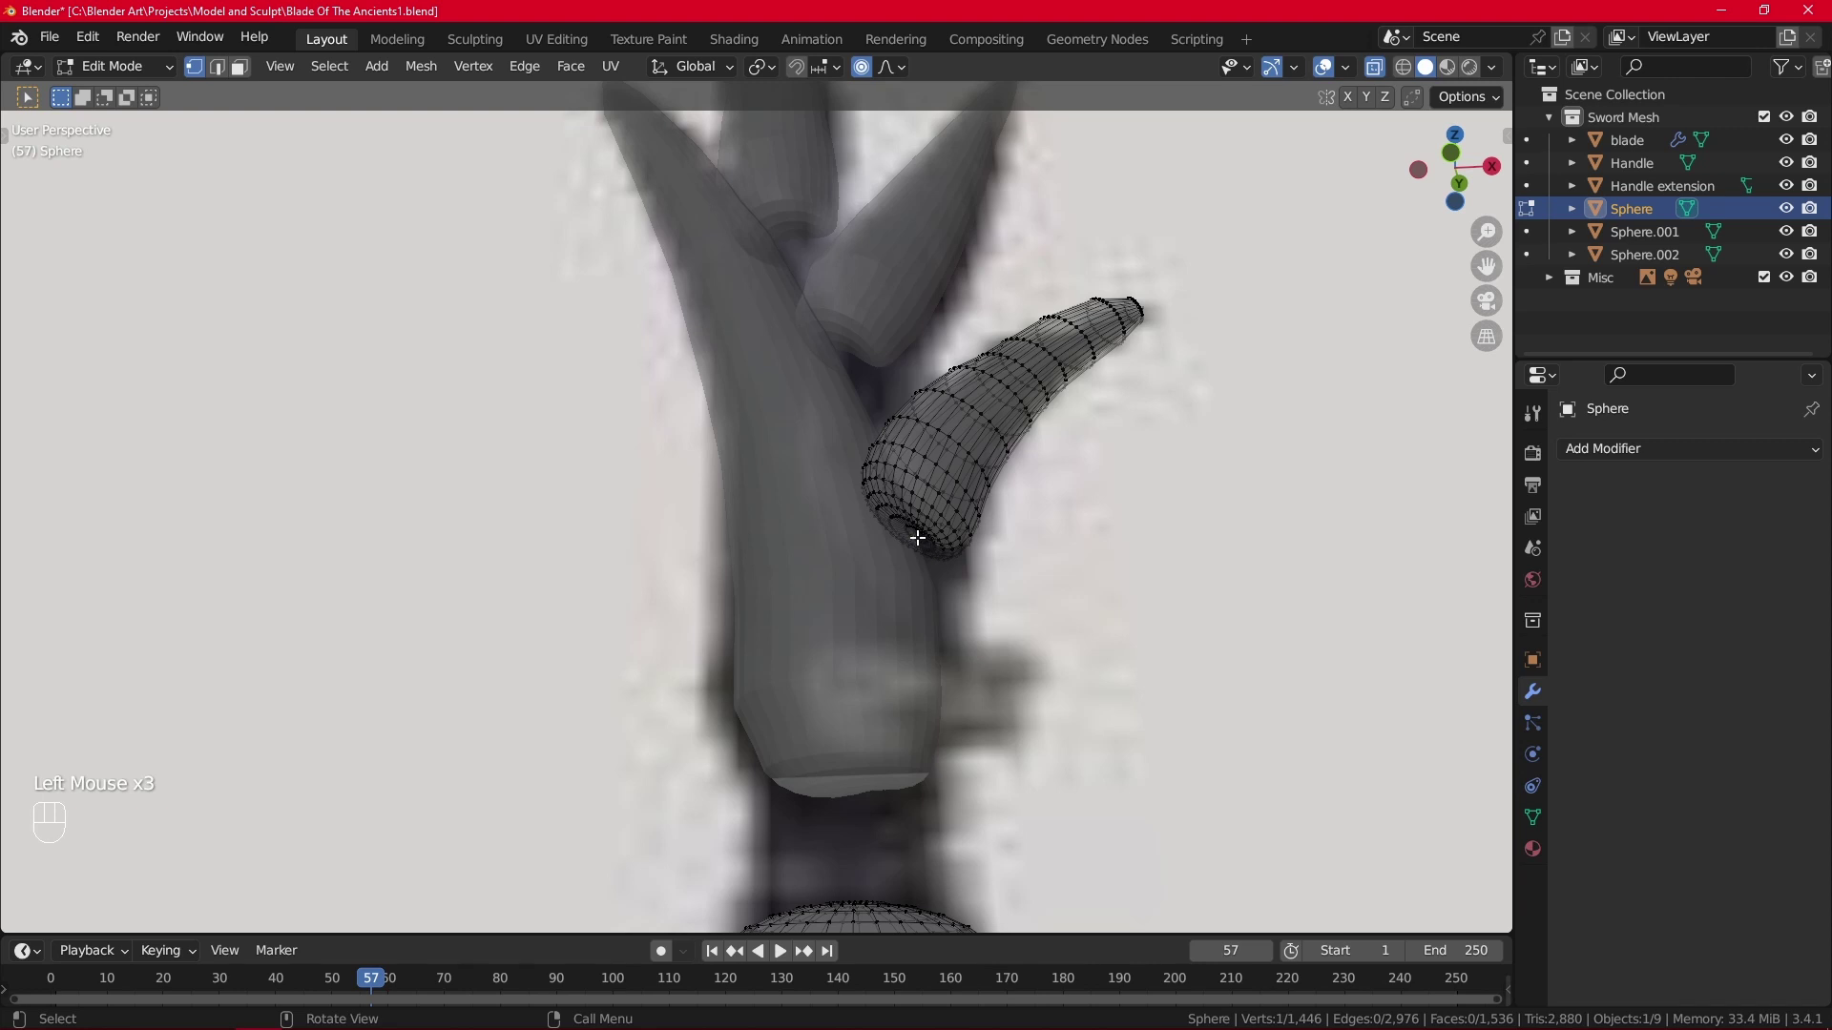
# Move the lowest leaf's base vertex about 0.012 m down into the stem with proportional editing in front view.
pyautogui.scroll(3, 936, 548)
pyautogui.click(1061, 515)
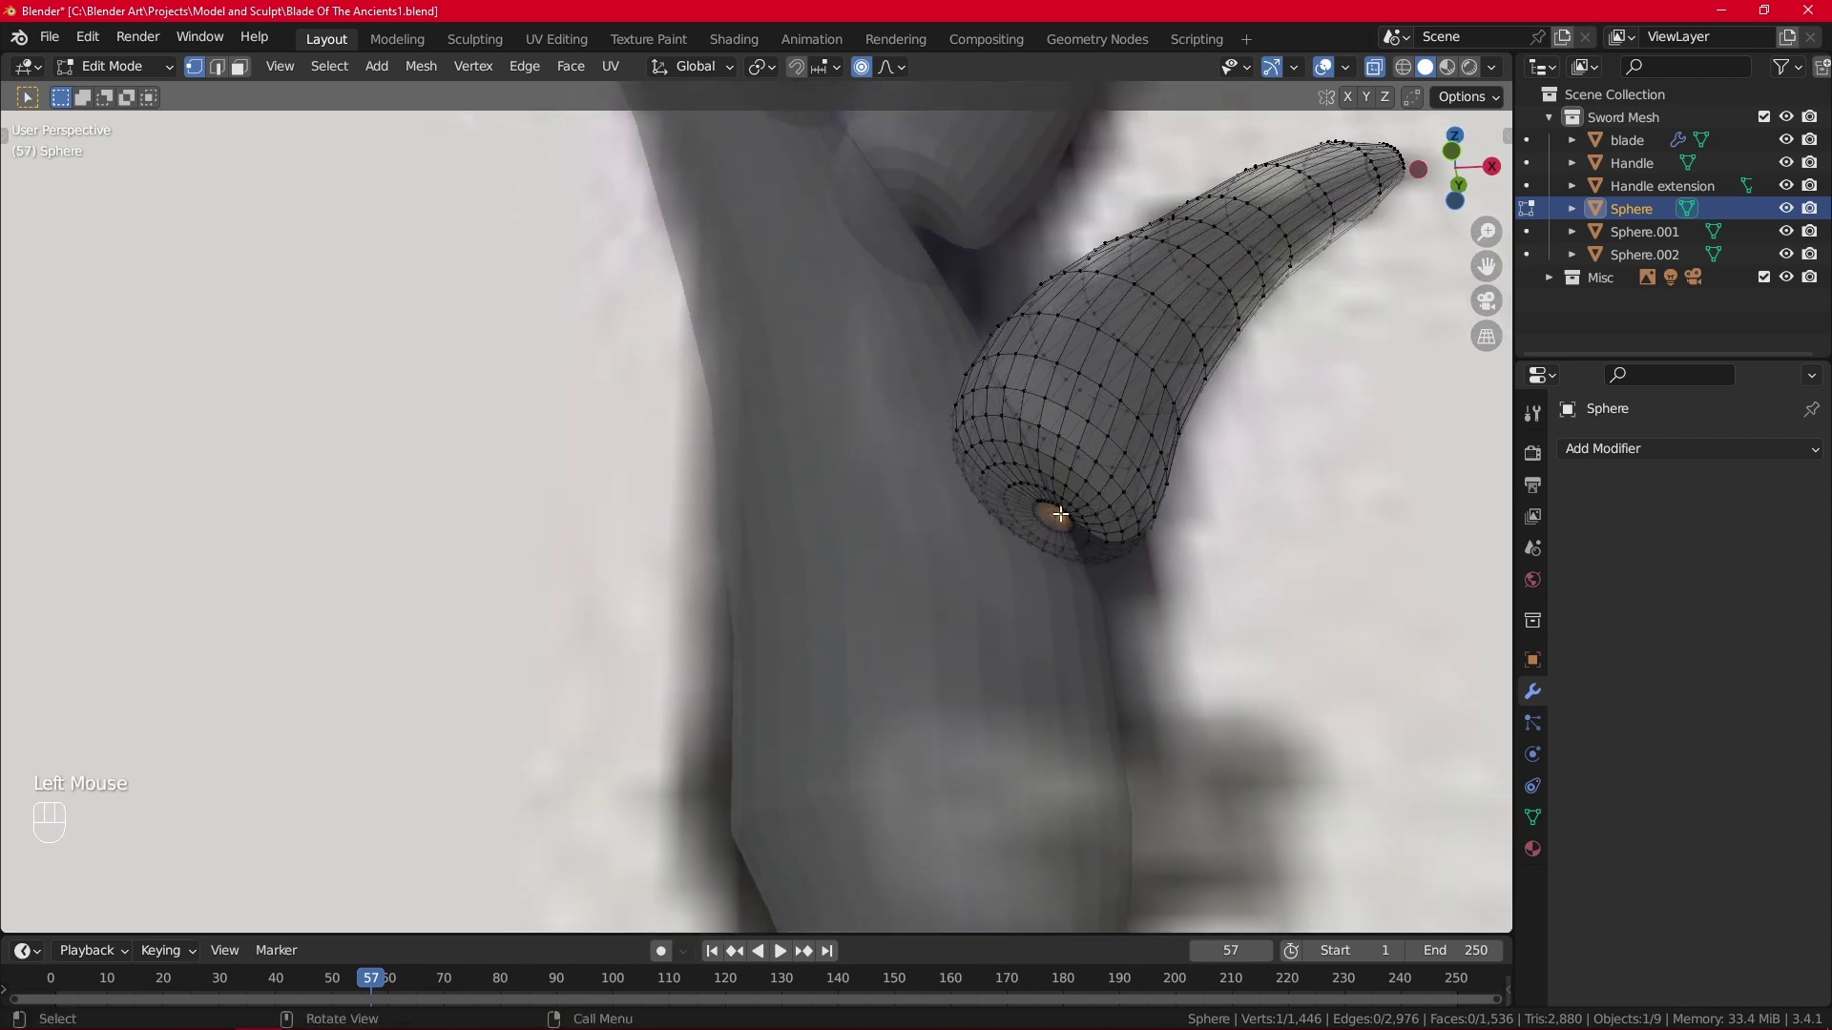
pyautogui.press('KP_1')
pyautogui.scroll(-2, 1070, 533)
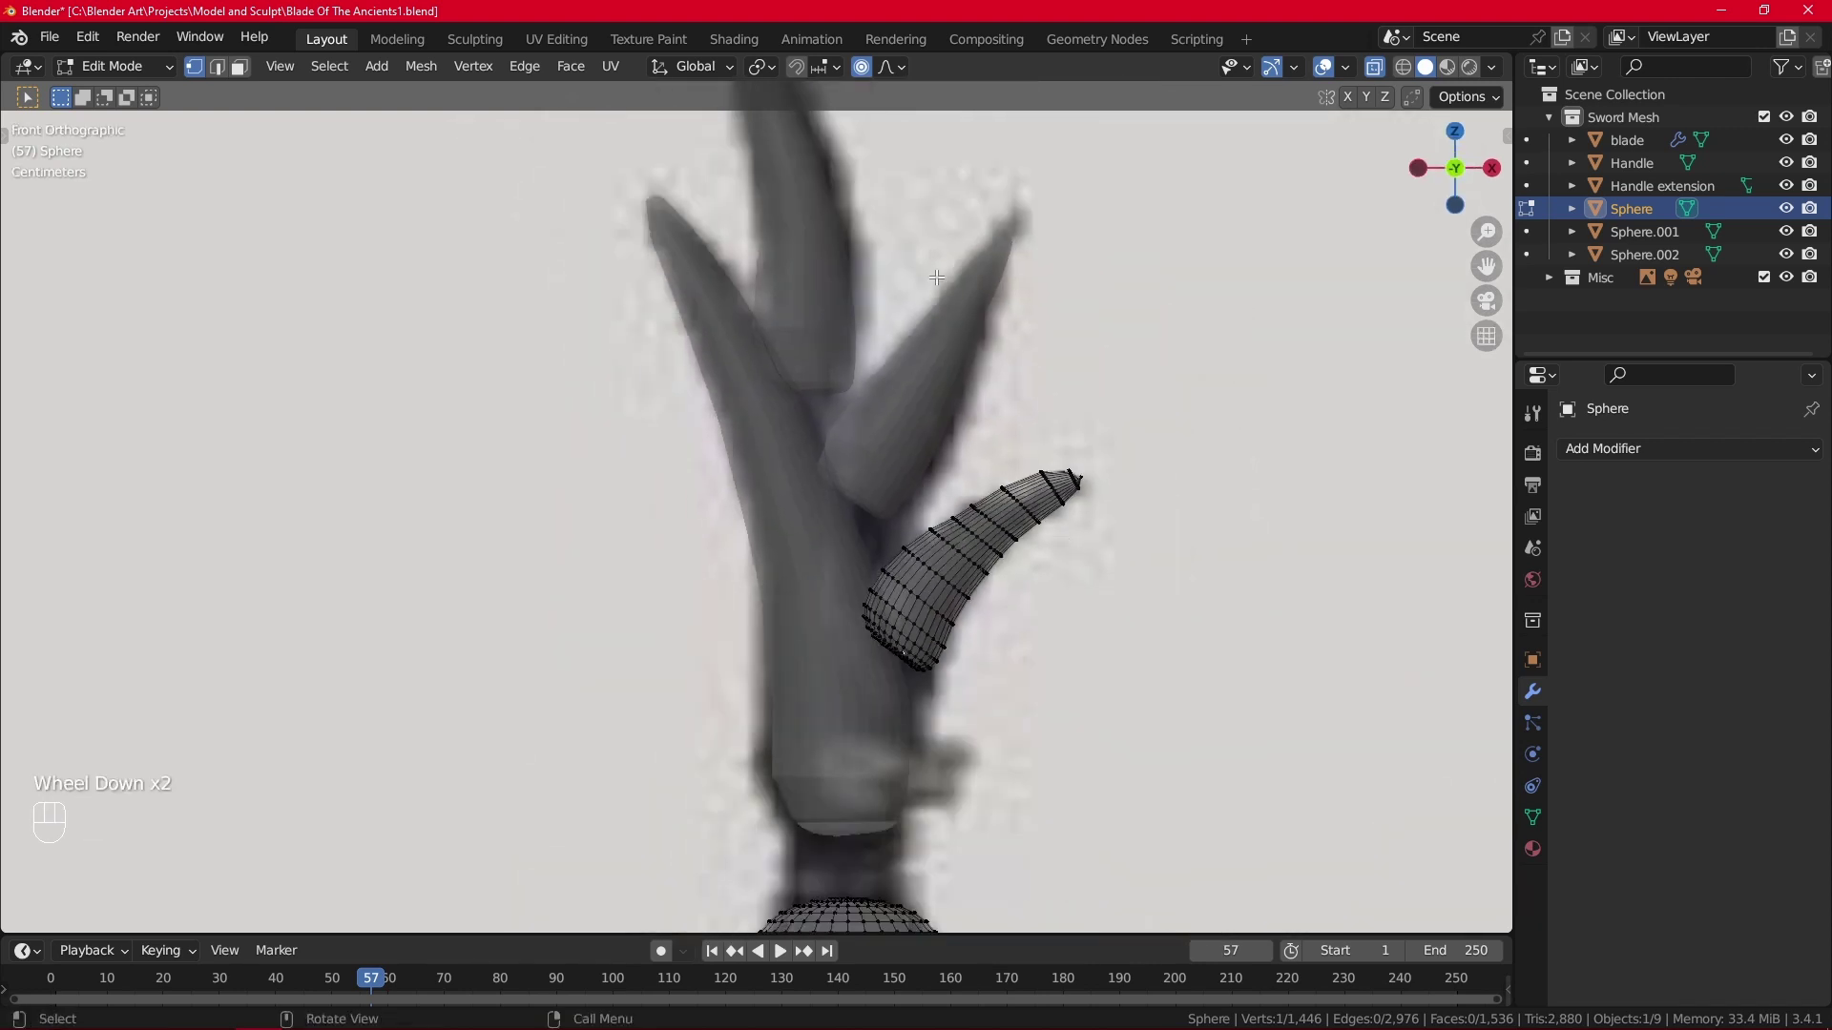
pyautogui.press('g')
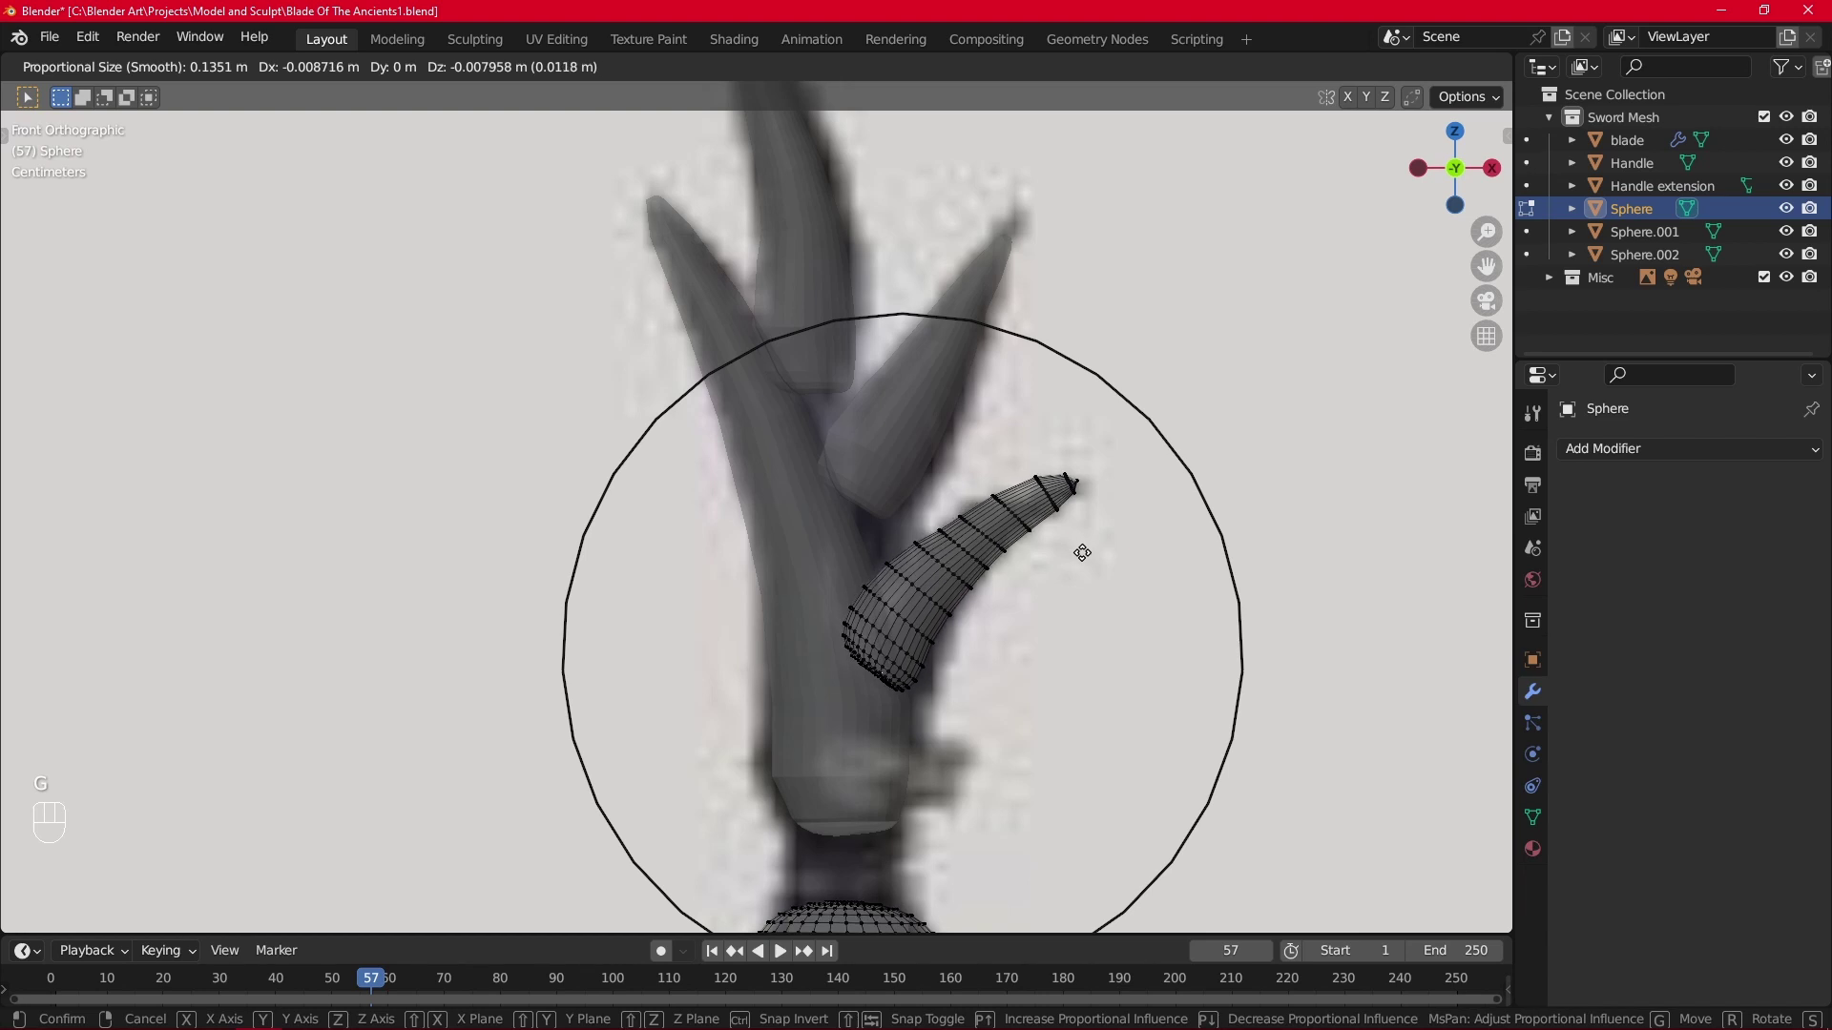
pyautogui.click(1082, 552)
# Switch to editing Sphere.001, the object holding the two upper leaves.
pyautogui.press('Tab')
pyautogui.scroll(2, 879, 489)
pyautogui.click(930, 443)
pyautogui.scroll(2, 931, 443)
pyautogui.moveTo(931, 442); pyautogui.dragTo(940, 415, button='middle')
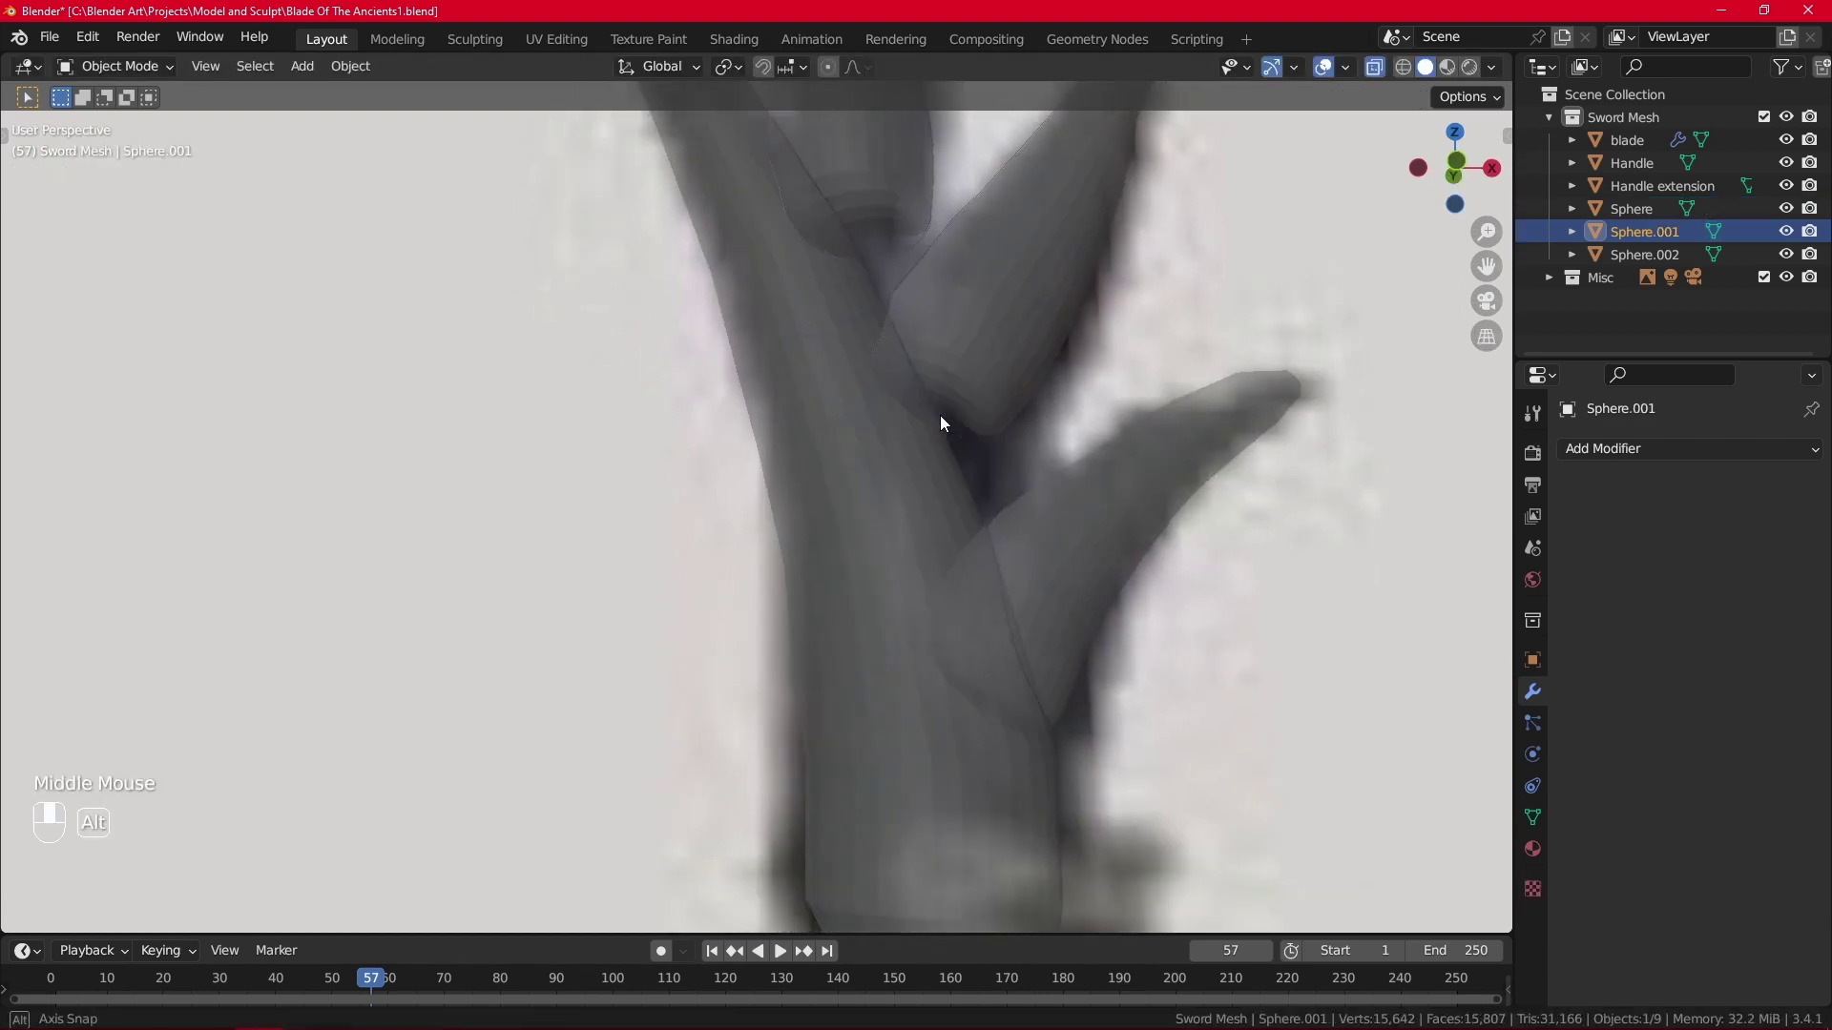
pyautogui.press('Tab')
pyautogui.click(950, 372)
pyautogui.click(950, 374)
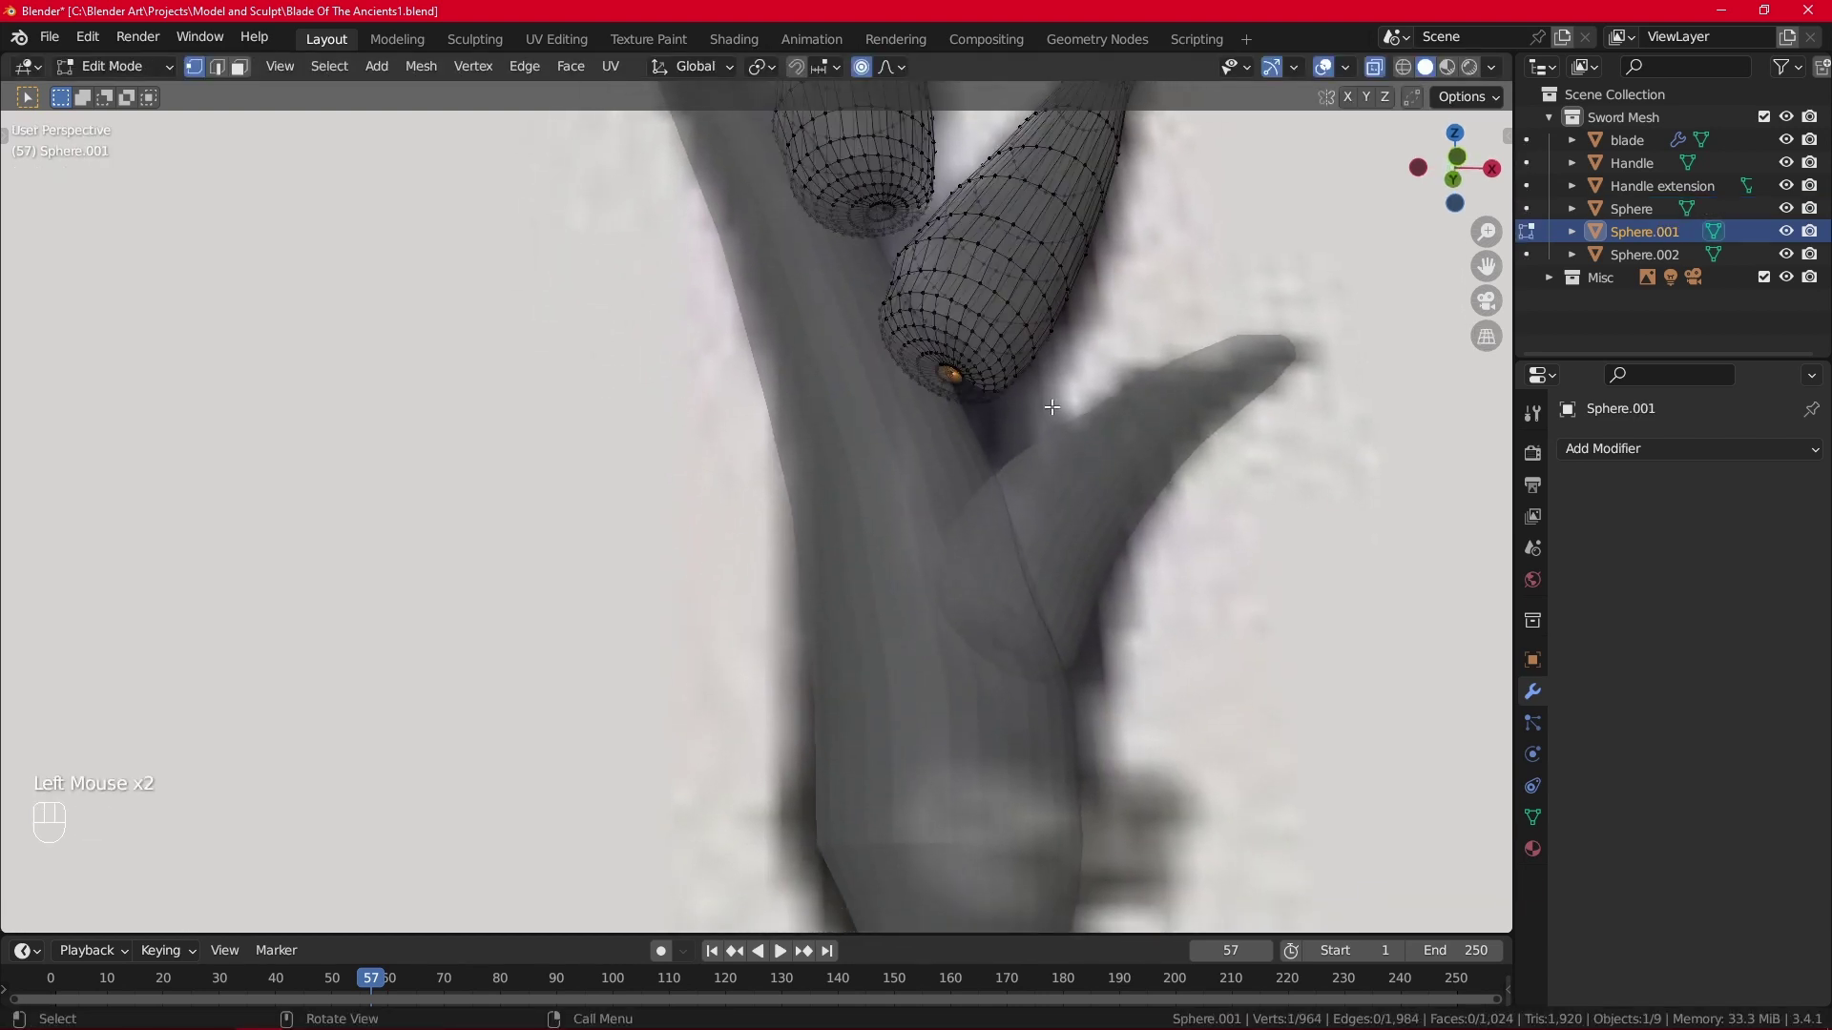
pyautogui.press('Tab')
pyautogui.moveTo(1056, 401); pyautogui.dragTo(981, 432, button='middle')
pyautogui.press('Tab')
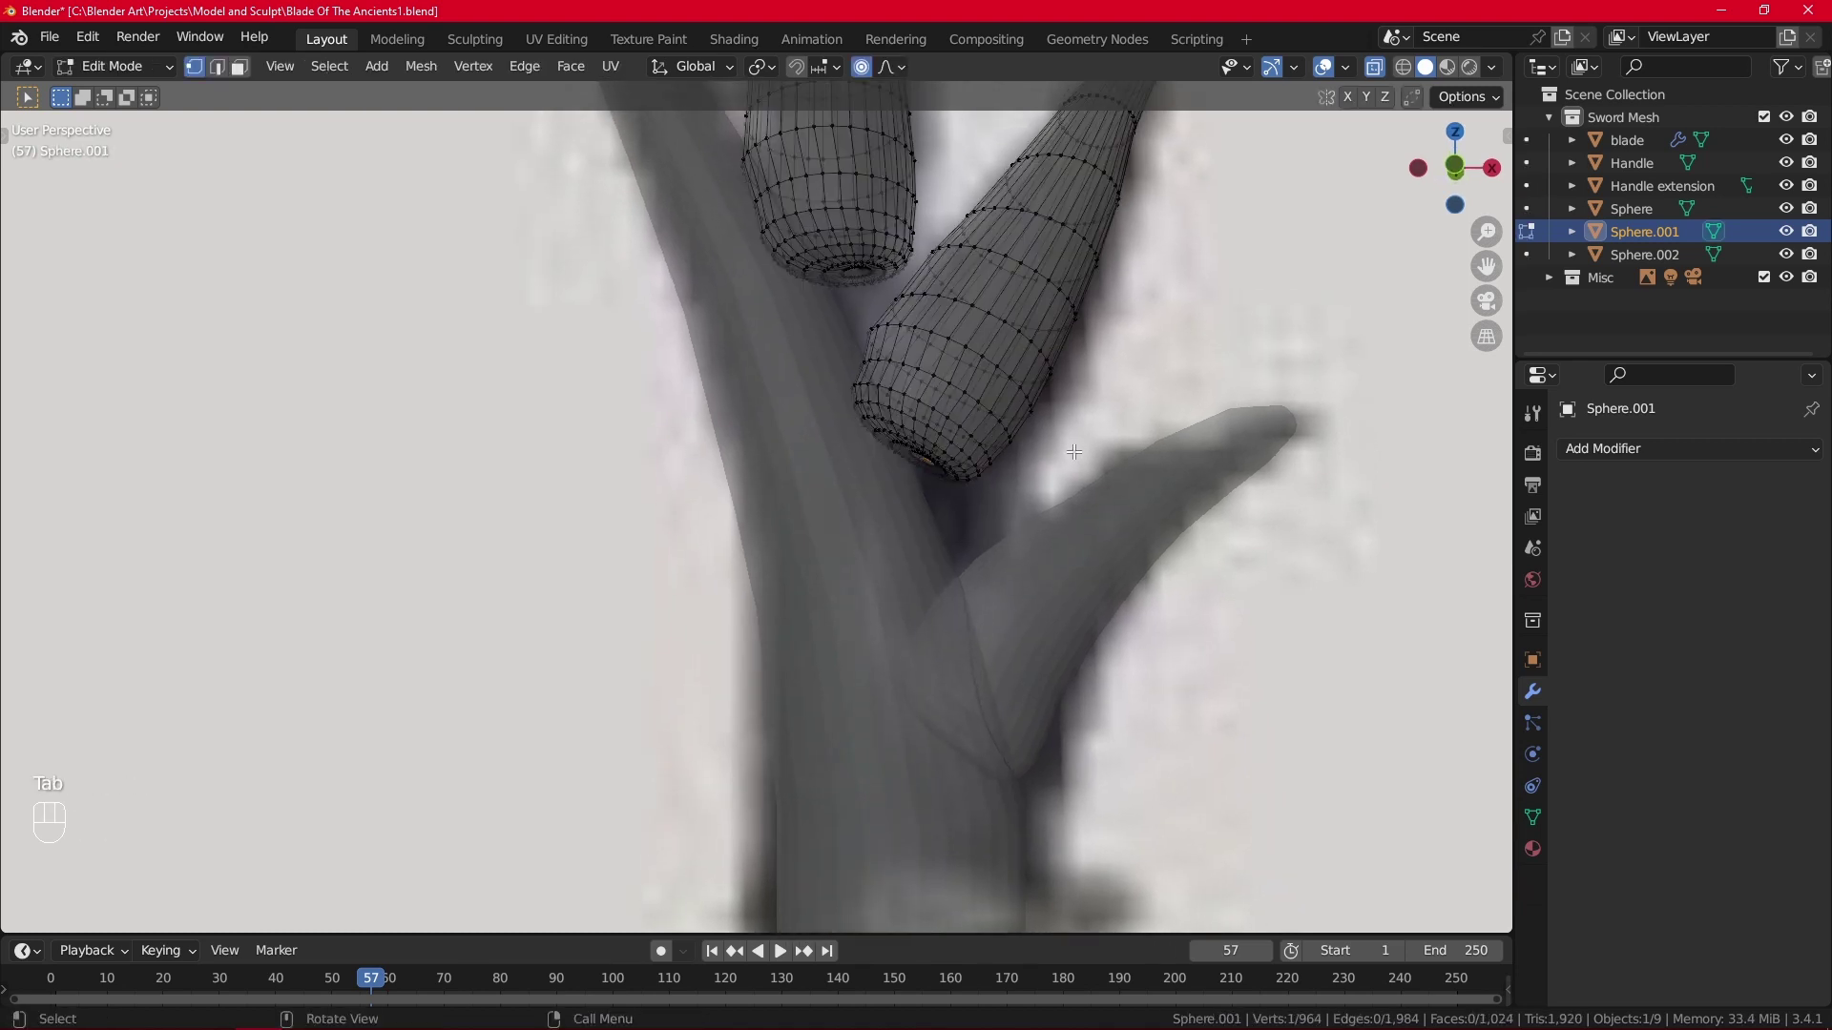
pyautogui.press('g')
pyautogui.rightClick(1044, 516)
# Separate the linked mesh of the slanted middle leaf into its own object and select that object.
pyautogui.scroll(-2, 1019, 462)
pyautogui.press('l')
pyautogui.press('p')
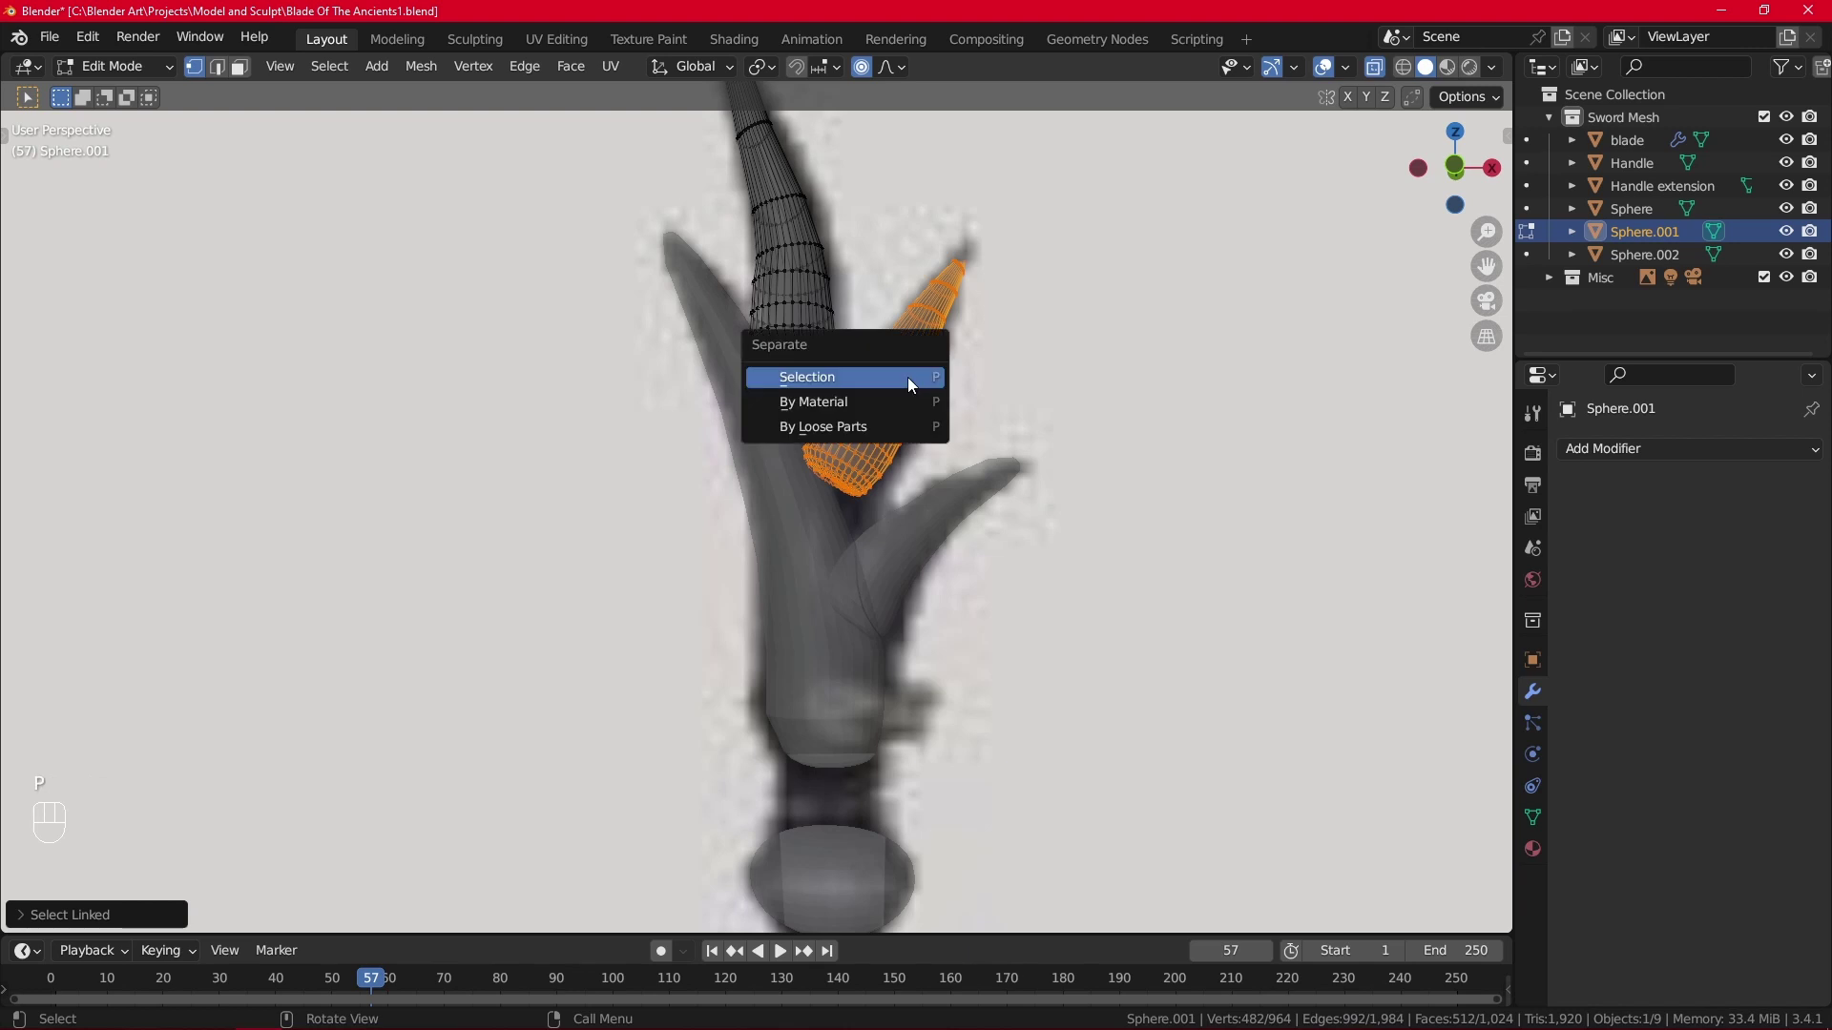
pyautogui.click(830, 393)
pyautogui.scroll(1, 875, 458)
pyautogui.press('Tab')
pyautogui.click(942, 403)
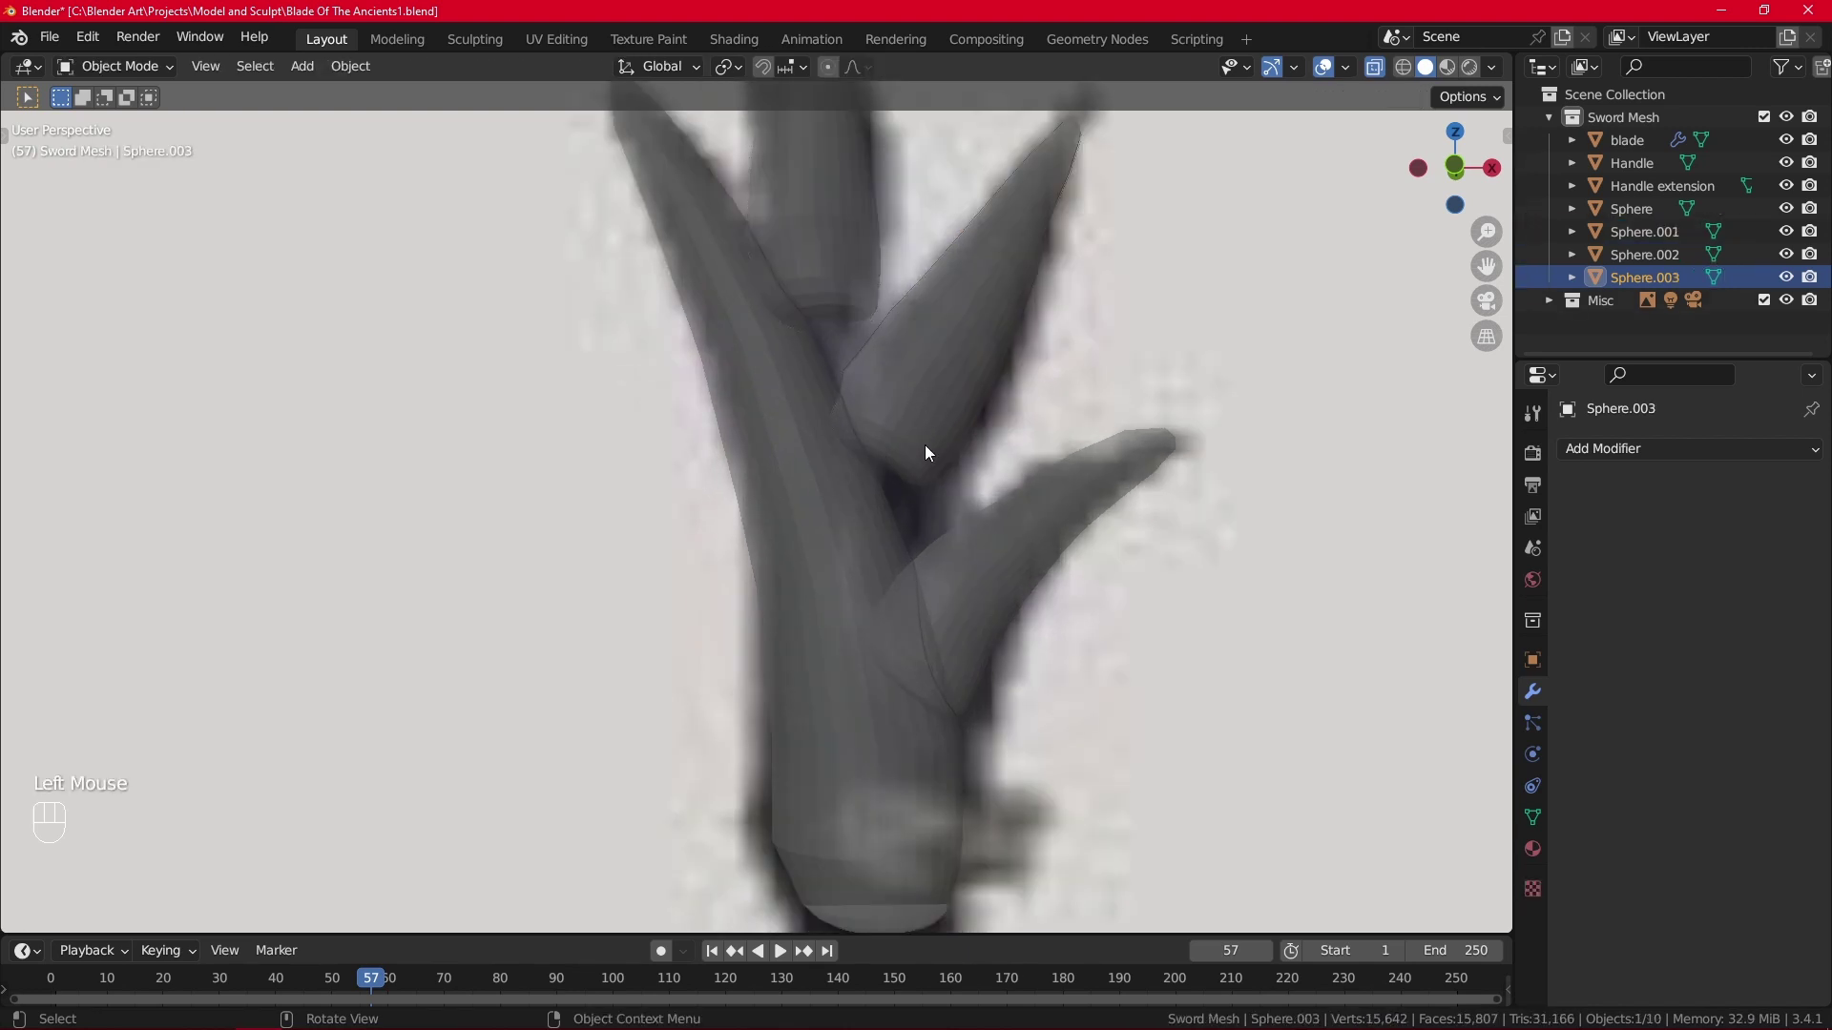
# Move the separated leaf's base vertex down into the stem with proportional editing, using an influence size of about 0.052 m.
pyautogui.press('Tab')
pyautogui.scroll(4, 909, 458)
pyautogui.keyDown('alt'); pyautogui.moveTo(947, 459); pyautogui.dragTo(1041, 459, button='middle'); pyautogui.keyUp('alt')
pyautogui.click(969, 398)
pyautogui.scroll(-3, 1020, 431)
pyautogui.press('g')
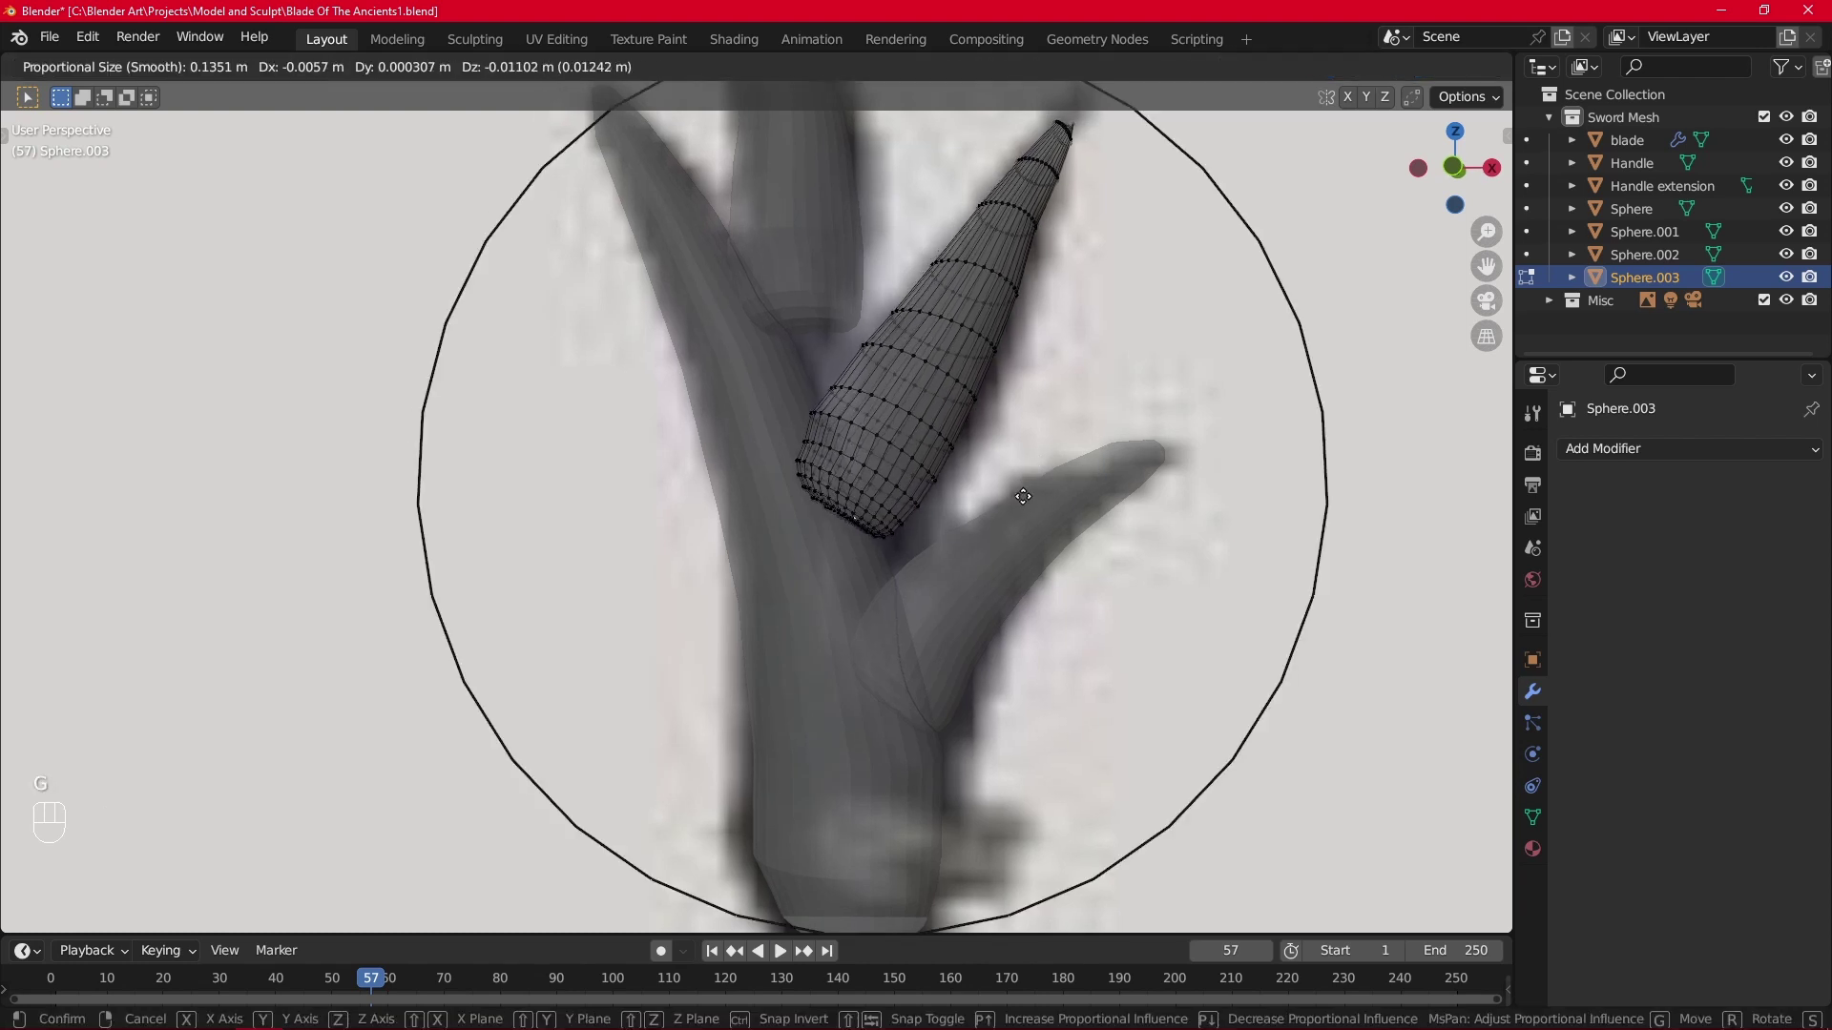
pyautogui.rightClick(1021, 515)
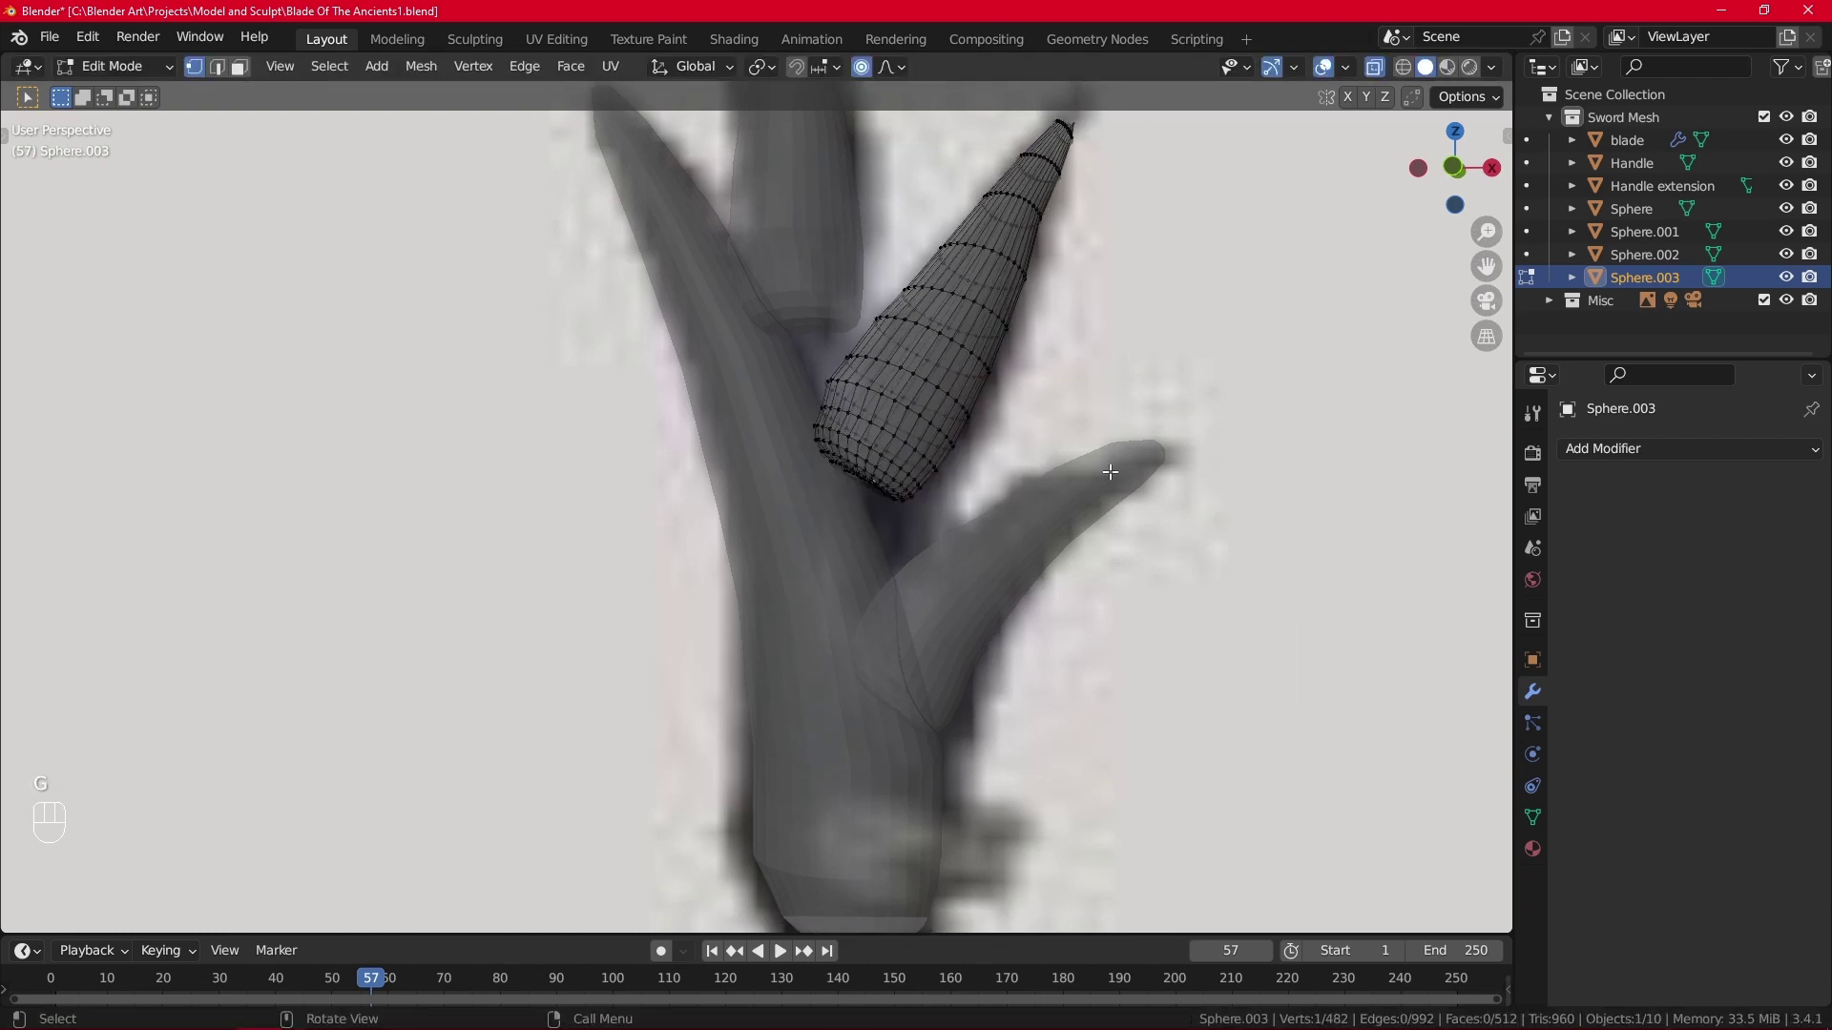
pyautogui.press('g')
pyautogui.scroll(6, 1102, 487)
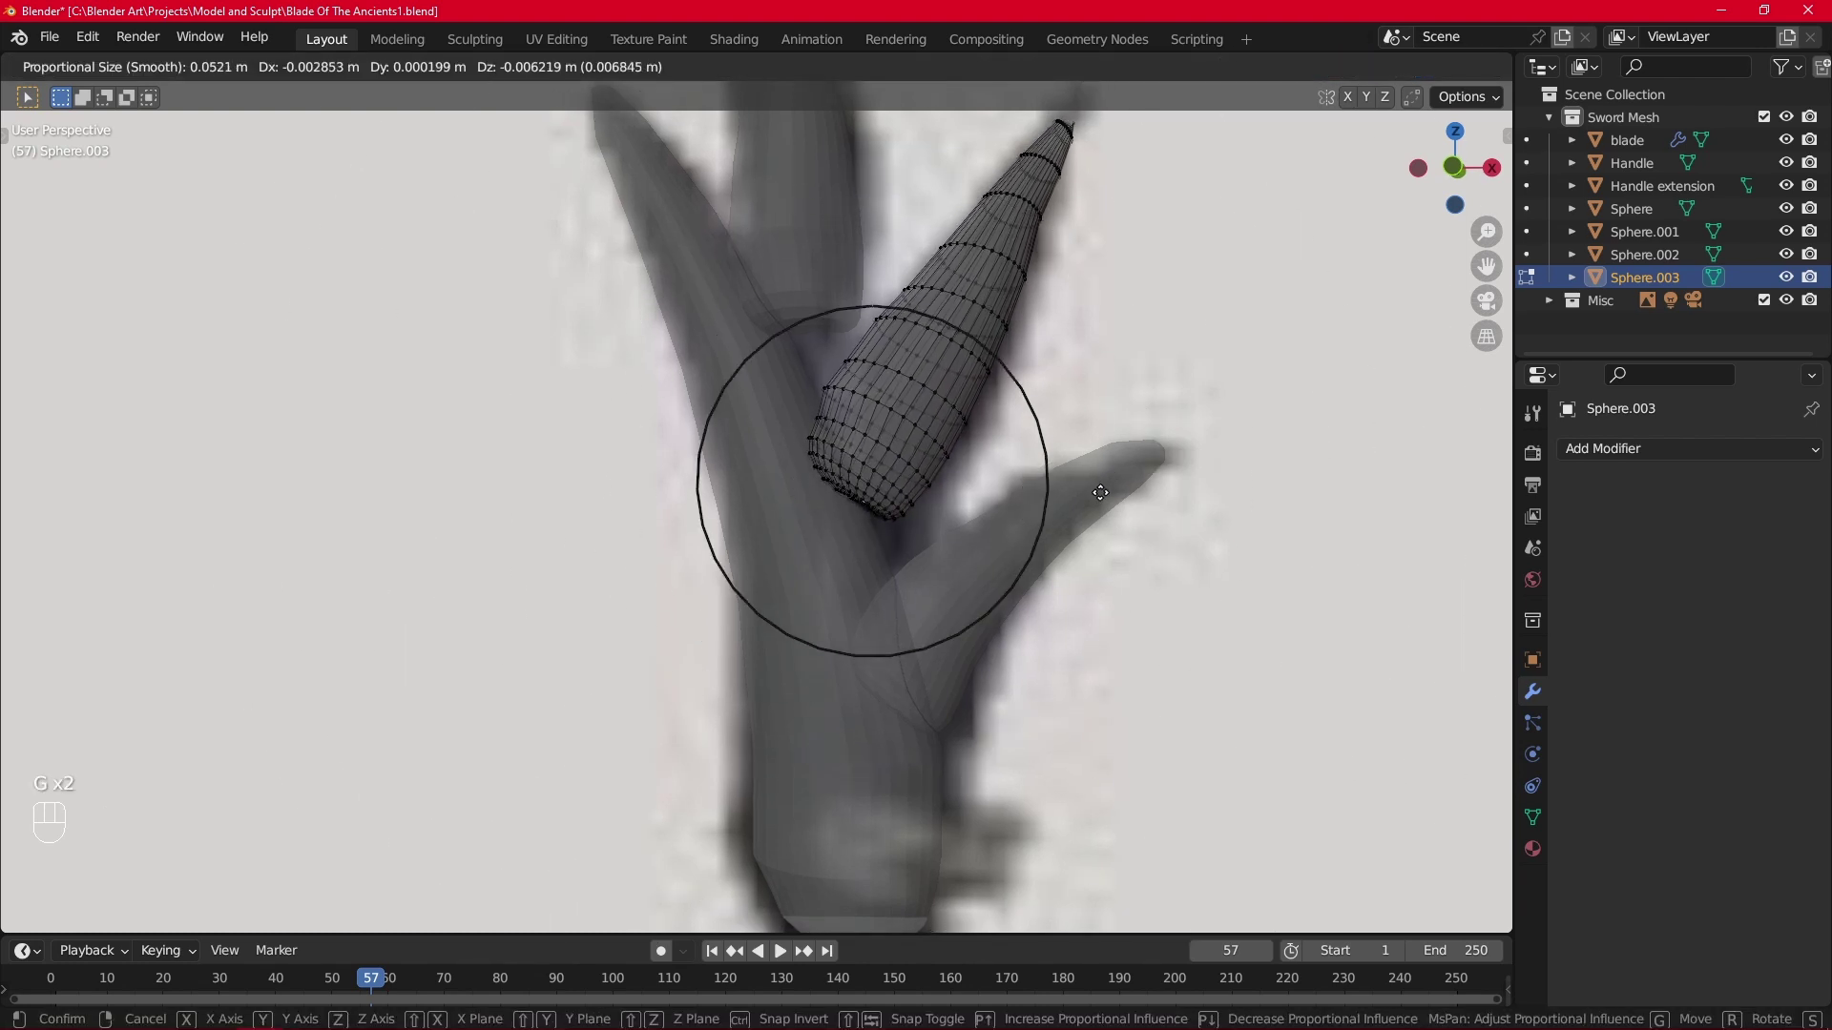
pyautogui.click(1102, 569)
# In right view, shift the slanted leaf's base about 0.004 m onto the stem's centre line using proportional editing with an influence of about 0.29 m.
pyautogui.press('KP_1')
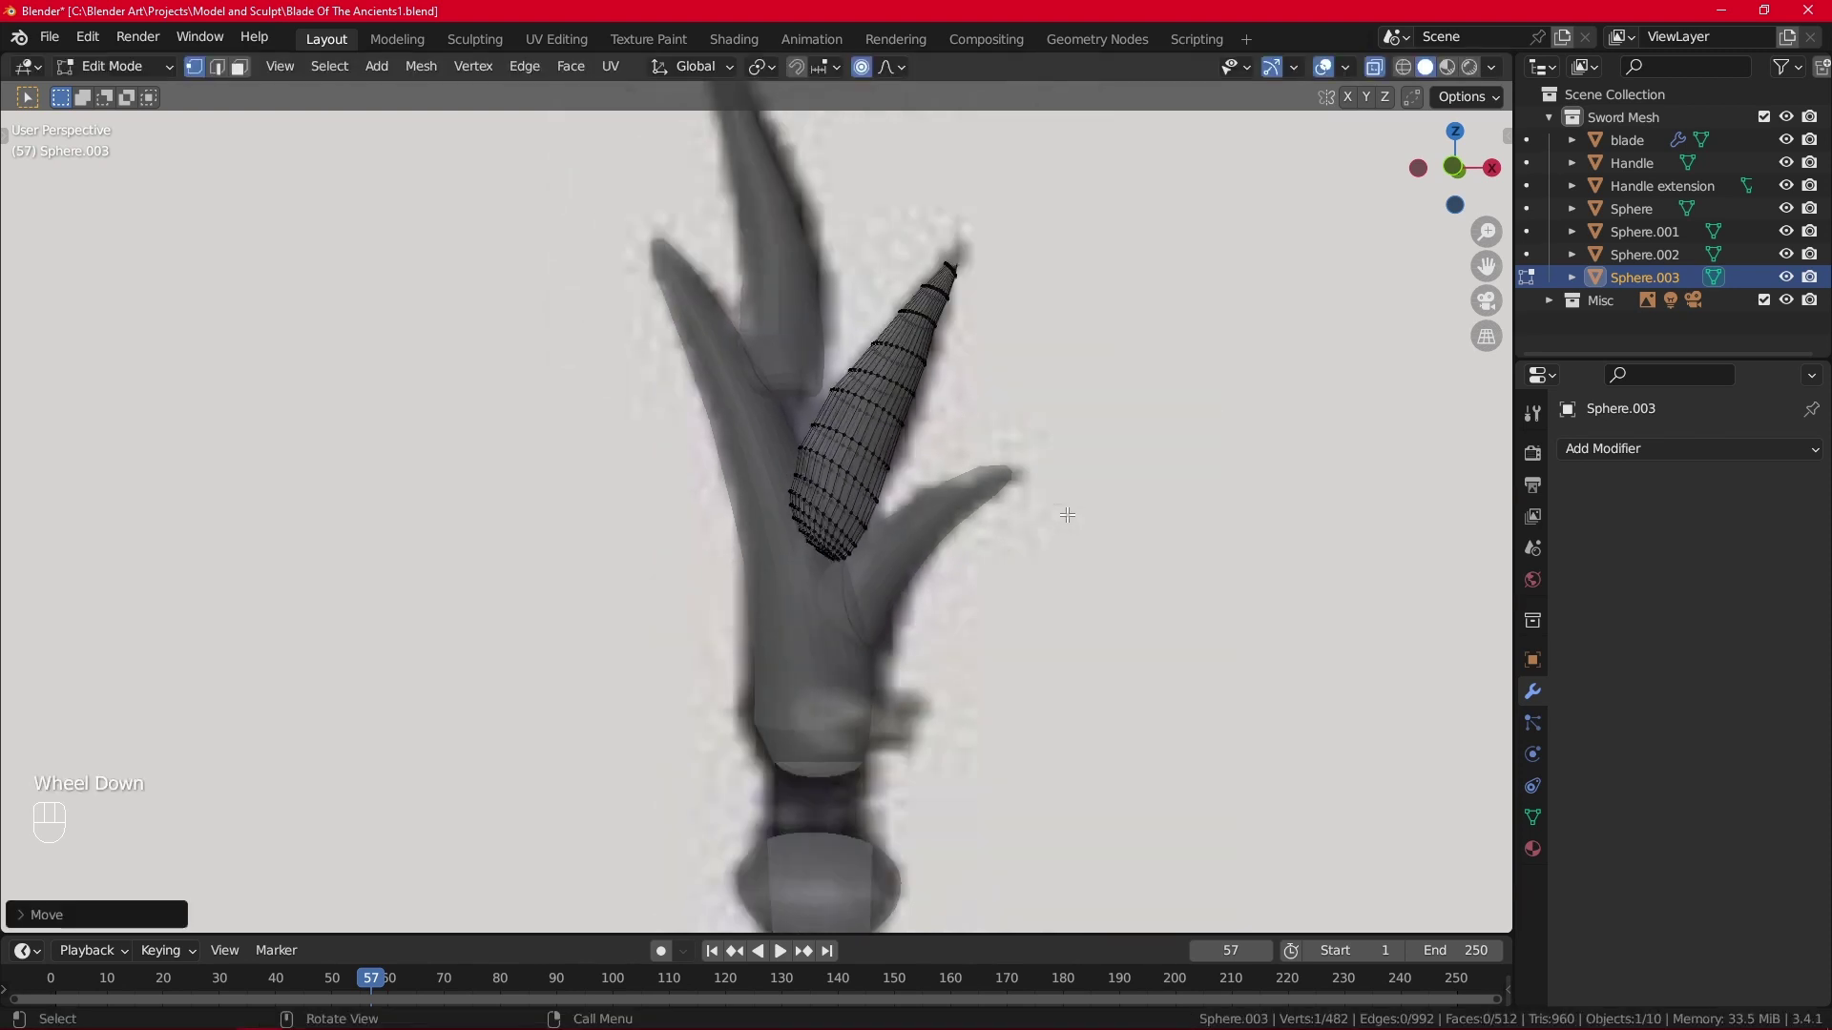
pyautogui.keyDown('alt'); pyautogui.moveTo(1026, 564); pyautogui.dragTo(1067, 524, button='middle'); pyautogui.keyUp('alt')
pyautogui.press('KP_3')
pyautogui.scroll(3, 796, 538)
pyautogui.scroll(2, 992, 540)
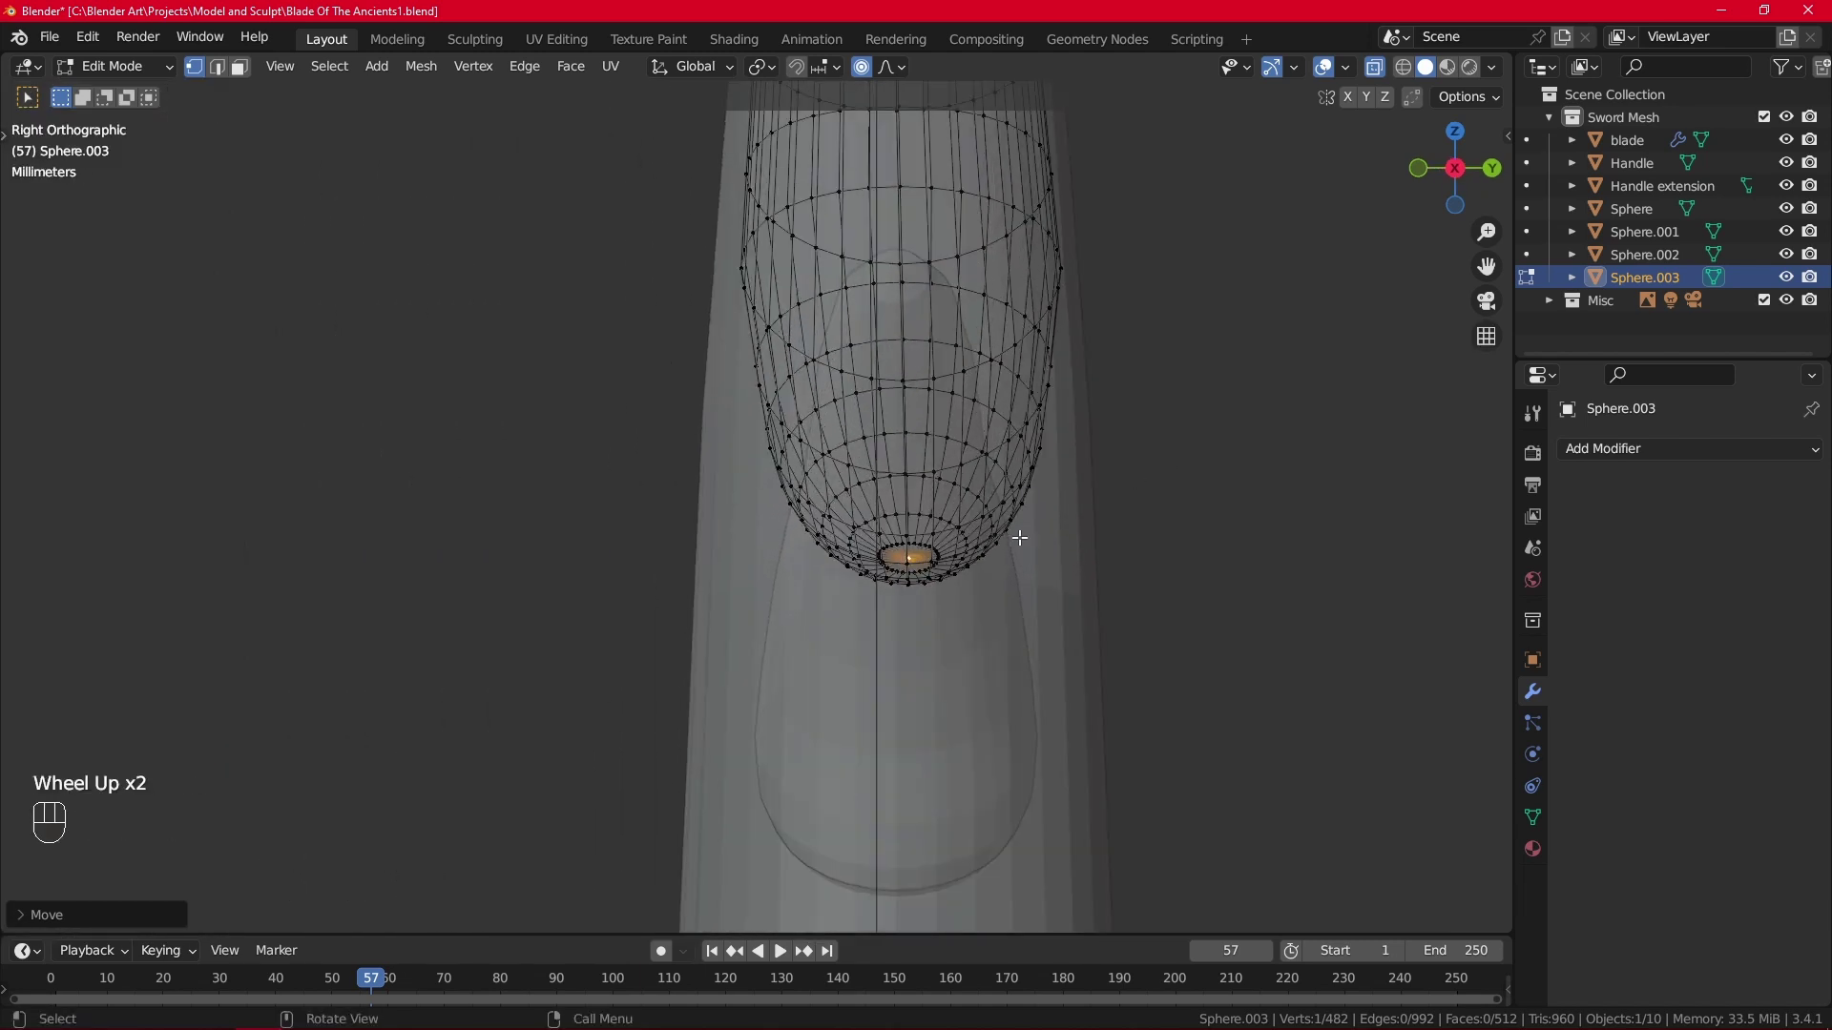
pyautogui.press('g')
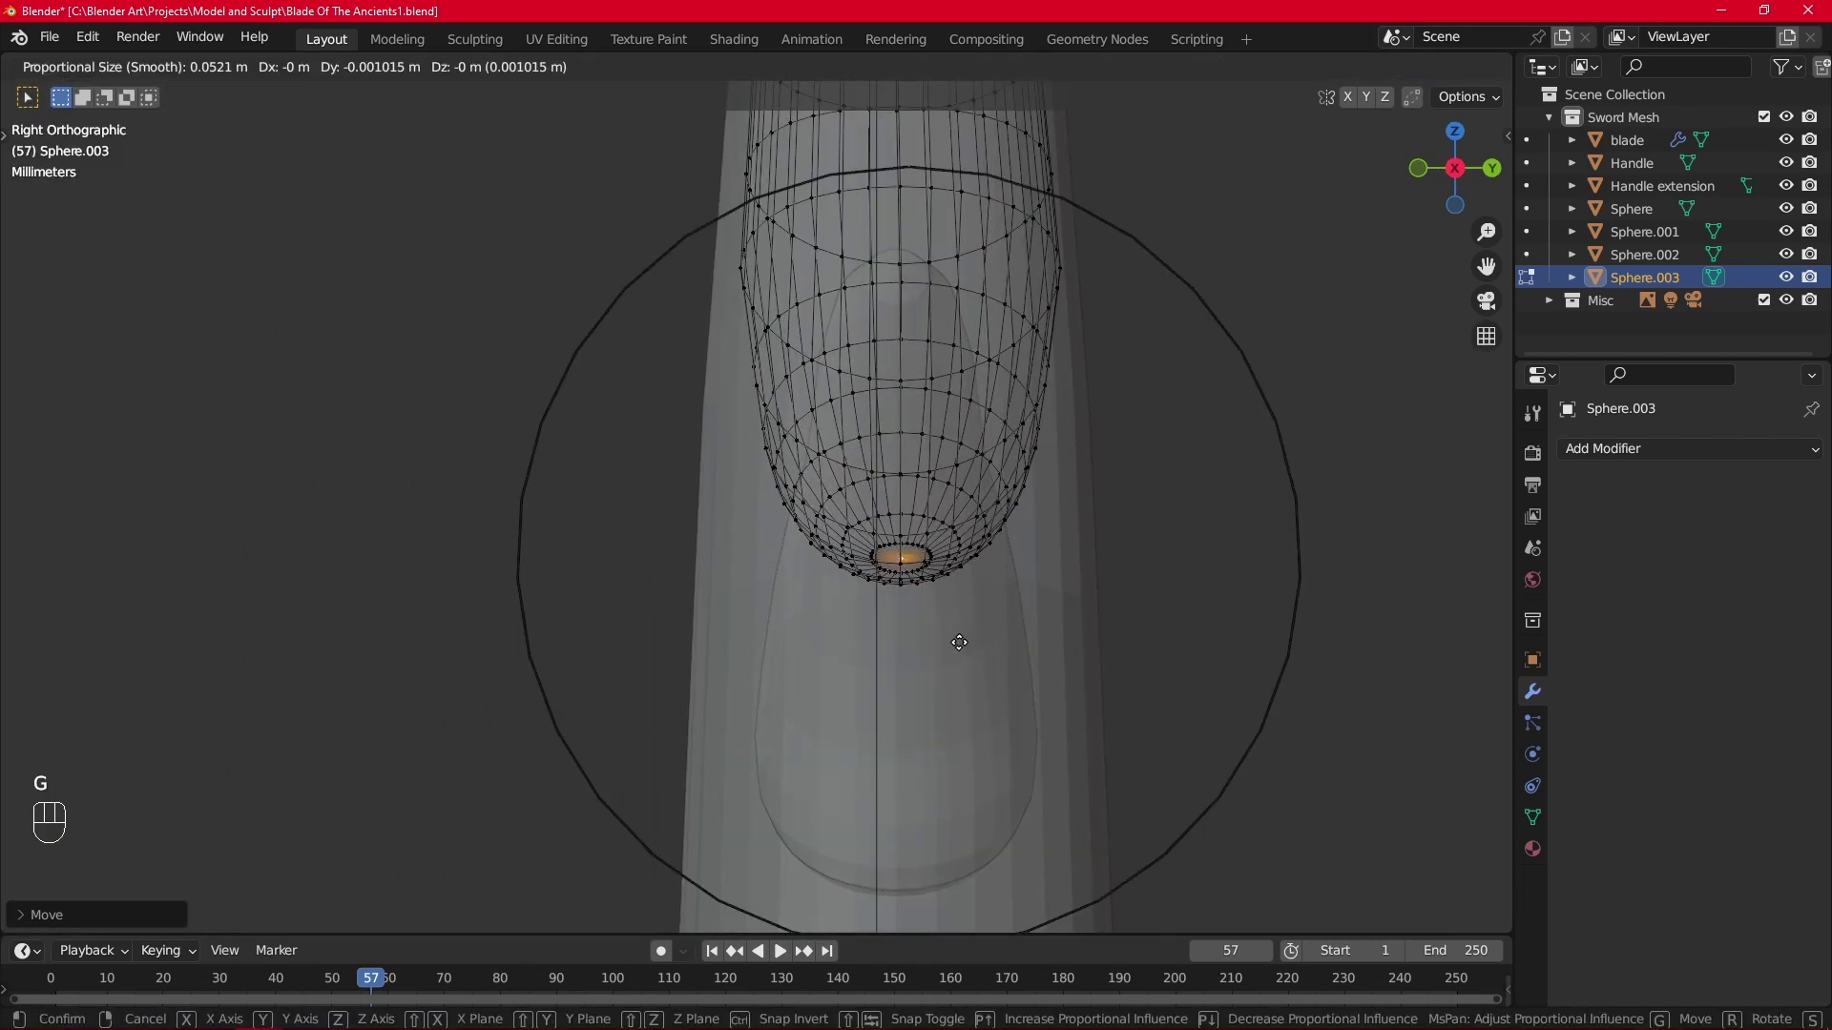
pyautogui.scroll(-16, 950, 644)
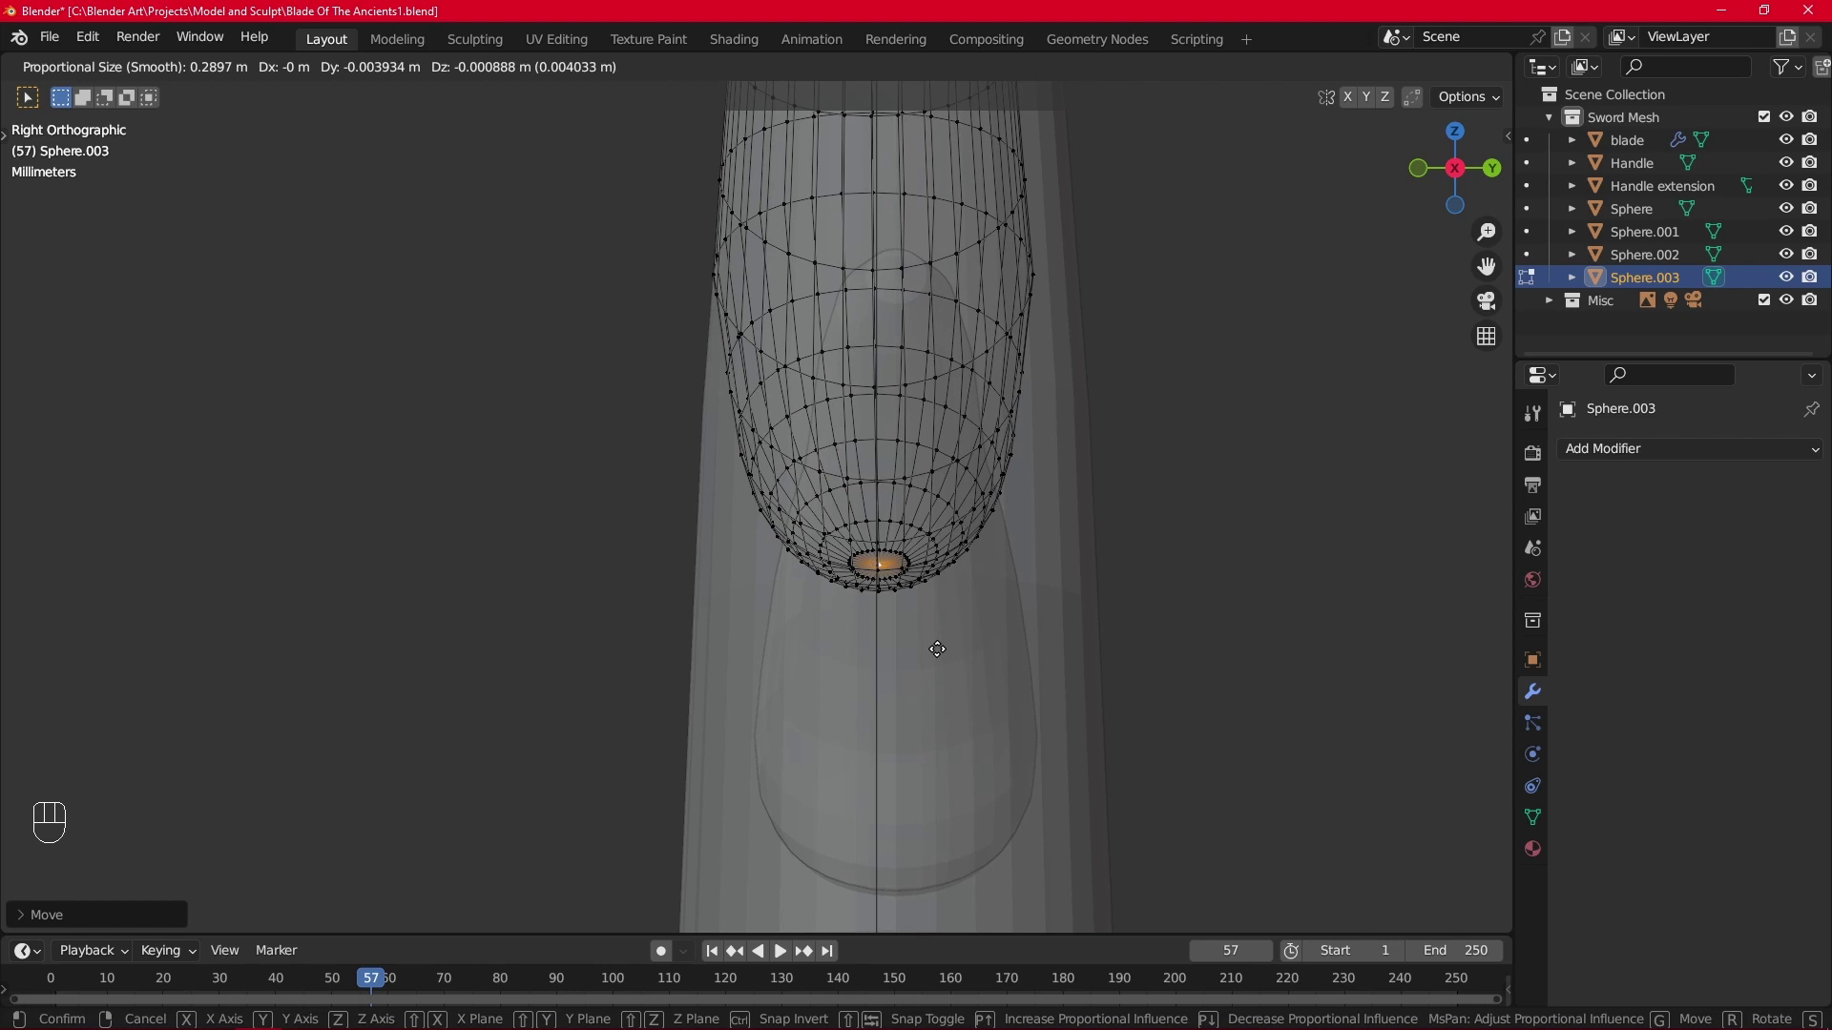
pyautogui.click(939, 648)
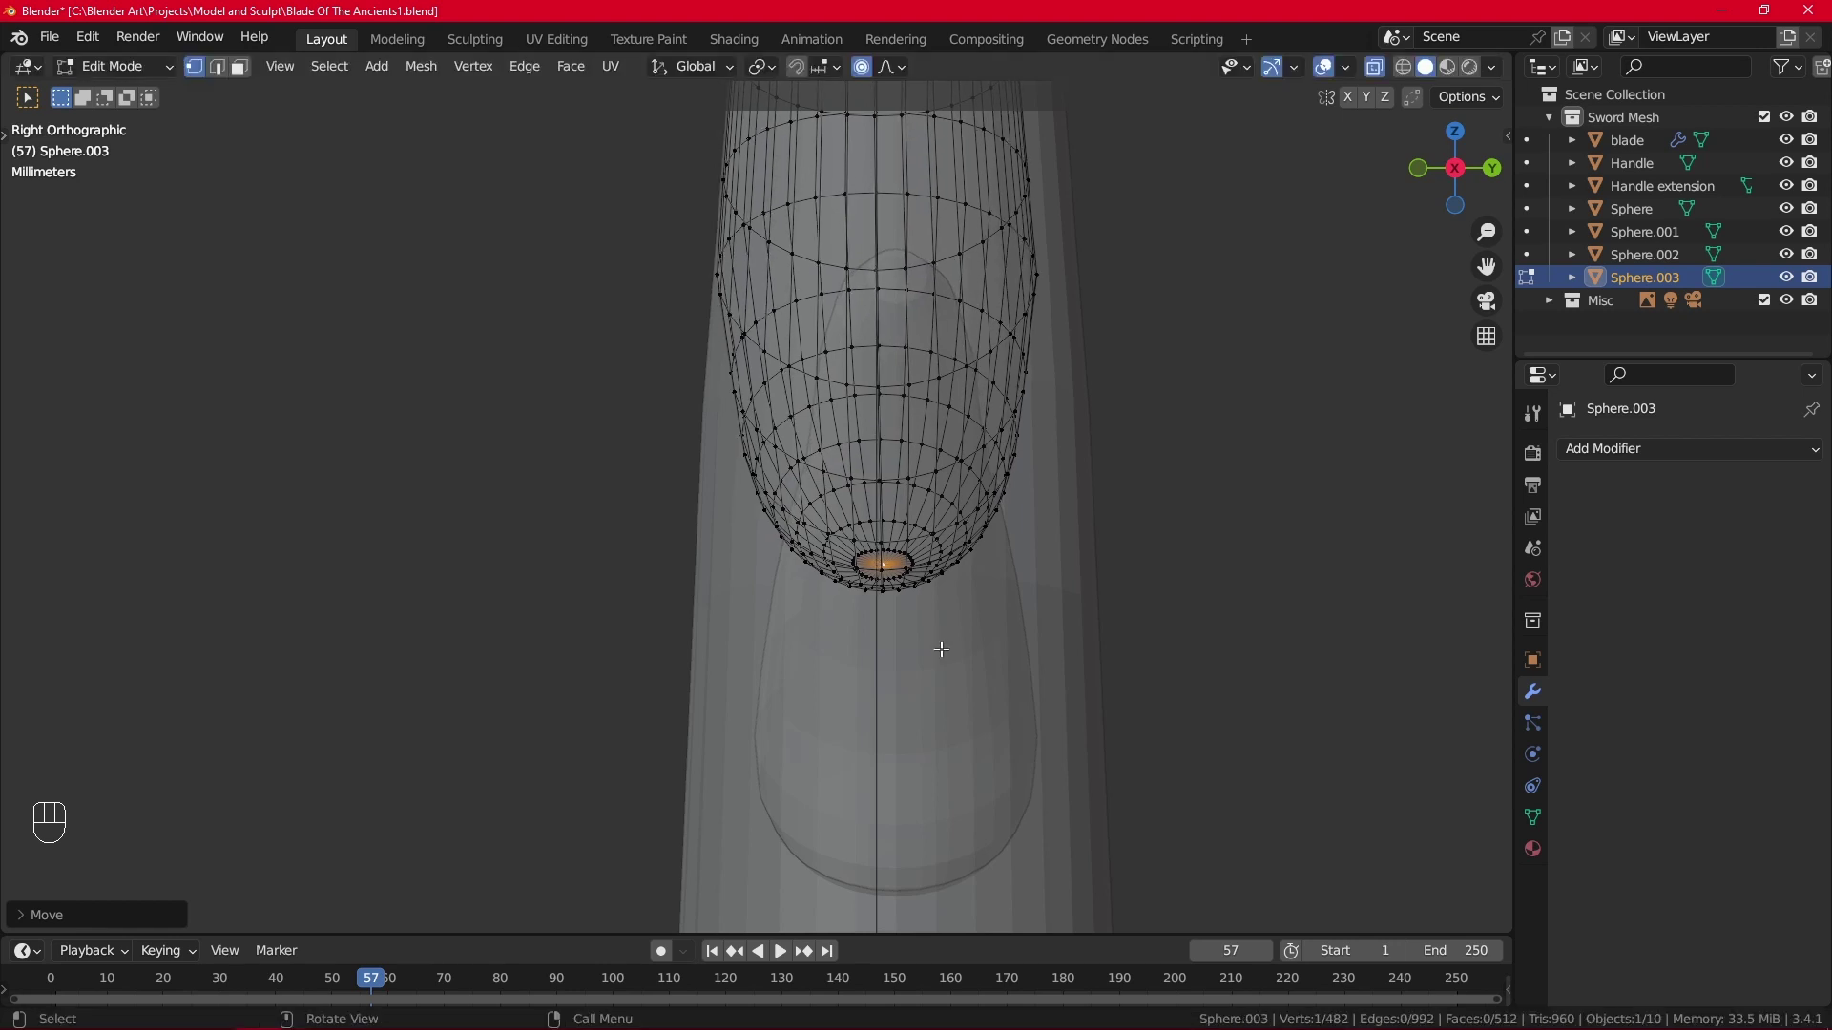
# Switch from the slanted leaf to editing Sphere.001, the uppermost leaf of the pommel.
pyautogui.scroll(-2, 939, 648)
pyautogui.keyDown('alt'); pyautogui.moveTo(941, 644); pyautogui.dragTo(1051, 670, button='middle'); pyautogui.keyUp('alt')
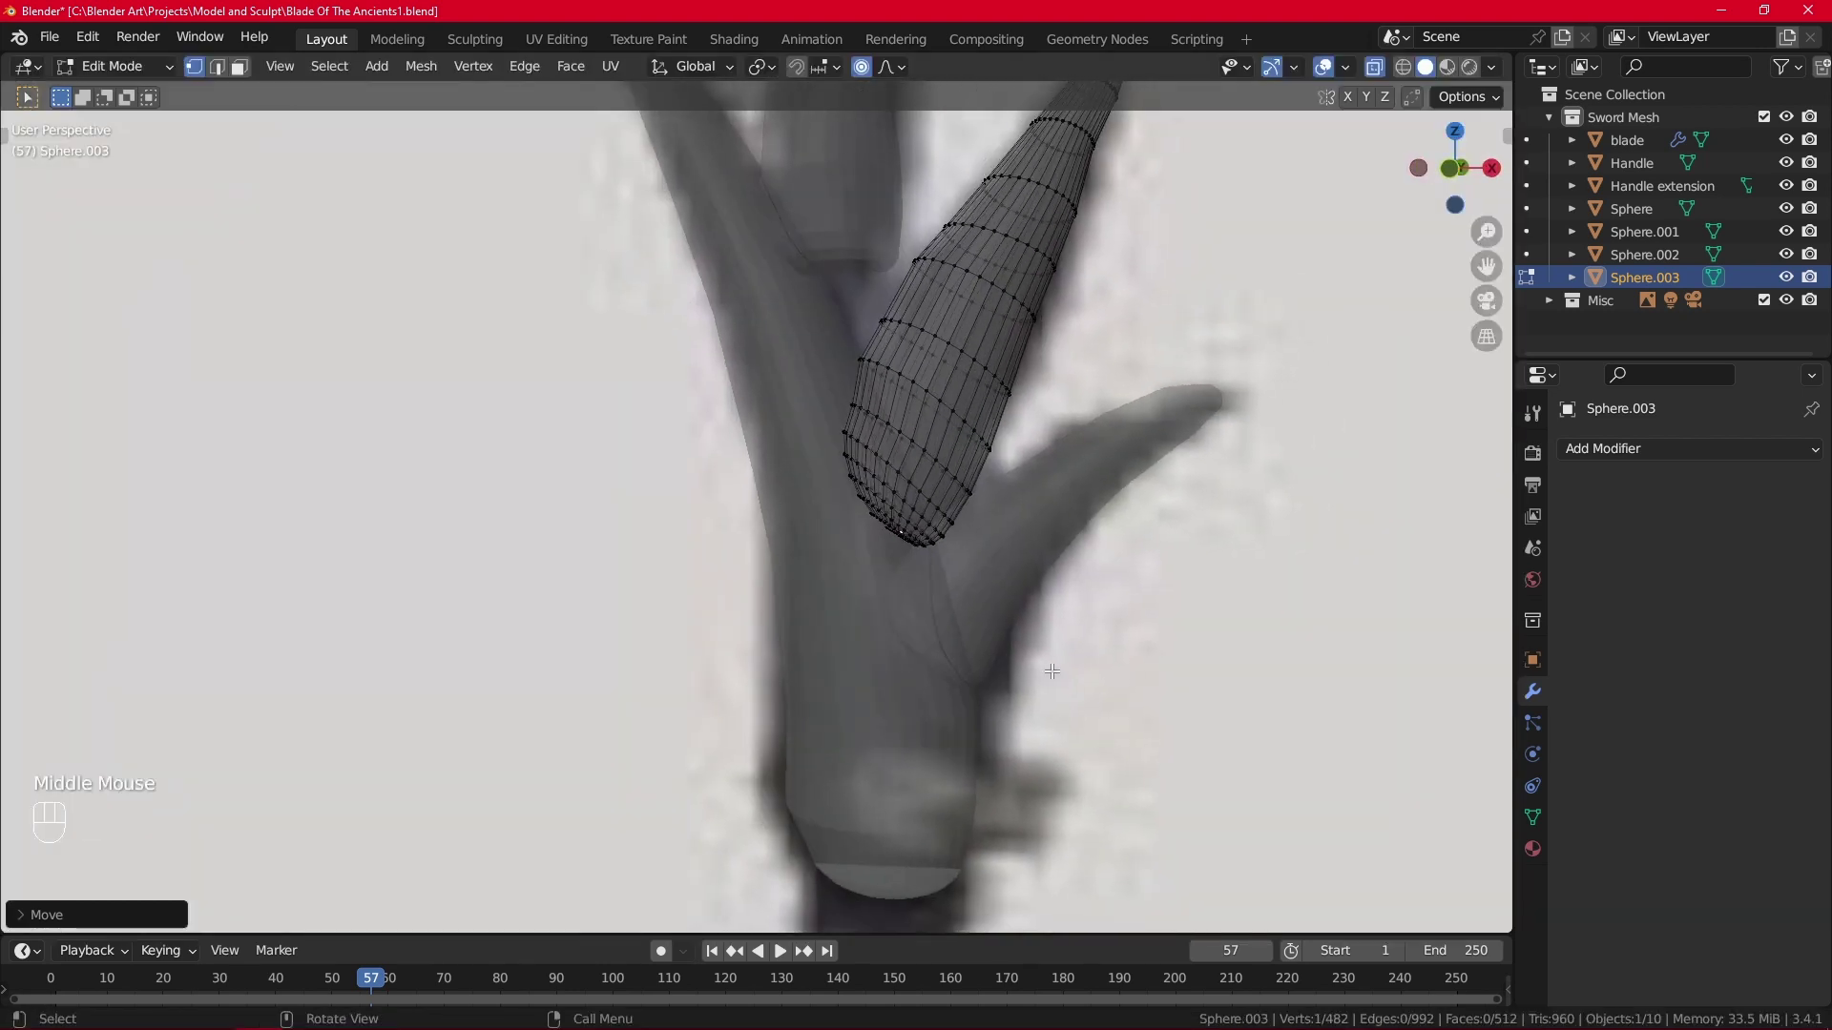
pyautogui.scroll(-1, 937, 486)
pyautogui.scroll(-1, 937, 487)
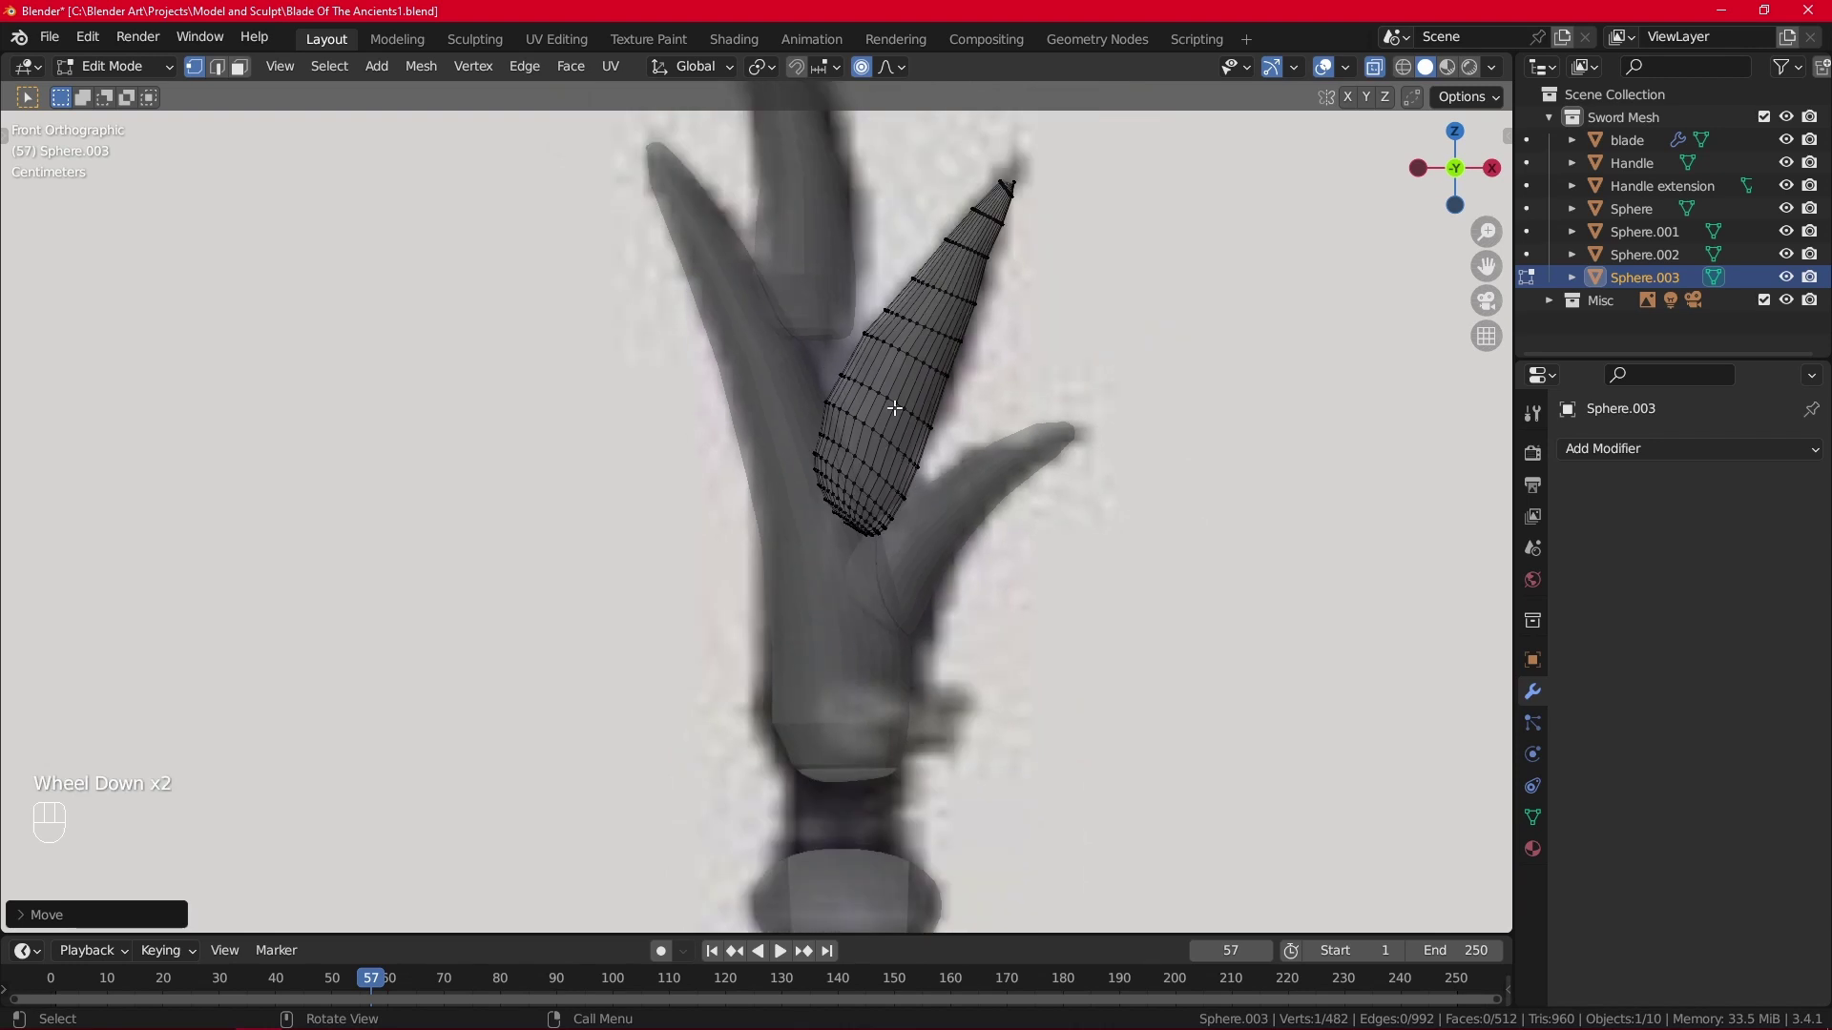
pyautogui.scroll(-2, 894, 408)
pyautogui.scroll(-2, 930, 460)
pyautogui.scroll(3, 887, 401)
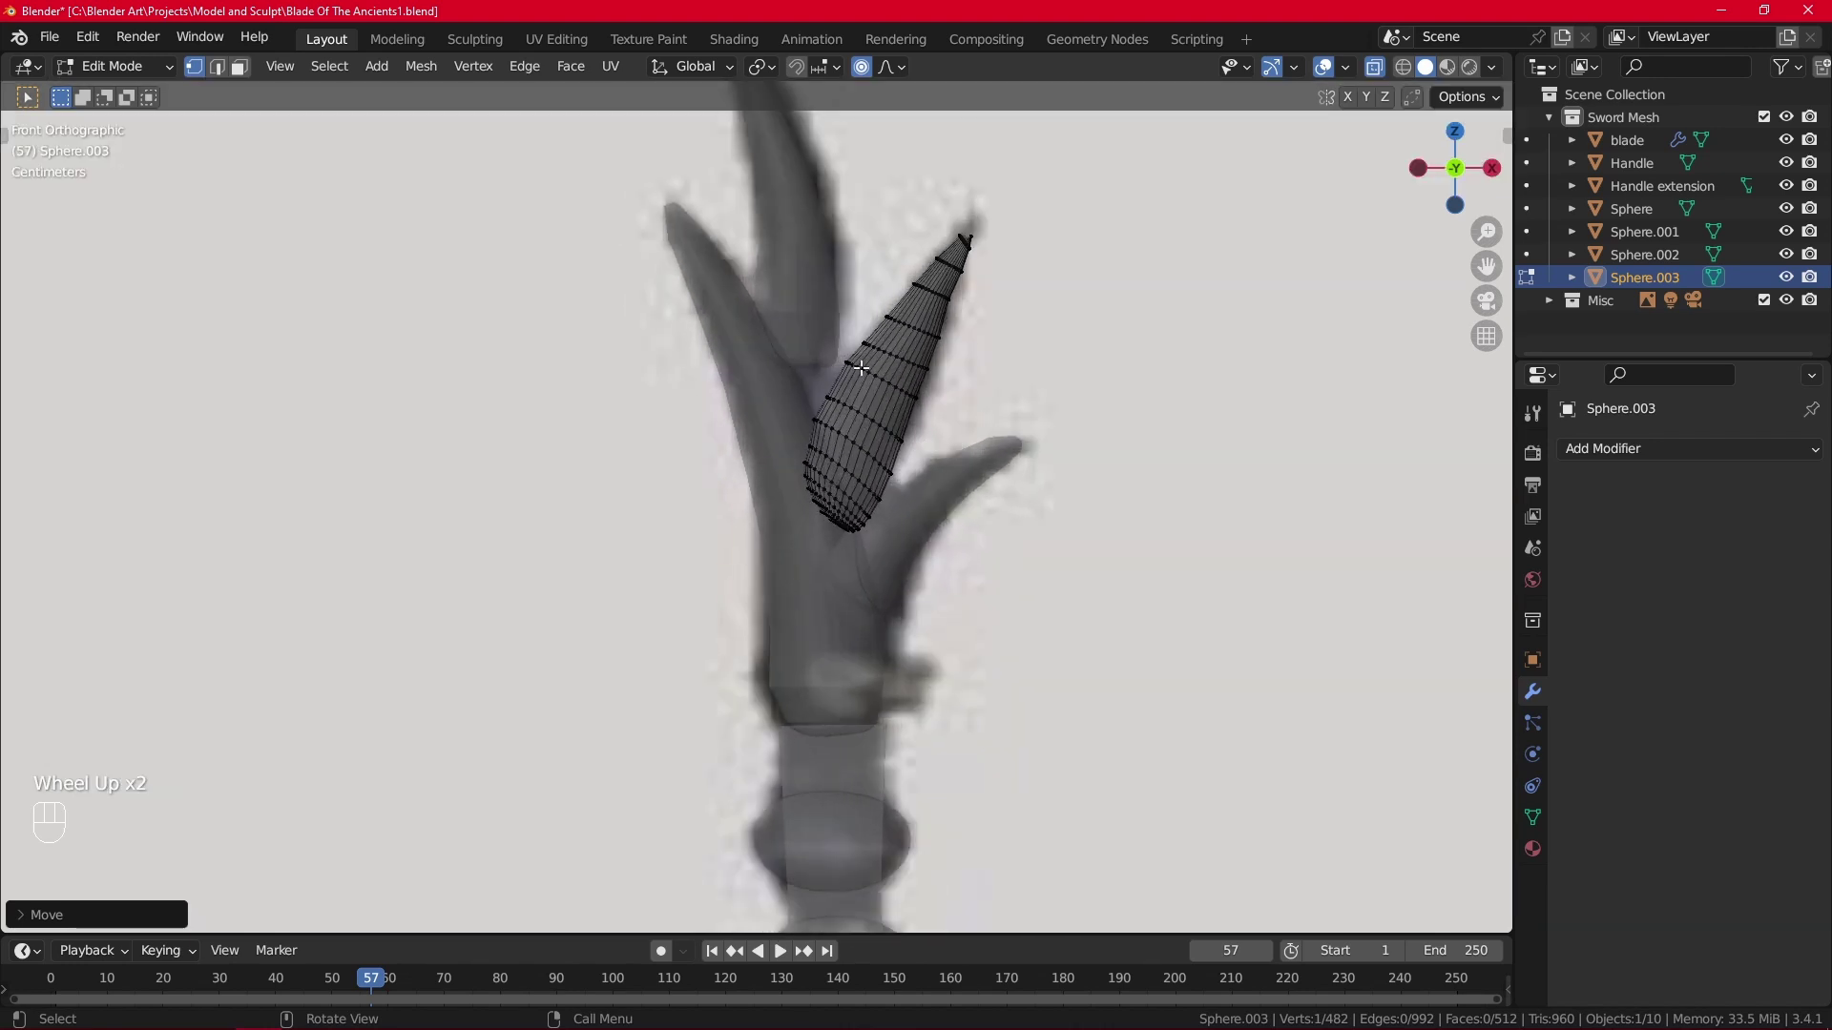
pyautogui.press('Tab')
pyautogui.click(821, 329)
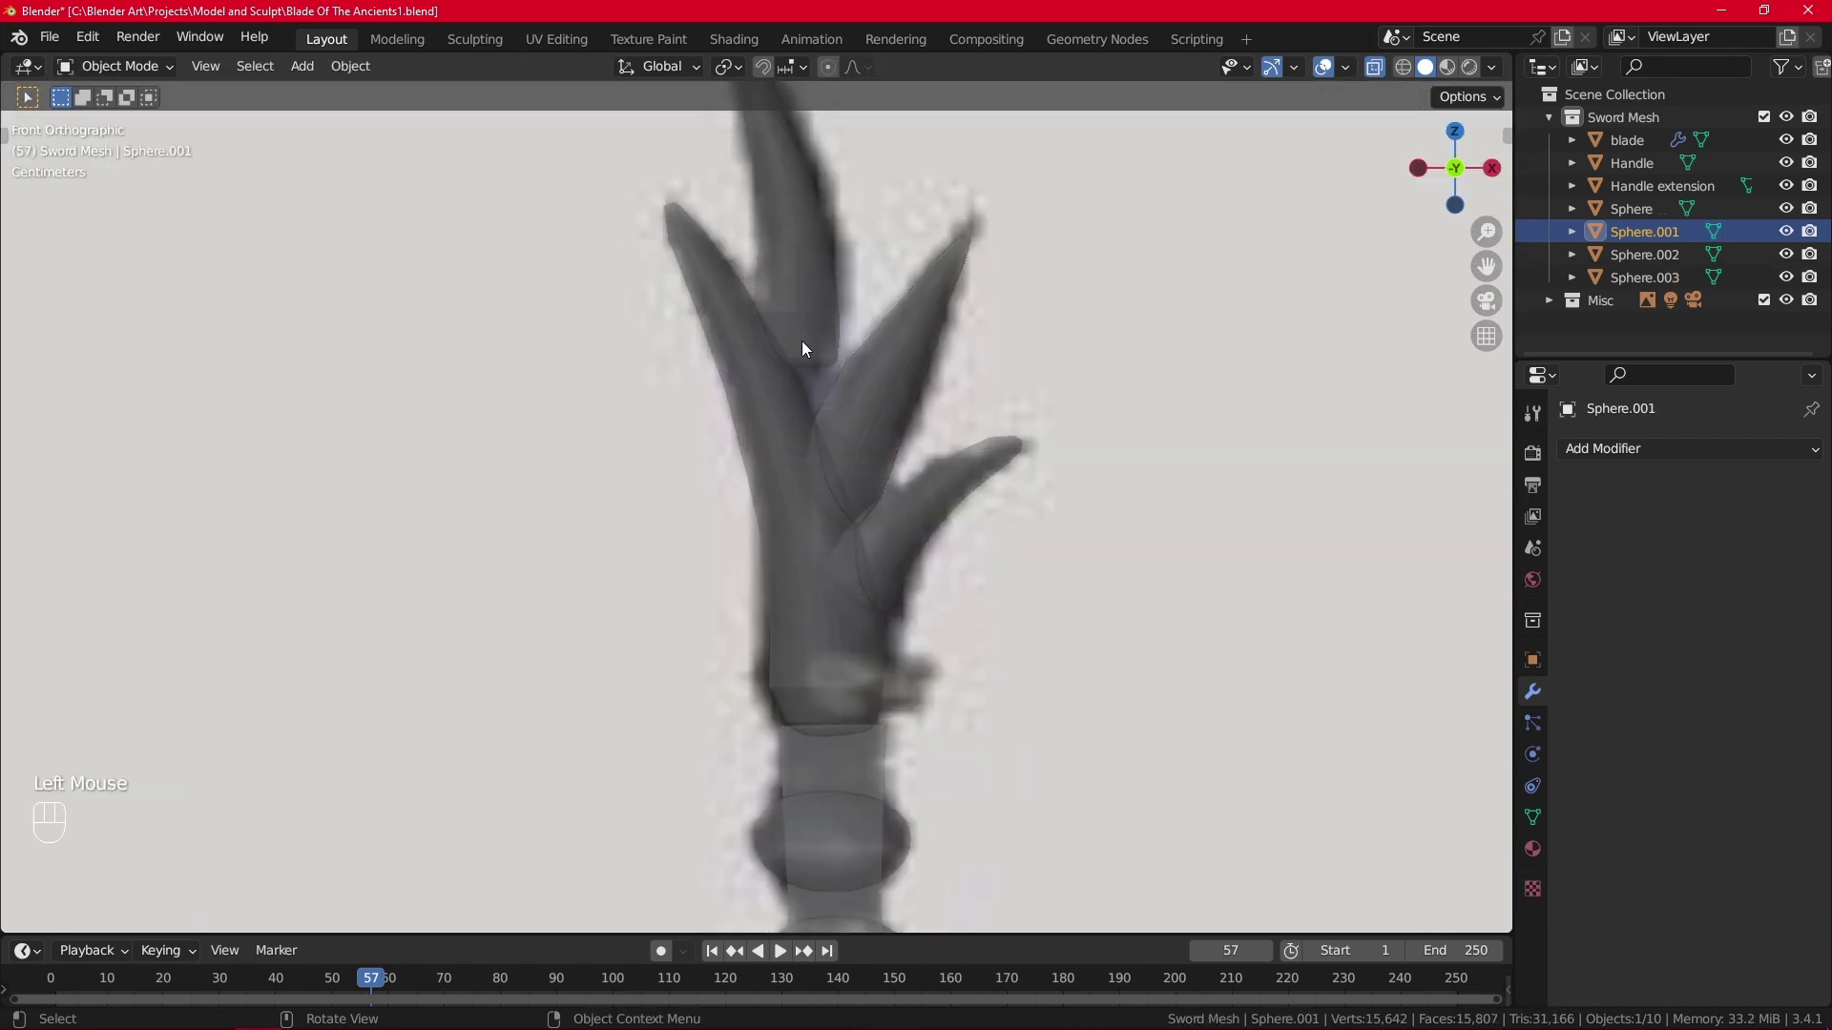
pyautogui.press('Tab')
# Move the uppermost leaf's base vertex about 0.026 m down into the stem with proportional editing, using an influence size of about 0.076 m.
pyautogui.moveTo(801, 349); pyautogui.dragTo(830, 301, button='middle')
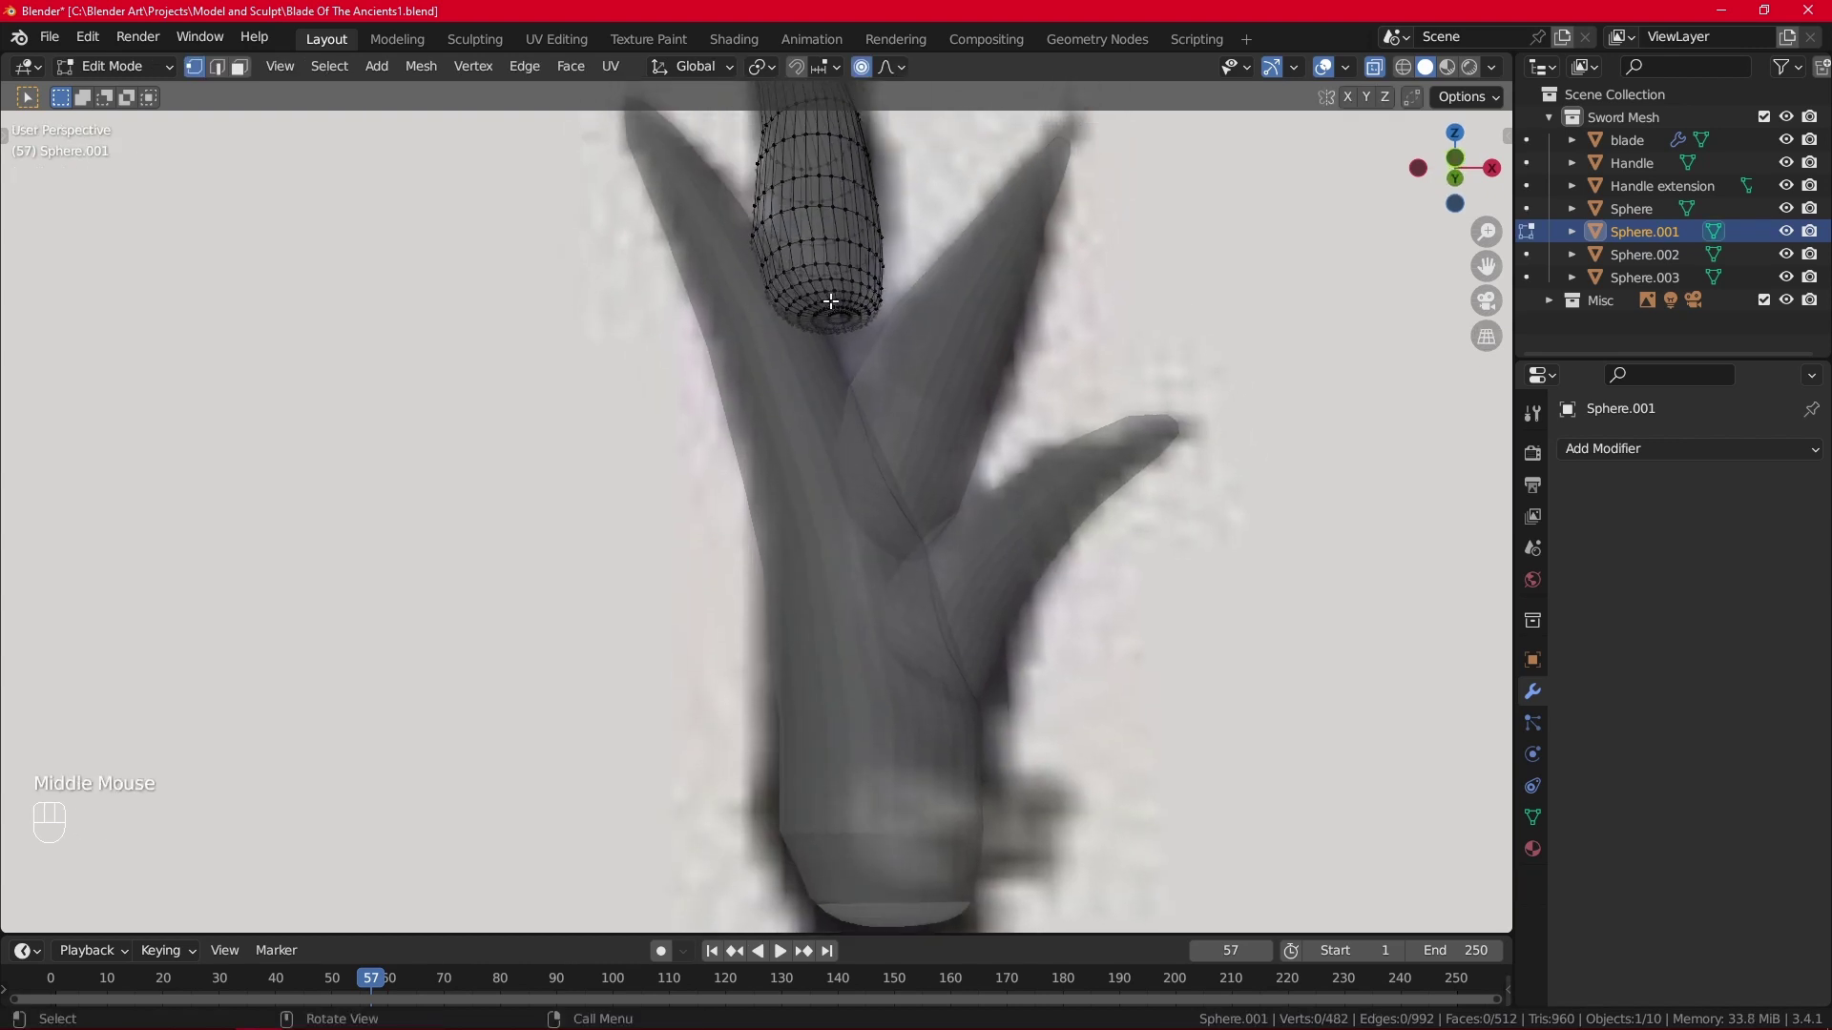
pyautogui.click(866, 320)
pyautogui.scroll(2, 844, 314)
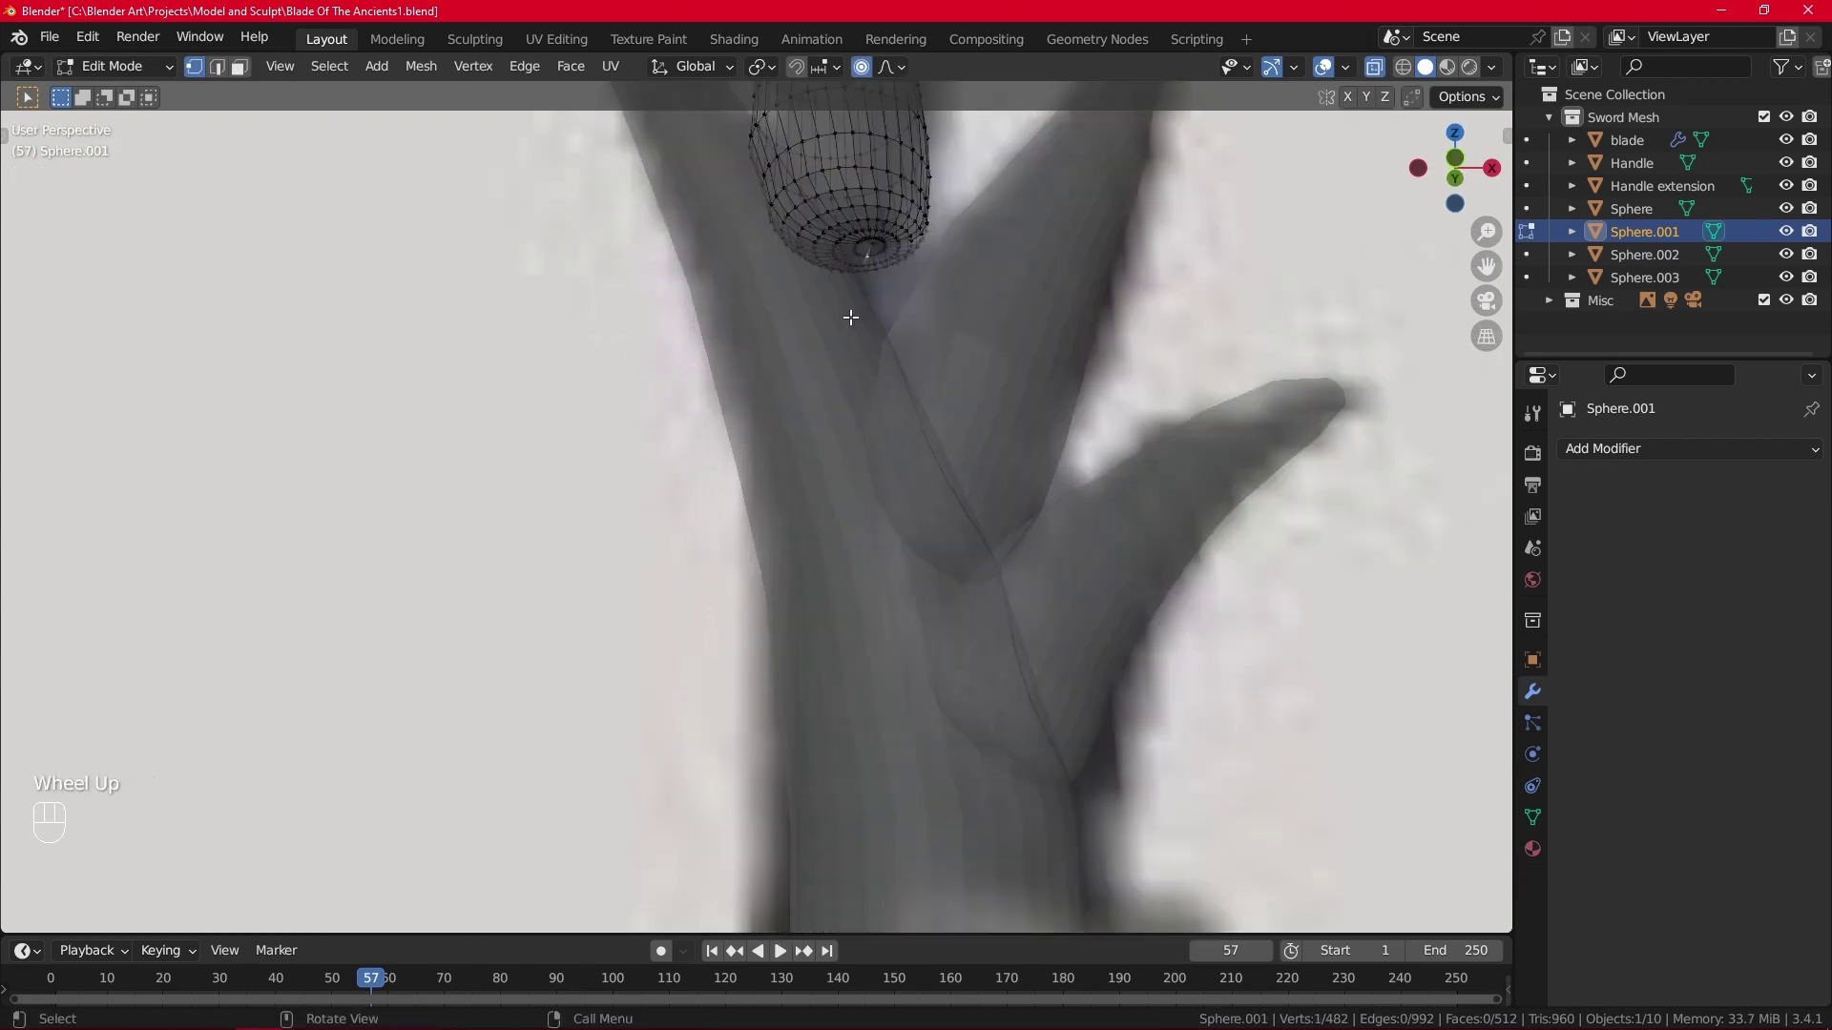
pyautogui.click(893, 202)
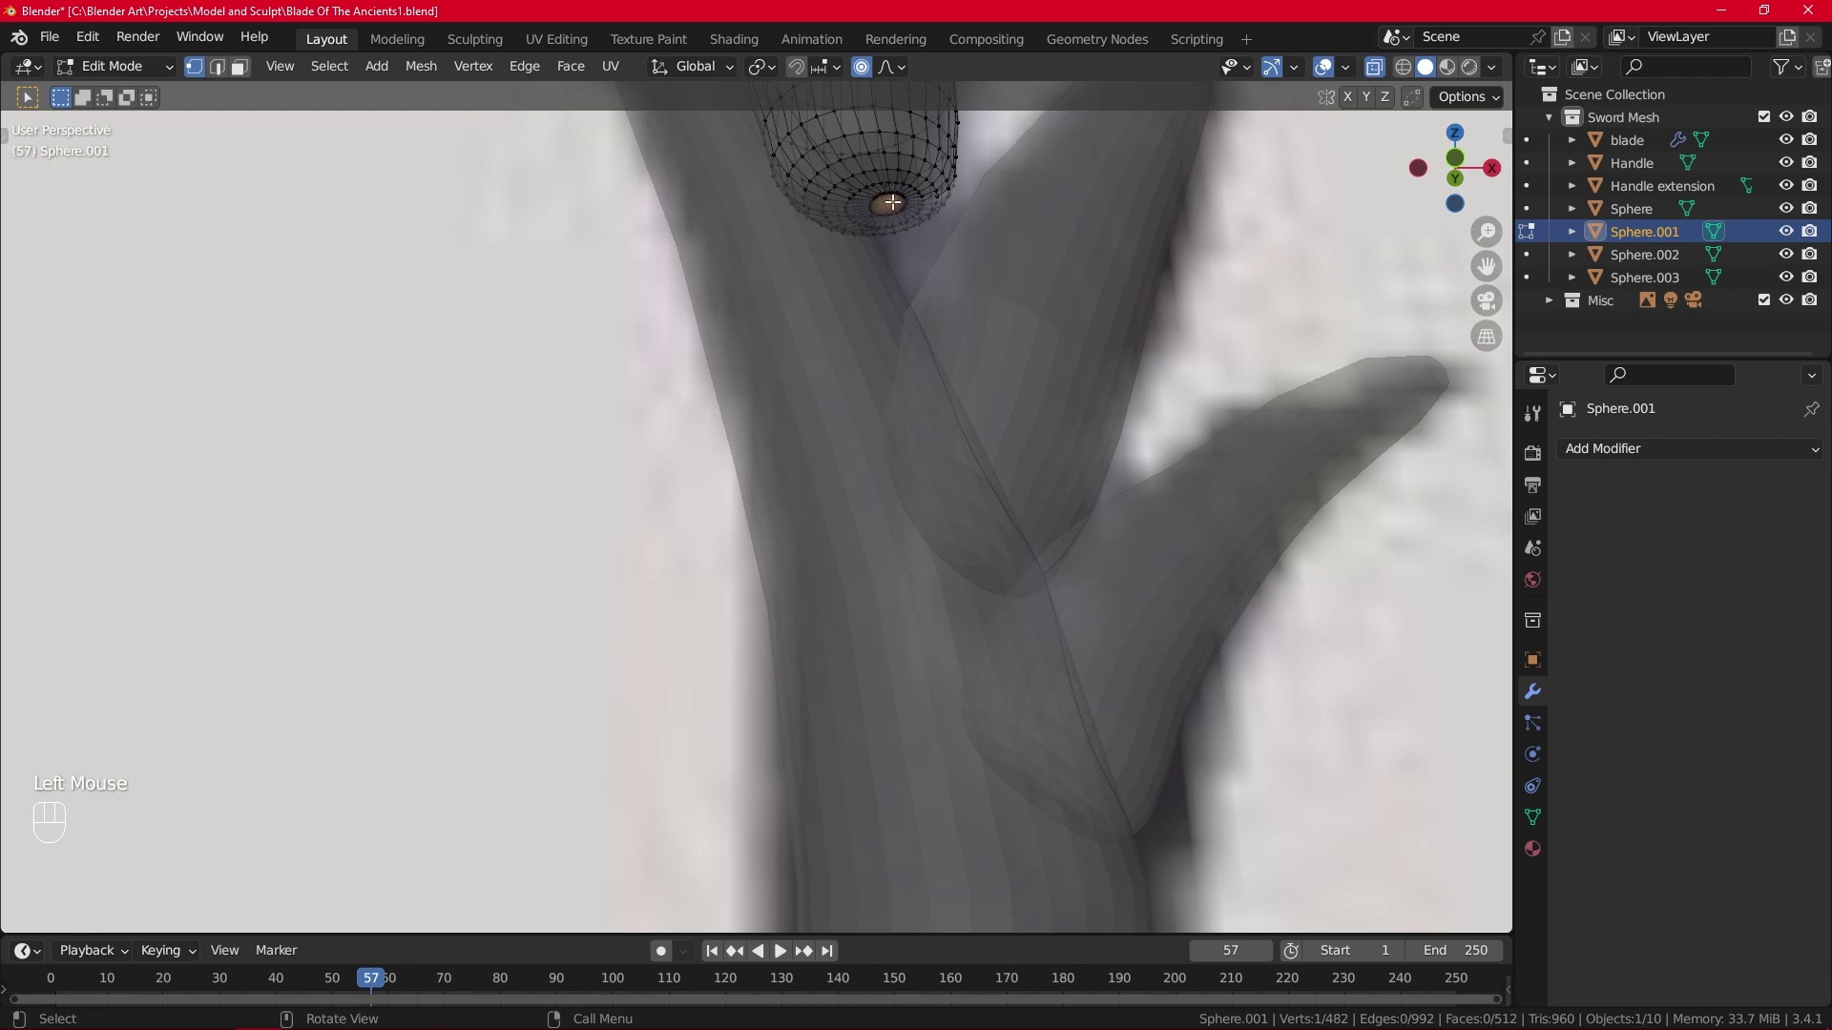
pyautogui.scroll(-3, 892, 212)
pyautogui.press('KP_1')
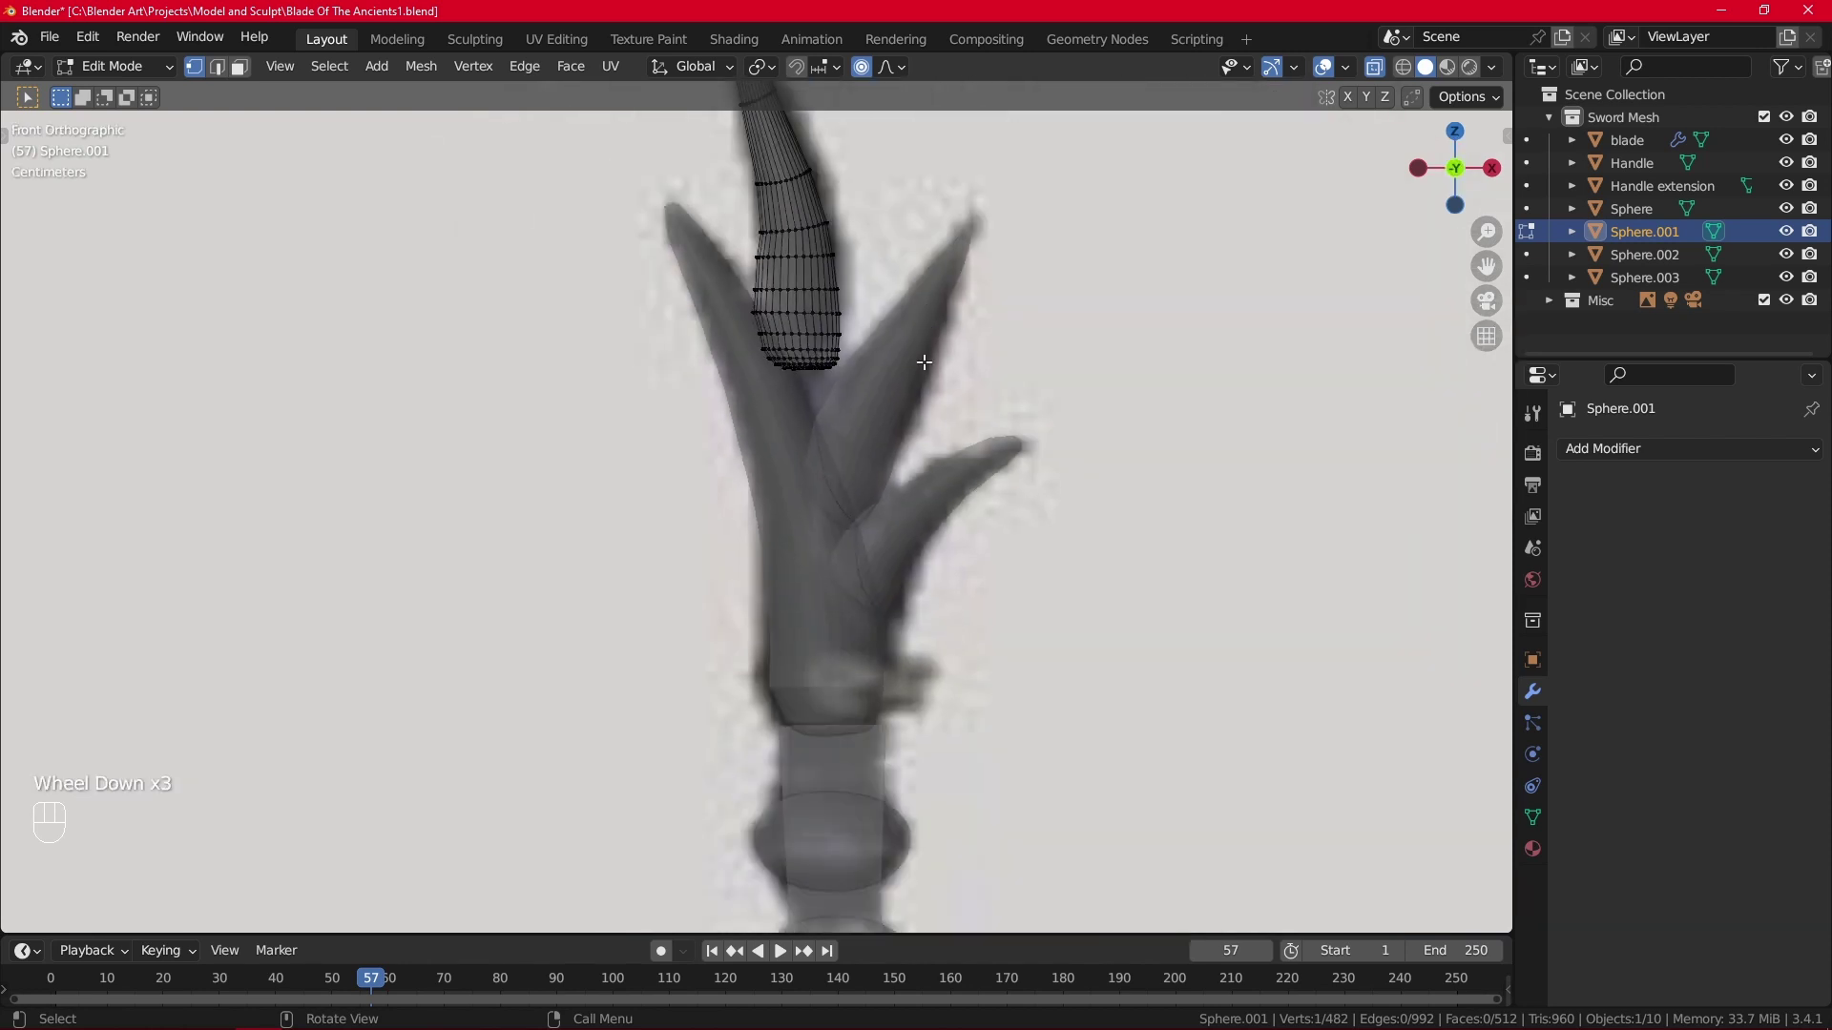
pyautogui.press('g')
pyautogui.scroll(5, 928, 397)
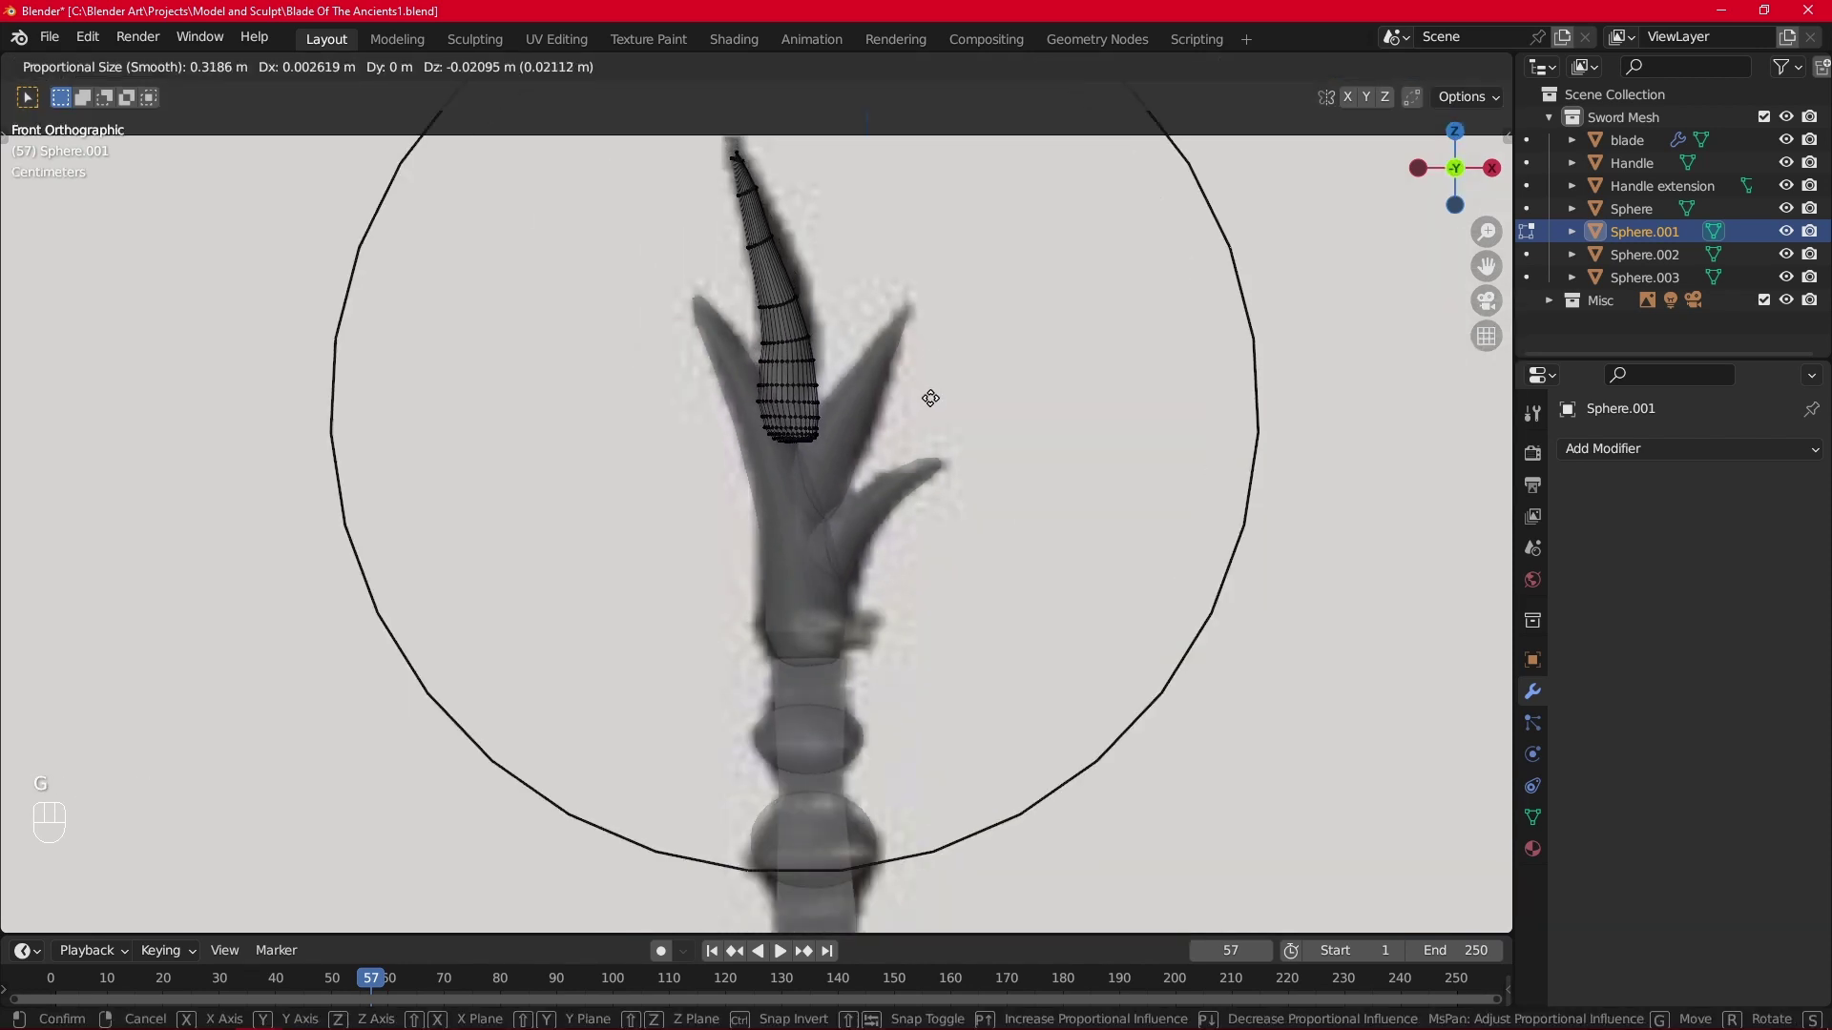
pyautogui.scroll(8, 930, 398)
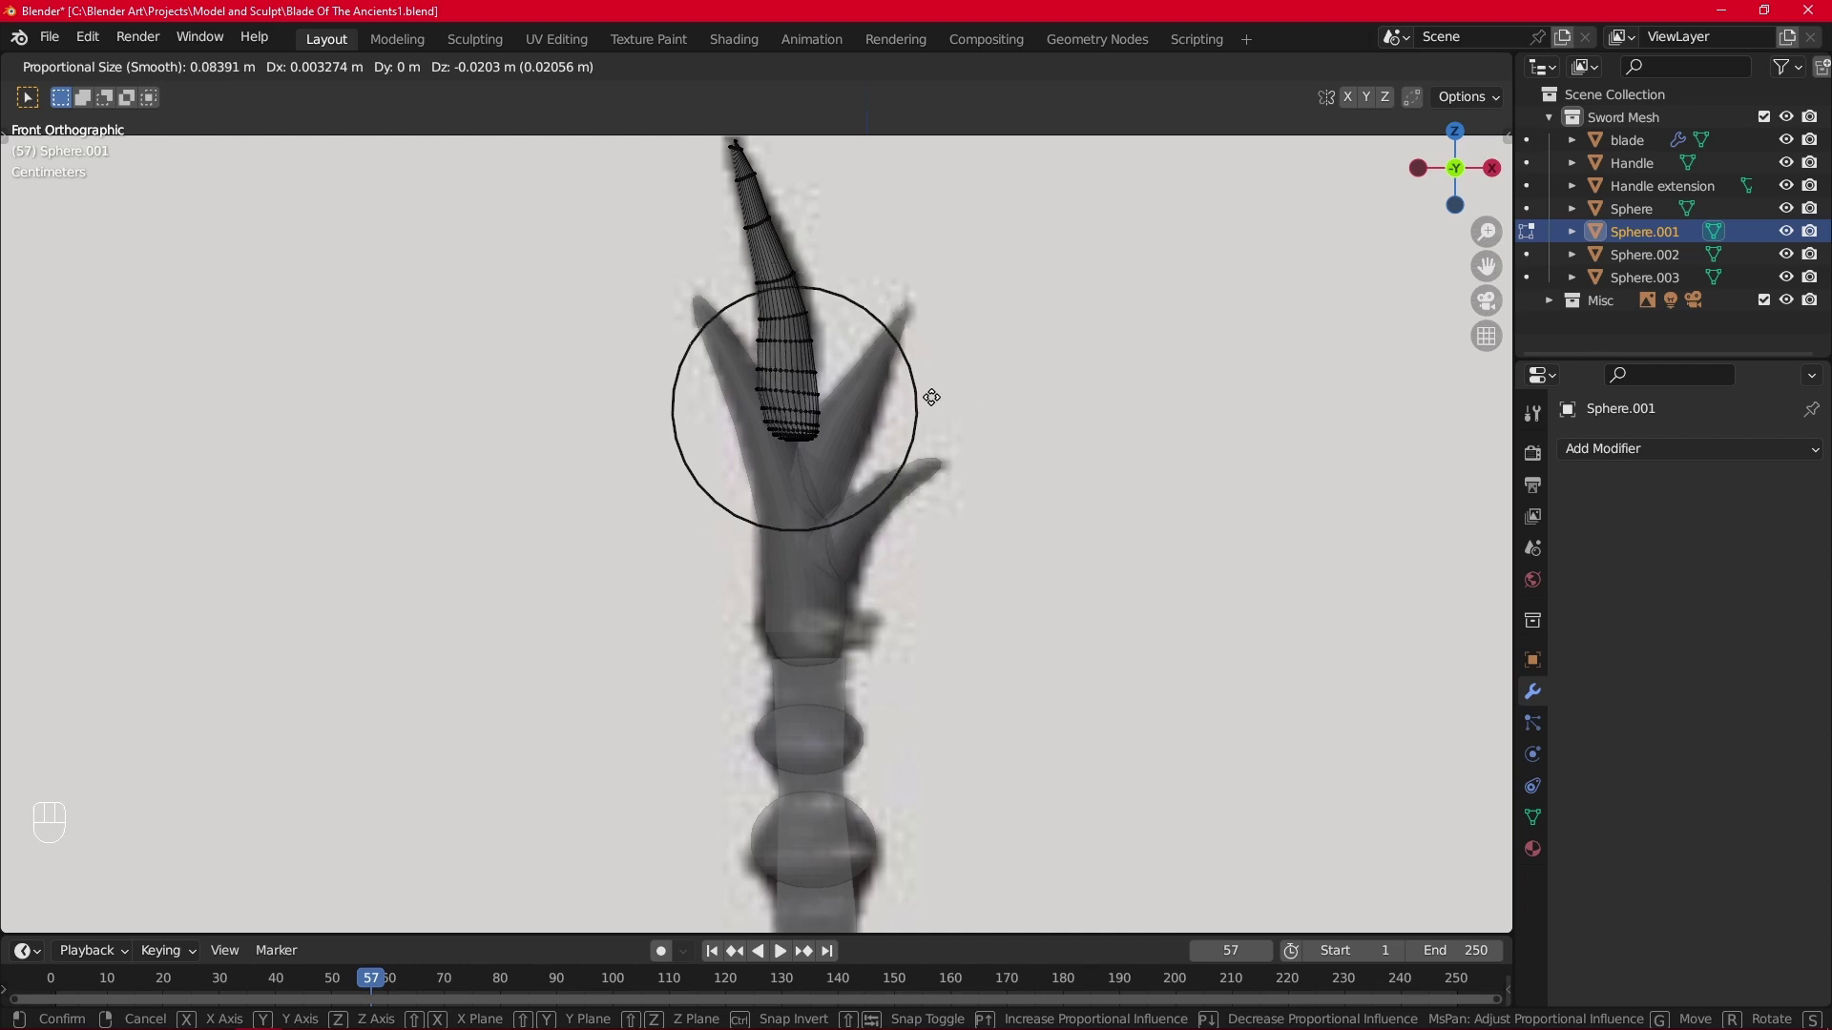
pyautogui.scroll(1, 931, 397)
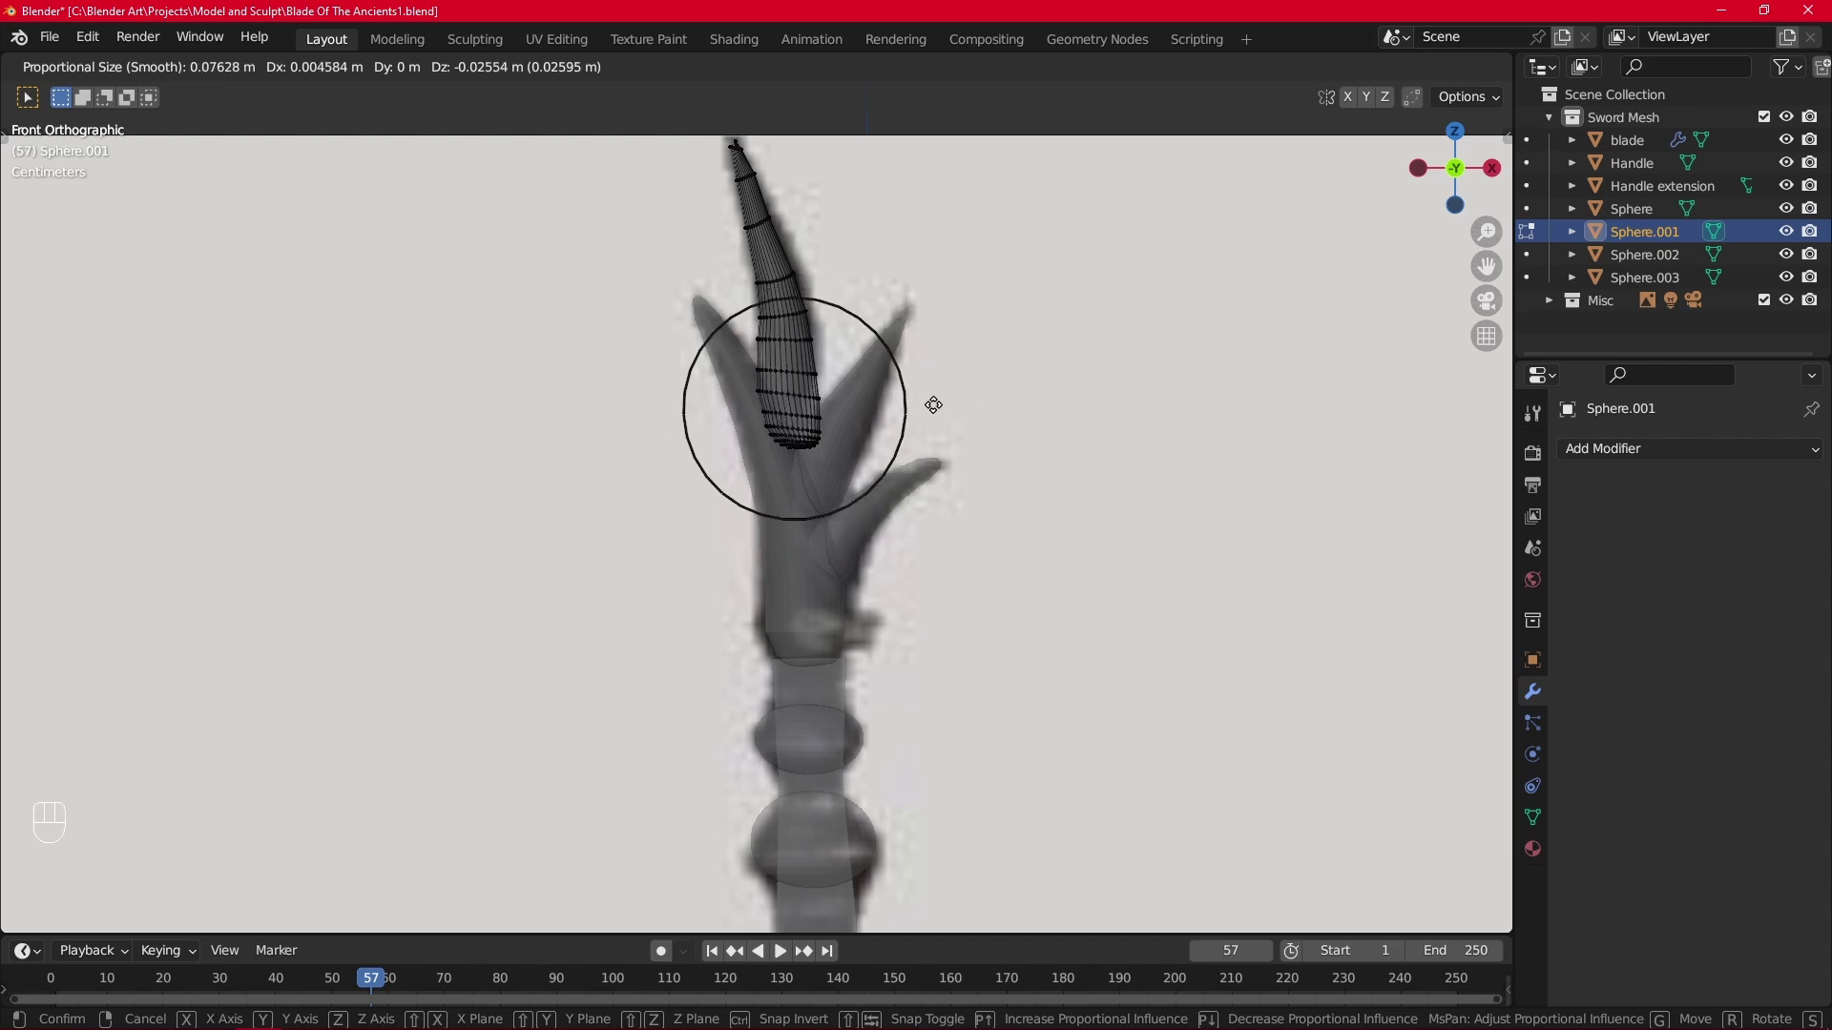
pyautogui.click(933, 405)
# Return to Object Mode and turn off the X-ray display.
pyautogui.scroll(-2, 933, 406)
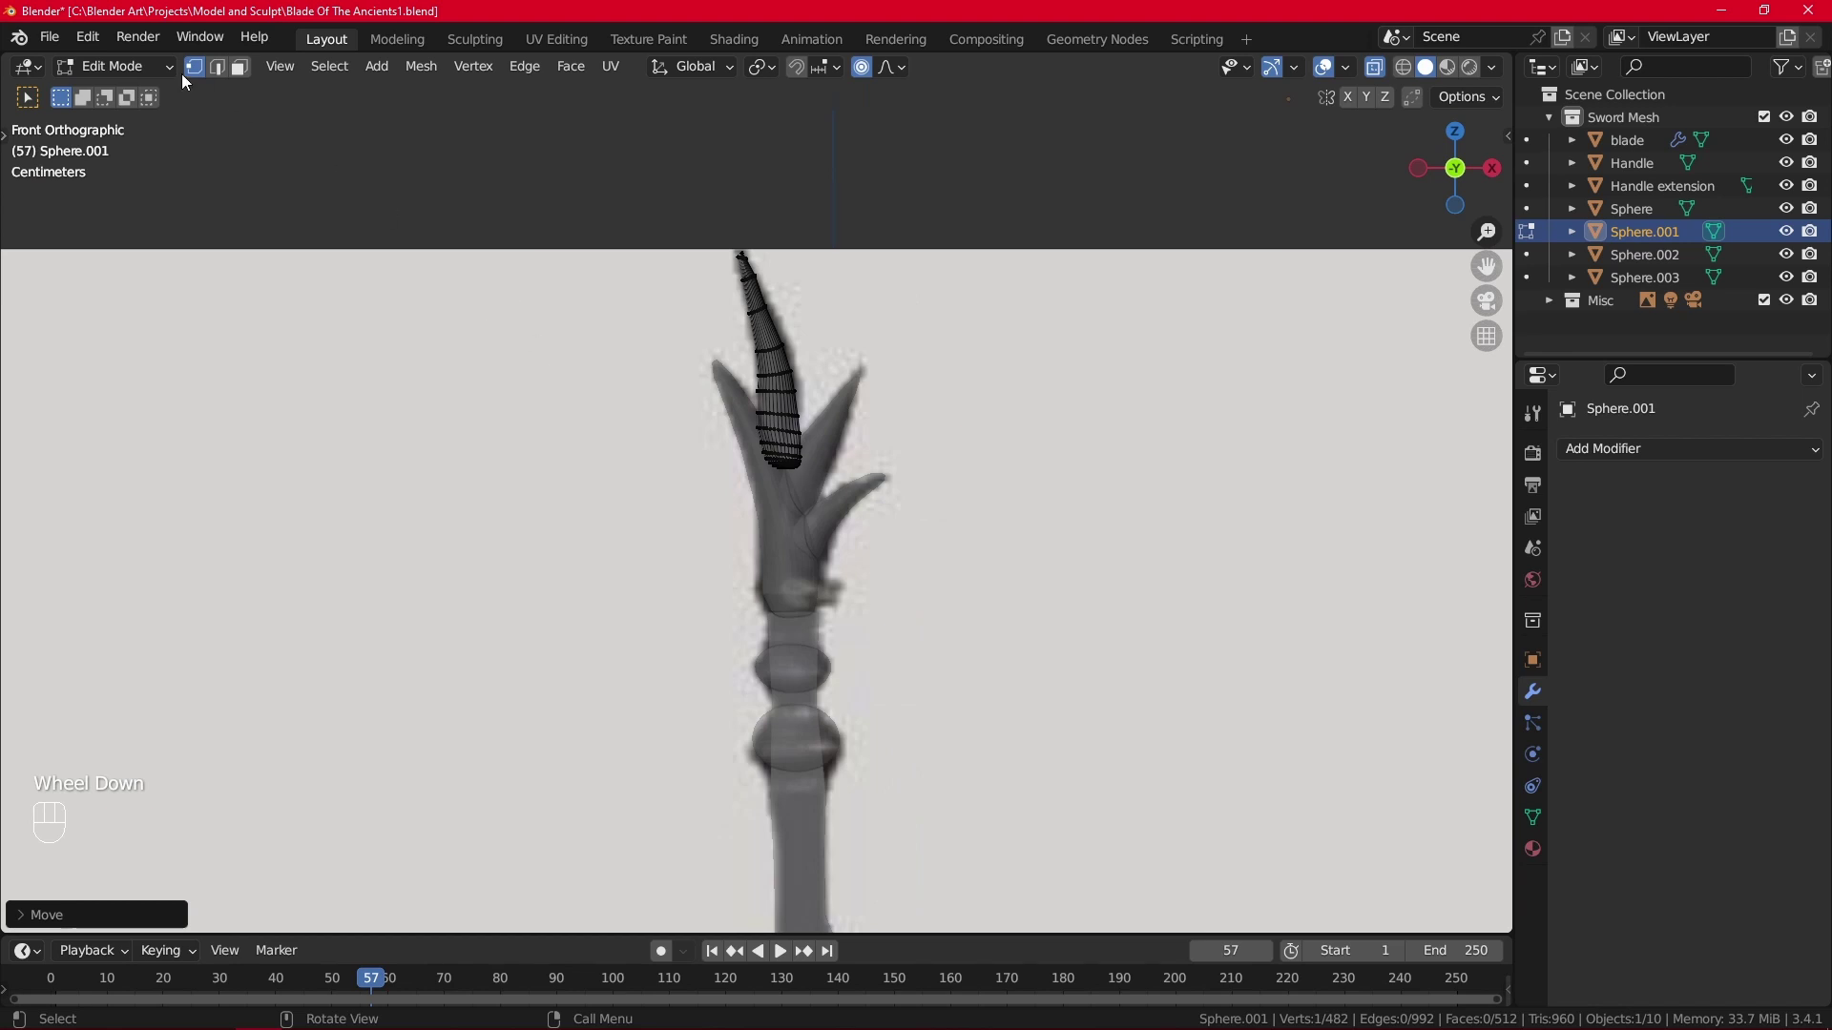
pyautogui.click(114, 66)
pyautogui.click(107, 88)
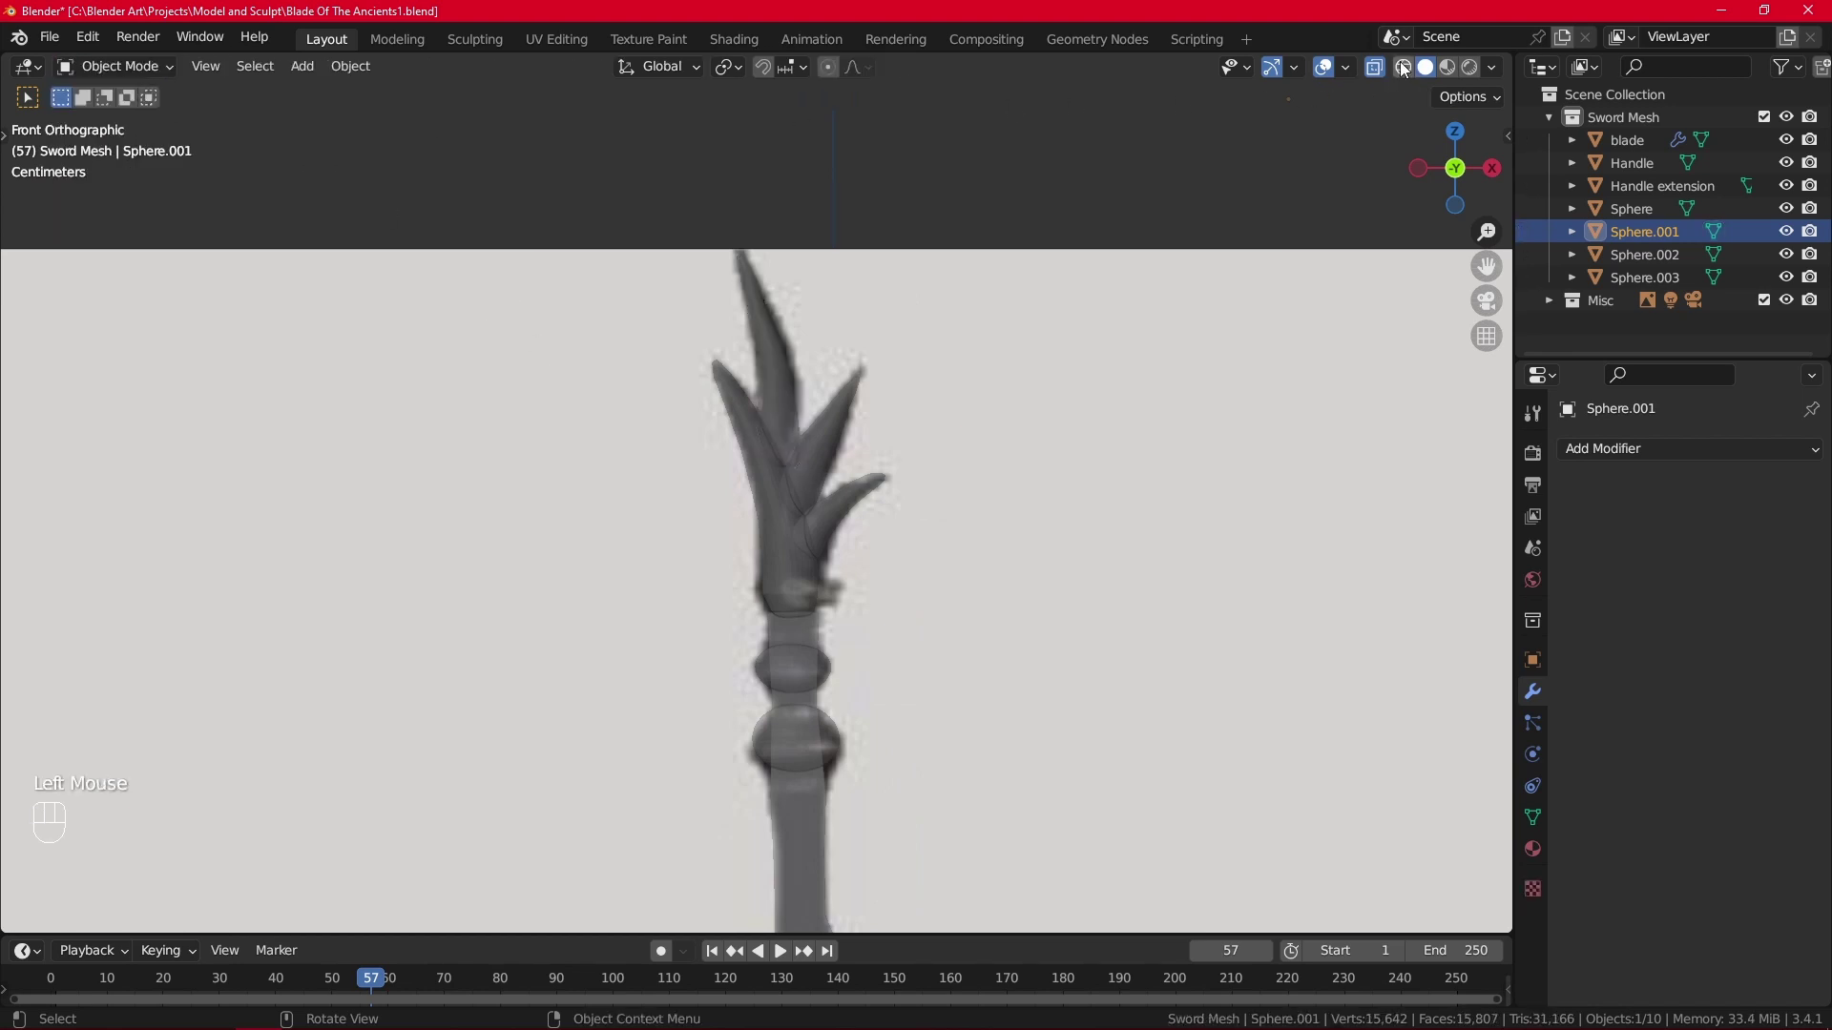
# Add a Solidify modifier to the Handle object and set its offset to 0.
pyautogui.scroll(-3, 1036, 336)
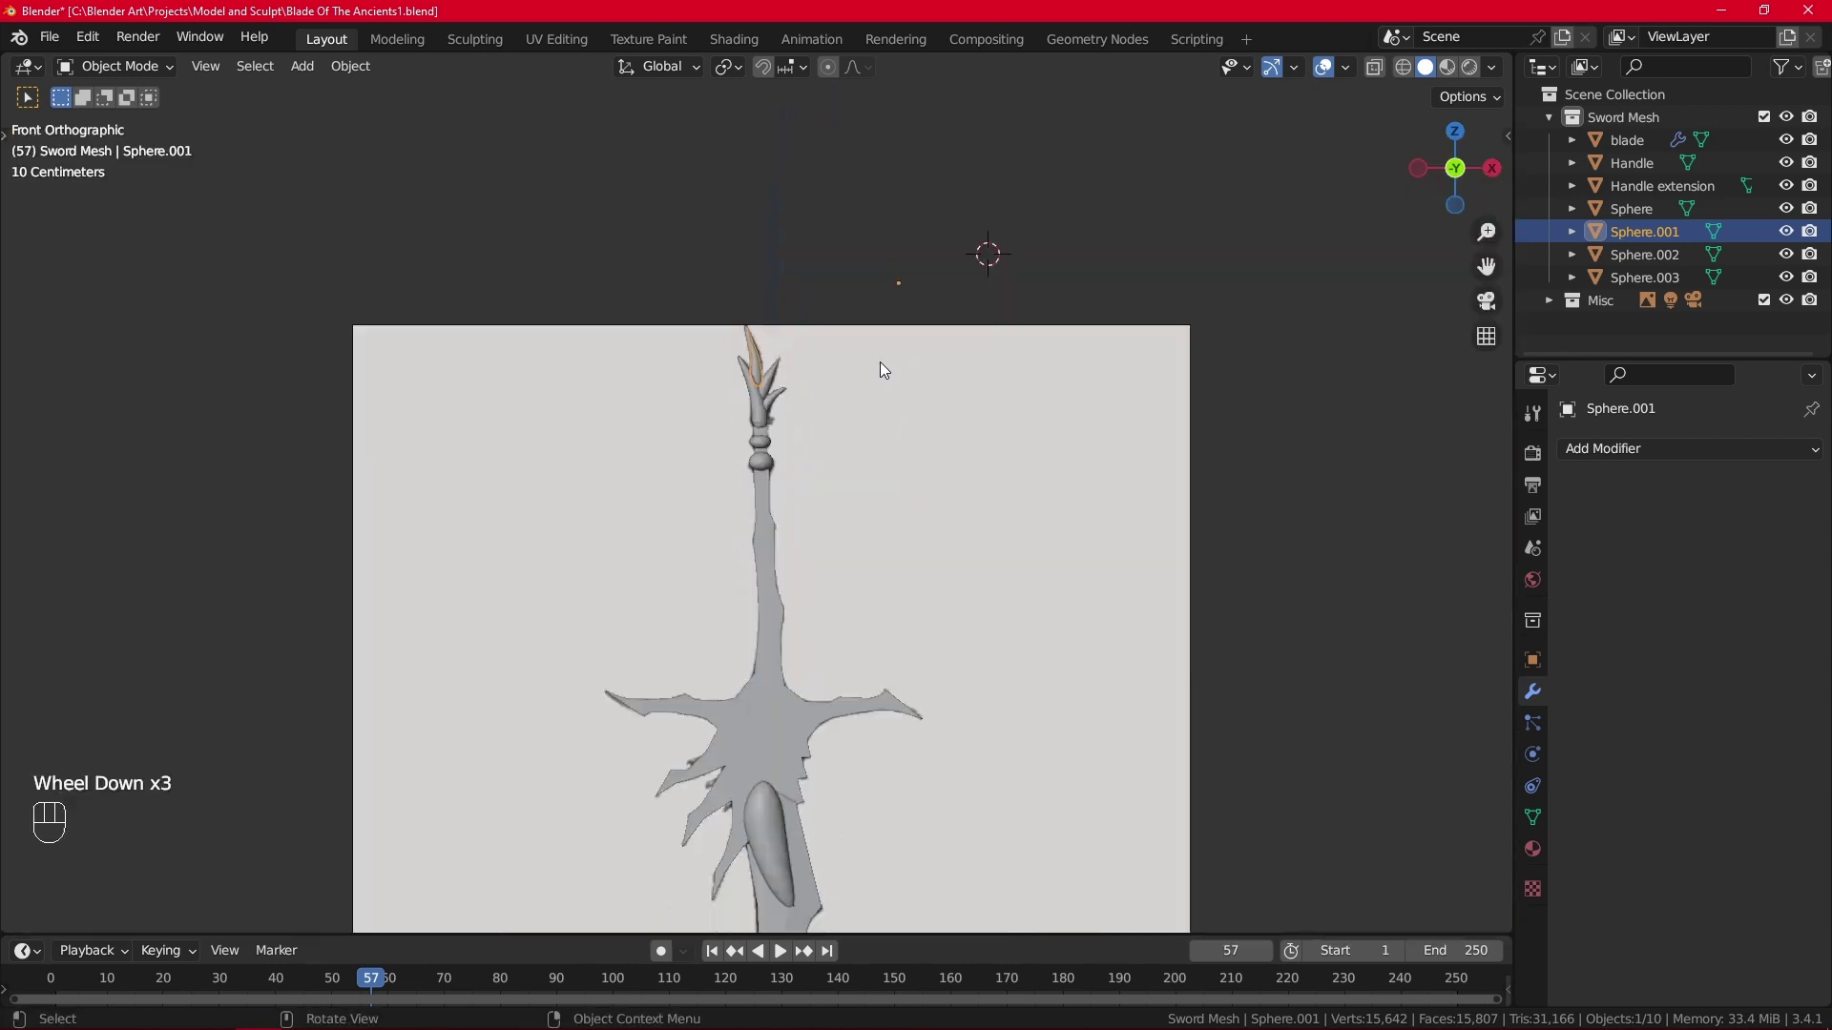
pyautogui.keyDown('shift'); pyautogui.moveTo(876, 564); pyautogui.dragTo(871, 426, button='middle'); pyautogui.keyUp('shift')
pyautogui.scroll(1, 850, 444)
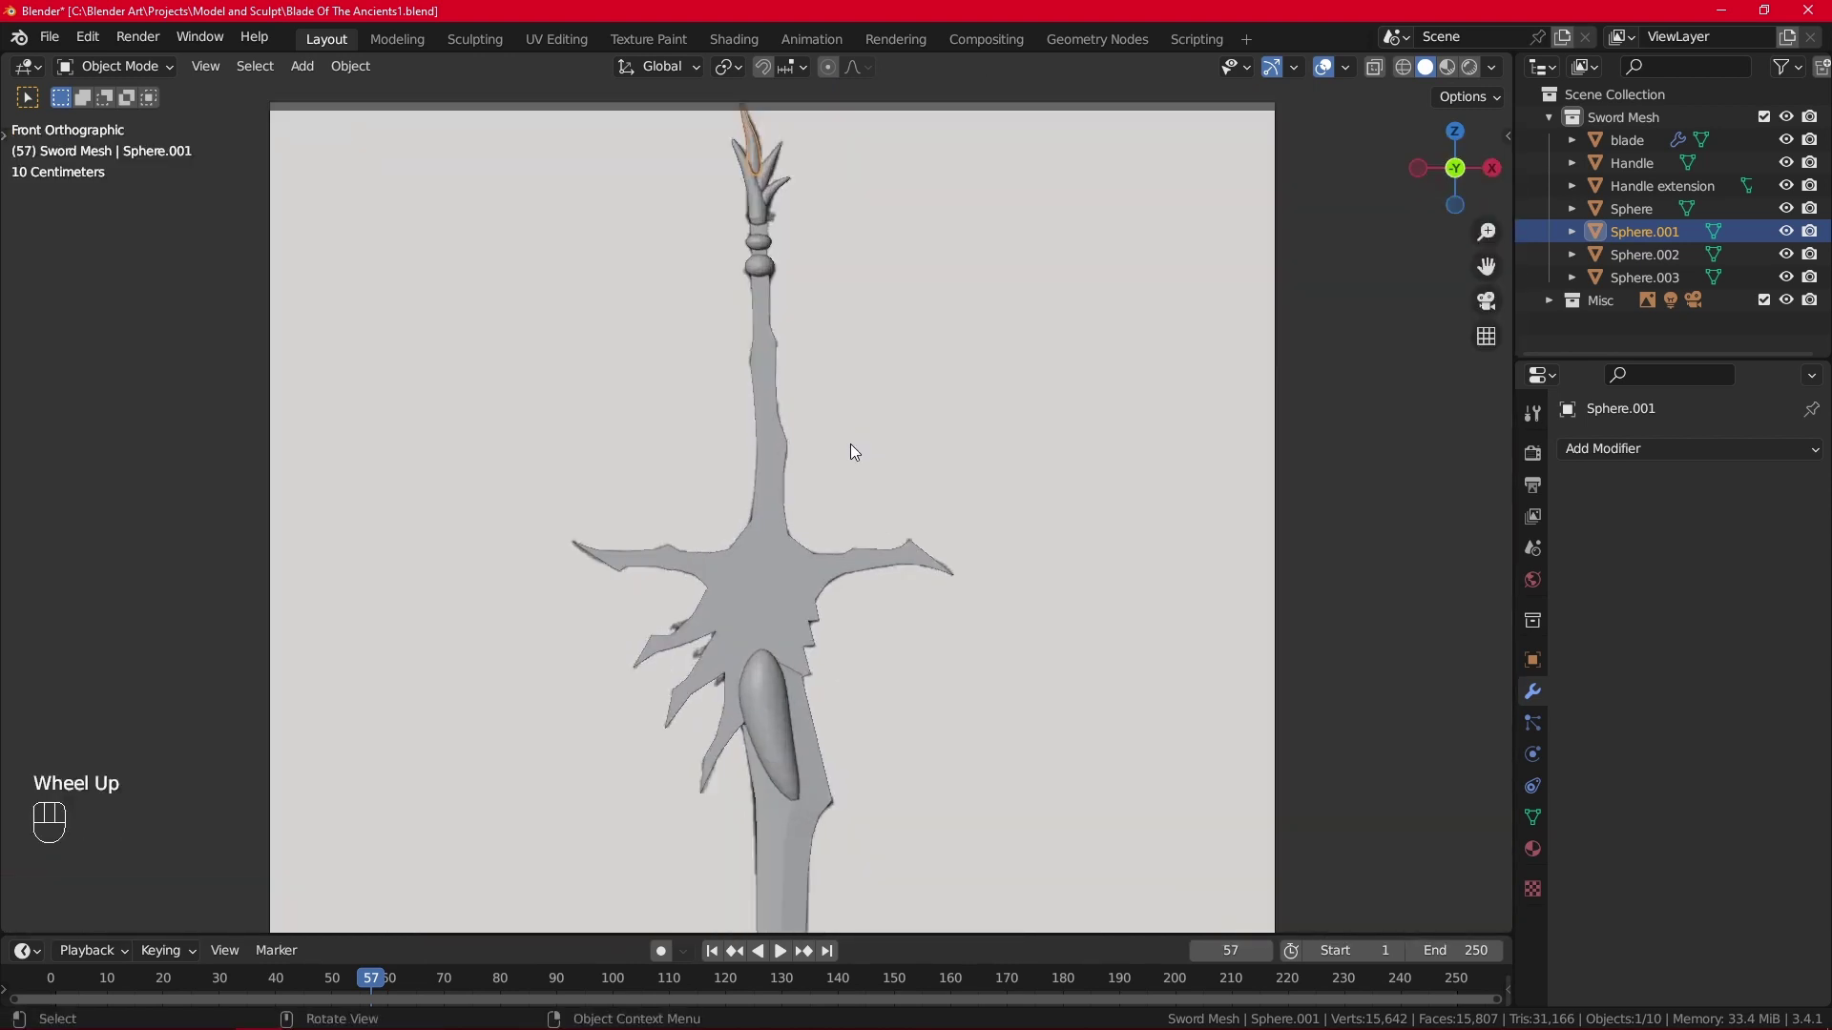
pyautogui.click(775, 531)
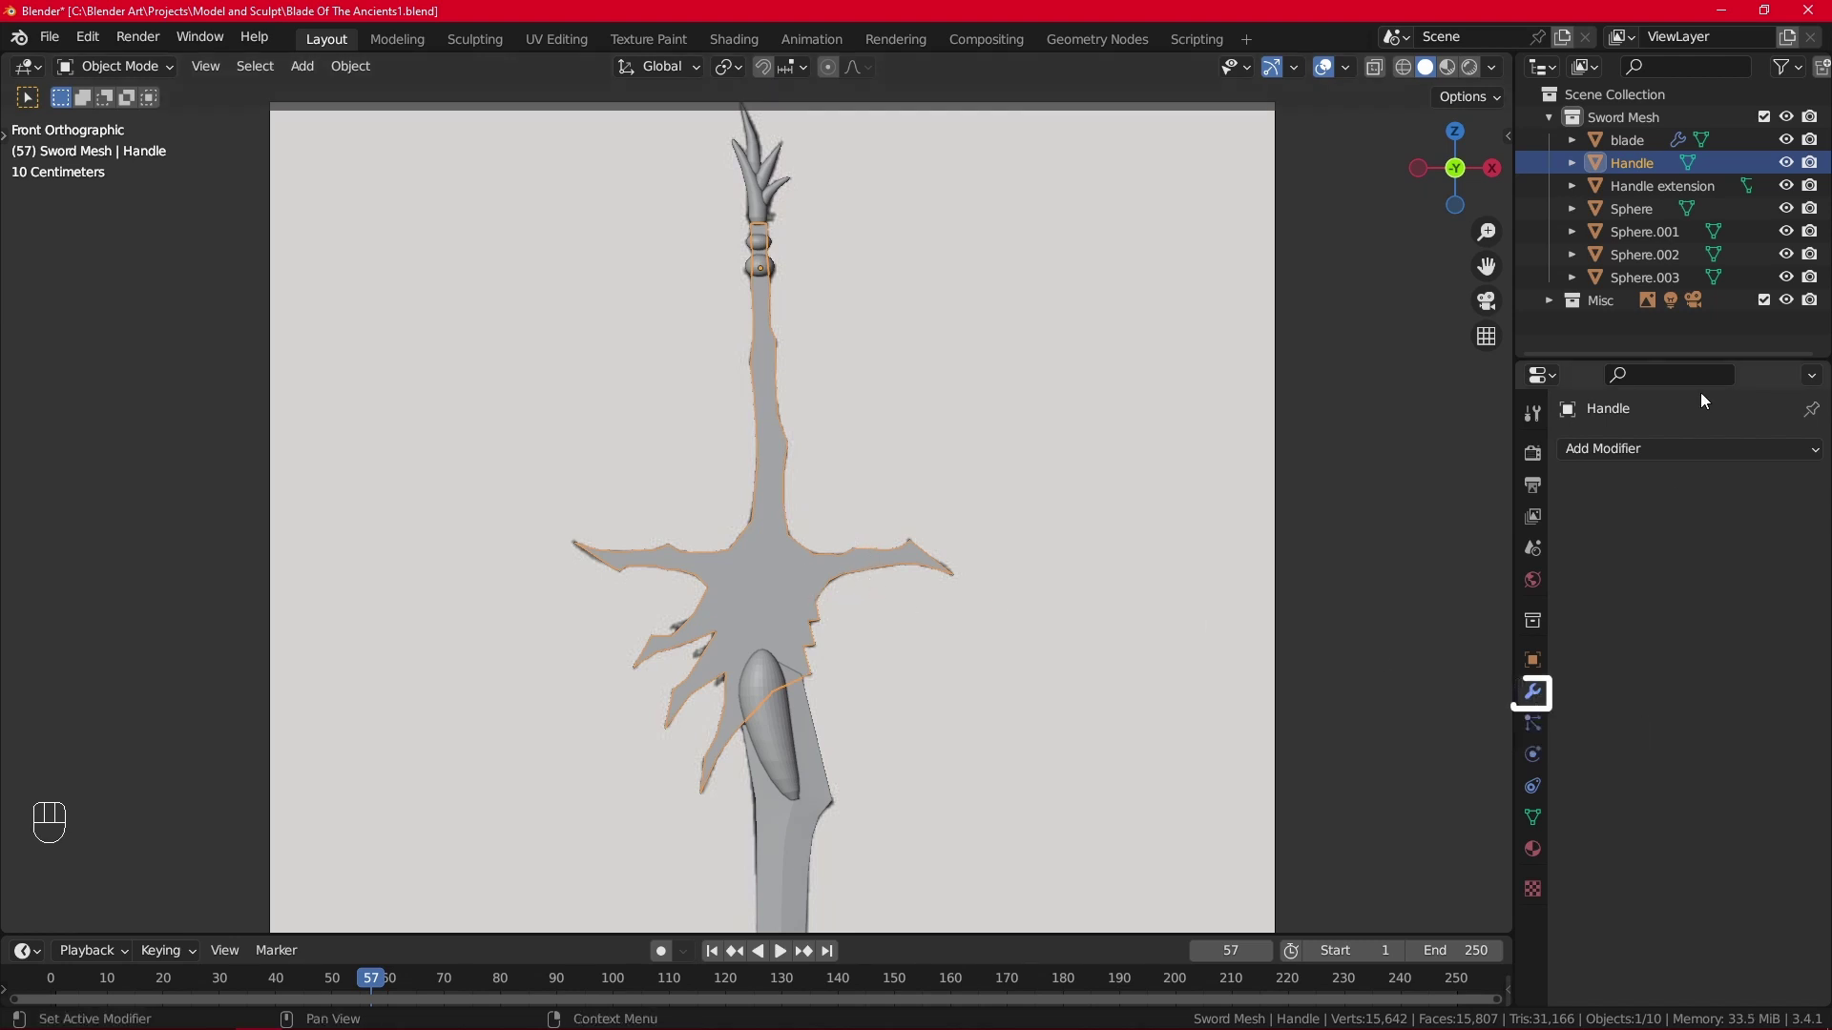
pyautogui.click(1677, 449)
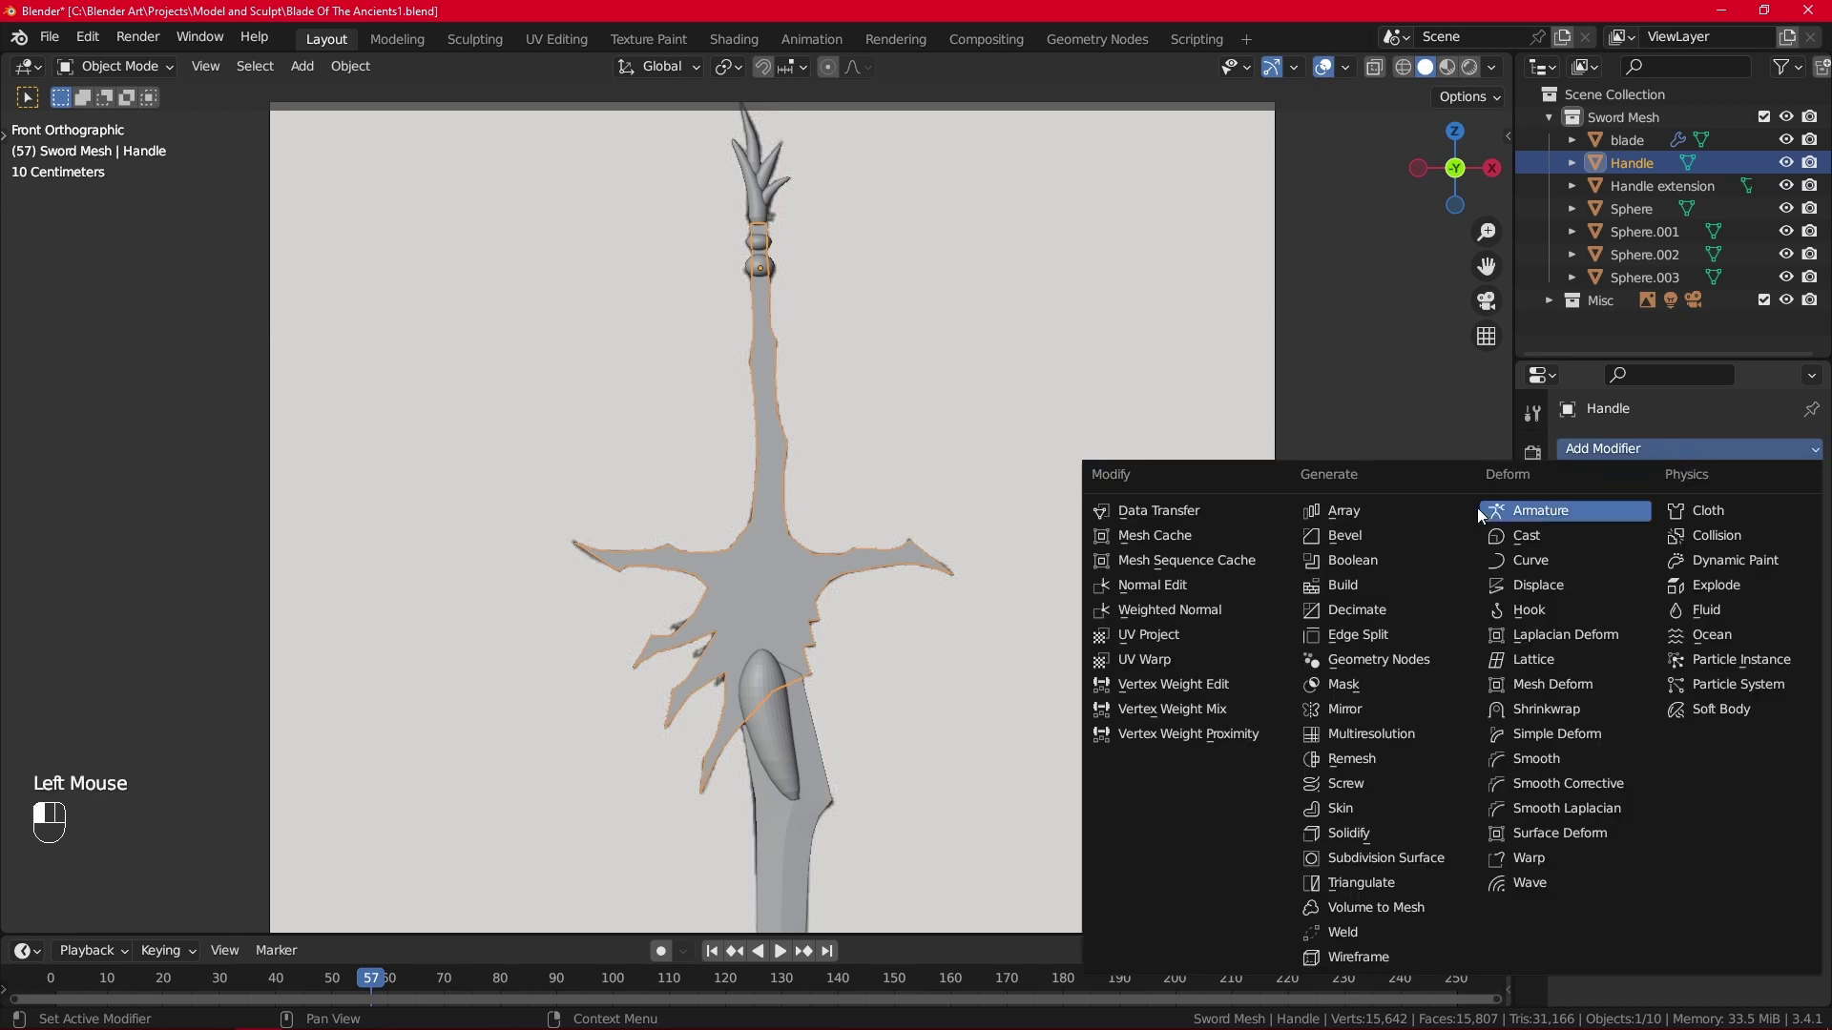
pyautogui.click(1355, 834)
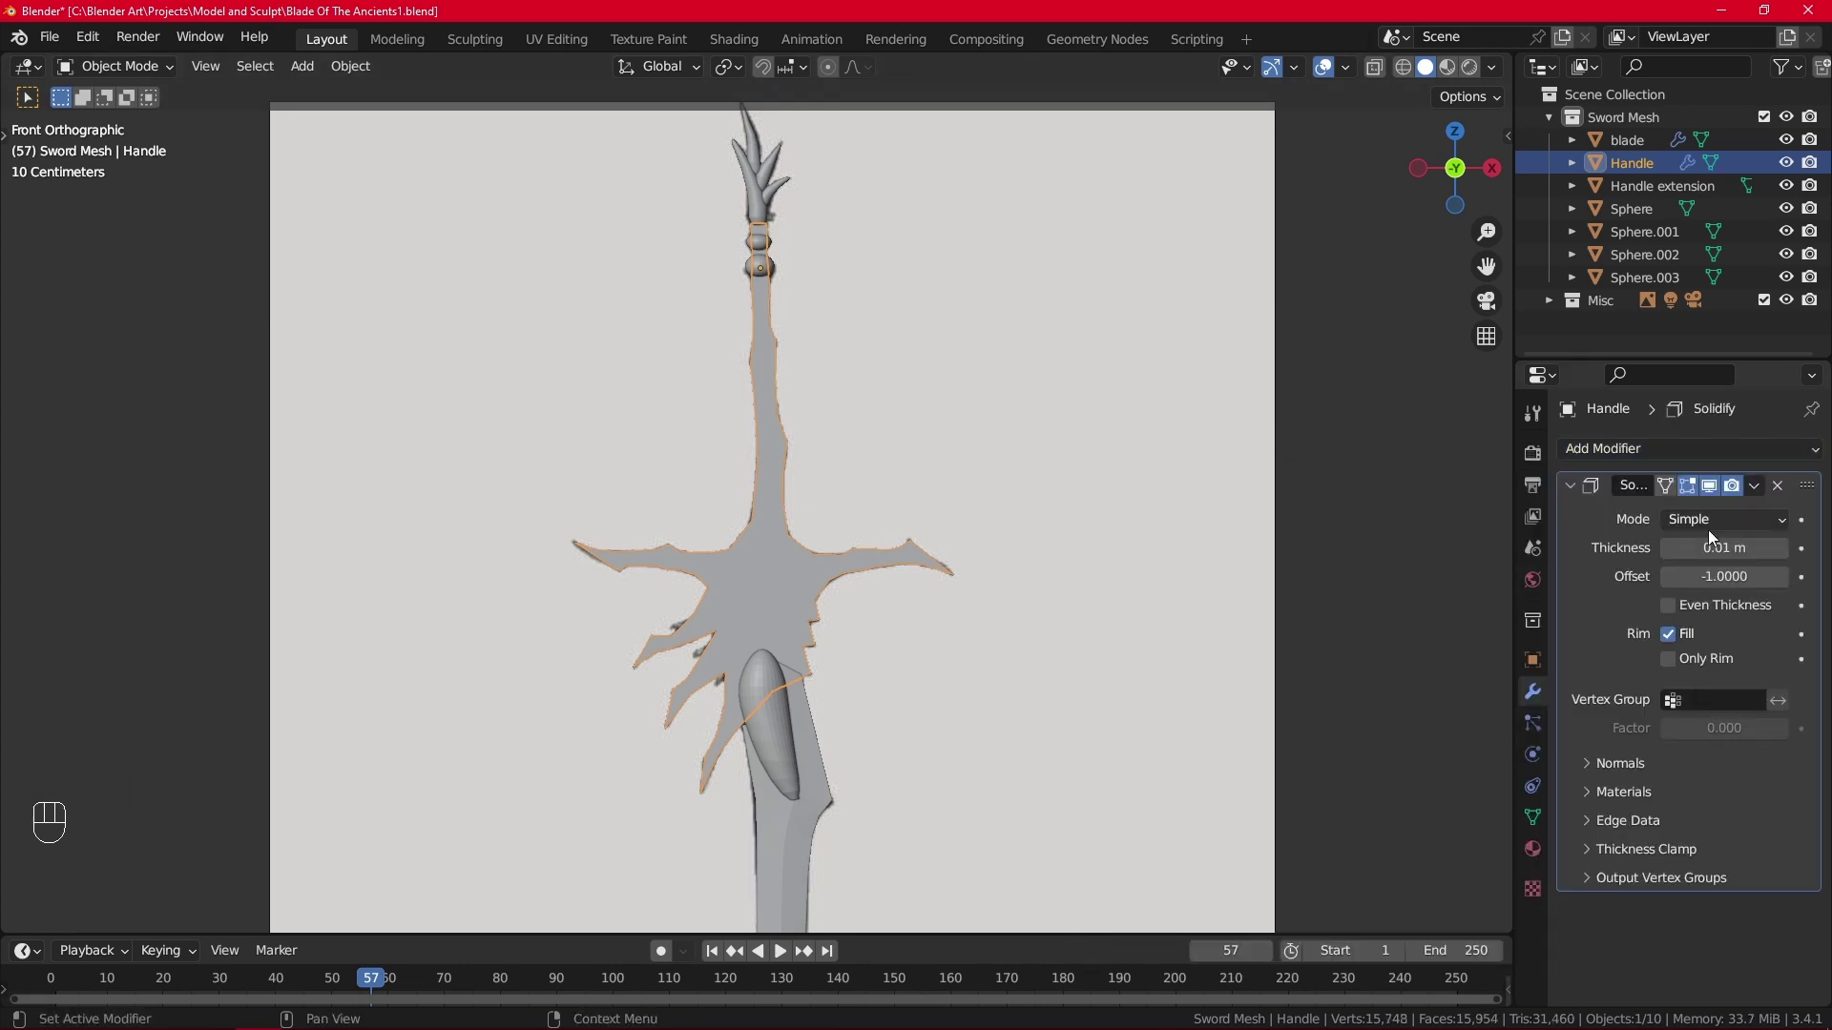
pyautogui.click(1732, 579)
pyautogui.press('Return')
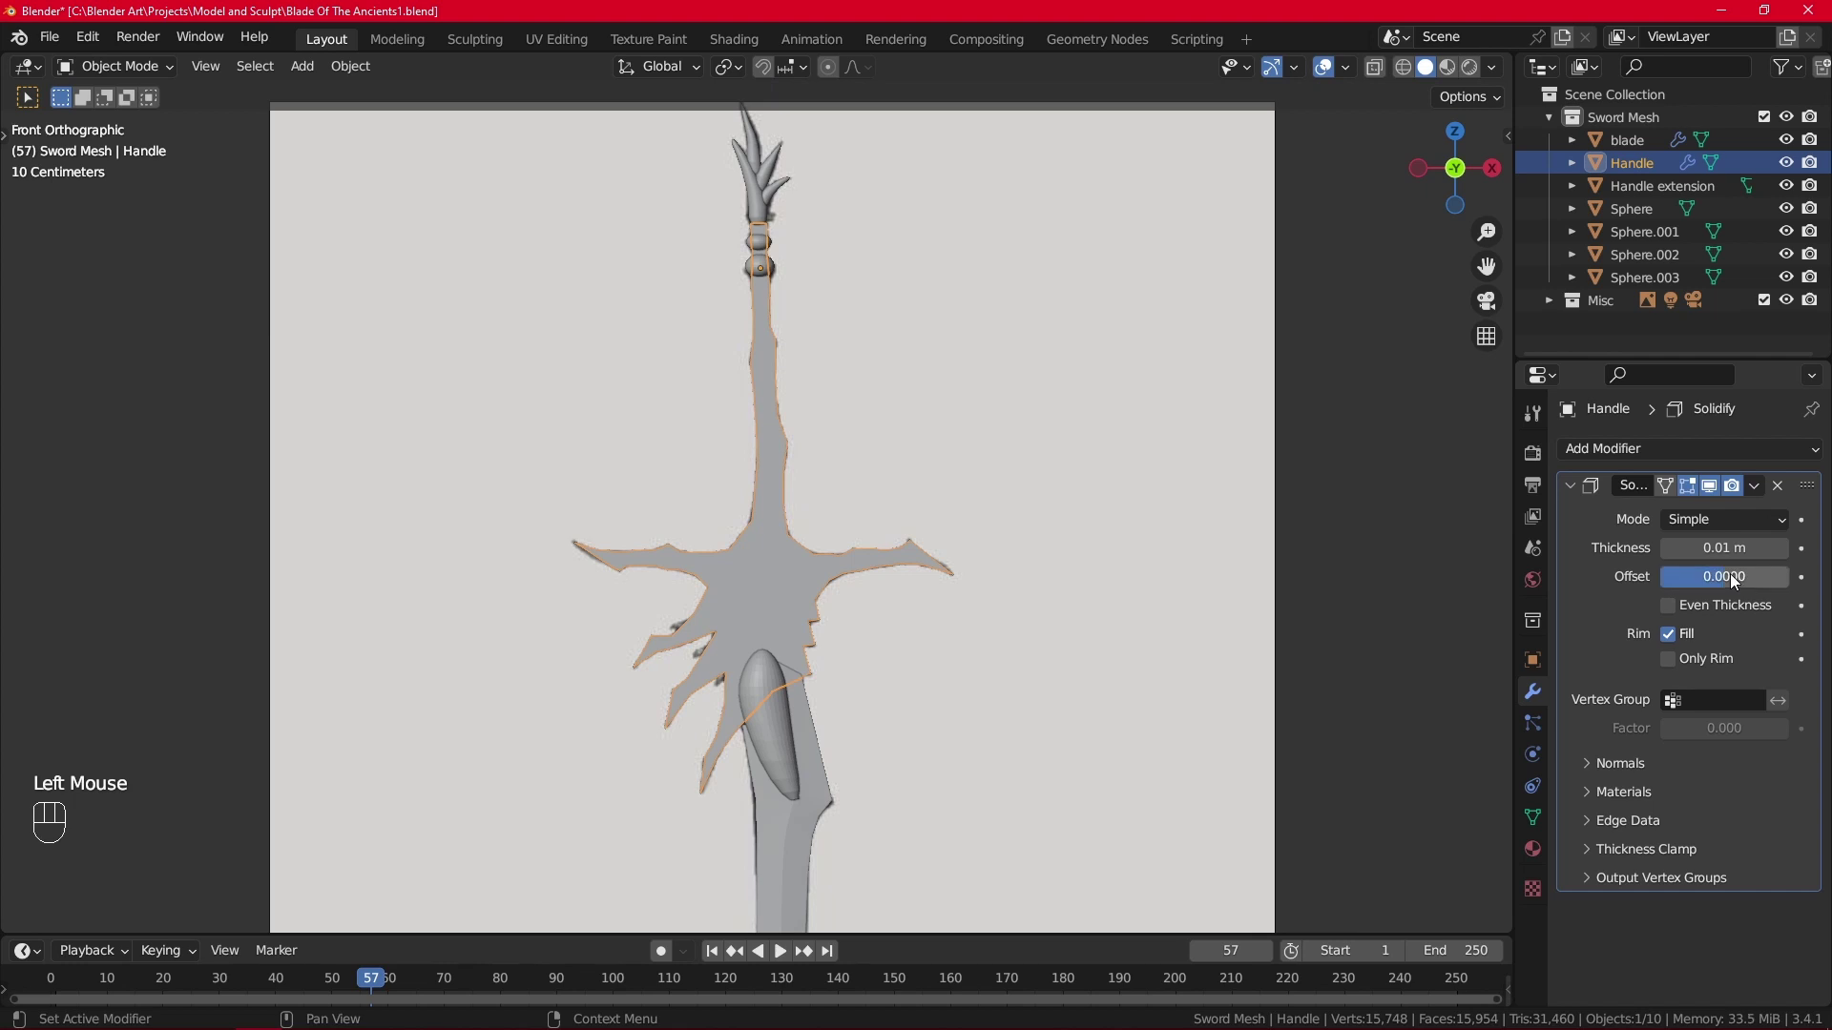
# Hide the Misc collection containing the reference image and view the handle from the right side.
pyautogui.keyDown('alt'); pyautogui.moveTo(1086, 467); pyautogui.dragTo(751, 490, button='middle'); pyautogui.keyUp('alt')
pyautogui.scroll(2, 746, 489)
pyautogui.scroll(1, 746, 489)
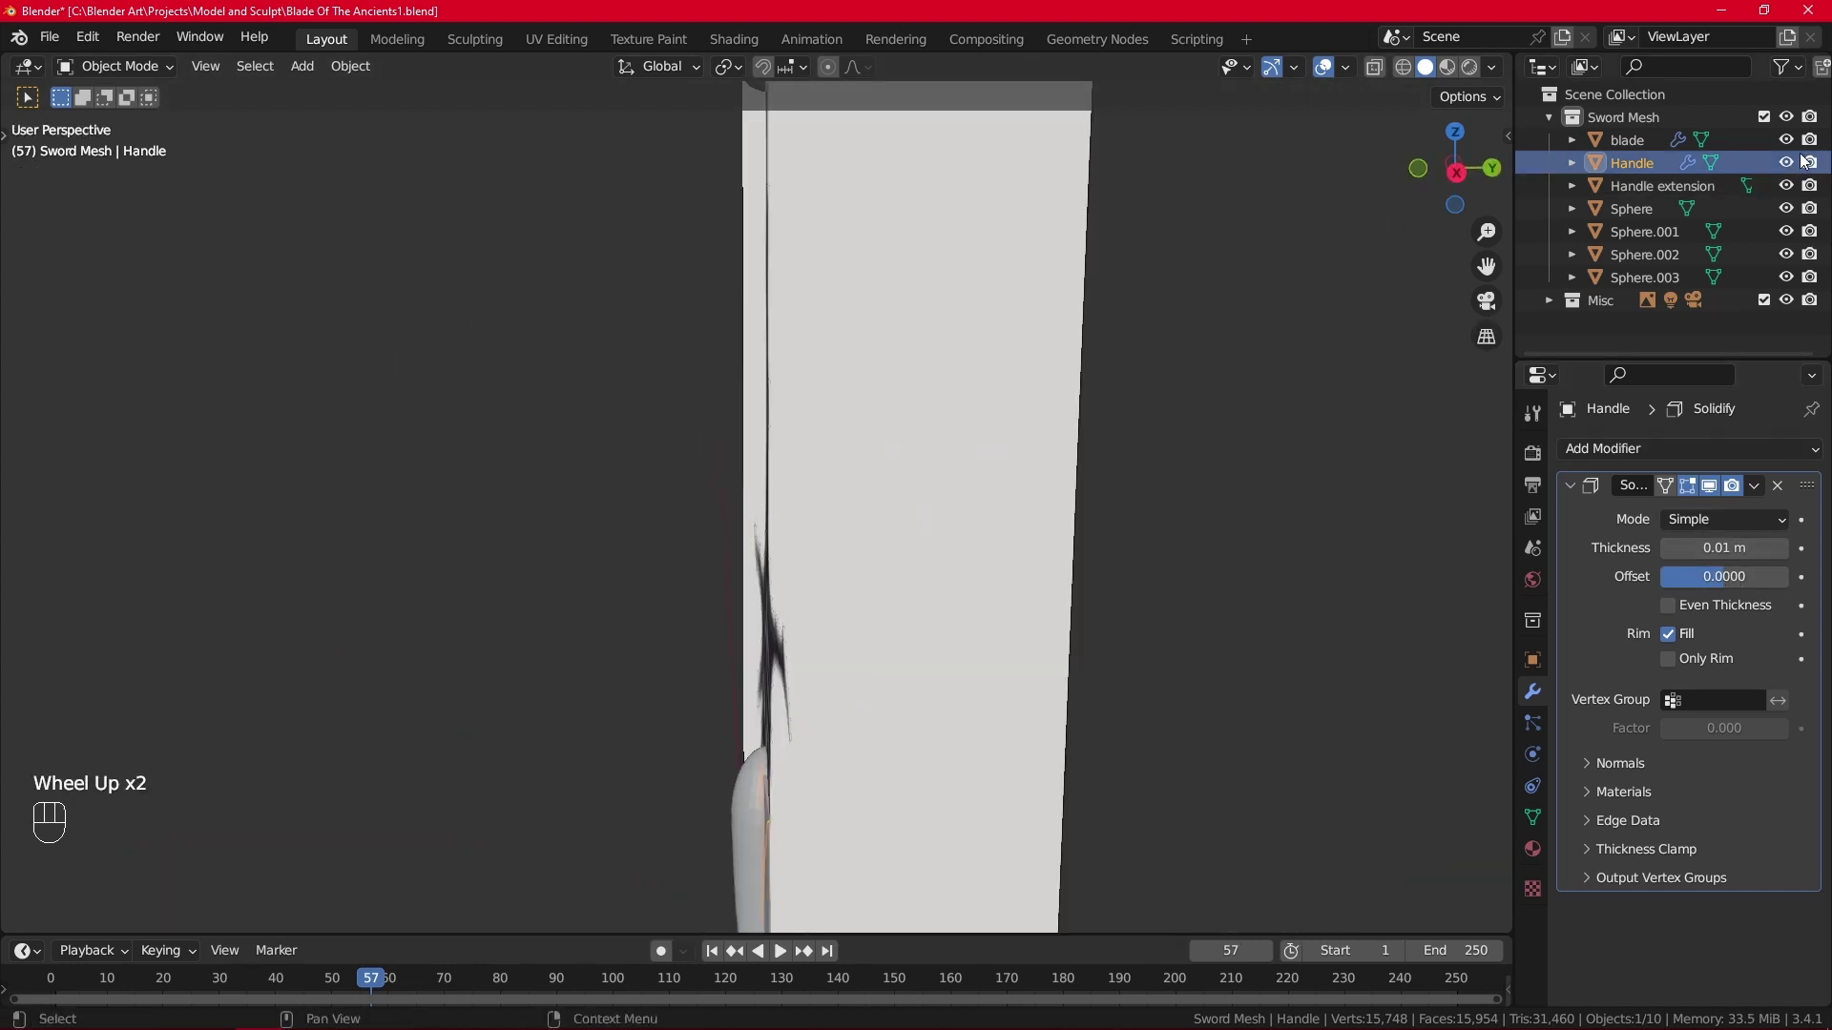
pyautogui.click(1787, 301)
pyautogui.press('KP_3')
# Increase the Handle's Solidify thickness to 1.16 m.
pyautogui.scroll(3, 988, 443)
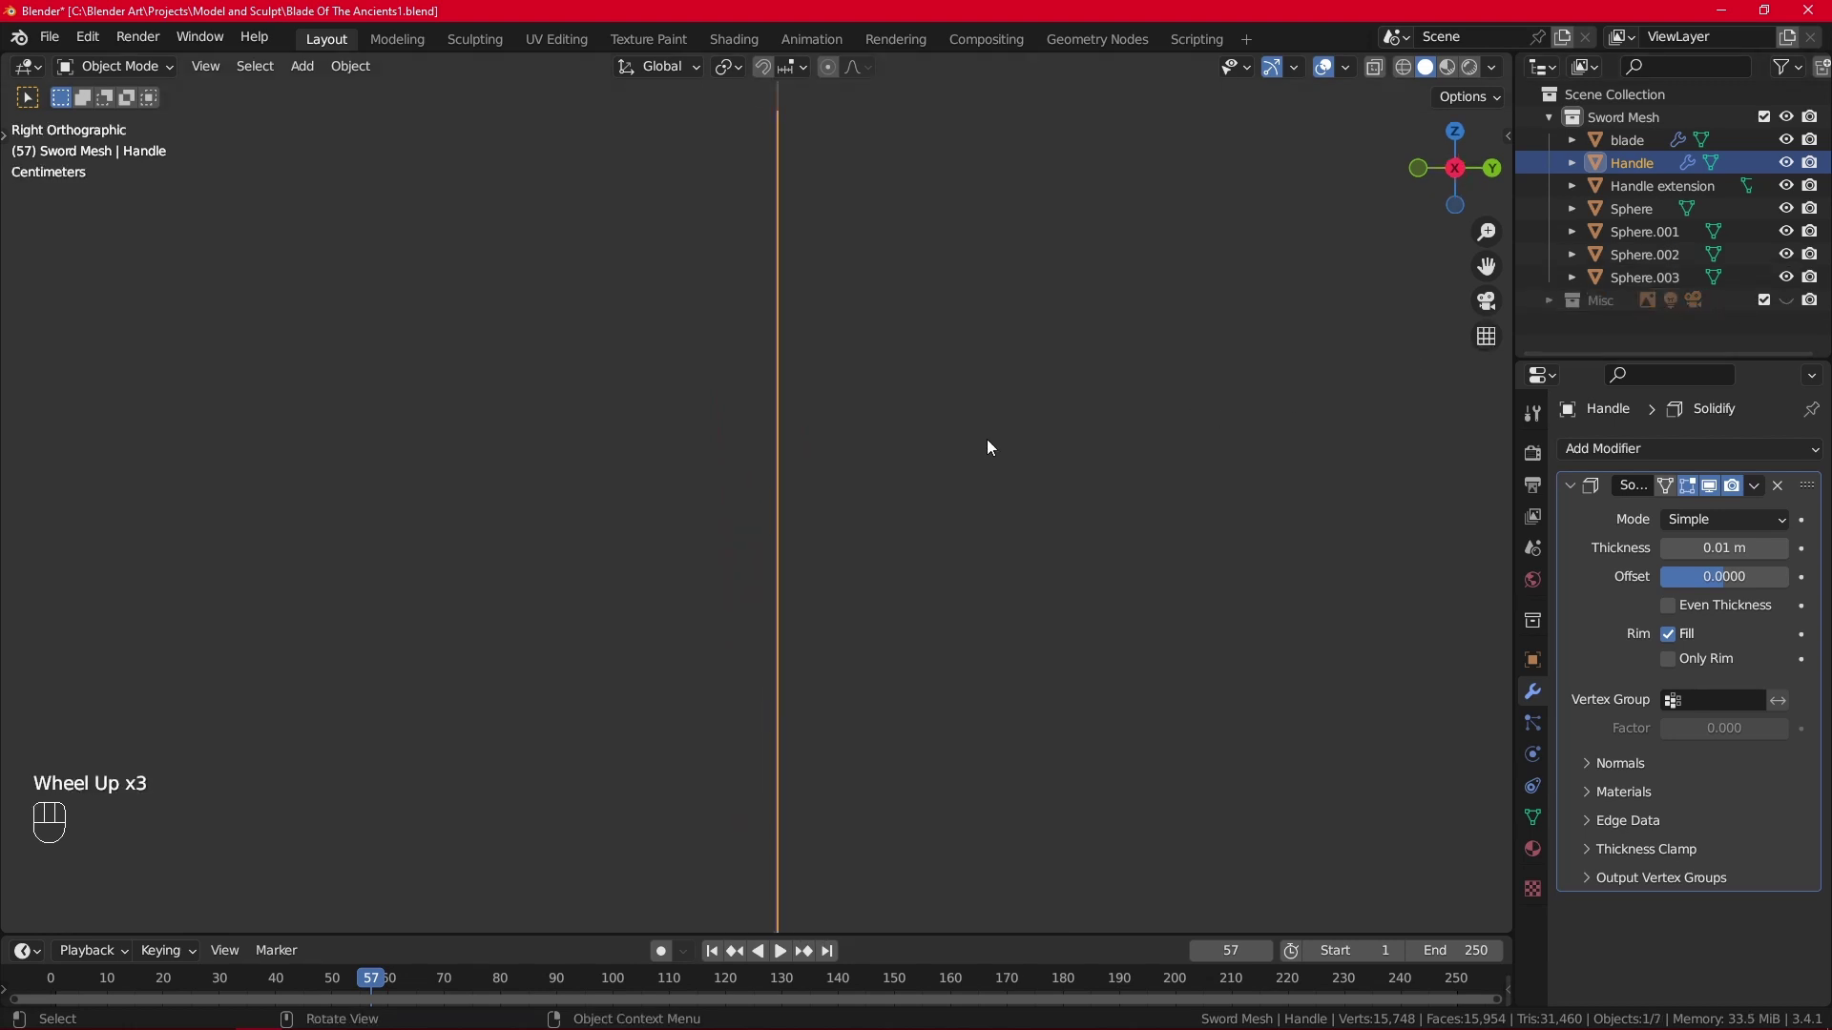
pyautogui.scroll(-4, 988, 445)
pyautogui.scroll(-1, 987, 439)
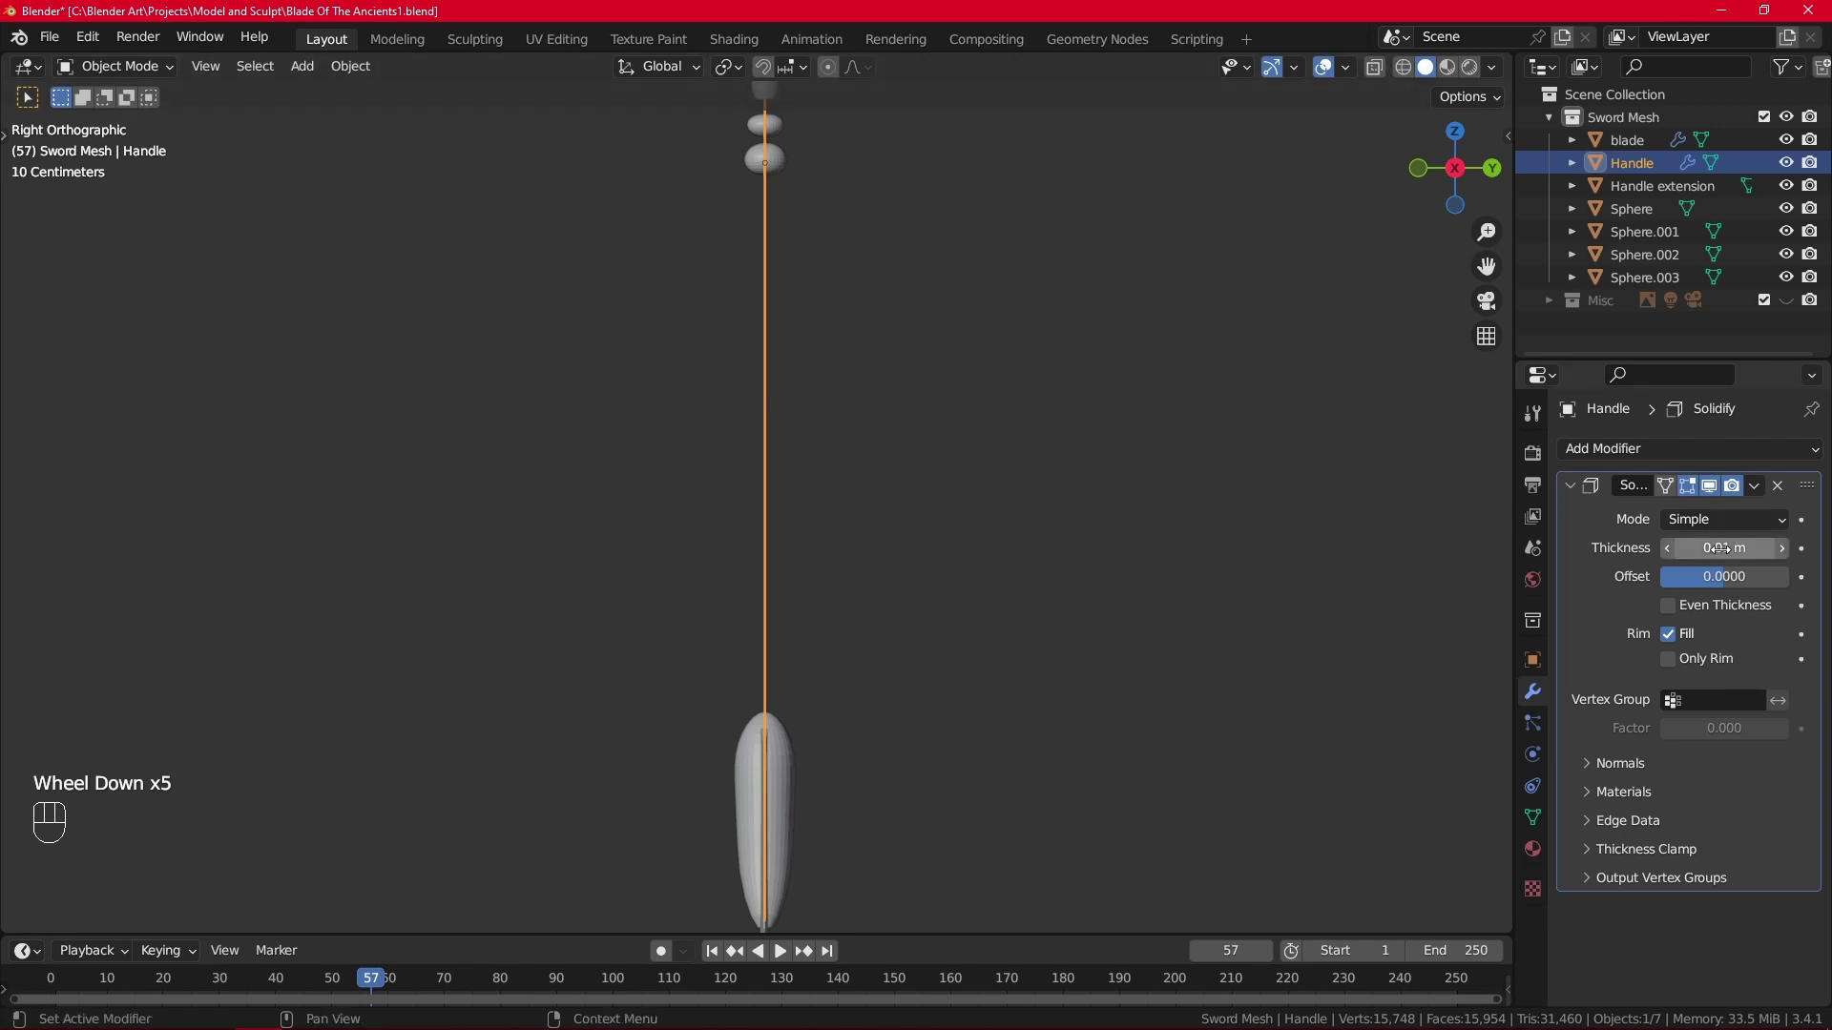
pyautogui.moveTo(1720, 549); pyautogui.dragTo(1817, 549)
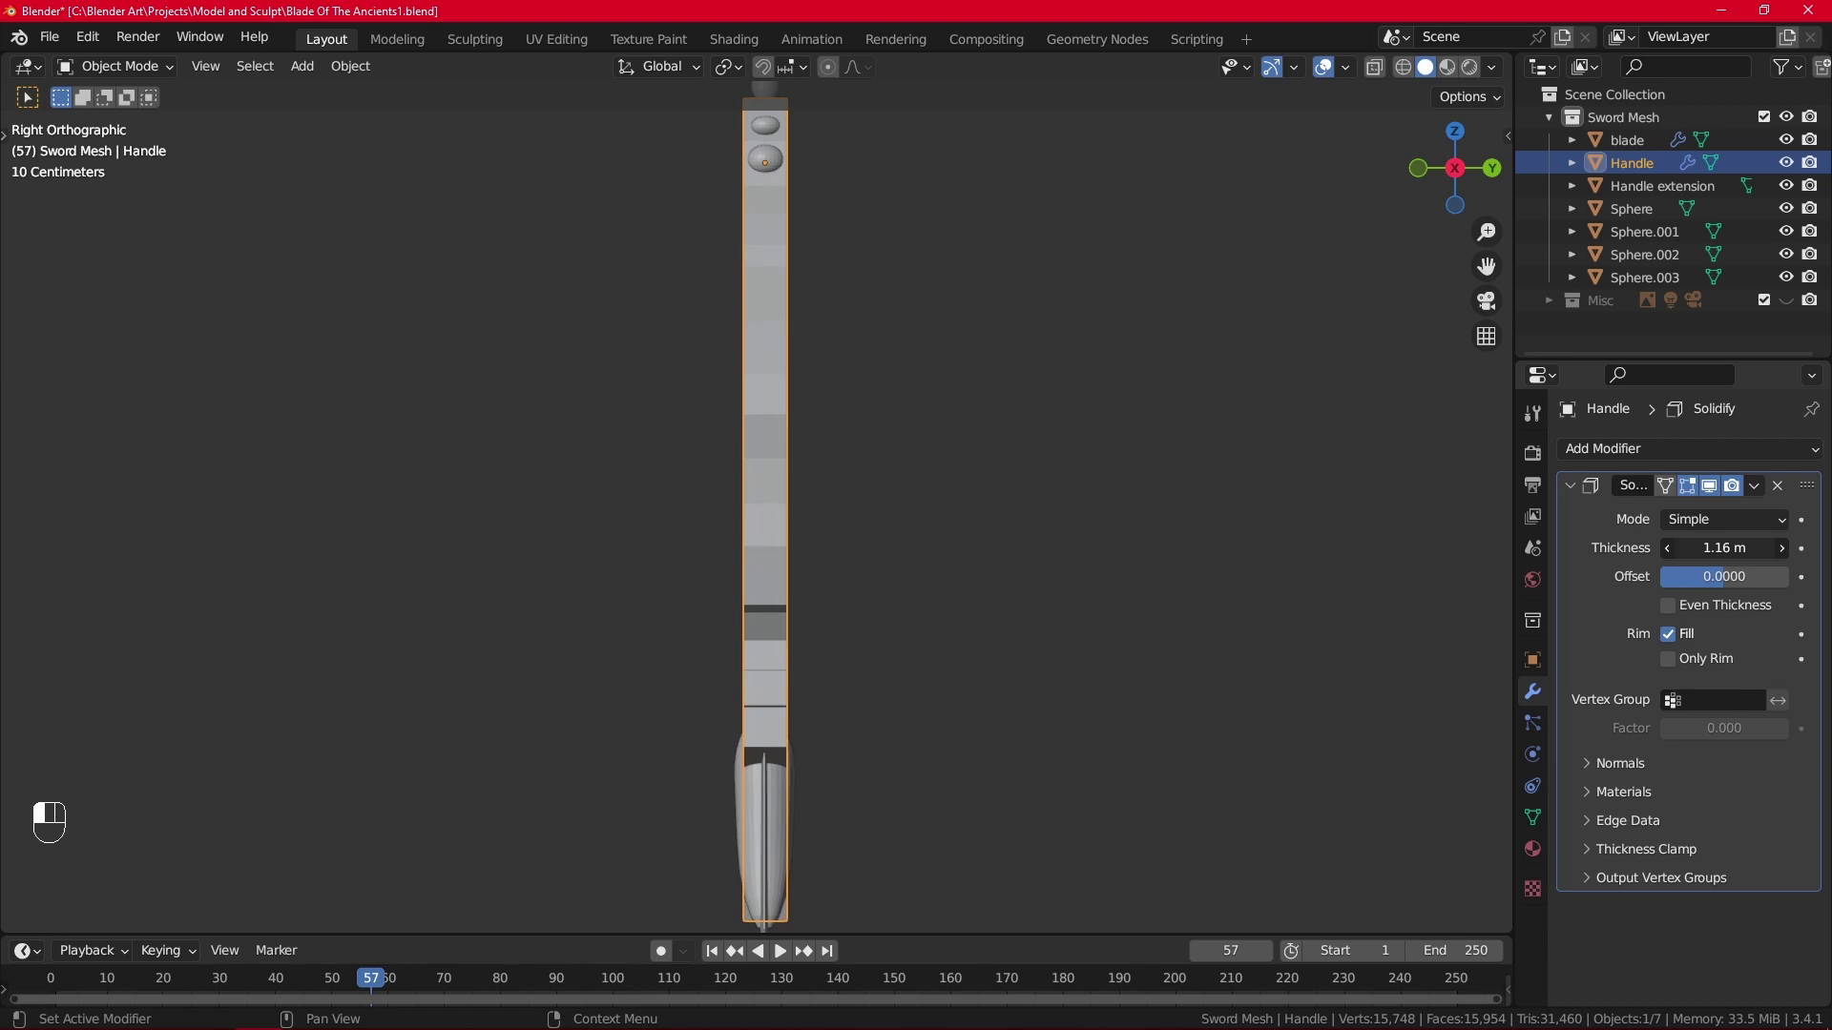
# Reduce the Handle's Solidify thickness in small increments to 0.98 m, checking the handle from several angles.
pyautogui.keyDown('alt'); pyautogui.moveTo(1144, 582); pyautogui.dragTo(1363, 560, button='middle'); pyautogui.keyUp('alt')
pyautogui.click(1664, 552)
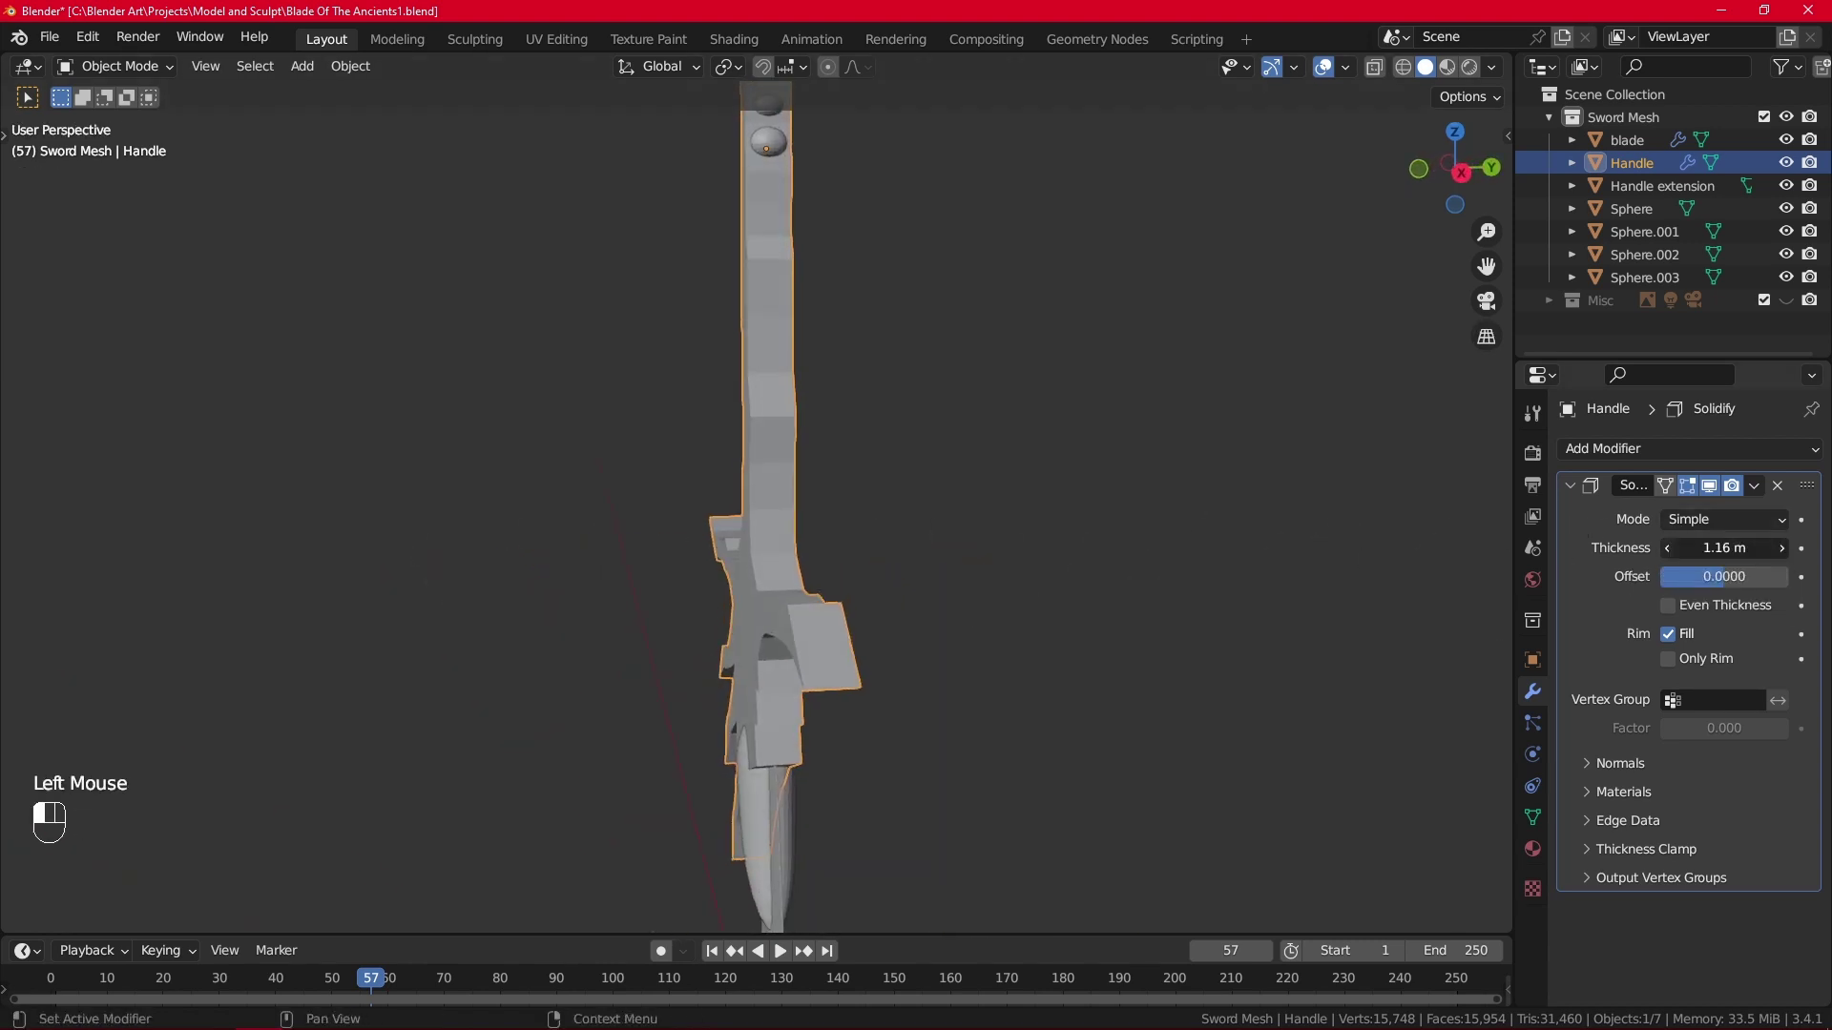
pyautogui.click(1663, 551)
pyautogui.click(1664, 551)
pyautogui.click(1664, 551)
pyautogui.click(1664, 552)
pyautogui.click(1664, 552)
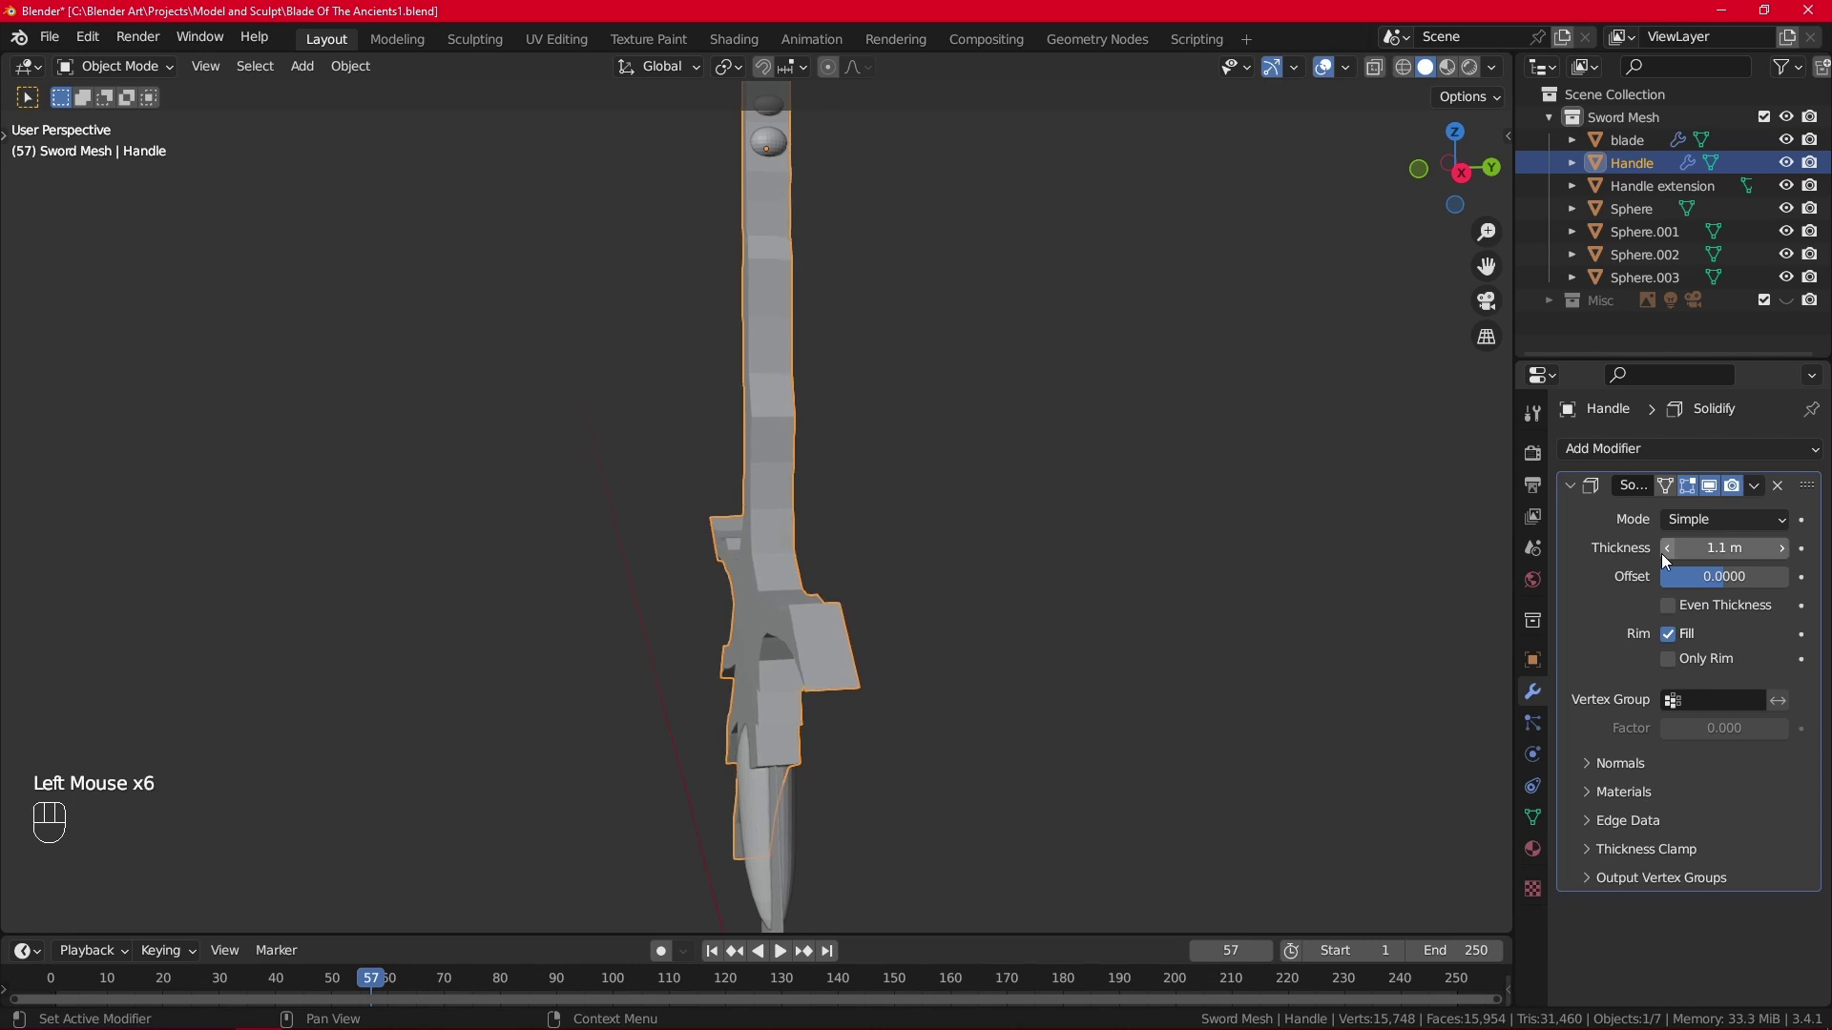
pyautogui.moveTo(1440, 558)
pyautogui.keyDown('alt'); pyautogui.mouseDown(button='middle')
pyautogui.moveTo(1086, 572)
pyautogui.moveTo(1389, 597)
pyautogui.moveTo(1303, 576)
pyautogui.moveTo(1450, 543)
pyautogui.mouseUp(button='middle'); pyautogui.keyUp('alt')
pyautogui.click(1669, 551)
pyautogui.click(1669, 551)
pyautogui.click(1669, 551)
pyautogui.click(1669, 552)
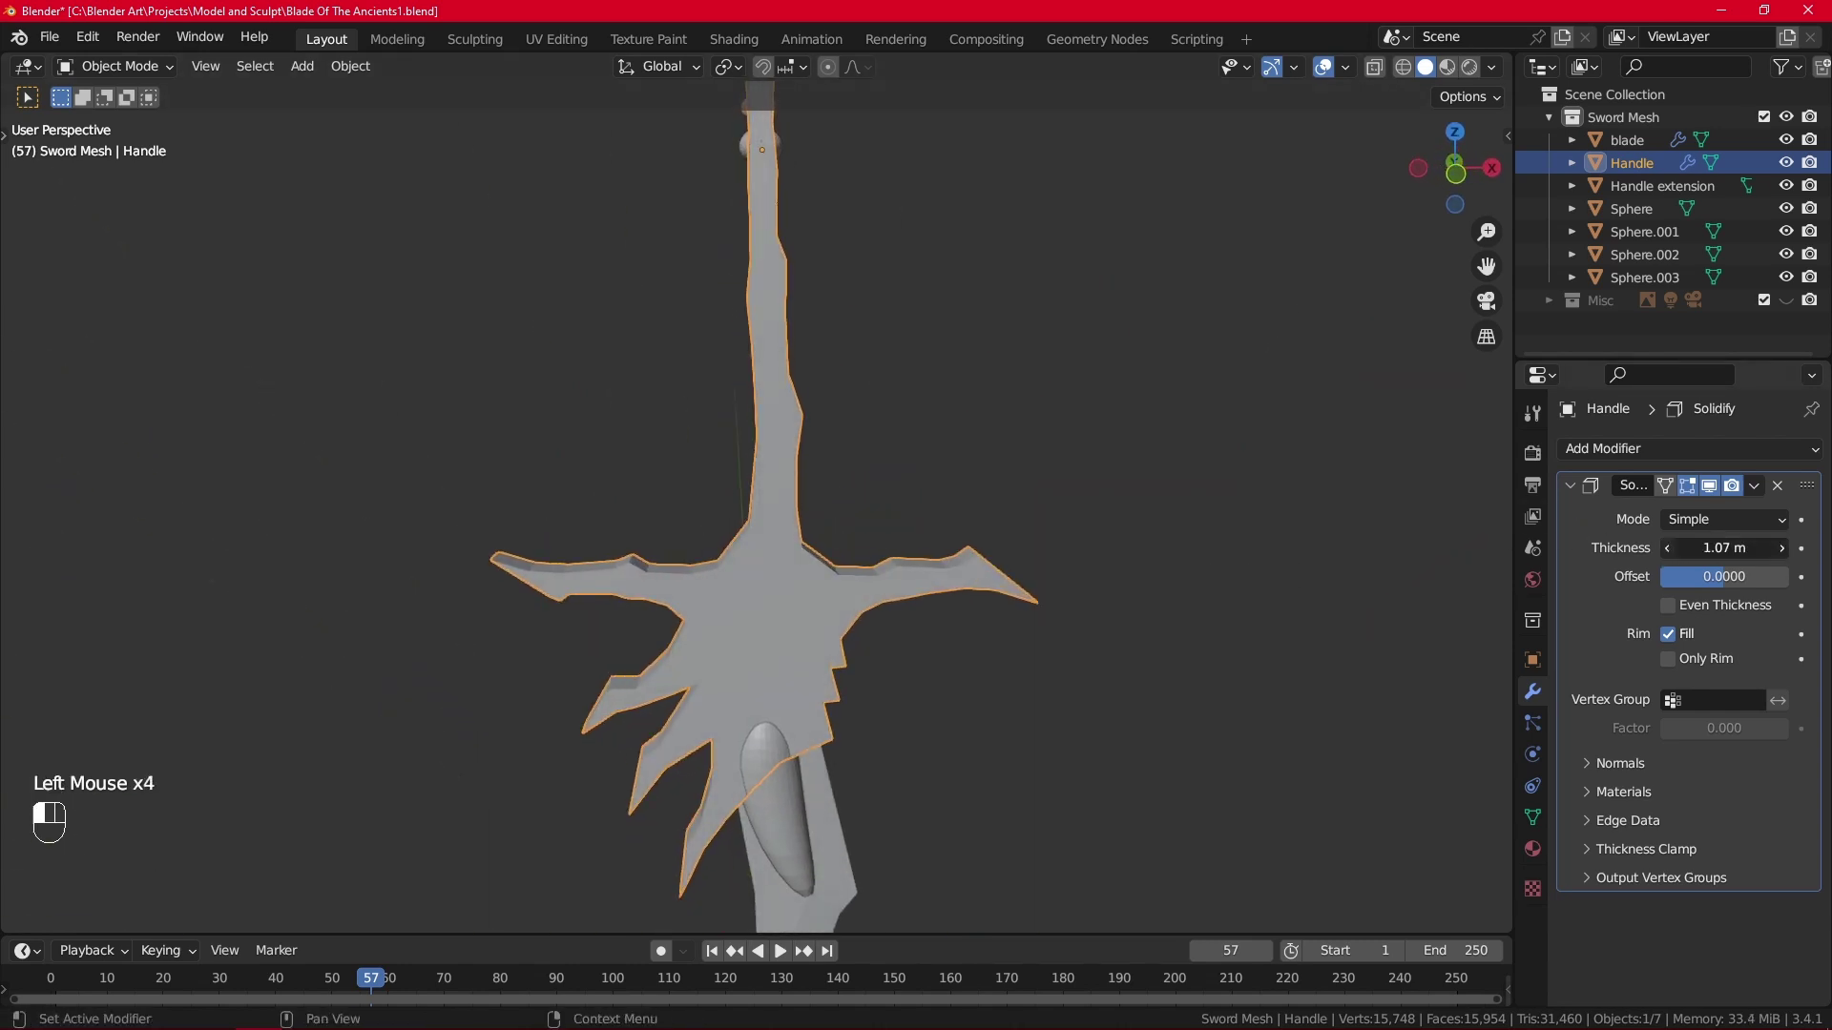
pyautogui.click(1669, 551)
pyautogui.scroll(2, 1141, 536)
pyautogui.keyDown('alt'); pyautogui.moveTo(1141, 534); pyautogui.dragTo(937, 572, button='middle'); pyautogui.keyUp('alt')
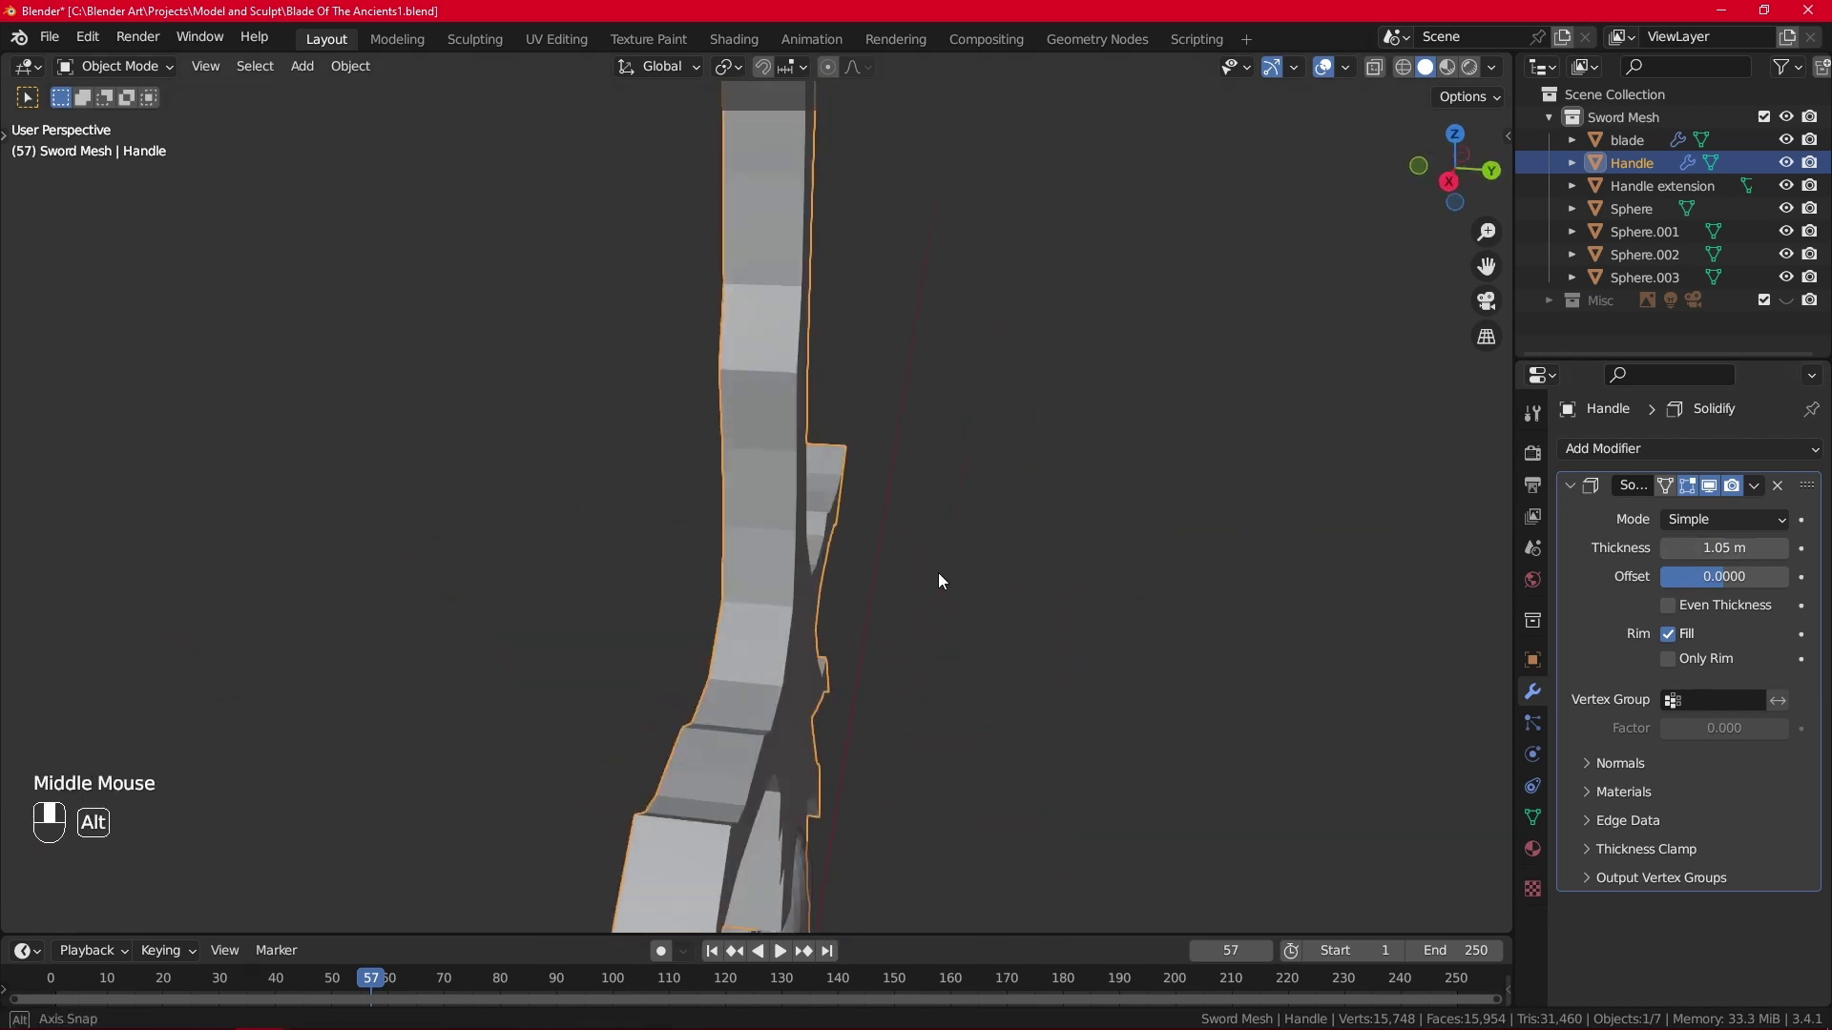
pyautogui.click(1668, 553)
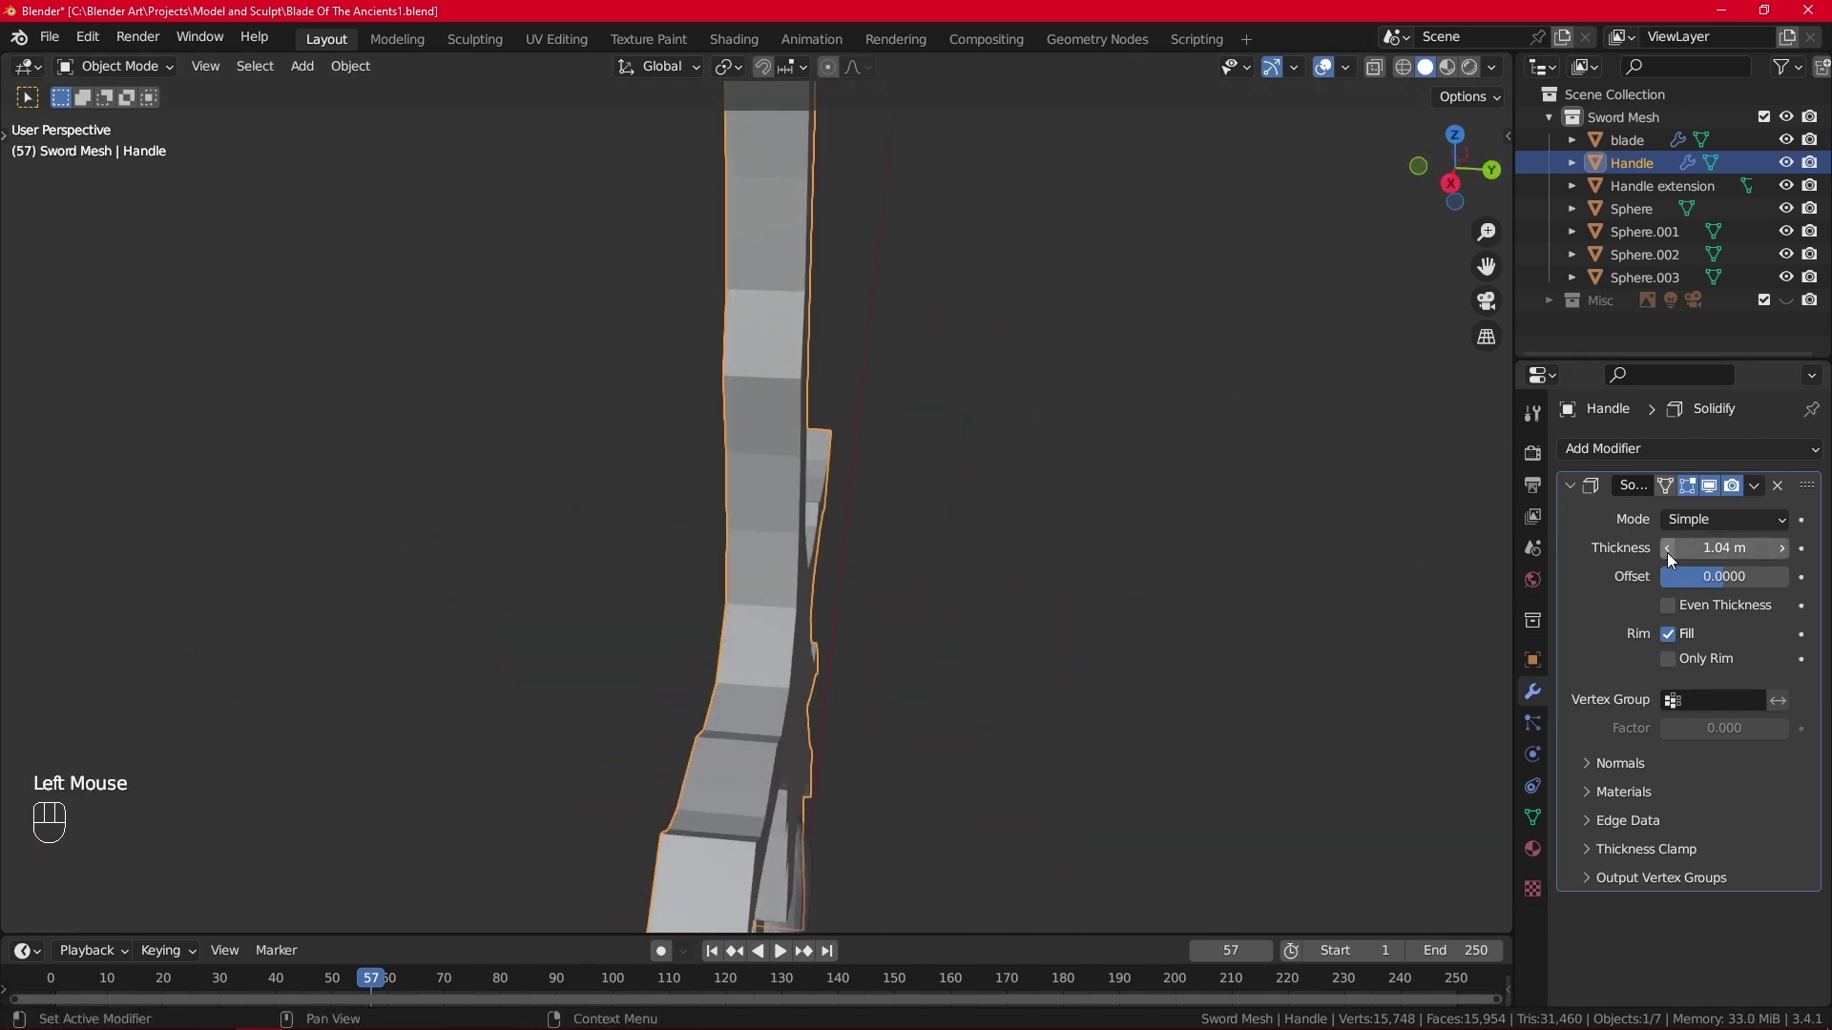
pyautogui.click(1667, 553)
pyautogui.click(1668, 553)
pyautogui.click(1667, 552)
pyautogui.click(1668, 552)
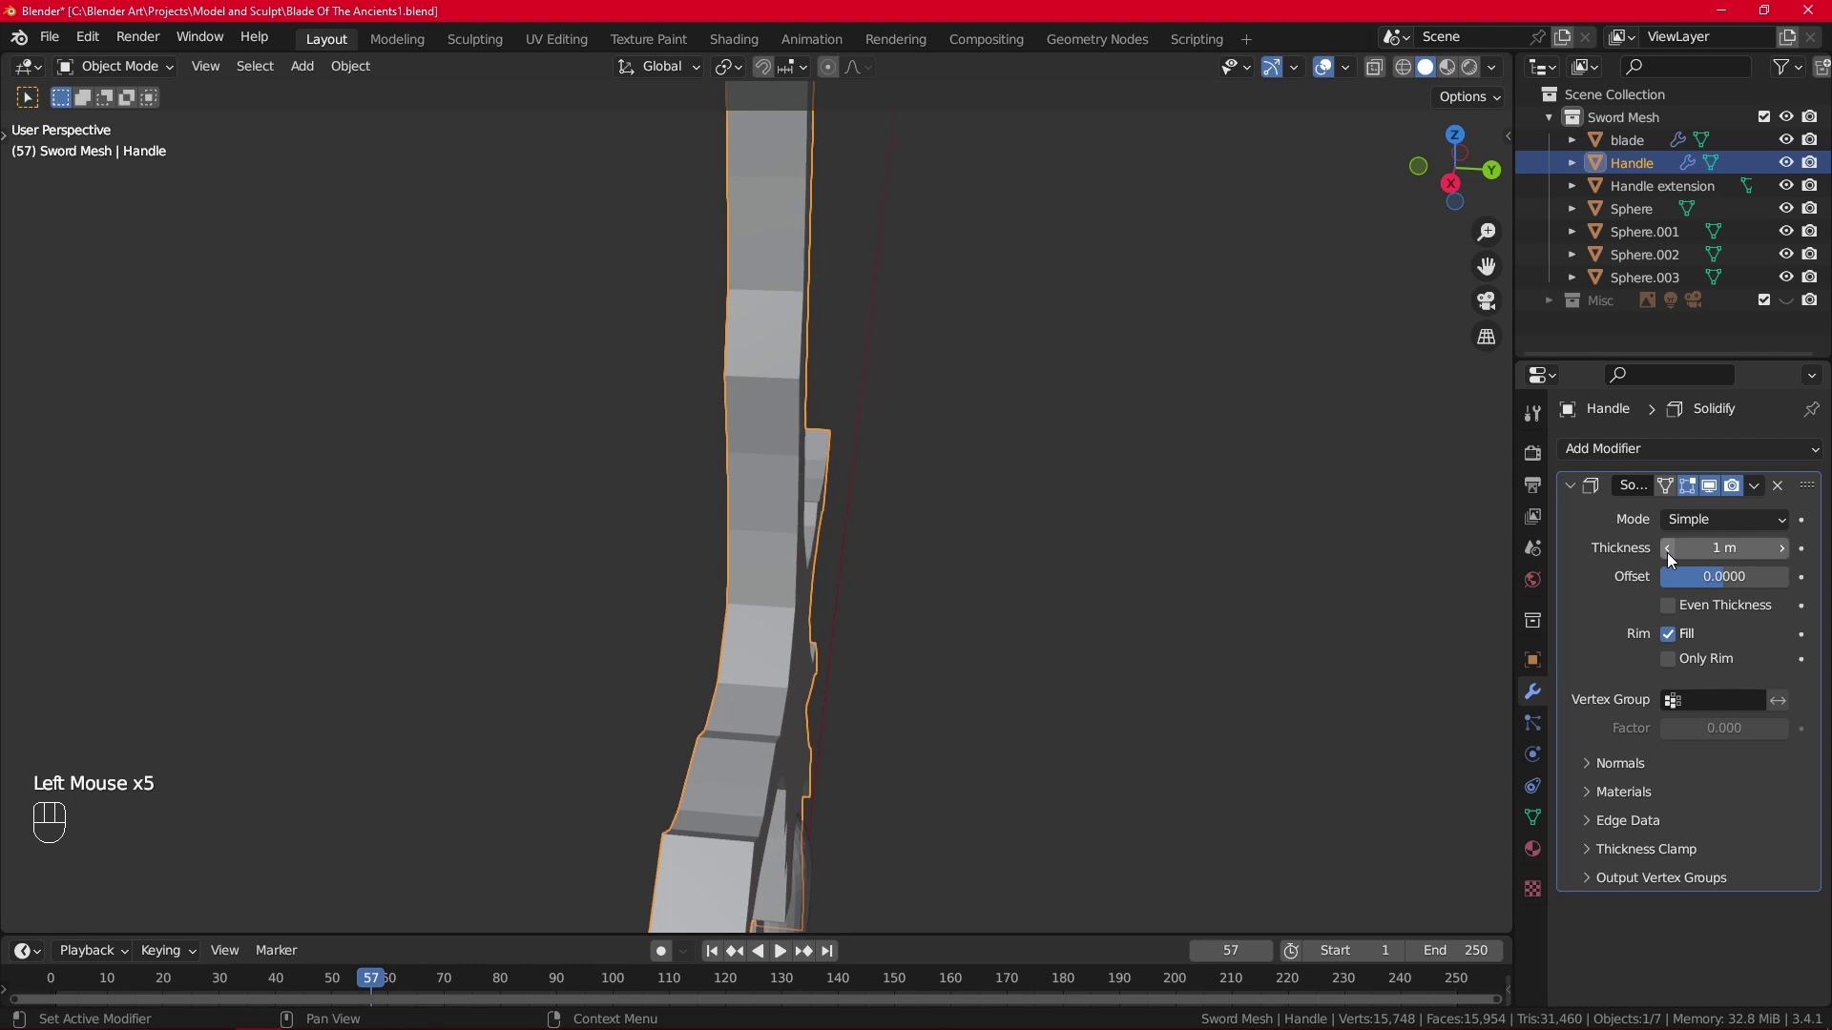
pyautogui.click(1667, 552)
pyautogui.click(1668, 553)
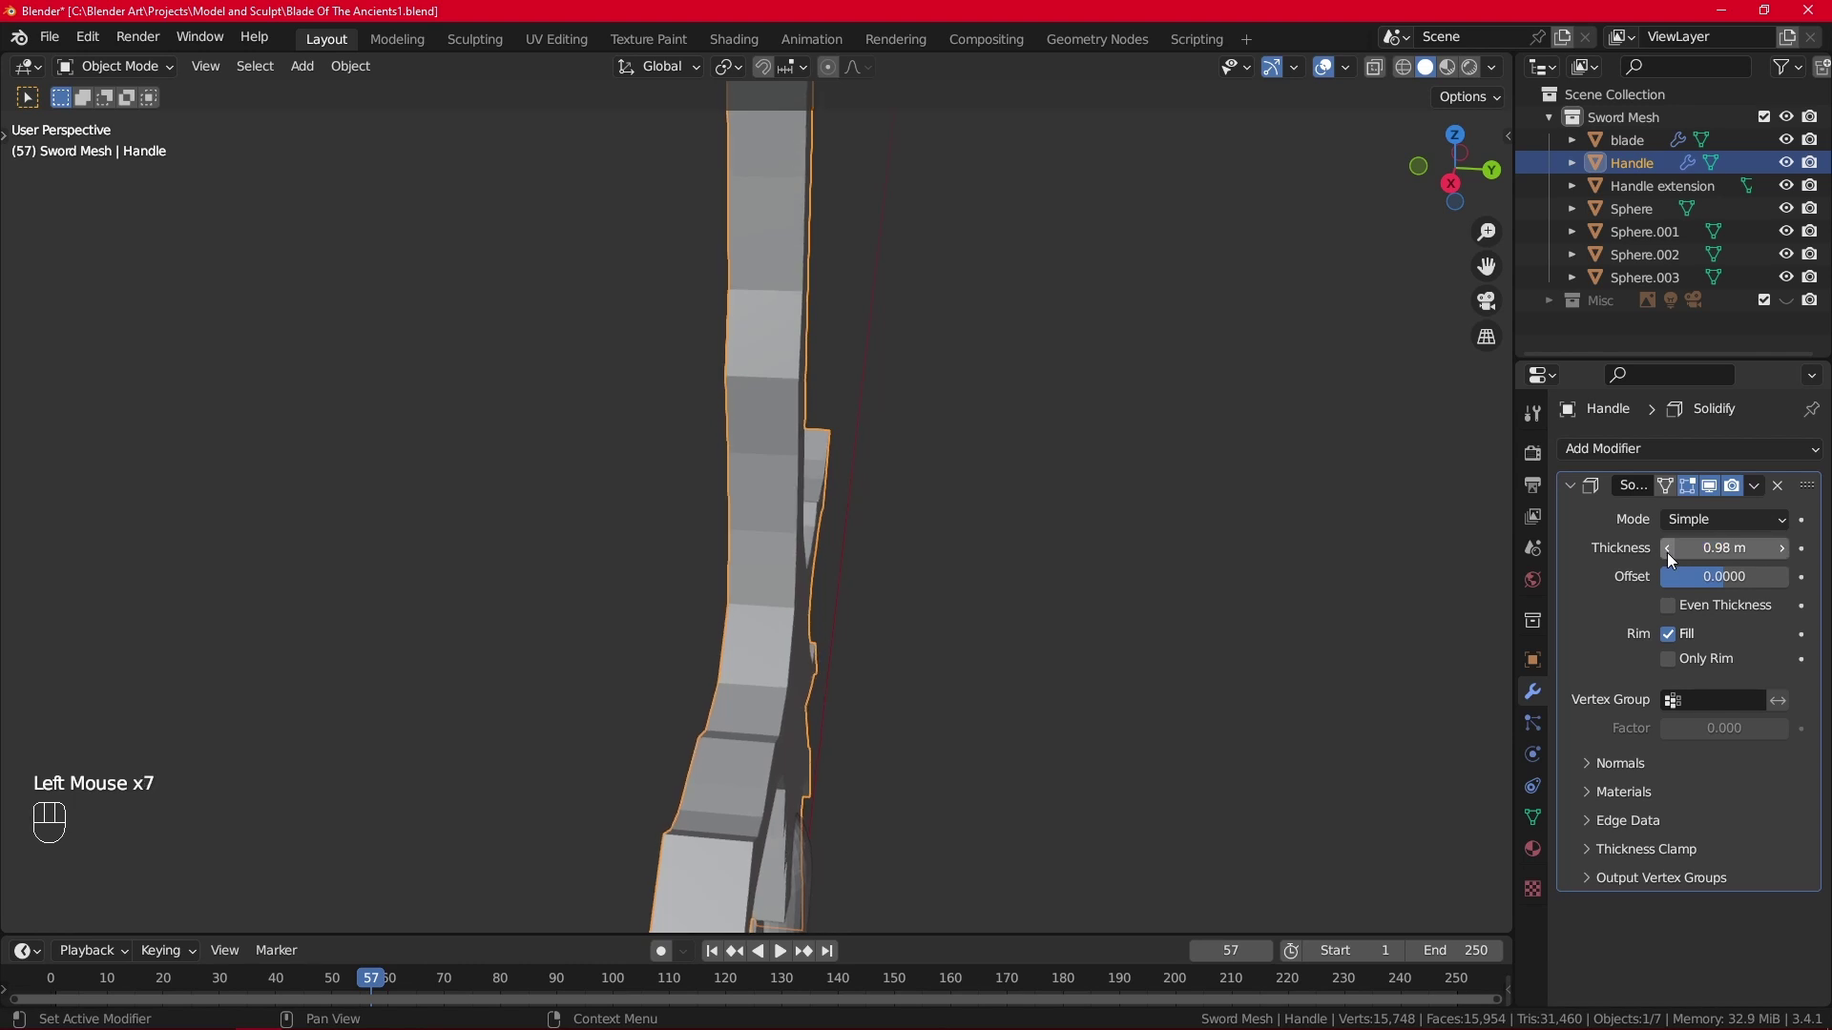
# Set the Handle's Solidify thickness to 0.8 m.
pyautogui.click(1668, 552)
pyautogui.click(1668, 552)
pyautogui.click(1668, 552)
pyautogui.click(1668, 553)
pyautogui.click(1668, 553)
pyautogui.click(1713, 550)
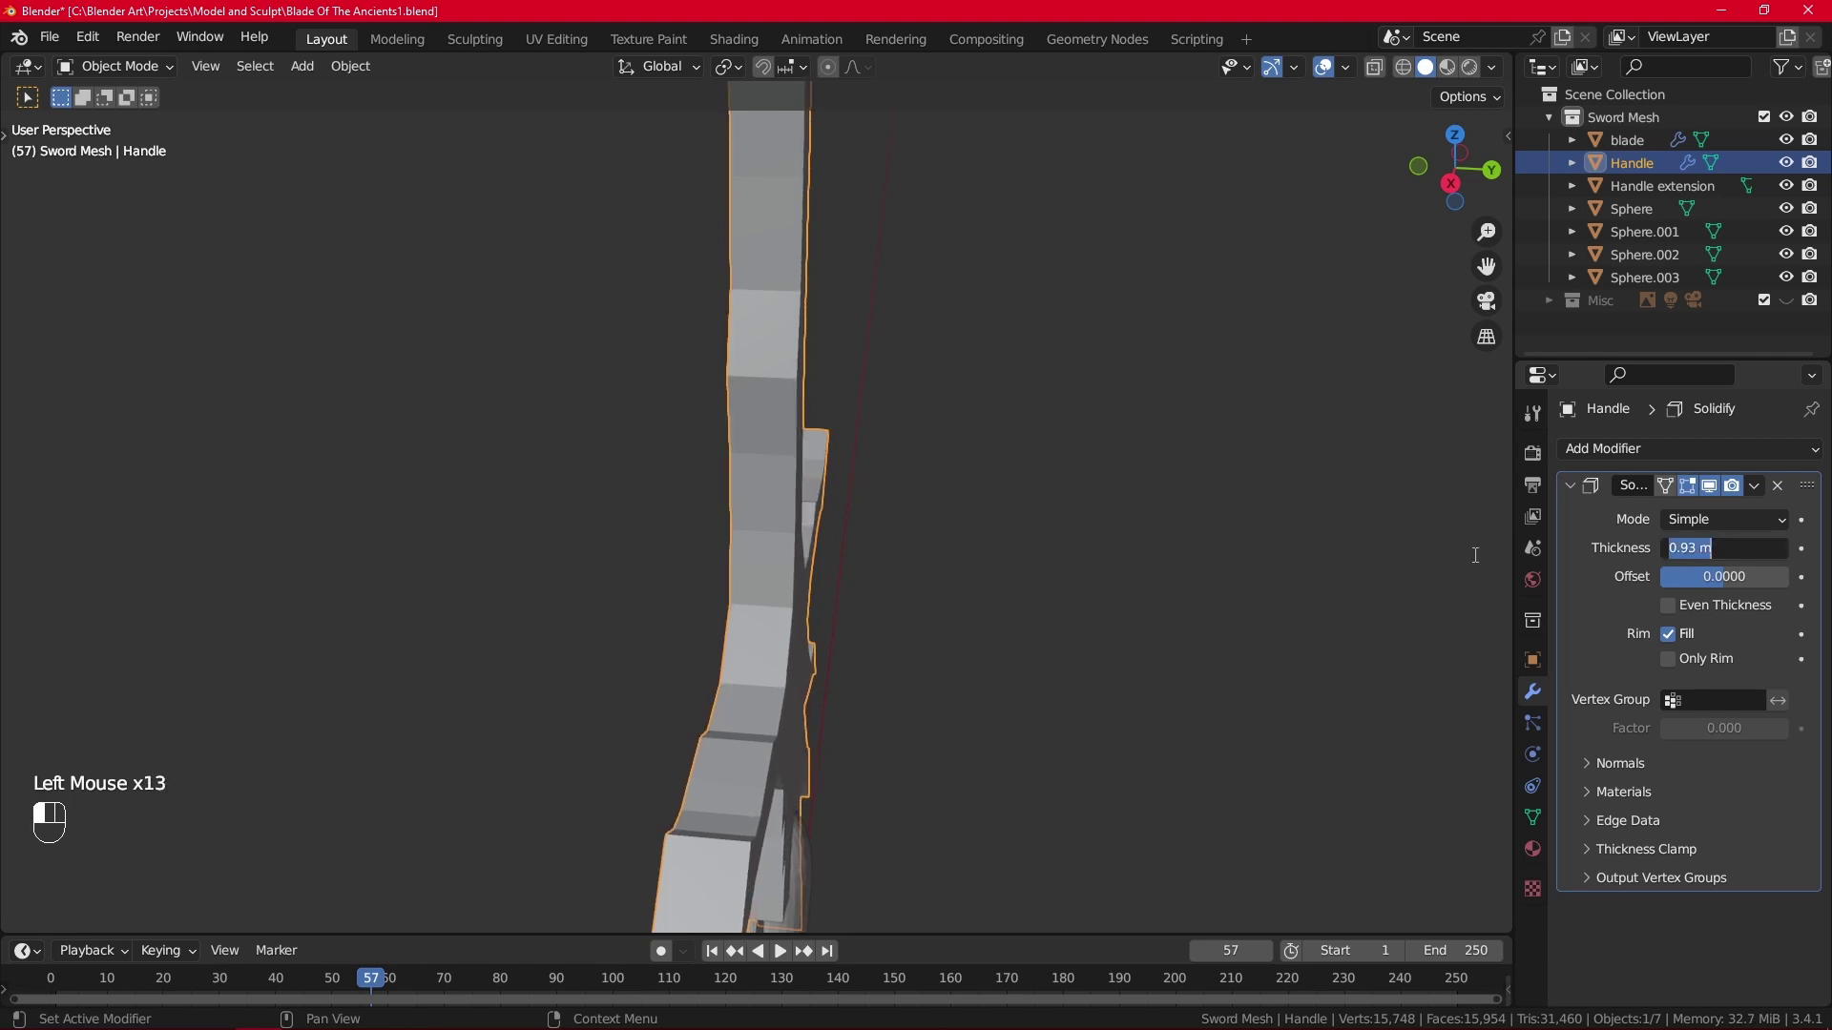
pyautogui.write('0.8')
pyautogui.press('Return')
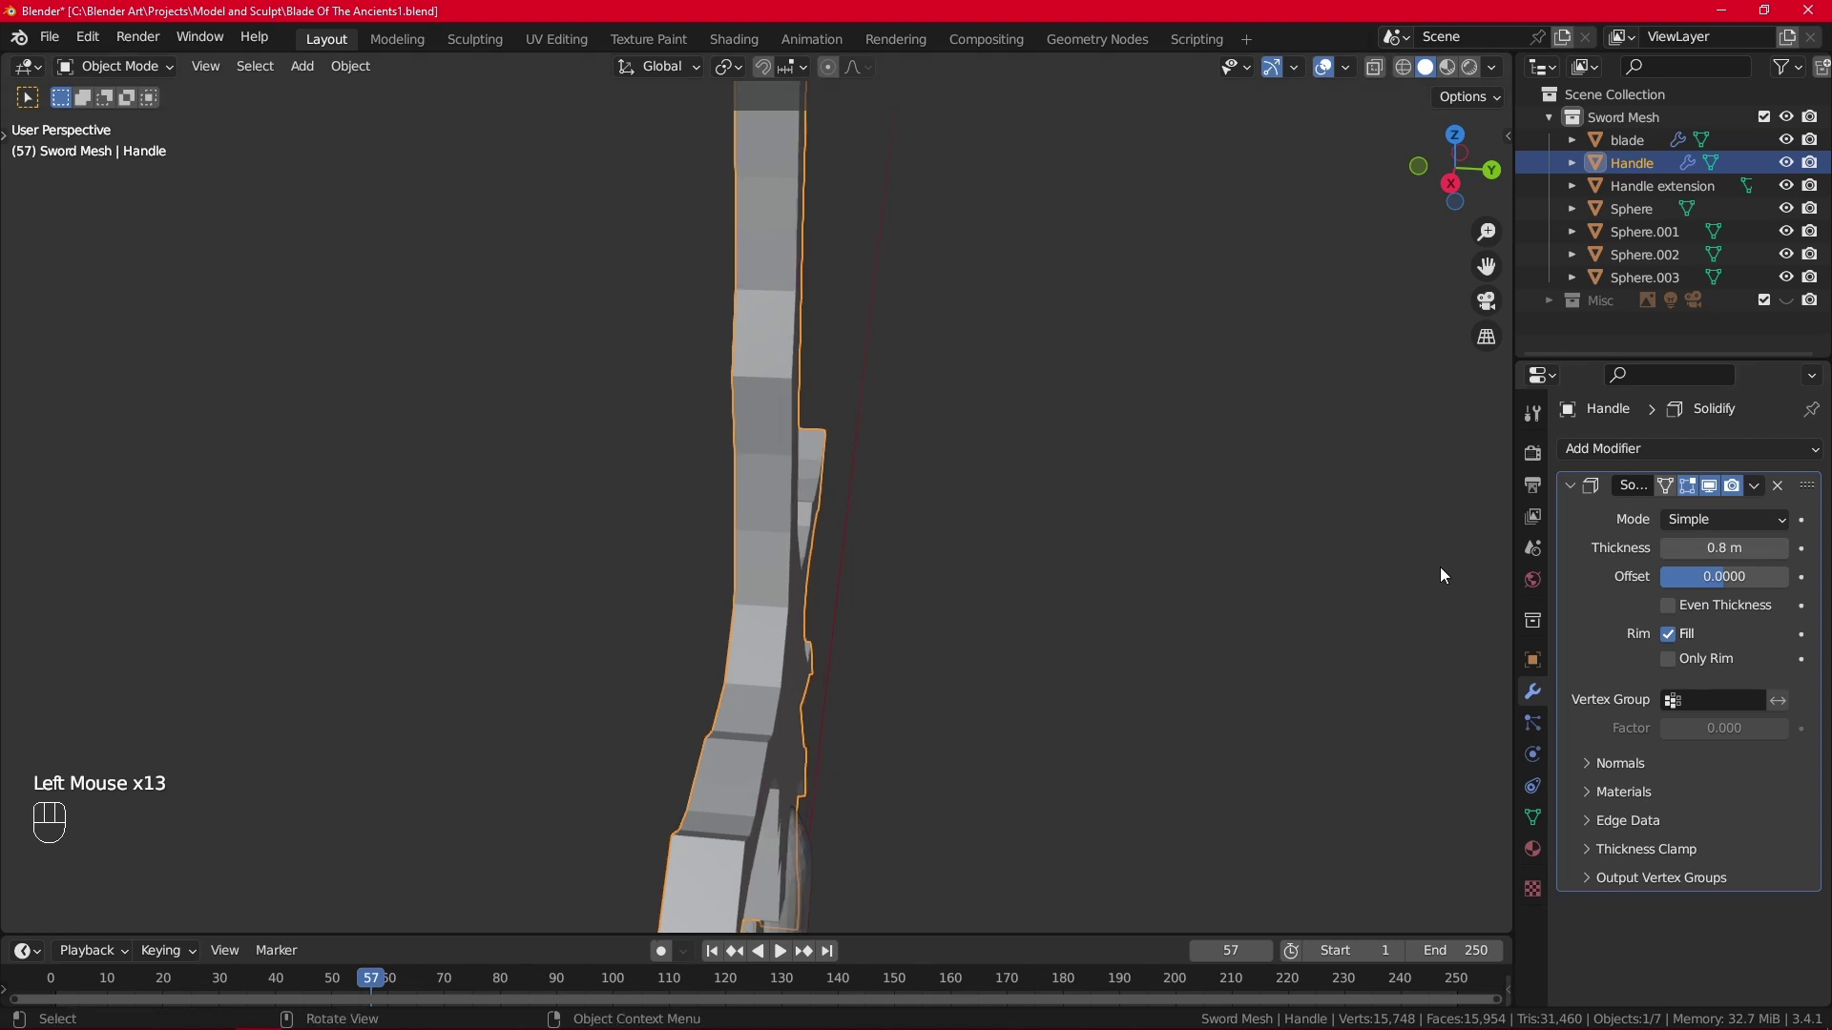
# Inspect the thickened handle from the front and apply its Solidify modifier.
pyautogui.keyDown('alt'); pyautogui.scroll(-2, 761, 643); pyautogui.keyUp('alt')
pyautogui.keyDown('alt'); pyautogui.moveTo(761, 643); pyautogui.dragTo(813, 645, button='middle'); pyautogui.keyUp('alt')
pyautogui.keyDown('alt'); pyautogui.scroll(1, 1019, 649); pyautogui.keyUp('alt')
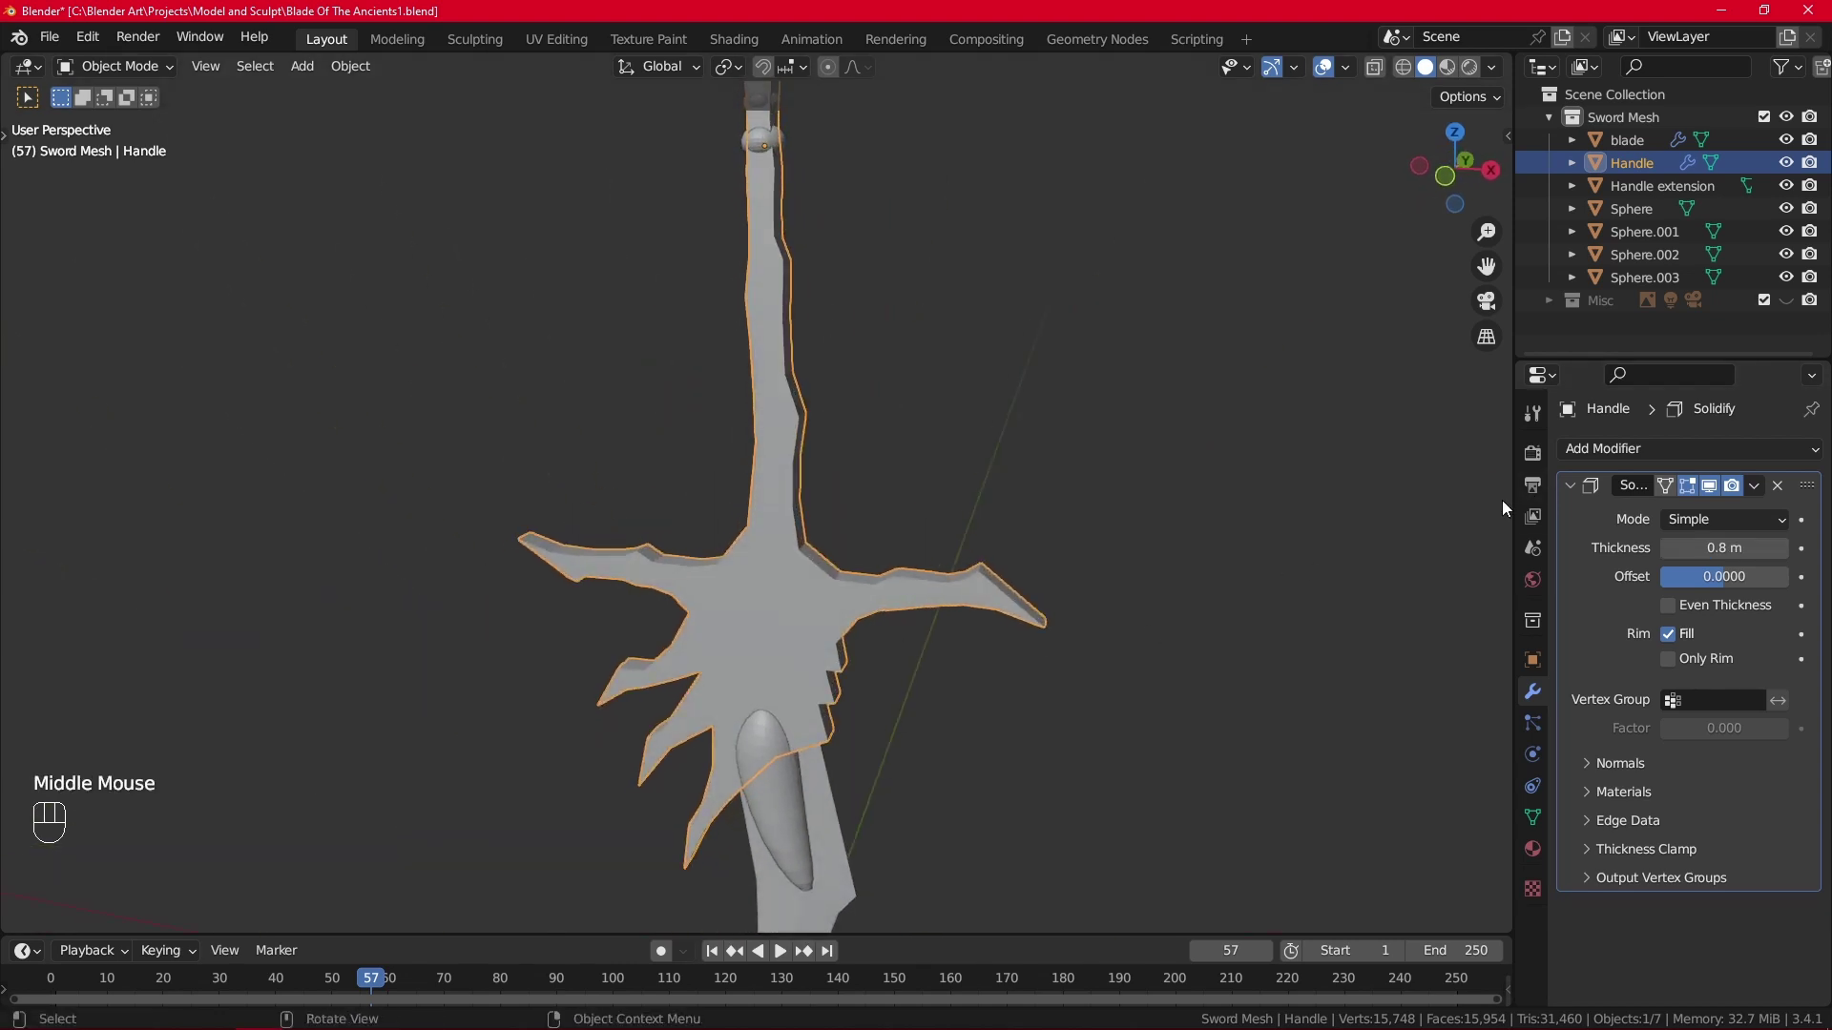
pyautogui.click(1753, 486)
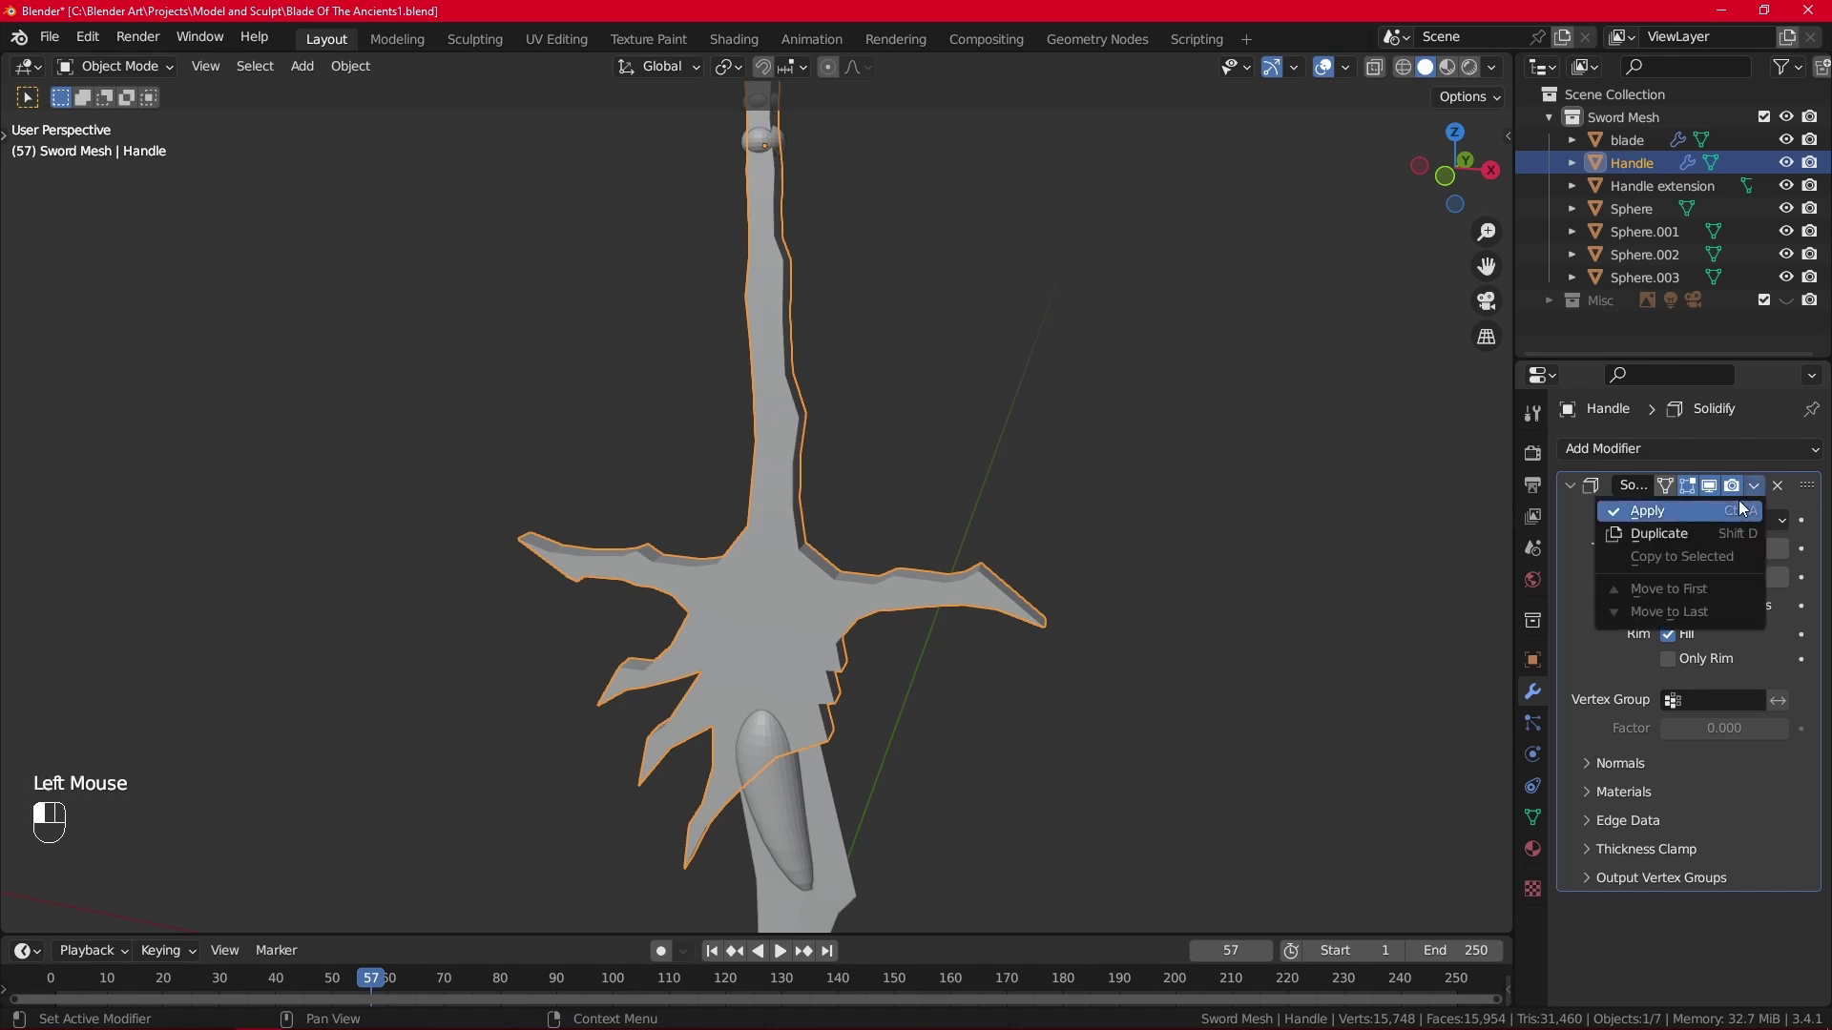
pyautogui.click(1658, 507)
# Join Sphere, Sphere.001, Sphere.002 and Sphere.003 of the pommel into the Handle object, keeping Handle as the active object.
pyautogui.scroll(-2, 946, 312)
pyautogui.keyDown('alt'); pyautogui.keyDown('shift'); pyautogui.moveTo(947, 312); pyautogui.dragTo(1075, 483, button='middle'); pyautogui.keyUp('shift'); pyautogui.keyUp('alt')
pyautogui.scroll(2, 1023, 495)
pyautogui.press('Tab')
pyautogui.press('Tab')
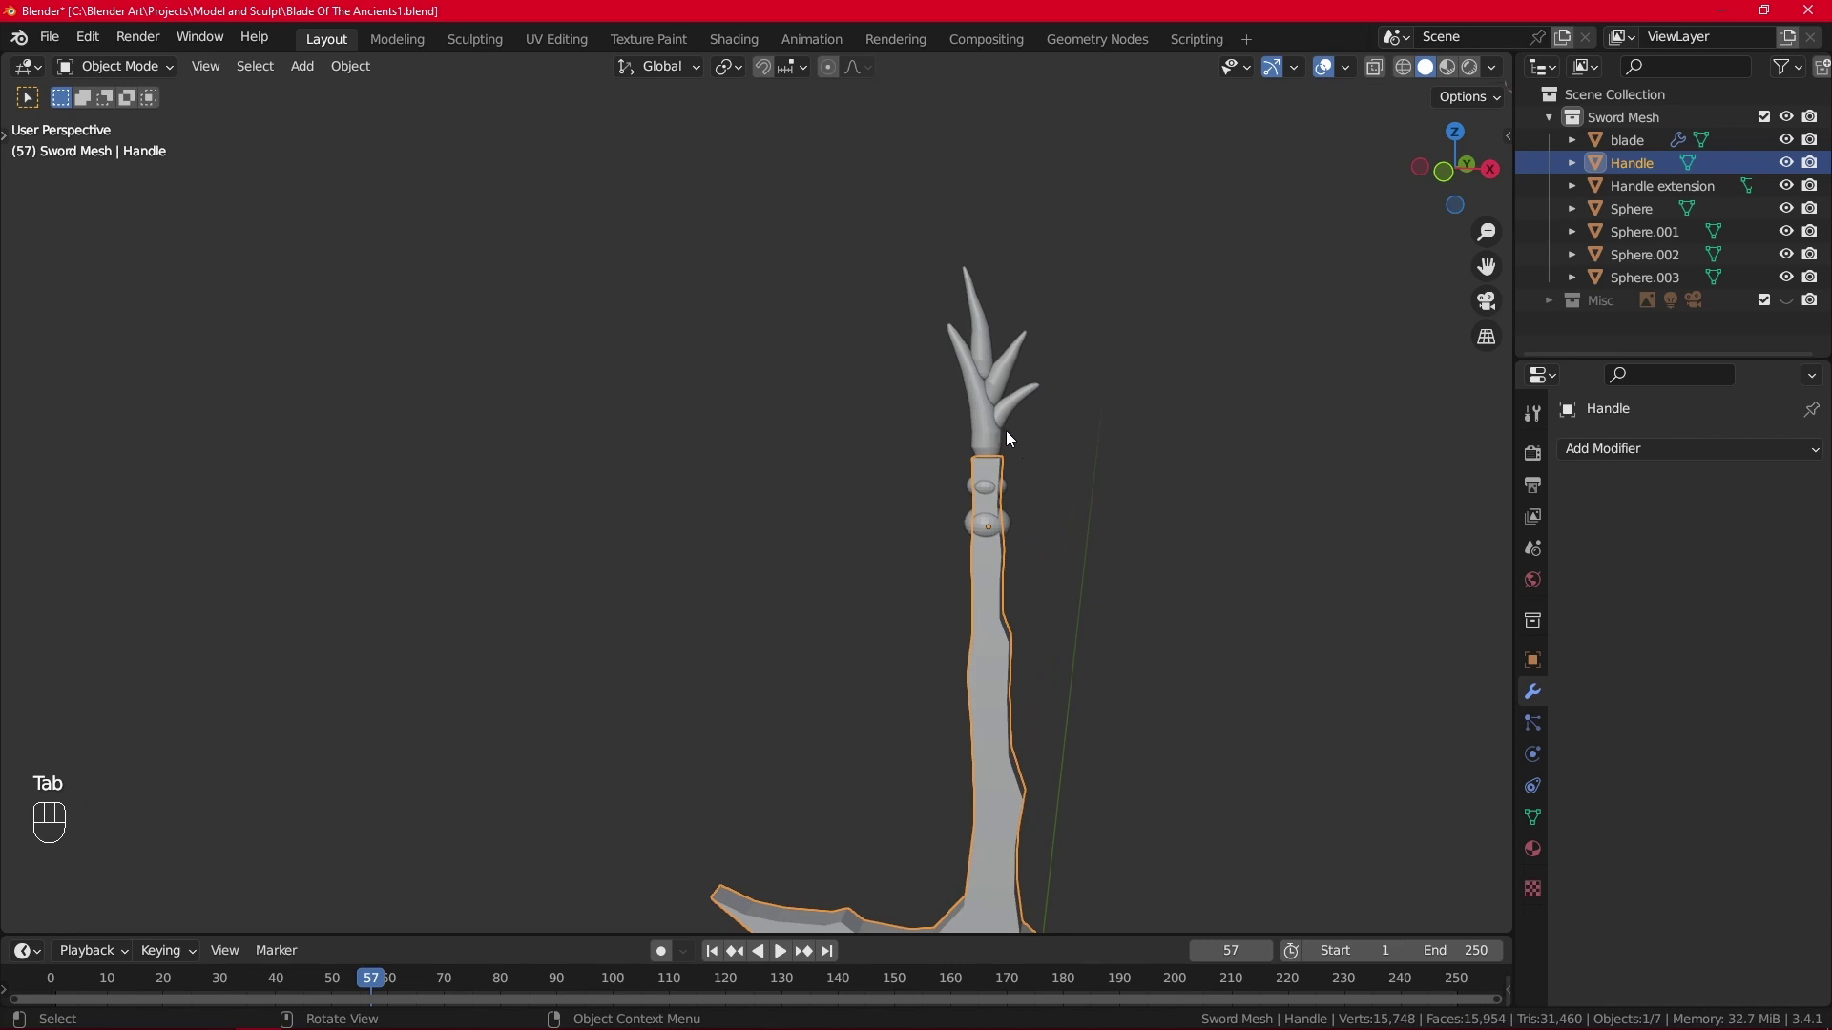
pyautogui.scroll(1, 1050, 500)
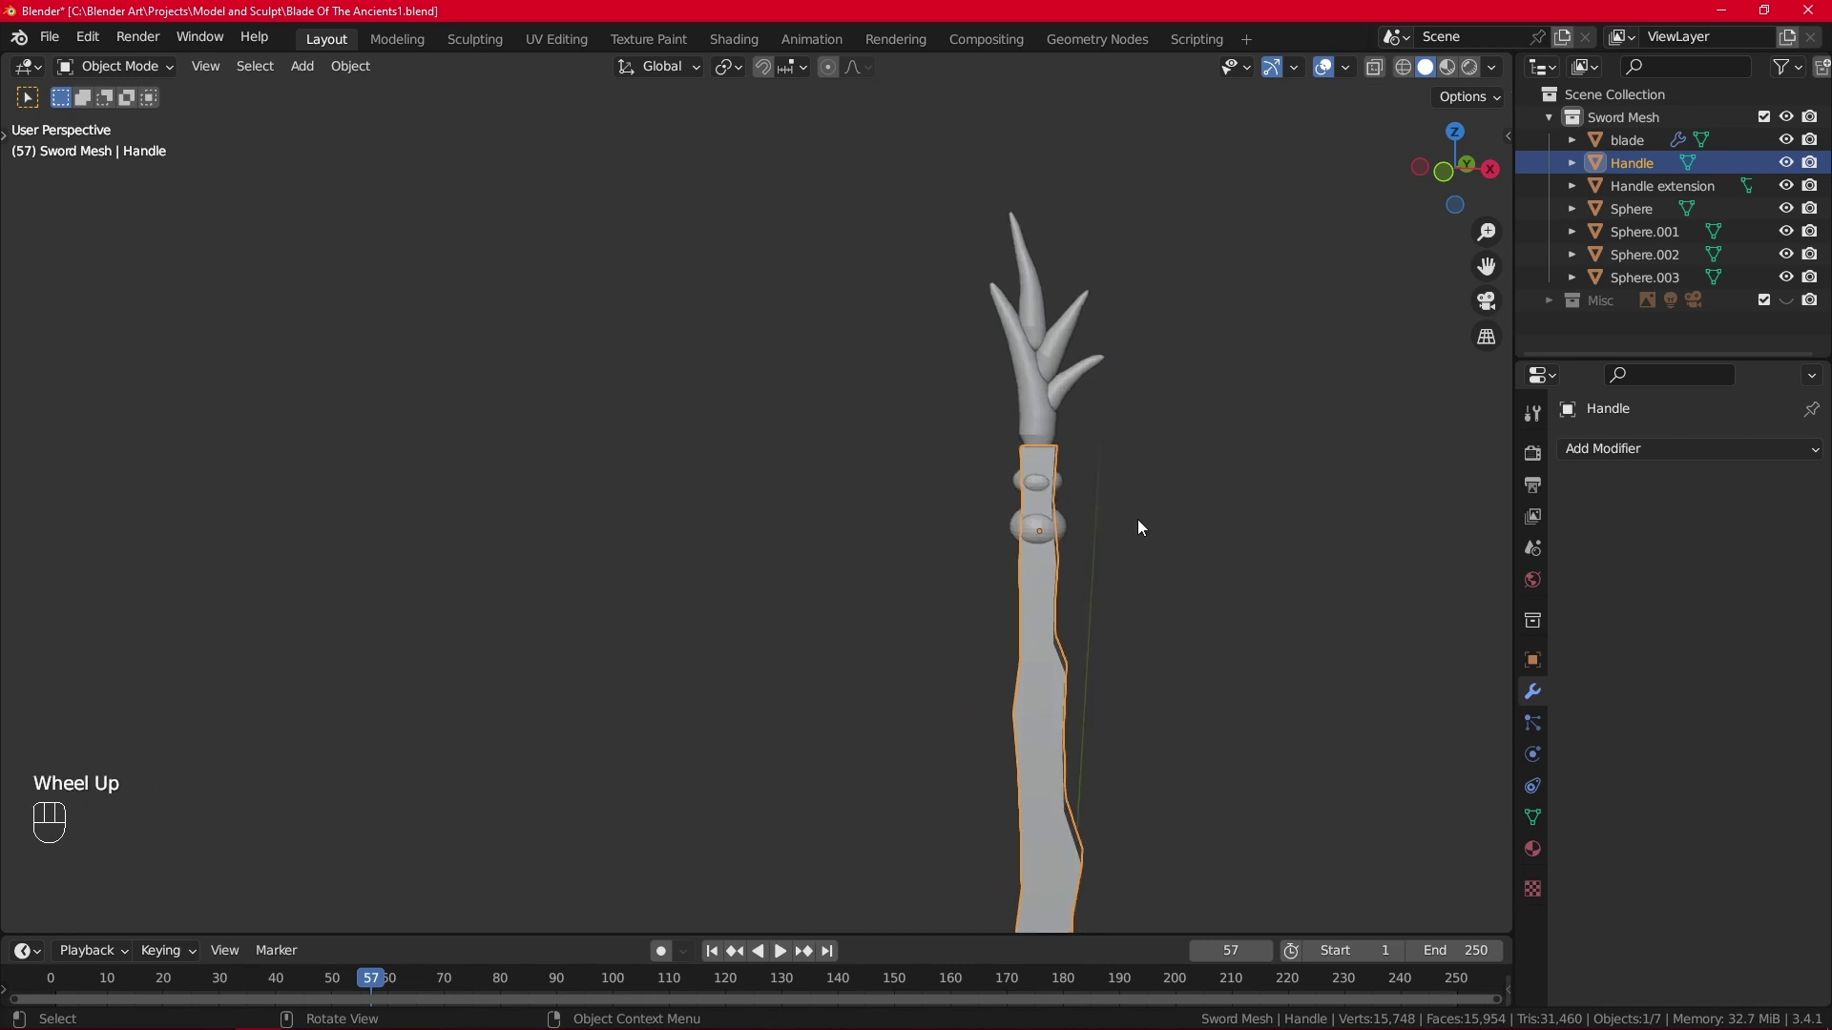
pyautogui.click(1135, 523)
pyautogui.click(1055, 519)
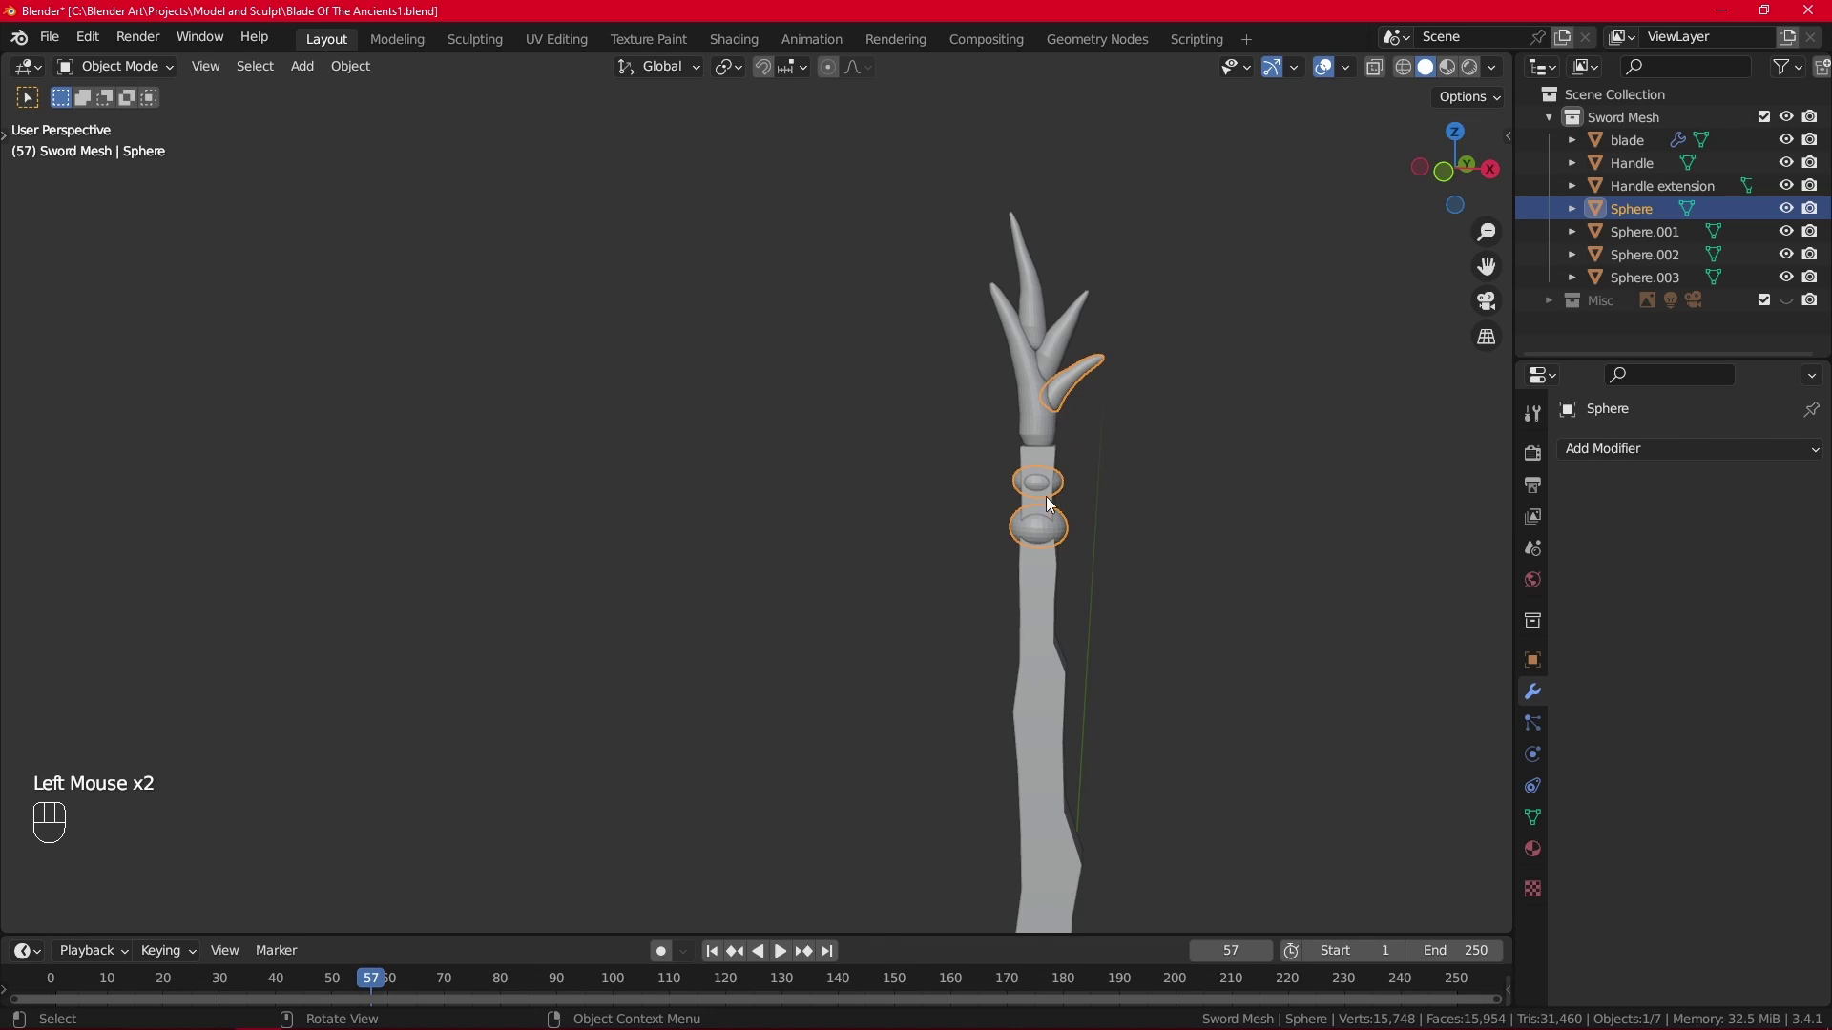
pyautogui.keyDown('shift'); pyautogui.click(1023, 369); pyautogui.keyUp('shift')
pyautogui.keyDown('shift'); pyautogui.click(1049, 340); pyautogui.keyUp('shift')
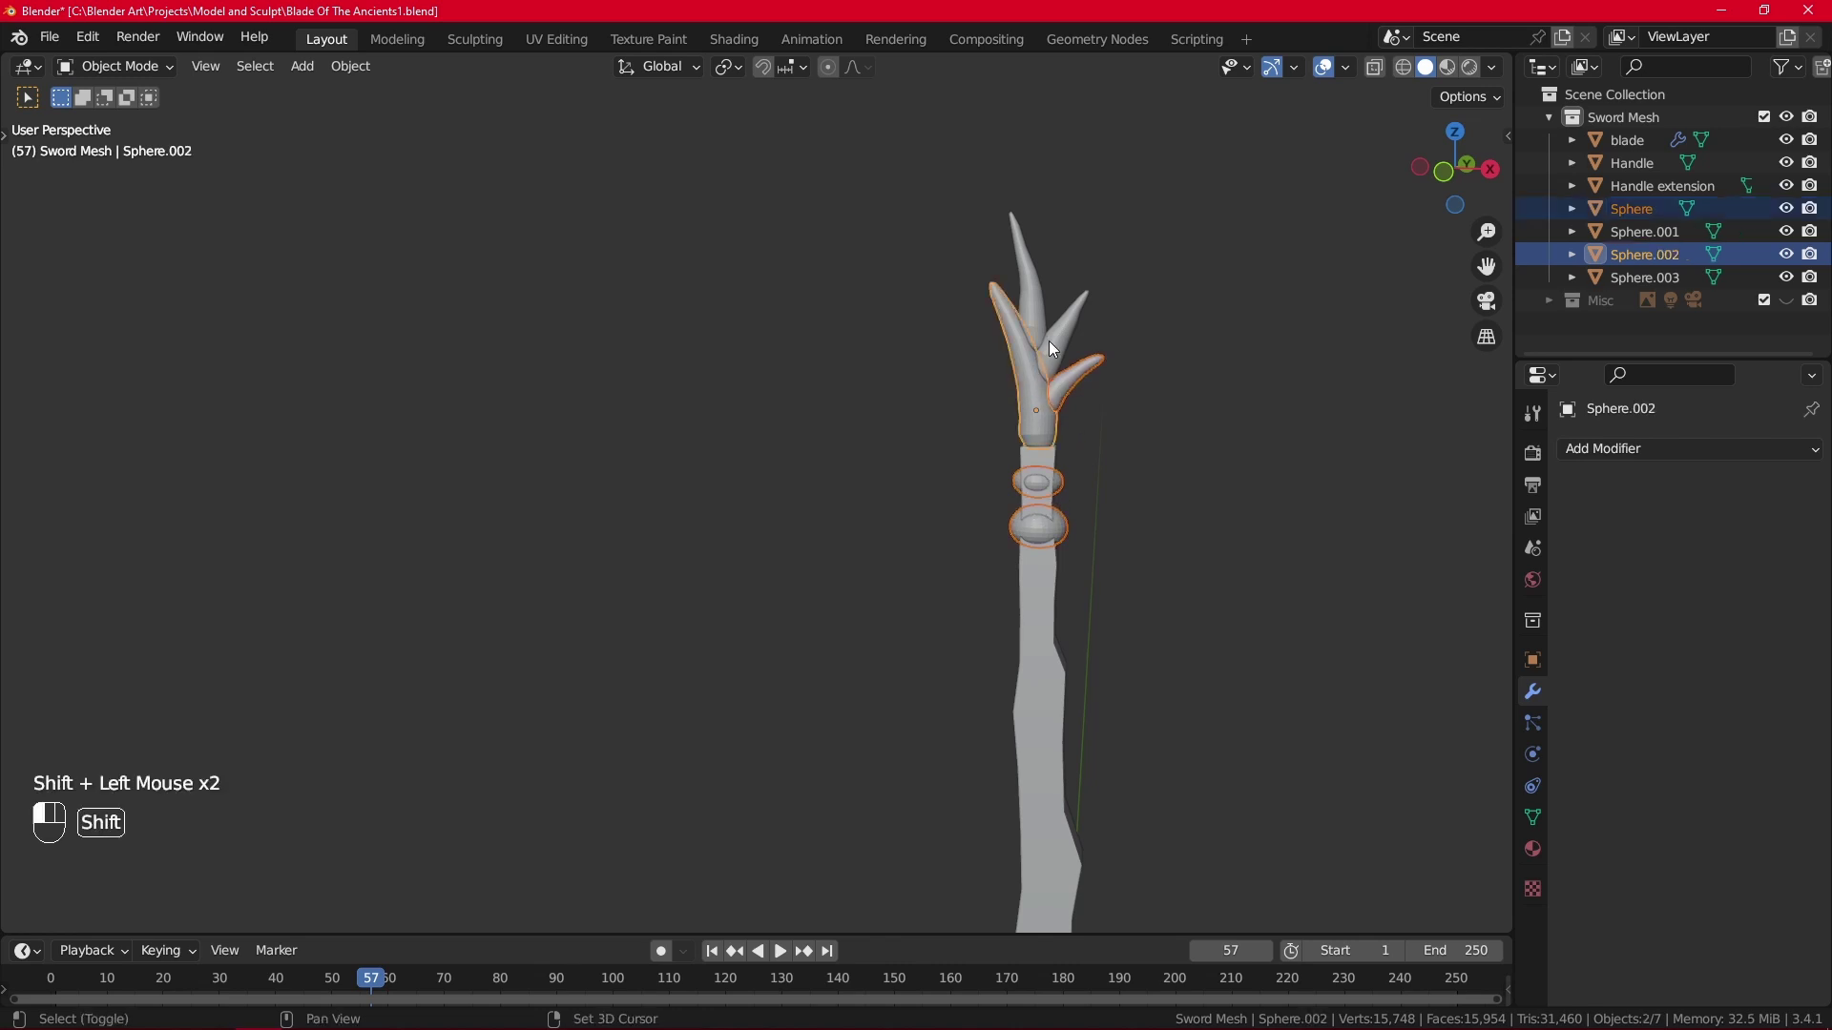
pyautogui.keyDown('shift'); pyautogui.click(1039, 322); pyautogui.keyUp('shift')
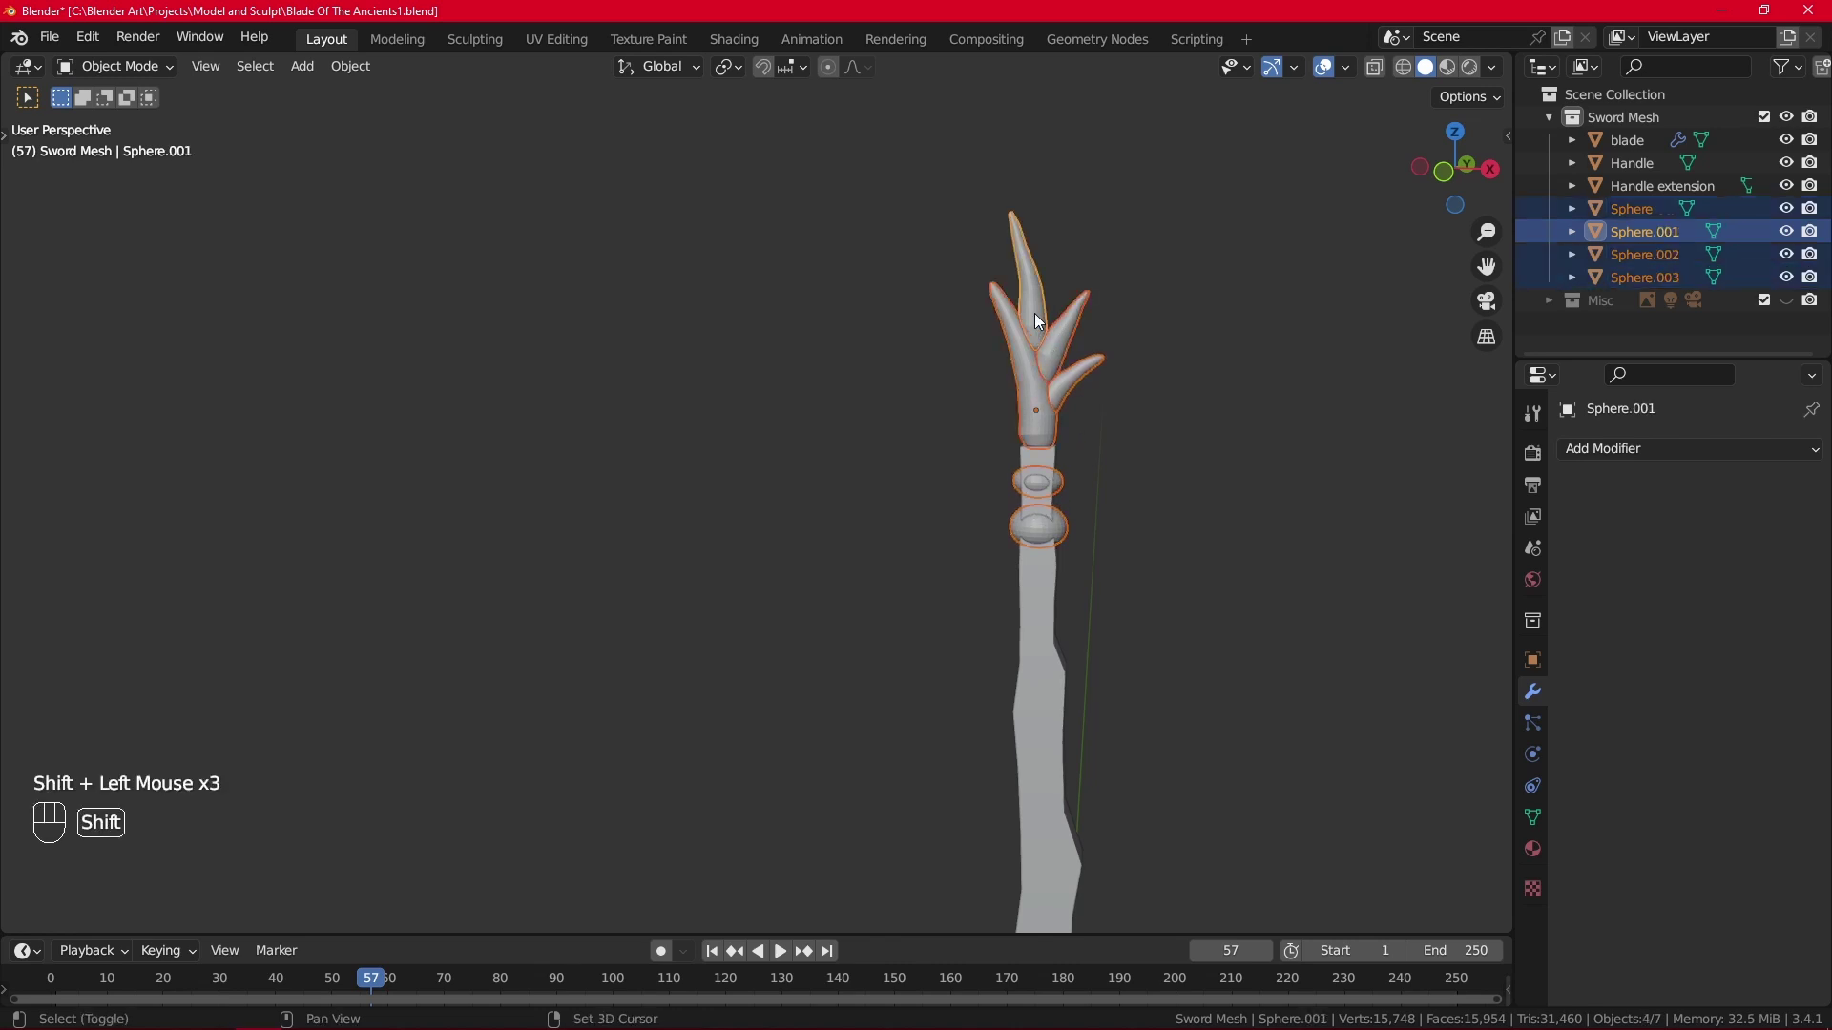
pyautogui.keyDown('shift'); pyautogui.click(1045, 609); pyautogui.keyUp('shift')
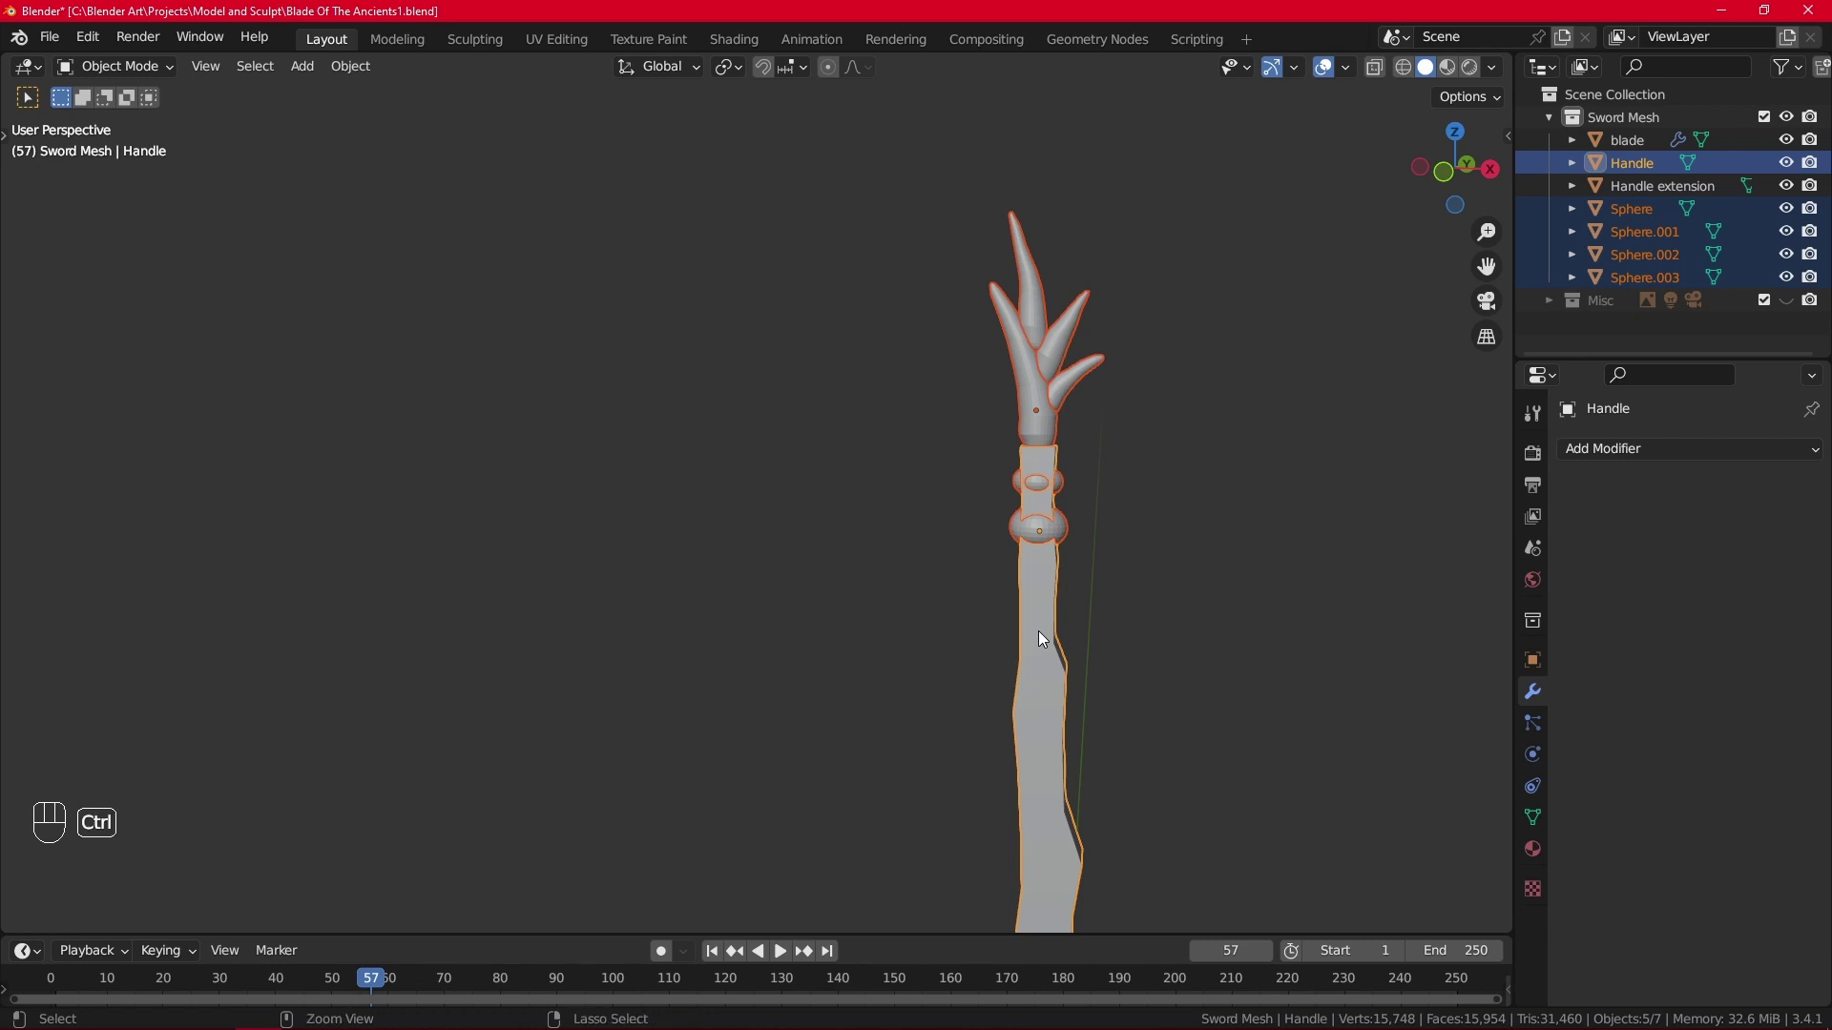
pyautogui.hotkey('ctrl', 'j')
# Check the joined Handle in Edit Mode and test whether it moves as one object, cancelling each move.
pyautogui.scroll(-3, 1059, 654)
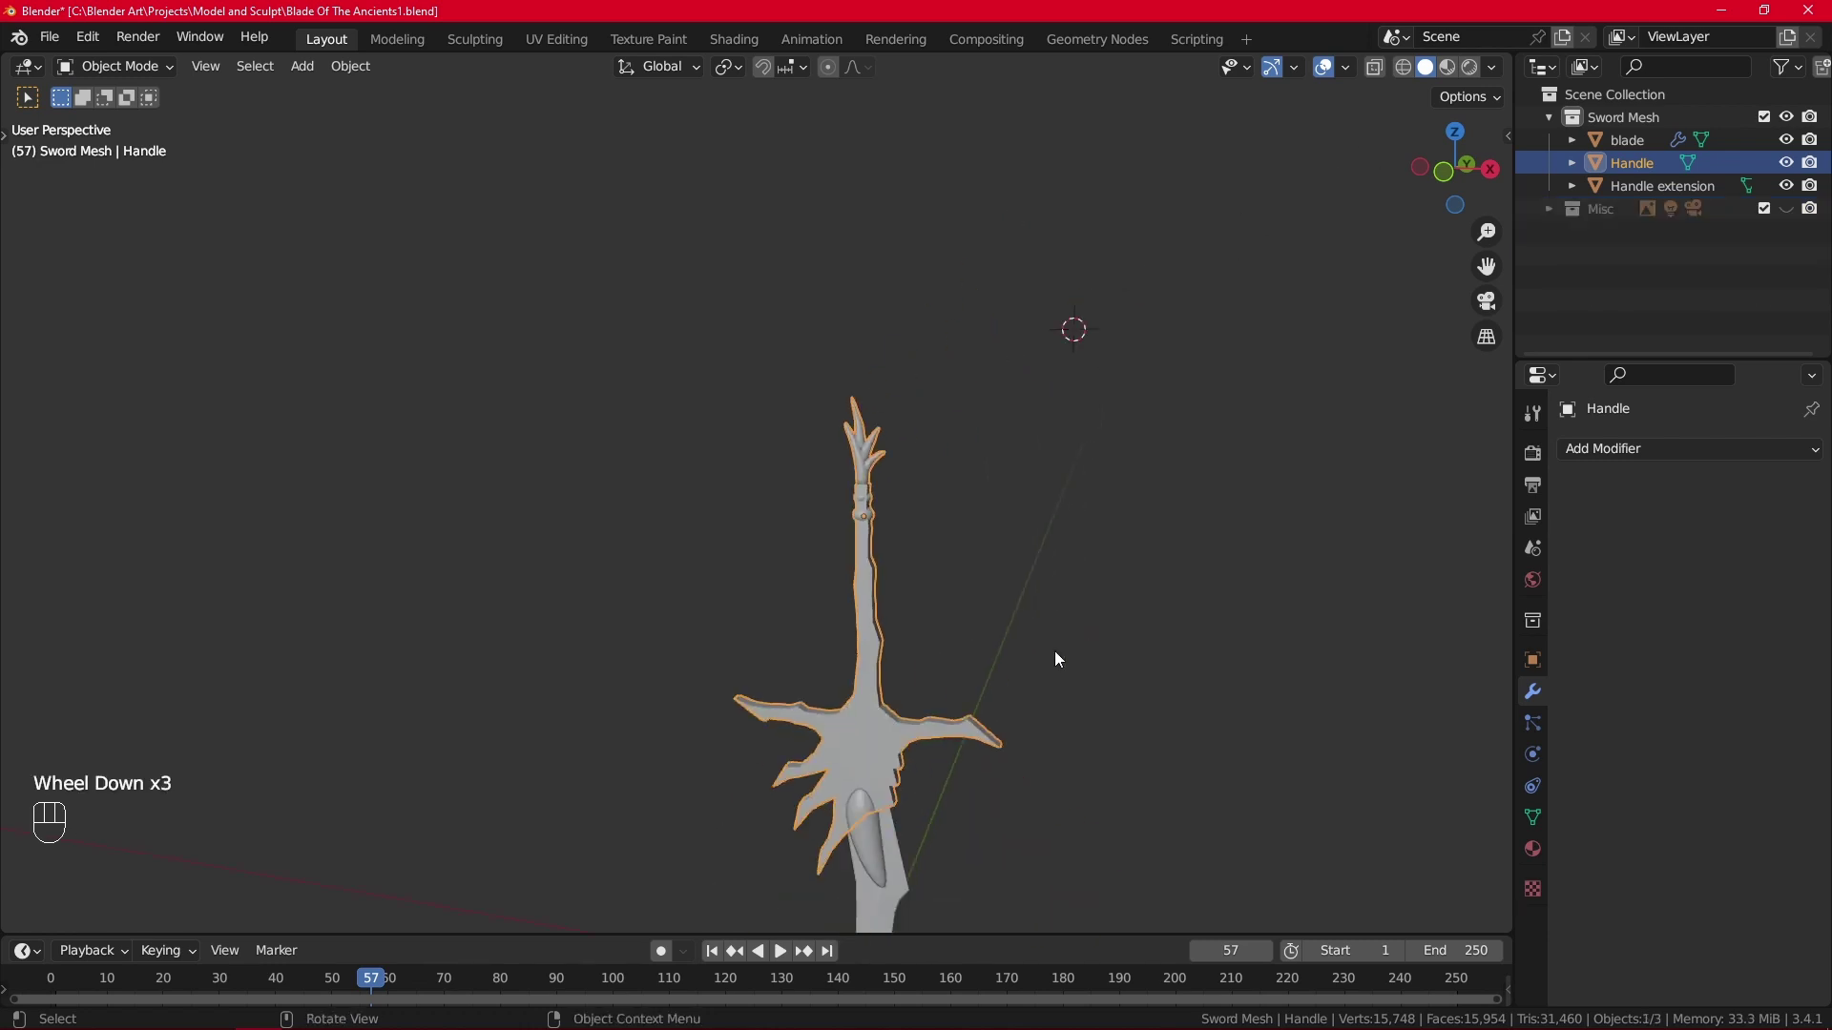
pyautogui.keyDown('shift'); pyautogui.moveTo(1055, 650); pyautogui.dragTo(964, 640, button='middle'); pyautogui.keyUp('shift')
pyautogui.scroll(1, 912, 479)
pyautogui.press('Tab')
pyautogui.scroll(1, 1081, 542)
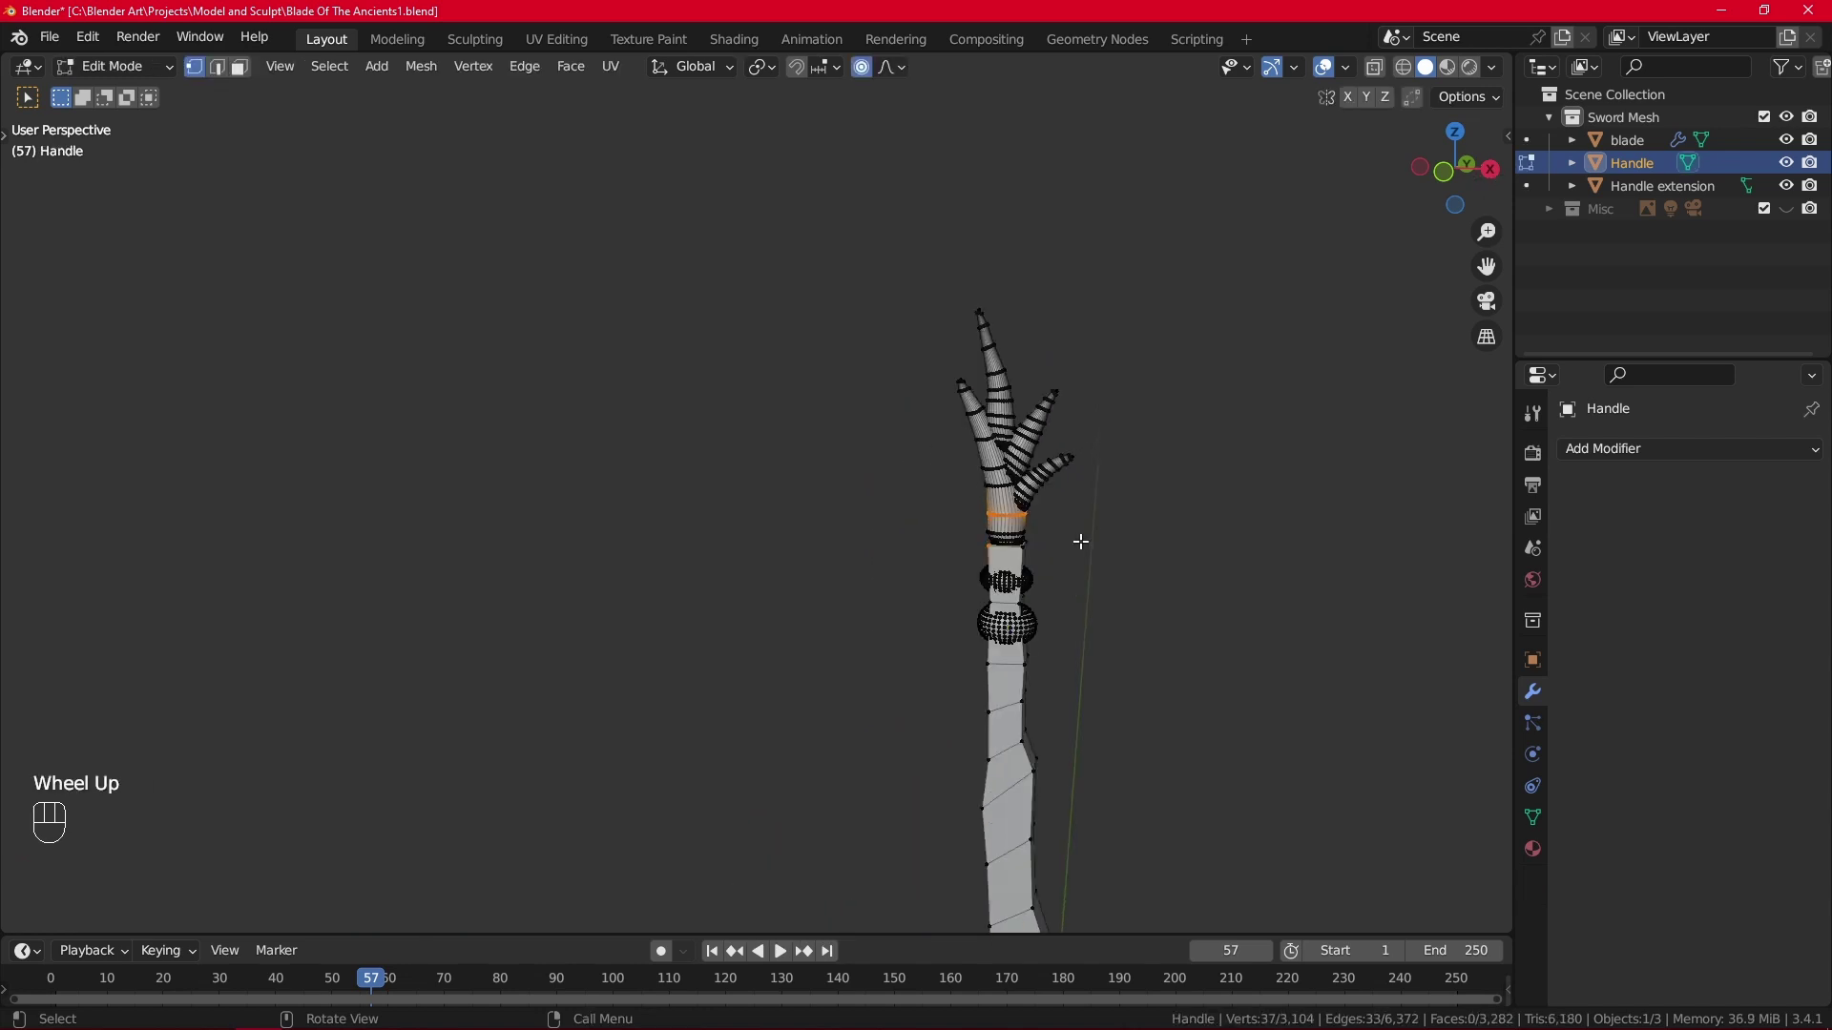
pyautogui.press('g')
pyautogui.rightClick(1022, 514)
pyautogui.press('Tab')
pyautogui.scroll(-2, 1003, 688)
pyautogui.press('g')
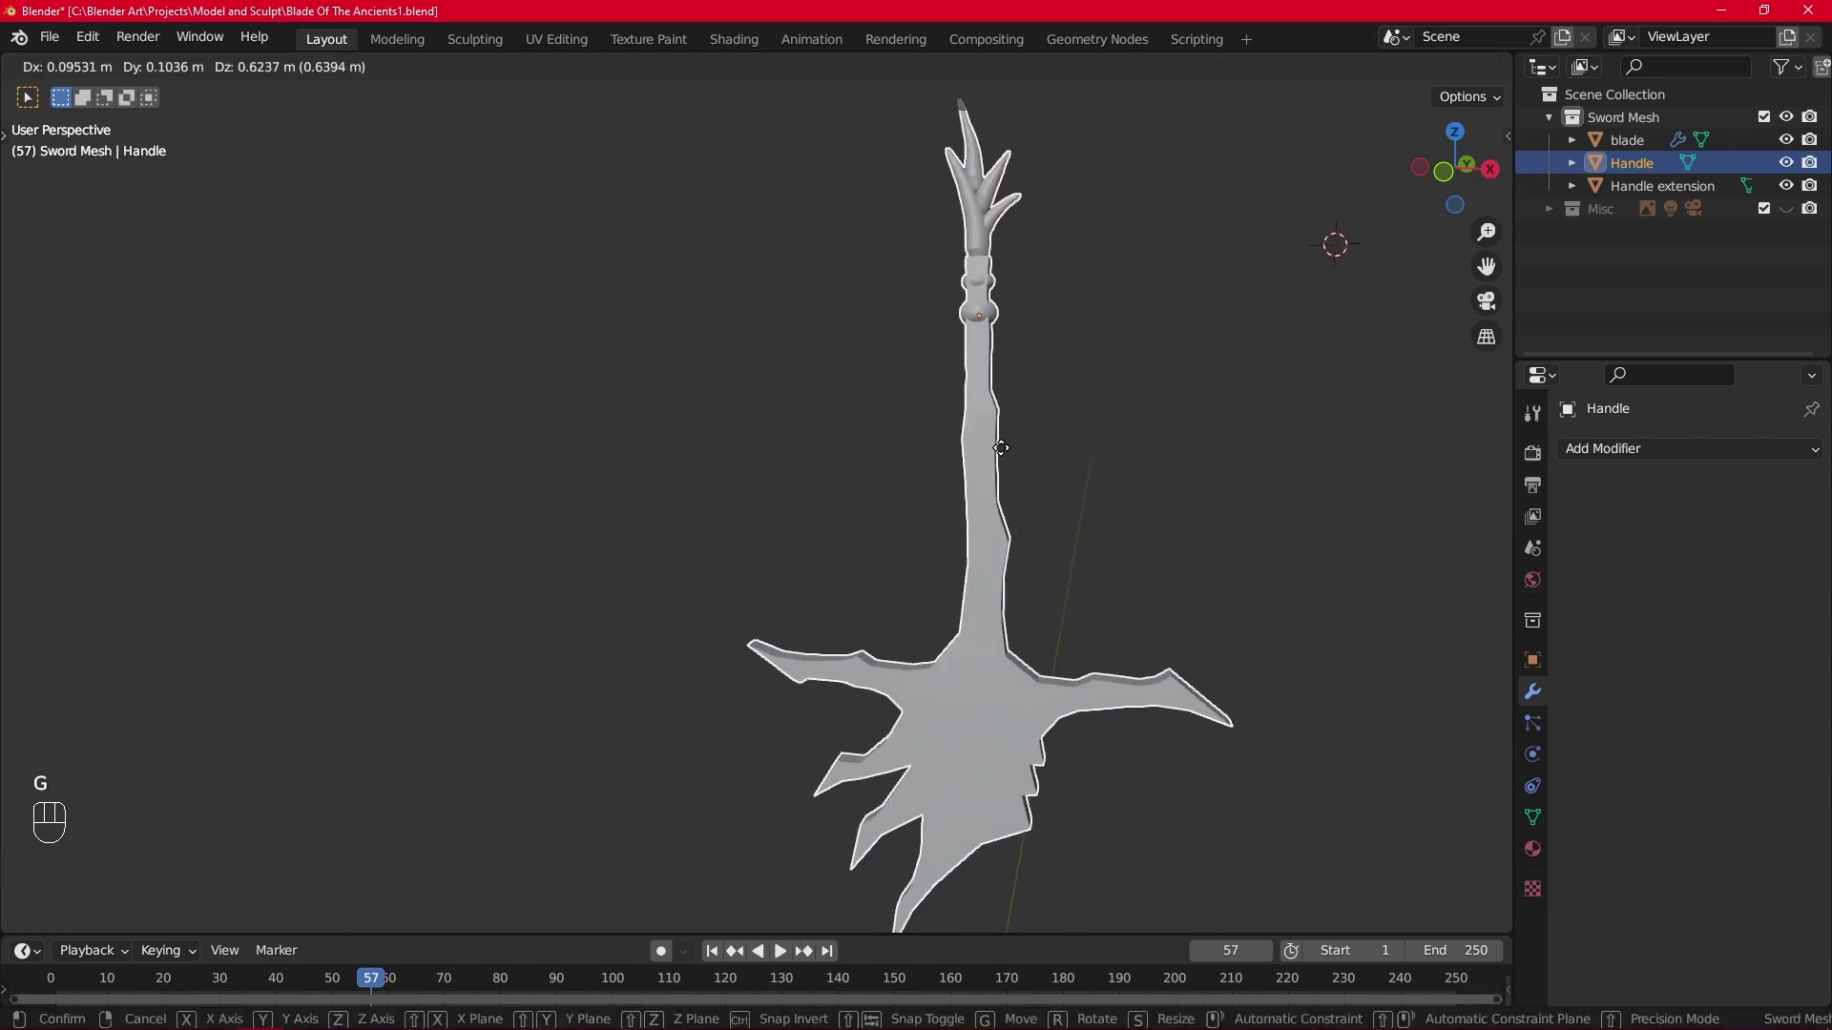
pyautogui.rightClick(979, 626)
# Switch the Handle object to Sculpt Mode.
pyautogui.scroll(-1, 966, 496)
pyautogui.keyDown('alt'); pyautogui.moveTo(920, 575); pyautogui.dragTo(877, 473, button='middle'); pyautogui.keyUp('alt')
pyautogui.scroll(2, 894, 472)
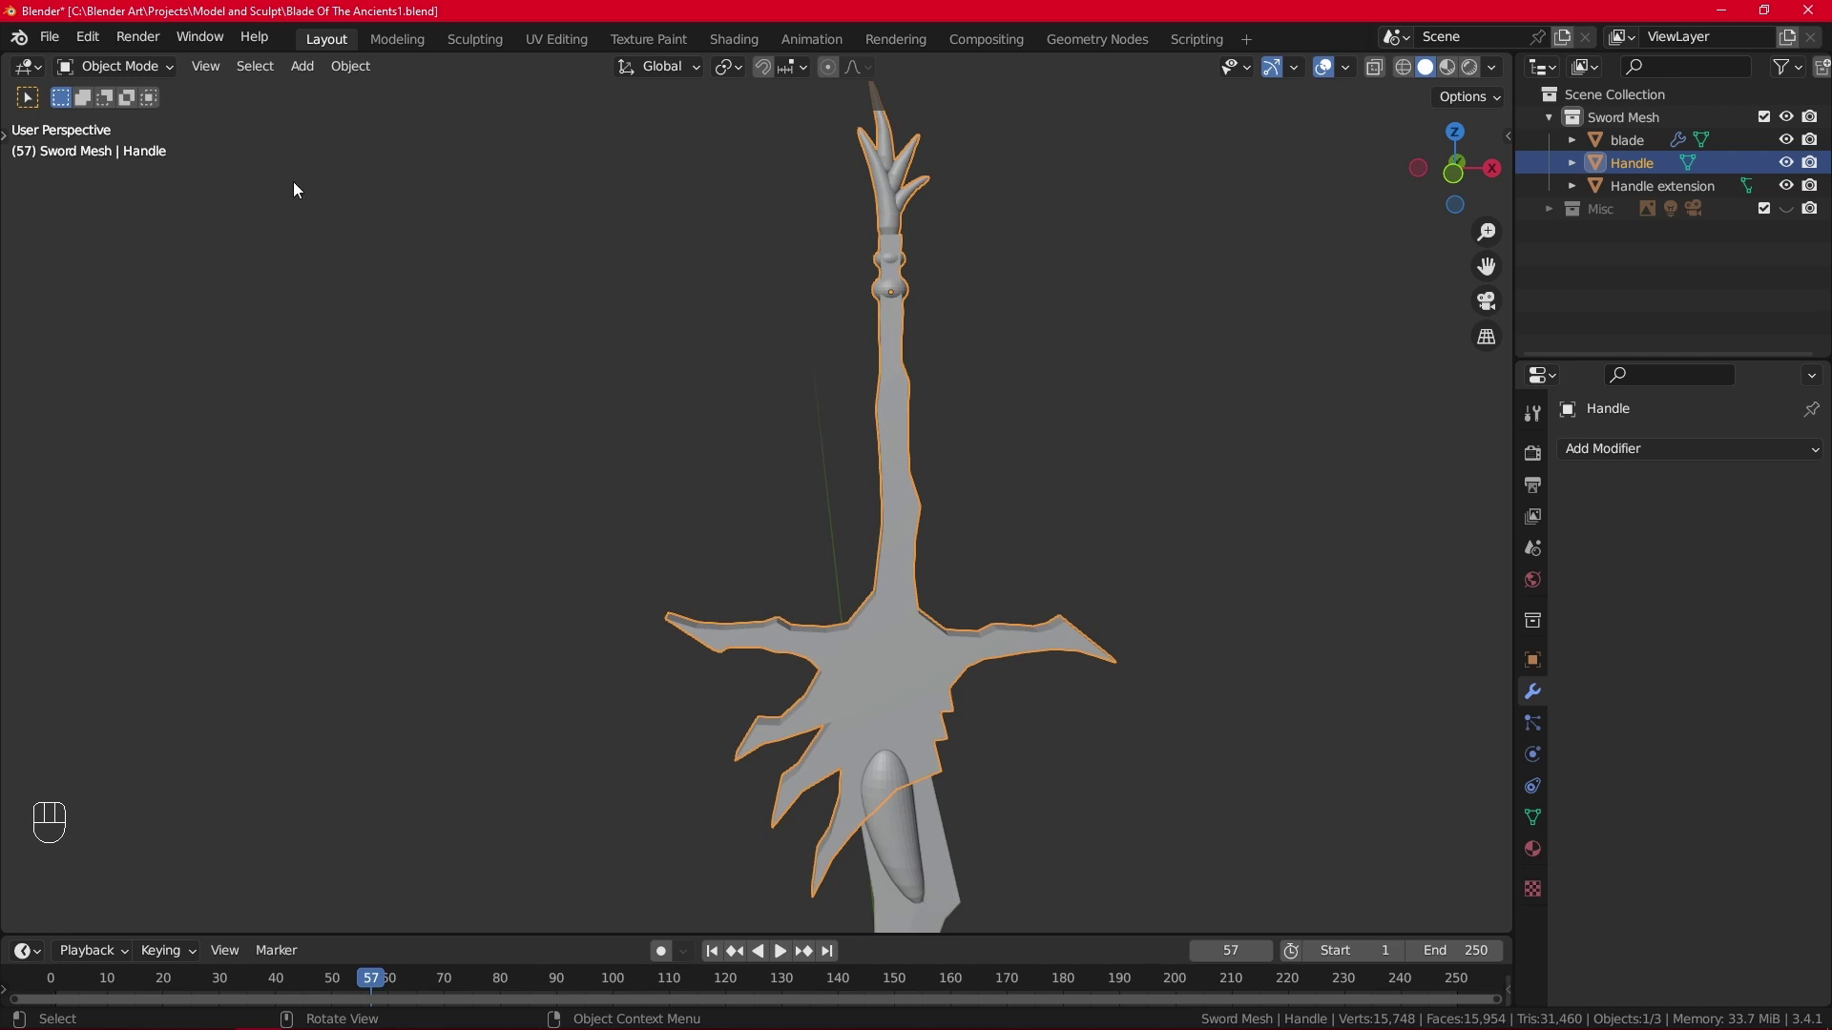
pyautogui.click(138, 65)
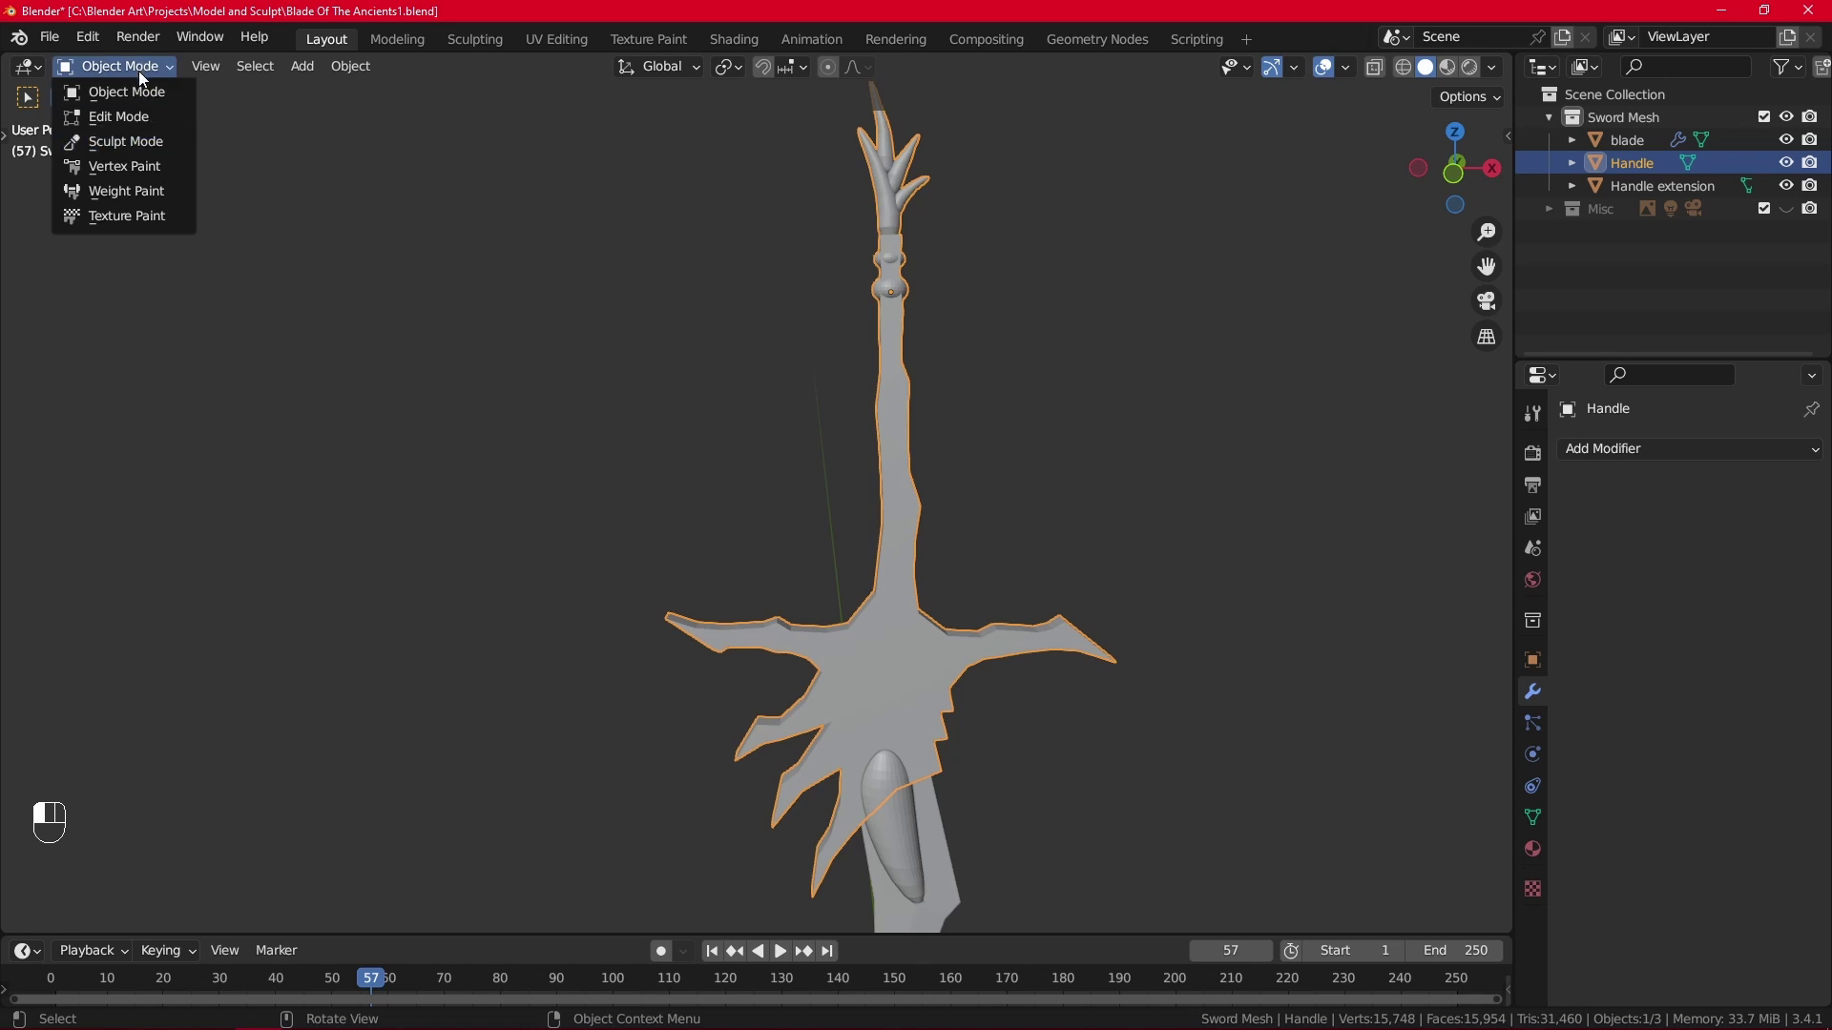
pyautogui.click(119, 142)
# Display the sculpting tools beside the model and look through the available brushes.
pyautogui.scroll(-3, 970, 472)
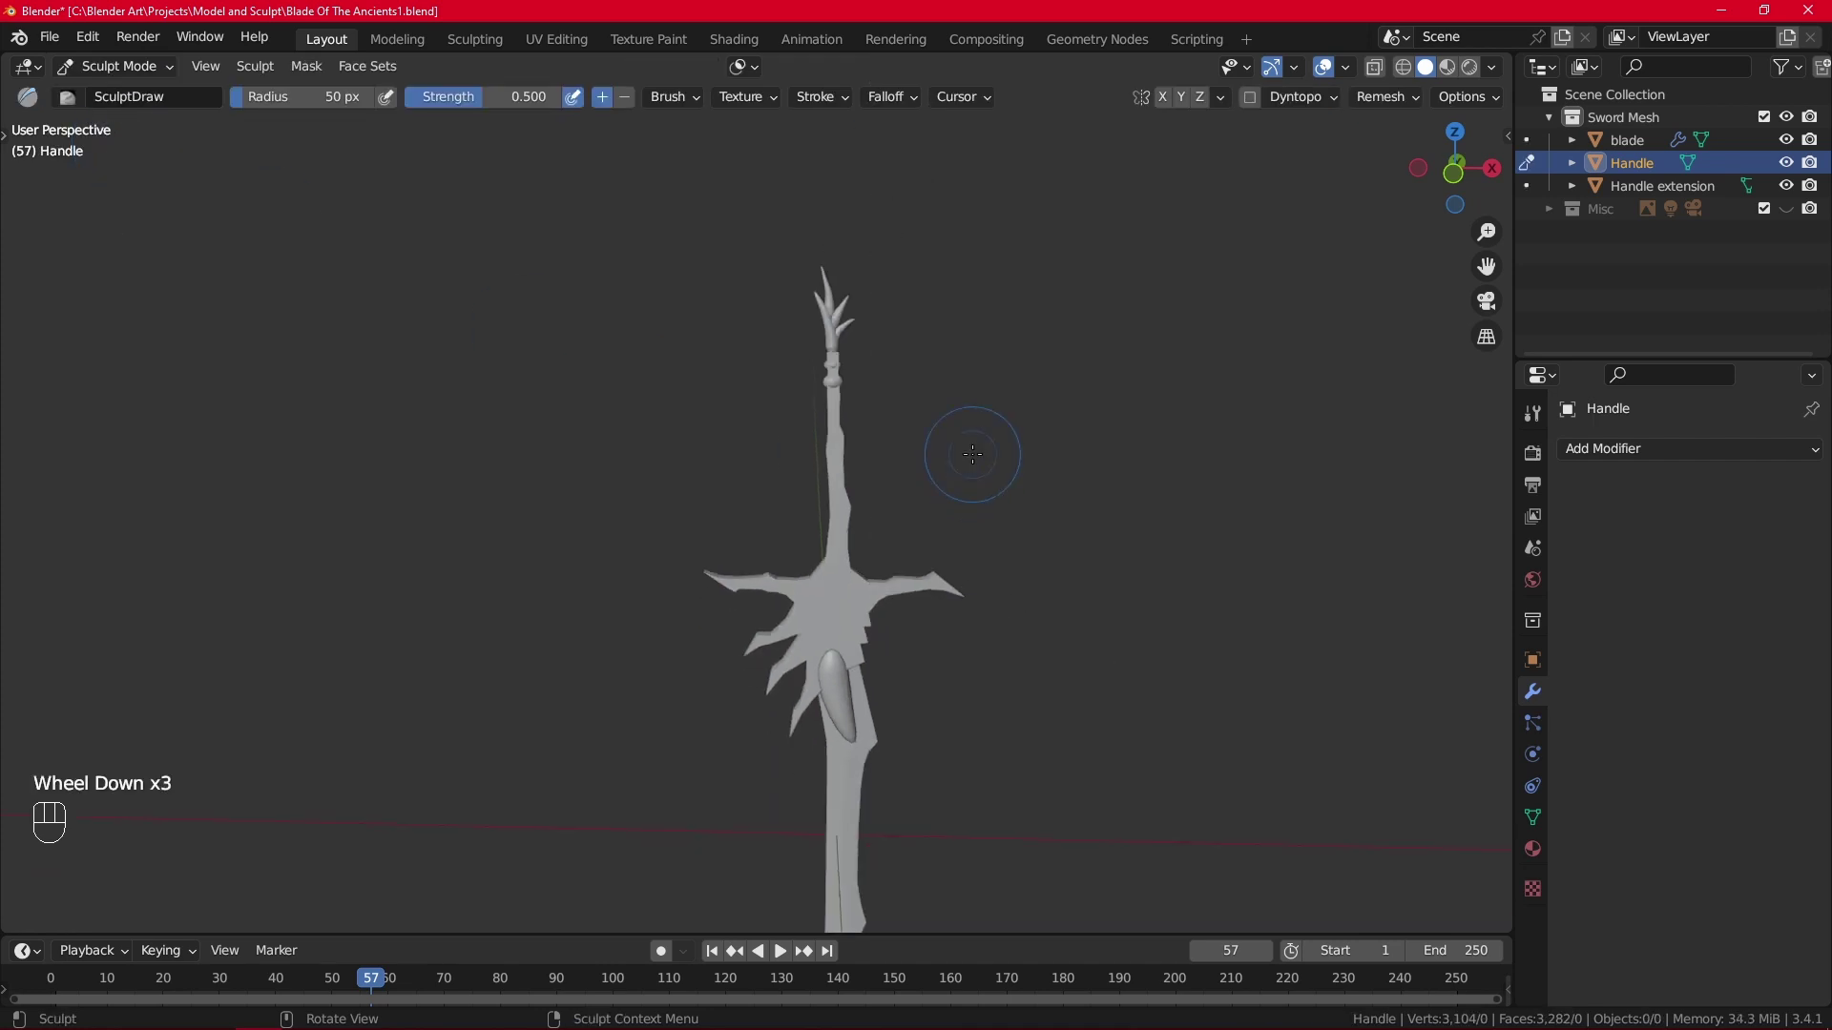
pyautogui.scroll(3, 965, 458)
pyautogui.moveTo(992, 458)
pyautogui.mouseDown(button='middle')
pyautogui.moveTo(976, 410)
pyautogui.moveTo(1011, 449)
pyautogui.moveTo(992, 458)
pyautogui.moveTo(1059, 508)
pyautogui.moveTo(1065, 490)
pyautogui.mouseUp(button='middle')
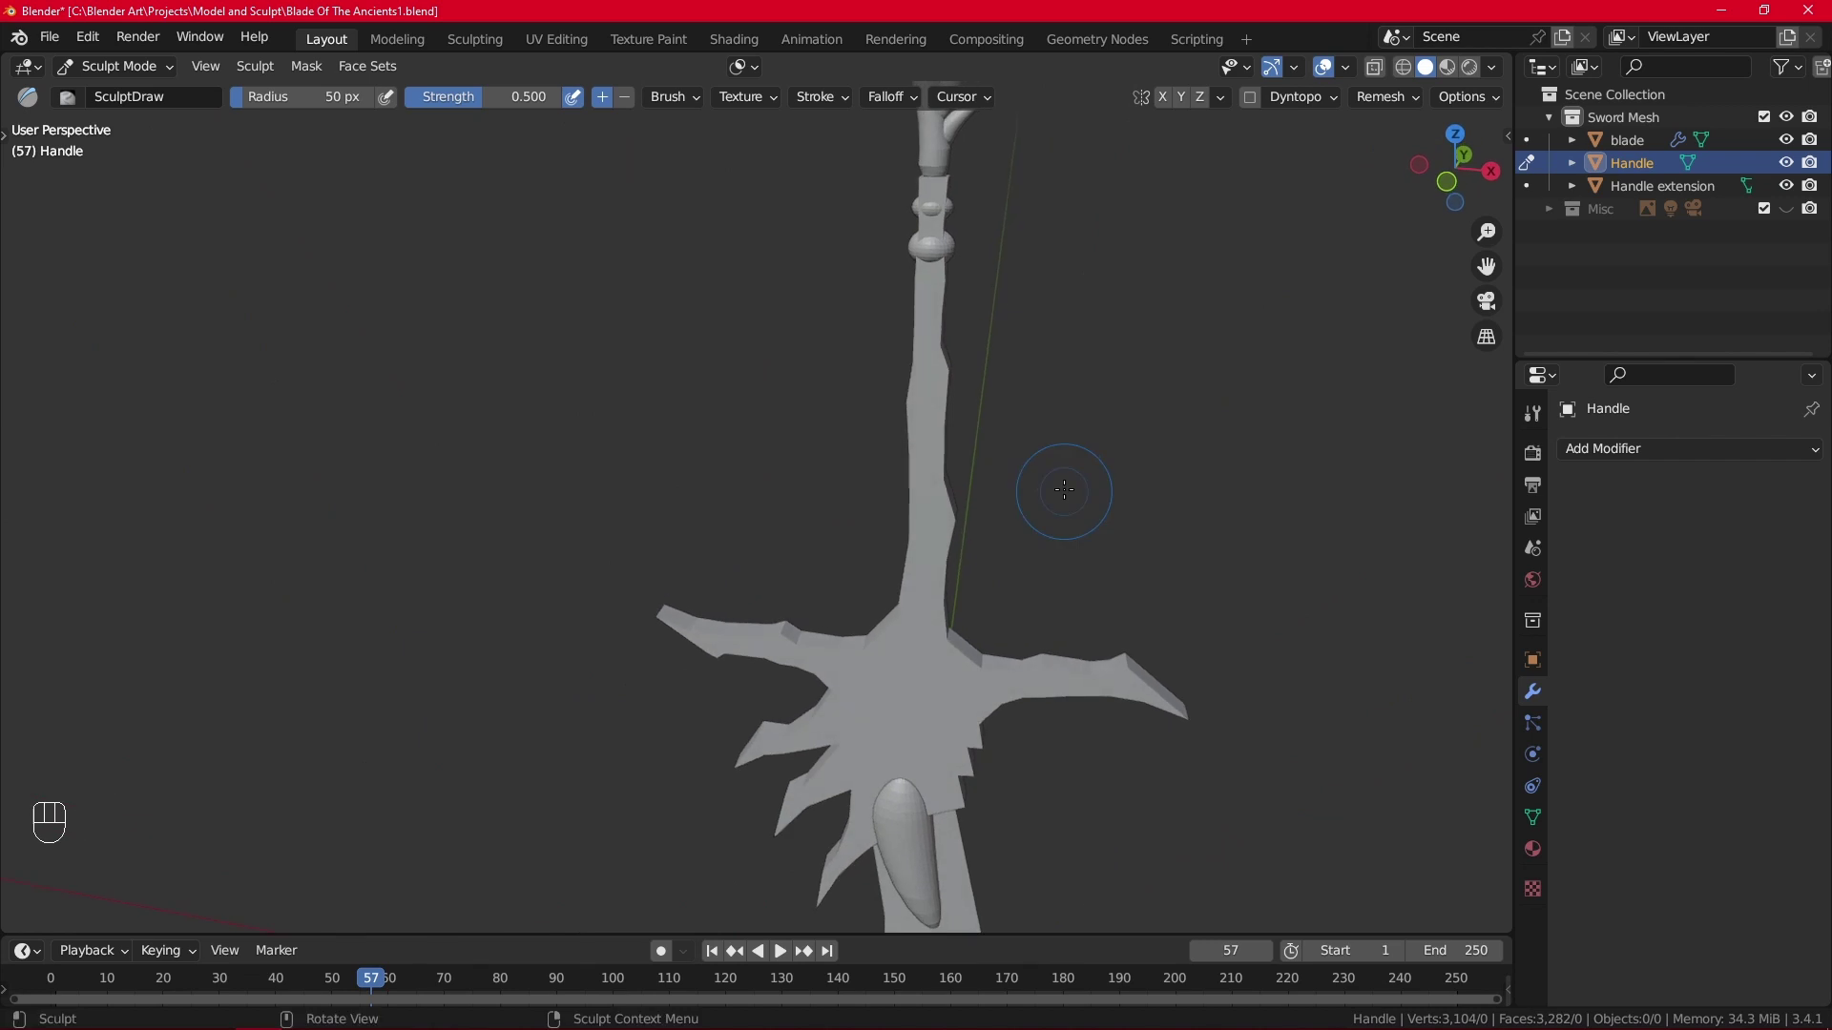
pyautogui.press('n')
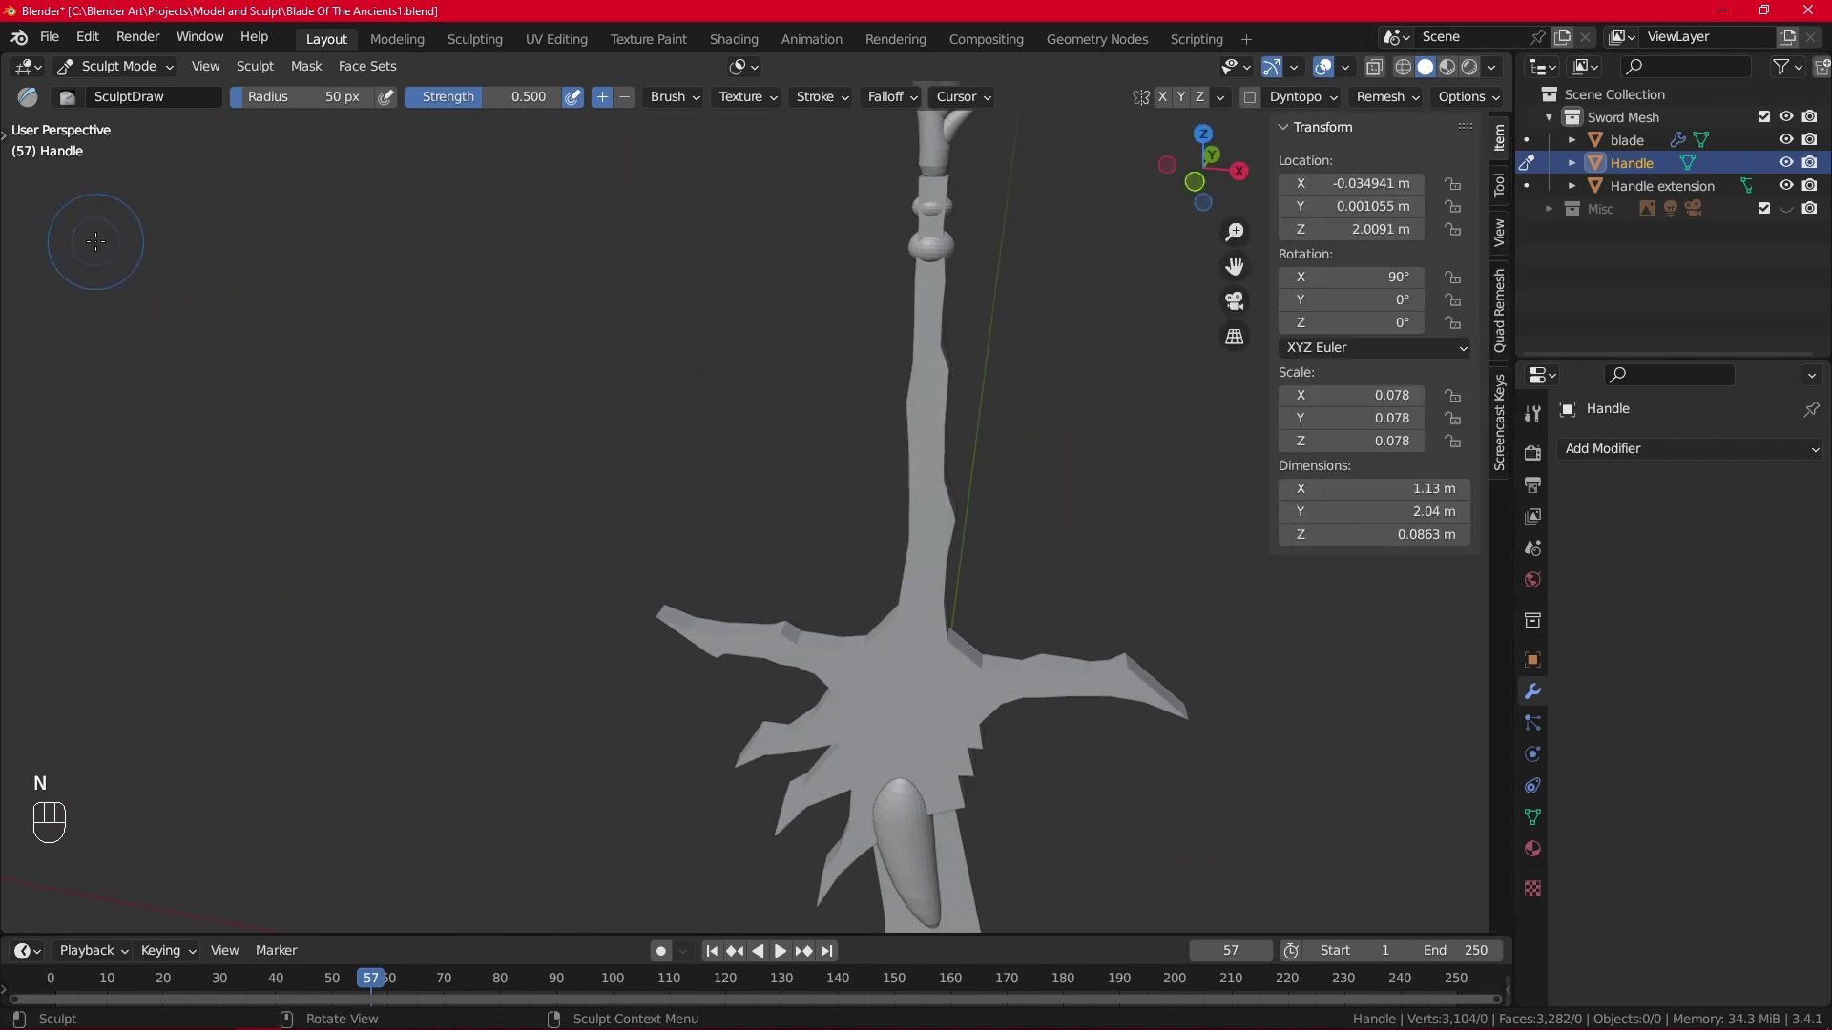
pyautogui.press('n')
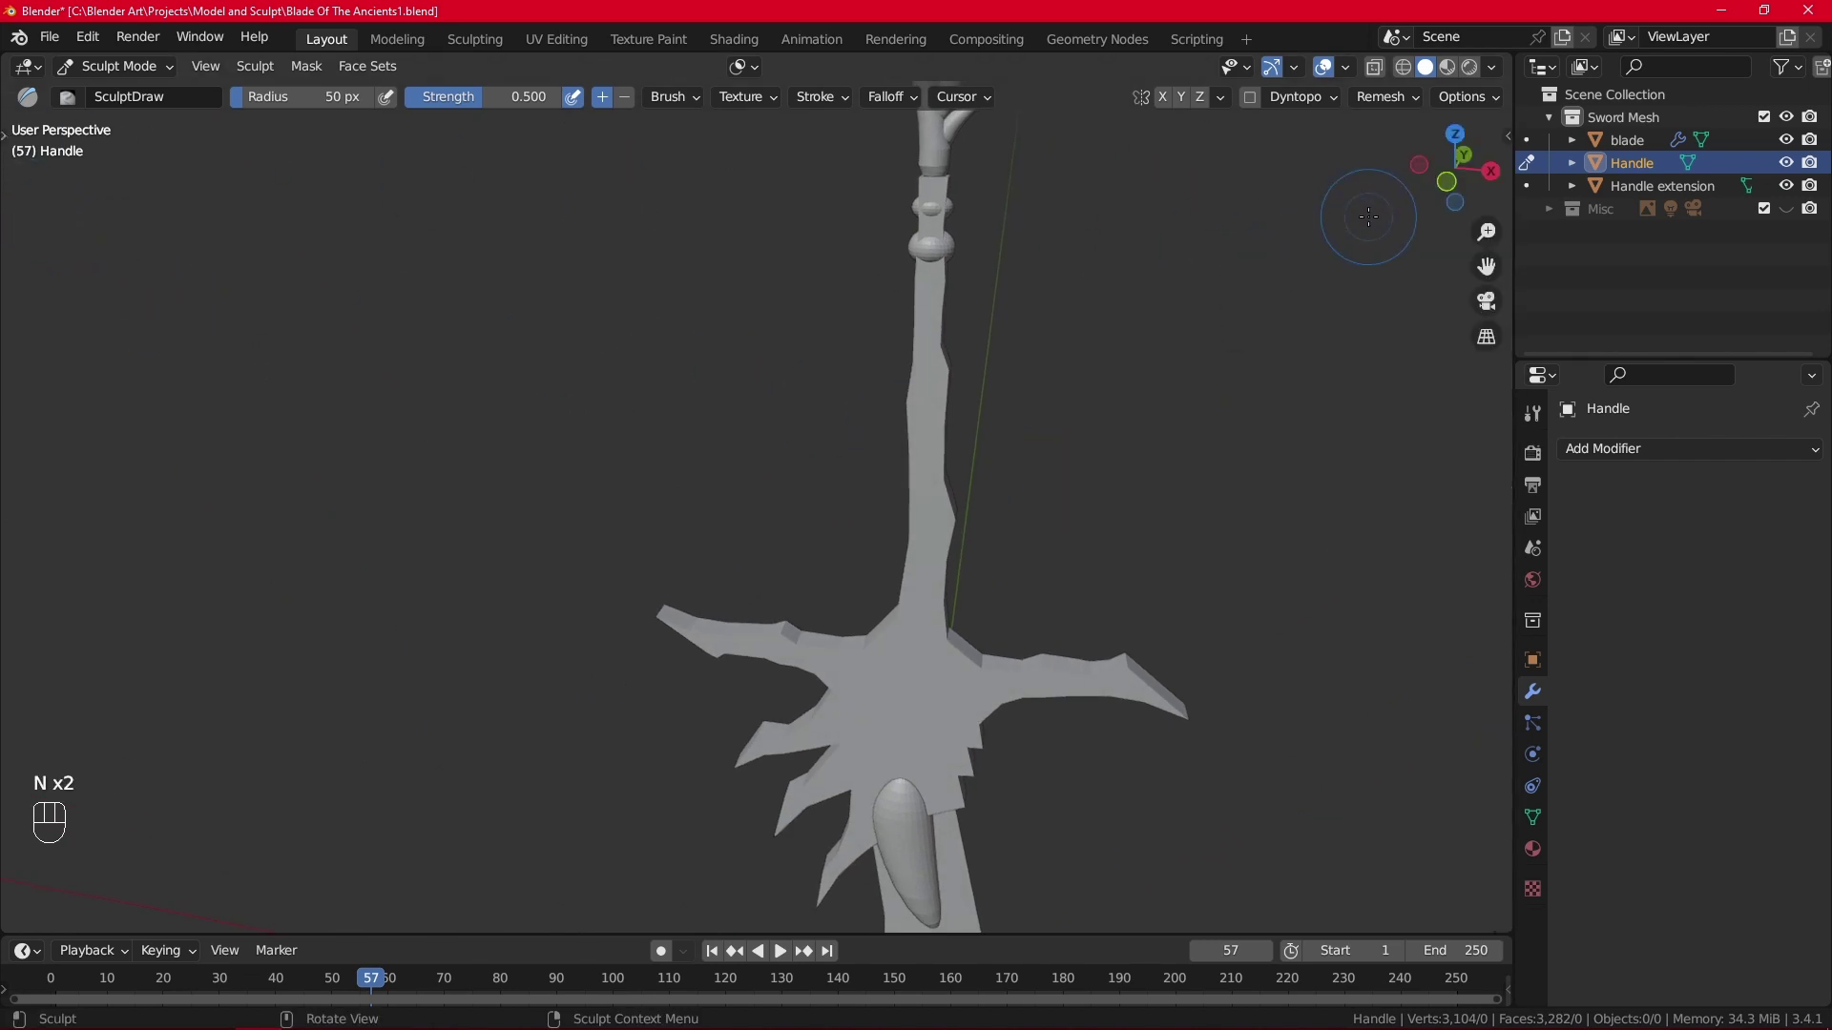
pyautogui.click(7, 135)
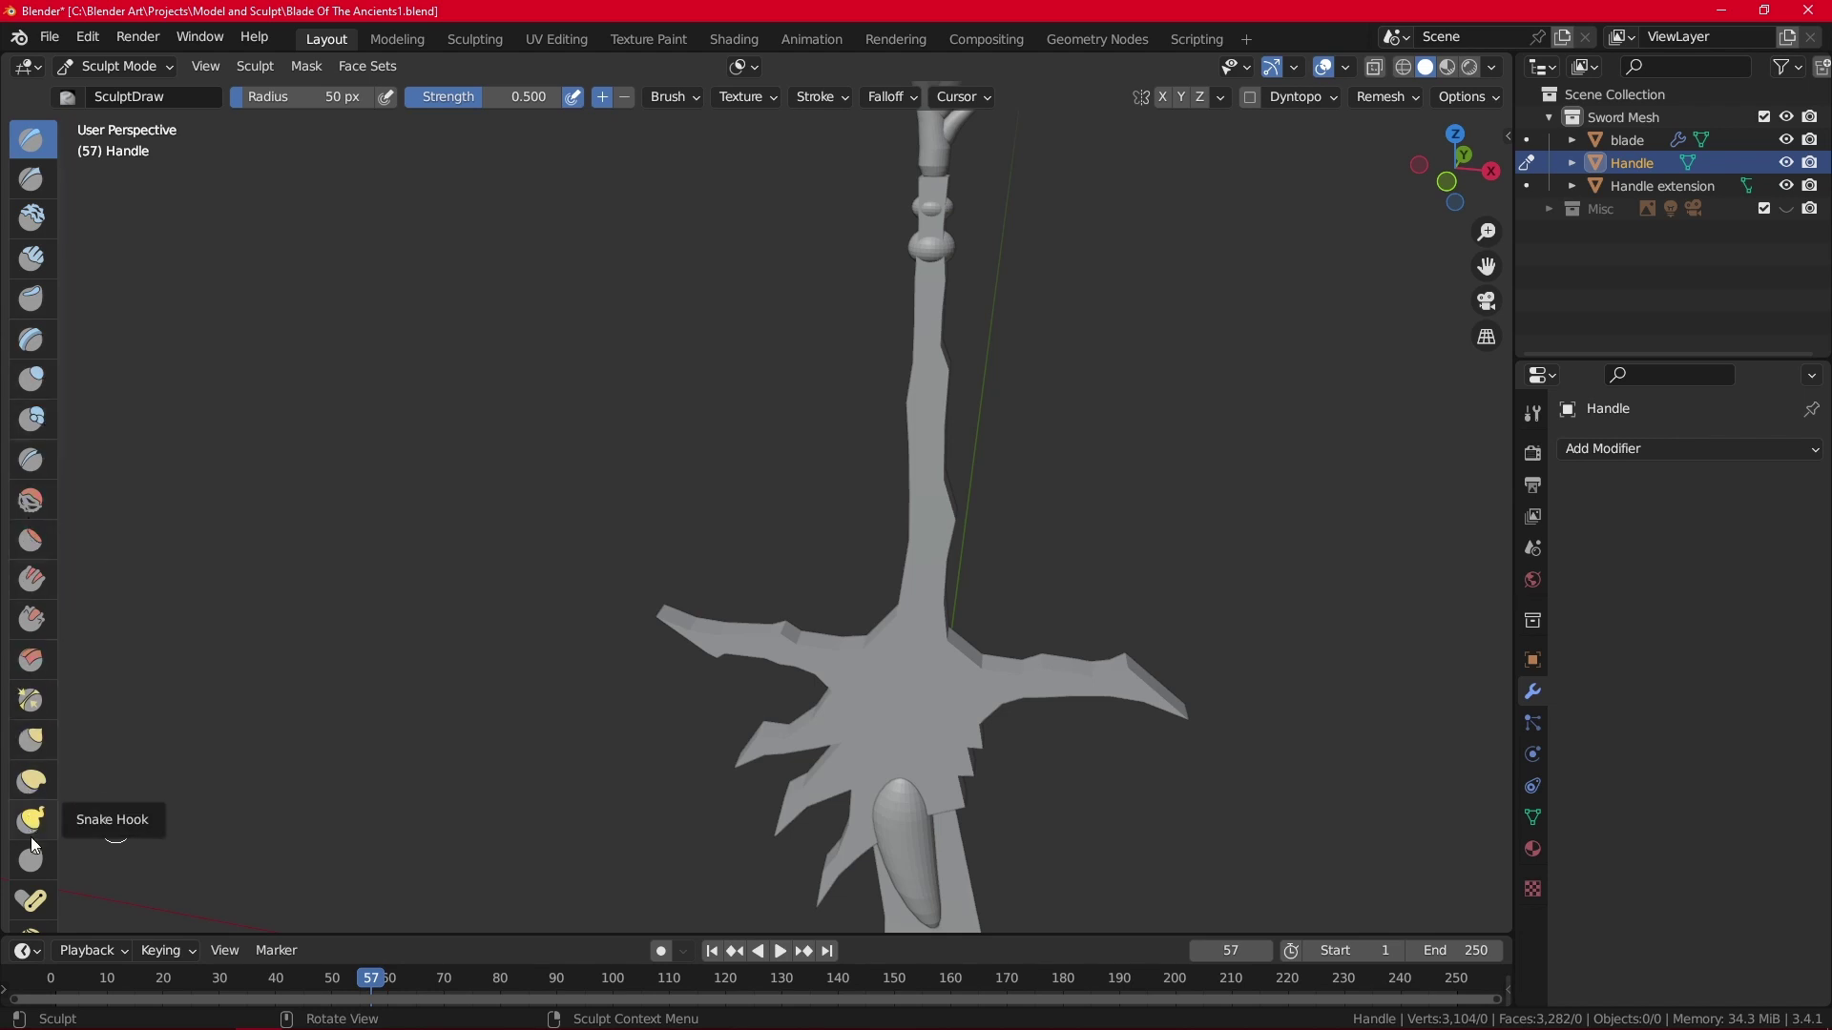
pyautogui.scroll(-5, 32, 830)
pyautogui.scroll(-3, 33, 844)
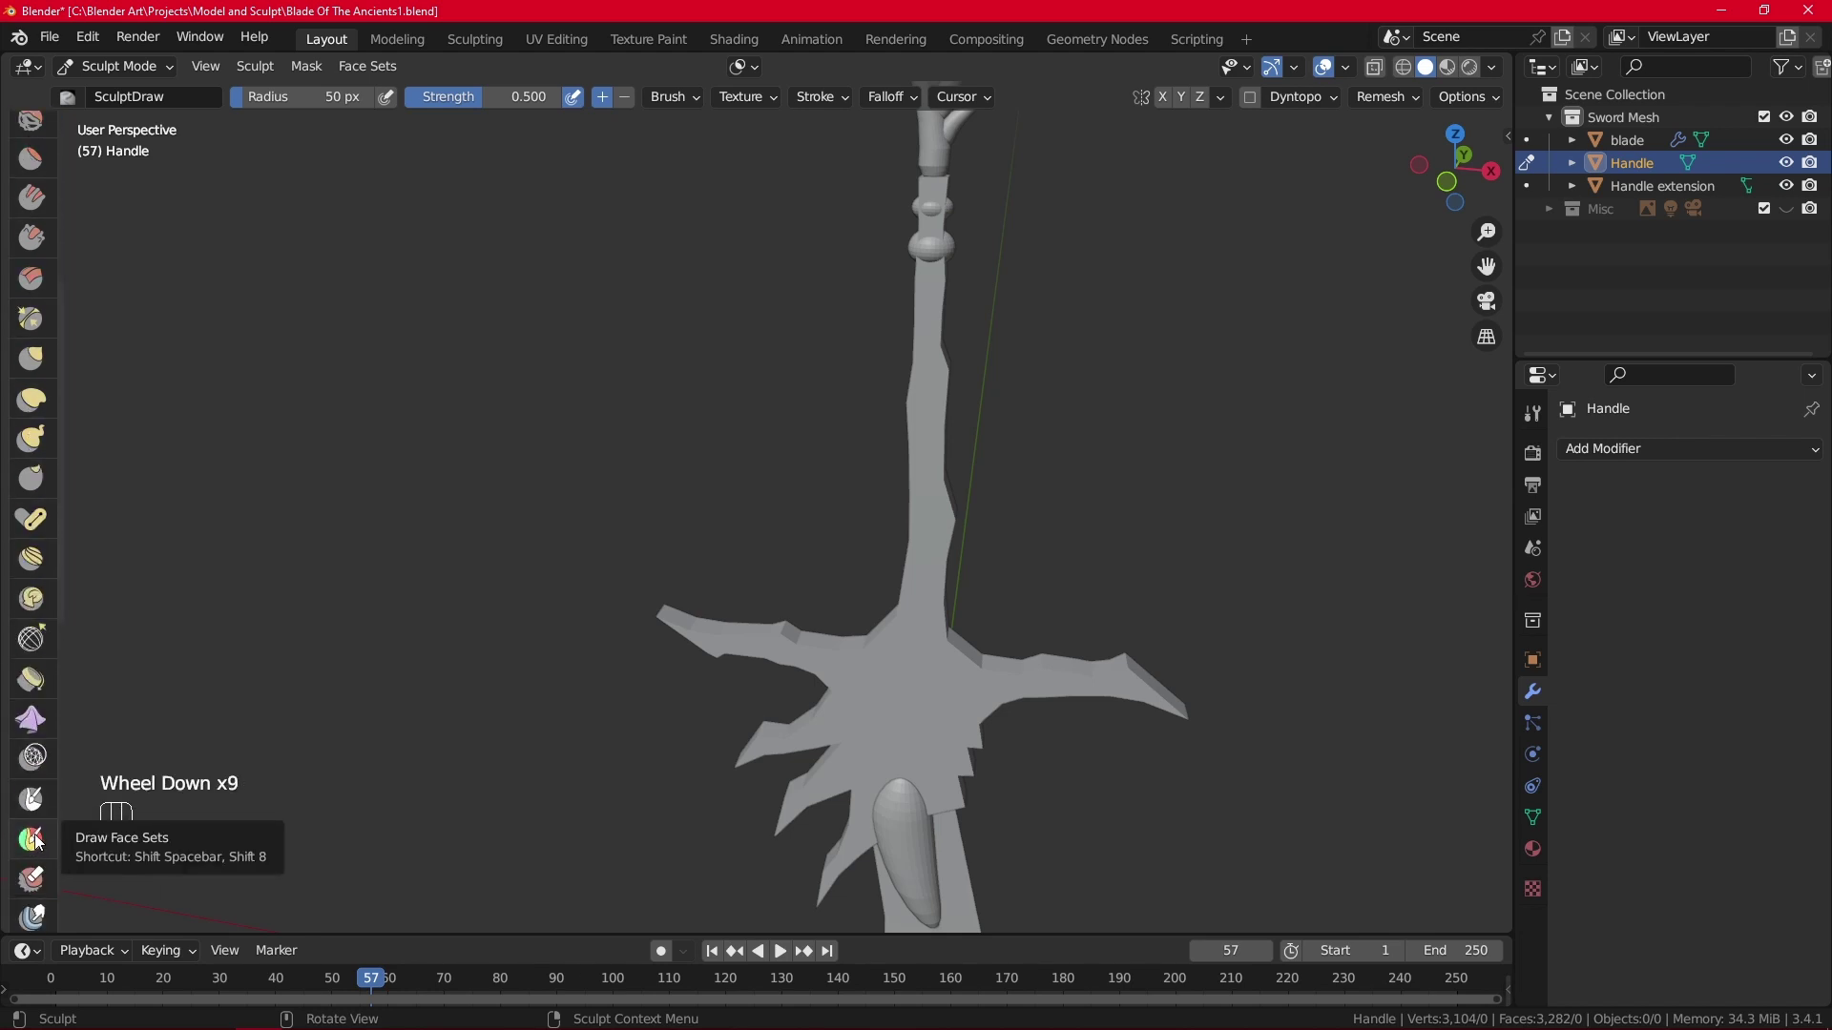
pyautogui.scroll(6, 35, 841)
pyautogui.scroll(1, 37, 839)
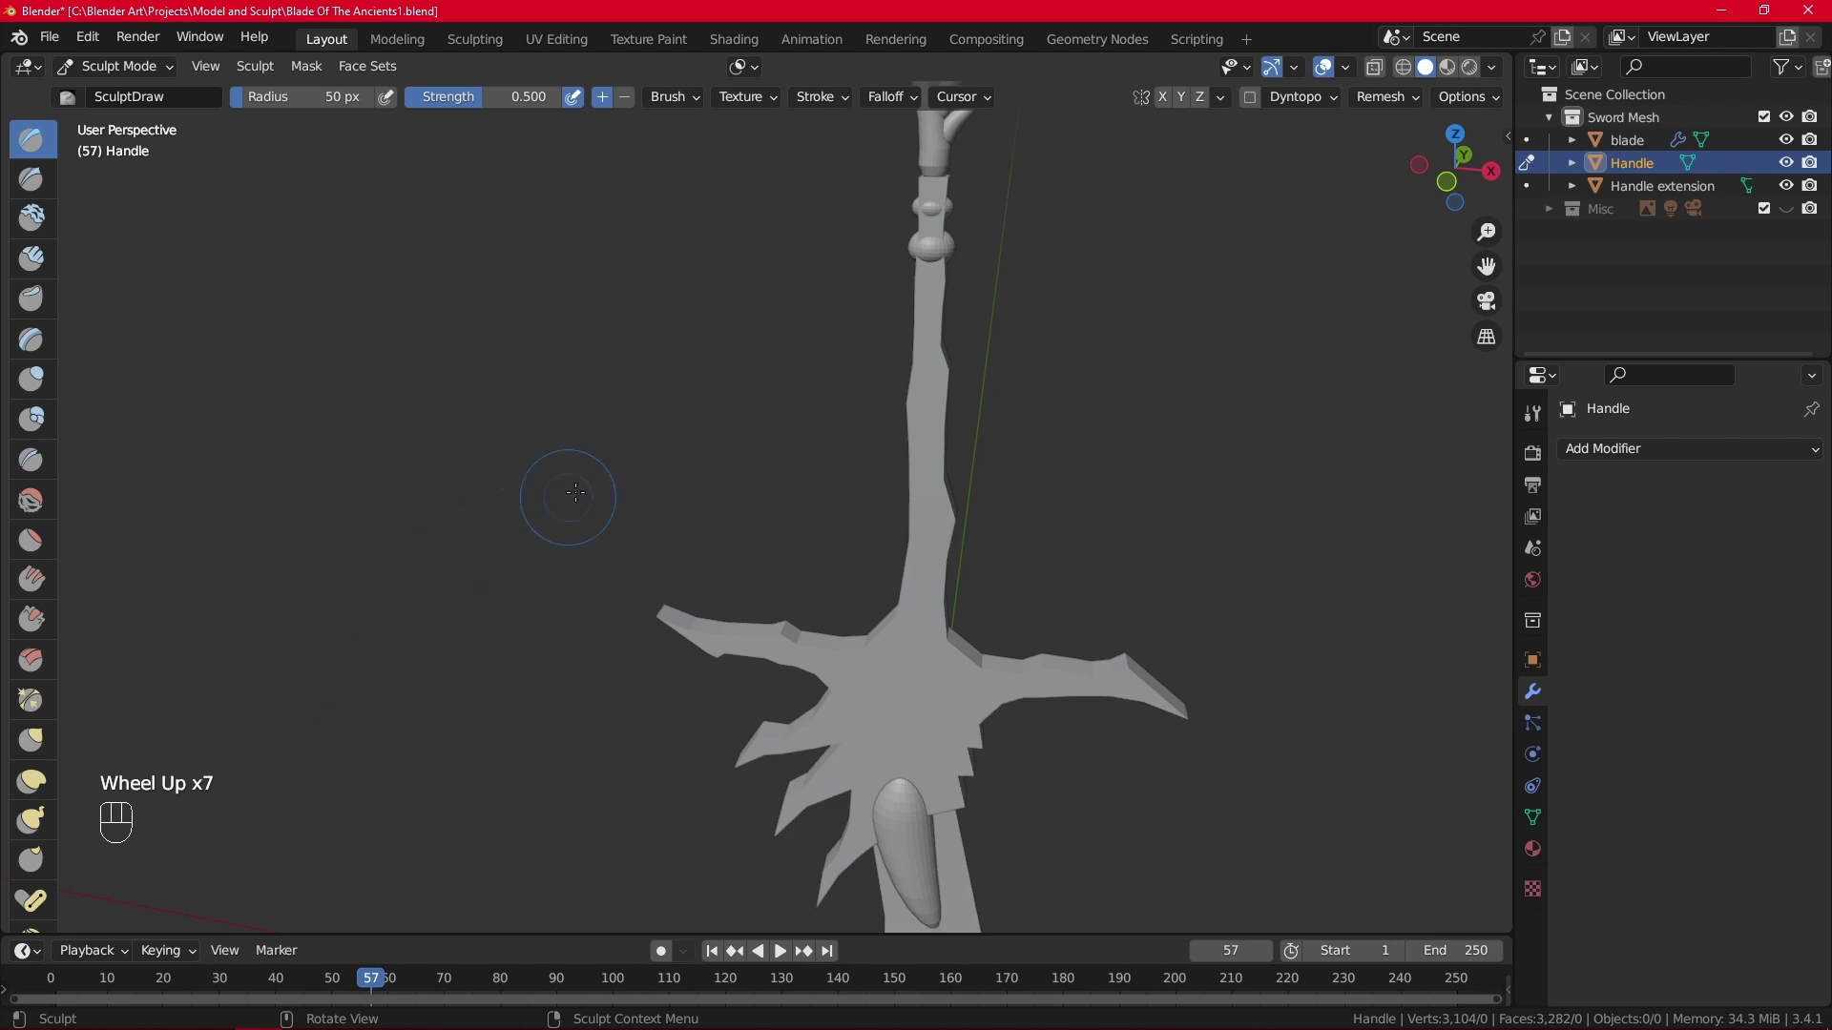
# Examine the whole sword from the pommel to the blade tip, up close and from a distance.
pyautogui.scroll(-2, 855, 397)
pyautogui.scroll(2, 888, 408)
pyautogui.keyDown('alt'); pyautogui.moveTo(1006, 605); pyautogui.dragTo(1063, 544, button='middle'); pyautogui.keyUp('alt')
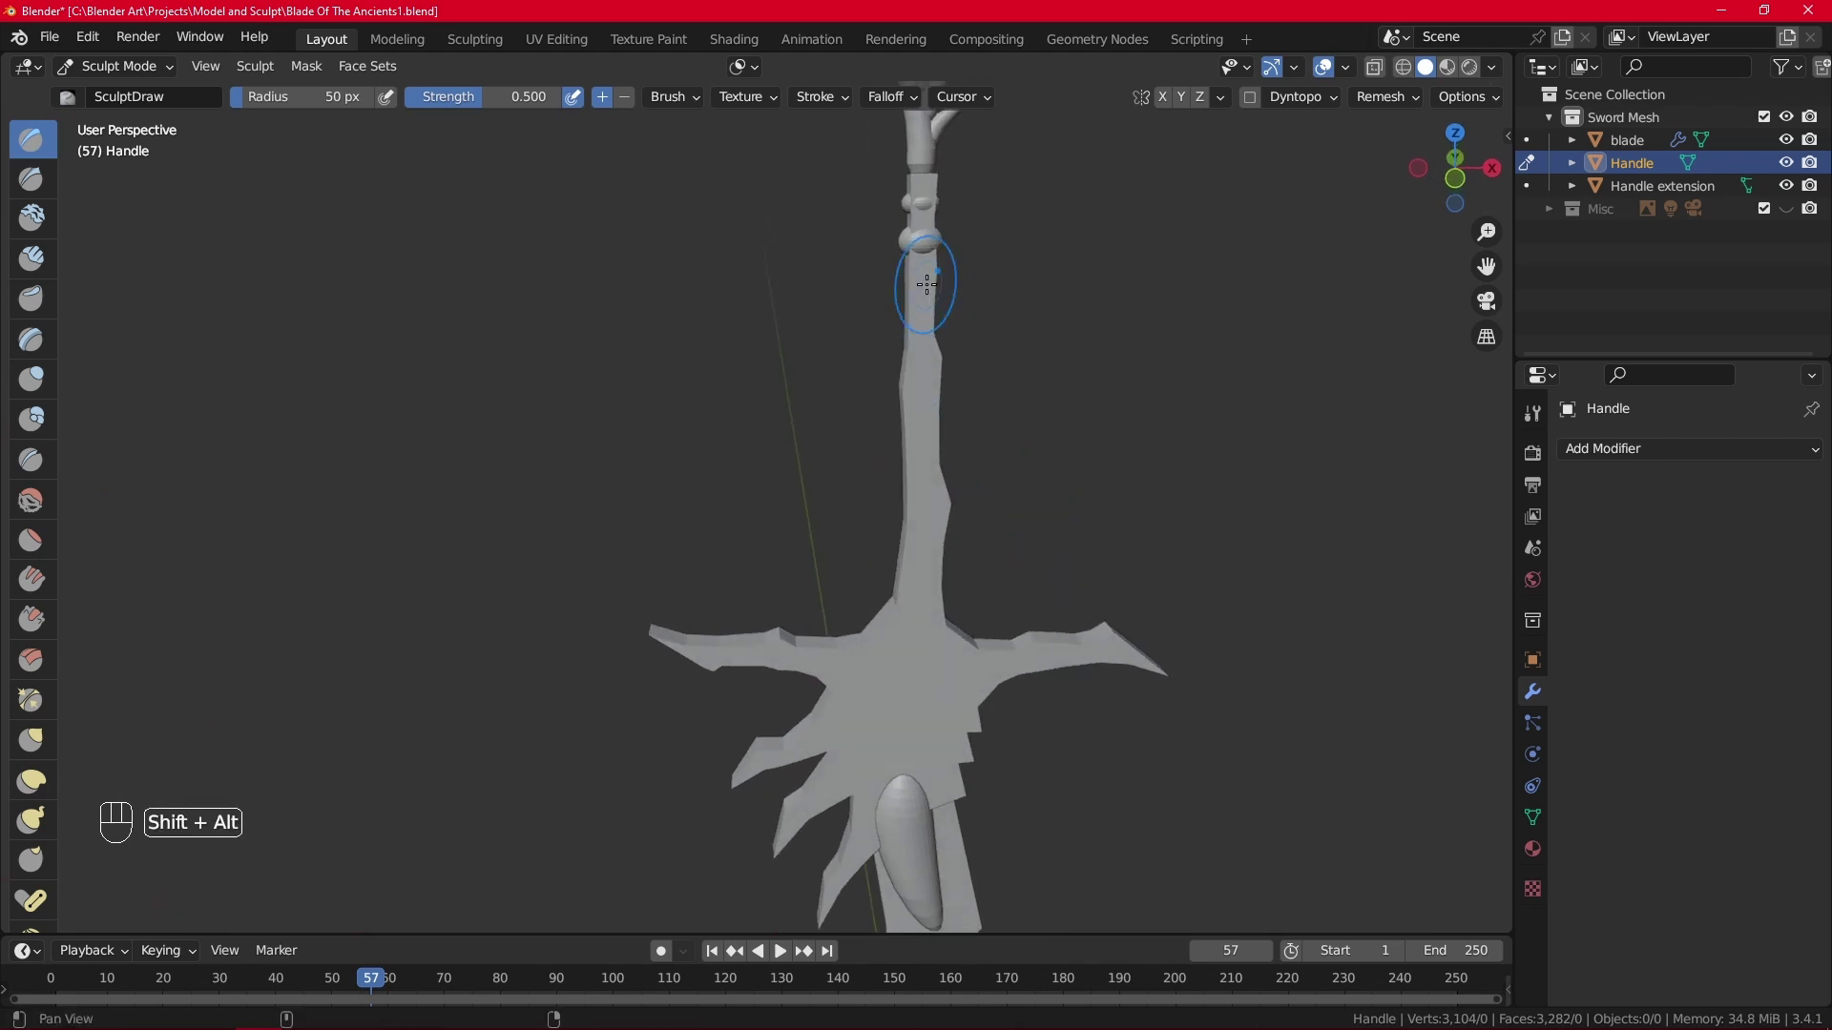
pyautogui.keyDown('shift'); pyautogui.moveTo(928, 277); pyautogui.dragTo(871, 358, button='middle'); pyautogui.keyUp('shift')
pyautogui.scroll(3, 866, 579)
pyautogui.scroll(-4, 939, 570)
pyautogui.scroll(-2, 871, 359)
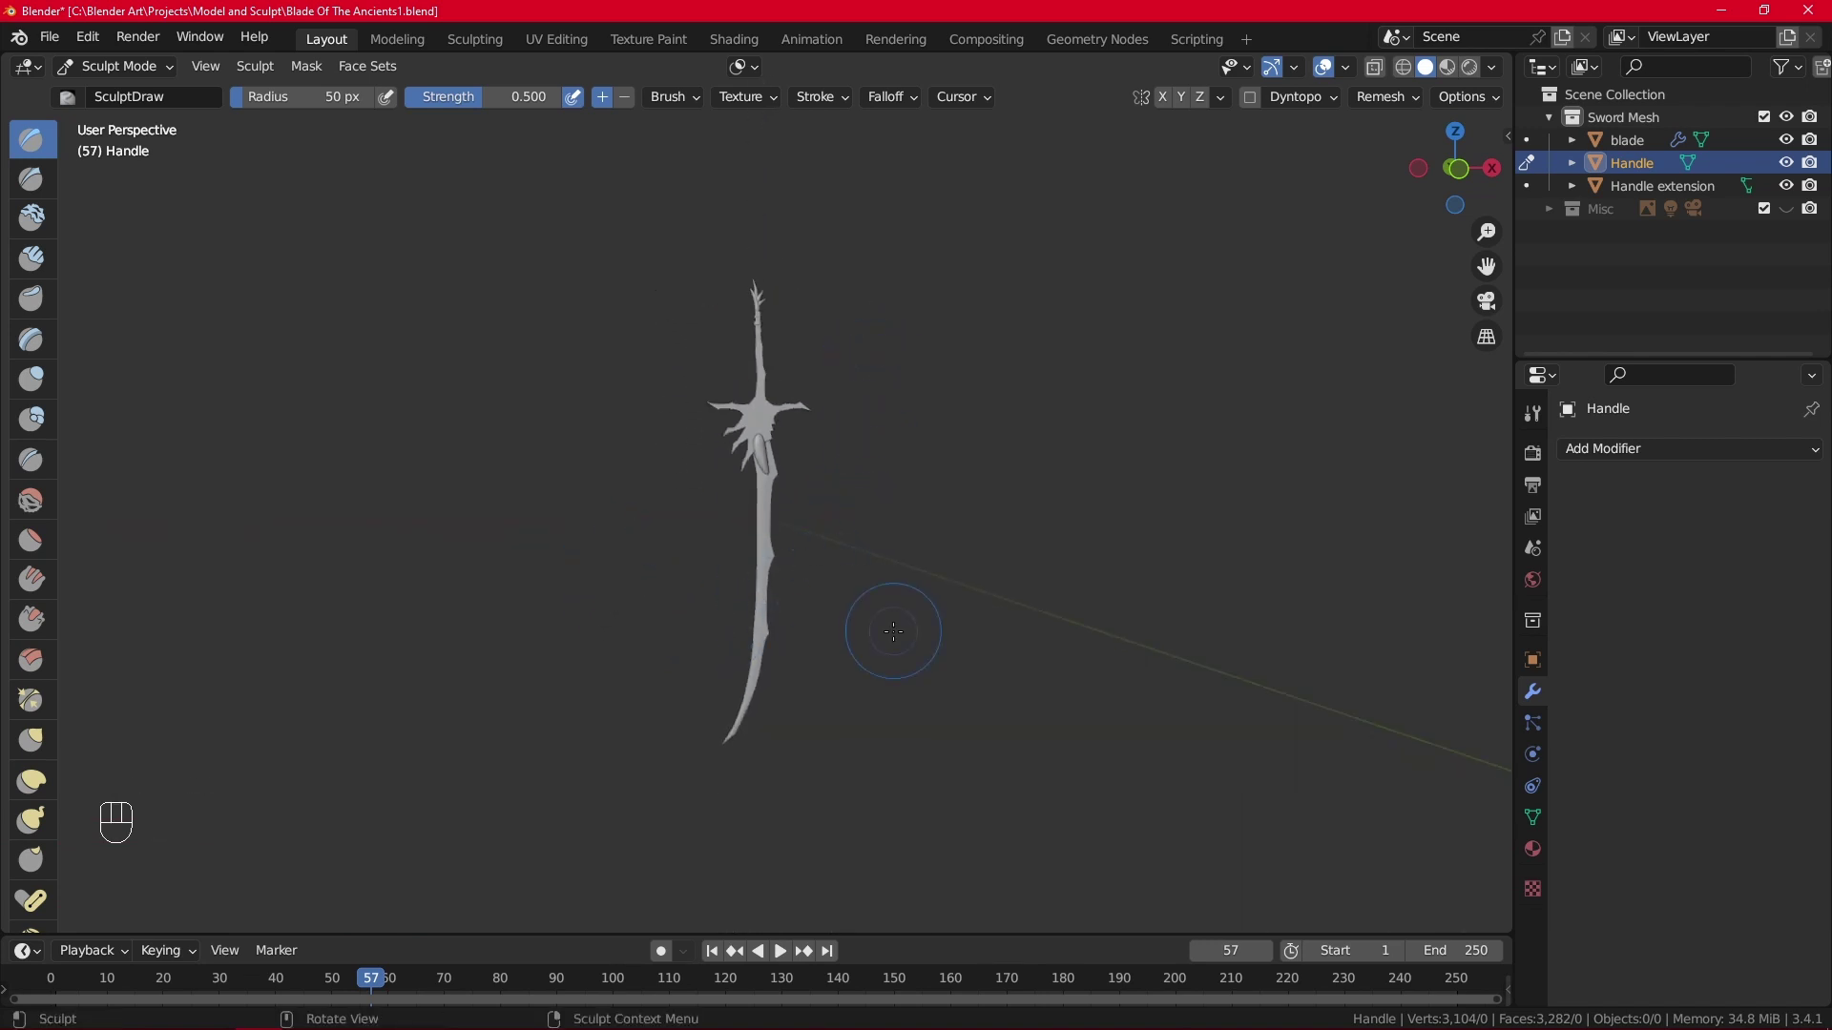
pyautogui.scroll(2, 849, 615)
pyautogui.keyDown('alt'); pyautogui.moveTo(573, 543); pyautogui.dragTo(526, 573, button='middle'); pyautogui.keyUp('alt')
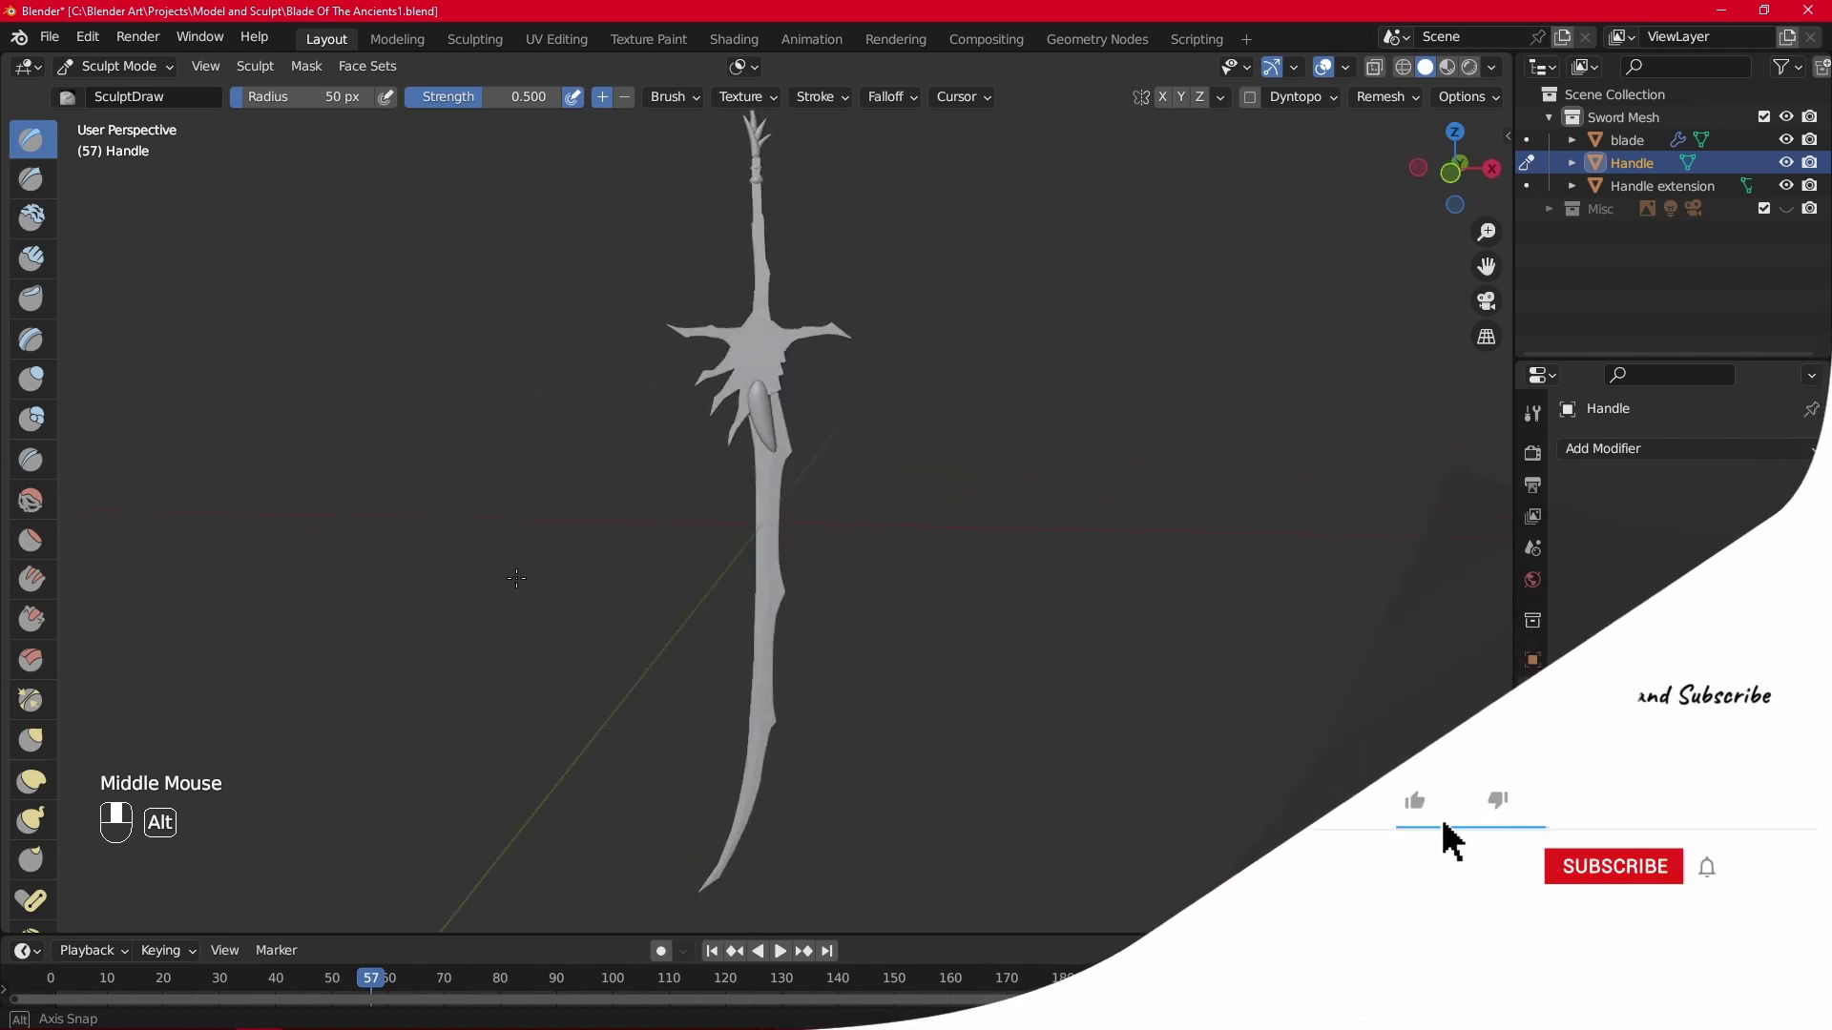